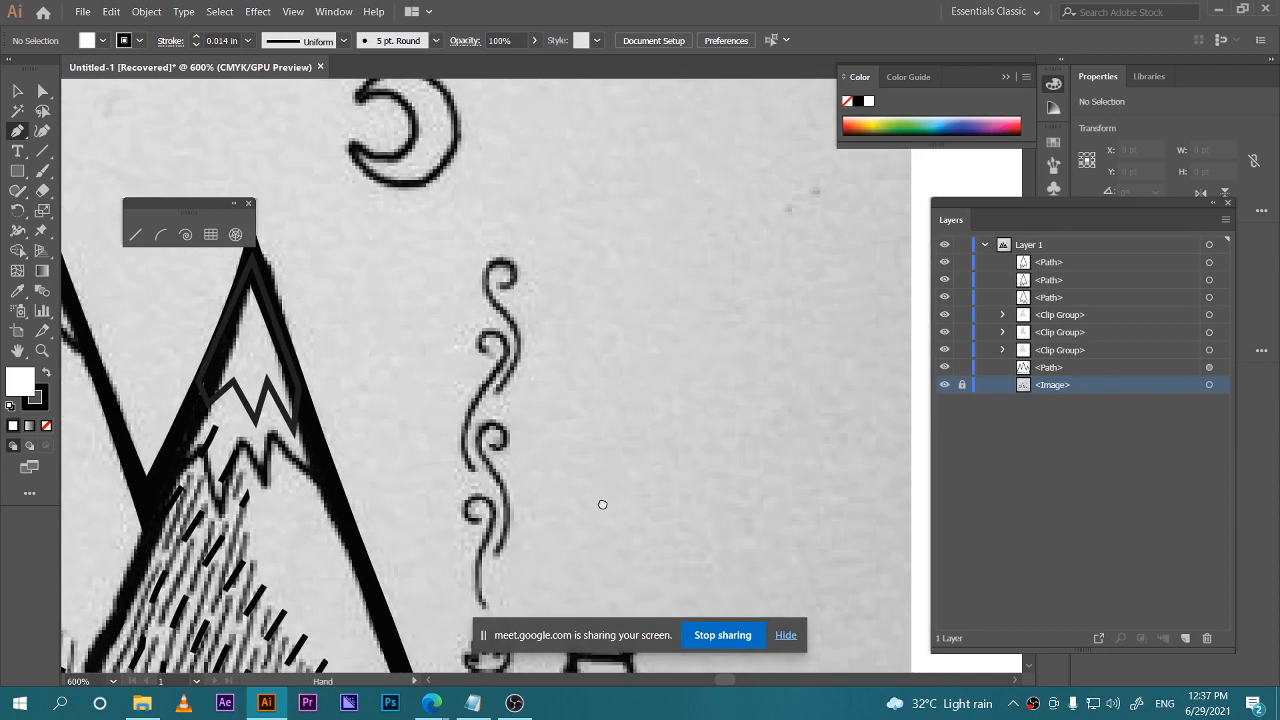
Trace the topmost smoke curl with the Pen tool as a path about 6.5 by 22.8 pt, and remove its fill
left_click(497, 388)
left_click(519, 332)
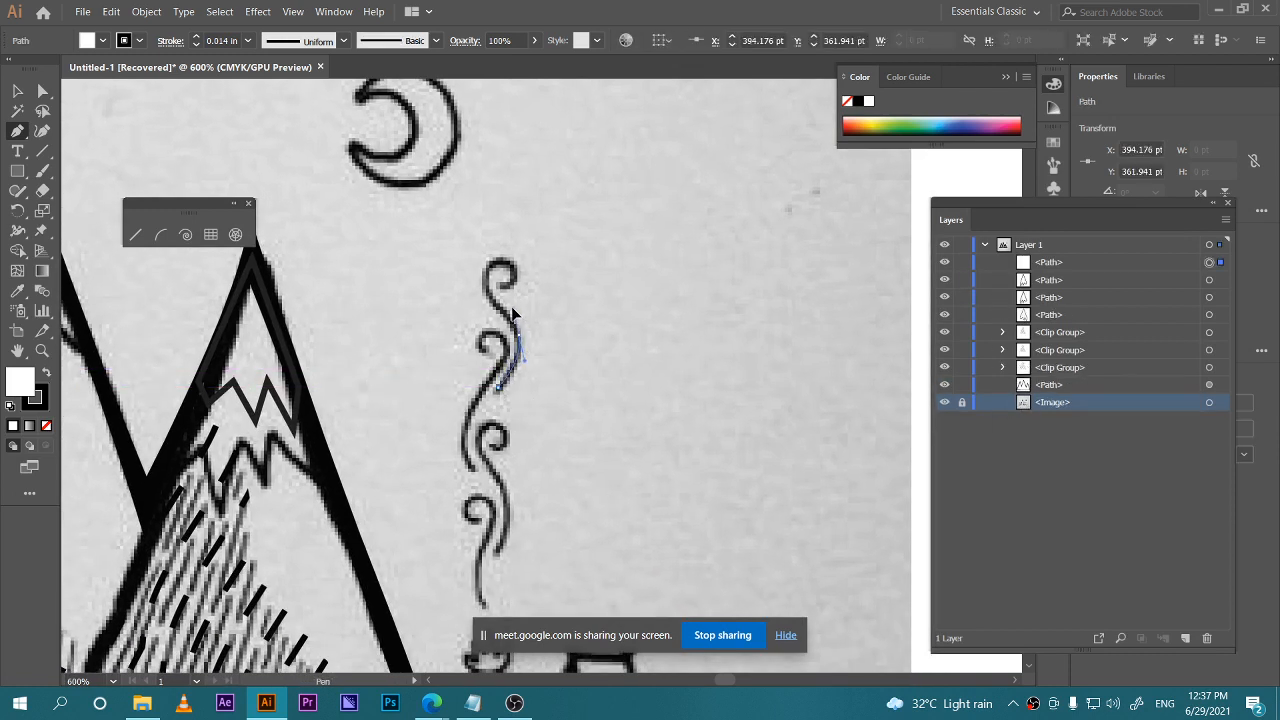
left_click_drag(513, 308, 484, 266)
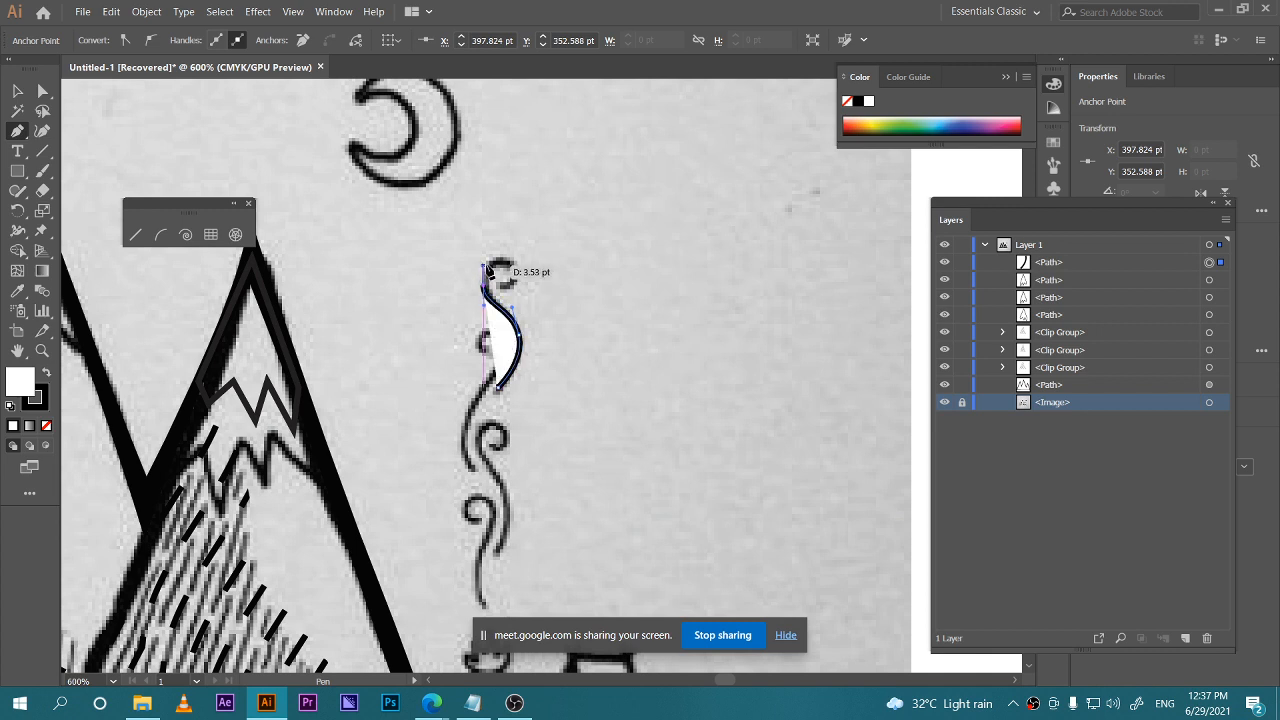
left_click(503, 258)
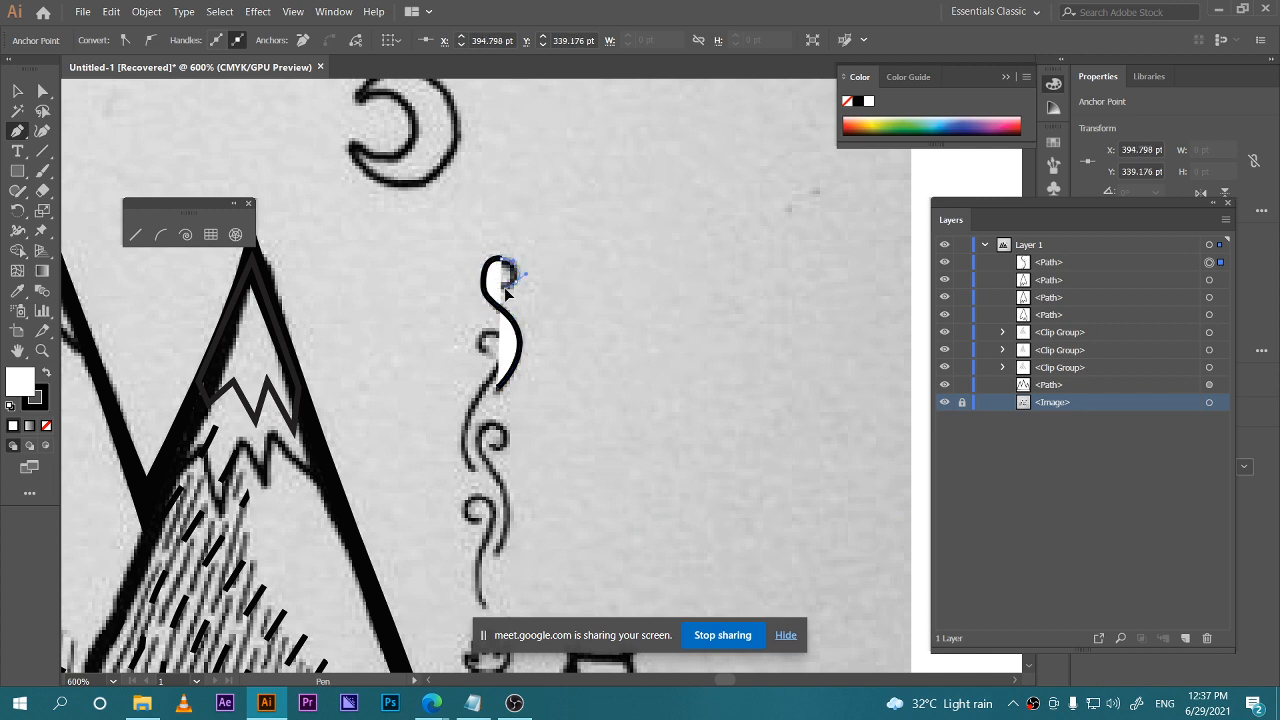
left_click(500, 289)
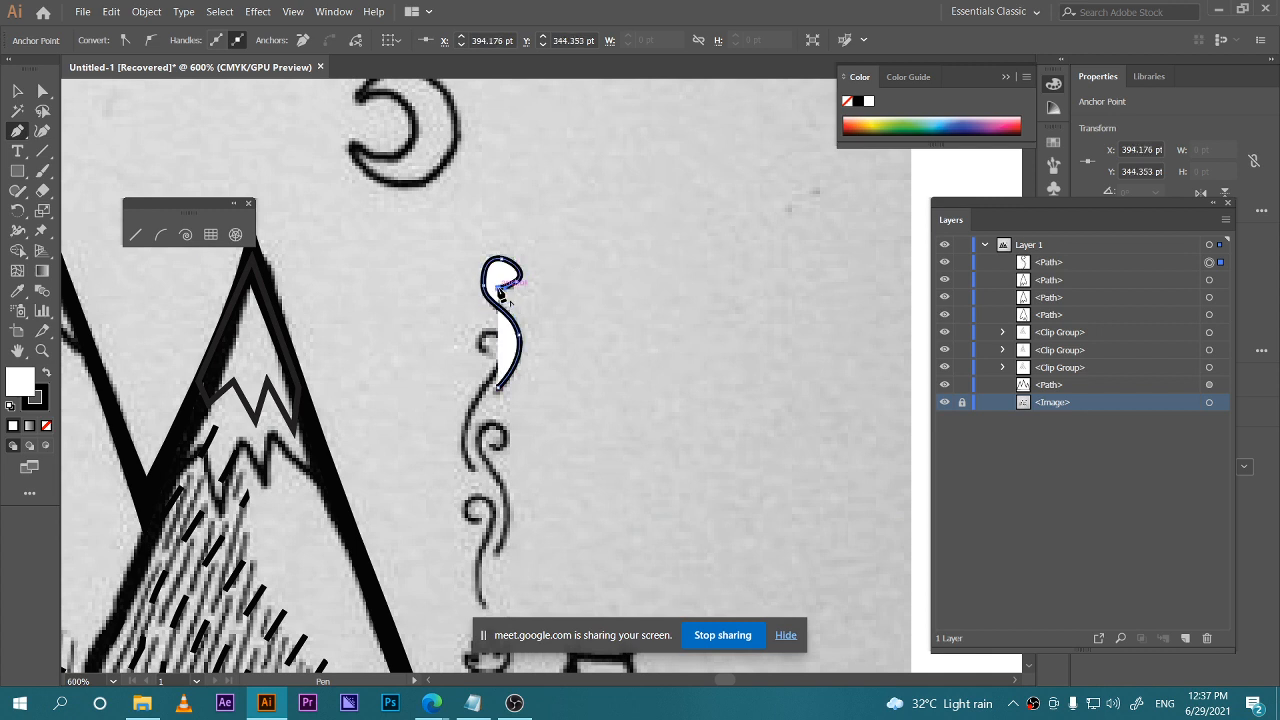
left_click_drag(502, 291, 499, 292)
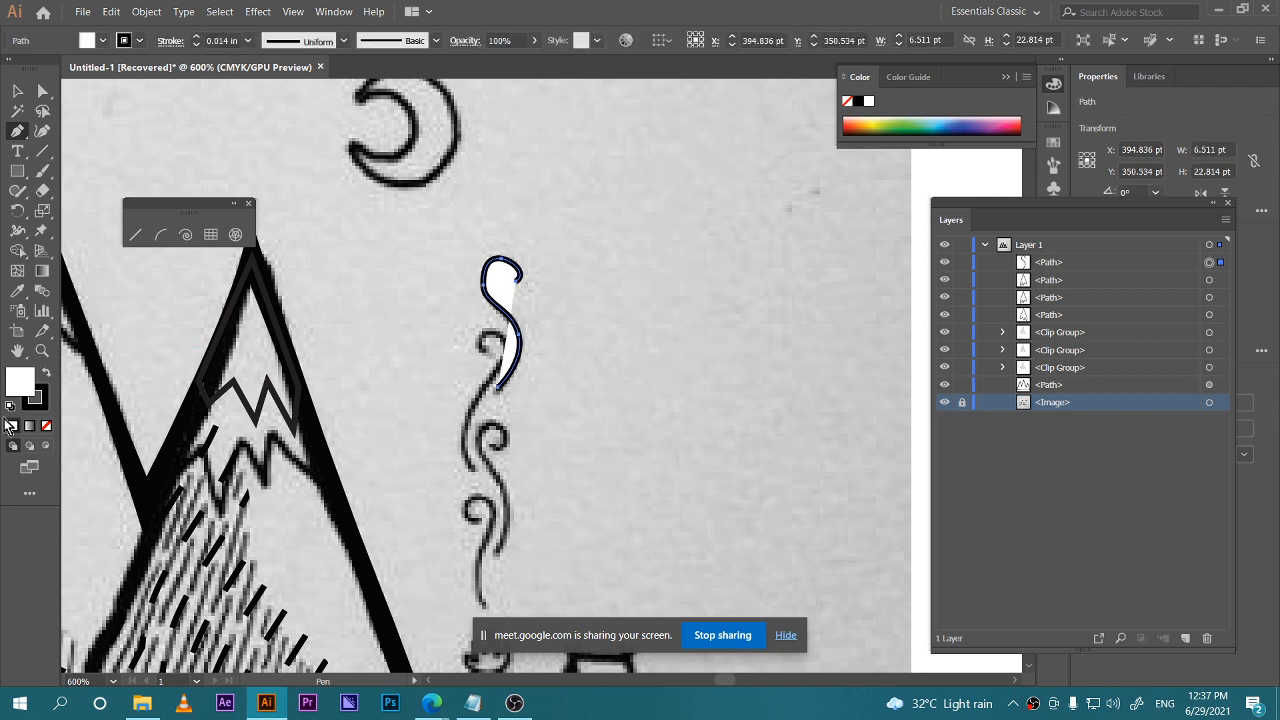
left_click(47, 425)
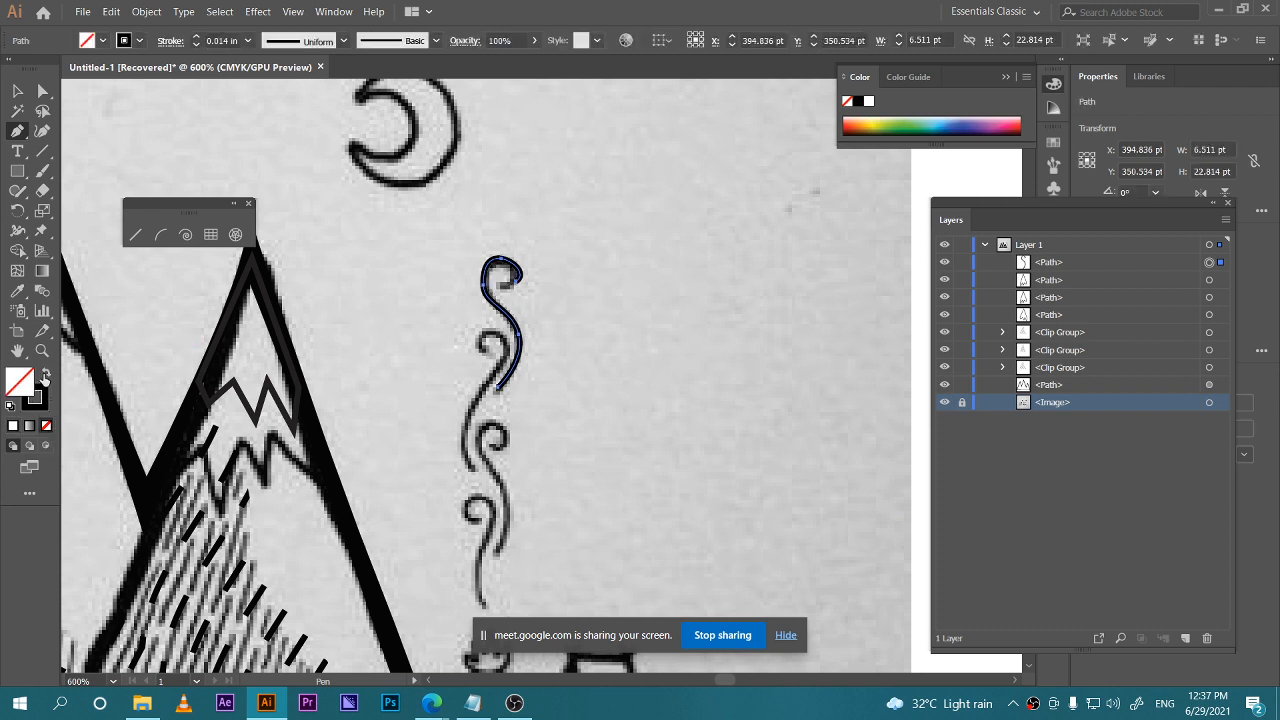
left_click(17, 91)
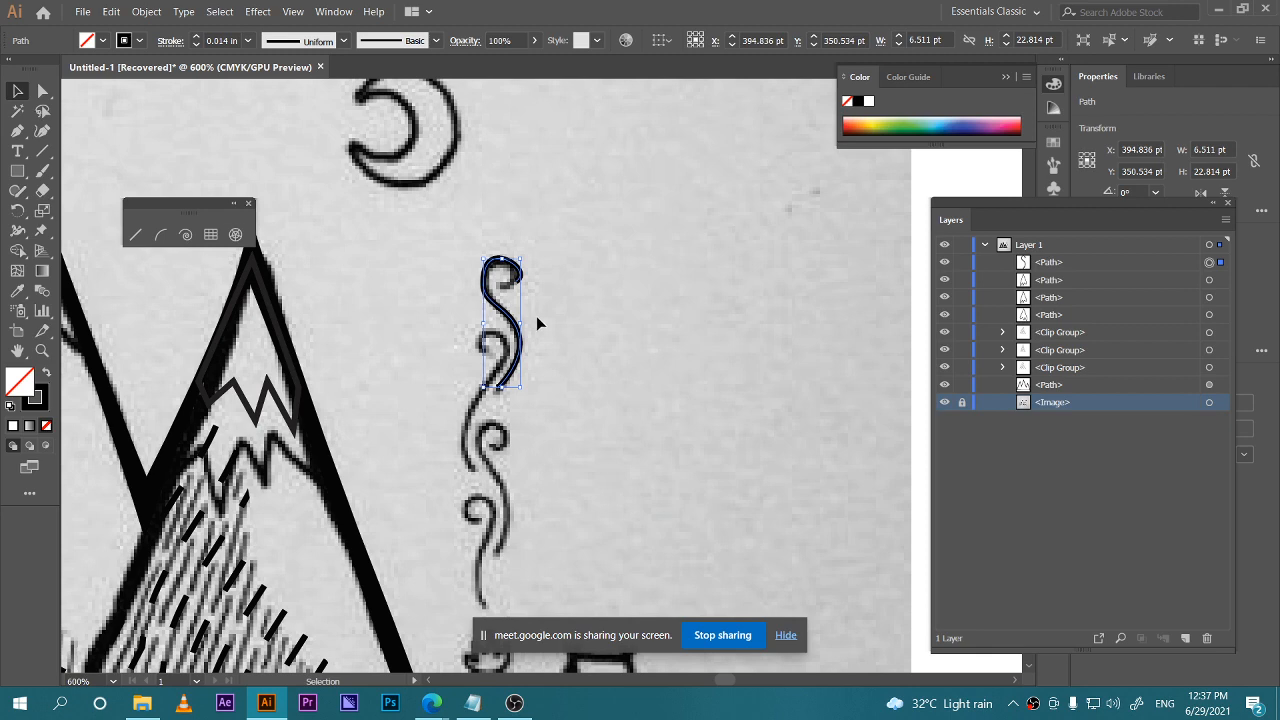
Vary the traced curl's stroke with the Width tool, thickening its upper hook to about 0.018 in and tapering the tail to a point
scroll(530, 323, "up", 3)
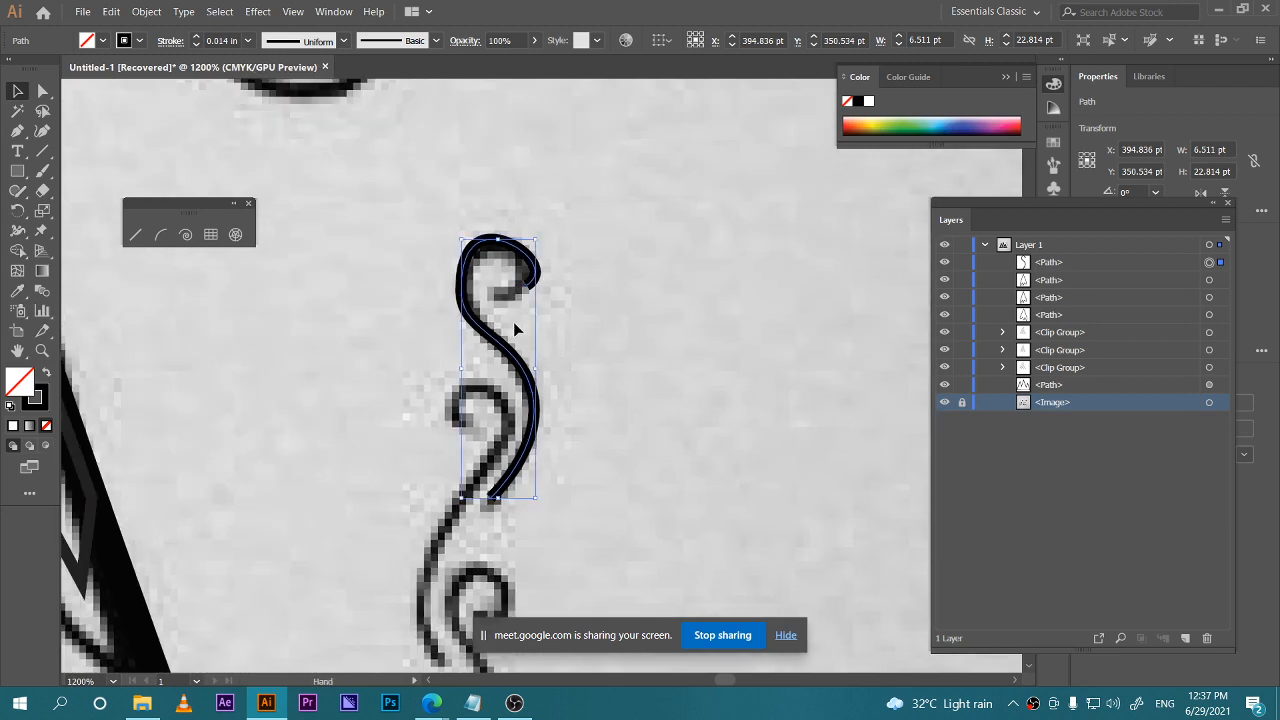
key("shift+w")
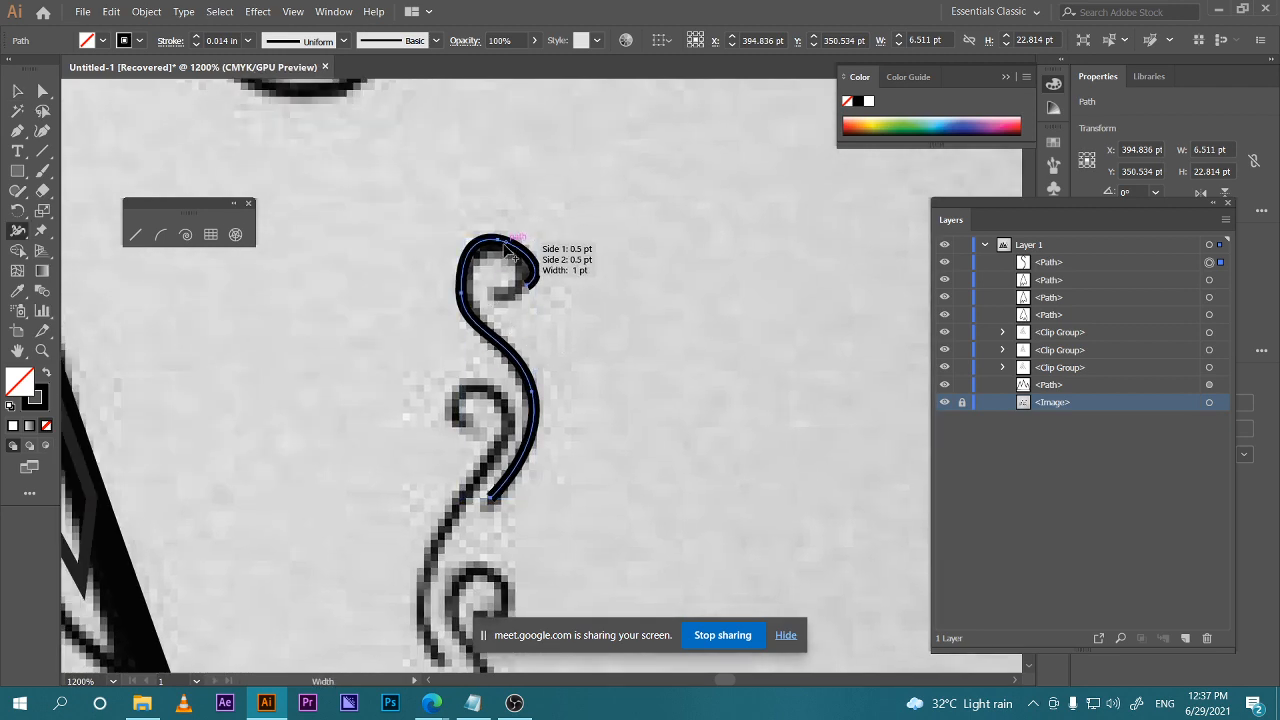
left_click_drag(499, 242, 490, 232)
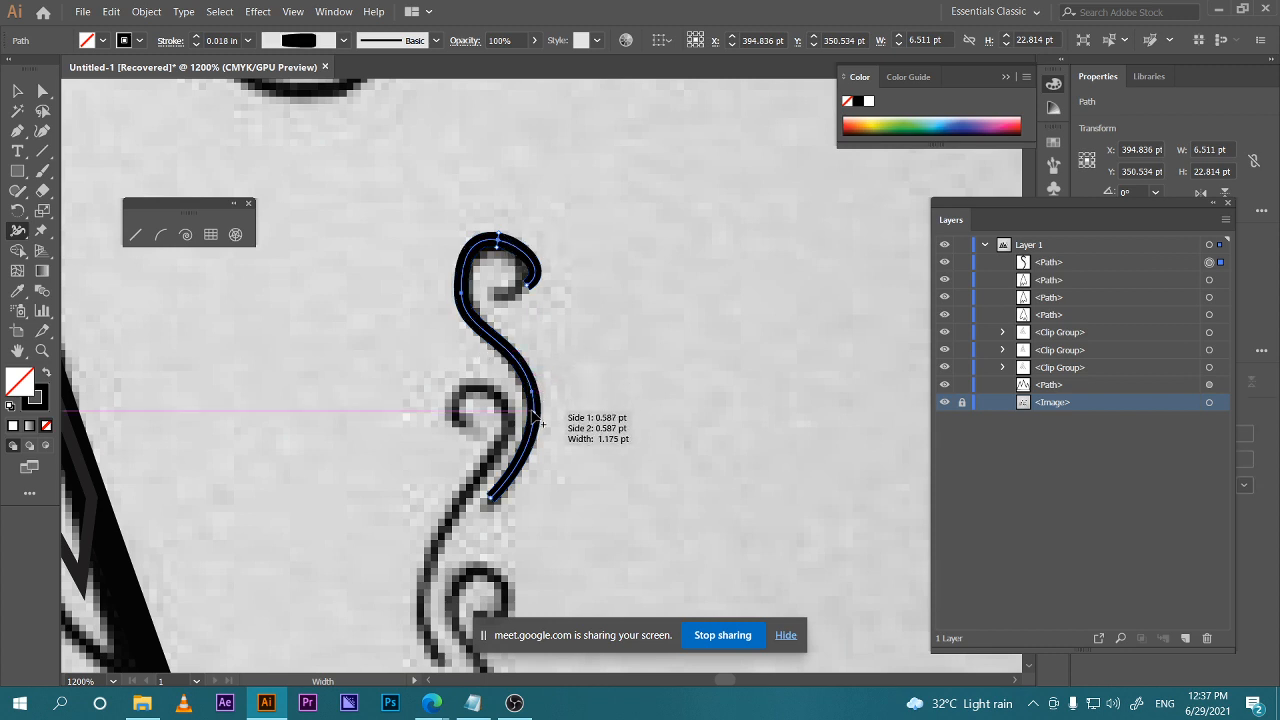
left_click_drag(540, 396, 533, 393)
left_click_drag(490, 497, 496, 504)
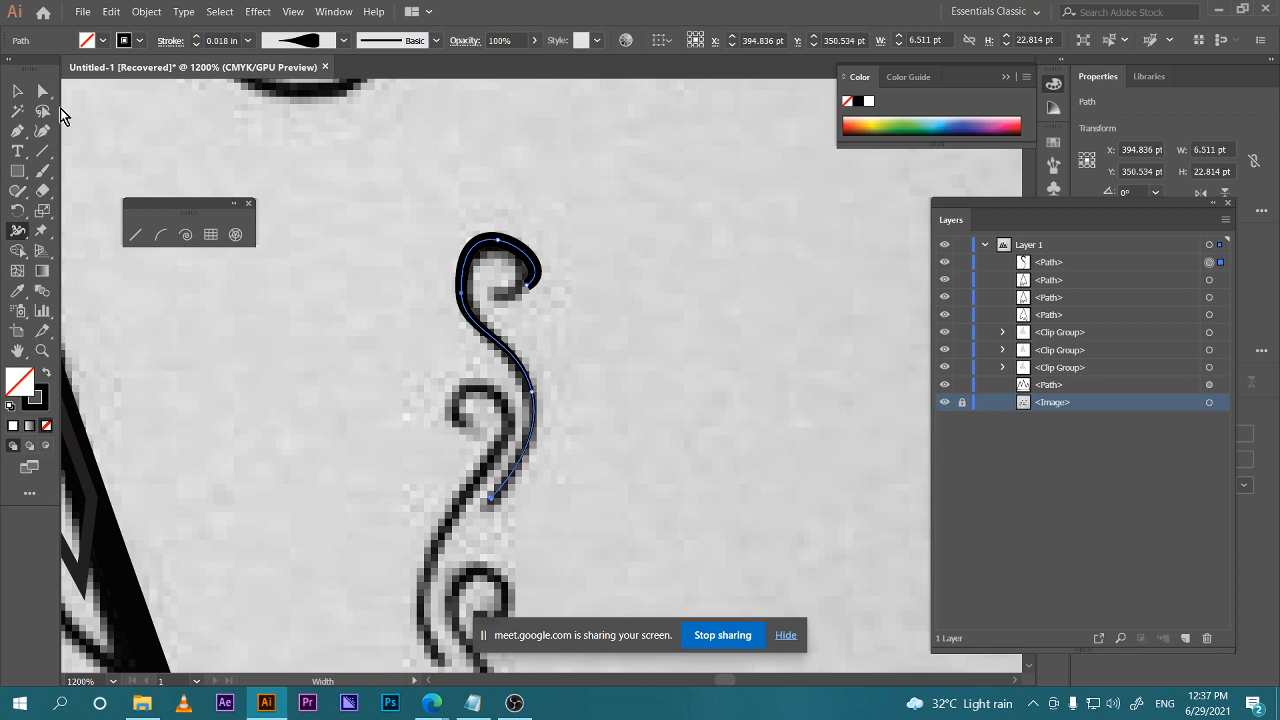
left_click(17, 90)
left_click(681, 383)
Hide the reference image to check the tapered curl on its own, and show the image again
scroll(613, 367, "down", 3)
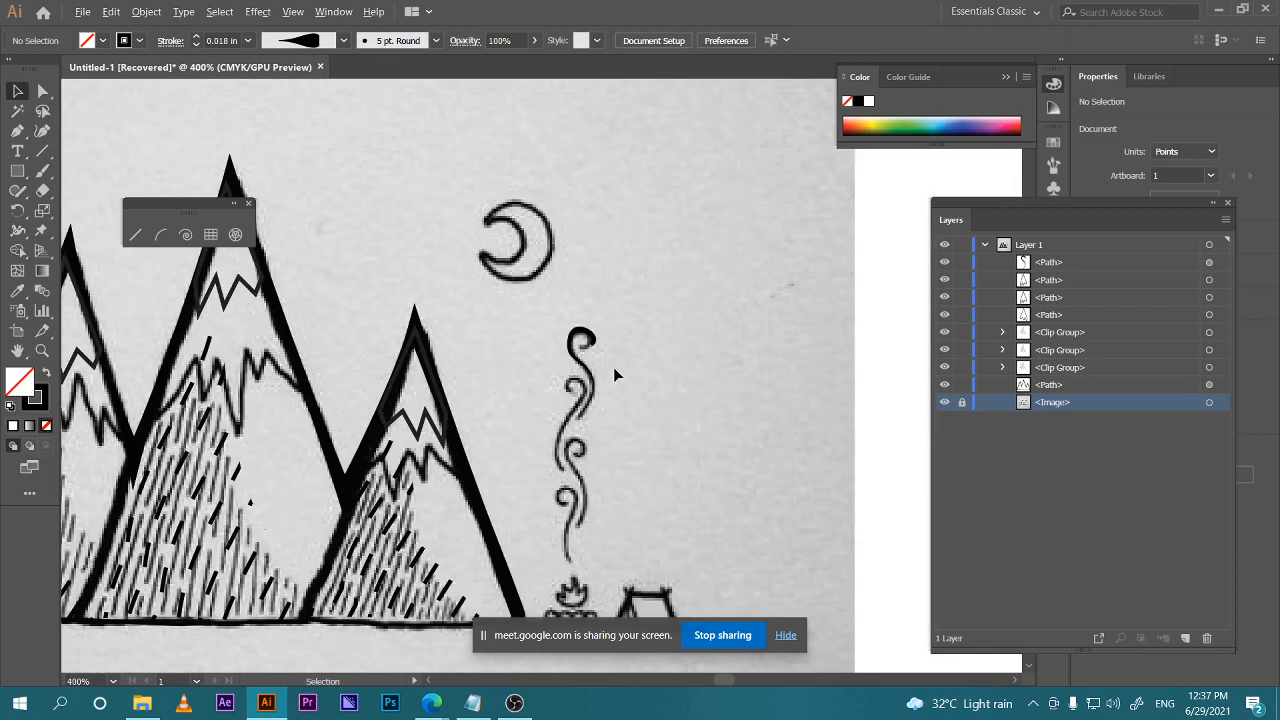
scroll(613, 367, "up", 2)
left_click(943, 403)
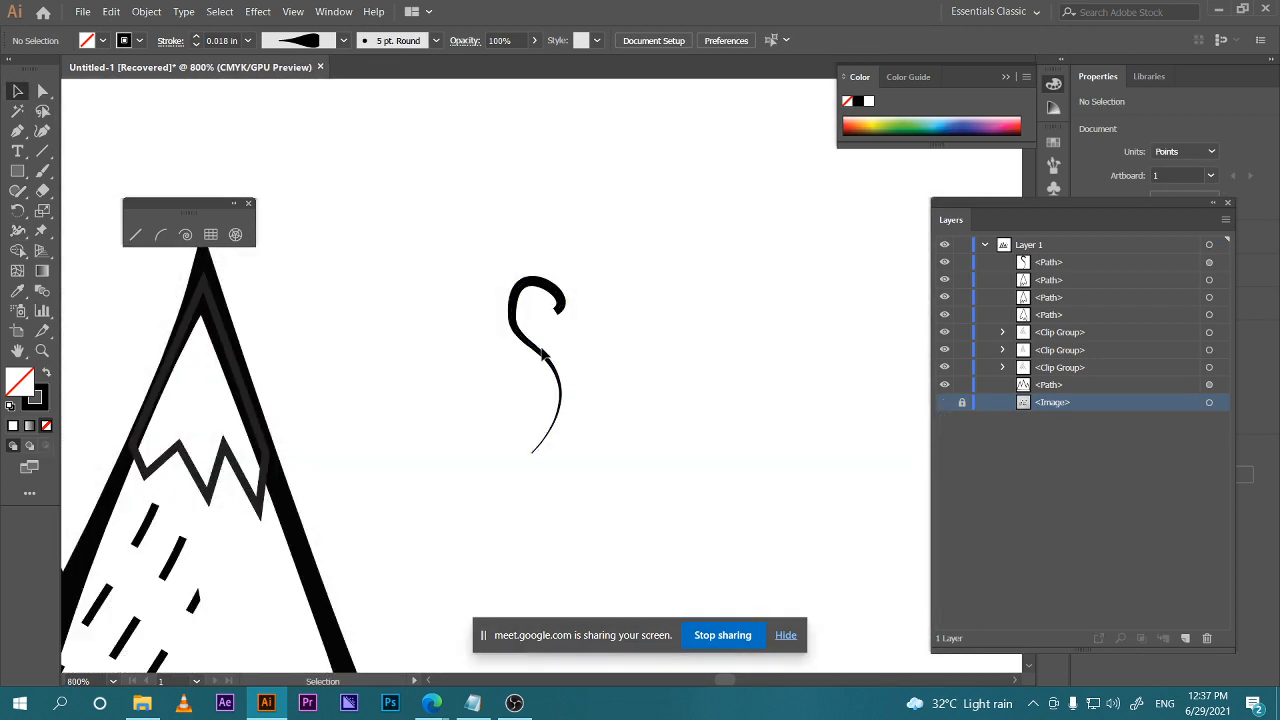
left_click(944, 402)
scroll(718, 491, "up", 2)
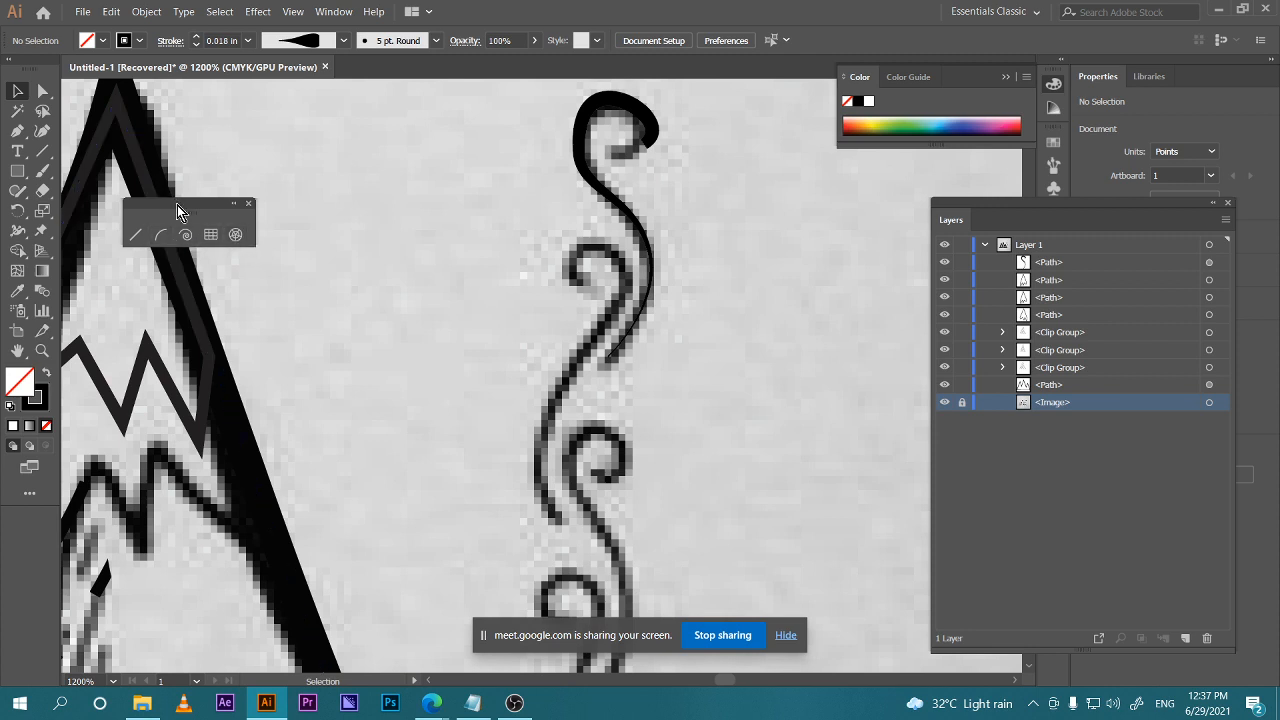
Move the floating line tools clear of the artwork and trace the second smoke curl from its hook to its lower tail with the Pen tool
left_click_drag(177, 205, 270, 115)
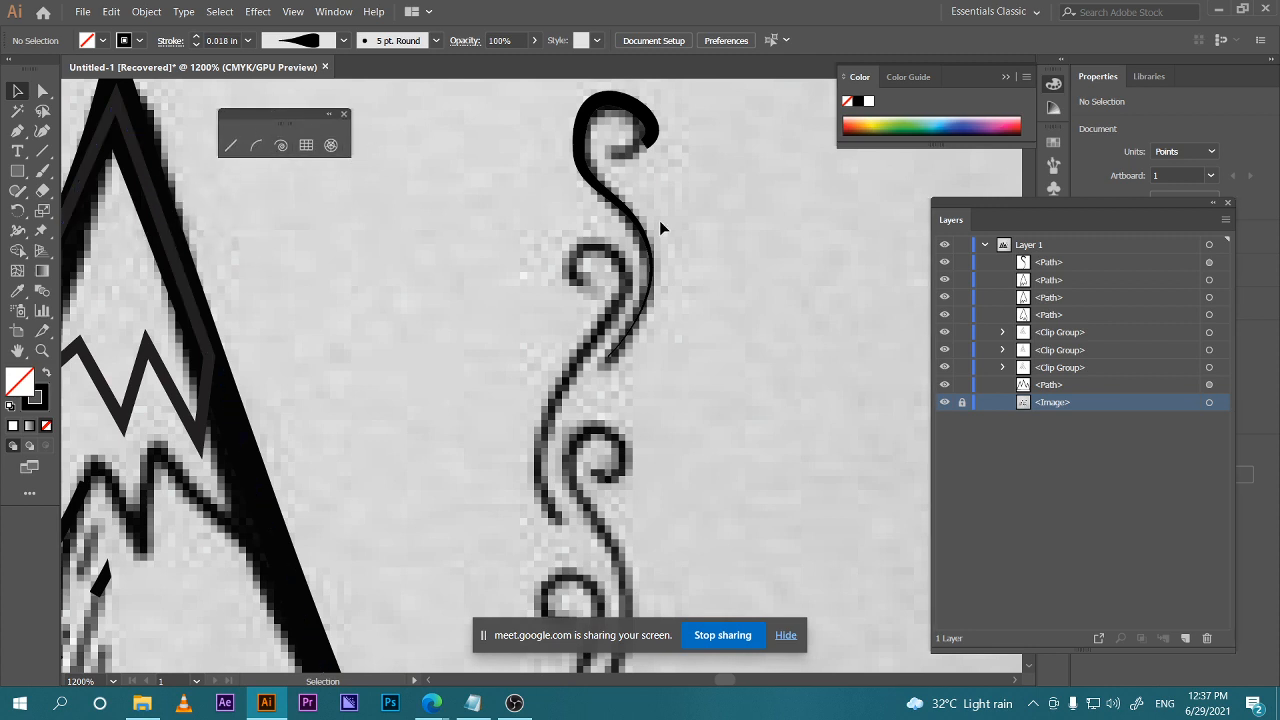
key("p")
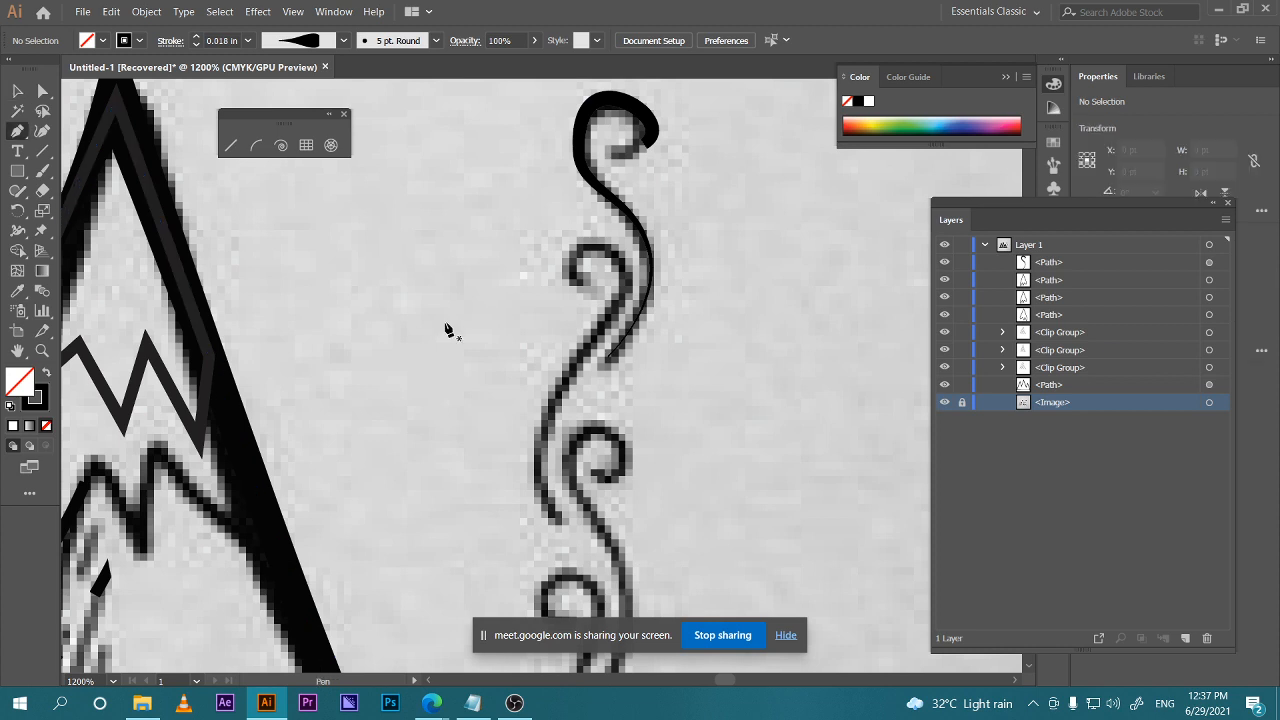
left_click(573, 285)
mouse_move(598, 247)
left_mouse_down()
mouse_move(634, 251)
mouse_move(622, 255)
left_mouse_up()
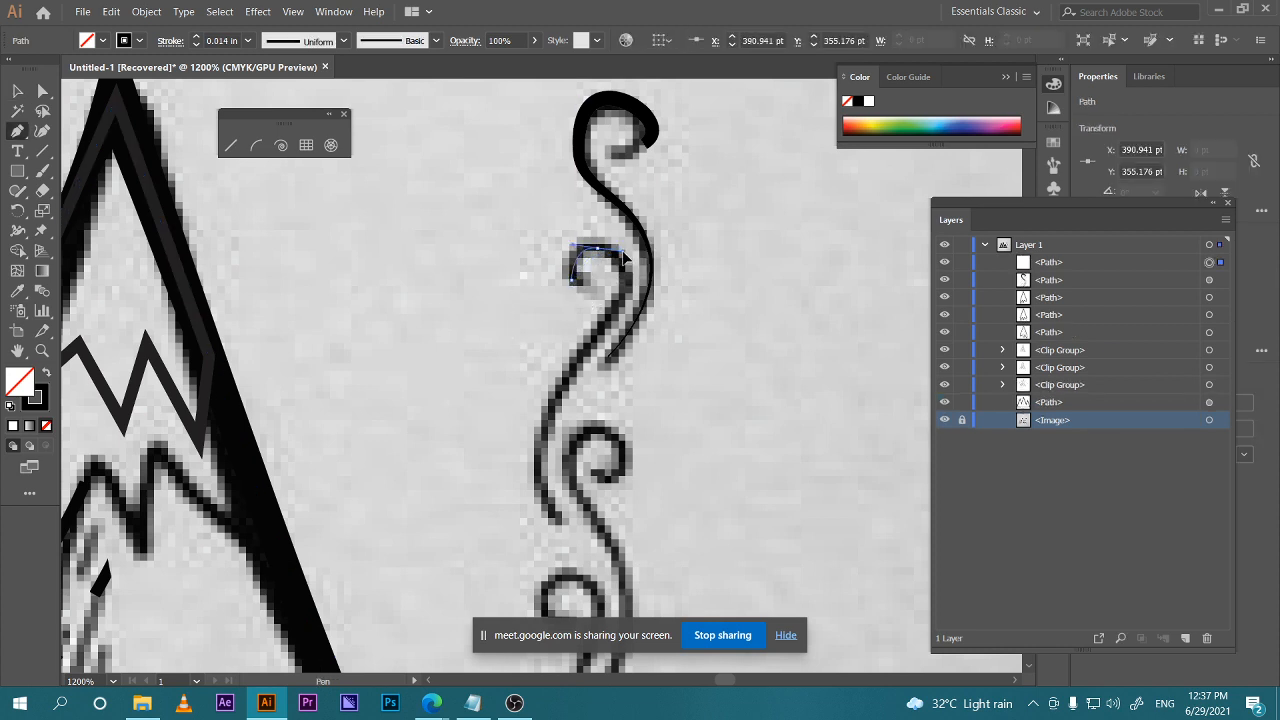
left_click(620, 297)
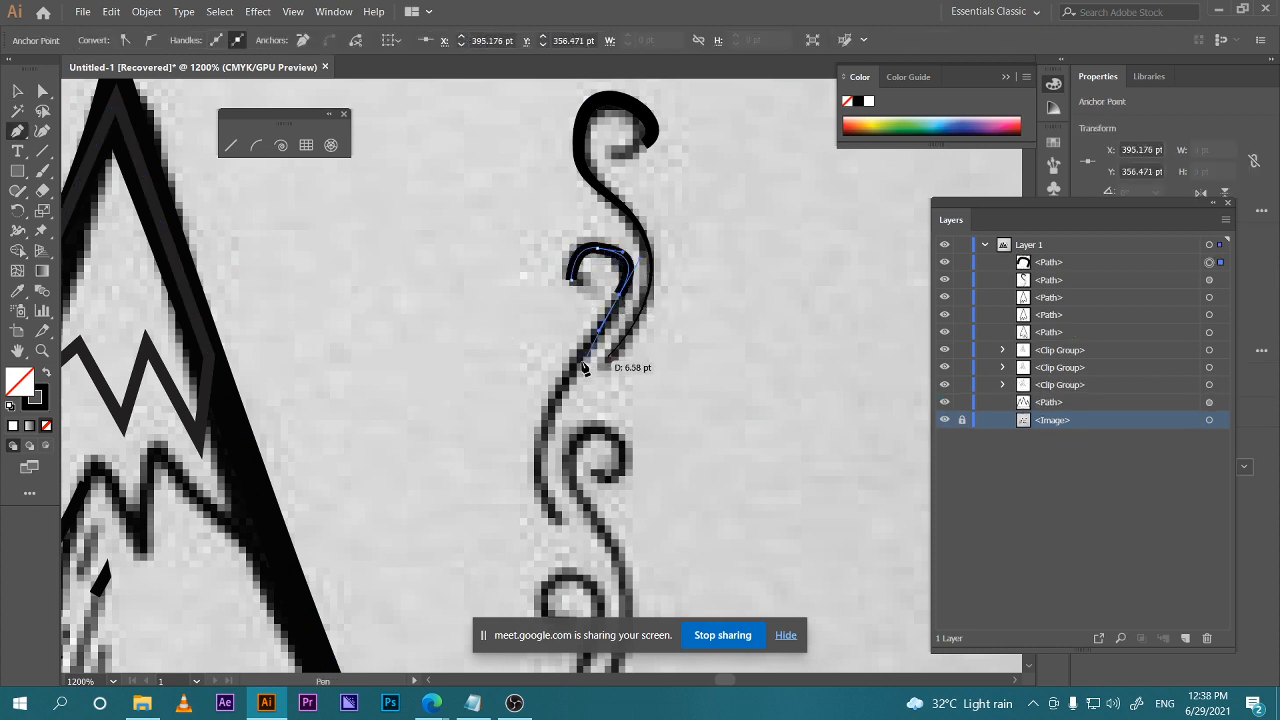
left_click_drag(536, 445, 555, 513)
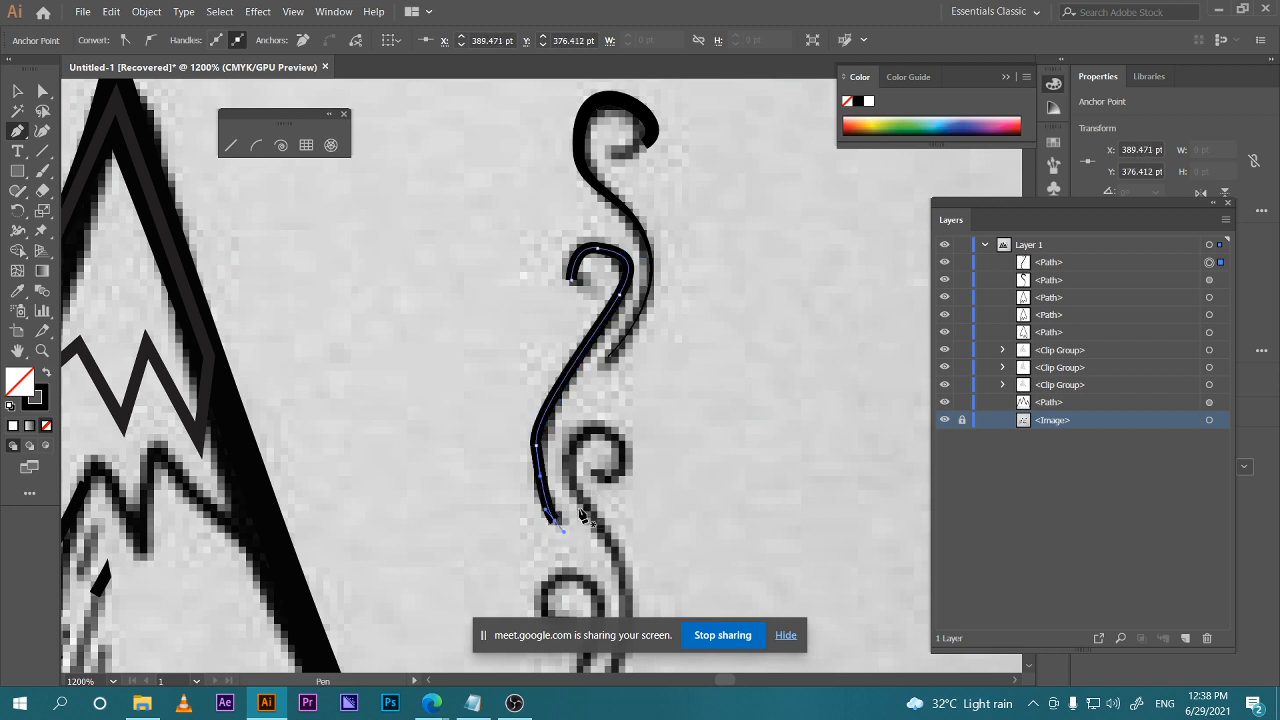
Adjust the second curl's anchor points and handles with Direct Selection so its hook and lower bend follow the sketch
left_click(17, 91)
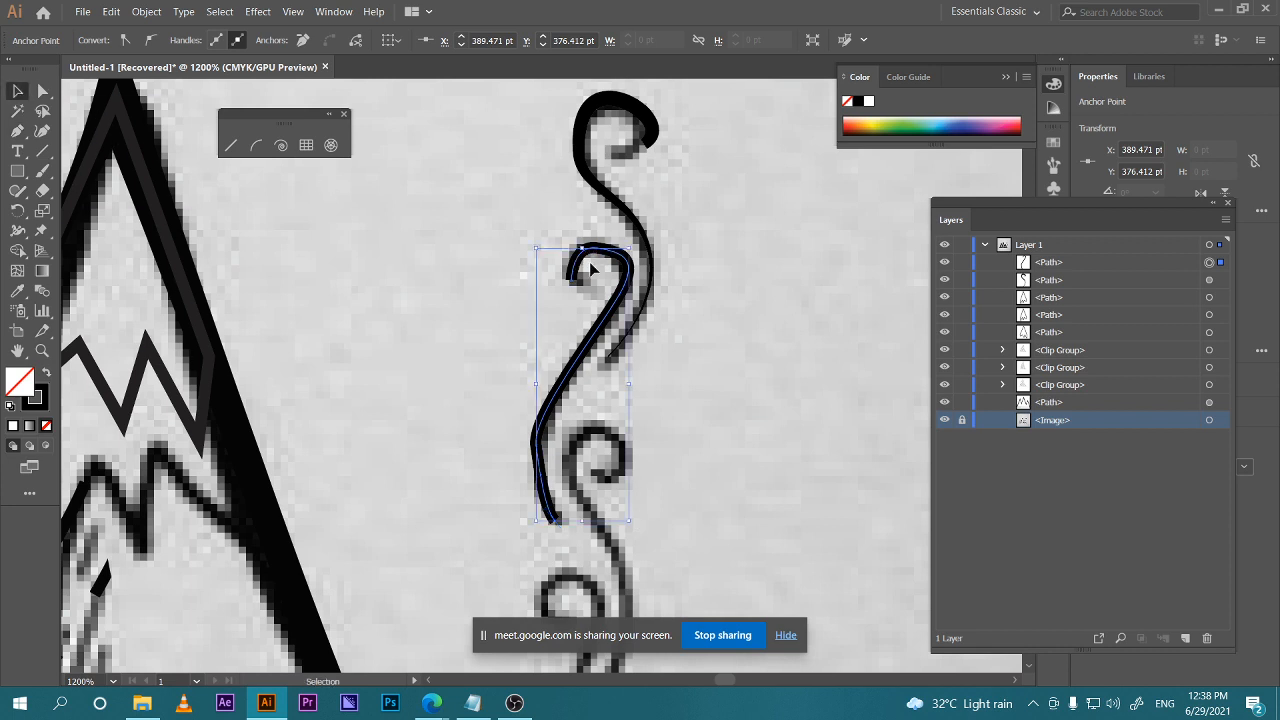
key("a")
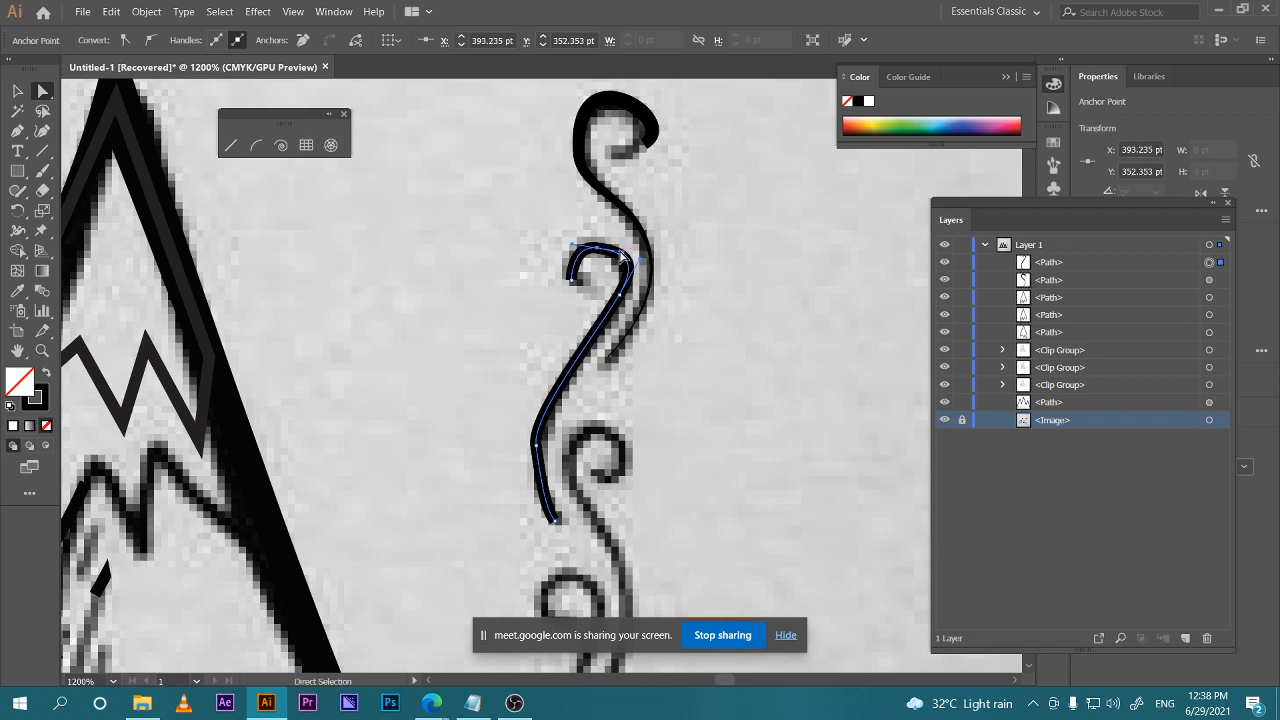
left_click(610, 245)
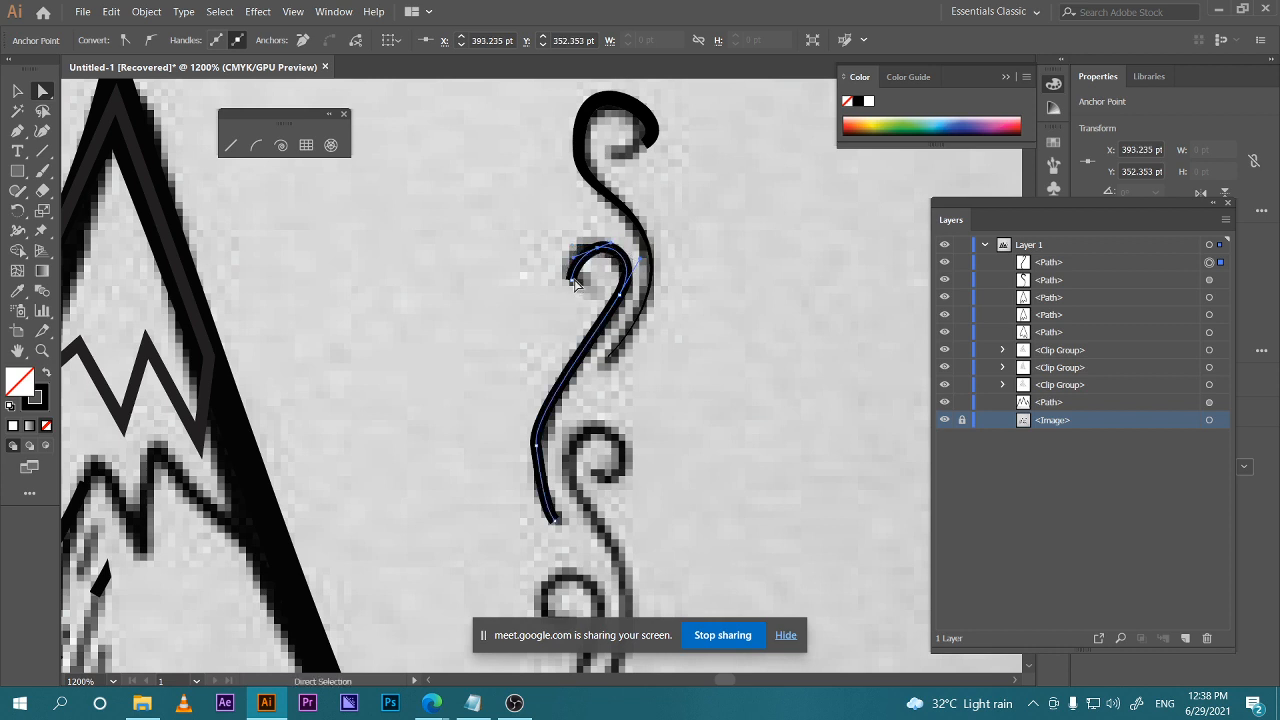
left_click_drag(576, 285, 586, 266)
left_click(538, 450)
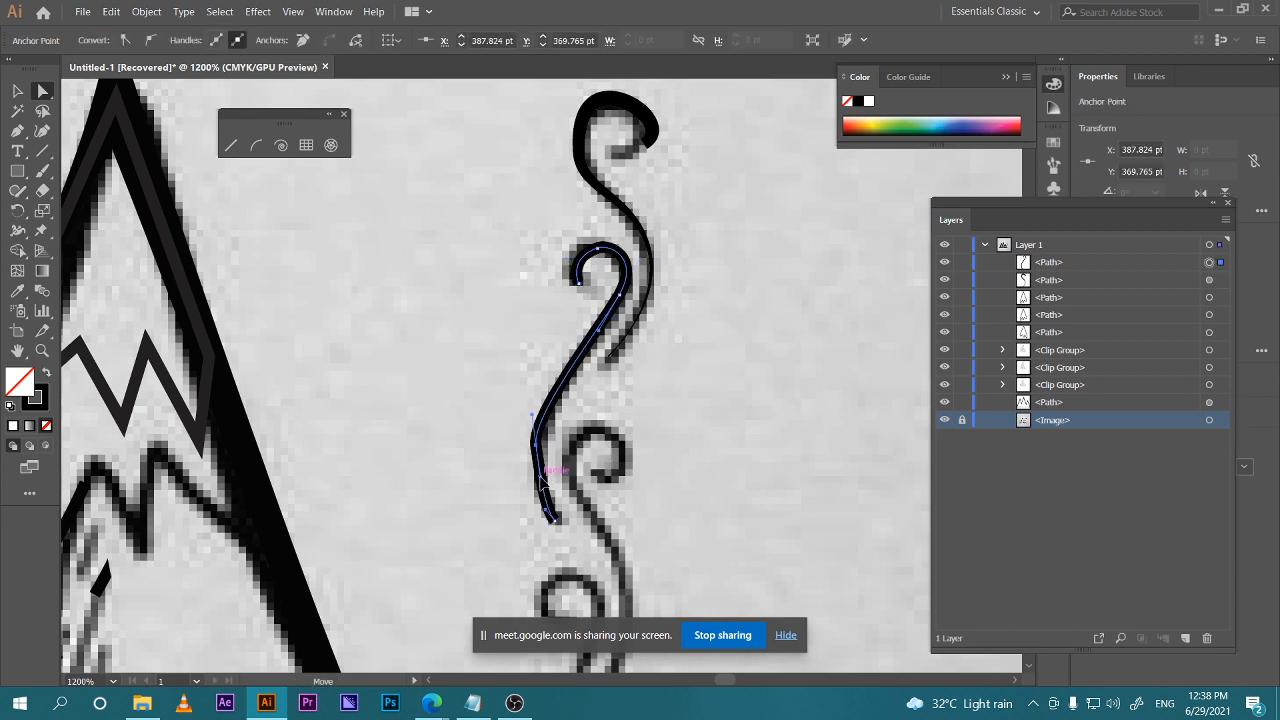
left_click_drag(540, 483, 553, 424)
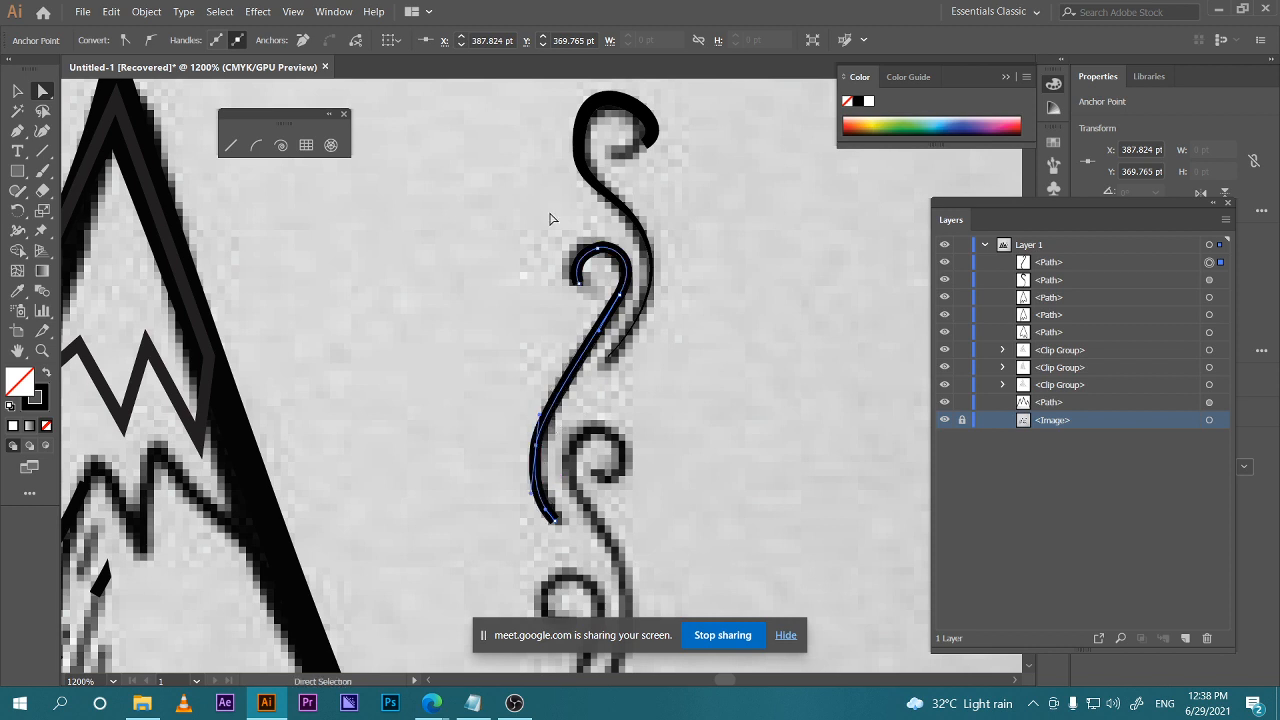
Detach the Width tool group as a floating toolbar and place it beside the smoke curls
scroll(600, 300, "right", 2)
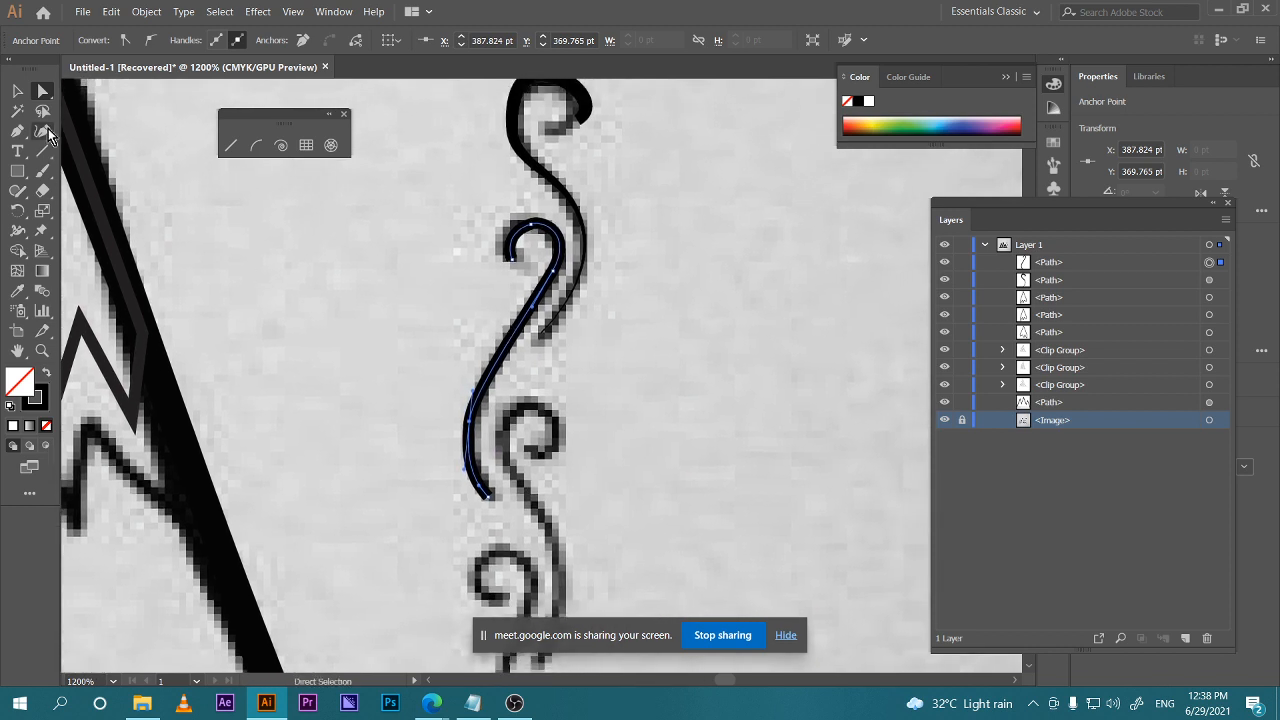
left_click(19, 100)
scroll(471, 366, "left", 2)
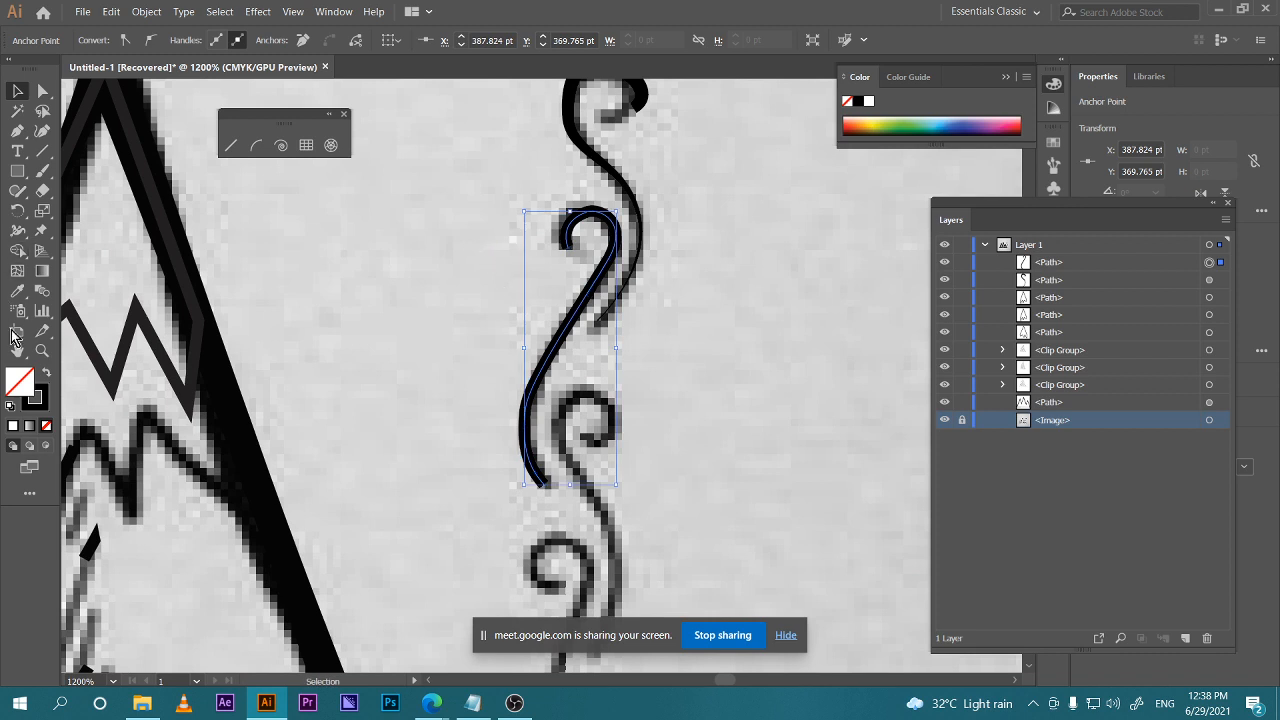
left_click(17, 230)
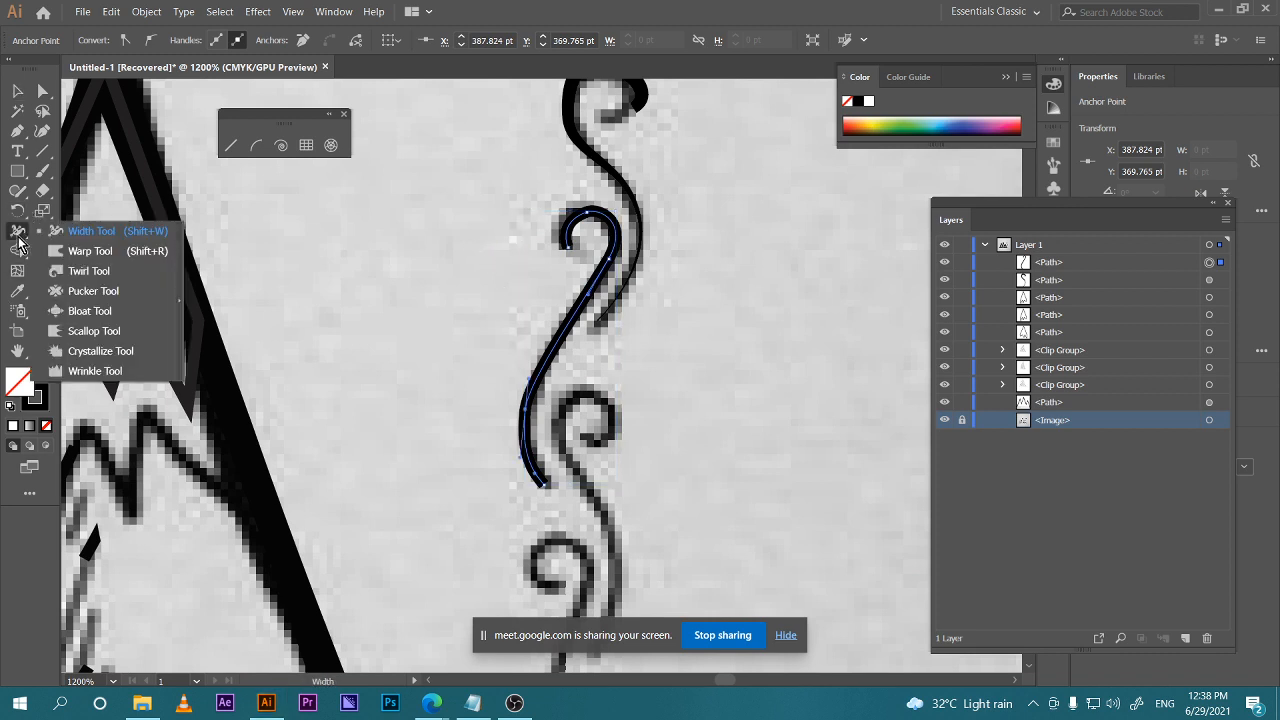
left_click(181, 311)
left_click_drag(156, 246, 345, 196)
left_click(29, 493)
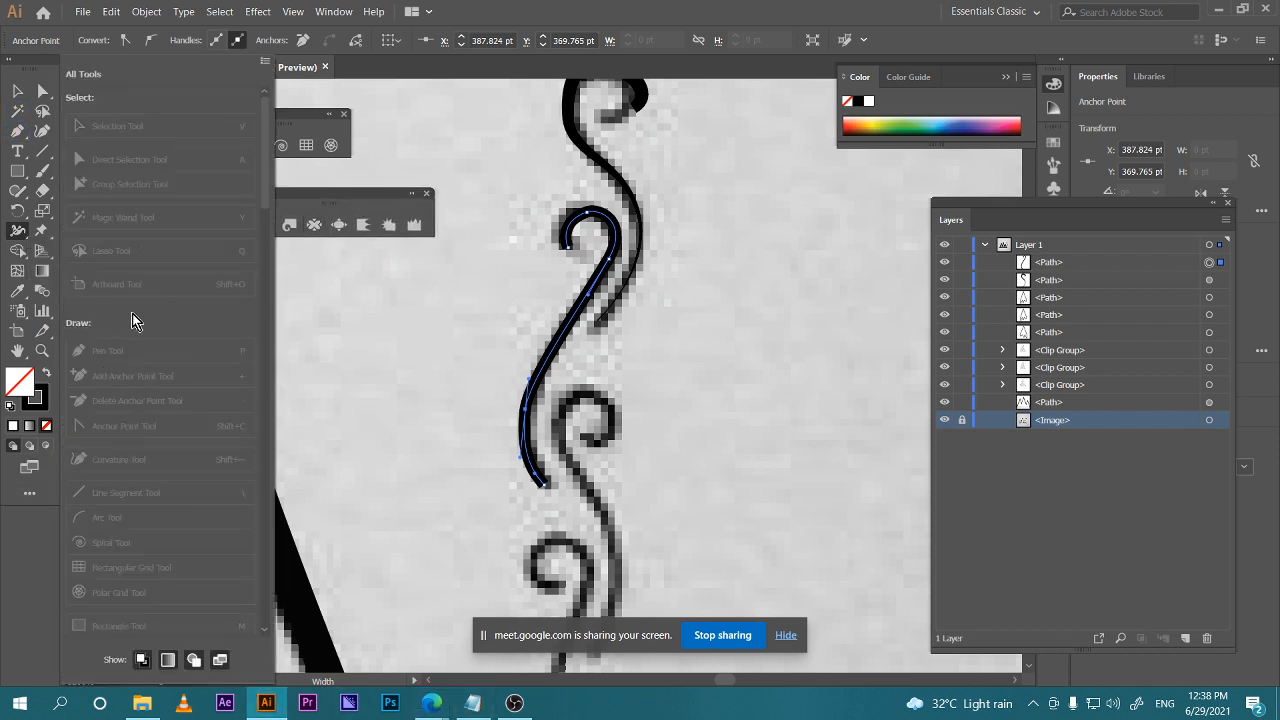
Switch to the Google Meet window to check the call, and return to Illustrator
mouse_move(431, 703)
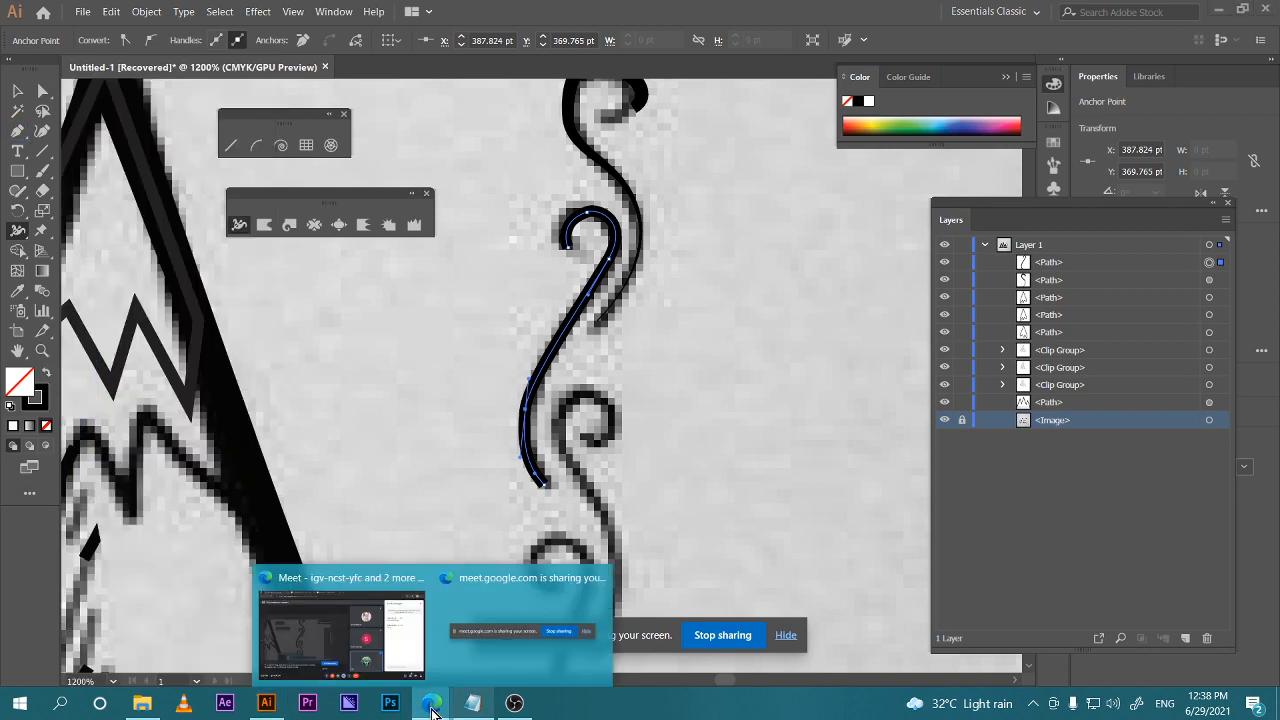
left_click(520, 615)
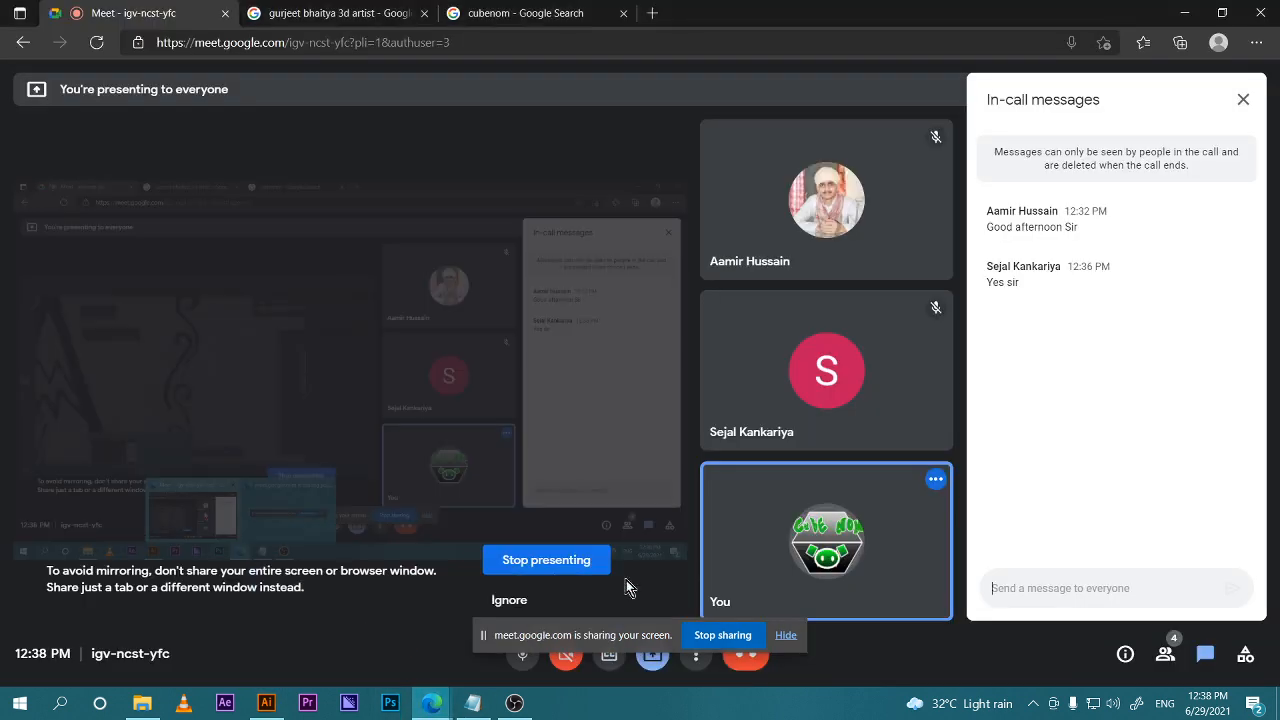
left_click(266, 703)
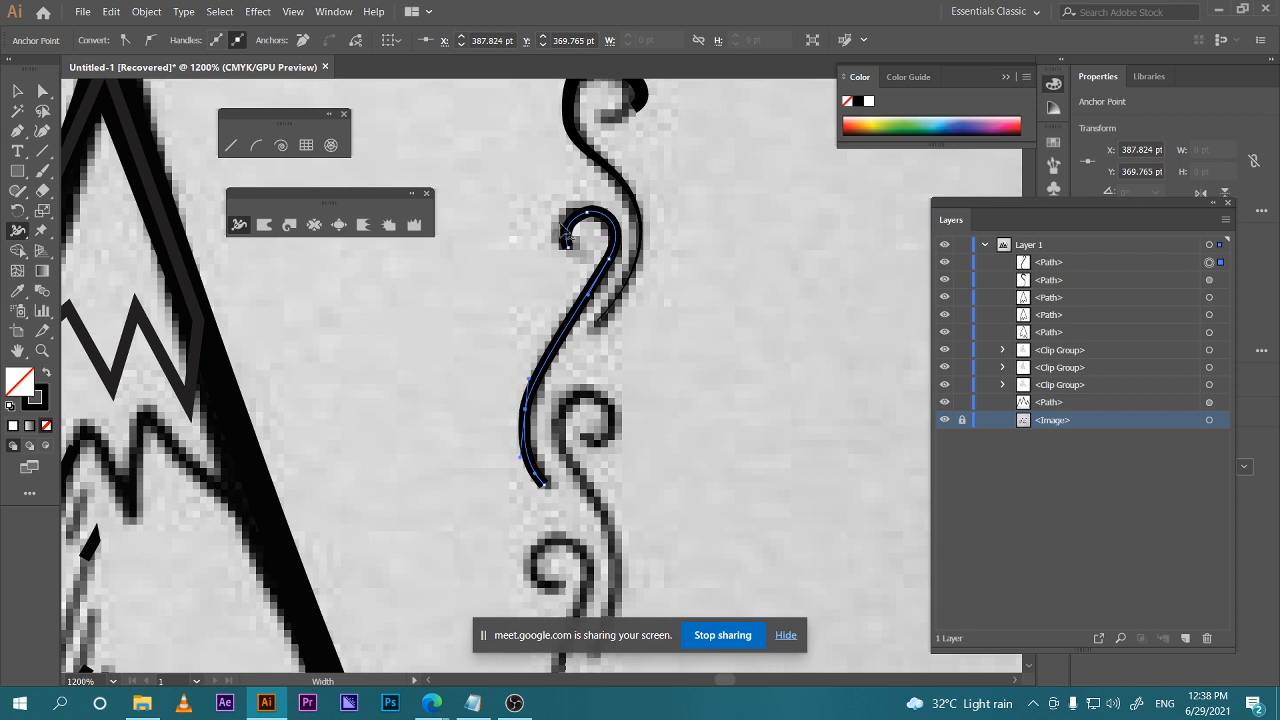
Choose the Twirl tool and set its brush to 20 pt wide and 20 pt high
left_click_drag(625, 310, 588, 315)
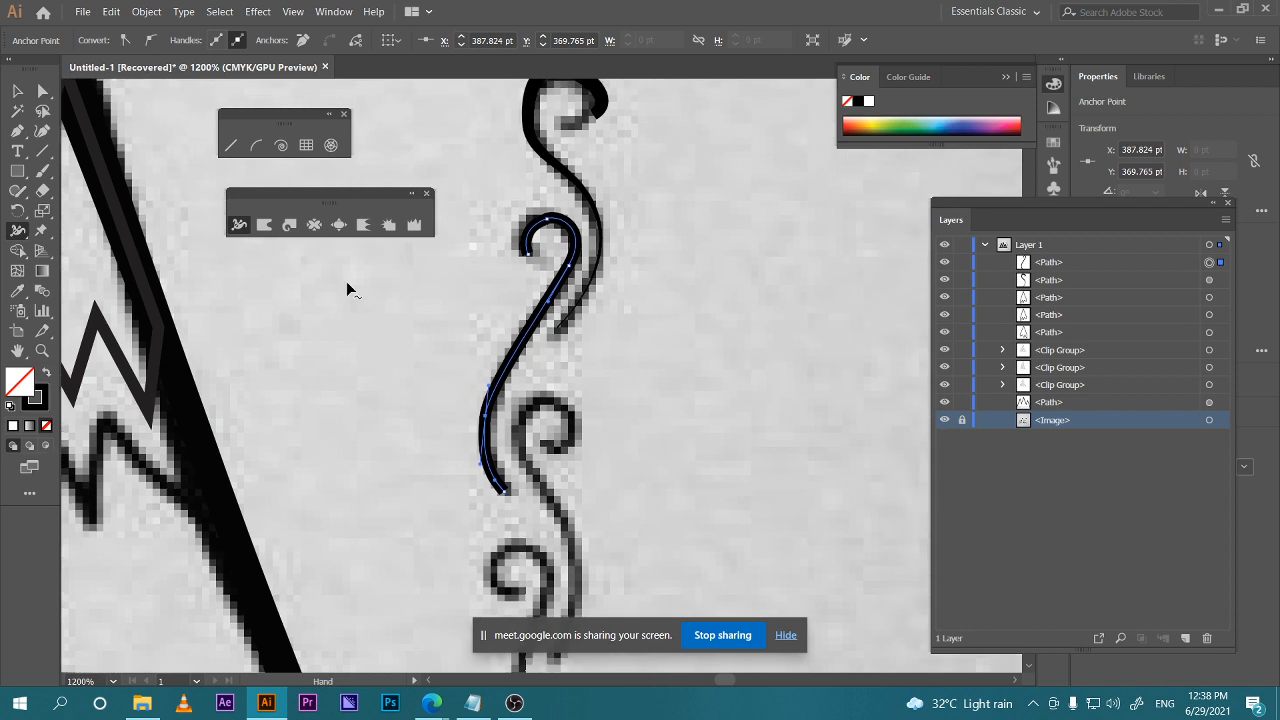
left_click(291, 226)
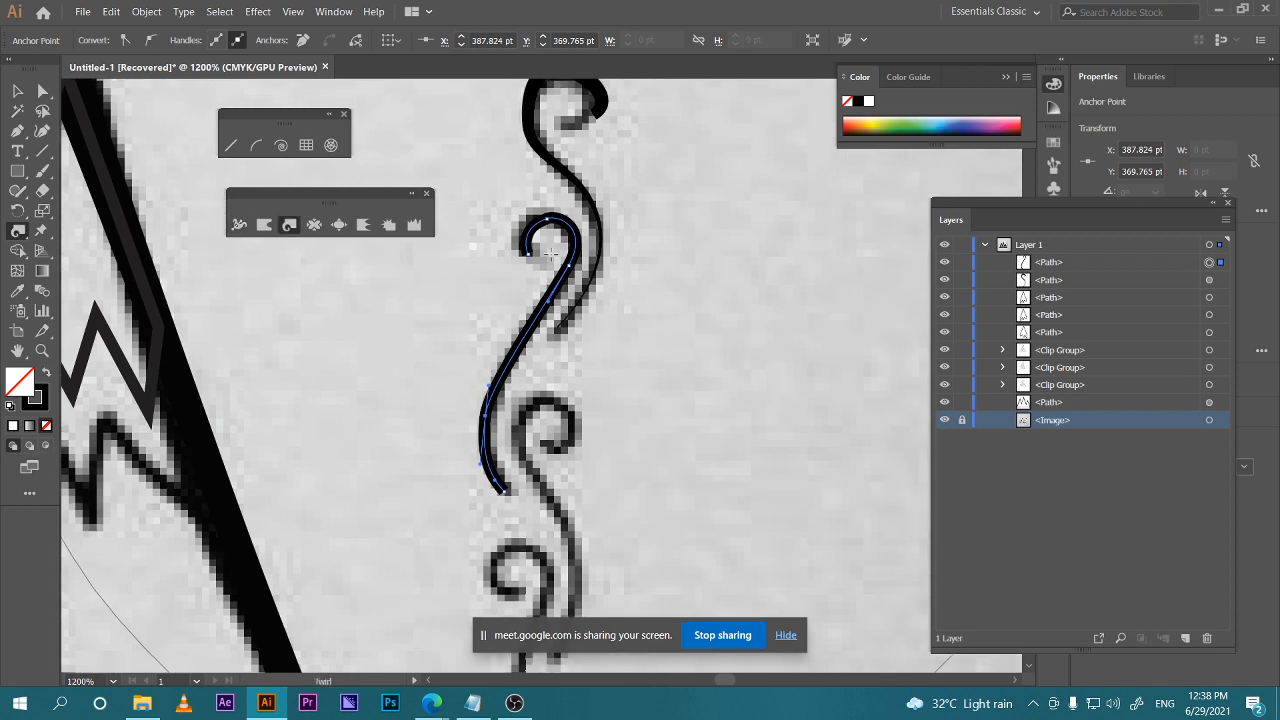
double_click(294, 225)
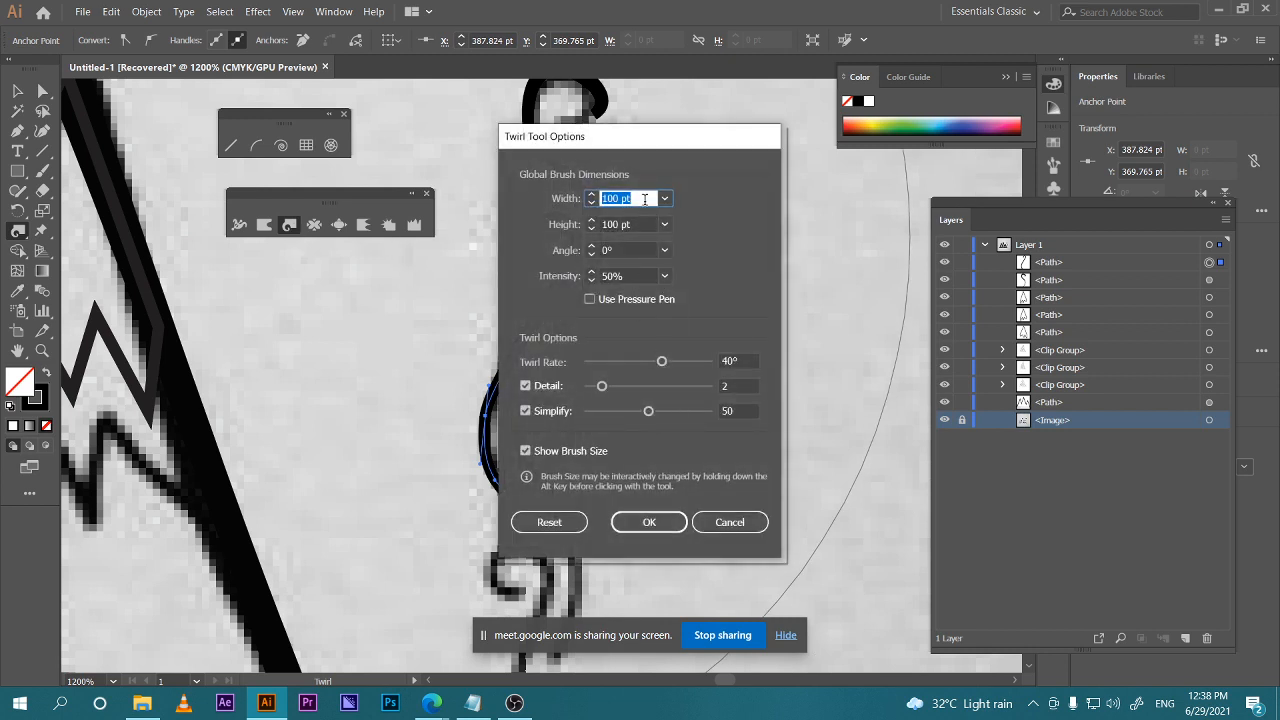
type("20")
key("Tab")
type("20")
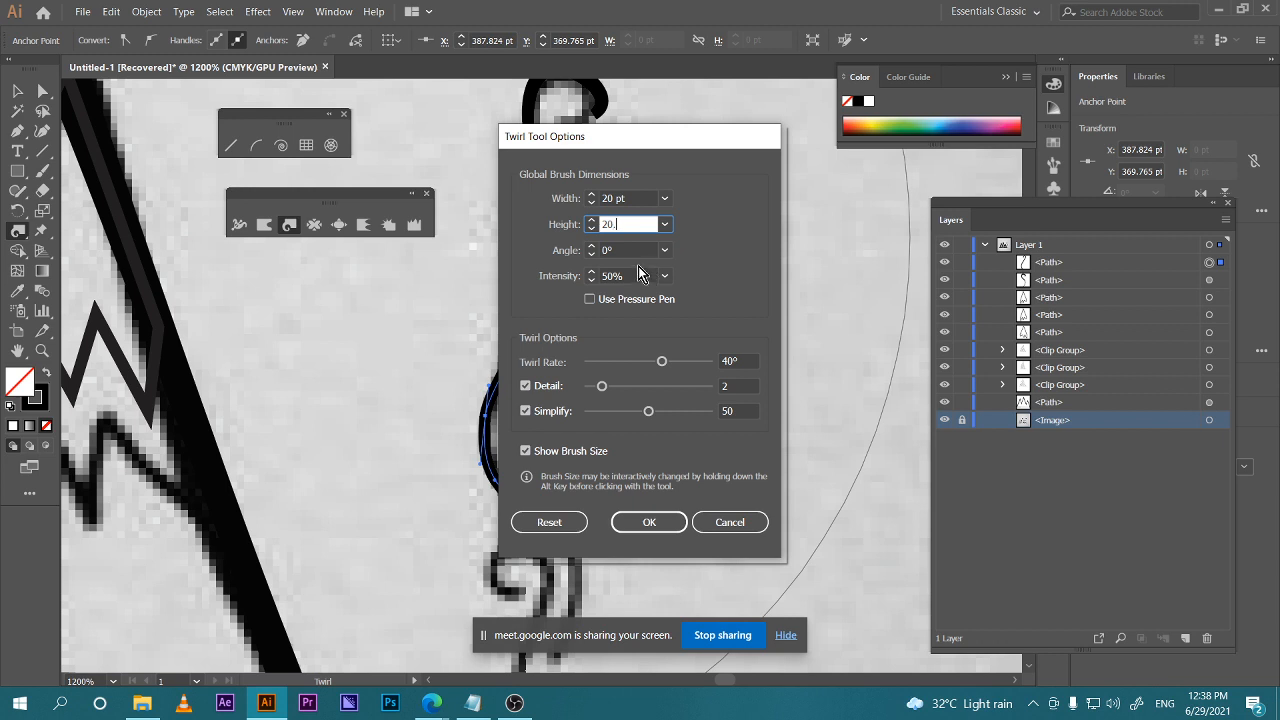
key("Return")
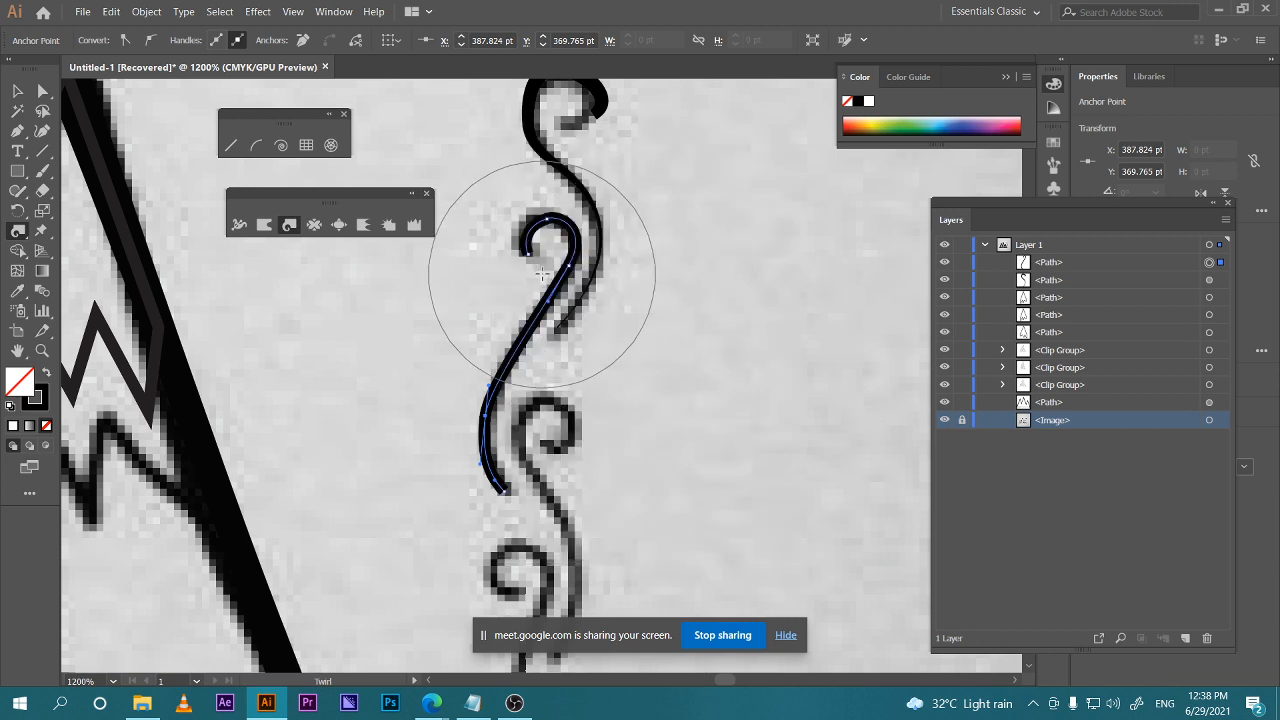
Reduce the Twirl brush to 10 pt in both width and height
double_click(288, 227)
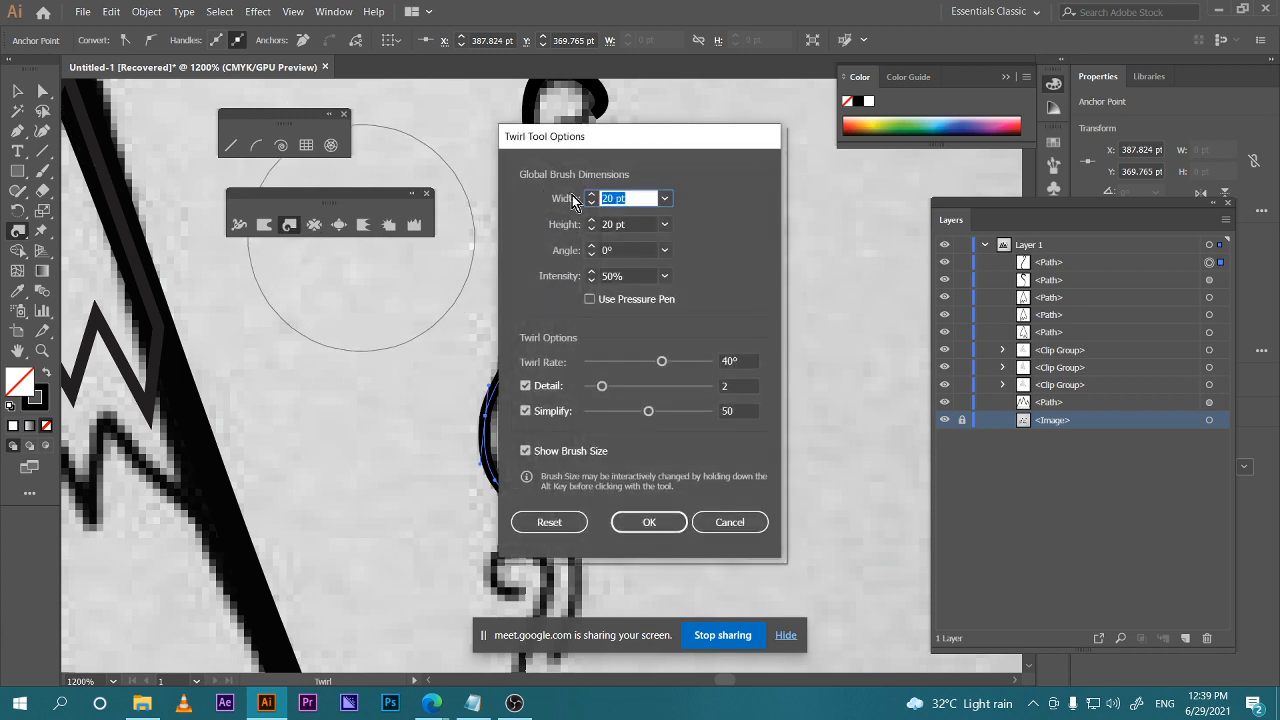
type("10")
key("Tab")
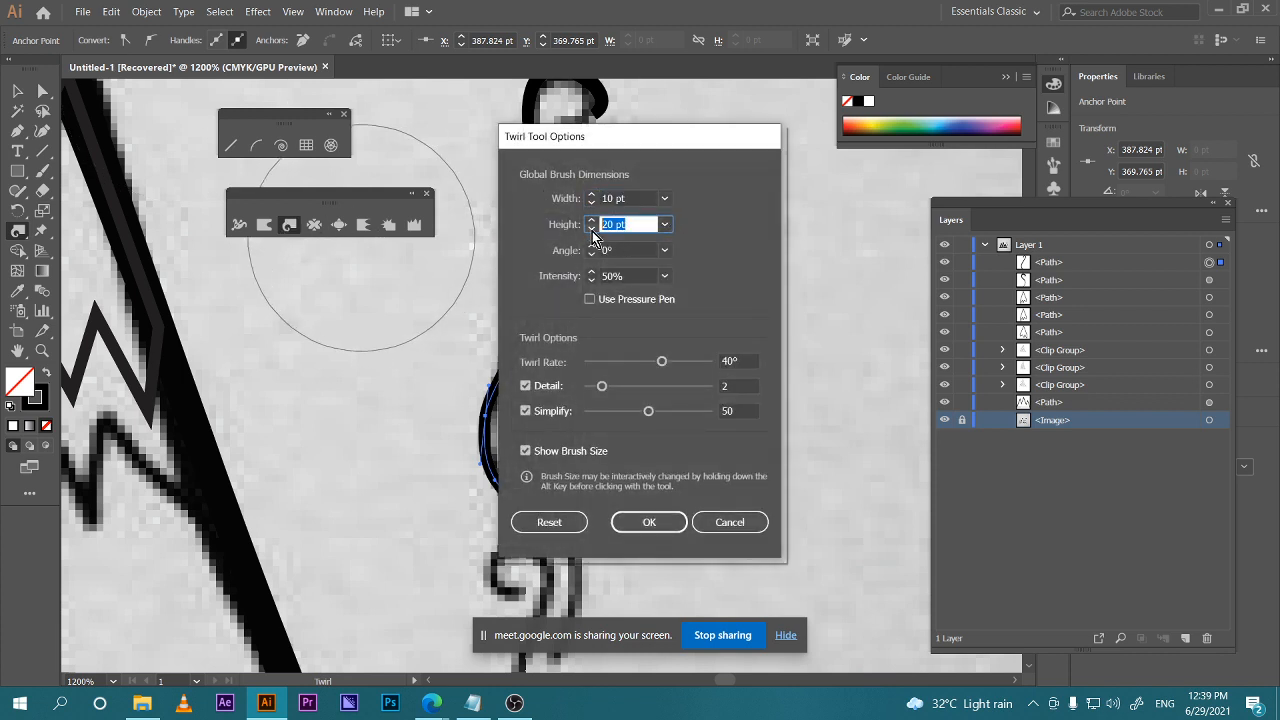
type("10")
key("Return")
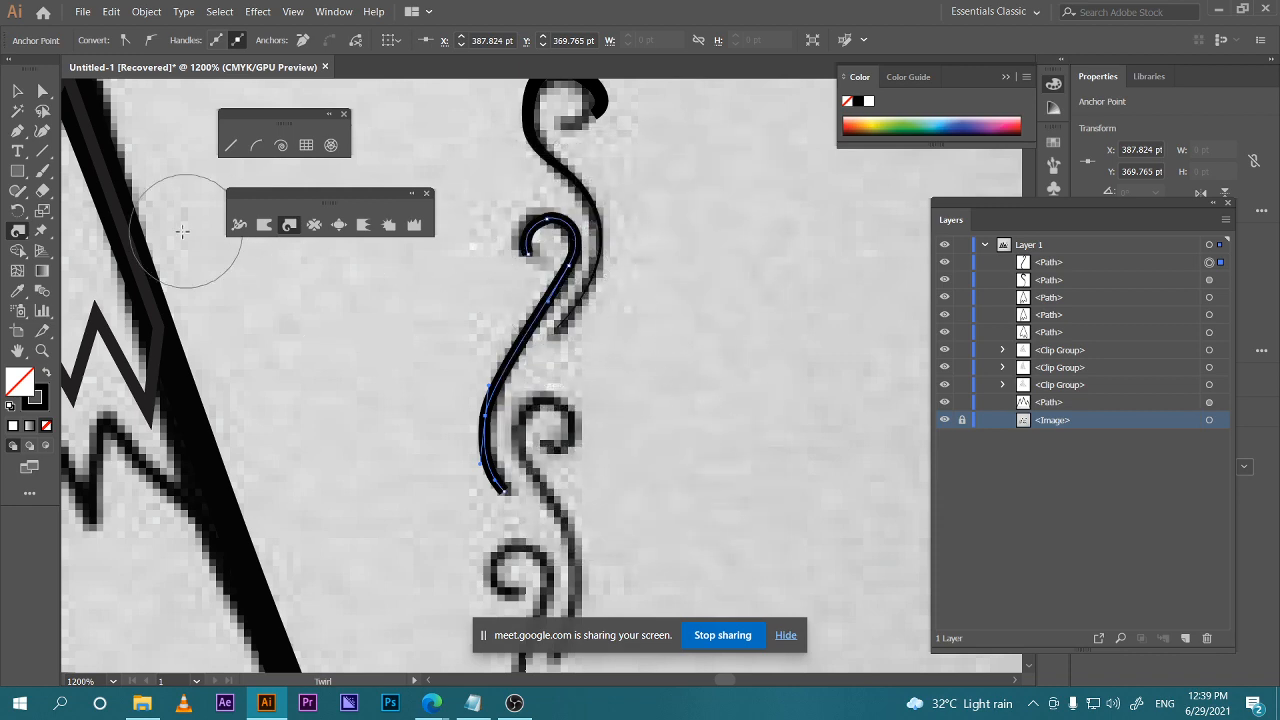
Set the Twirl brush width and height to 2 pt, and check the values in the tool options
double_click(289, 225)
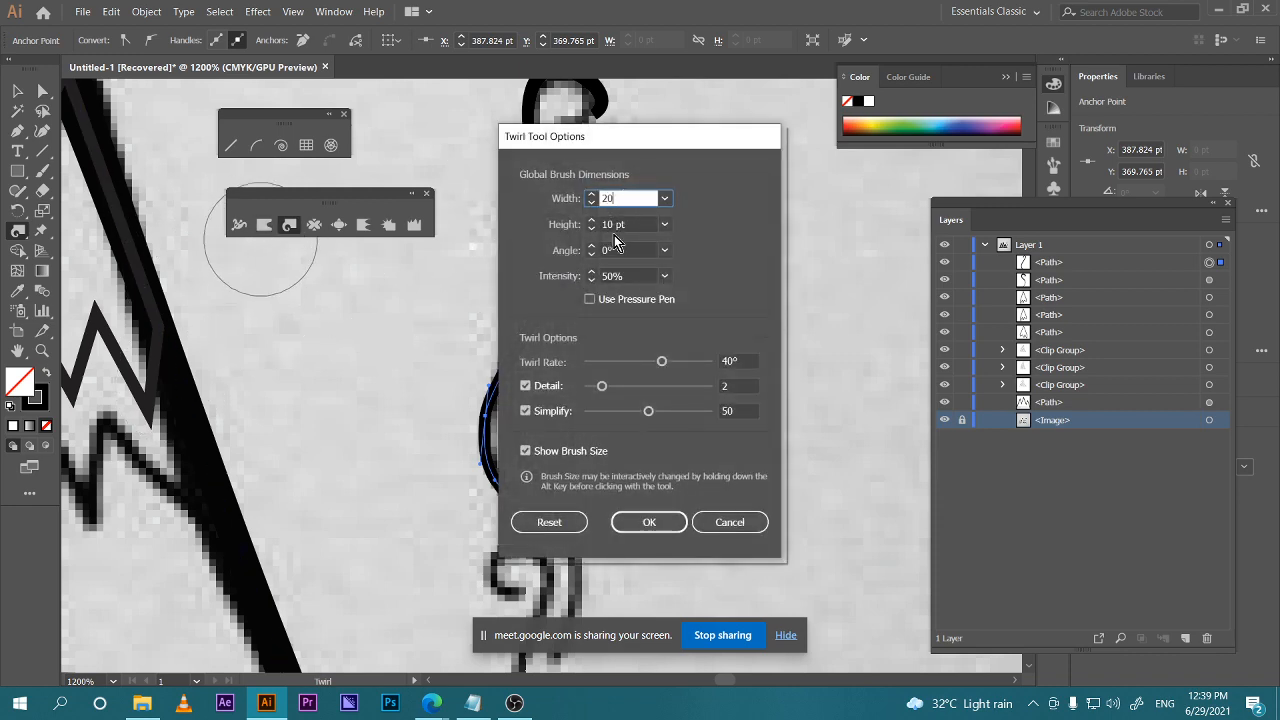
type("2")
key("Tab")
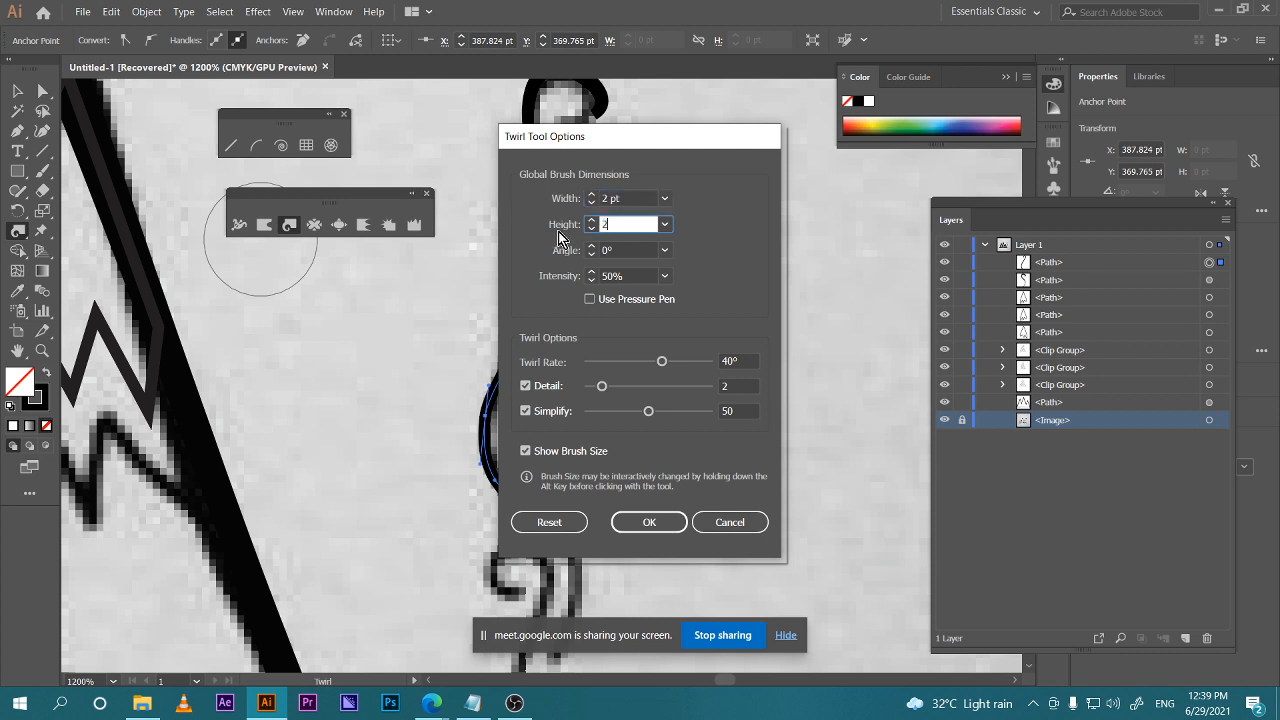
type("2")
key("Return")
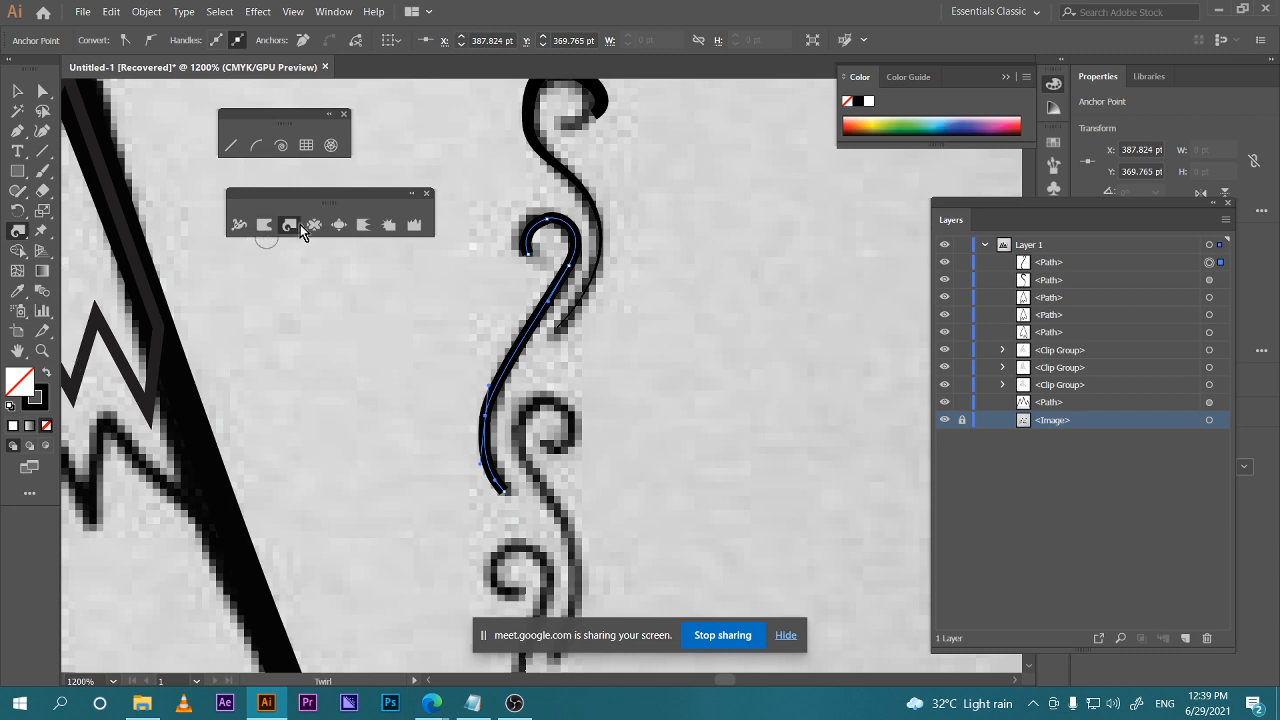
double_click(289, 228)
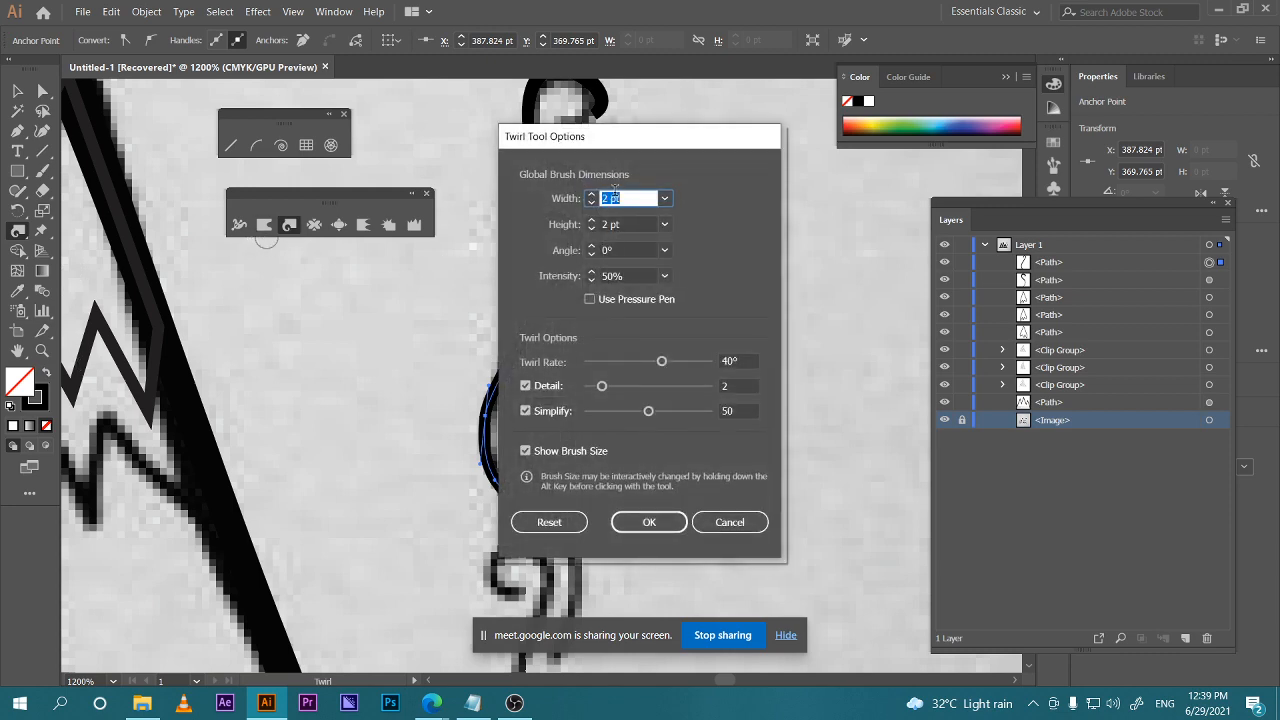
key("Return")
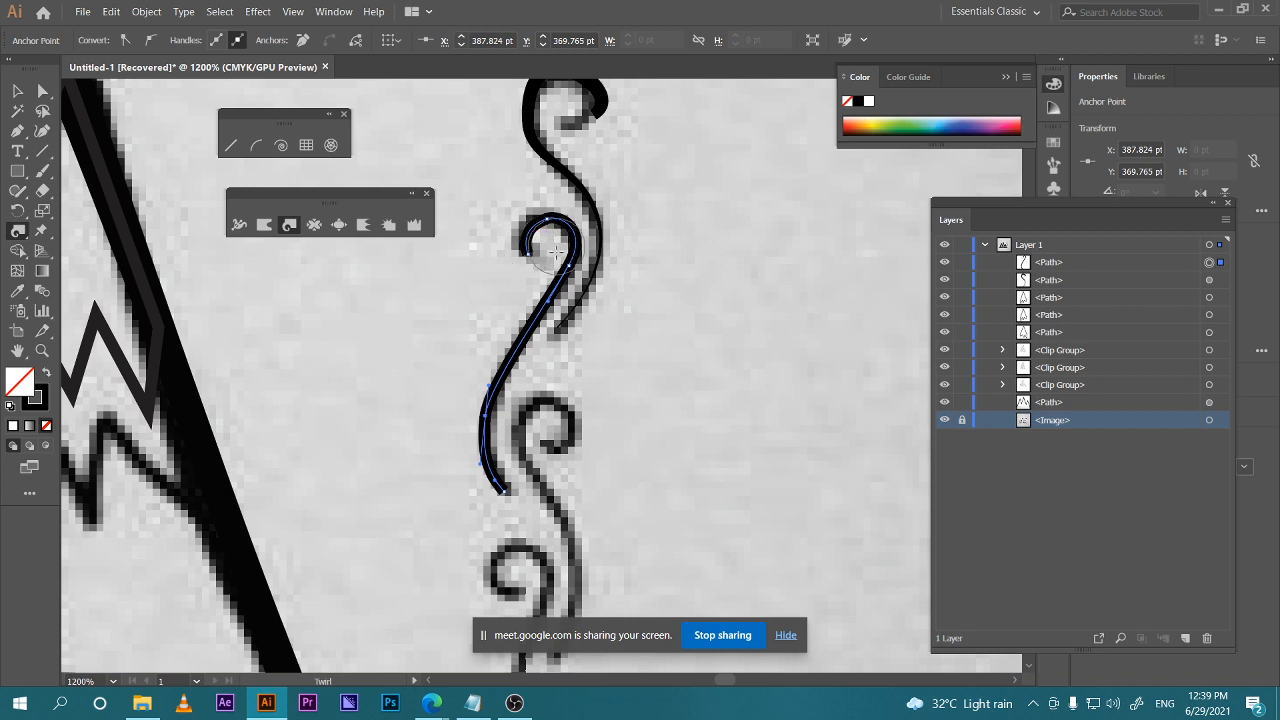
Try twirling the hook end of the second smoke curl, undoing the trial strokes
left_click_drag(524, 330, 524, 356)
key("ctrl+z")
key("ctrl+z")
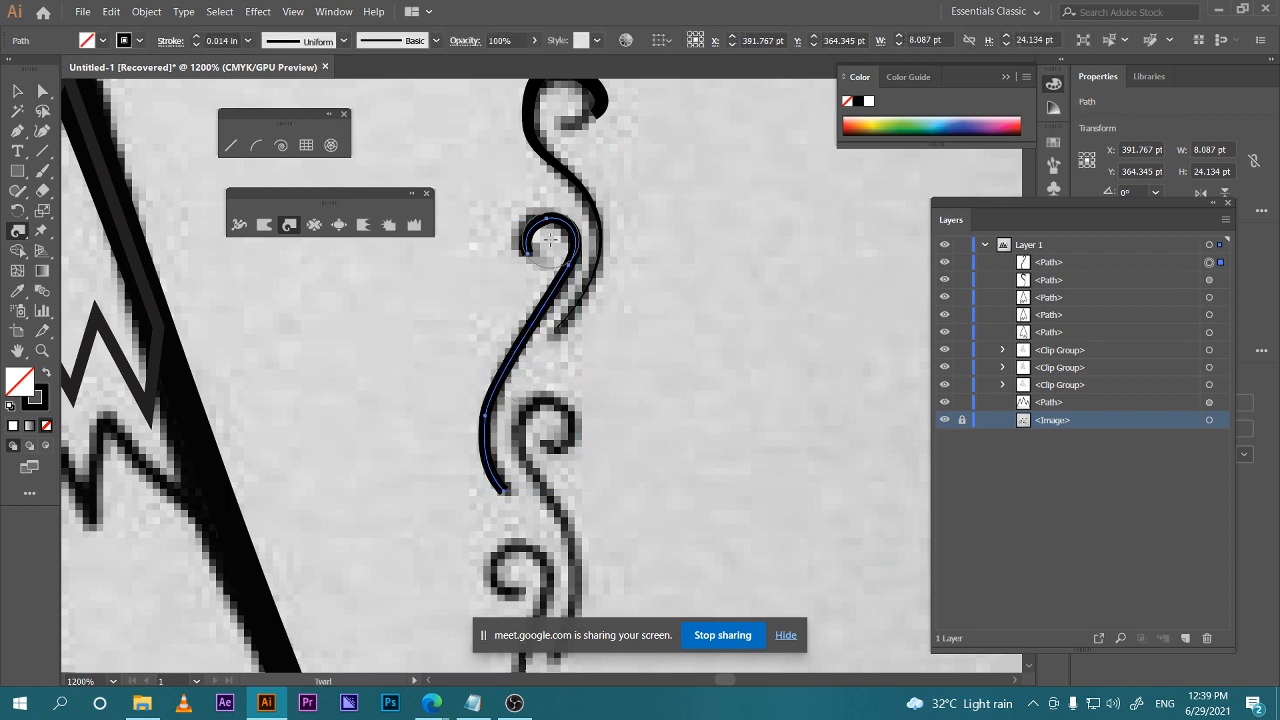
mouse_move(538, 262)
left_mouse_down()
mouse_move(530, 245)
mouse_move(530, 285)
mouse_move(553, 246)
left_mouse_up()
key("ctrl+z")
key("ctrl+z")
Twirl the second curl along its stem down to the tail, and deselect it
left_click_drag(570, 315, 592, 223)
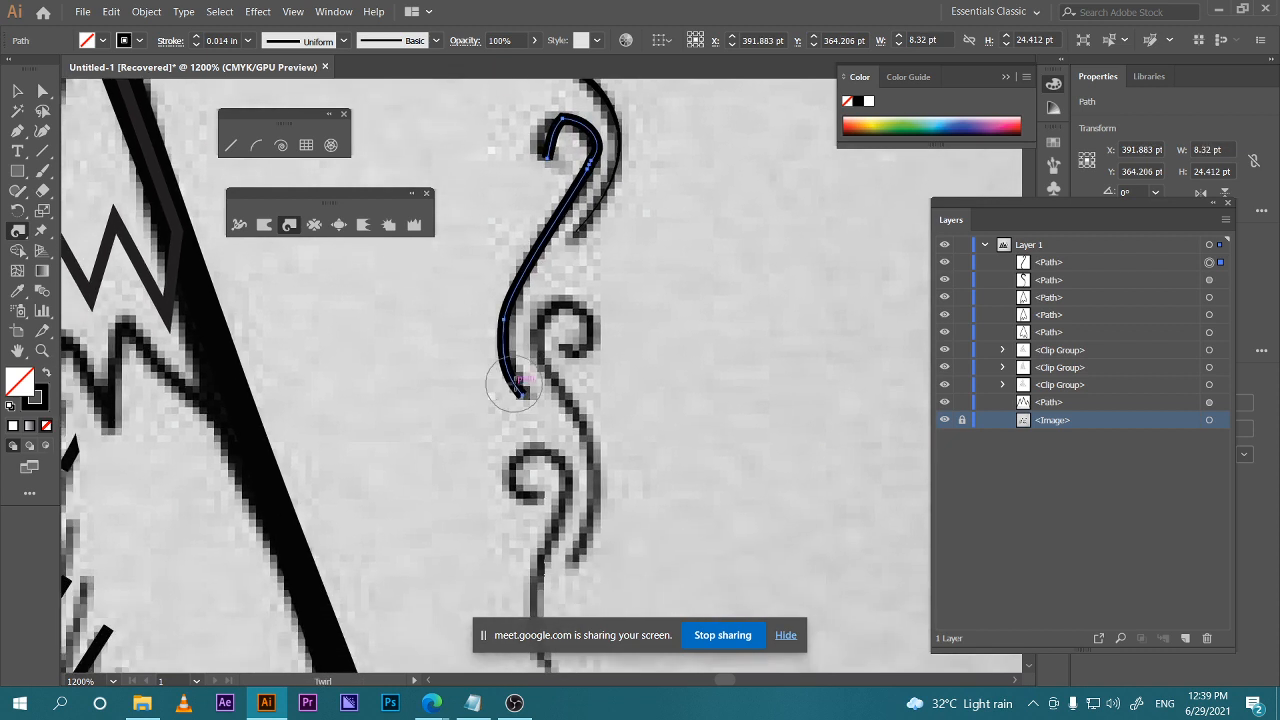
mouse_move(530, 341)
left_mouse_down()
mouse_move(555, 308)
mouse_move(533, 293)
mouse_move(564, 284)
mouse_move(557, 240)
mouse_move(582, 204)
mouse_move(597, 214)
mouse_move(582, 264)
mouse_move(594, 303)
mouse_move(585, 205)
mouse_move(540, 300)
left_mouse_up()
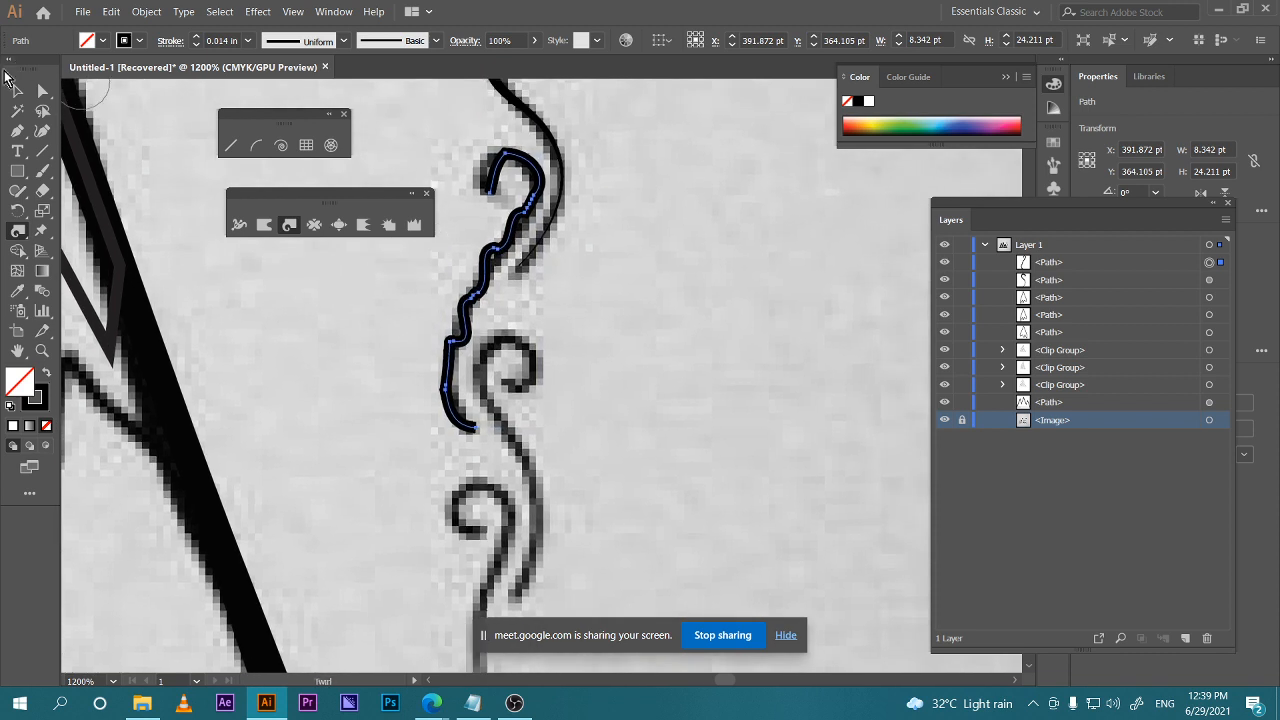
key("v")
left_click(665, 395)
scroll(665, 395, "up", 1)
scroll(665, 395, "left", 1)
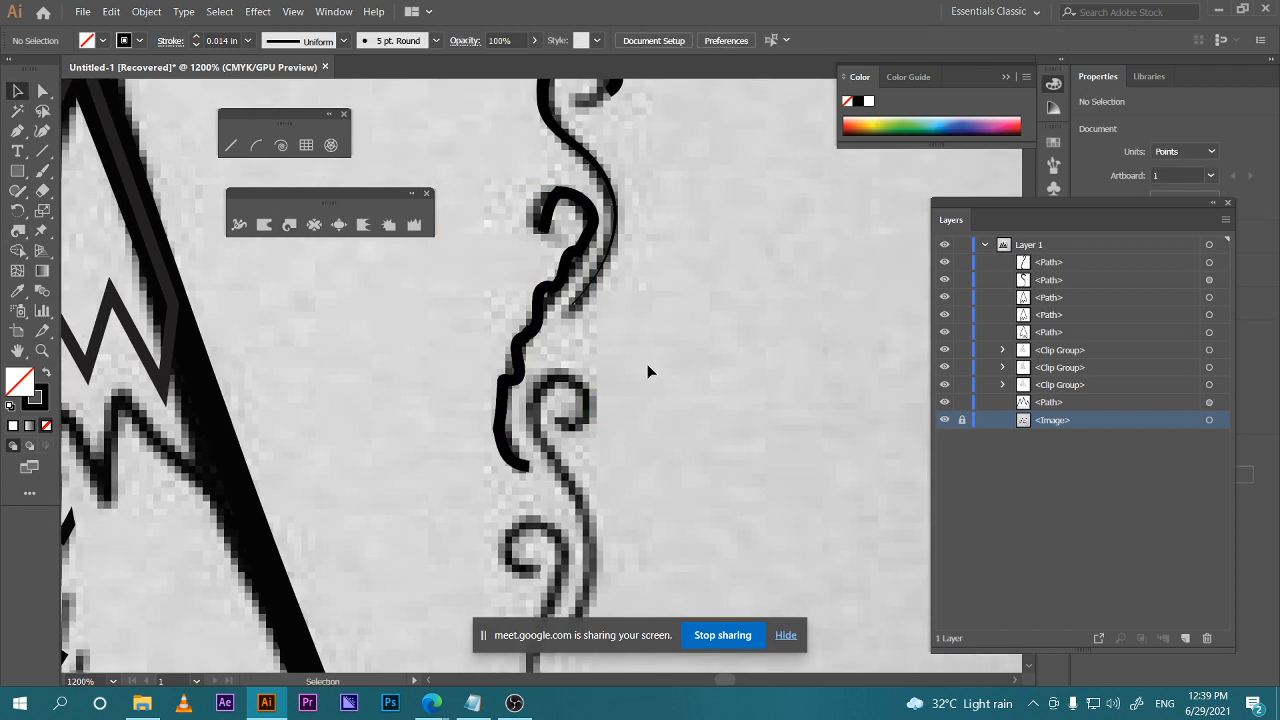
Hide the sketch image and apply the double-bulge variable width profile to the twirled curl's stroke
left_click(943, 422)
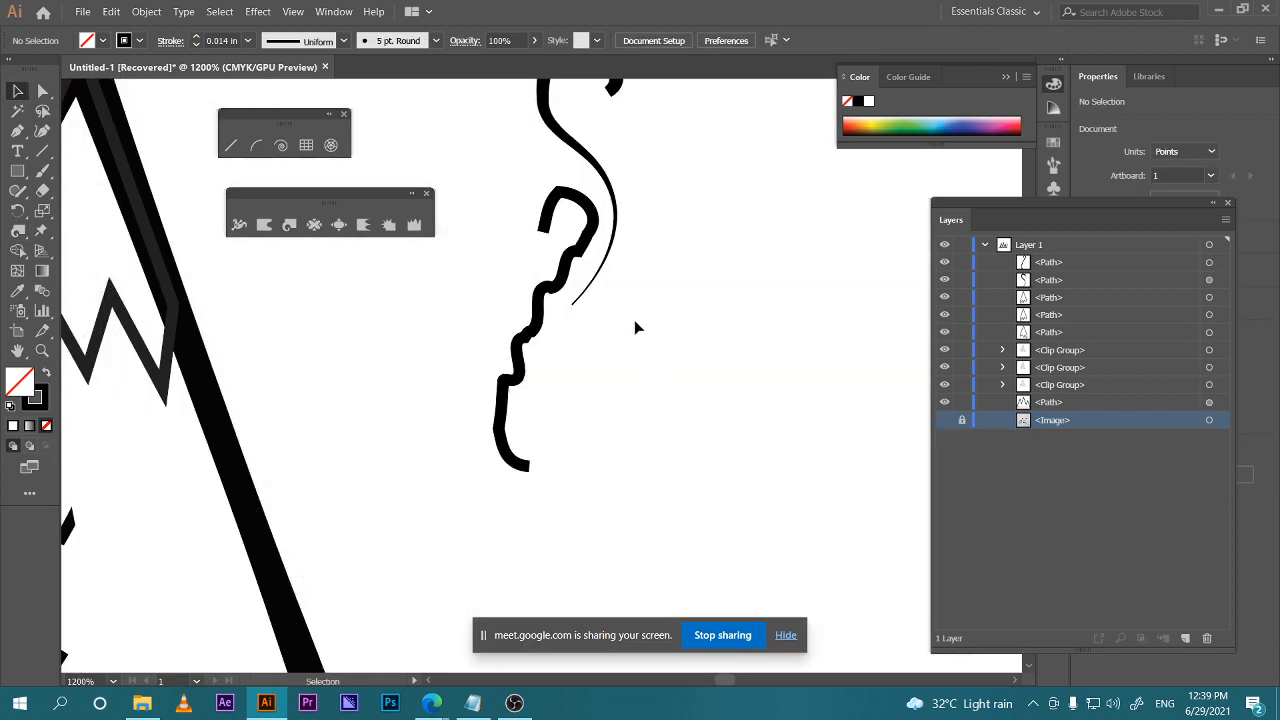
left_click_drag(635, 328, 614, 350)
left_click(530, 363)
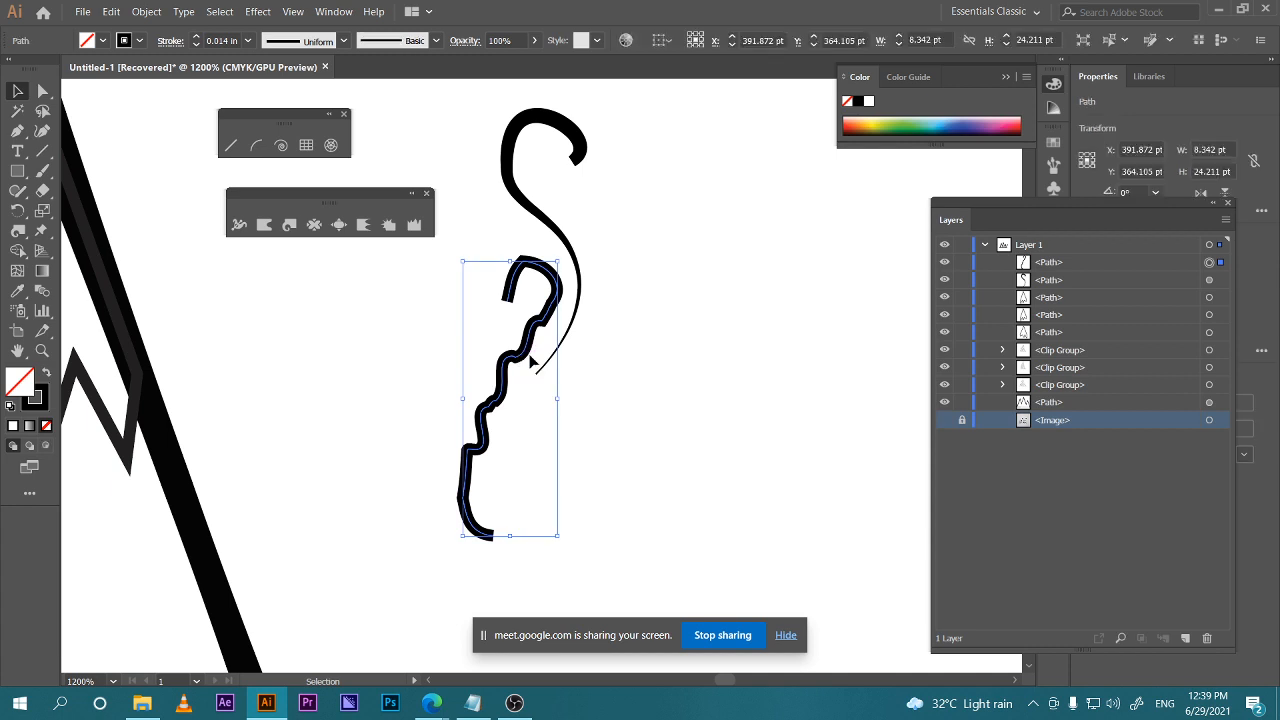
left_click(334, 46)
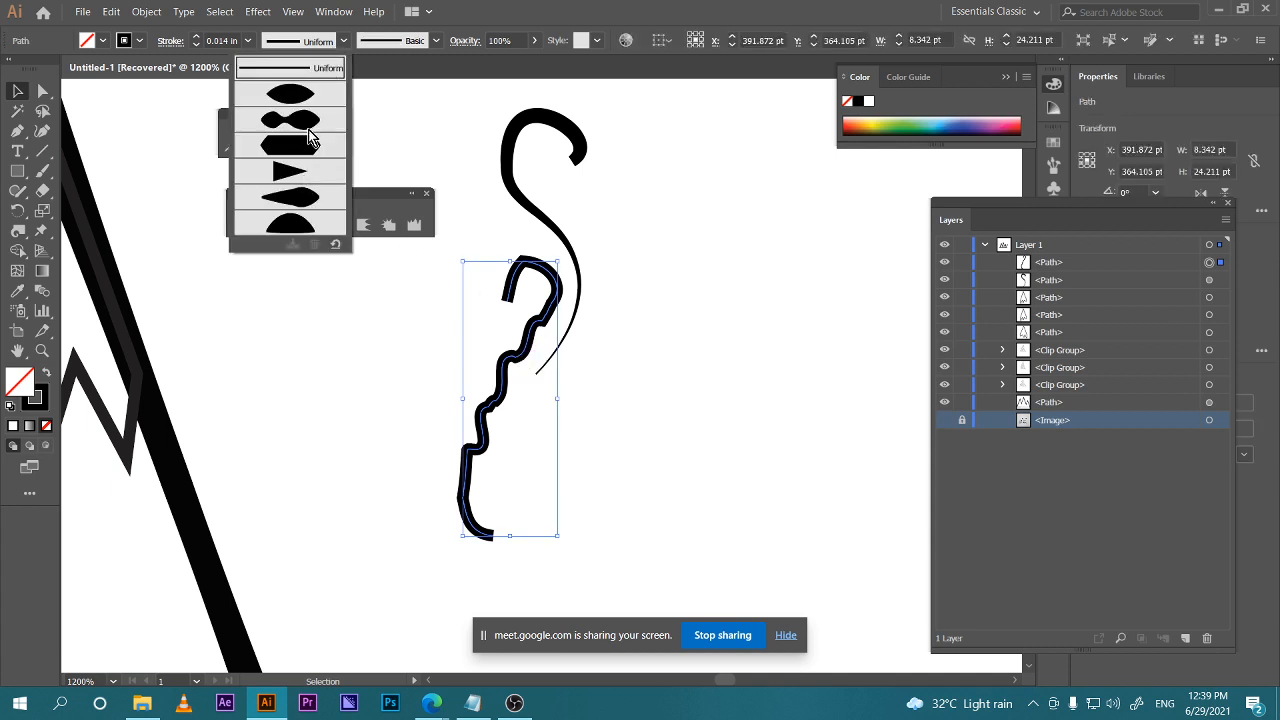
left_click(309, 127)
left_click(794, 537)
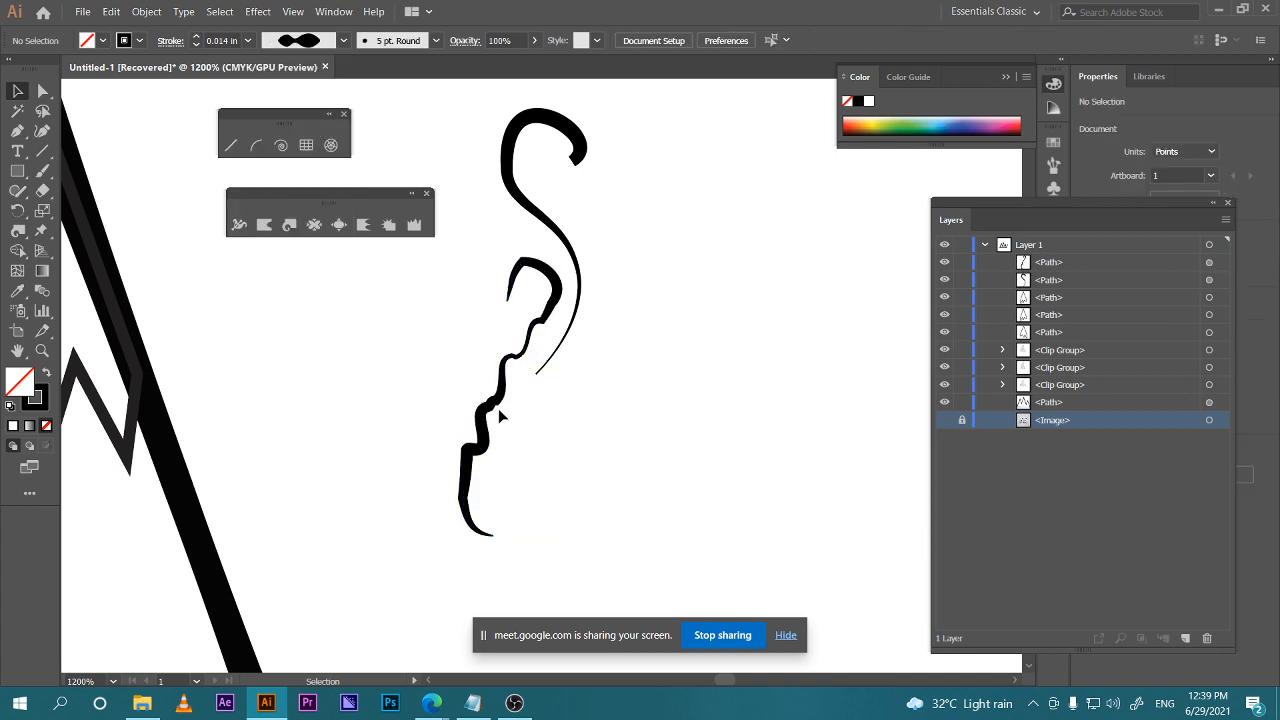
scroll(500, 415, "down", 4)
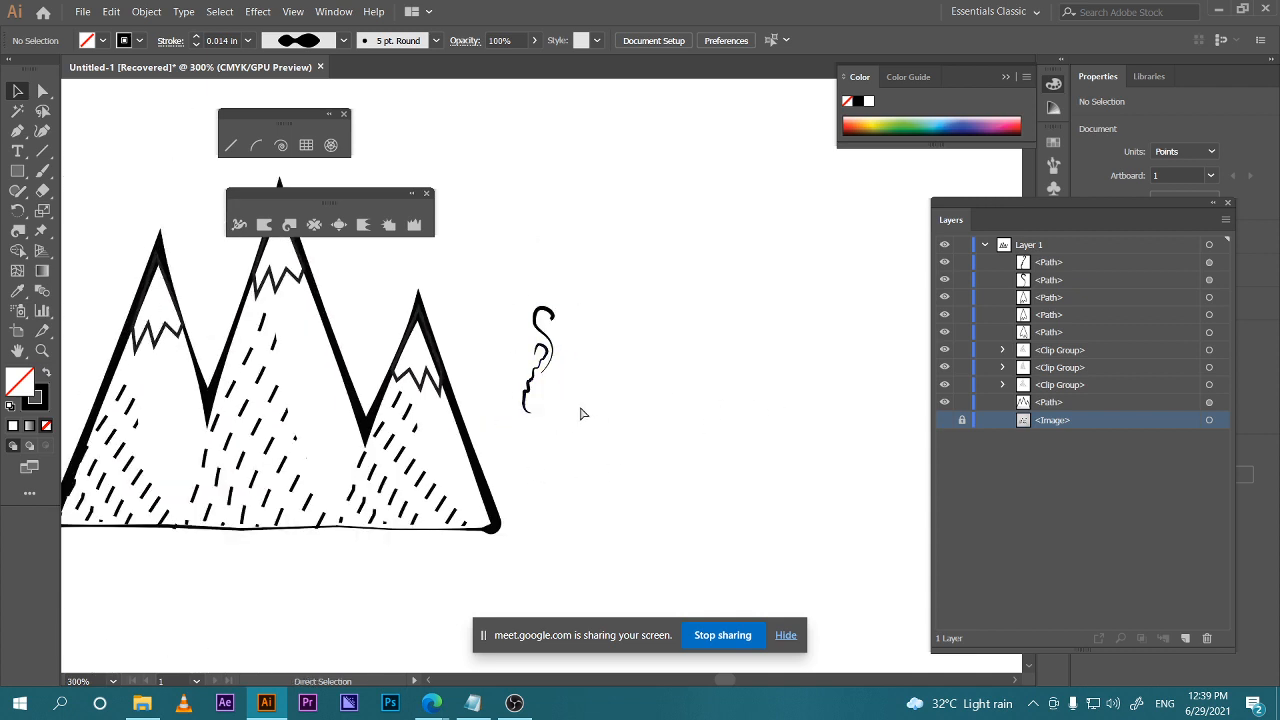
scroll(580, 414, "up", 4)
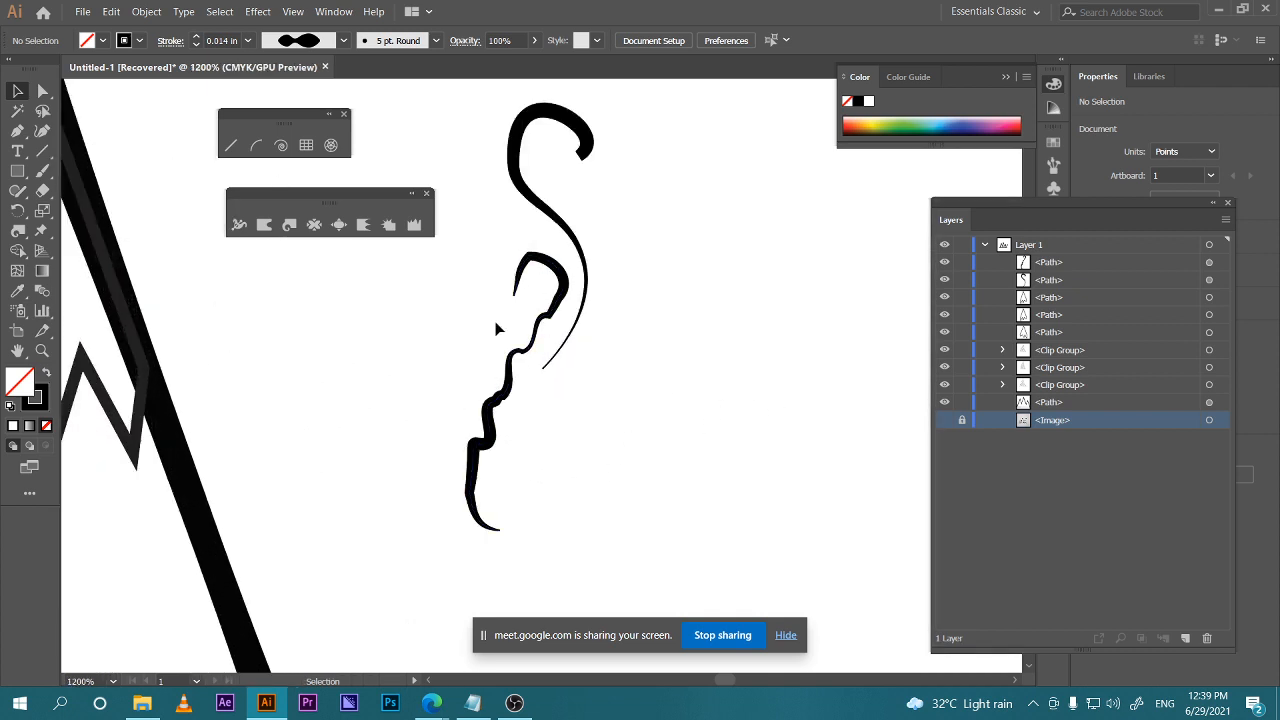
Show the sketch image to compare the twirled curl with it, hide it again, and delete the curl
left_click(944, 421)
scroll(640, 436, "down", 1)
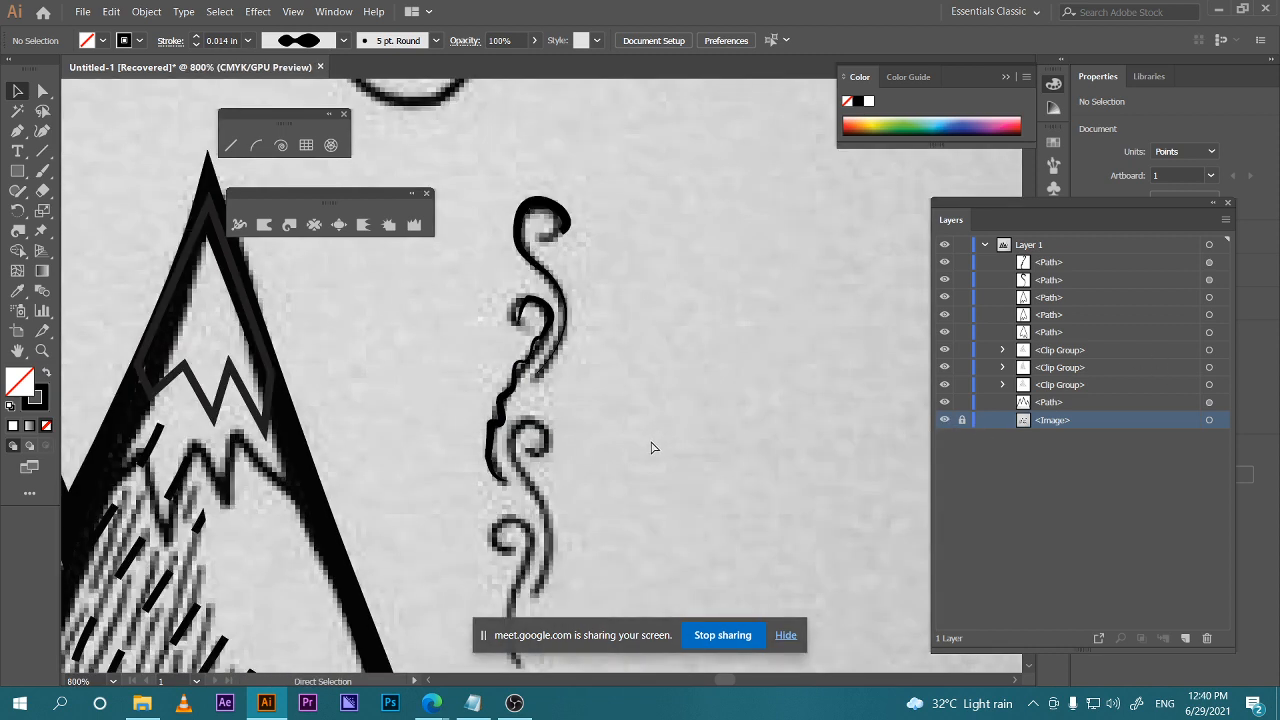
scroll(651, 447, "up", 1)
scroll(631, 430, "down", 1)
left_click(945, 421)
left_click(509, 395)
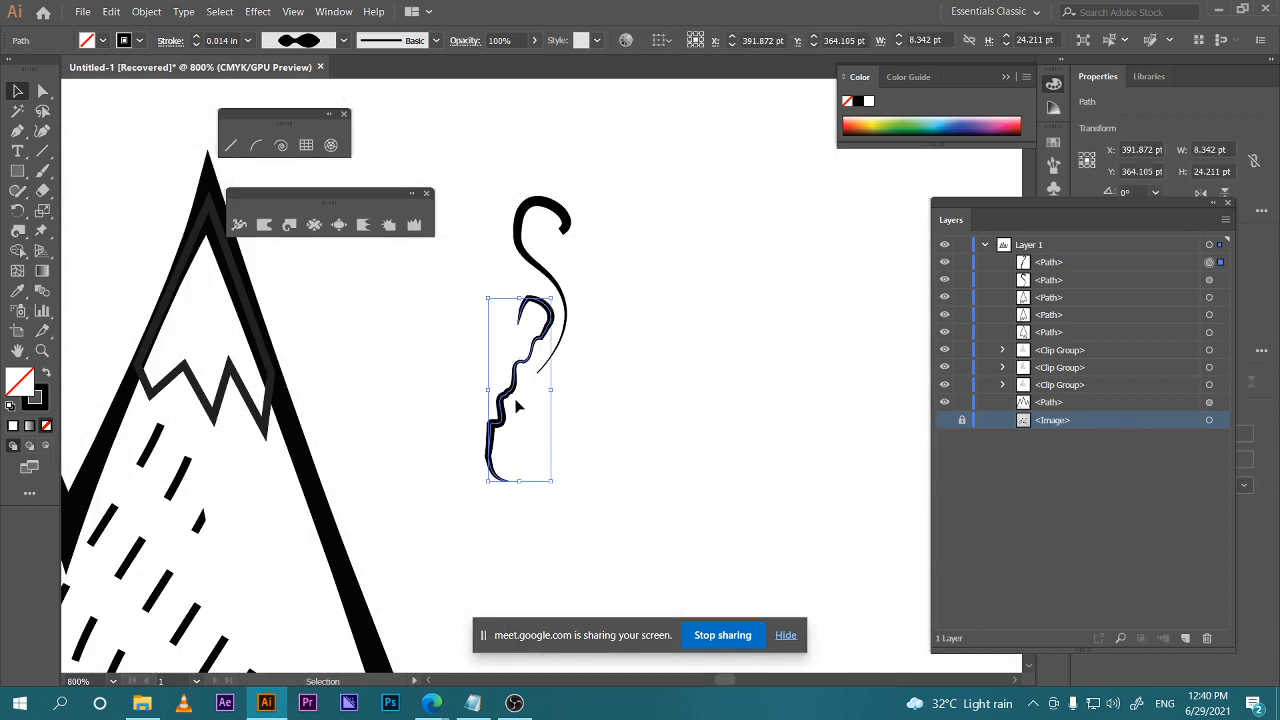
key("Delete")
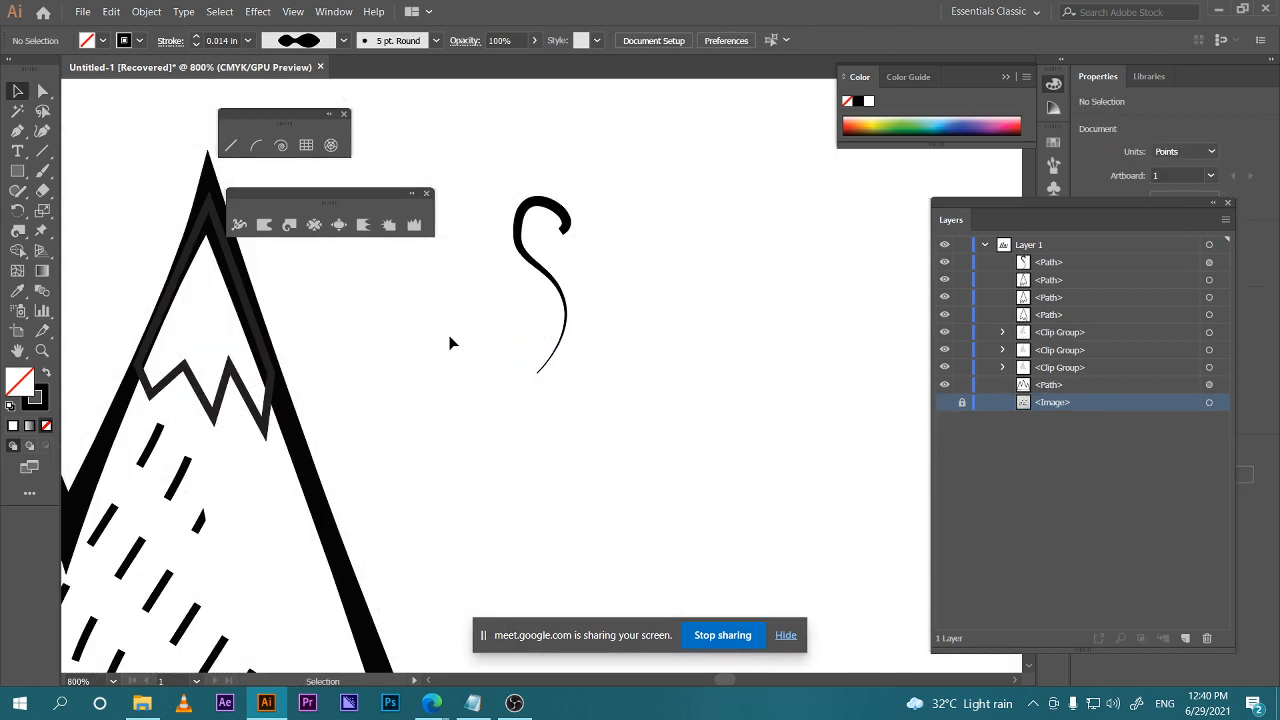
Draw a hooked curl about 16 pt tall with the Pen tool below and beside the first curl
left_click(17, 130)
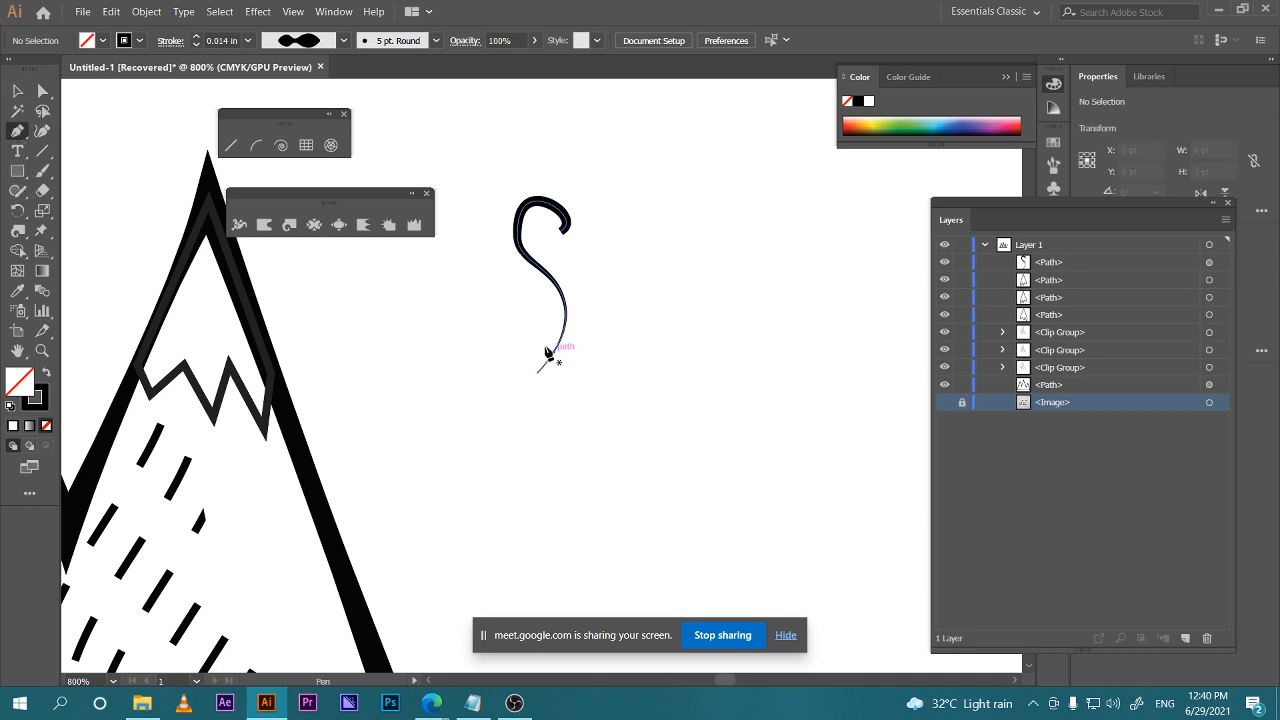
mouse_move(509, 333)
left_mouse_down()
mouse_move(528, 333)
mouse_move(521, 316)
left_mouse_up()
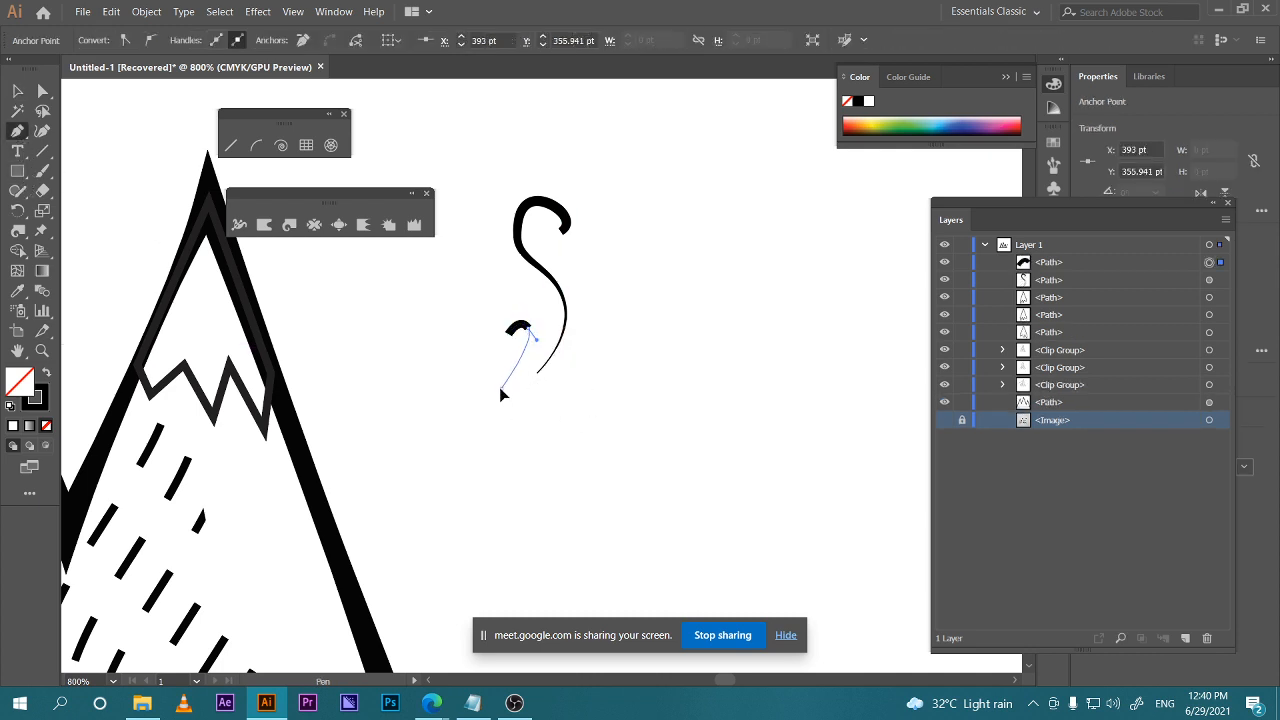
mouse_move(496, 445)
left_mouse_down()
mouse_move(505, 472)
mouse_move(500, 449)
left_mouse_up()
left_click(17, 92)
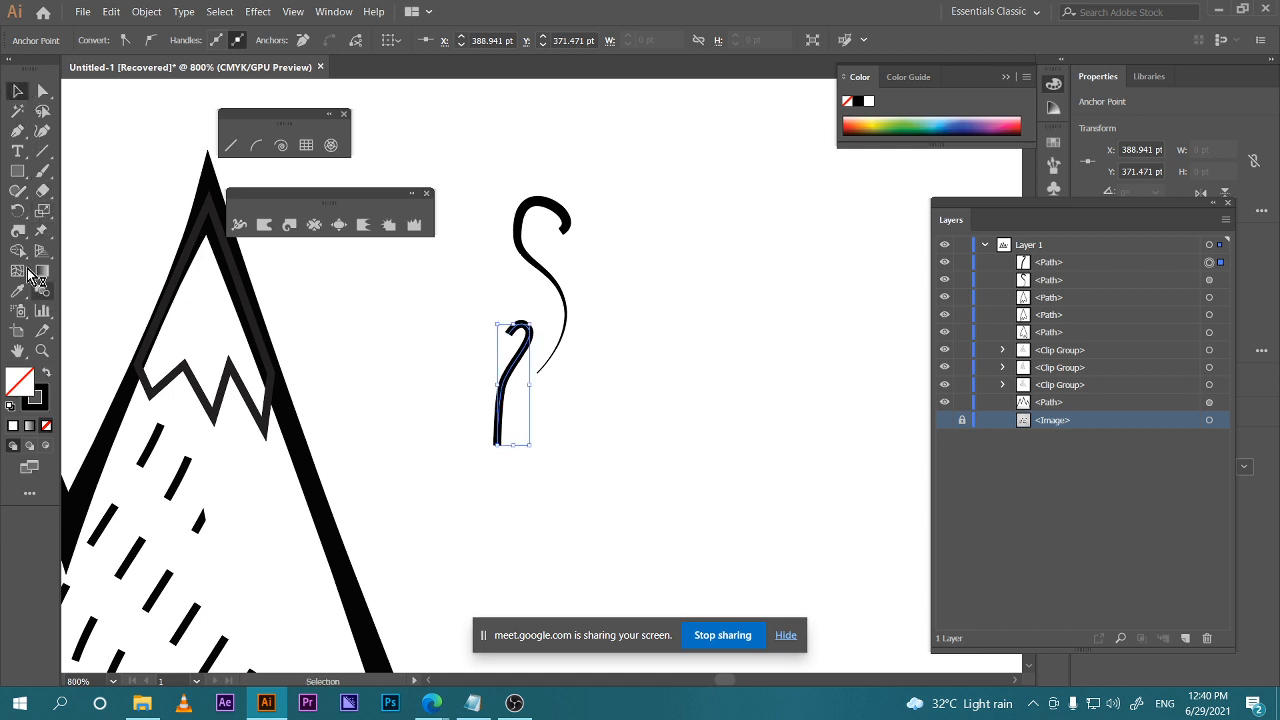
Twirl the middle of the new curl's stem into a coiled knot
left_click(288, 226)
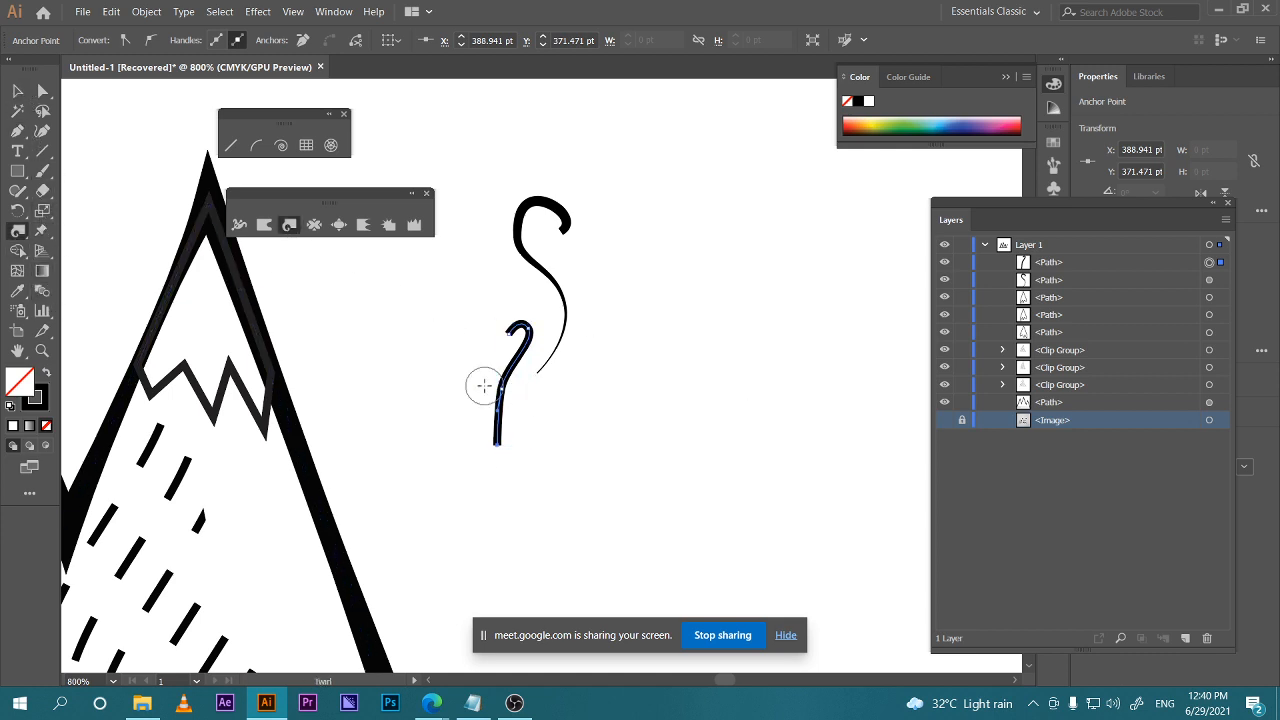
mouse_move(486, 380)
left_mouse_down()
mouse_move(508, 358)
mouse_move(546, 469)
mouse_move(512, 360)
mouse_move(508, 388)
mouse_move(530, 403)
left_mouse_up()
key("ctrl+z")
key("ctrl+z")
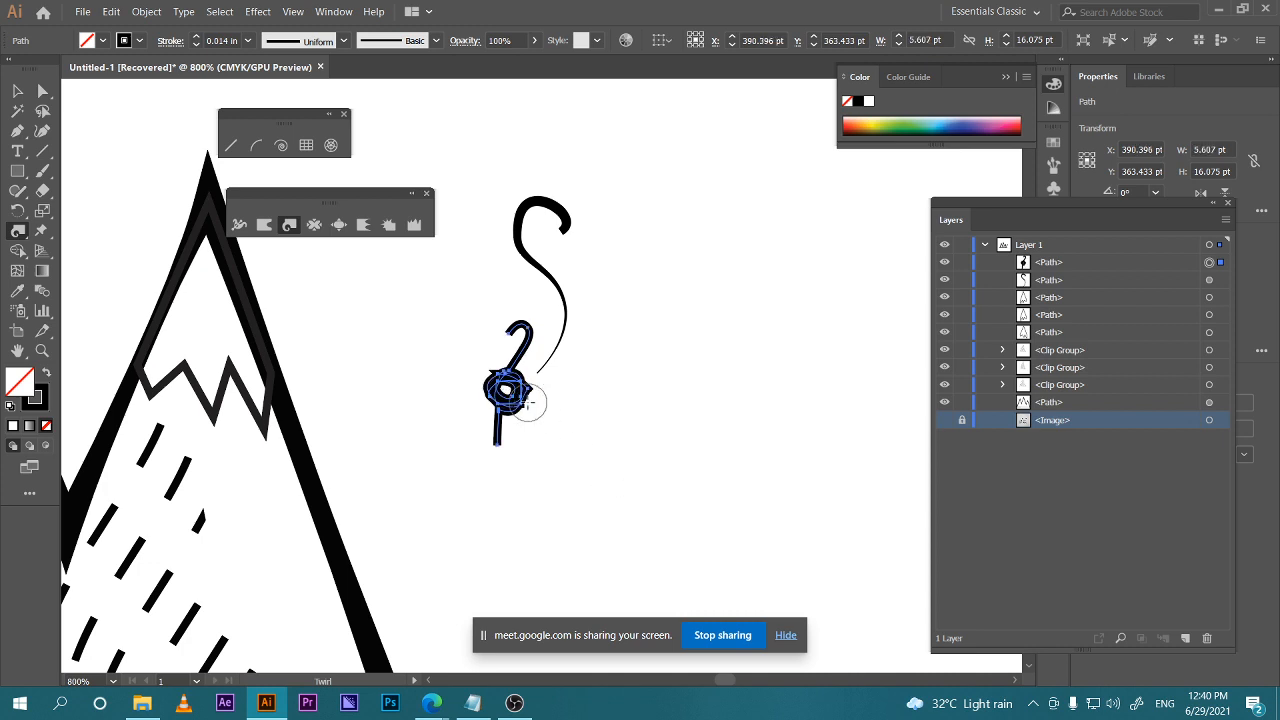
Move the Layers panel clear of the stroke settings and set the twirled curl's stroke weight to 0.01 in
key("v")
left_click_drag(1096, 218, 906, 390)
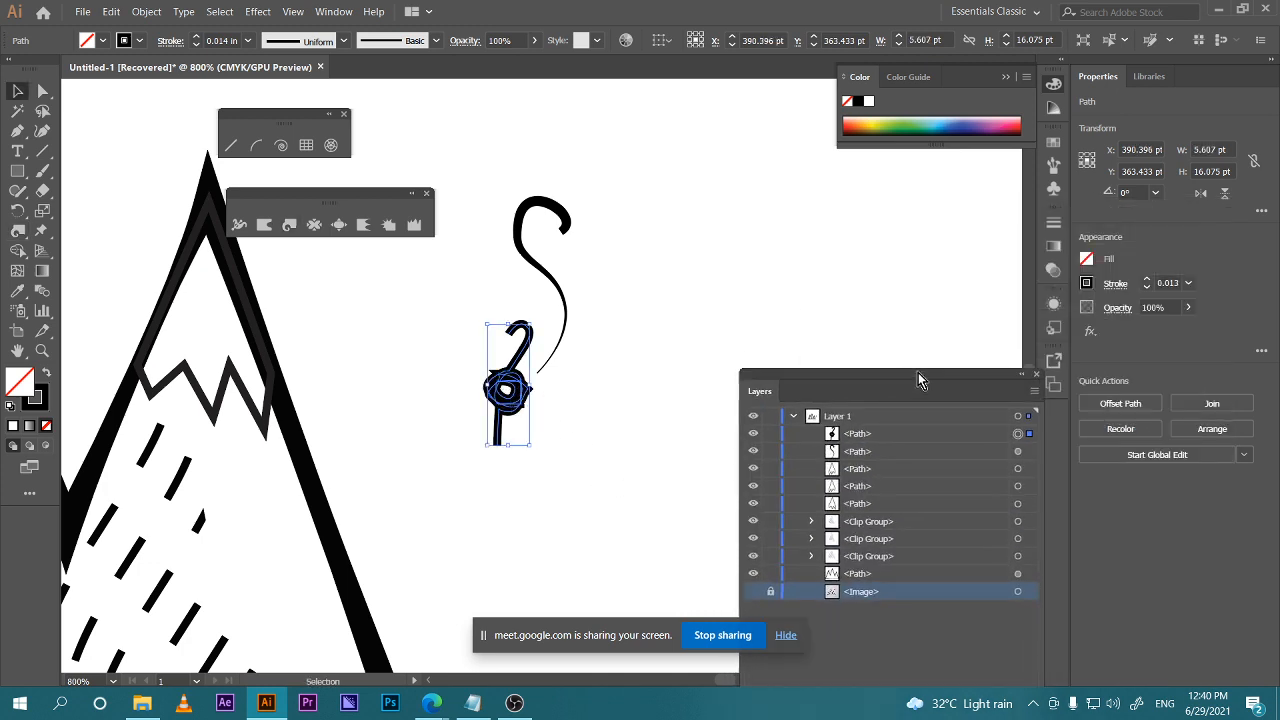
left_click(1162, 283)
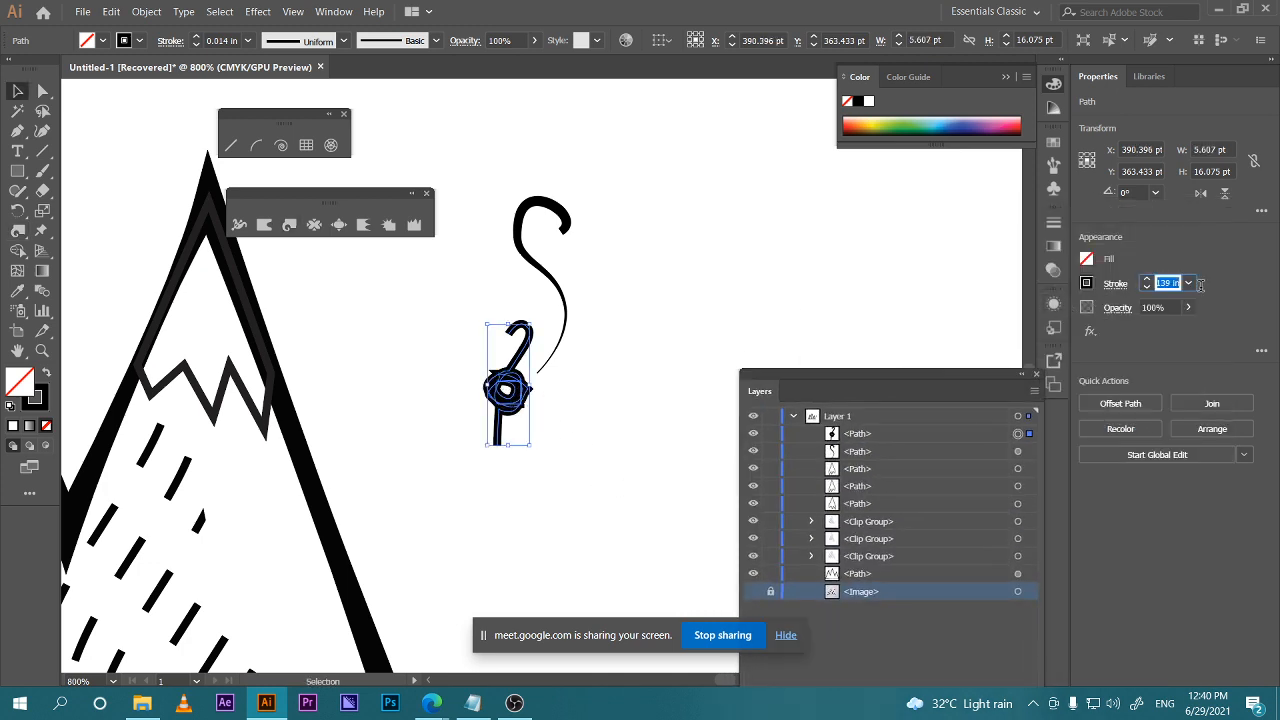
type("0.01")
key("Return")
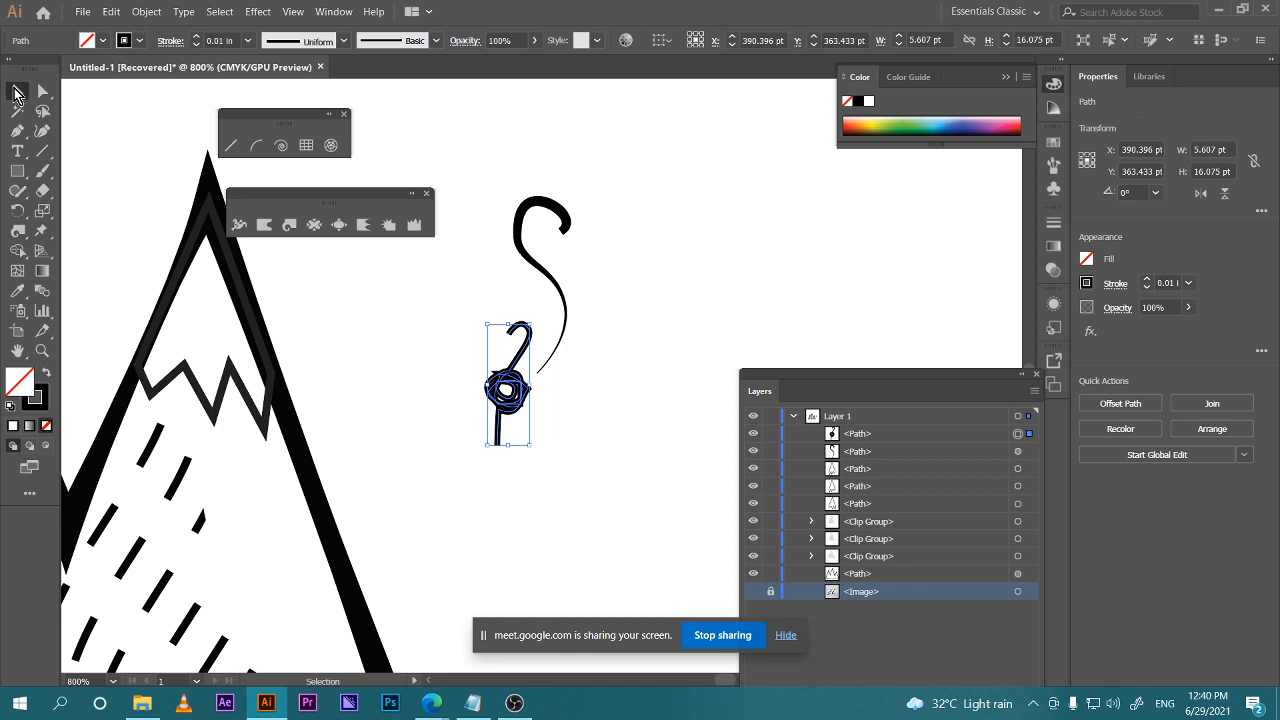
left_click(533, 470)
scroll(533, 470, "left", 1)
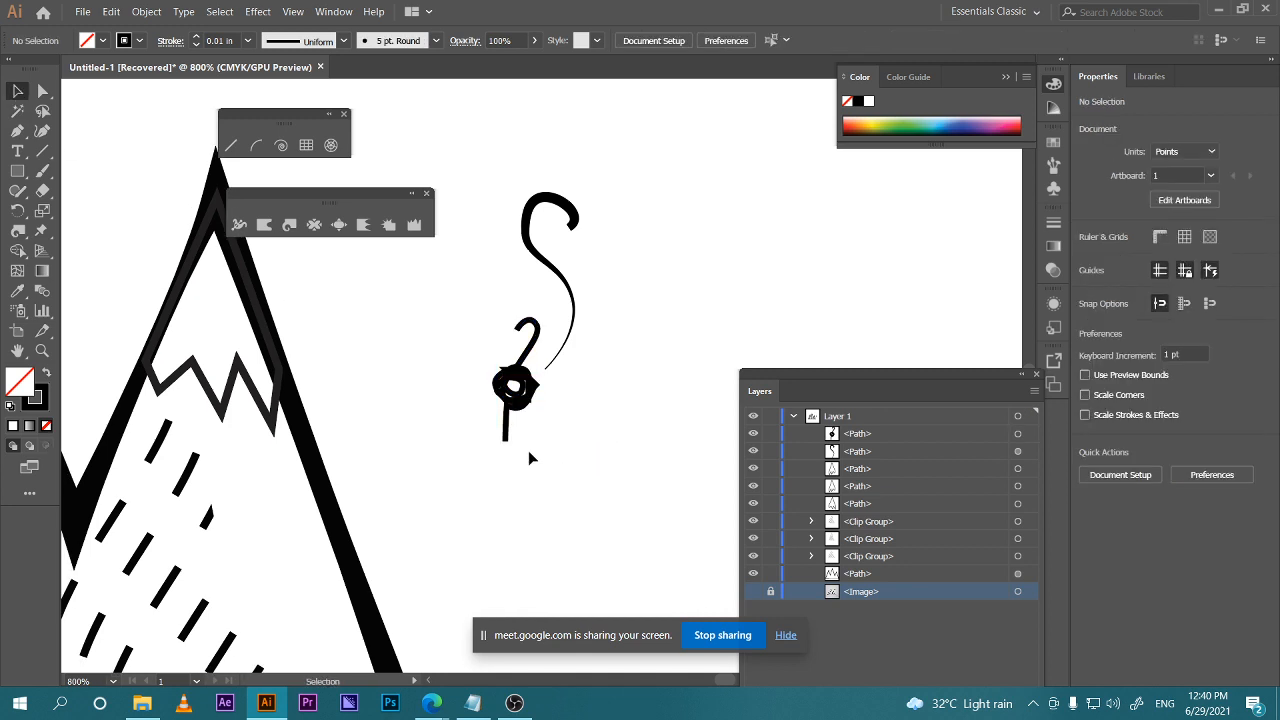
Set the twirled curl's stroke weight to 0.125 in
scroll(524, 400, "up", 2)
left_click(523, 428)
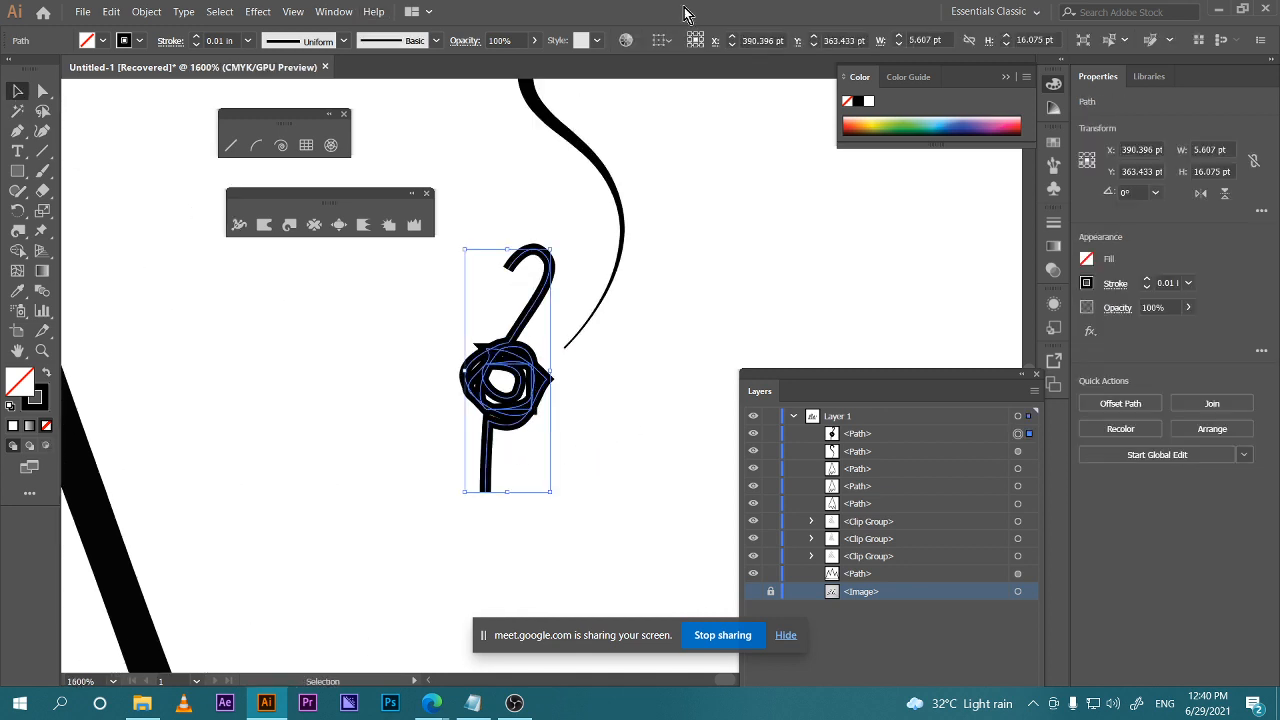
left_click(196, 45)
left_click(196, 37)
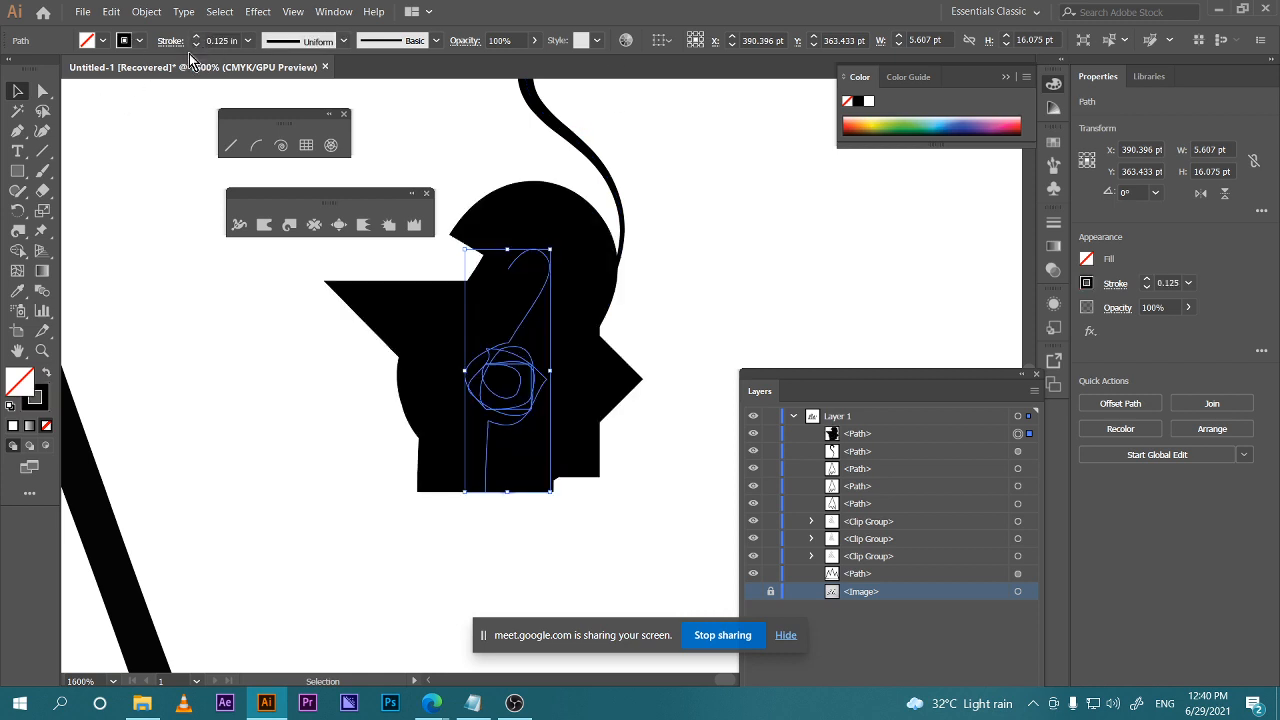
Change the stroke units preference to Pixels and hide the screen-sharing notice
left_click(111, 15)
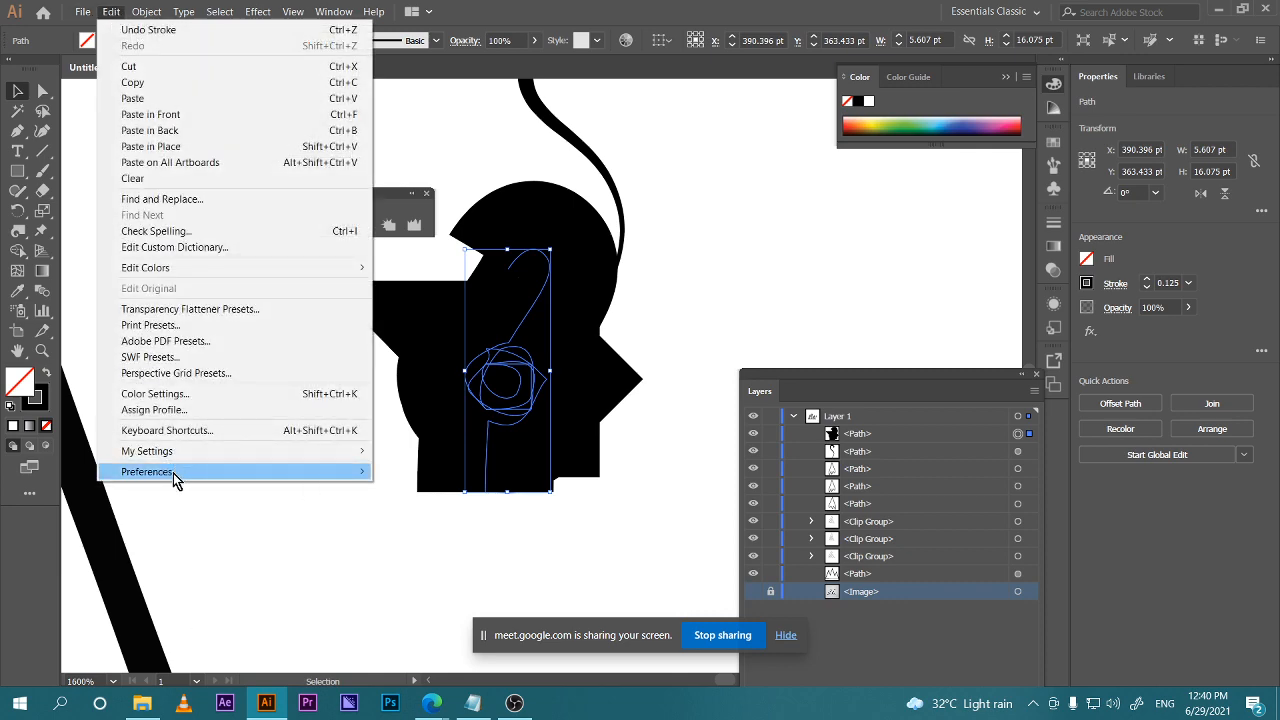
mouse_move(173, 473)
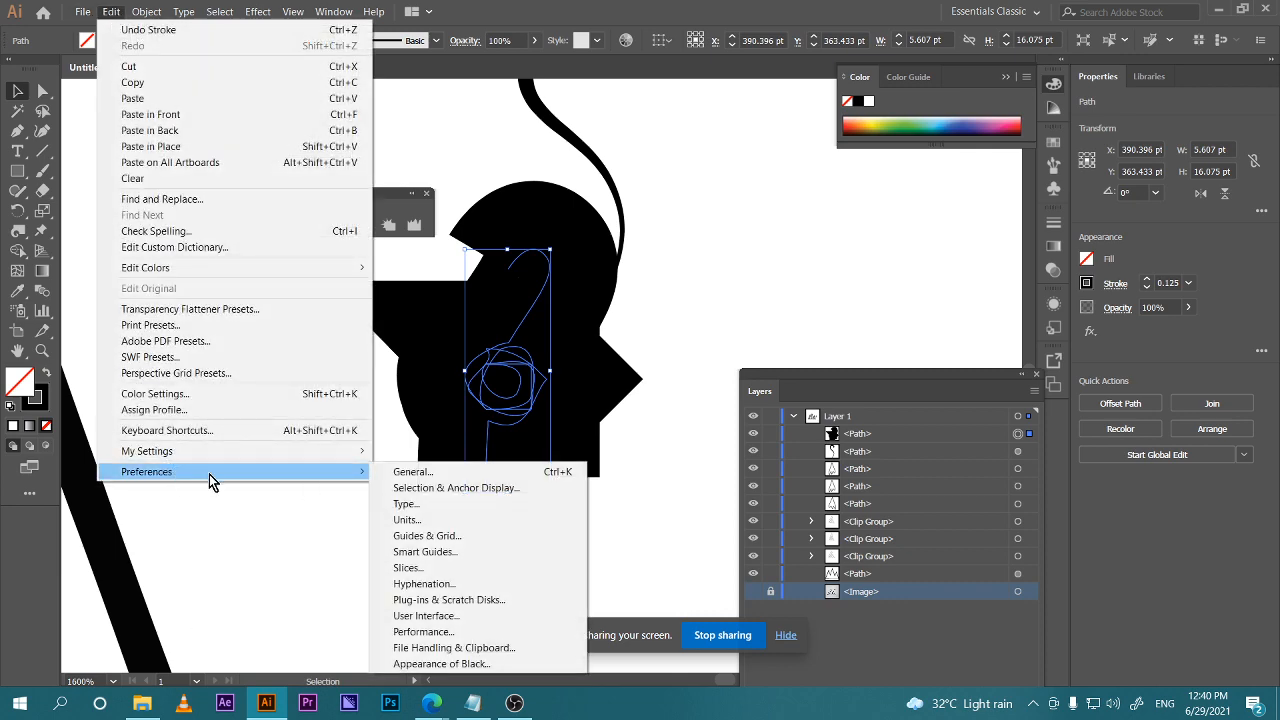
left_click(412, 472)
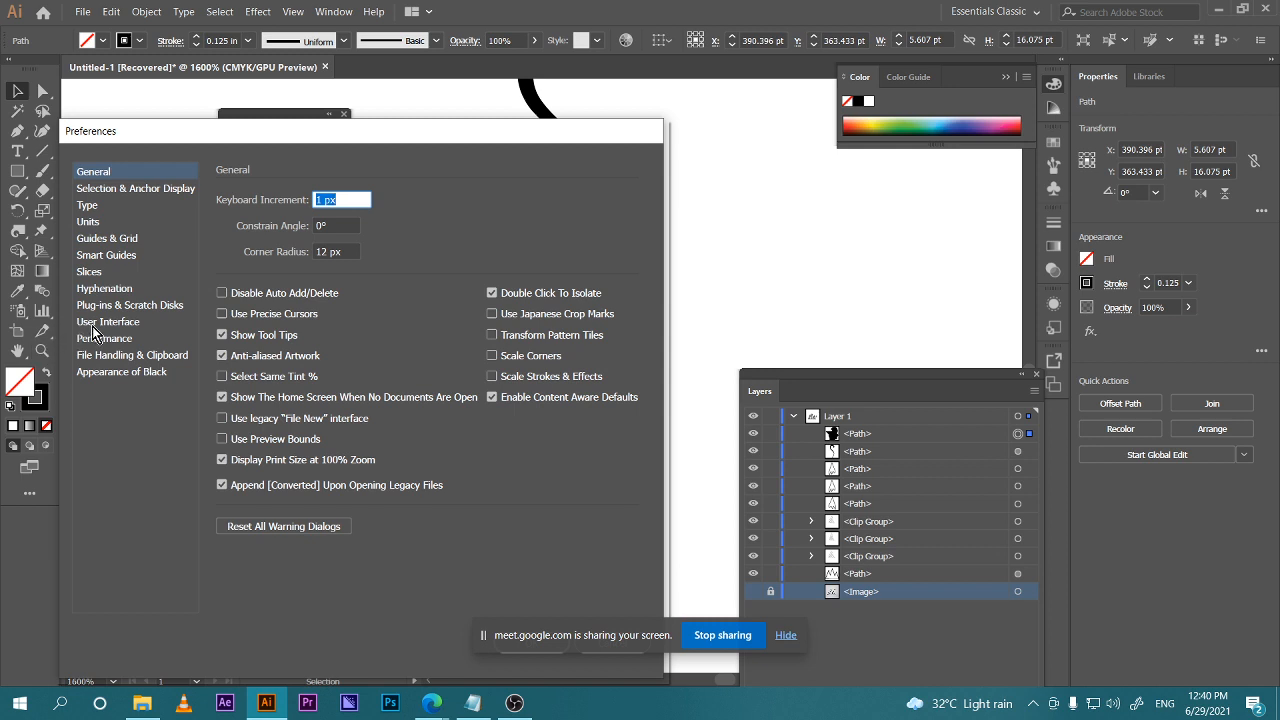
left_click(88, 222)
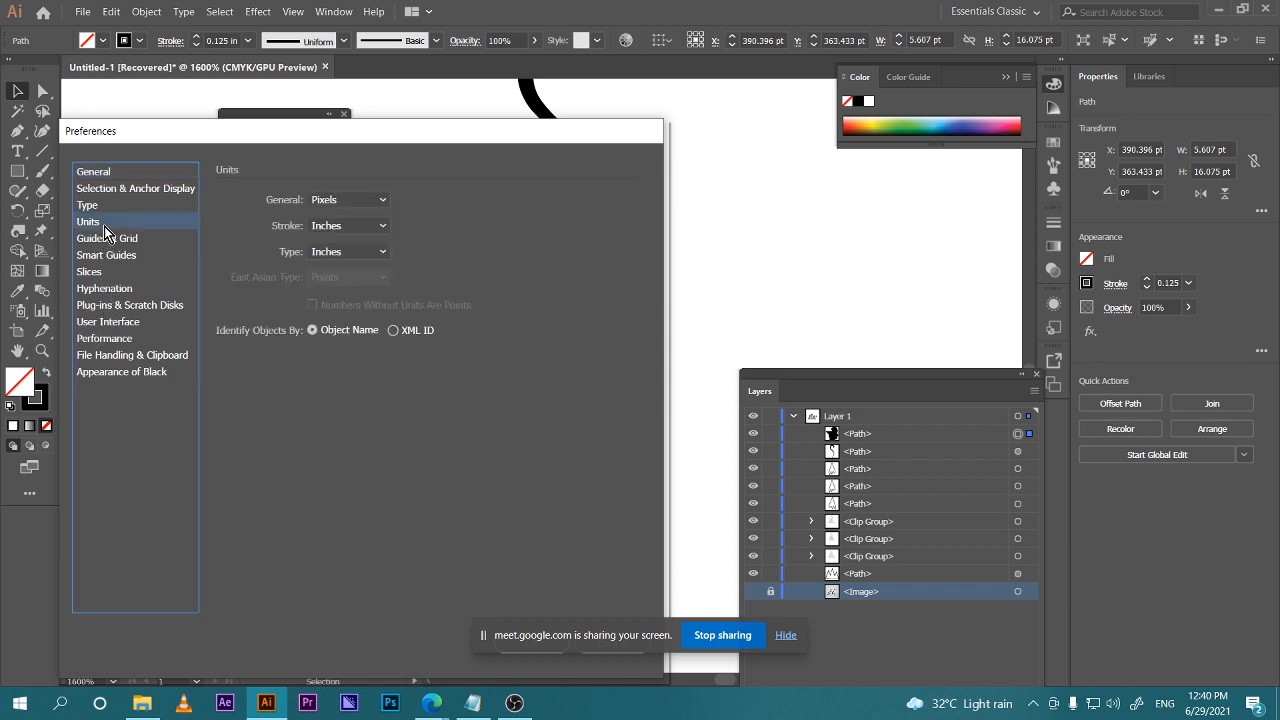
left_click(374, 226)
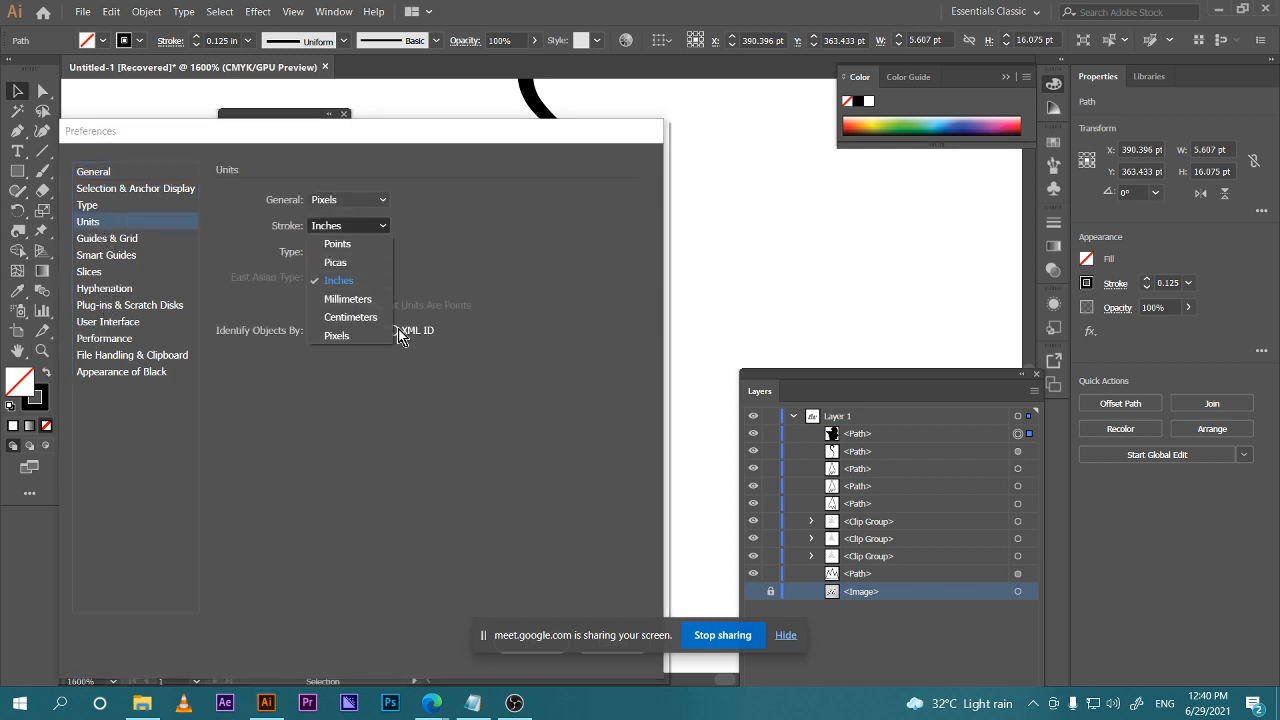
left_click(366, 336)
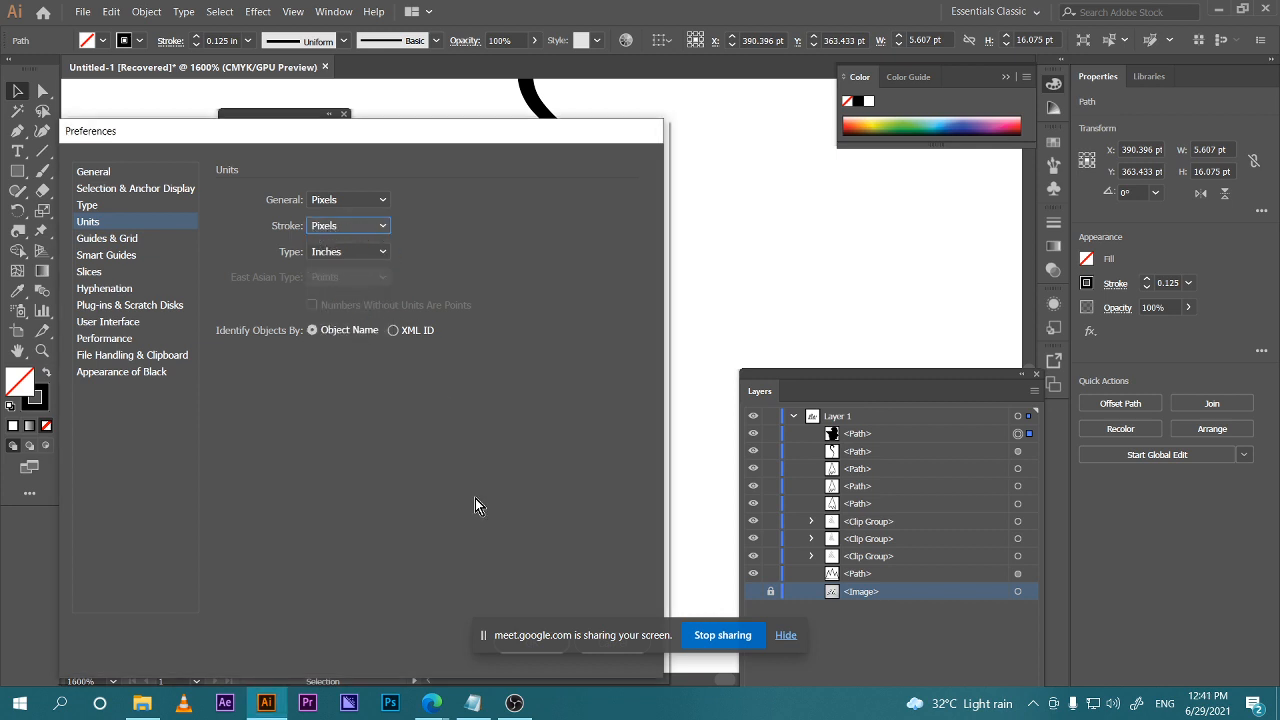
left_click(785, 636)
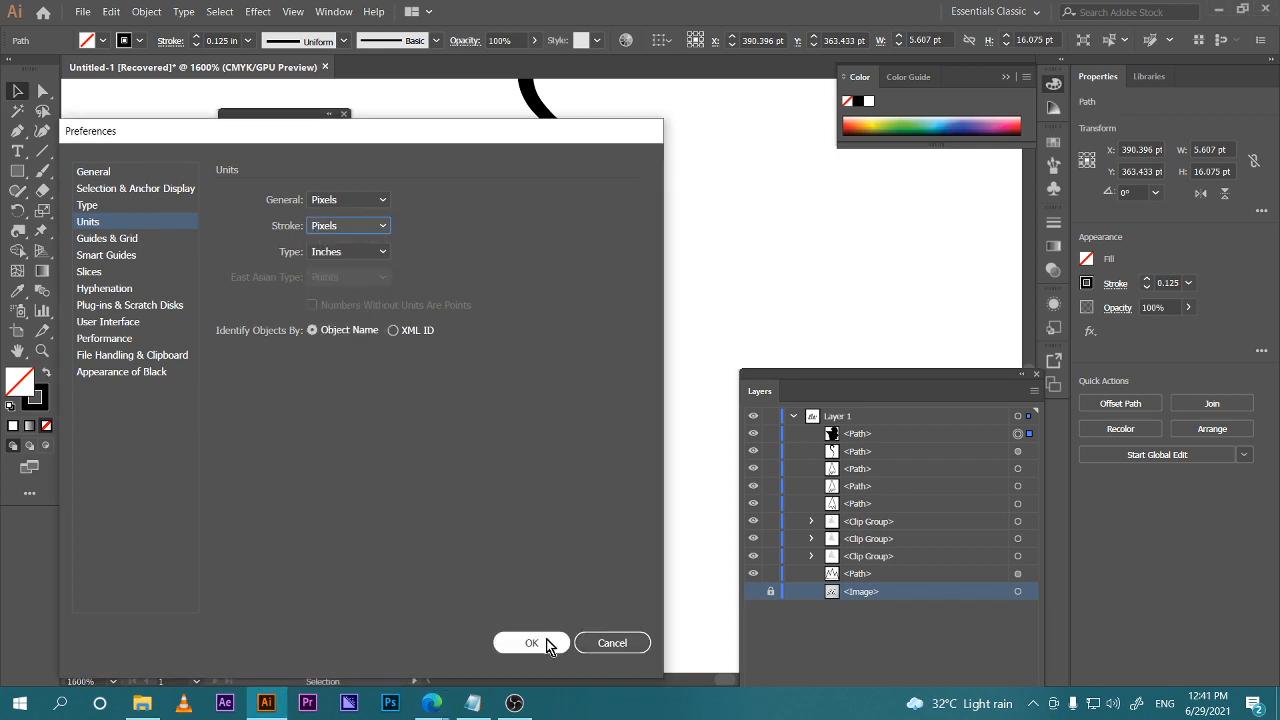
left_click(533, 644)
Thin the twirled curl's stroke to 0.25 px, trying 3 px, 1 px and 0.5 px on the way
left_click(247, 40)
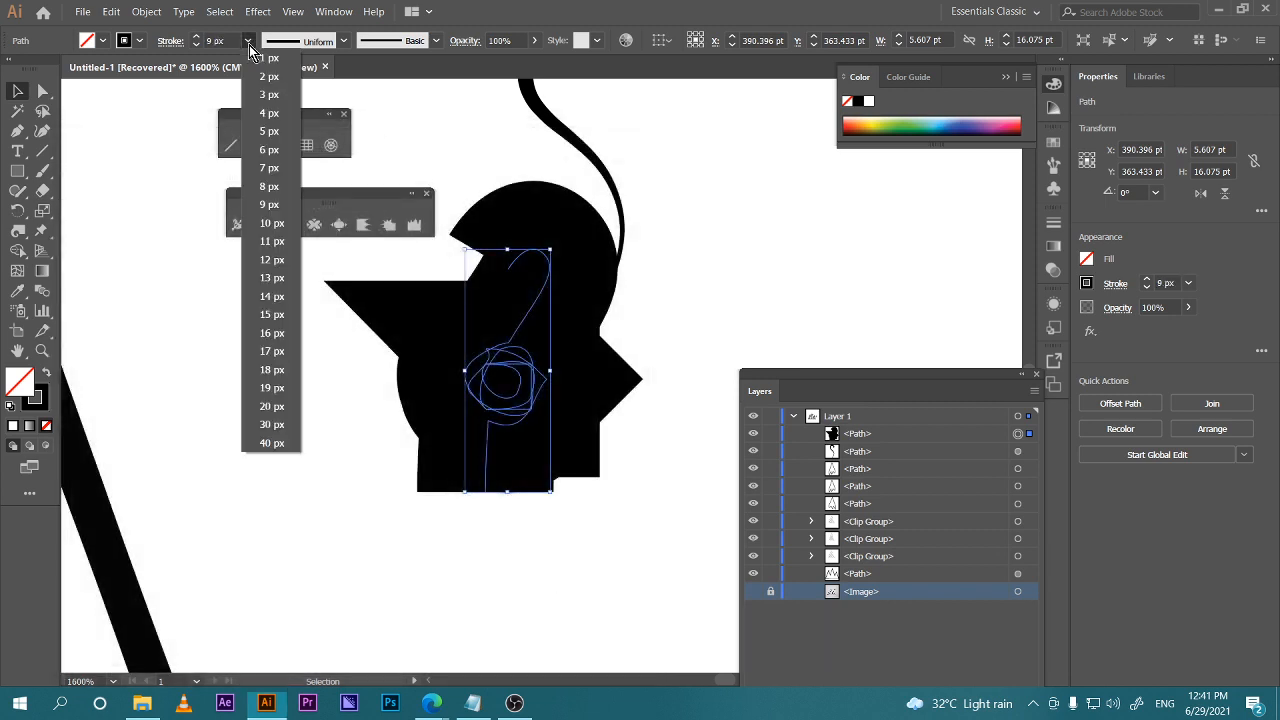
left_click(265, 112)
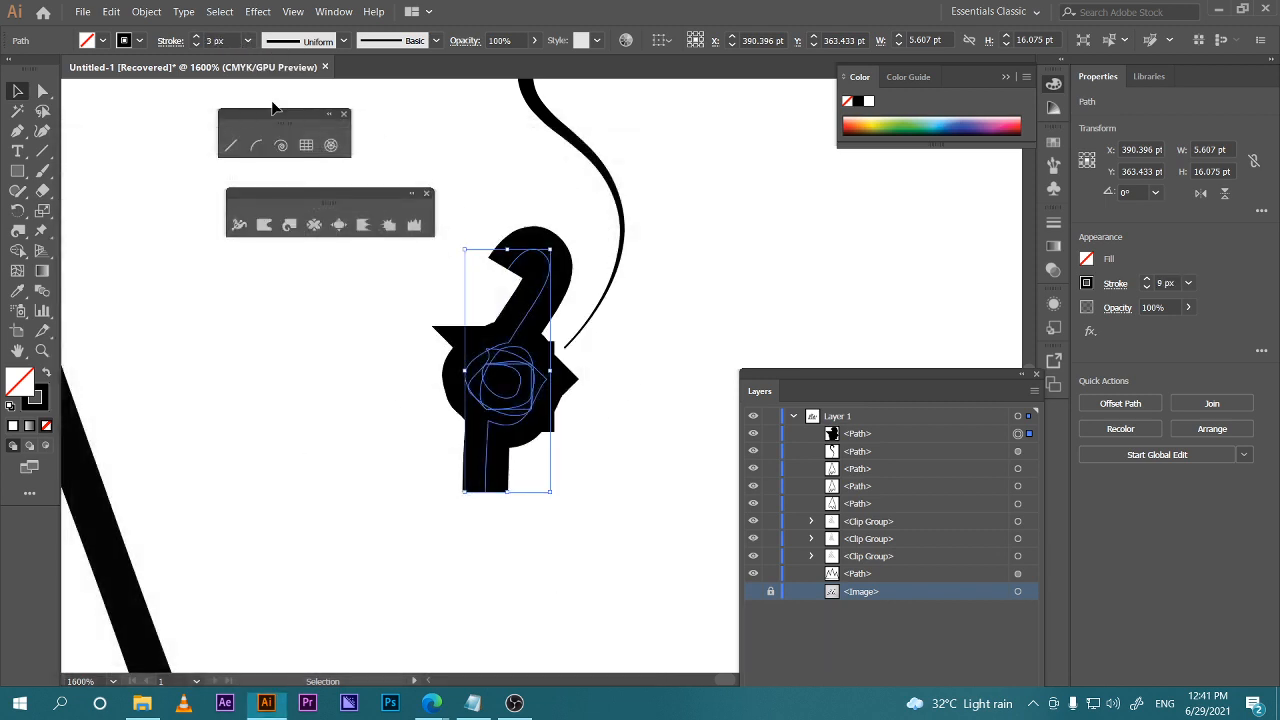
left_click(247, 40)
left_click(265, 76)
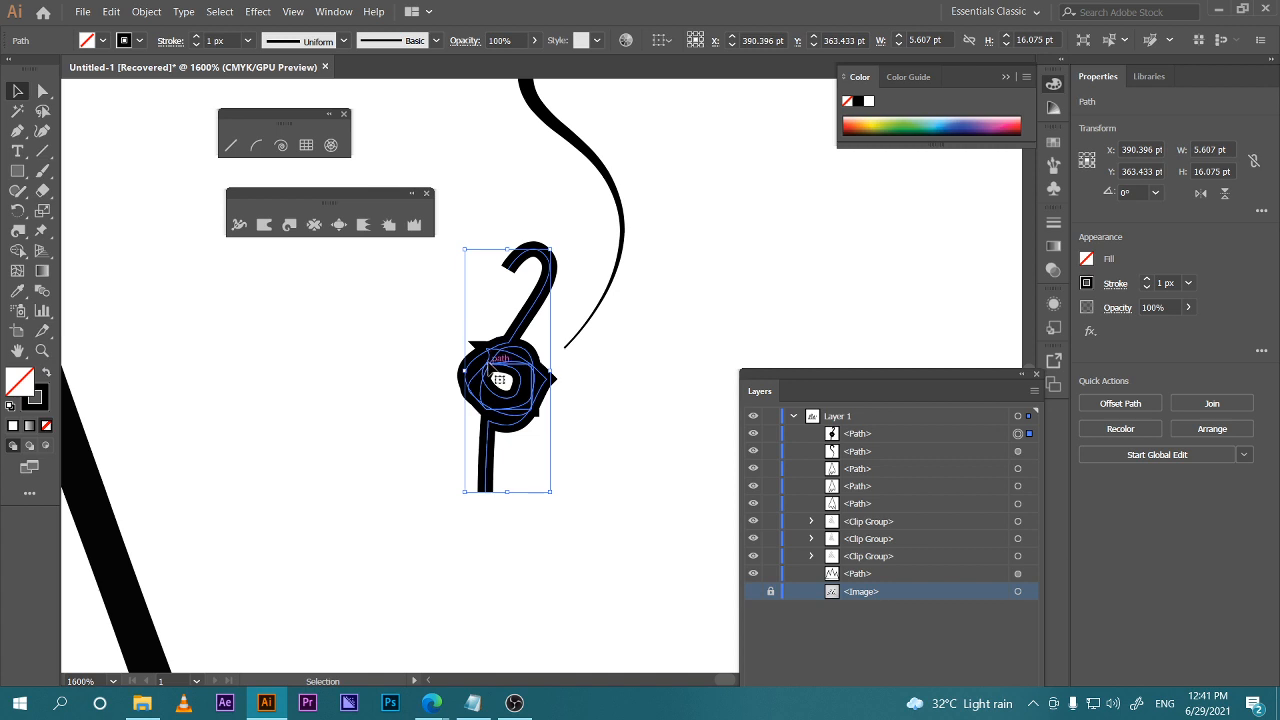
left_click(196, 46)
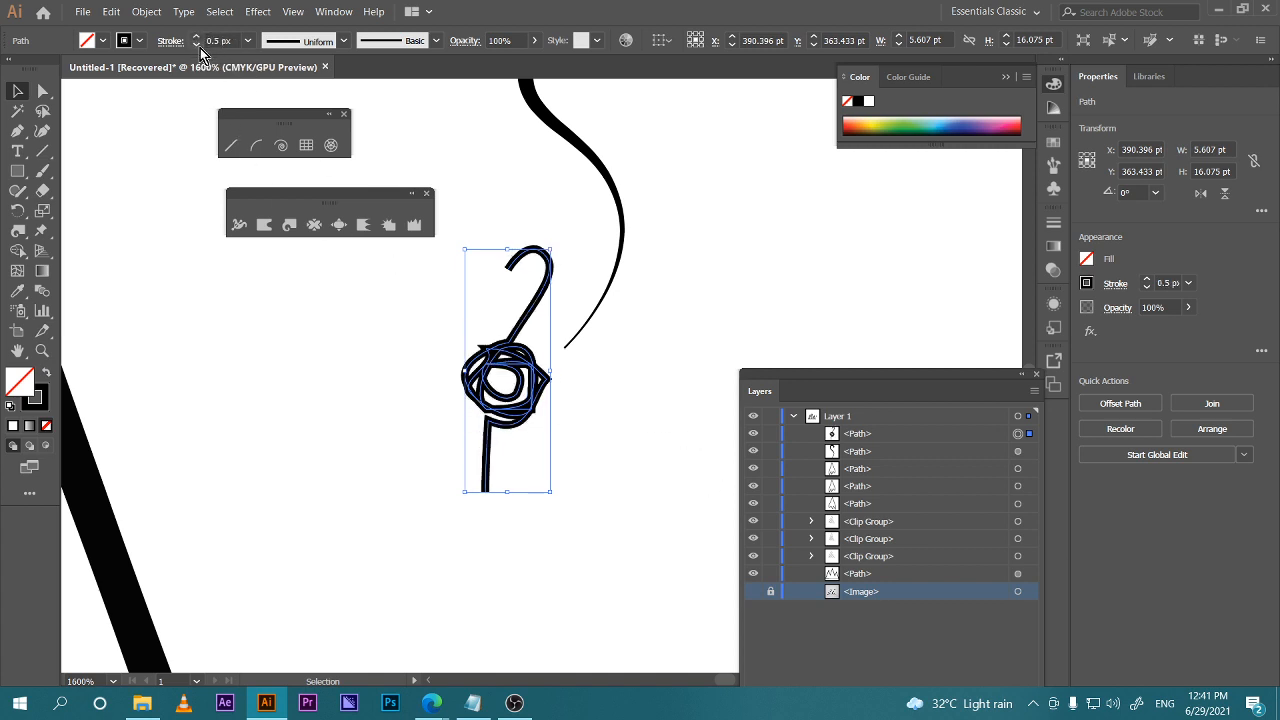
left_click(200, 48)
left_click(576, 443)
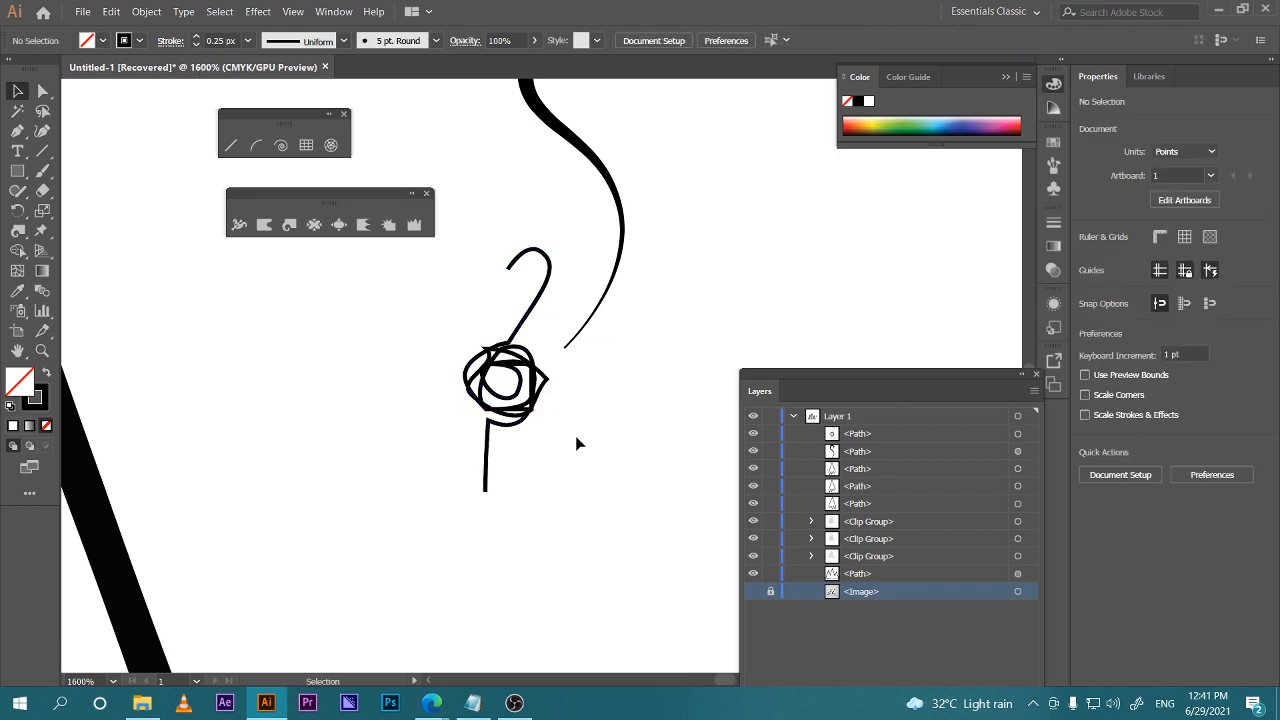
Apply the double-bulge variable width profile to the twirled curl's stroke
left_click(545, 402)
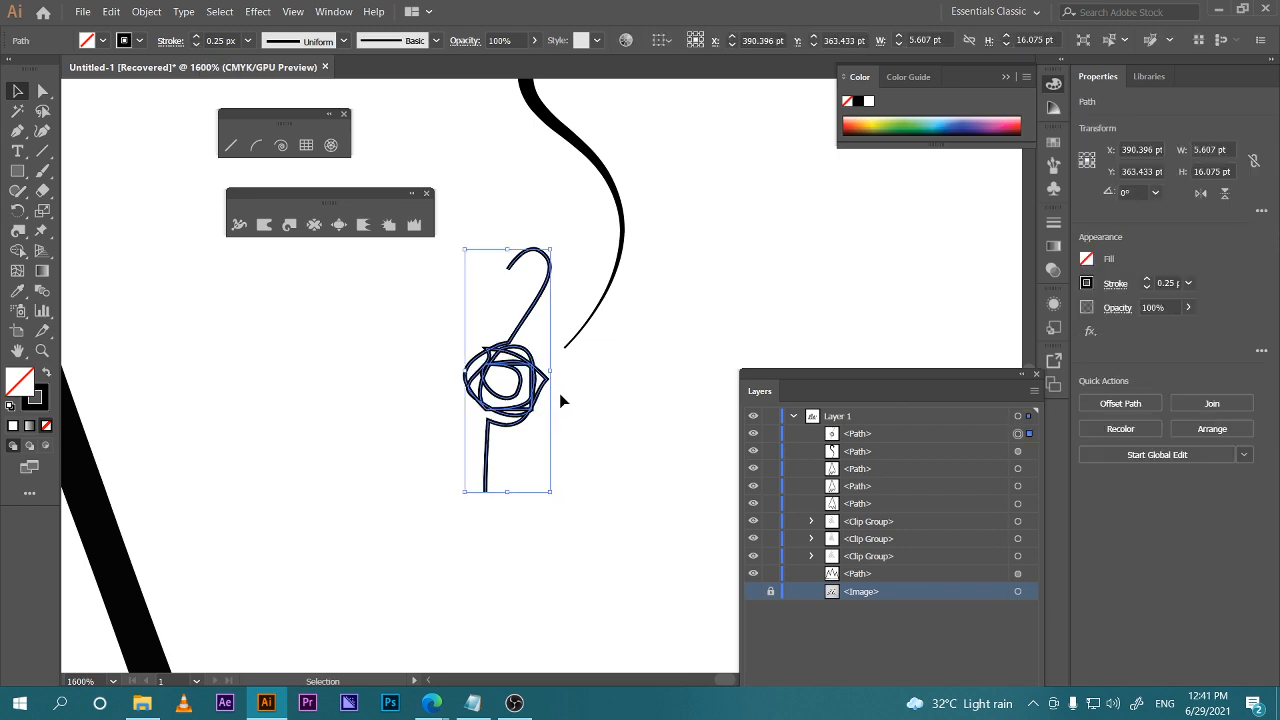
left_click(558, 400)
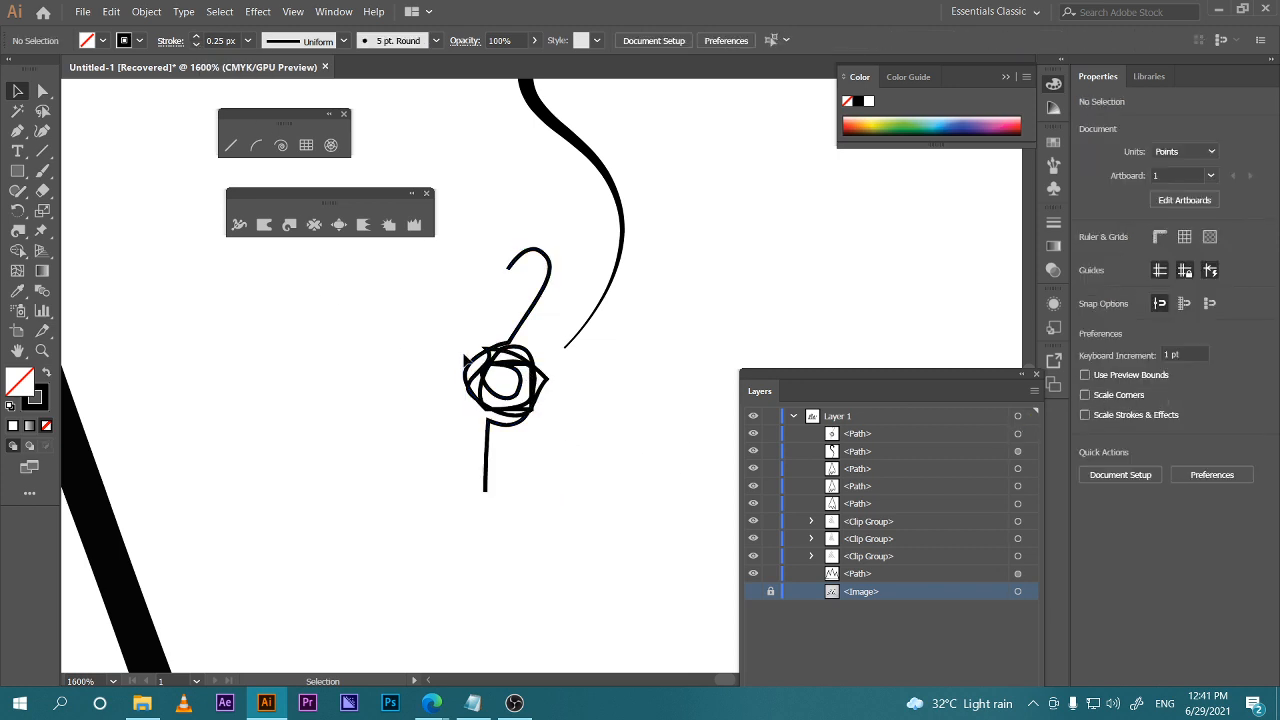
left_click(466, 366)
left_click(318, 41)
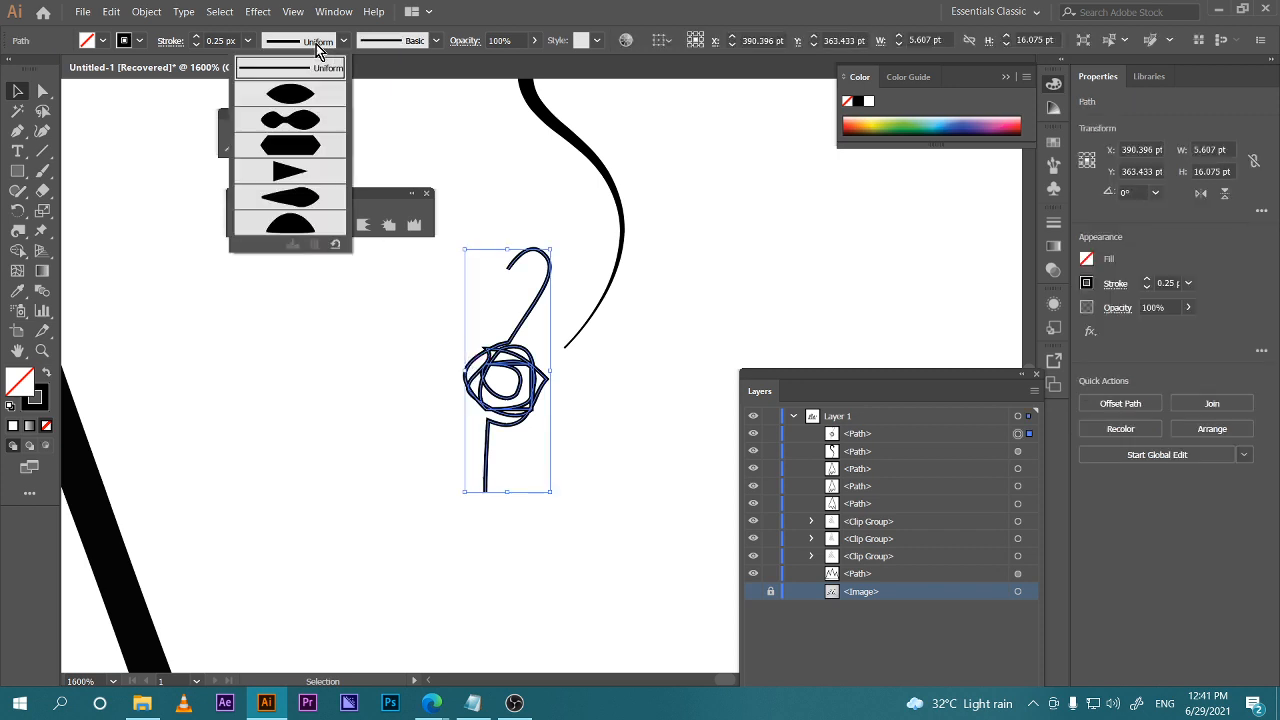
left_click(297, 145)
left_click(662, 527)
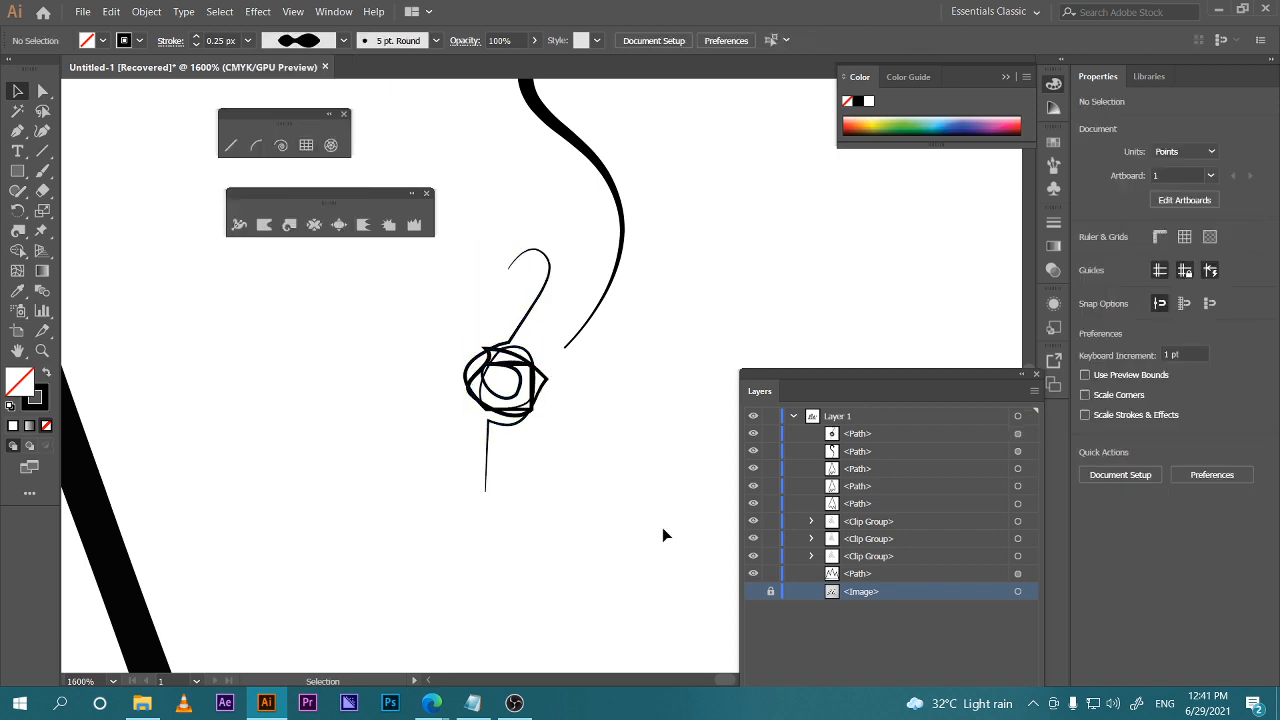
Compare the twirled curl with the mountain drawing at a smaller scale and delete the curl
key("ctrl+minus")
key("ctrl+minus")
key("ctrl+minus")
key("ctrl+minus")
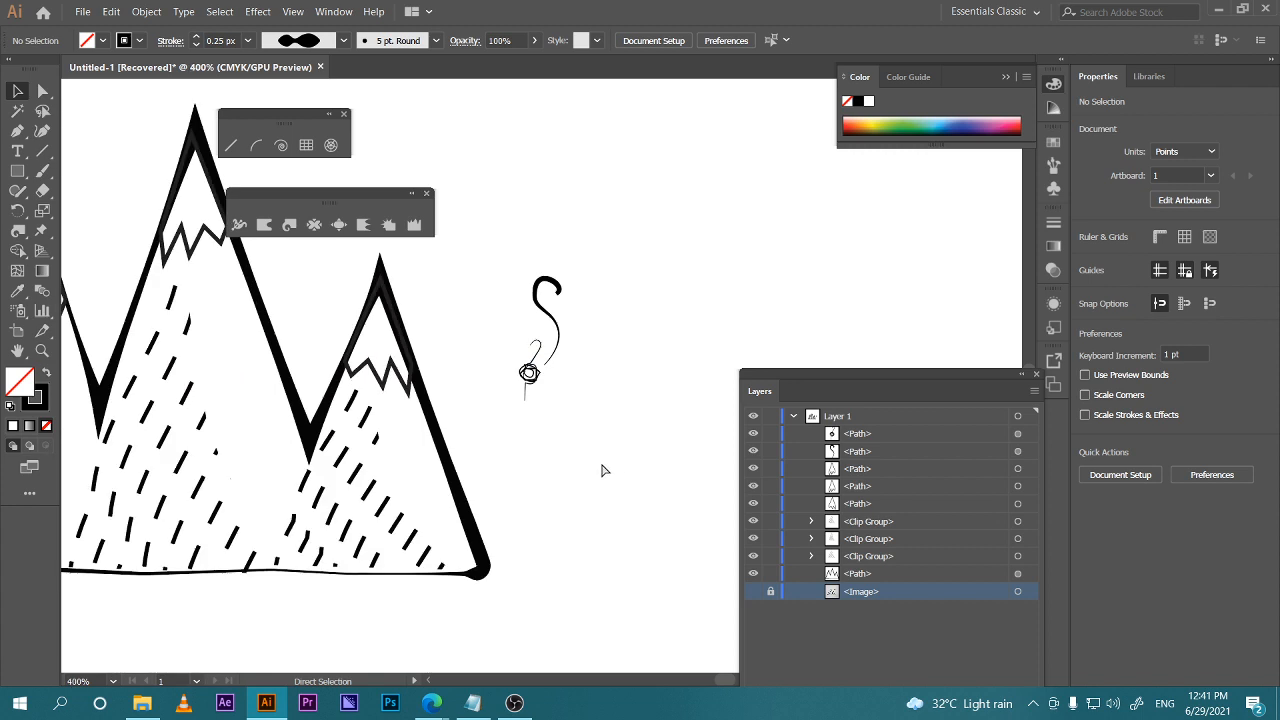
key("ctrl+plus")
key("ctrl+plus")
key("ctrl+plus")
left_click(516, 402)
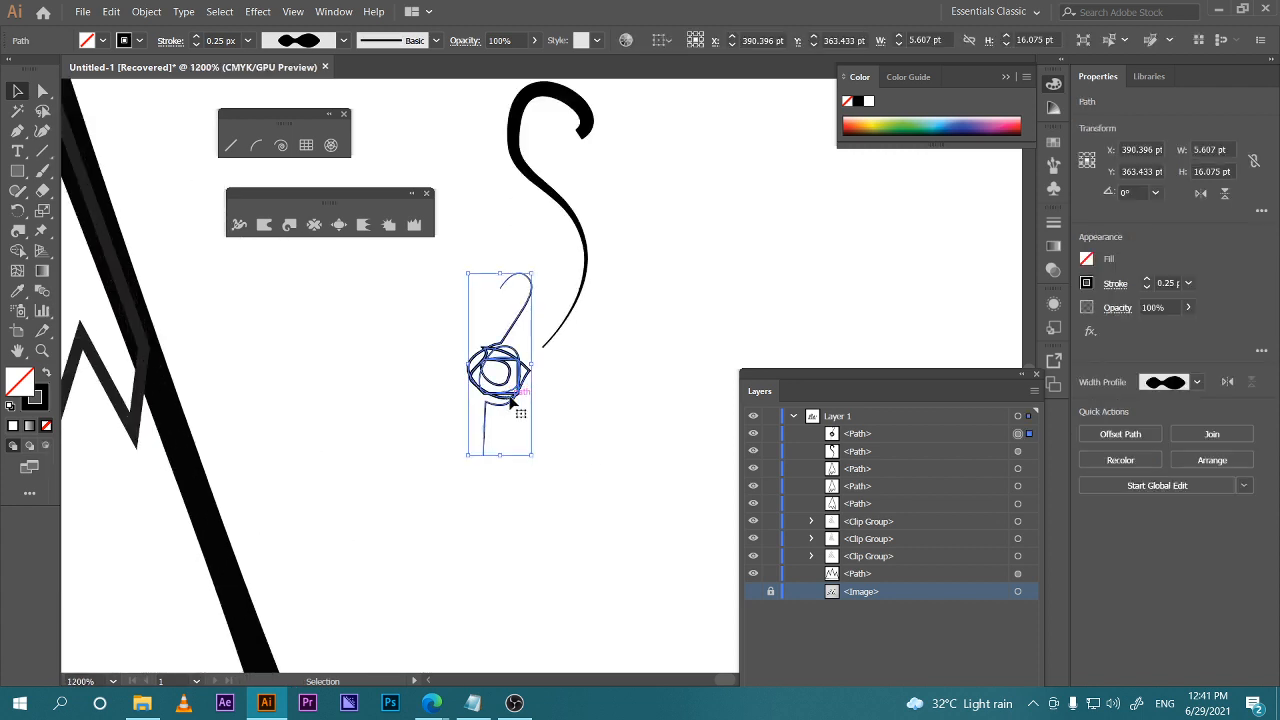
left_click(500, 614)
Switch to the Google Meet call to read the in-call messages, and return to Illustrator
mouse_move(431, 703)
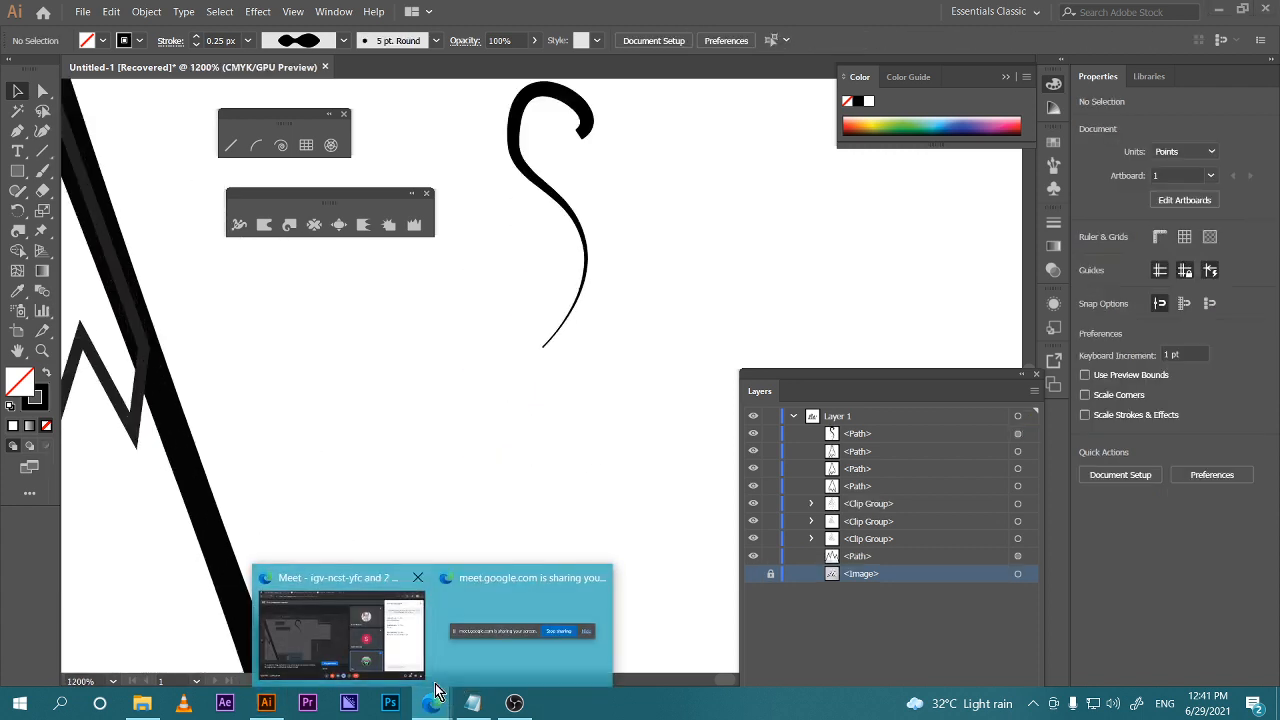
left_click(358, 629)
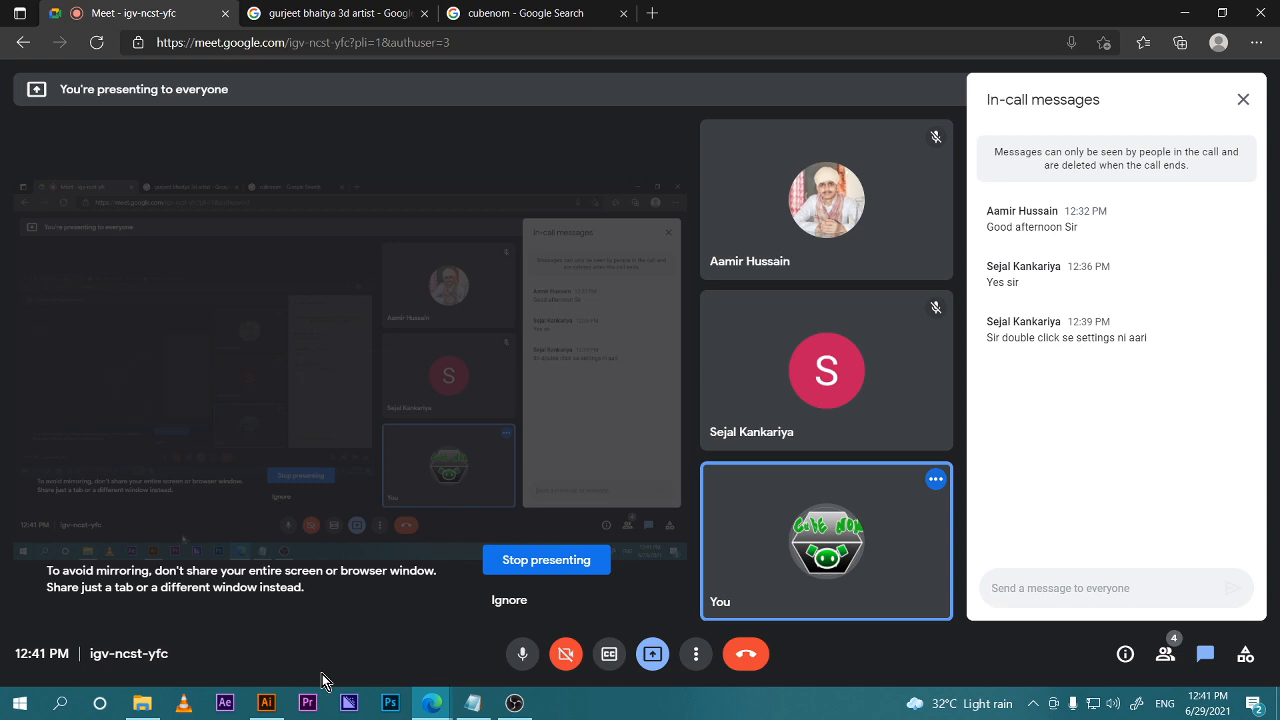
left_click(266, 703)
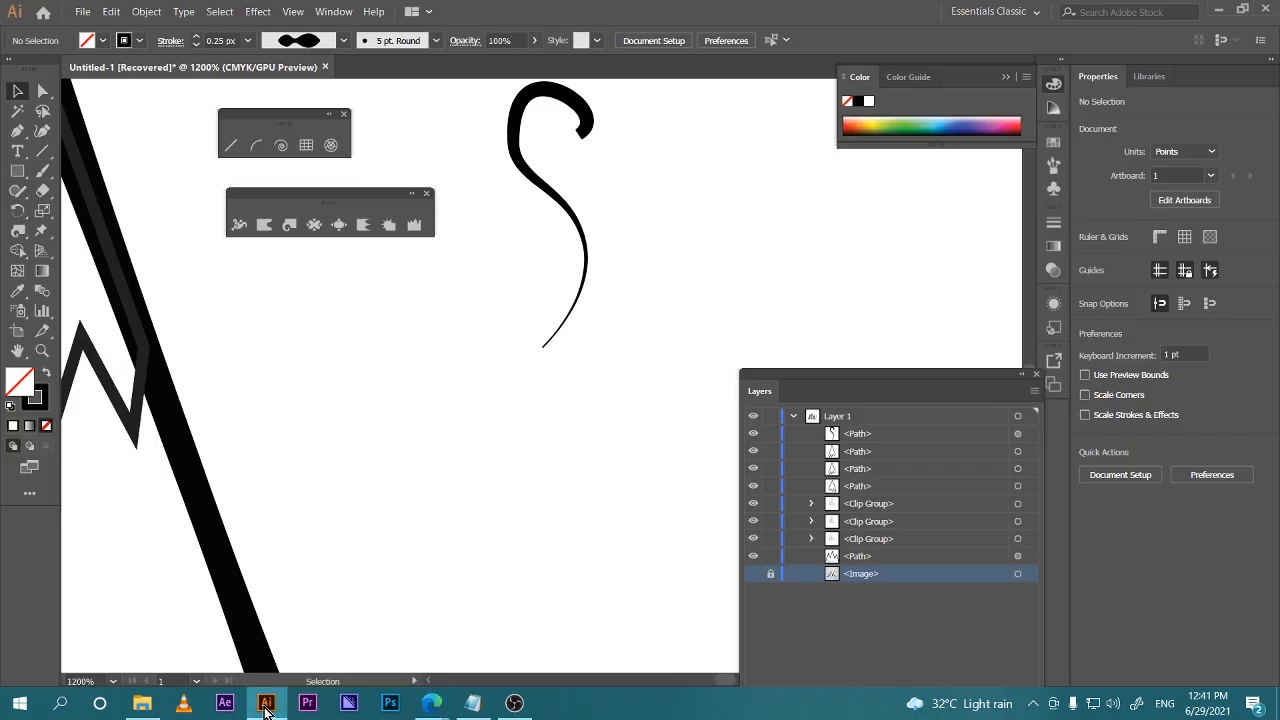
Show the Twirl tool's brush and twirl options, and dismiss them without changes
double_click(289, 226)
left_click_drag(618, 136, 523, 131)
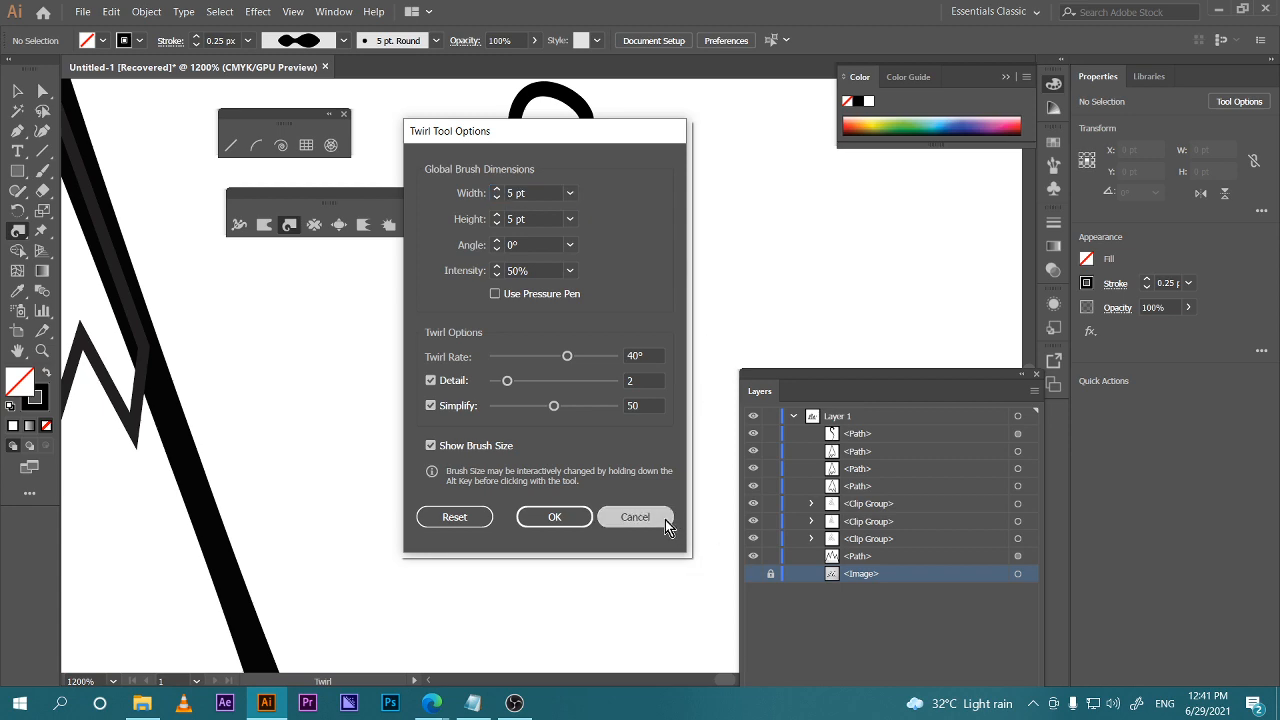
left_click(632, 517)
Check the Google Meet chat for a new reply about the Twirl tool settings, and return to Illustrator
mouse_move(432, 703)
left_click(419, 653)
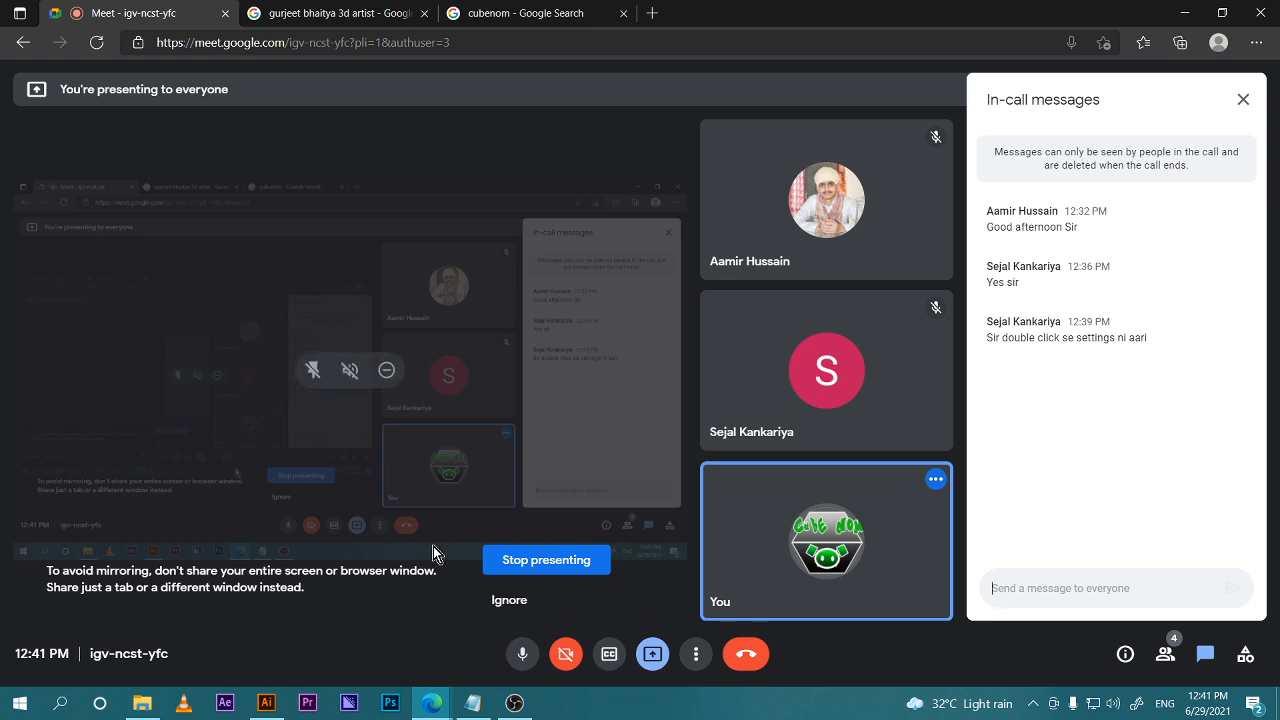
mouse_move(833, 422)
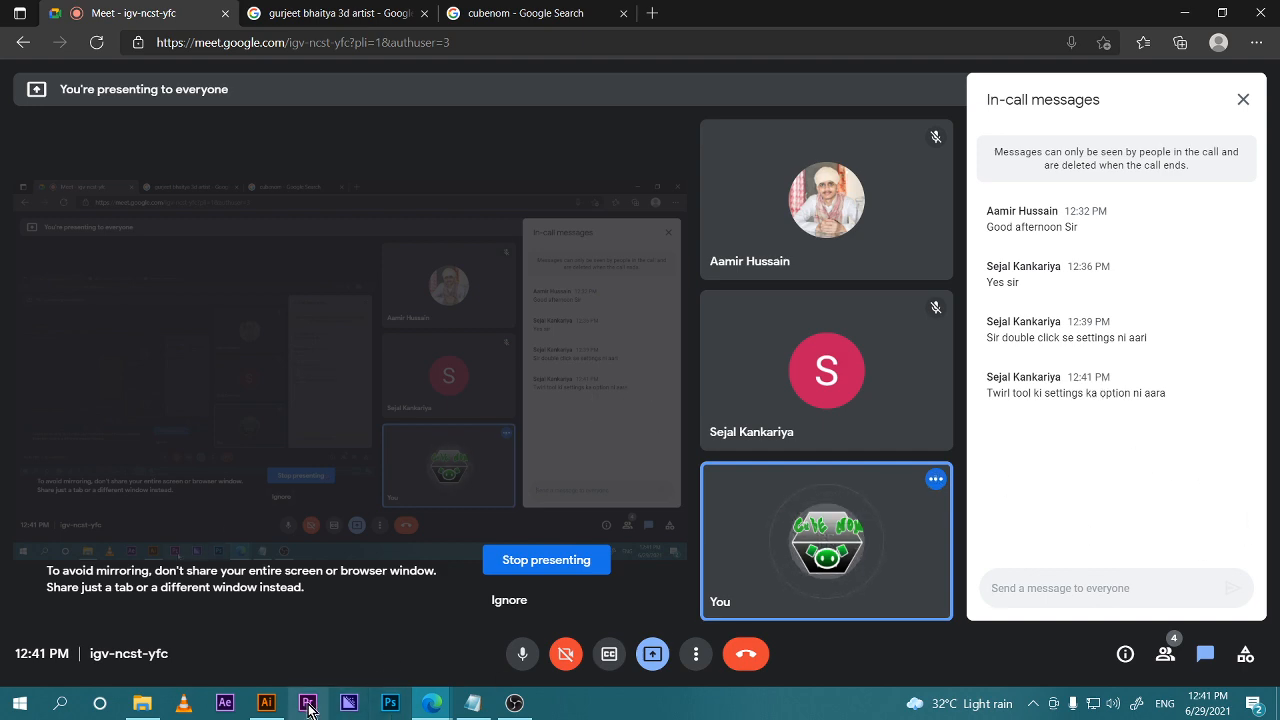
left_click(268, 704)
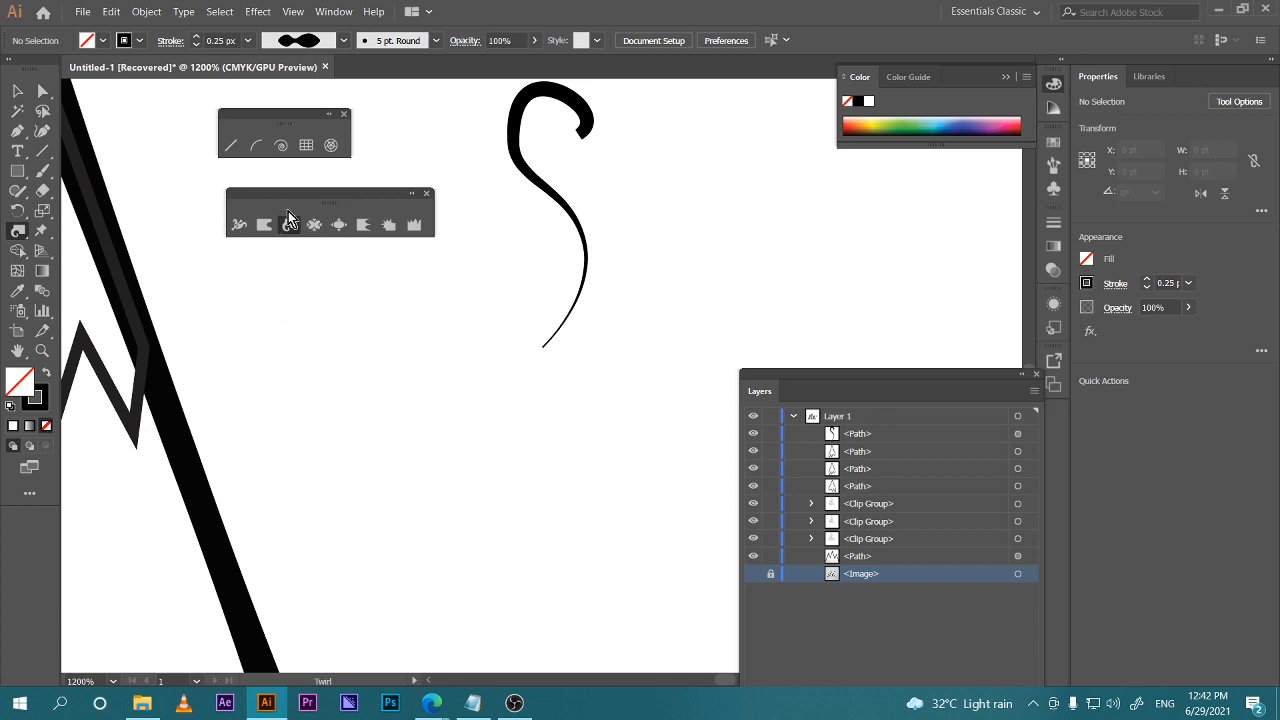
With the Twirl tool active, look through Document Setup and the general Preferences, closing both without changes
left_click(290, 226)
left_click(664, 40)
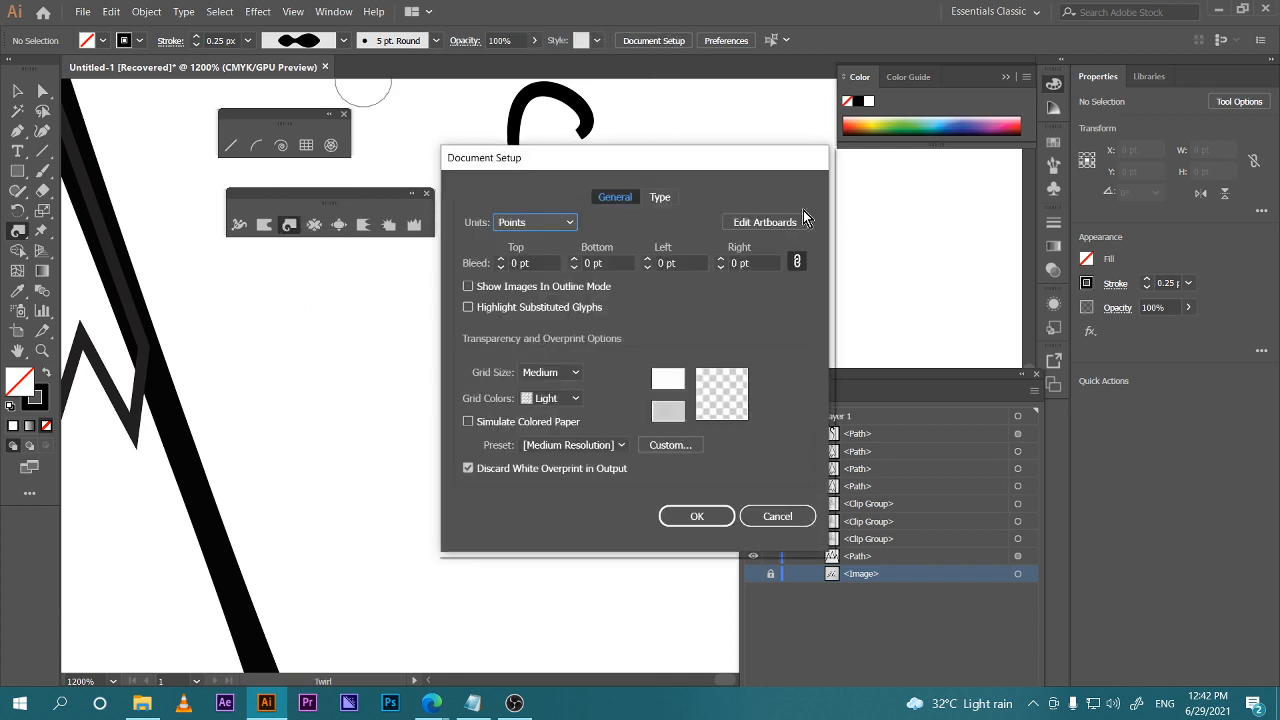
left_click(800, 516)
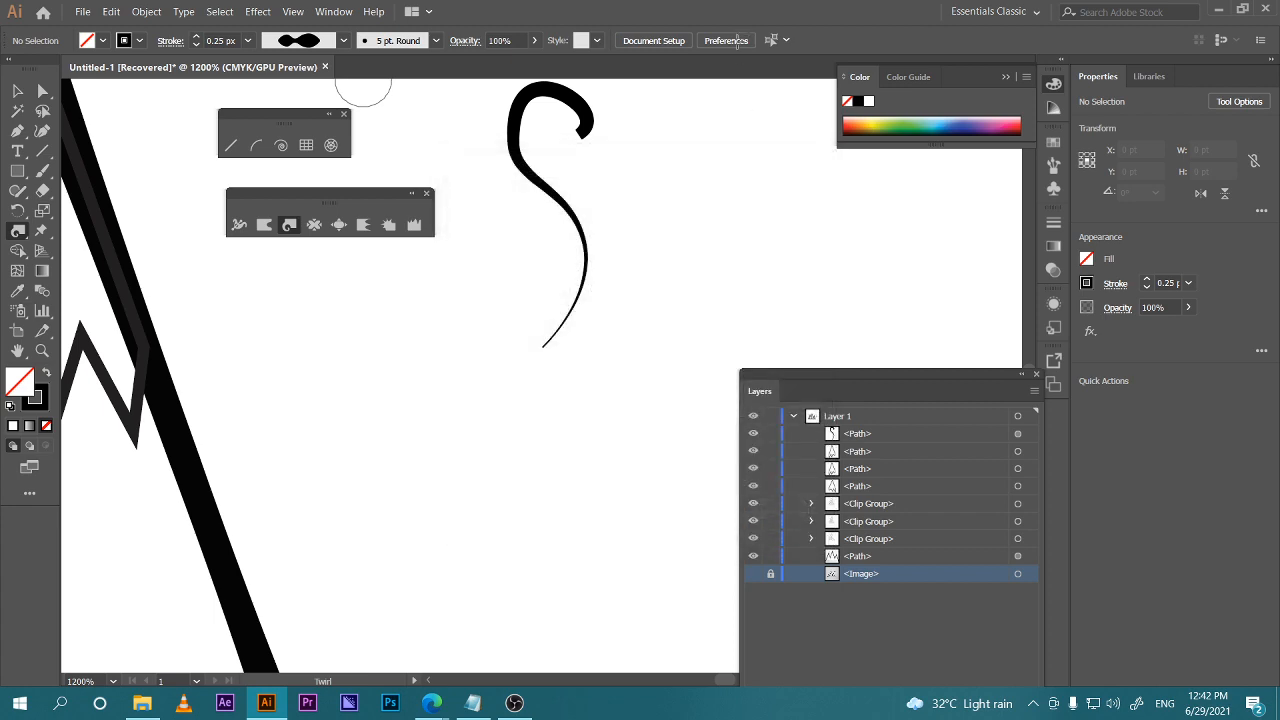
left_click(722, 45)
left_click_drag(476, 140, 492, 110)
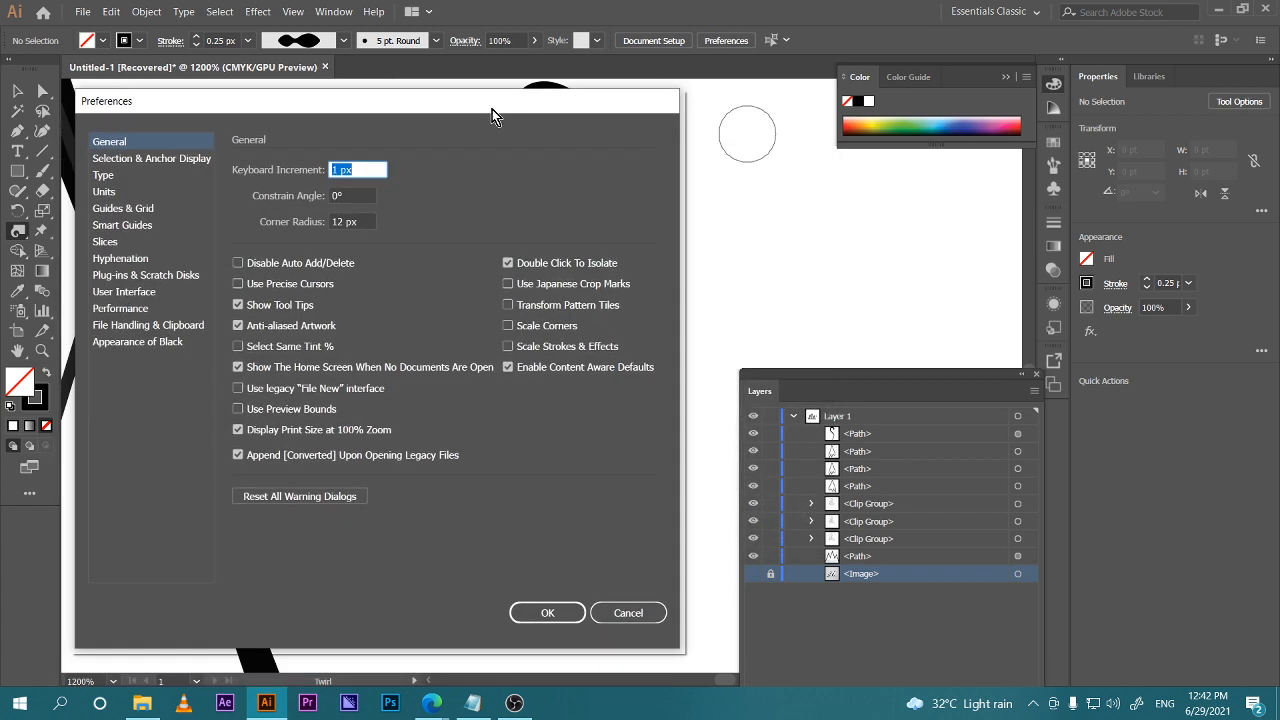
left_click(628, 612)
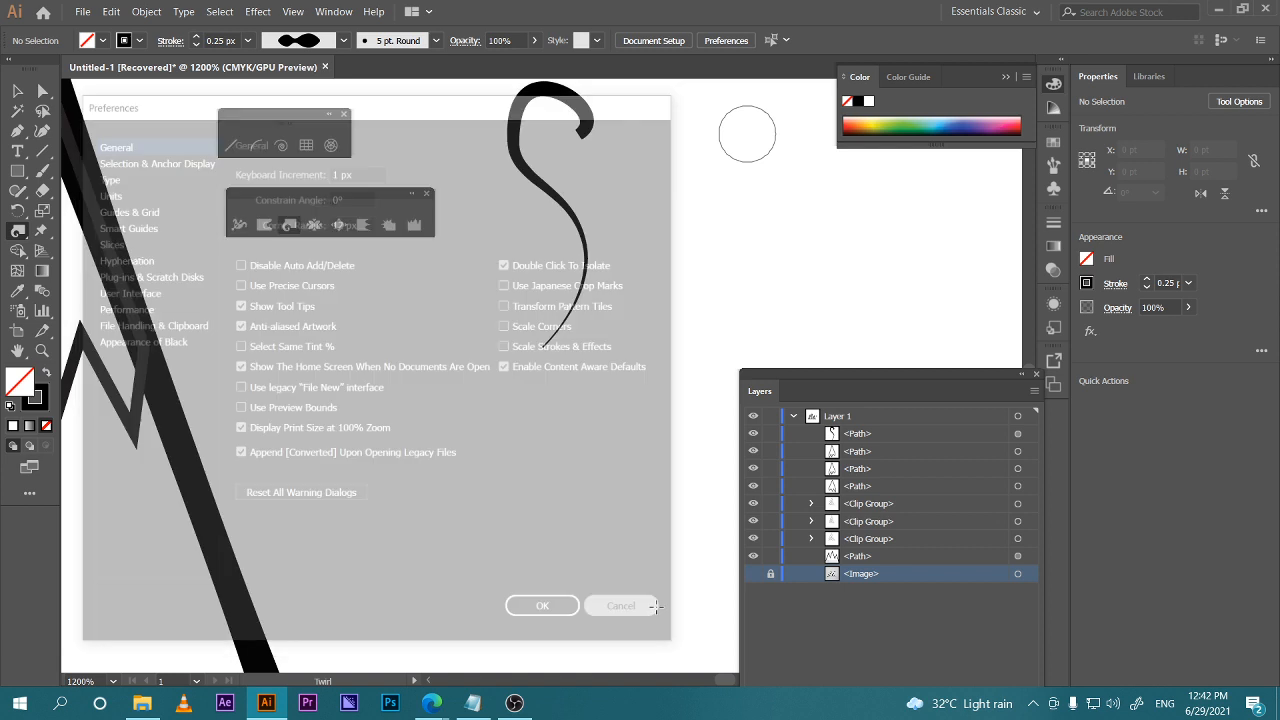
Shift the floating distortion tools slightly, then reopen the Twirl tool options and dismiss them unchanged
left_click_drag(289, 197, 309, 194)
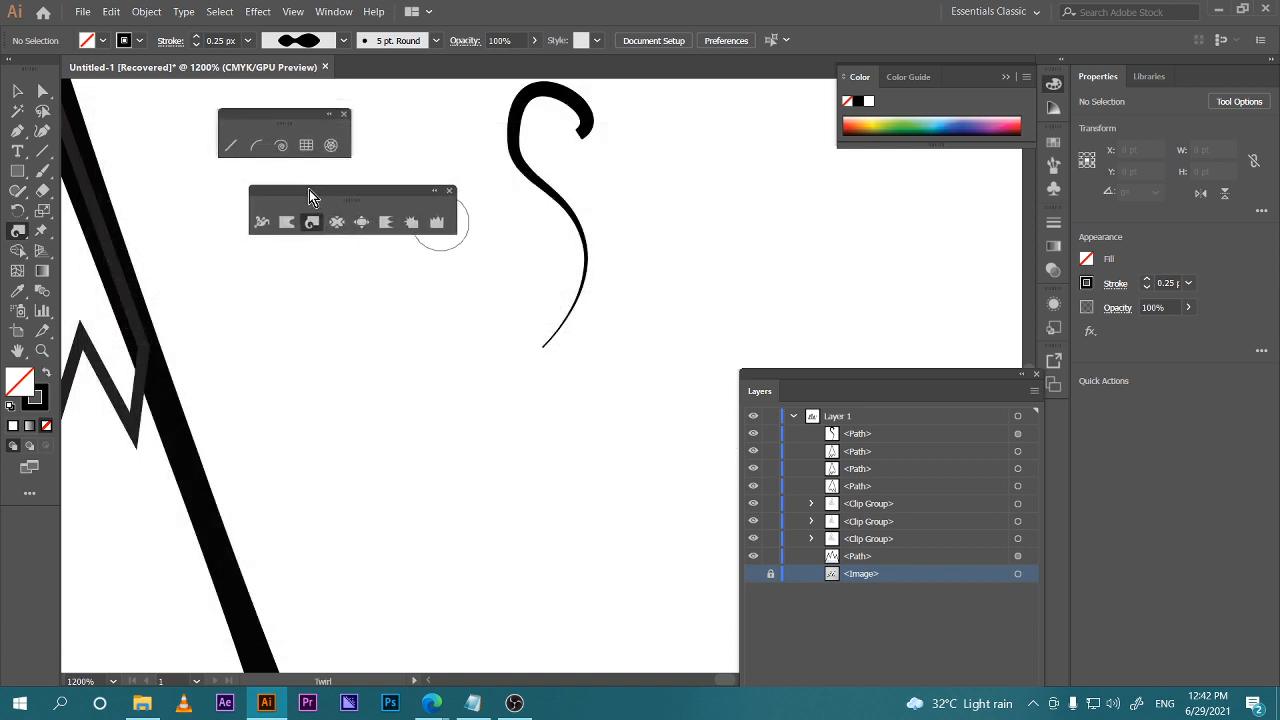
double_click(18, 231)
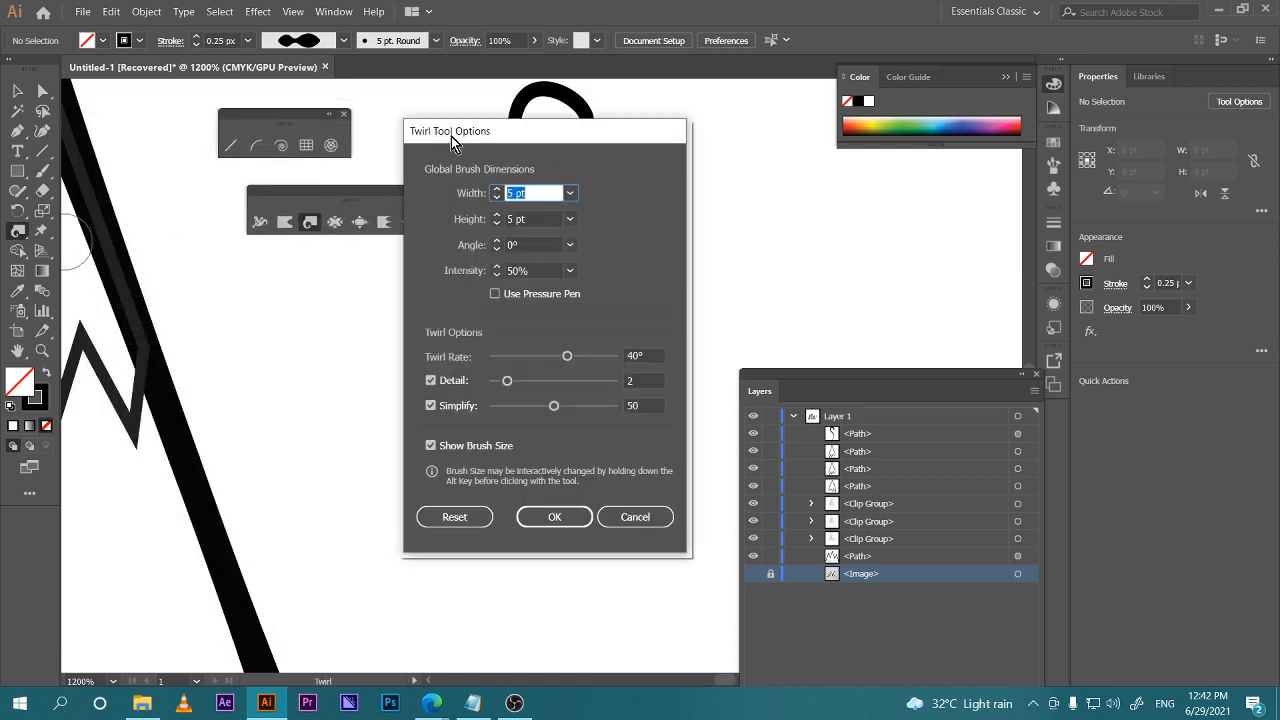
left_click(635, 517)
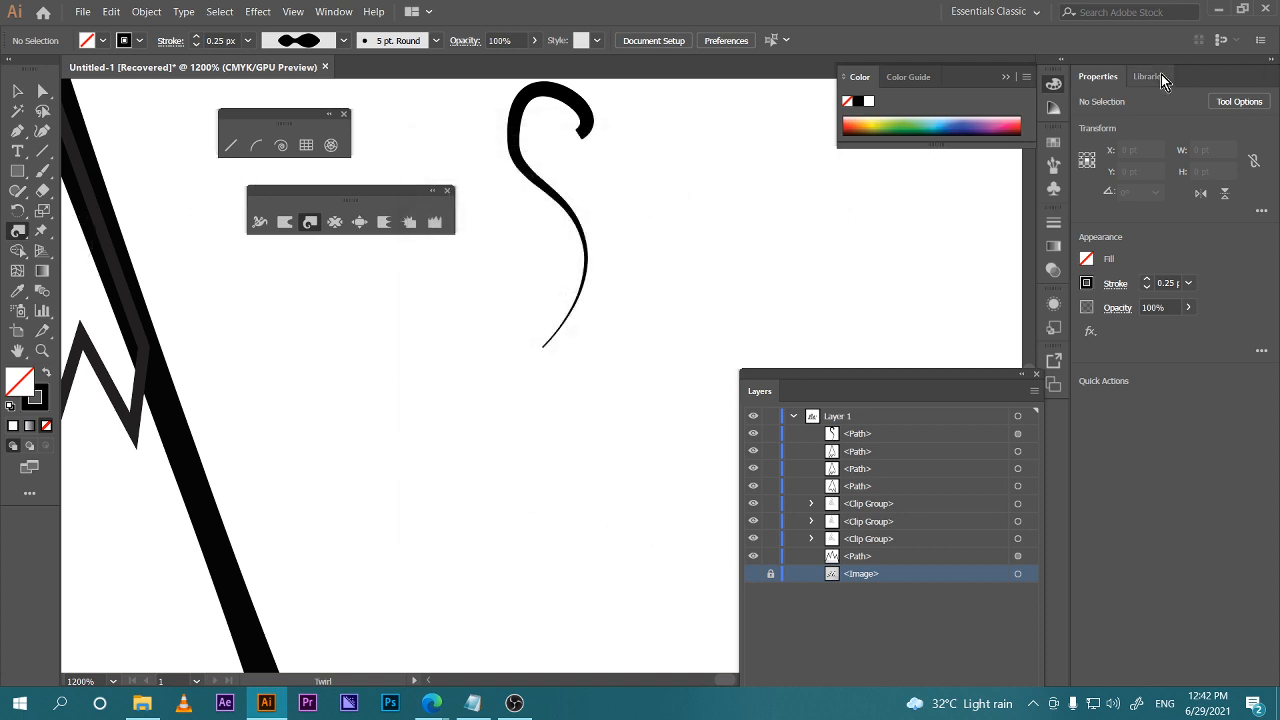
left_click(1091, 334)
left_click(1257, 283)
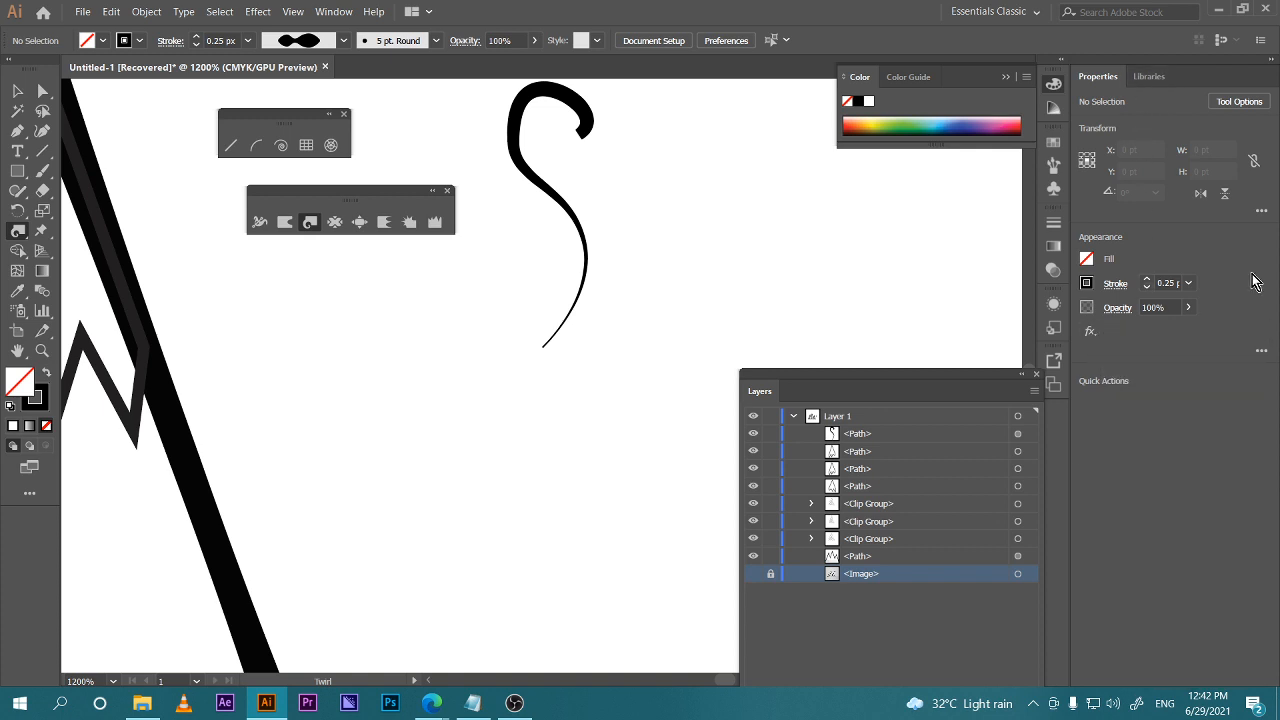
Try the Twirl tool on the lower tail of the topmost smoke curl, inspect the path's appearance attributes, and undo the distortion
left_click(1261, 352)
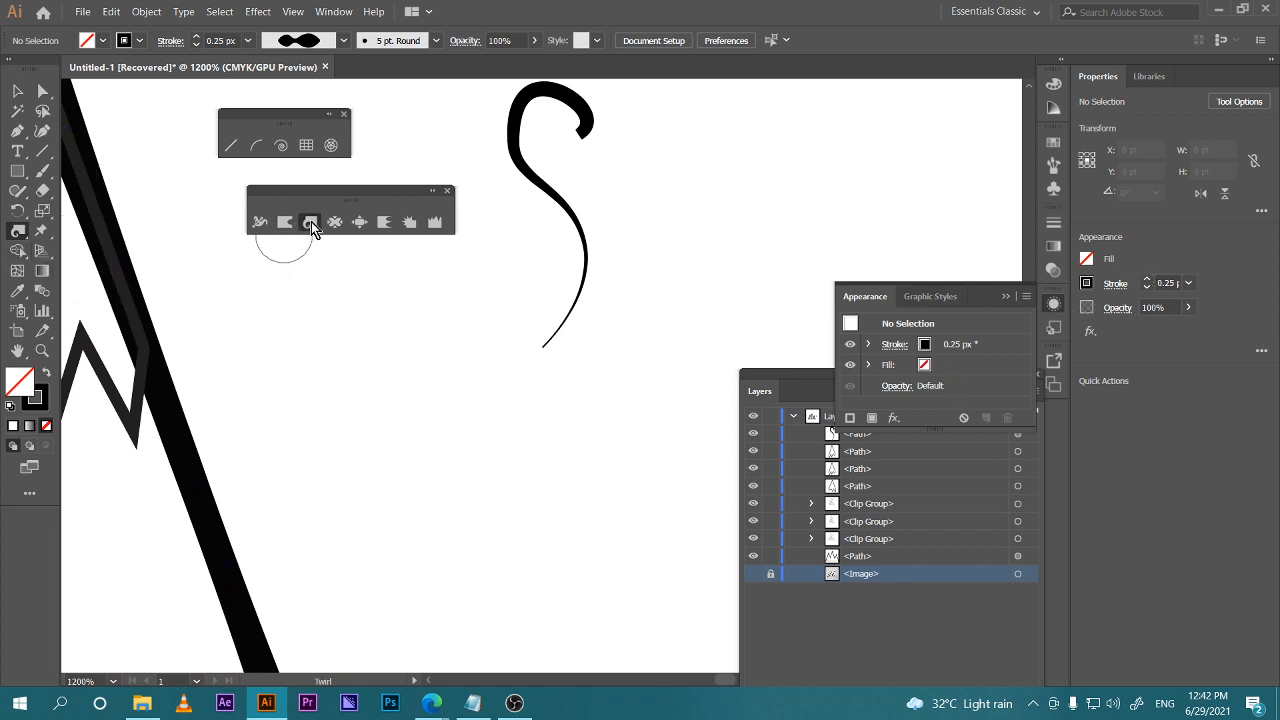
left_click(590, 306)
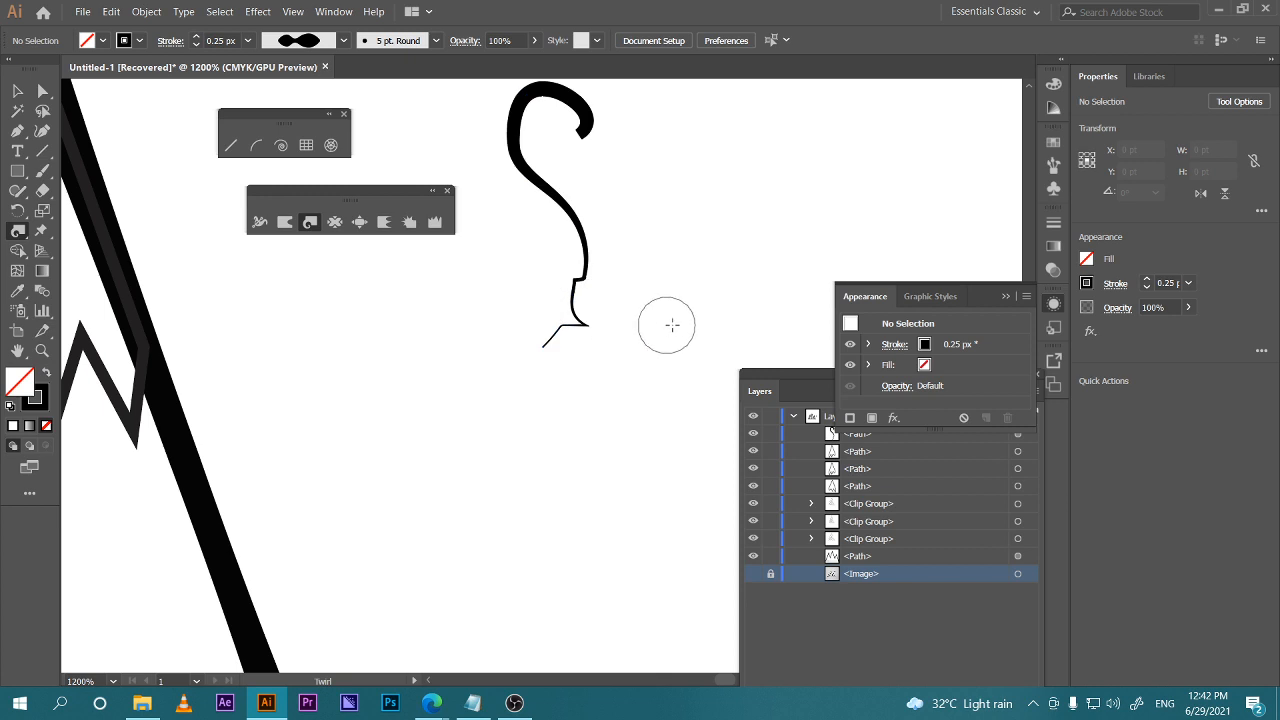
key("v")
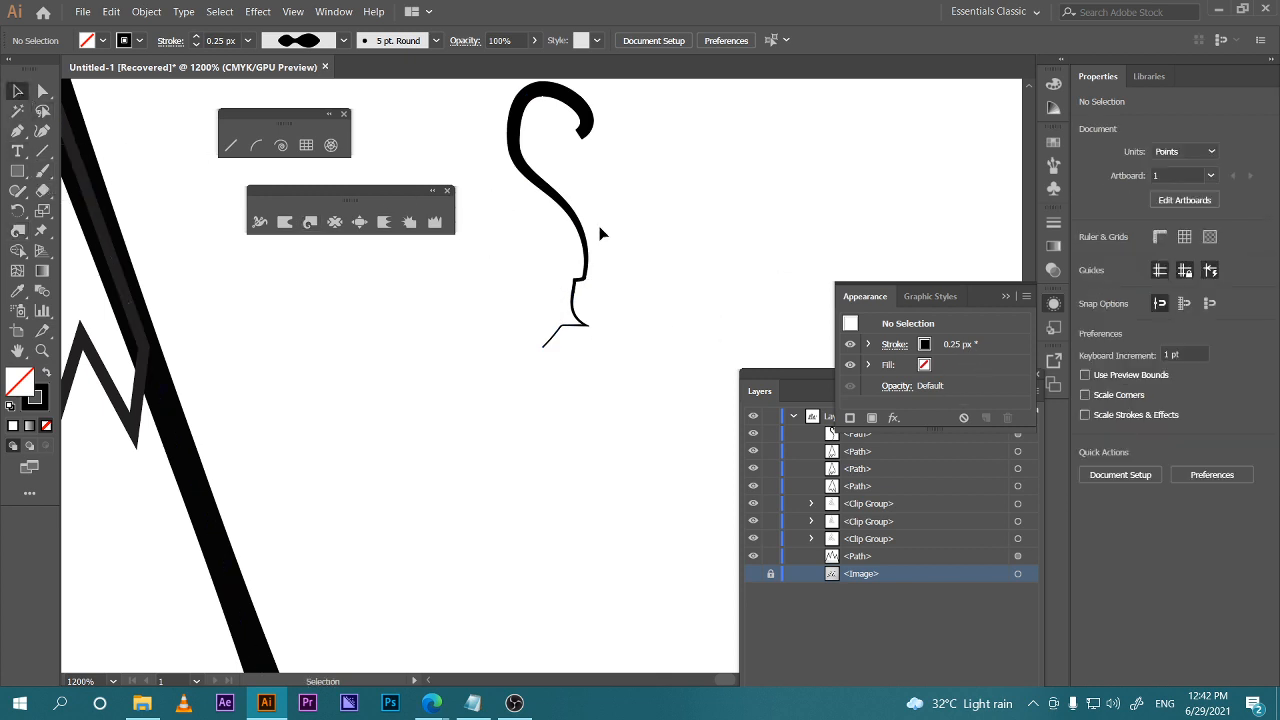
left_click(570, 220)
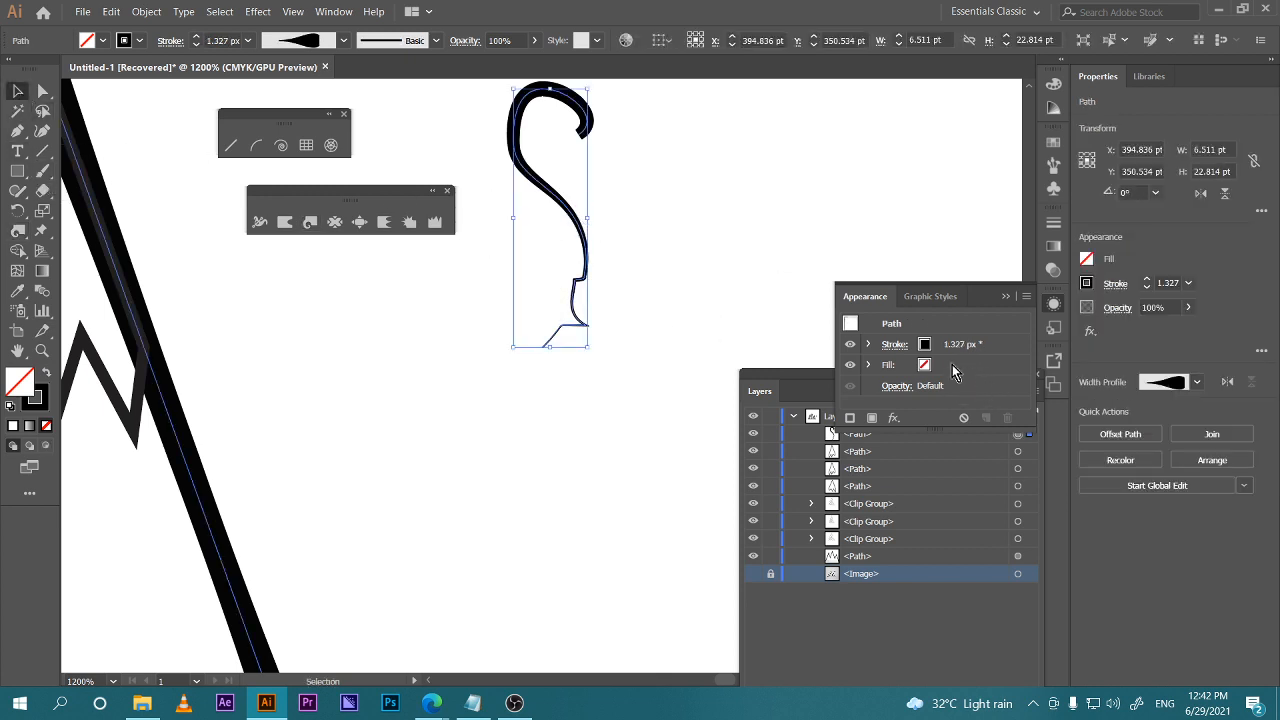
left_click(890, 325)
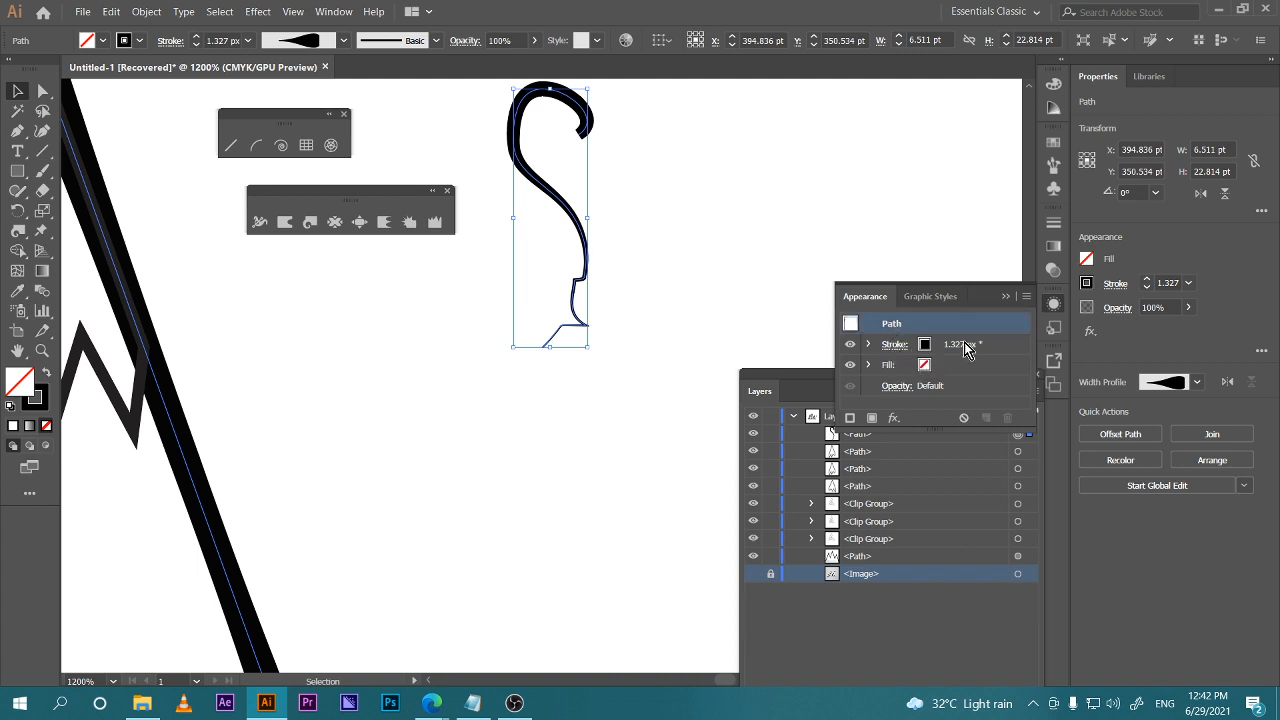
left_click(700, 268)
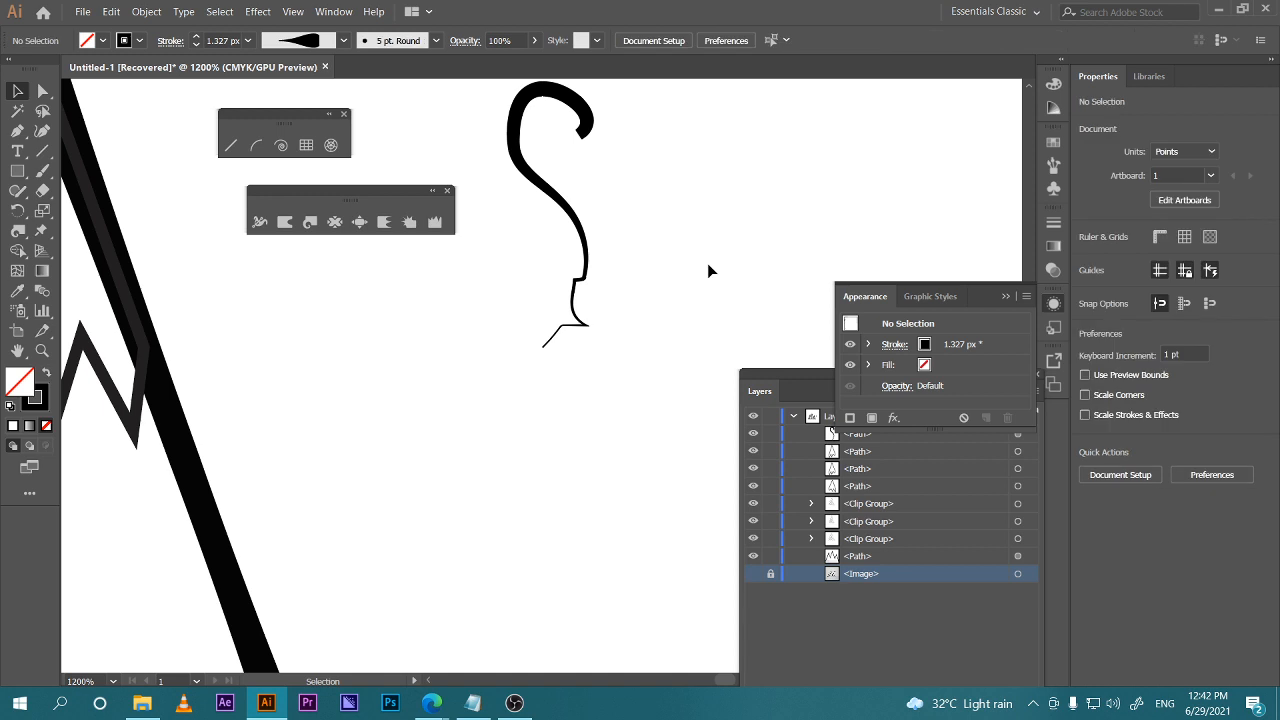
key("ctrl+z")
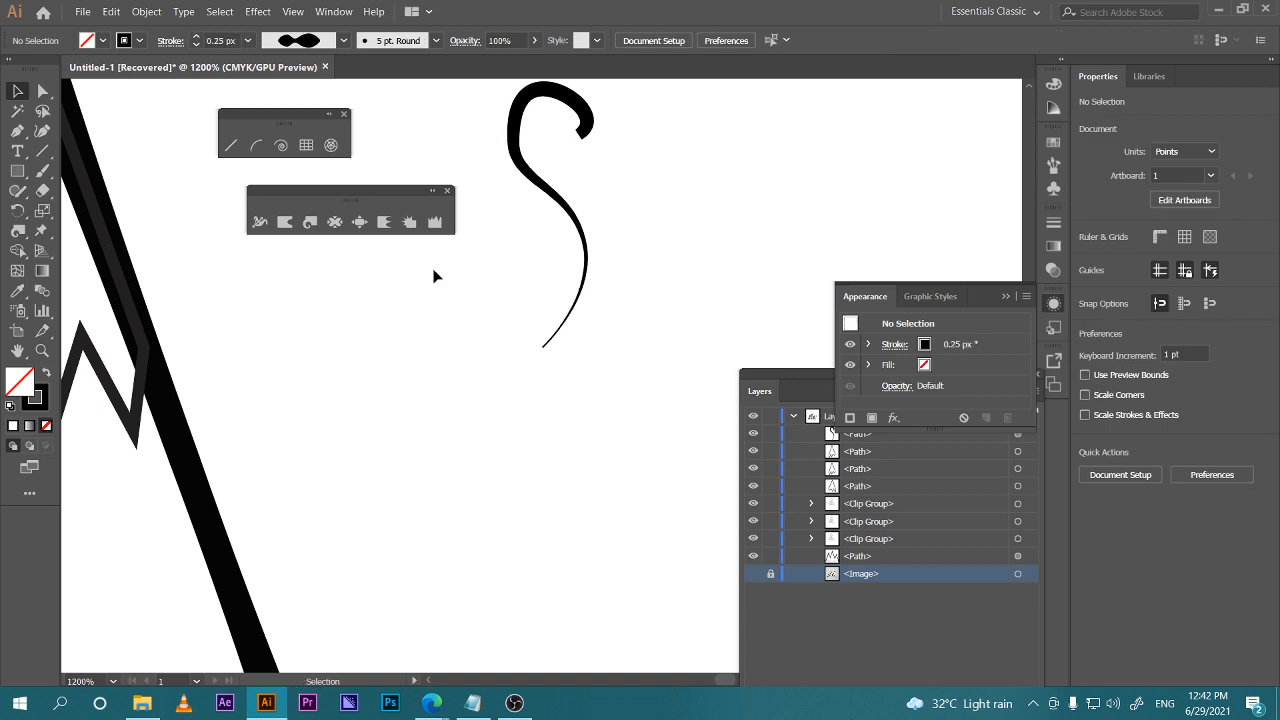
Move the floating distortion tools lower, check the Google Meet chat for replies, and return to Illustrator
left_click_drag(343, 197, 273, 259)
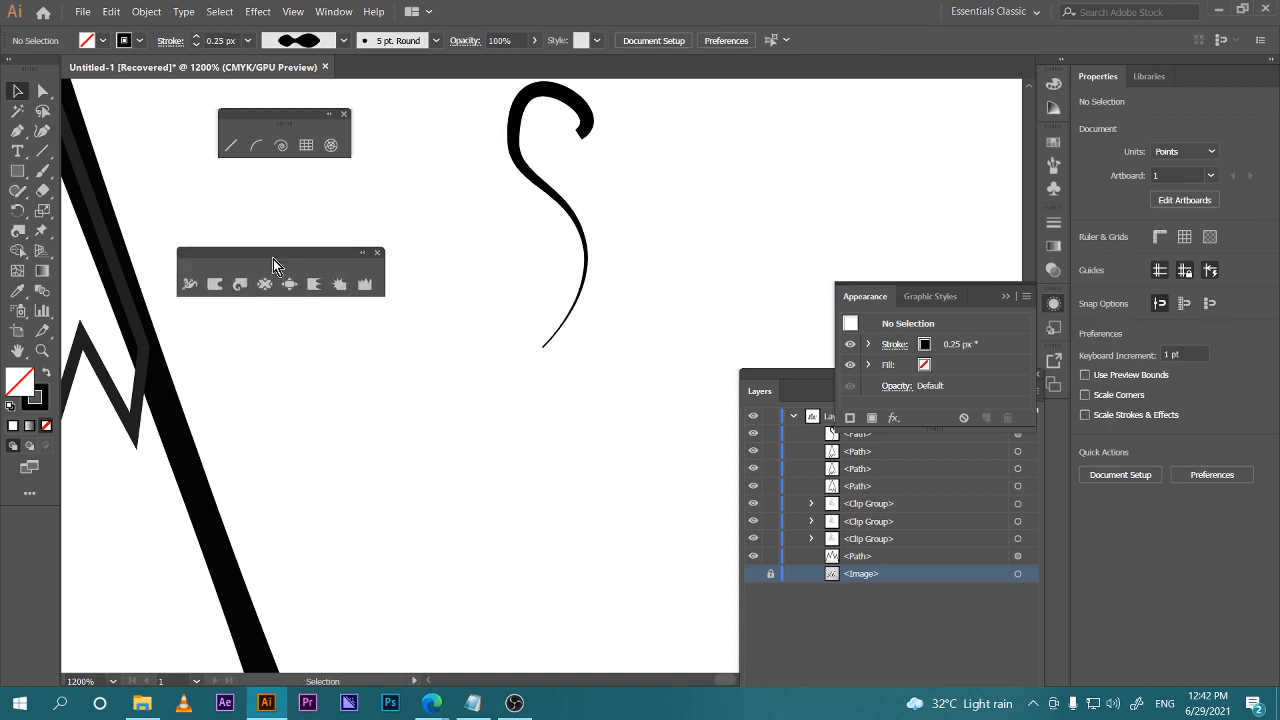
mouse_move(435, 715)
left_click(590, 594)
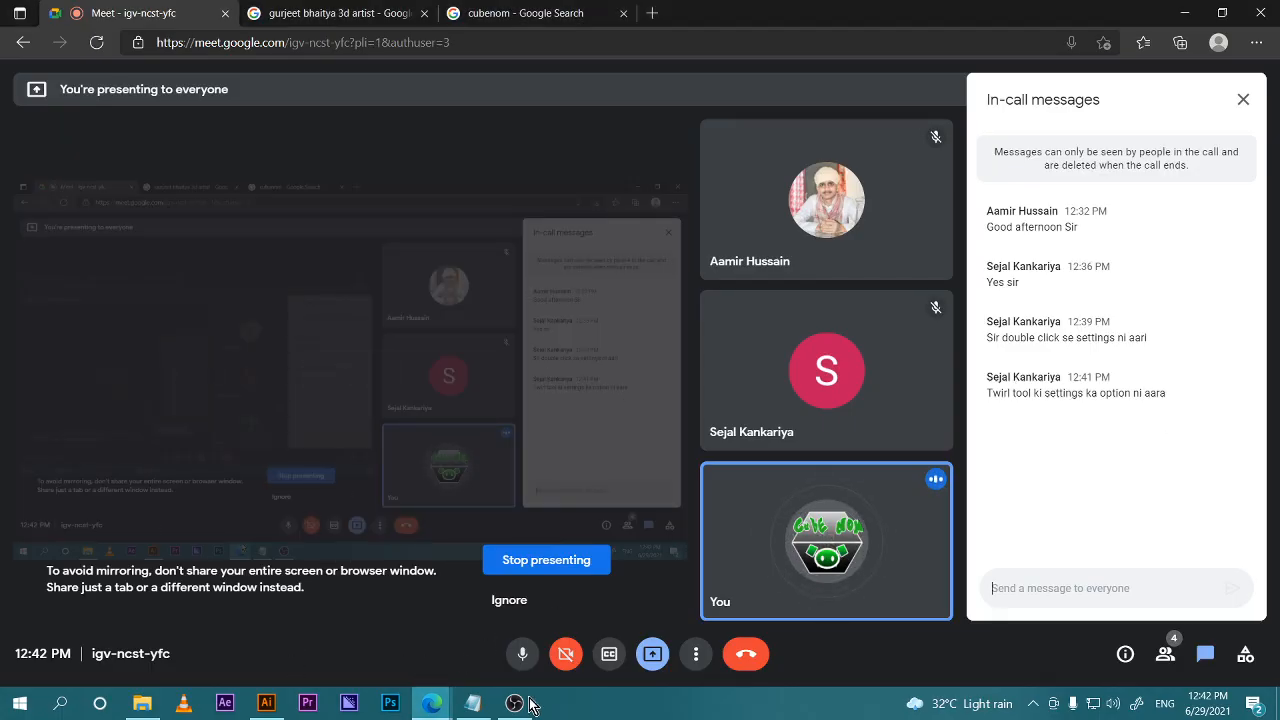
left_click(266, 703)
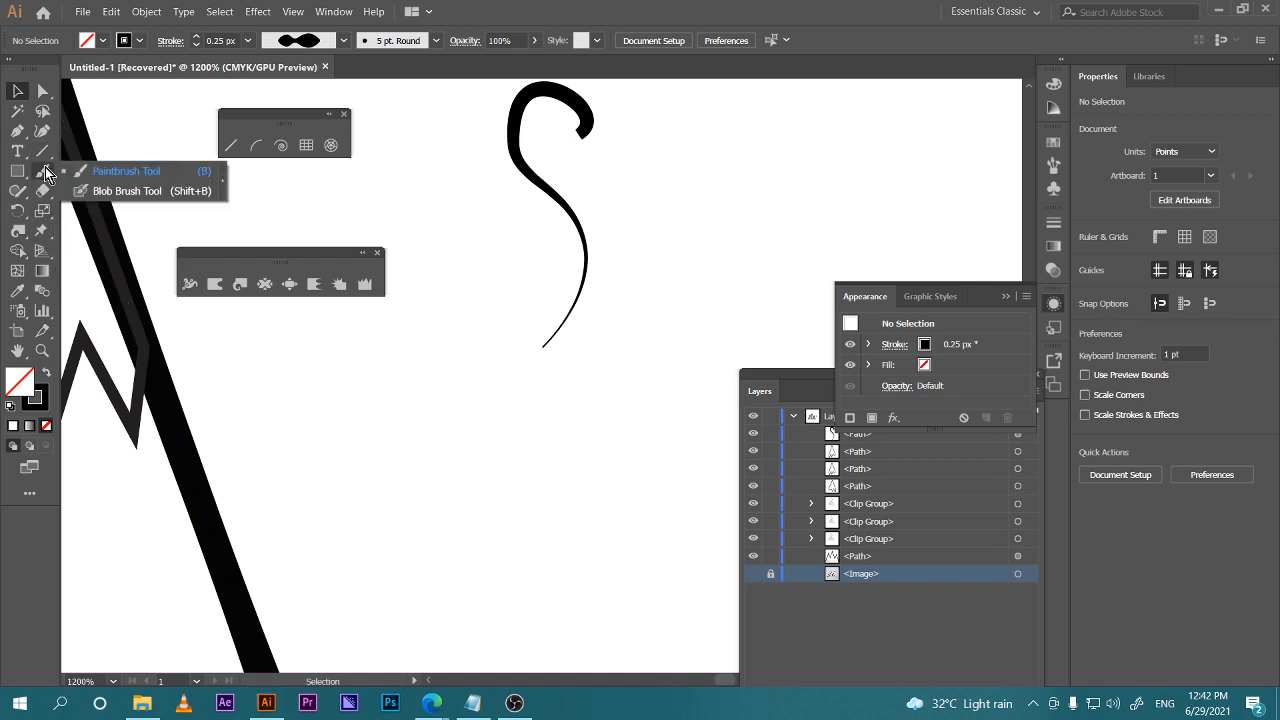
Show the Blob Brush tool options without changing them, return to the Selection tool, and make the locked reference image visible
mouse_move(43, 170)
left_mouse_down()
mouse_move(63, 163)
mouse_move(54, 176)
mouse_move(100, 190)
left_mouse_up()
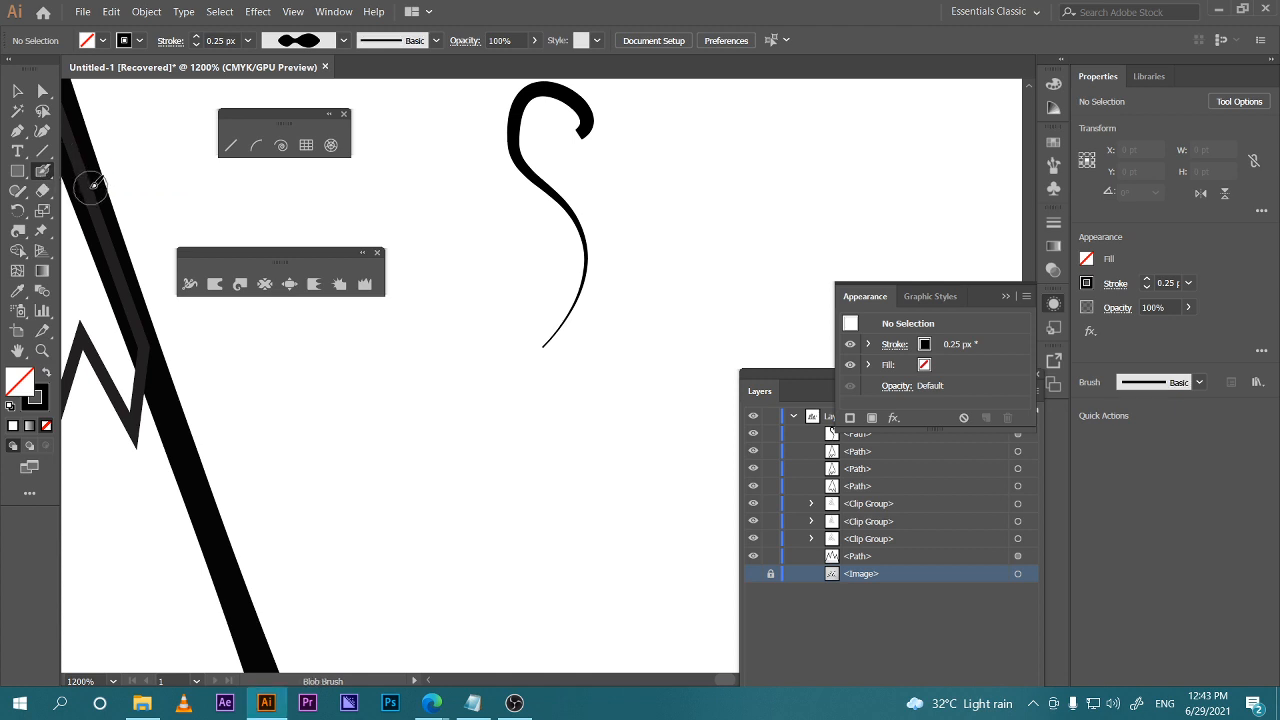
left_click(42, 178)
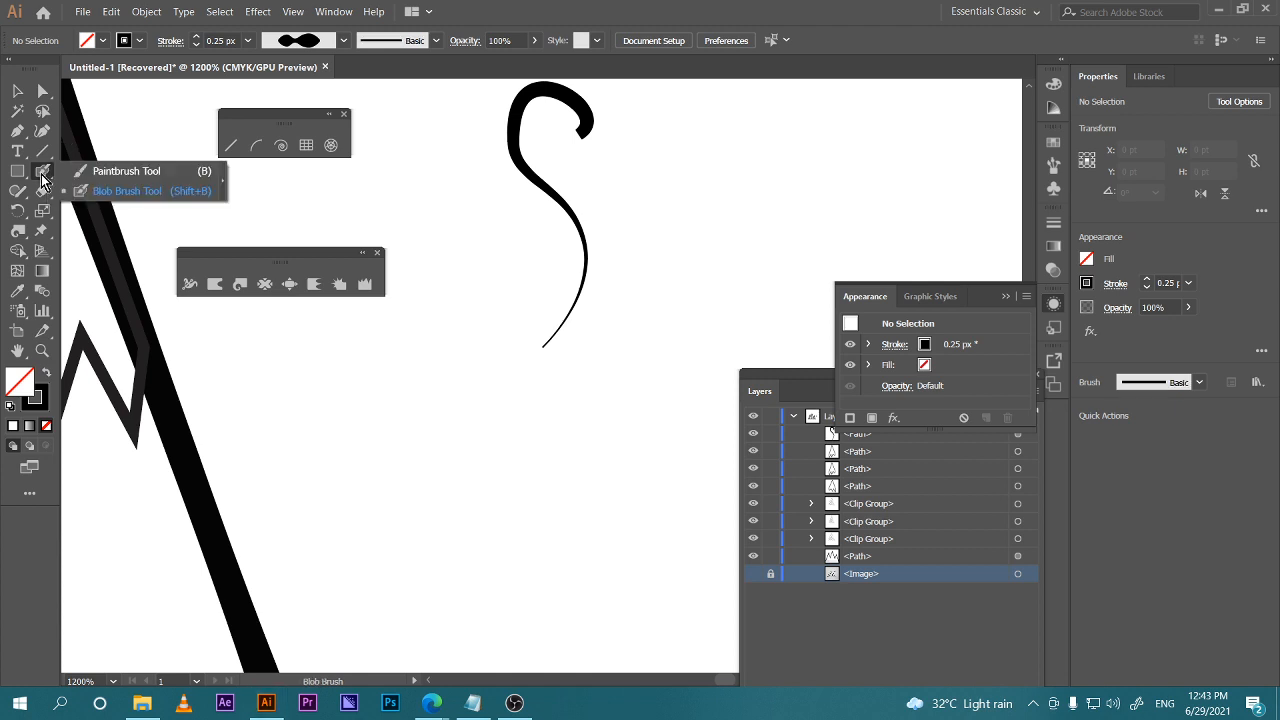
double_click(42, 178)
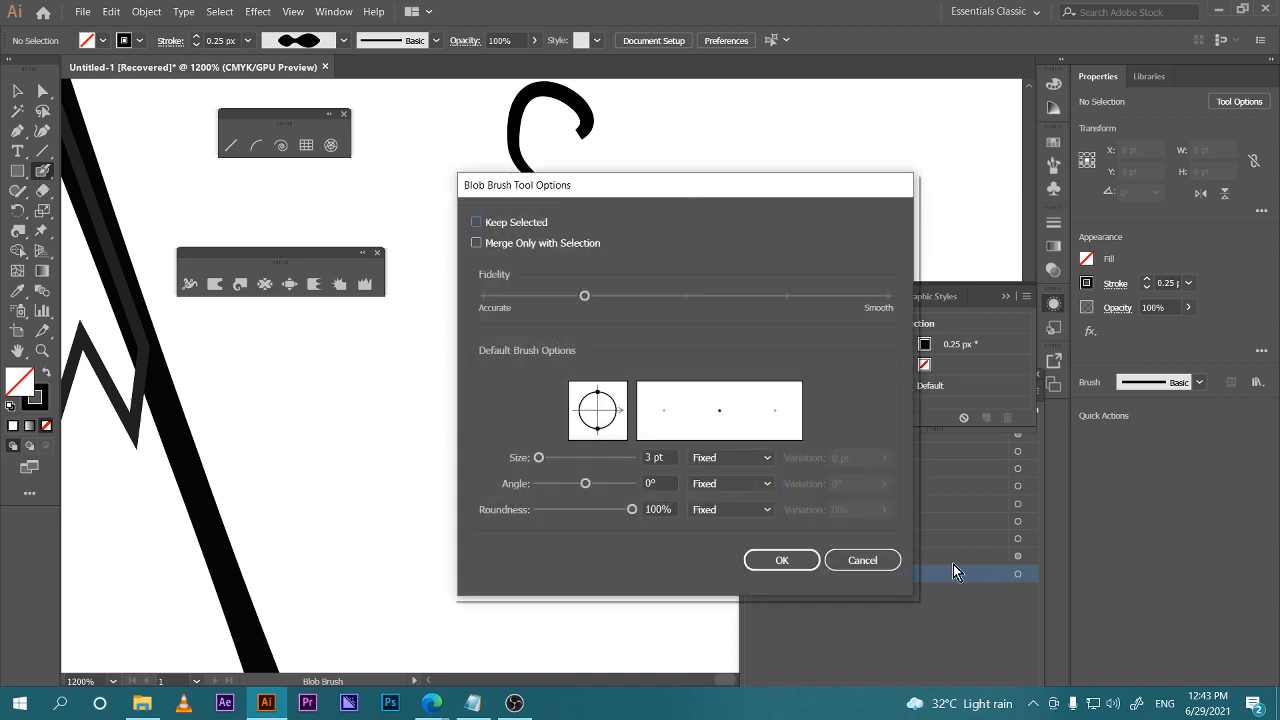
left_click(857, 563)
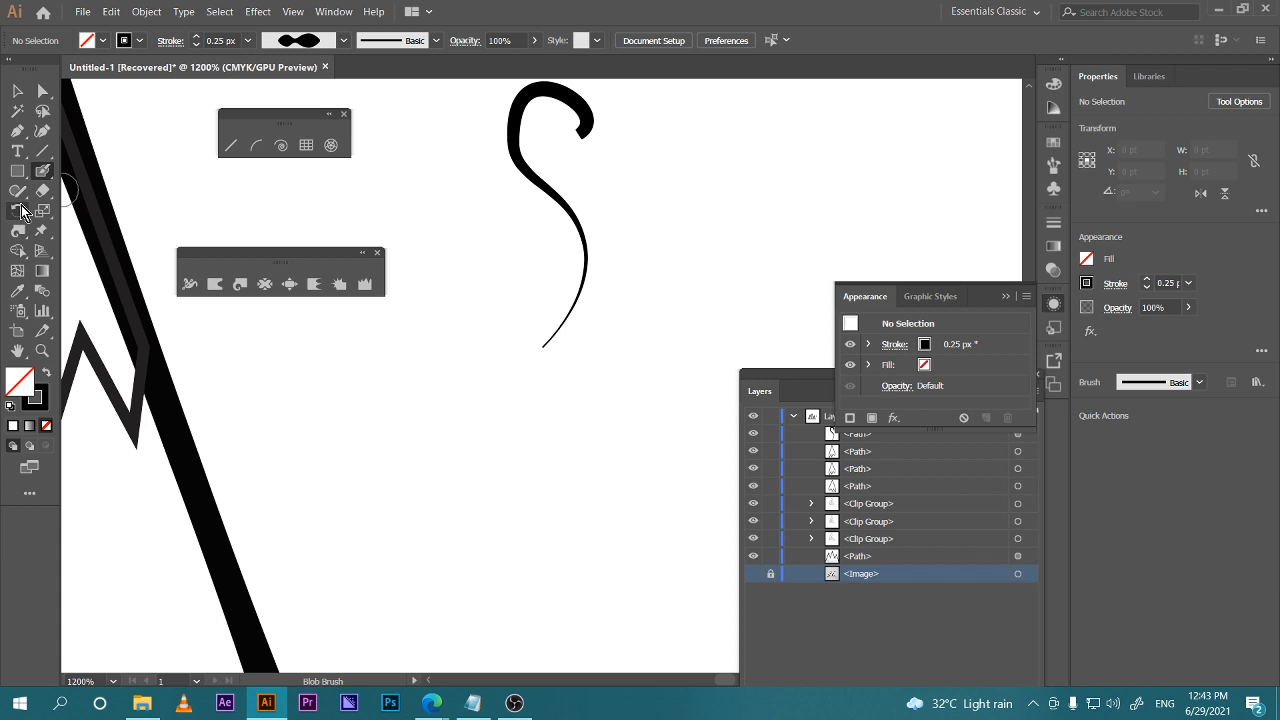
left_click(17, 91)
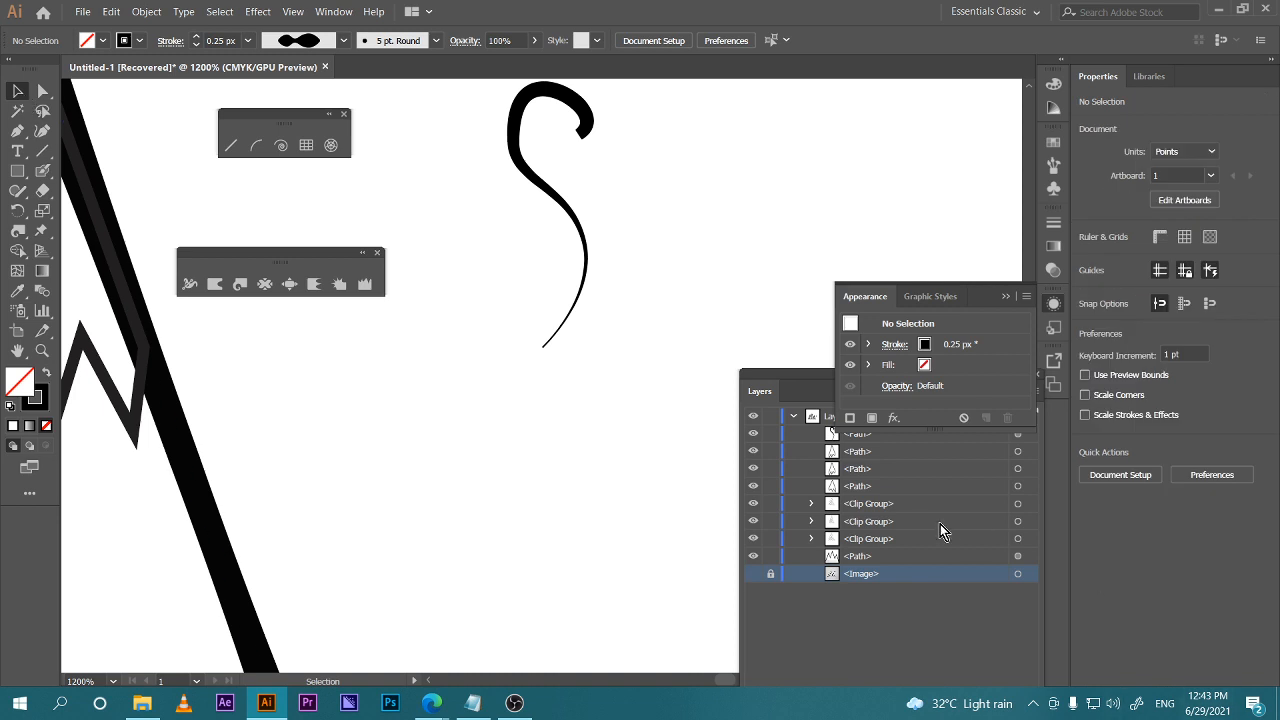
left_click(753, 573)
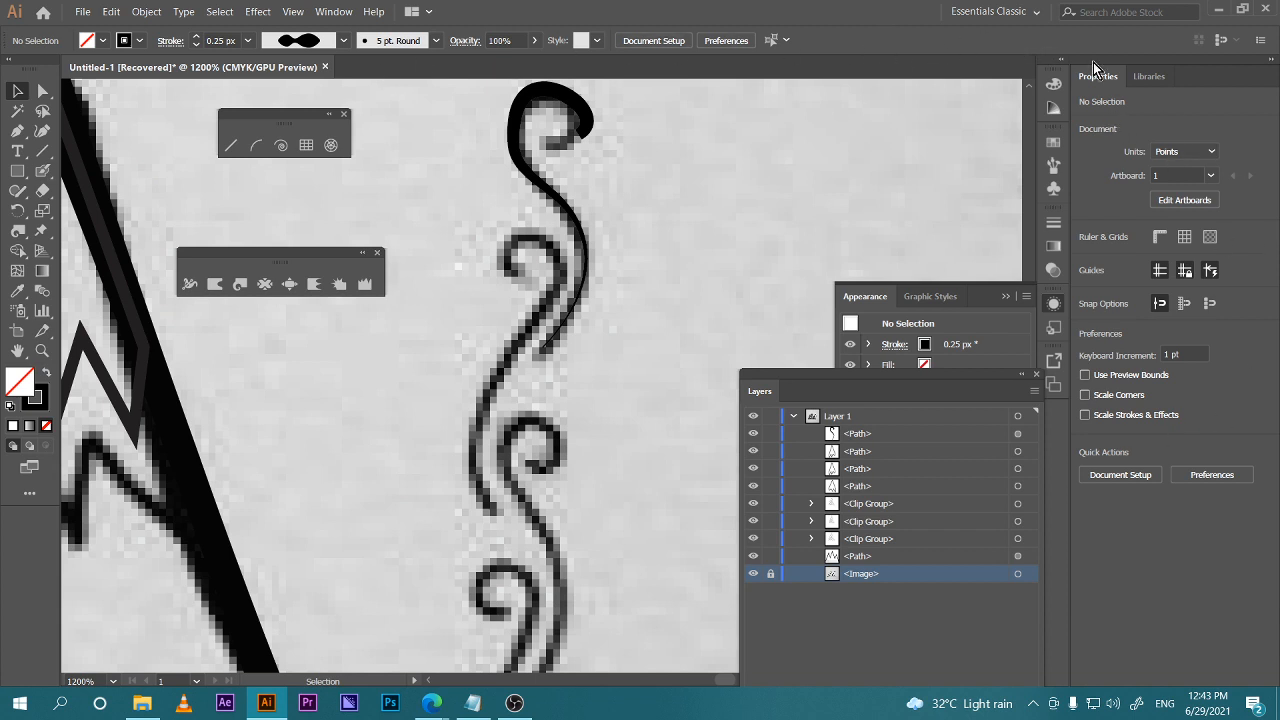
Show the list of available workspaces, keeping Essentials Classic
left_click(990, 11)
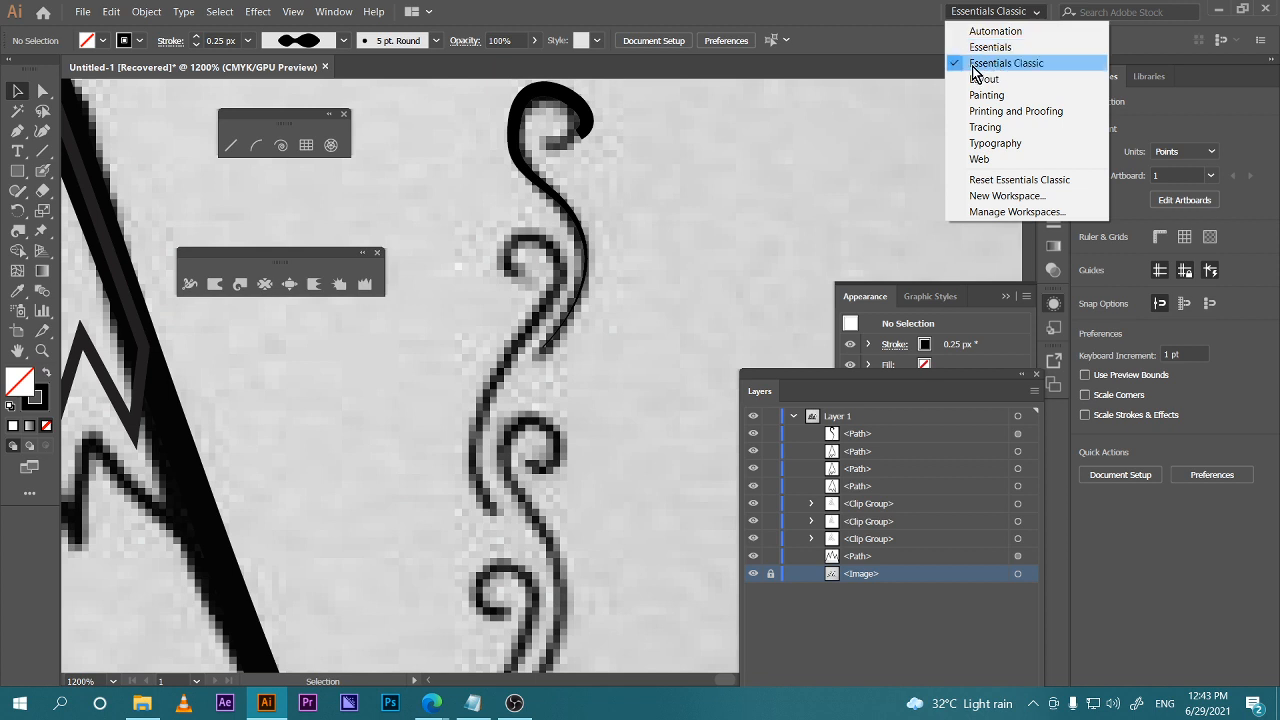
left_click(968, 14)
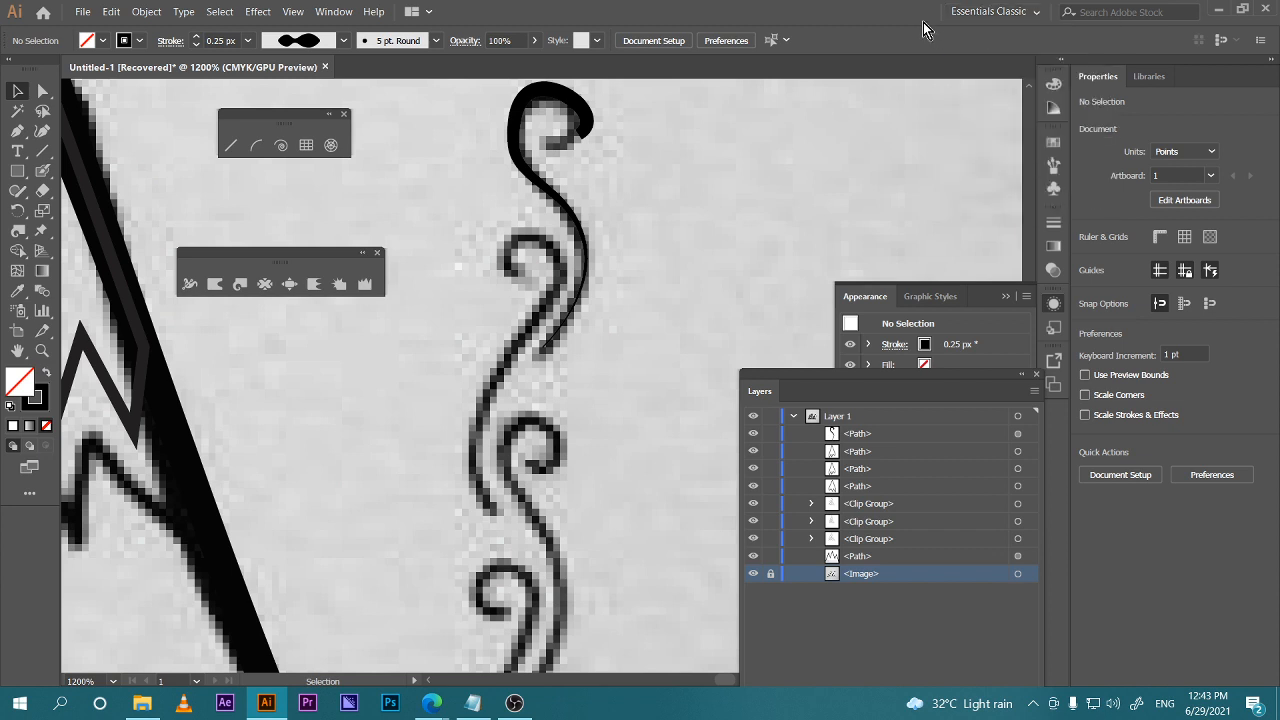
left_click(1033, 14)
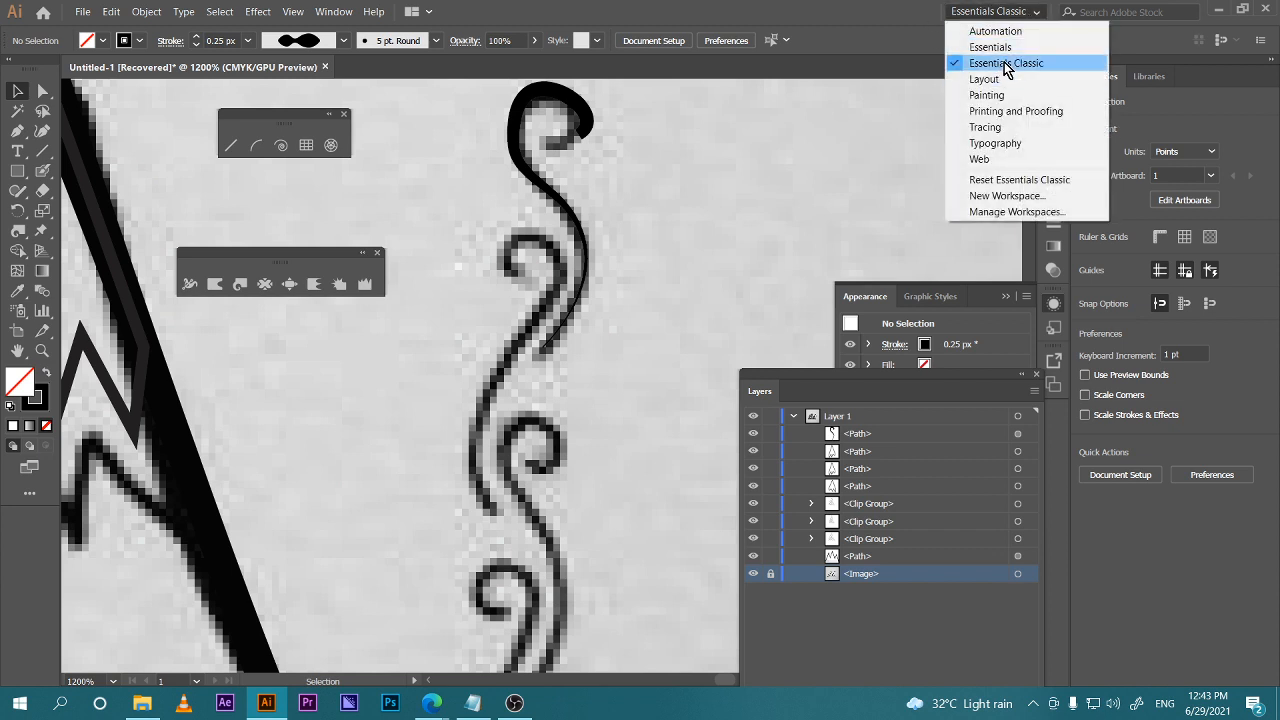
left_click(836, 32)
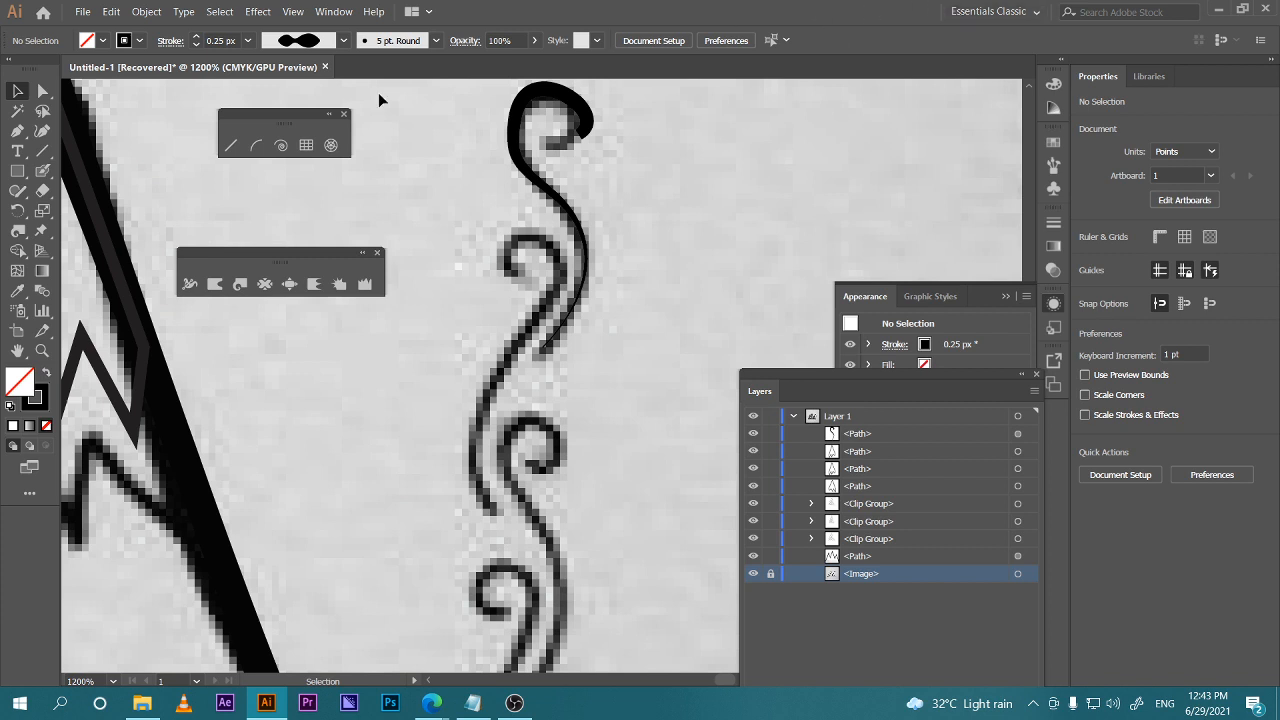
Look through the list of panels that can be shown, collapse the Appearance panel, and dismiss the application window options
left_click(333, 12)
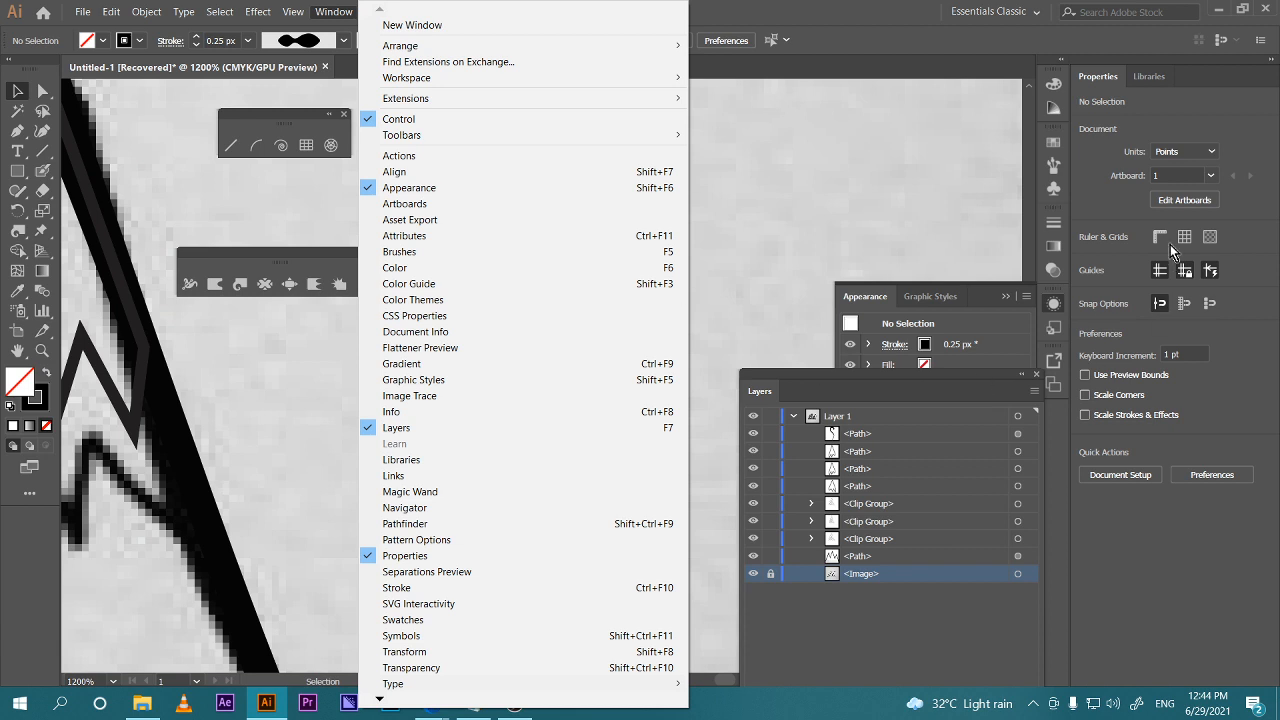
left_click(1058, 320)
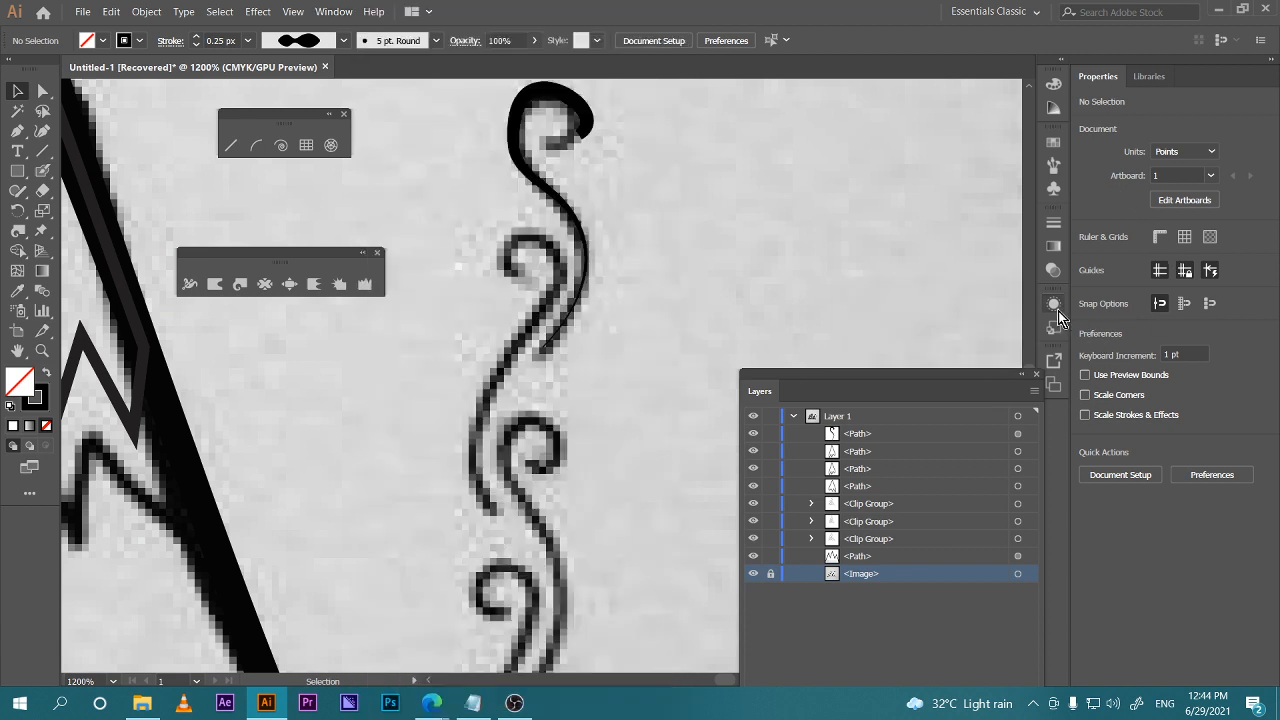
left_click(330, 12)
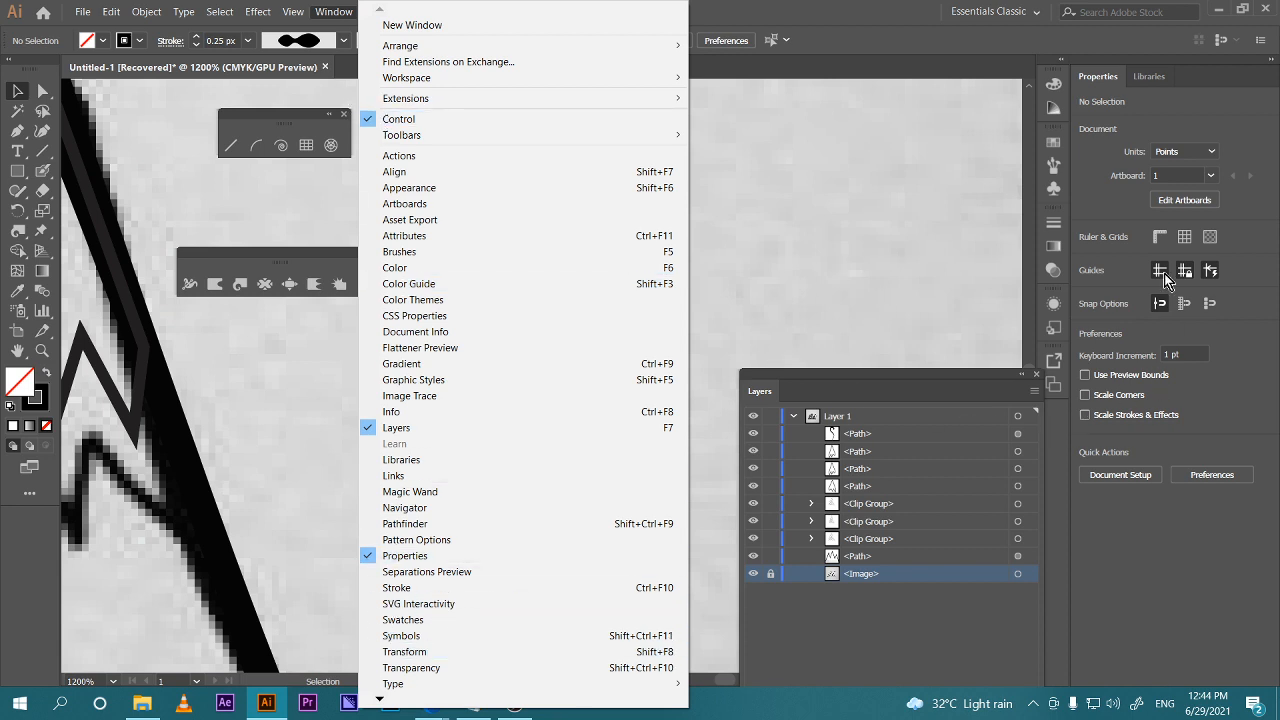
left_click(842, 20)
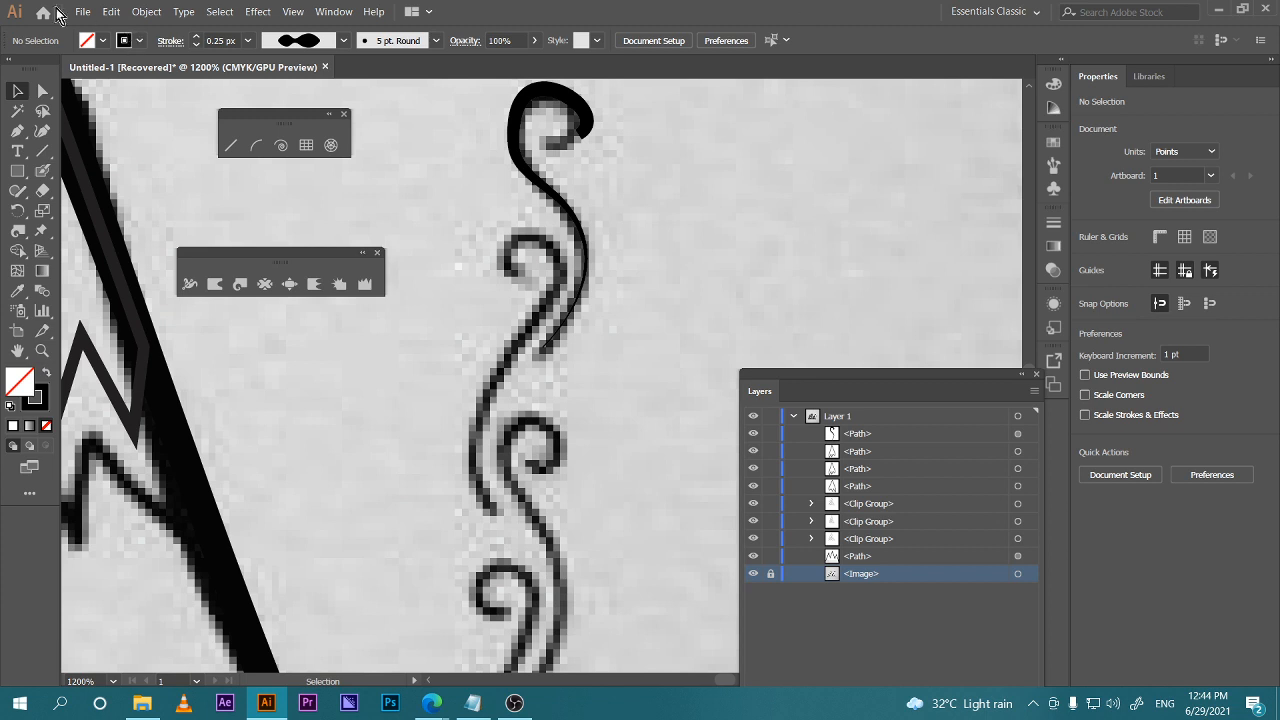
left_click(14, 13)
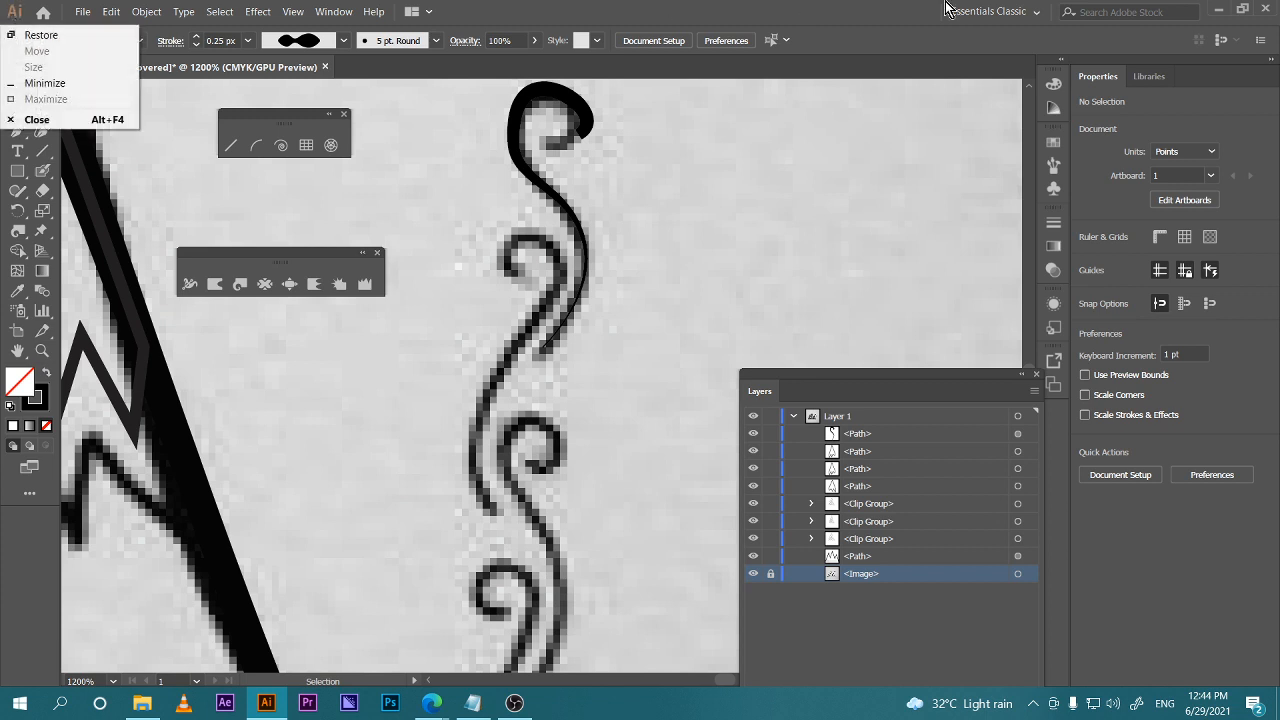
left_click(896, 12)
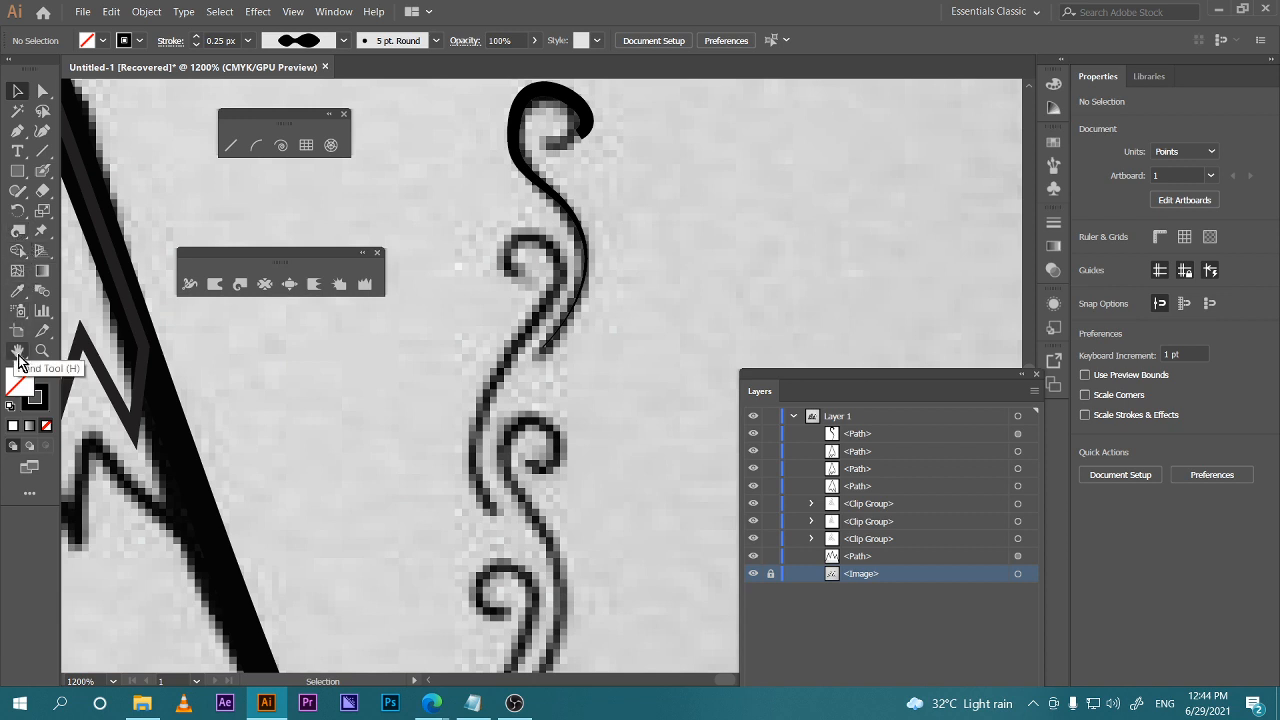
Trace the second smoke curl from its hooked upper end down to its lower tail with the Pen tool
left_click(17, 130)
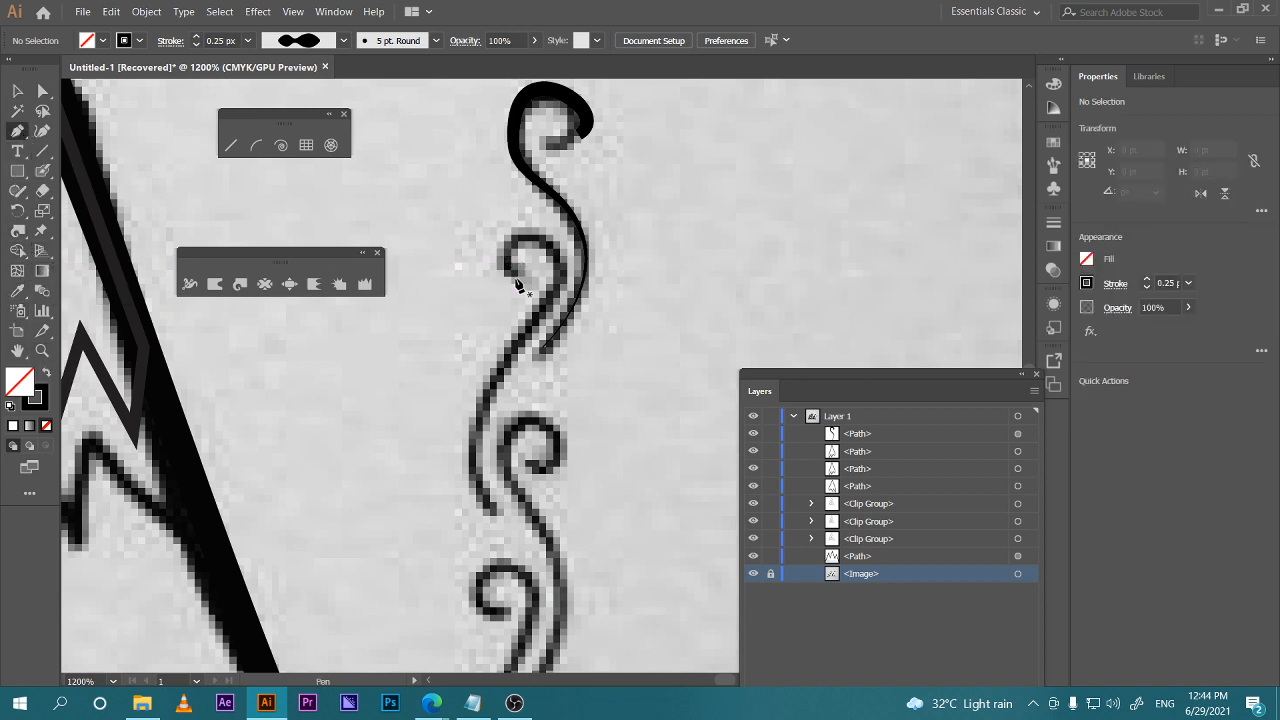
left_click_drag(512, 244, 558, 270)
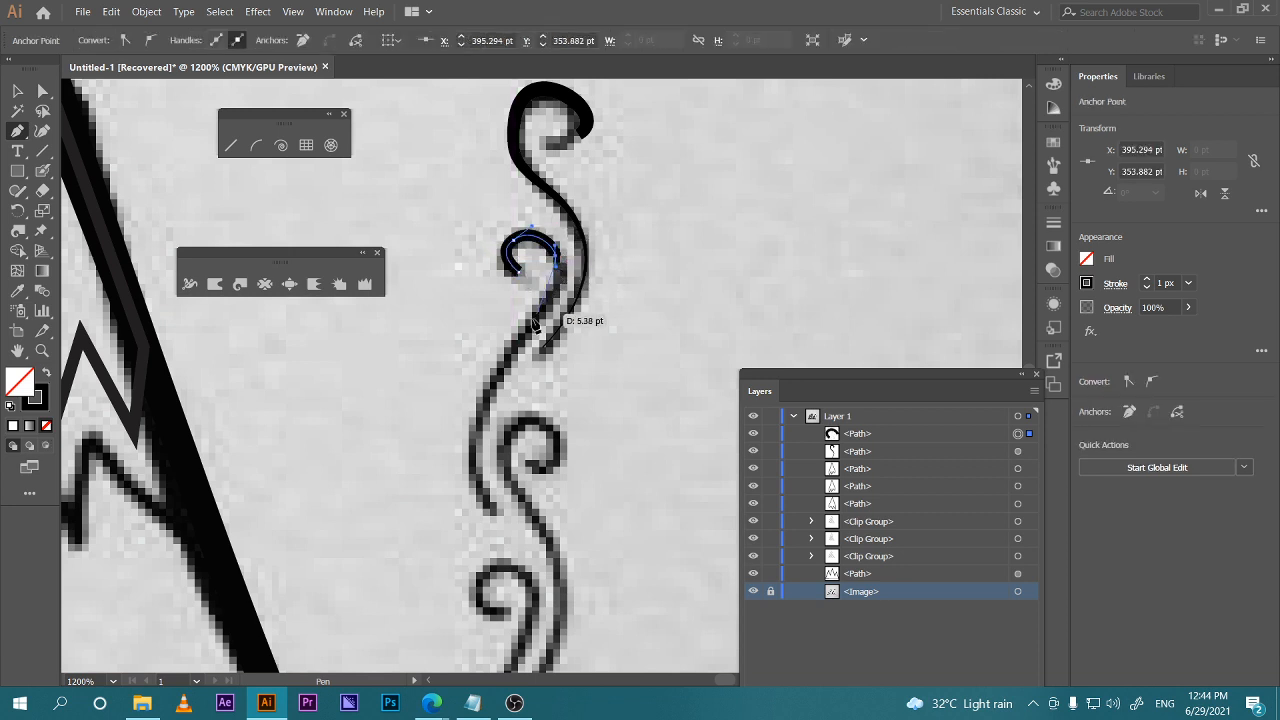
left_click_drag(478, 400, 483, 492)
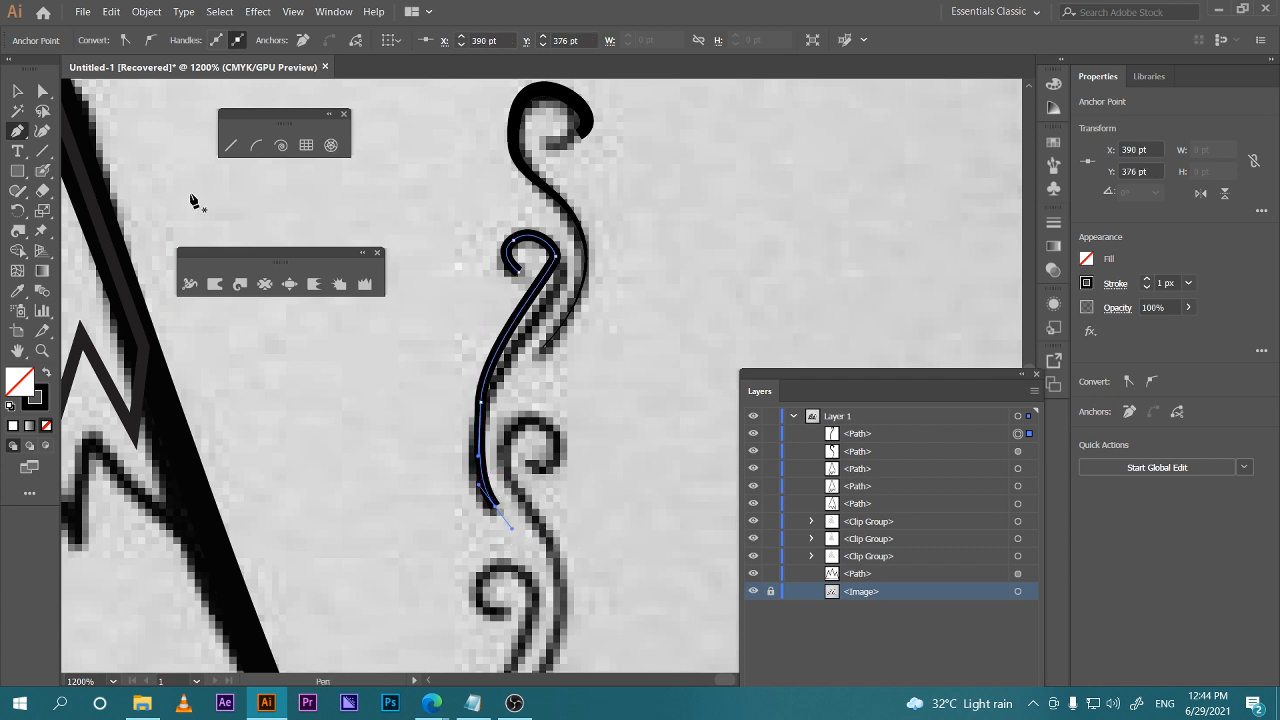
Check the Google Meet chat for participants' feedback, and return to Illustrator
mouse_move(431, 703)
left_click(380, 647)
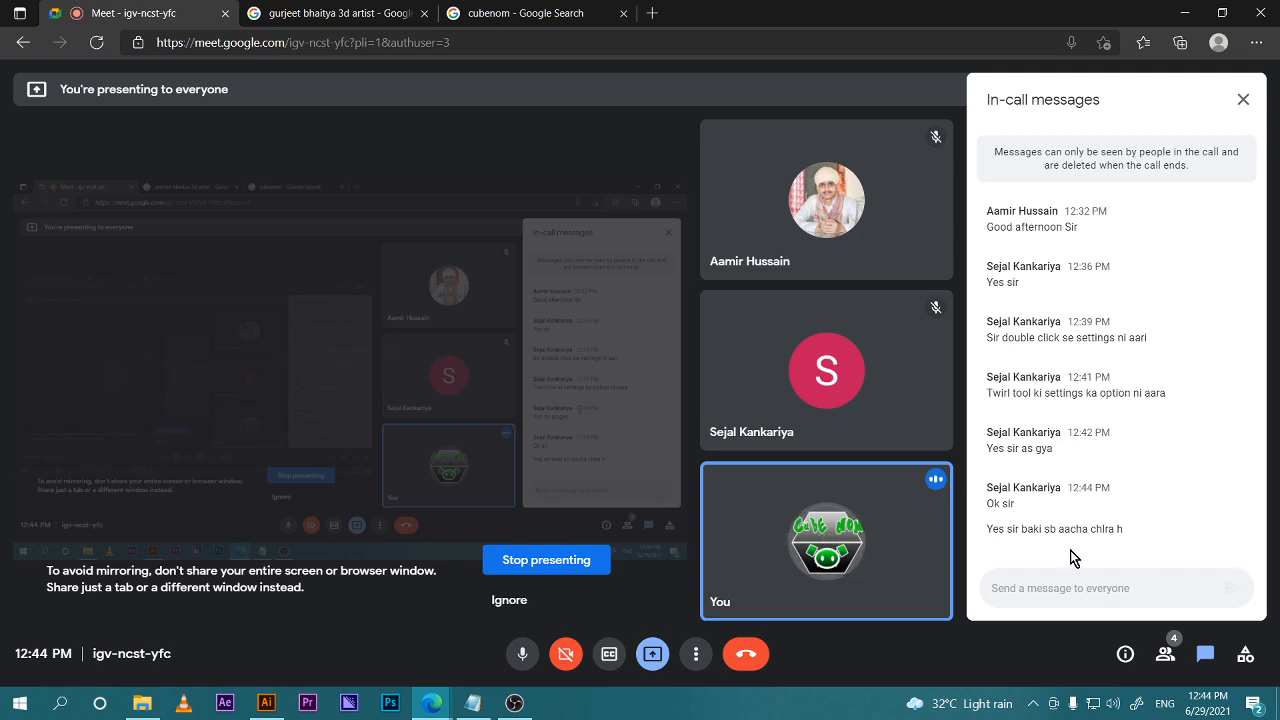
left_click(266, 703)
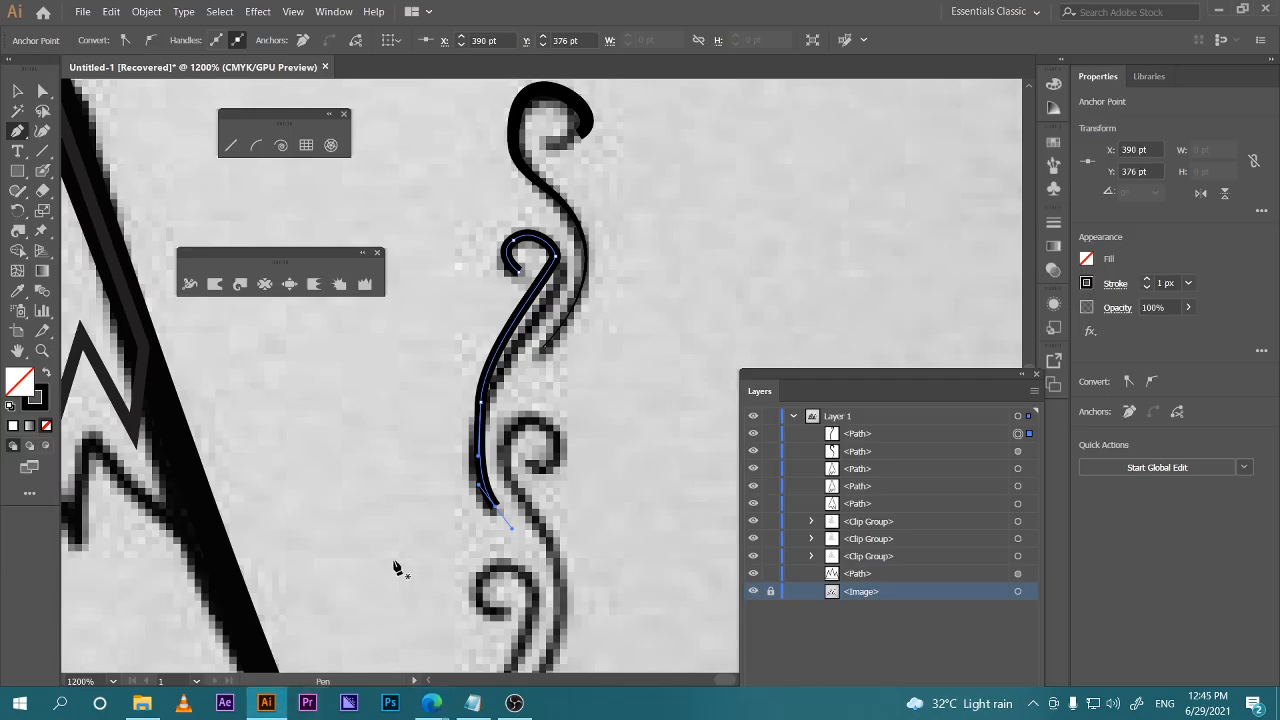
Recheck the Google Meet chat, close the two Google search tabs in the browser, and return to Illustrator
left_click(431, 703)
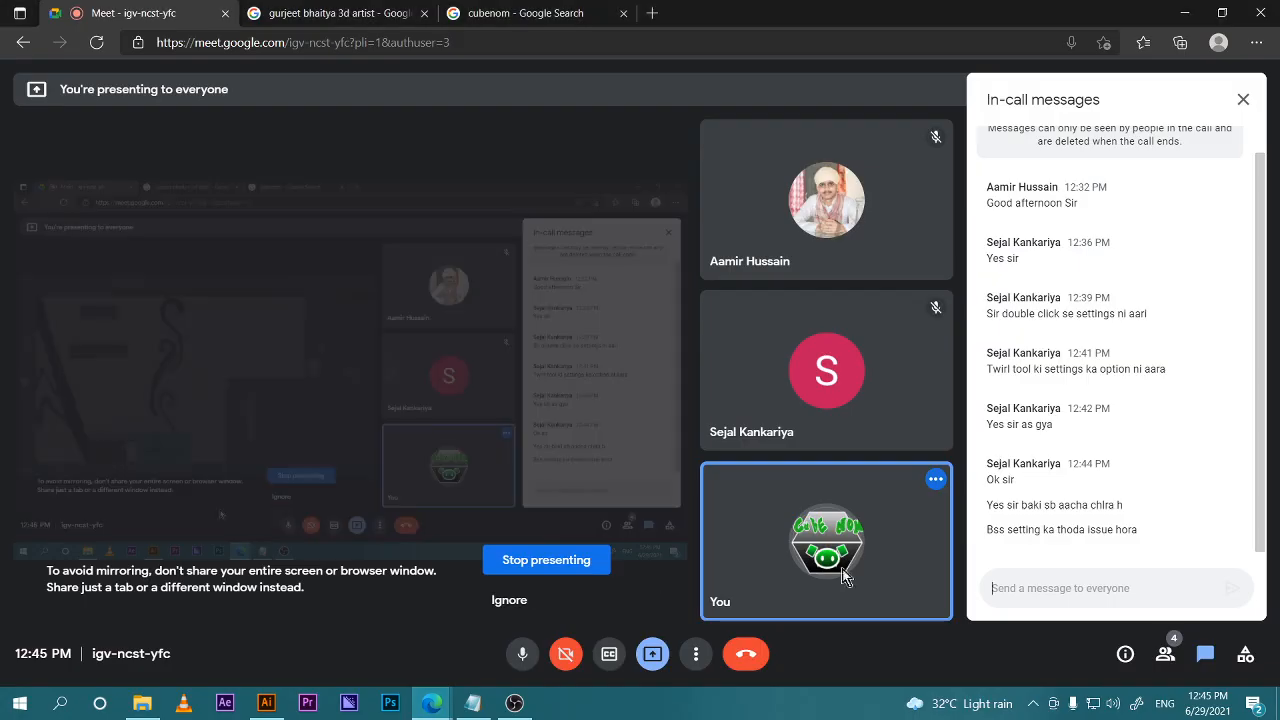
left_click(1115, 566)
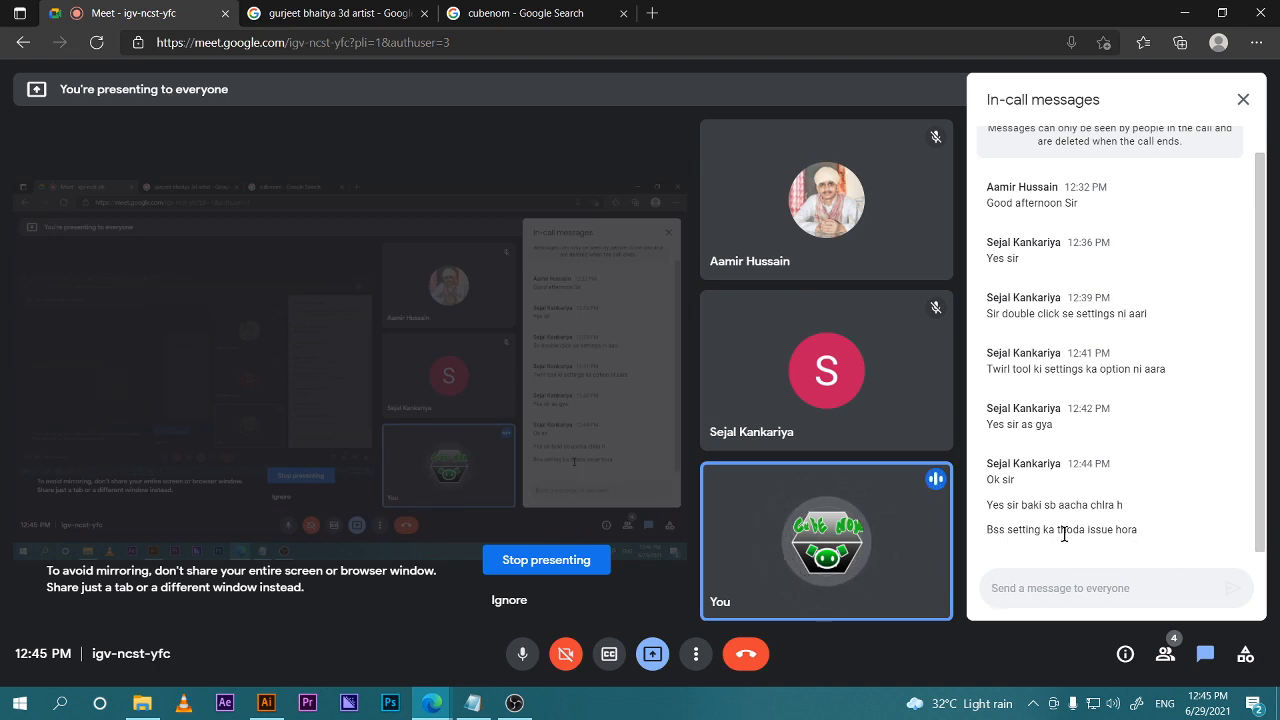
left_click(423, 13)
left_click(423, 13)
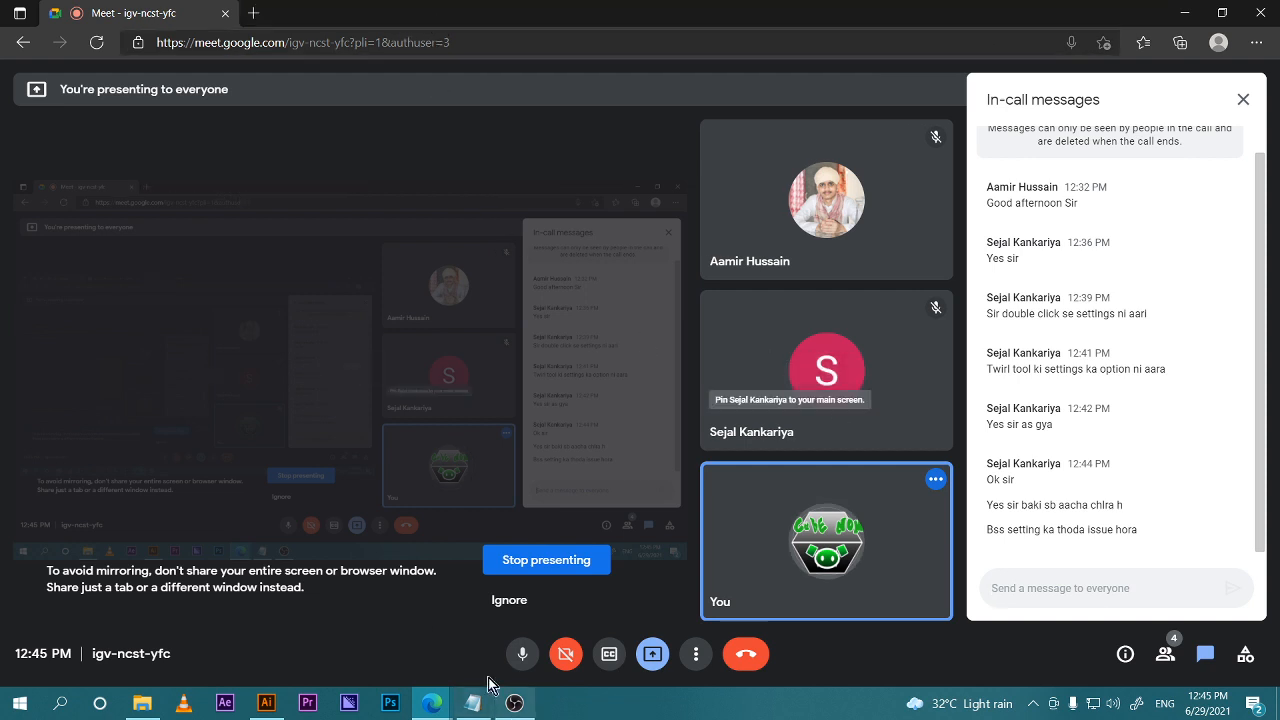
left_click(265, 705)
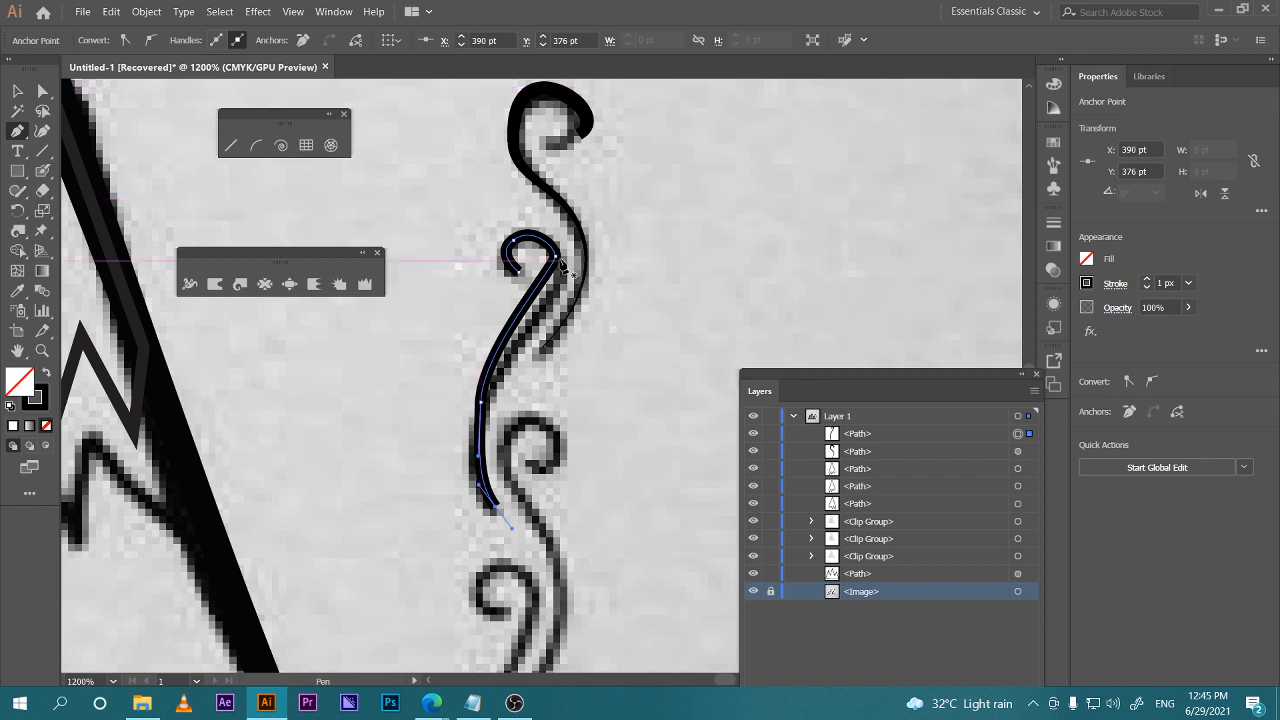
Smooth the corner anchor of the second traced smoke curl and reposition the anchor on its upper hook
key("ctrl")
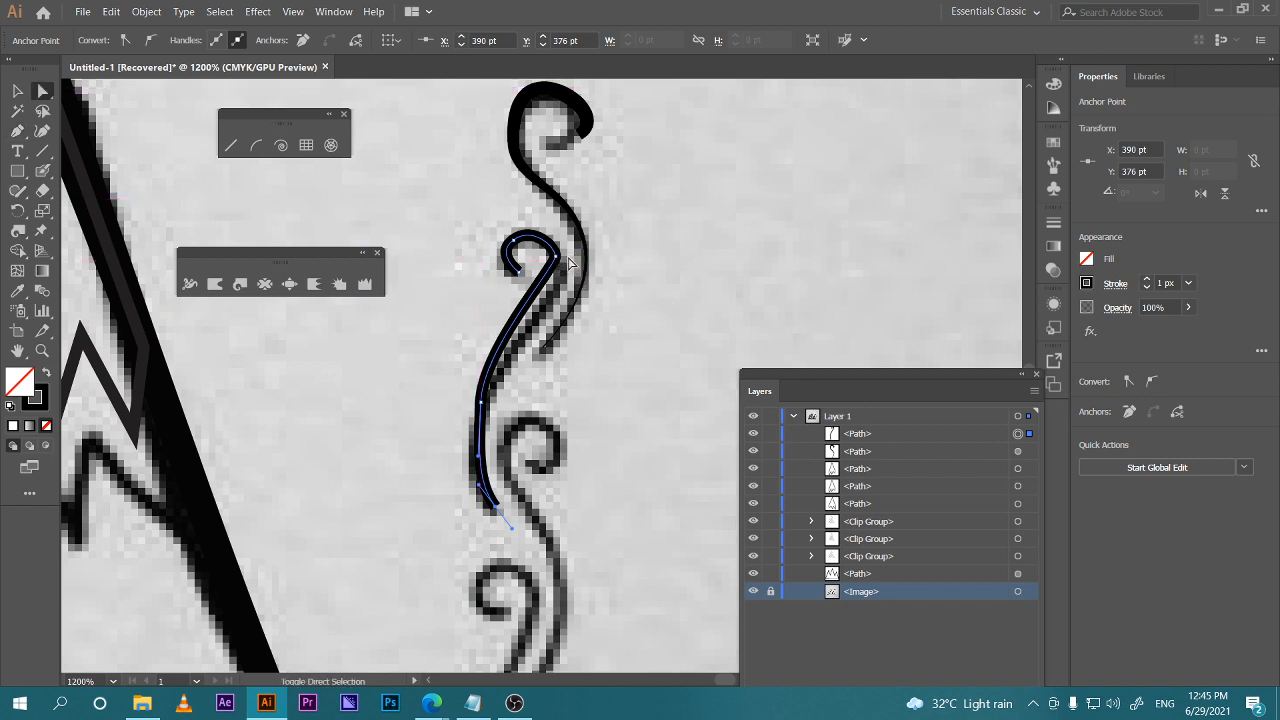
key("alt")
left_click_drag(555, 256, 555, 296)
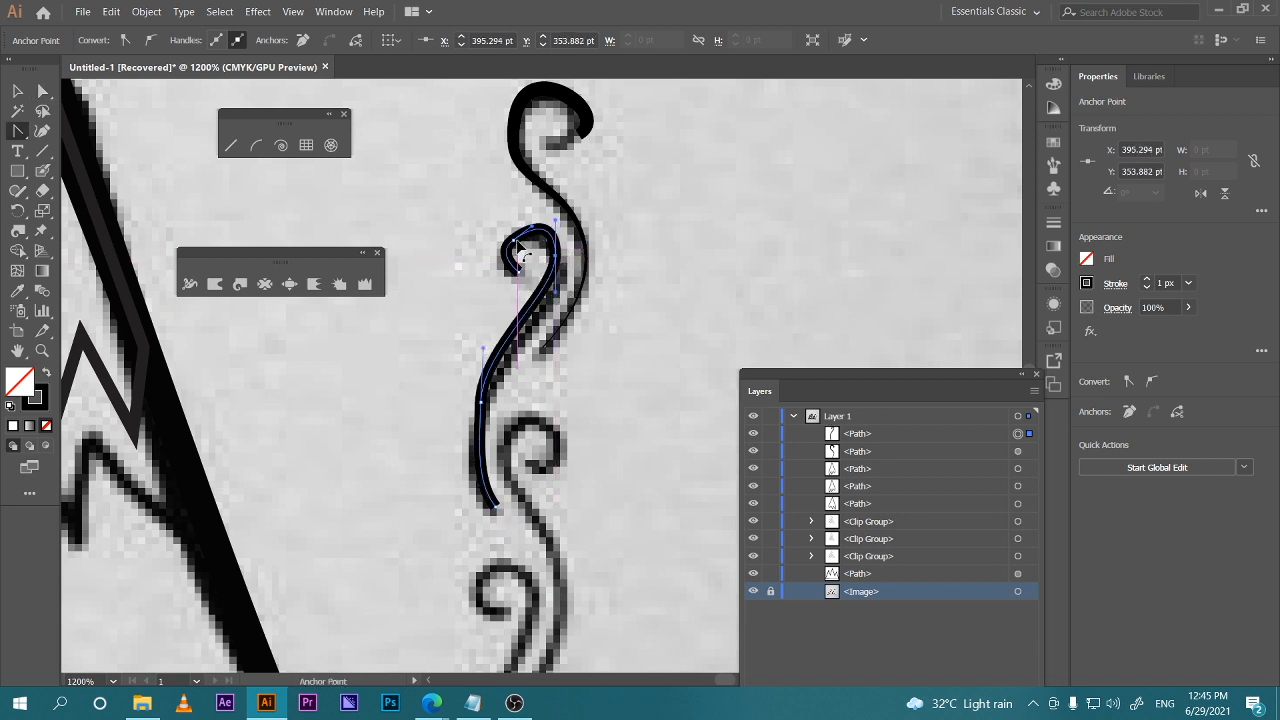
key("ctrl")
left_click(513, 243)
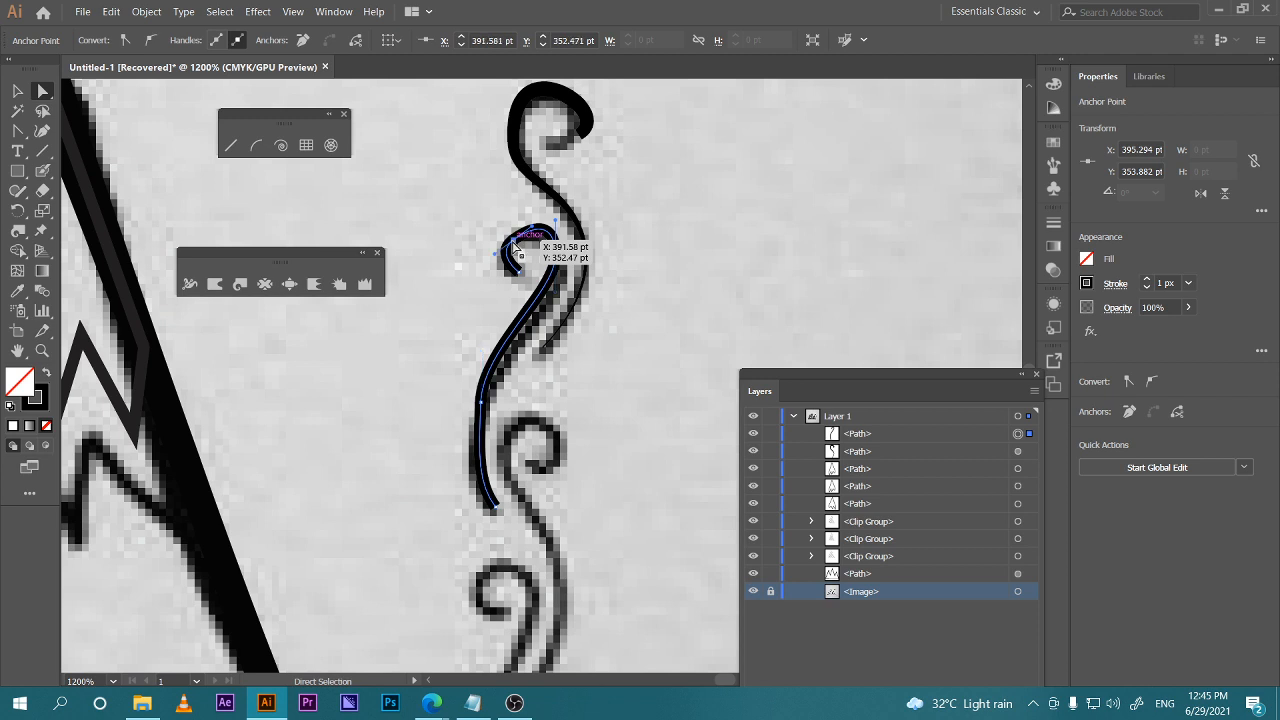
left_click_drag(513, 243, 508, 238)
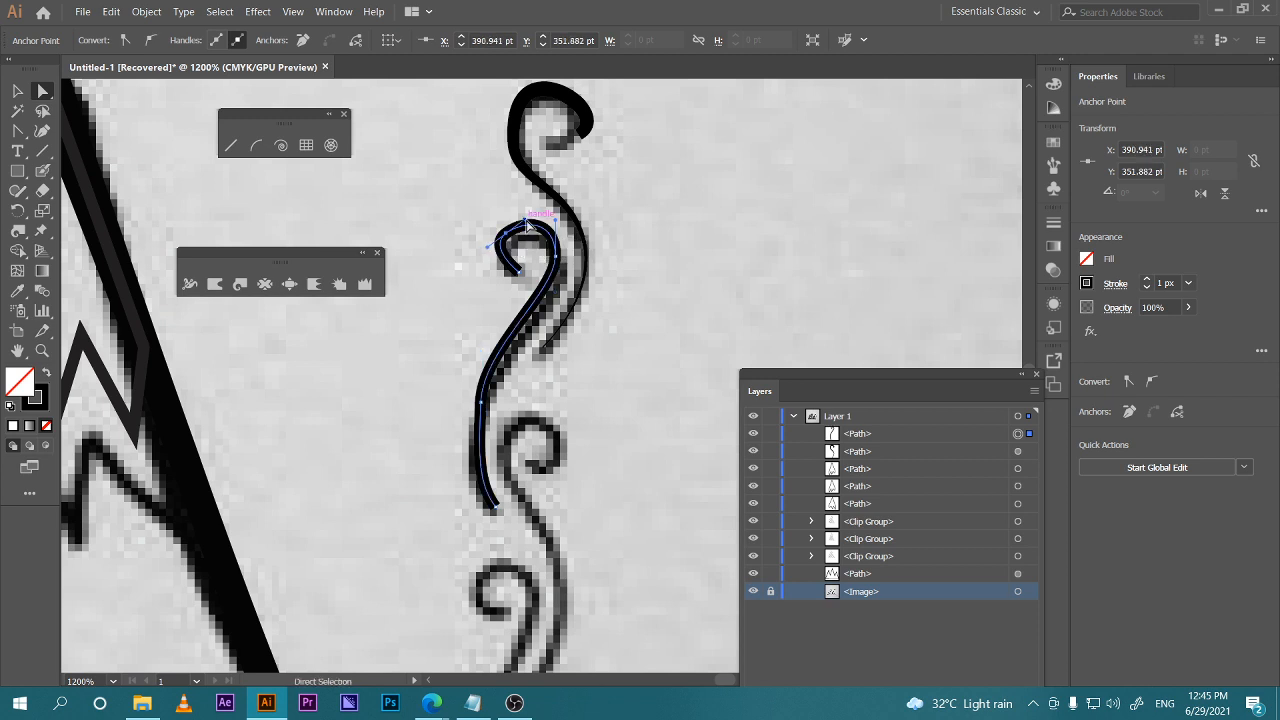
Delete the traced path of the second smoke curl
left_click_drag(544, 373, 517, 440)
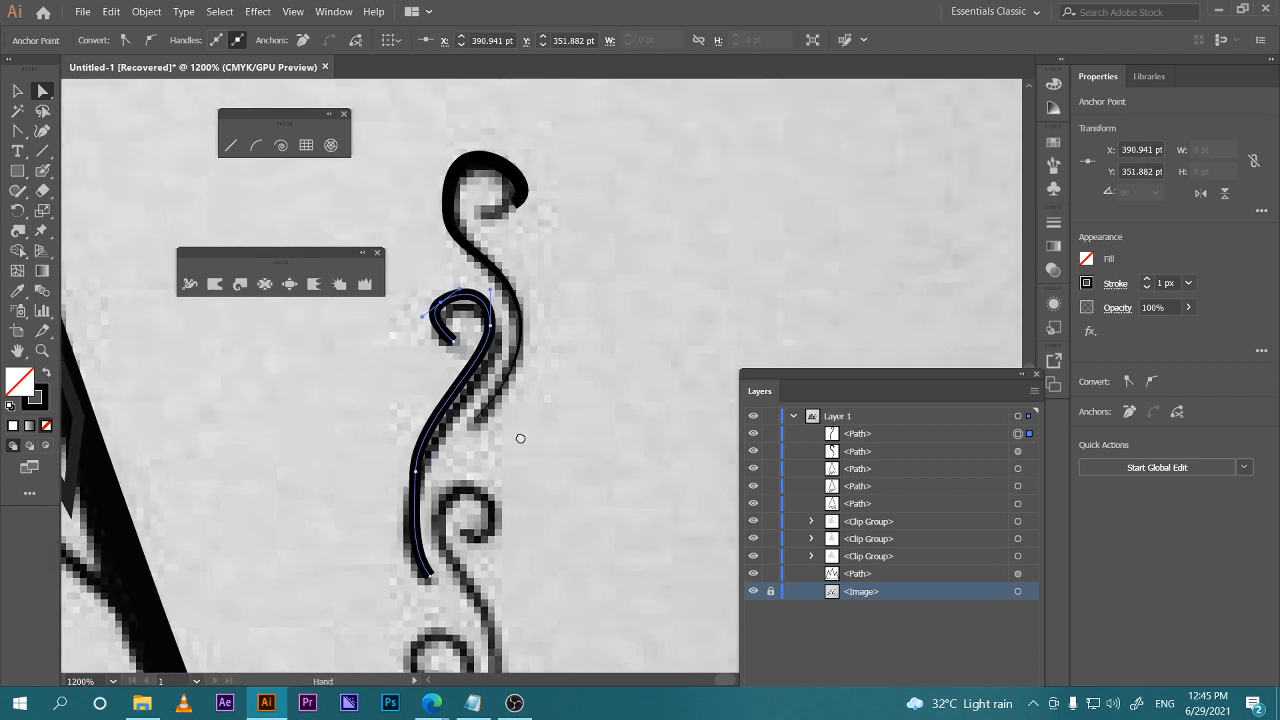
key("Delete")
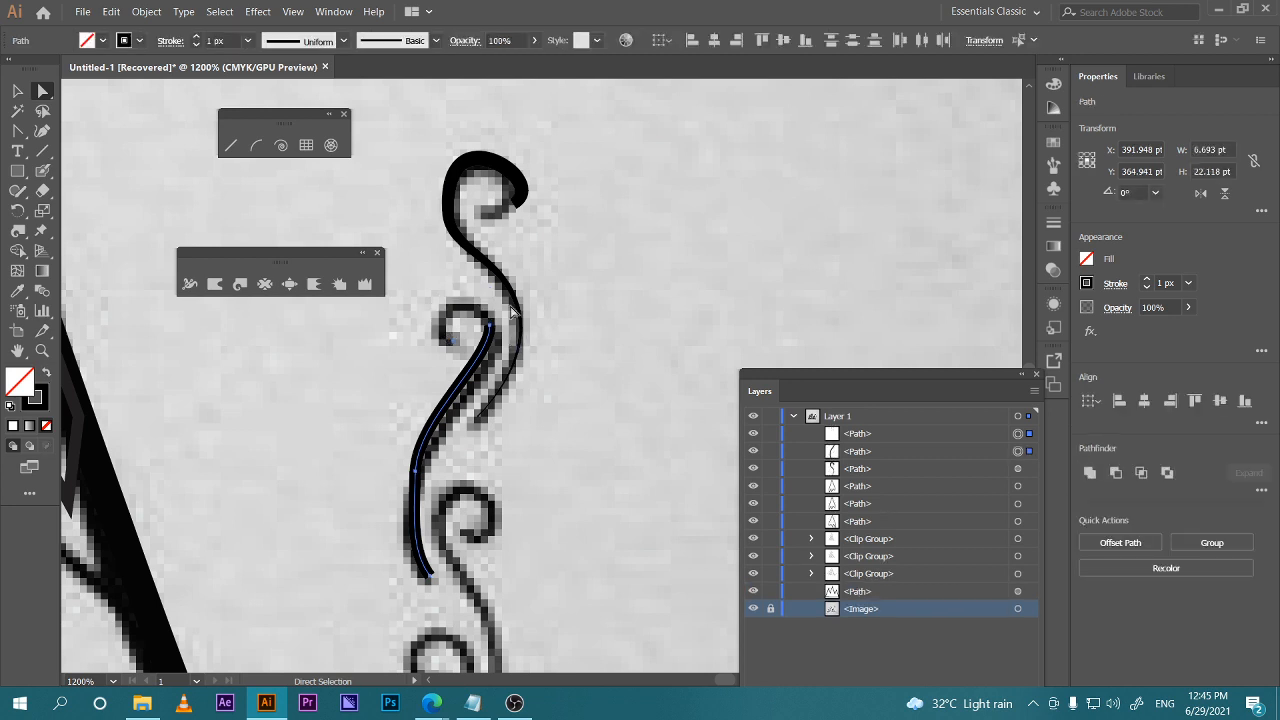
left_click(17, 91)
left_click(453, 432)
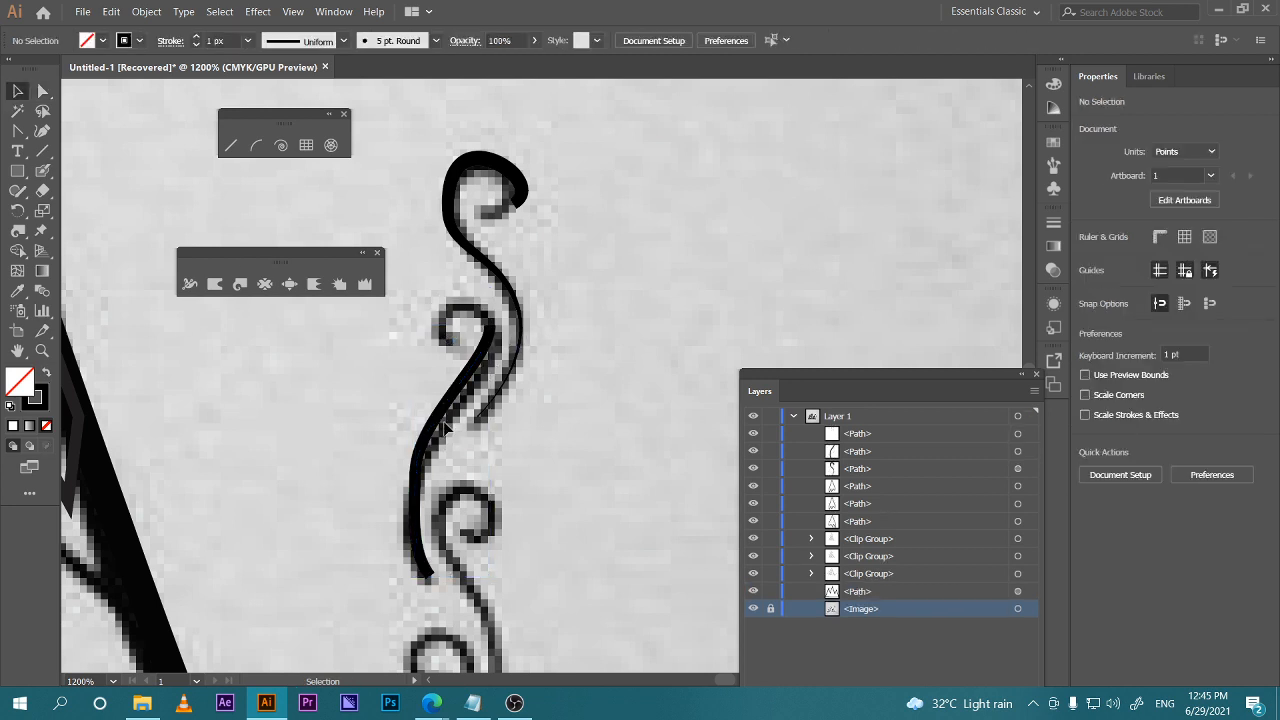
left_click(445, 428)
key("Delete")
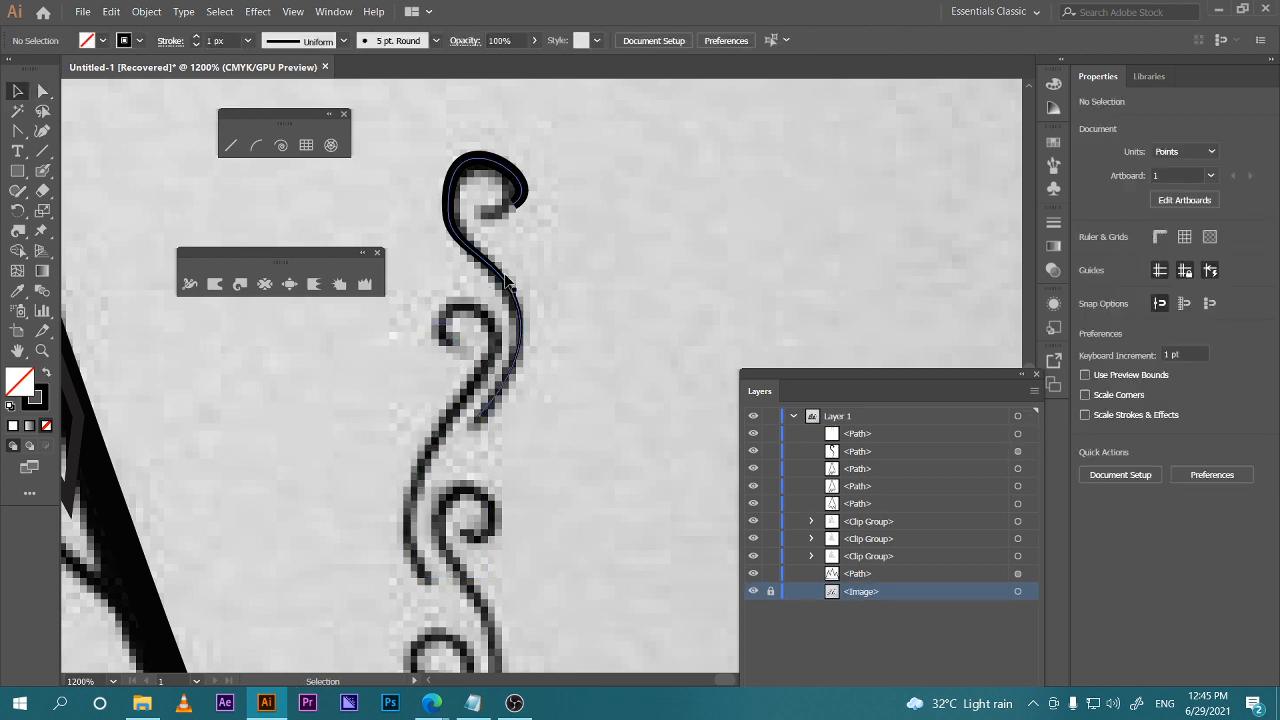
Duplicate the first smoke curl, reflect the copy across the vertical axis, and place it along the second smoke curl
left_click_drag(508, 285, 414, 422)
right_click(394, 384)
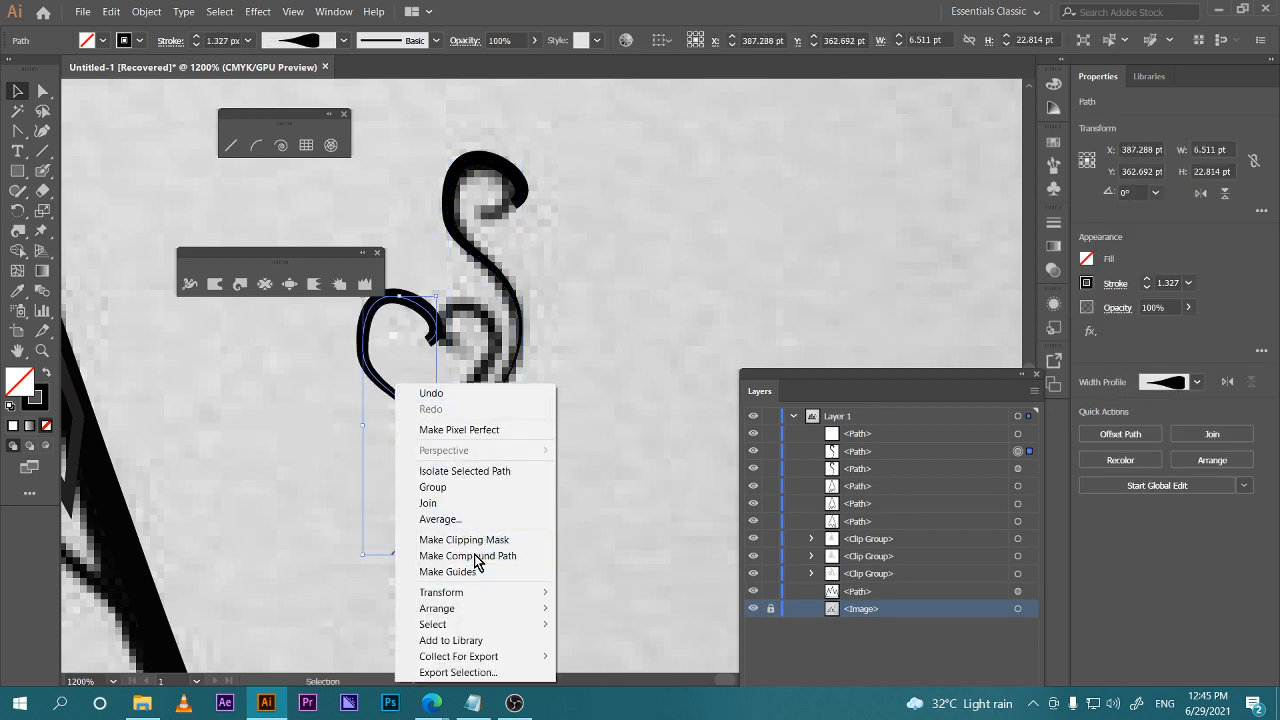
mouse_move(540, 594)
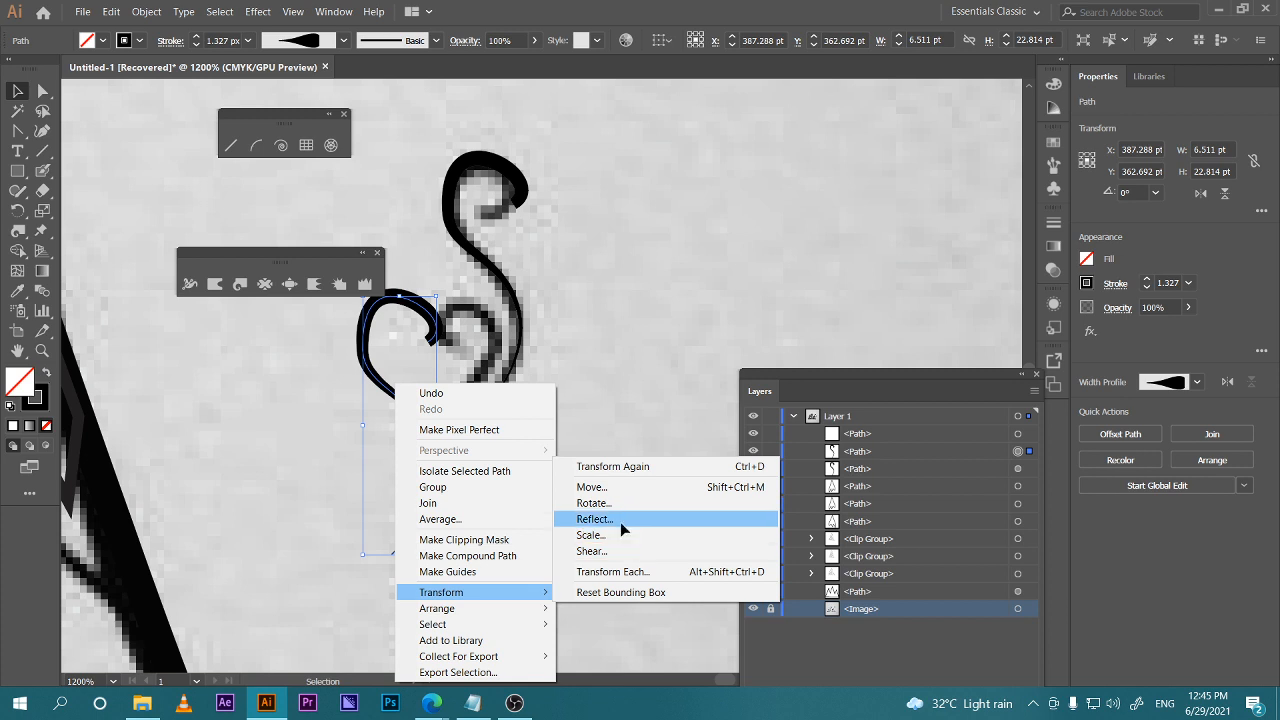
left_click(594, 519)
left_click(805, 495)
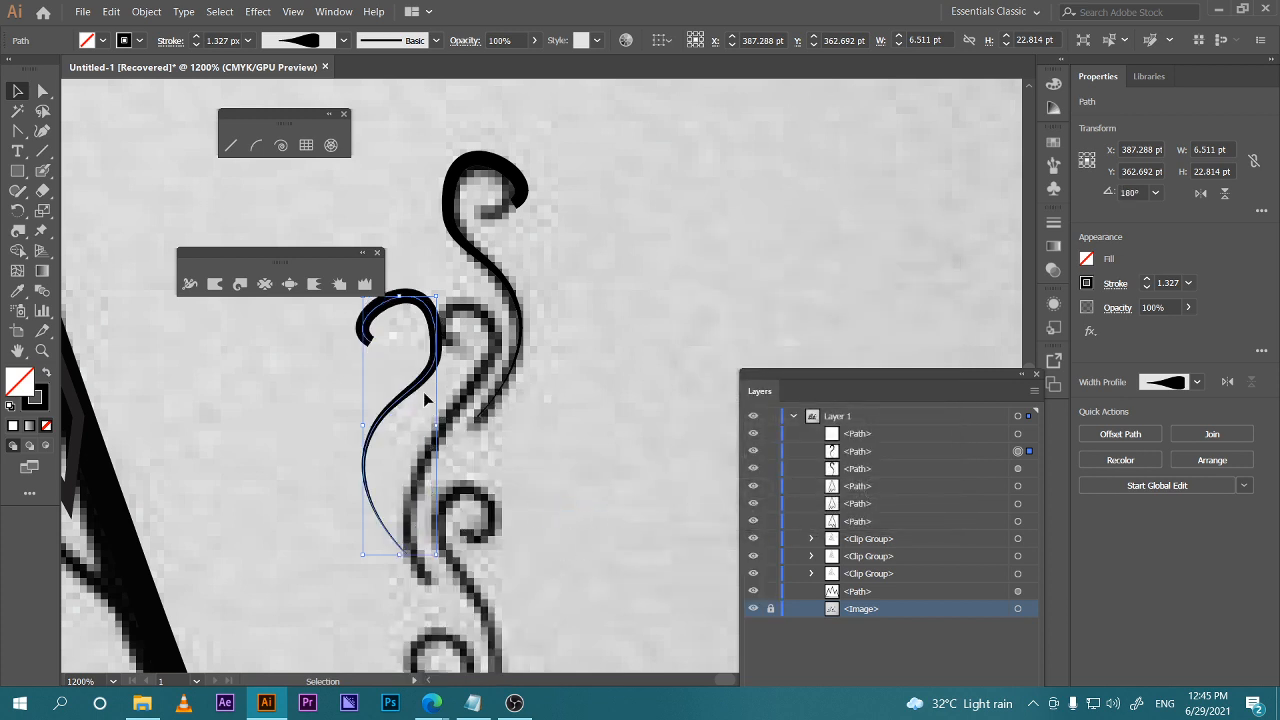
left_click_drag(425, 400, 458, 421)
Duplicate the mirrored curl, reflect the copy across the vertical axis, and fit it to the third smoke curl at about 4.9 by 21.2 pt
left_click_drag(551, 514, 534, 343)
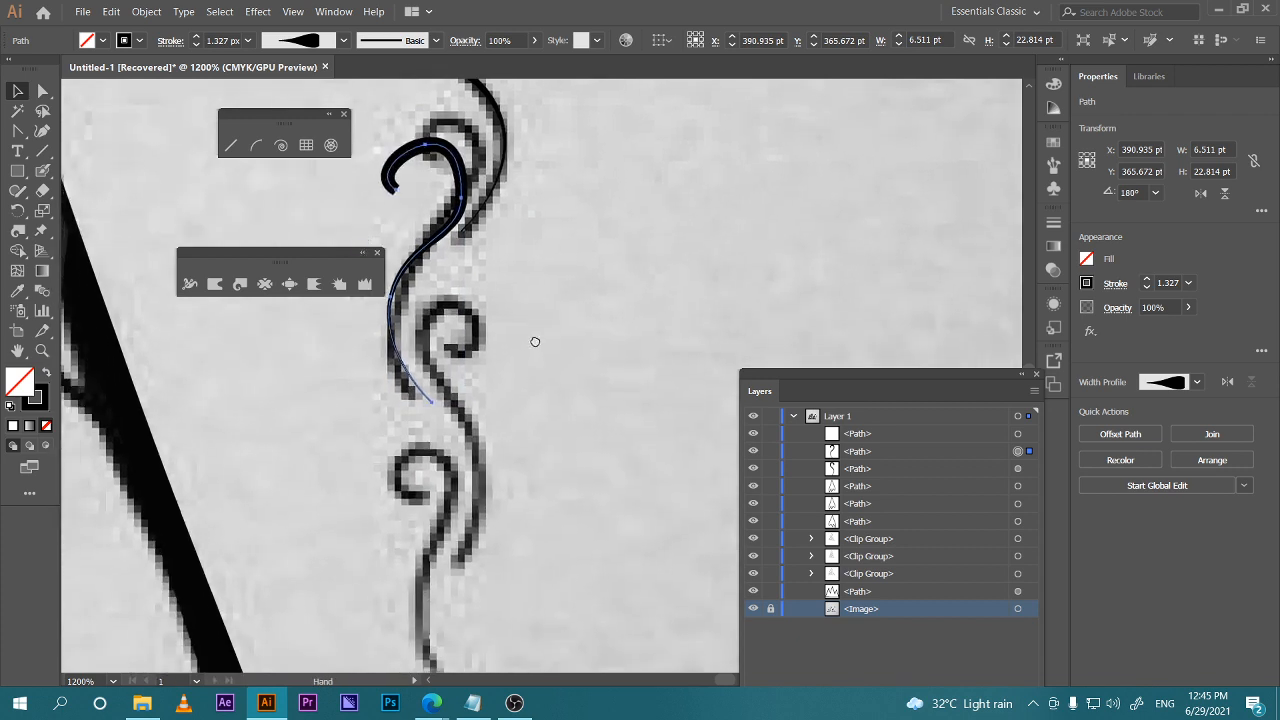
left_click_drag(413, 270, 475, 436)
right_click(499, 387)
mouse_move(606, 600)
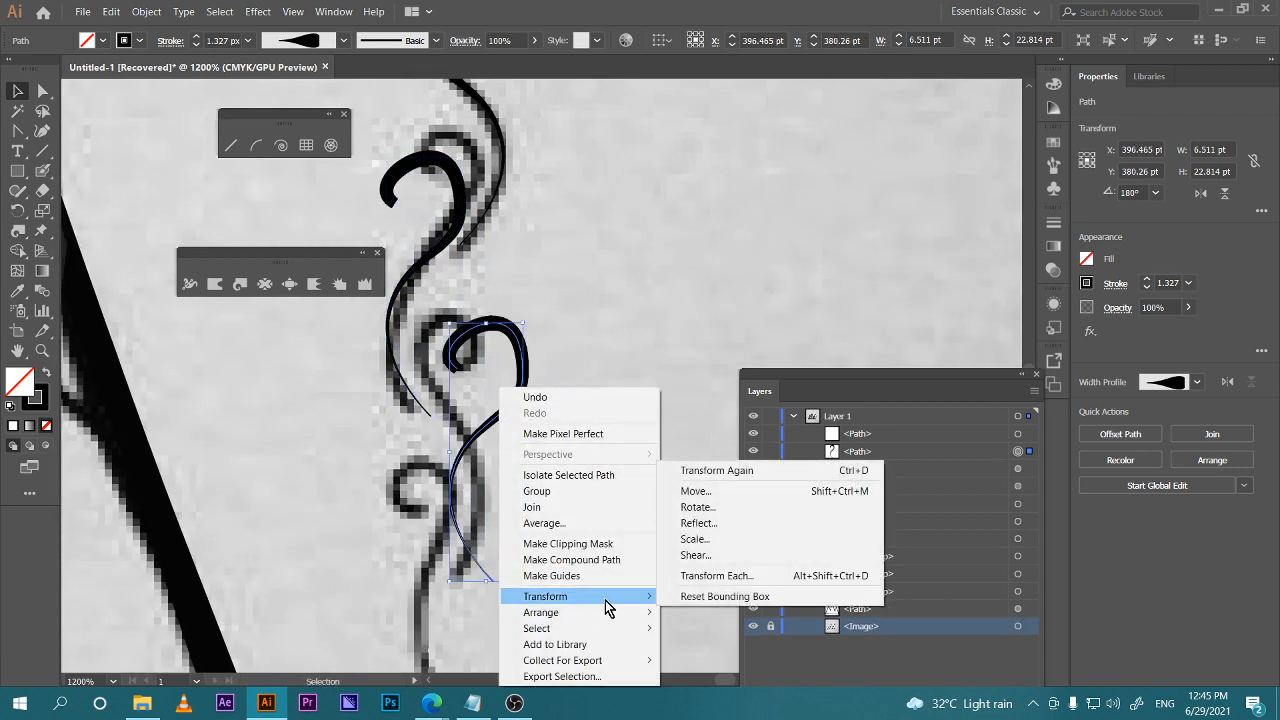
left_click(733, 523)
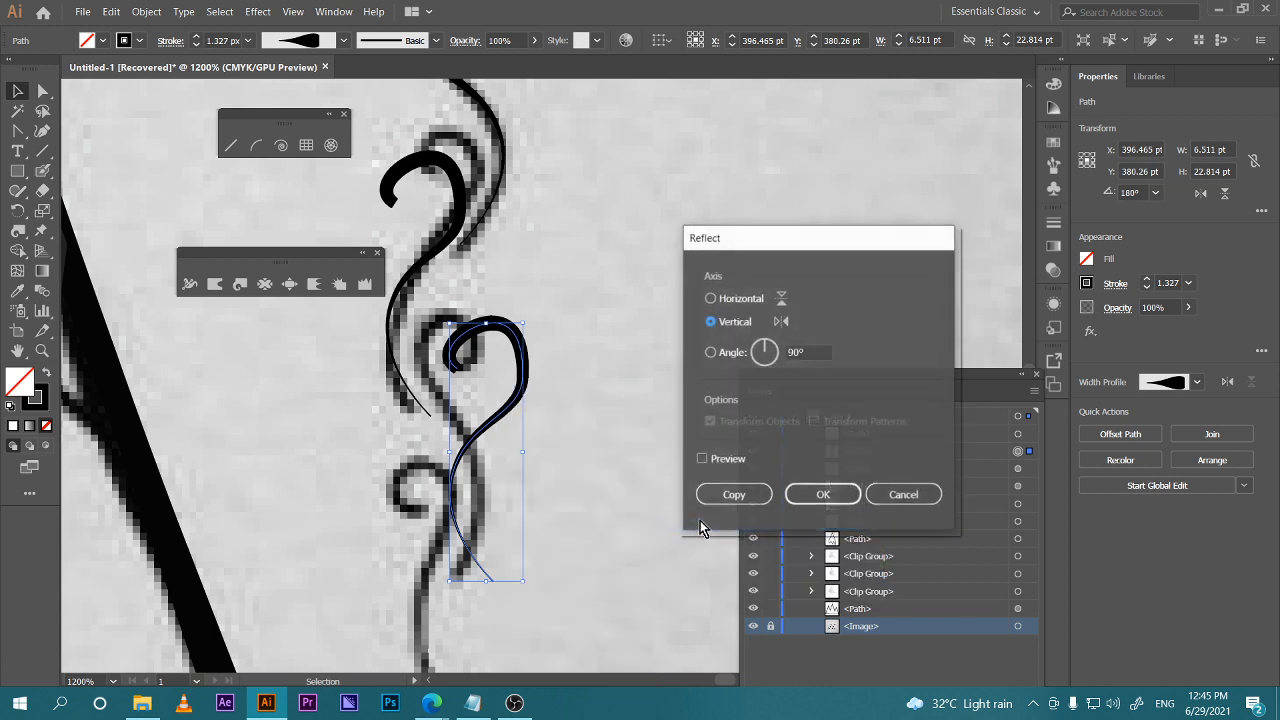
left_click(834, 499)
mouse_move(487, 424)
left_mouse_down()
mouse_move(461, 434)
mouse_move(502, 444)
mouse_move(480, 445)
left_mouse_up()
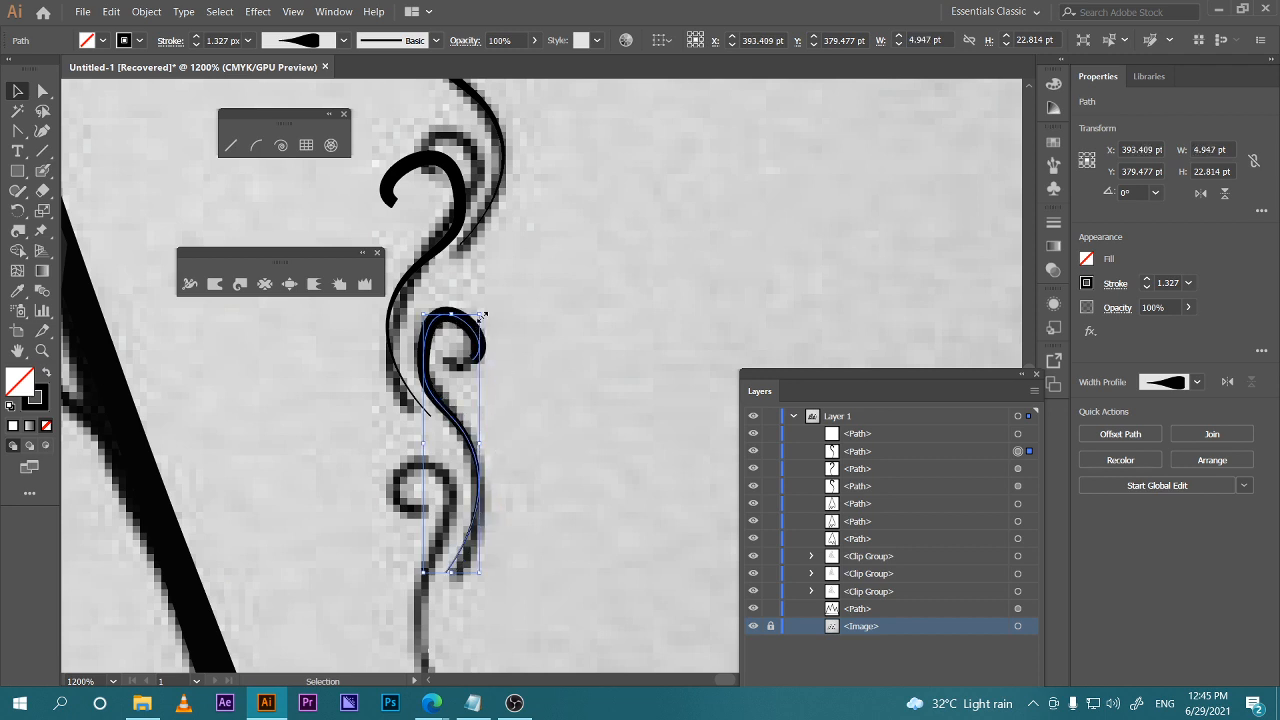
left_click_drag(480, 316, 481, 335)
left_click(527, 399)
Duplicate the third curl over the lowest smoke curl, reflect the copy across the vertical axis, and shift it into position
scroll(527, 399, "down", 3)
scroll(527, 399, "left", 2)
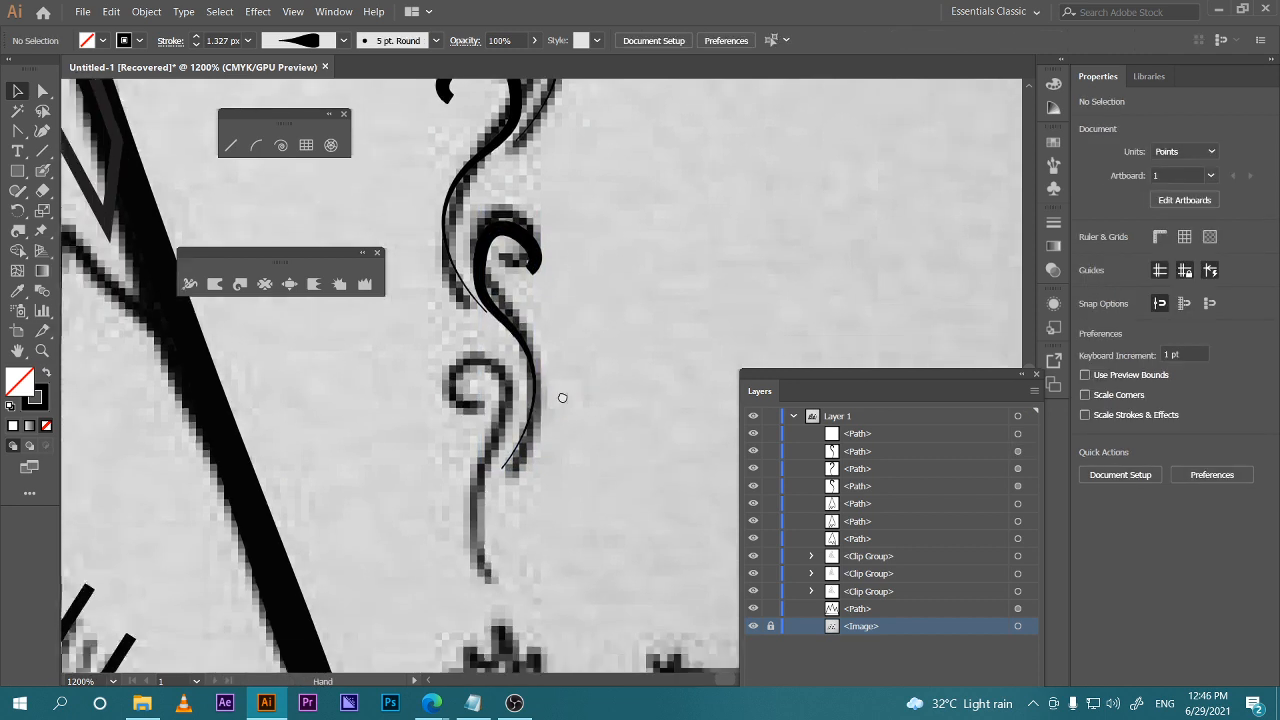
left_click_drag(561, 302, 531, 424)
right_click(531, 424)
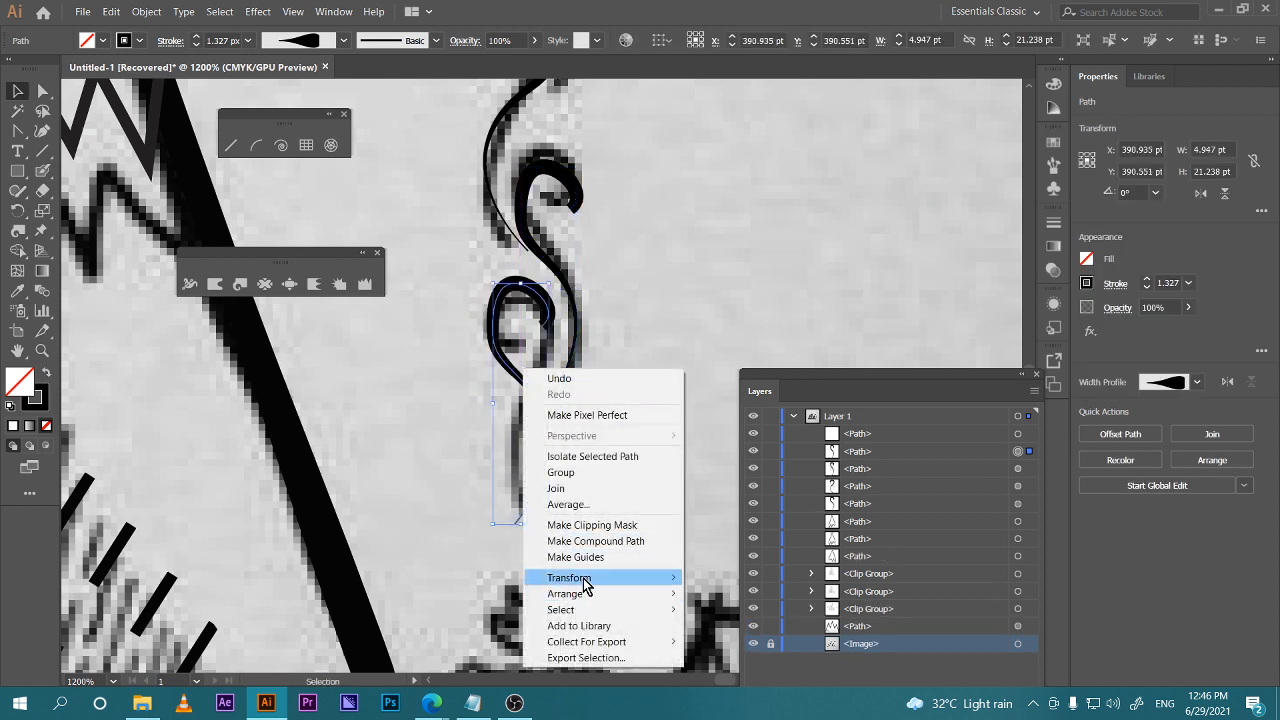
mouse_move(680, 580)
left_click(727, 636)
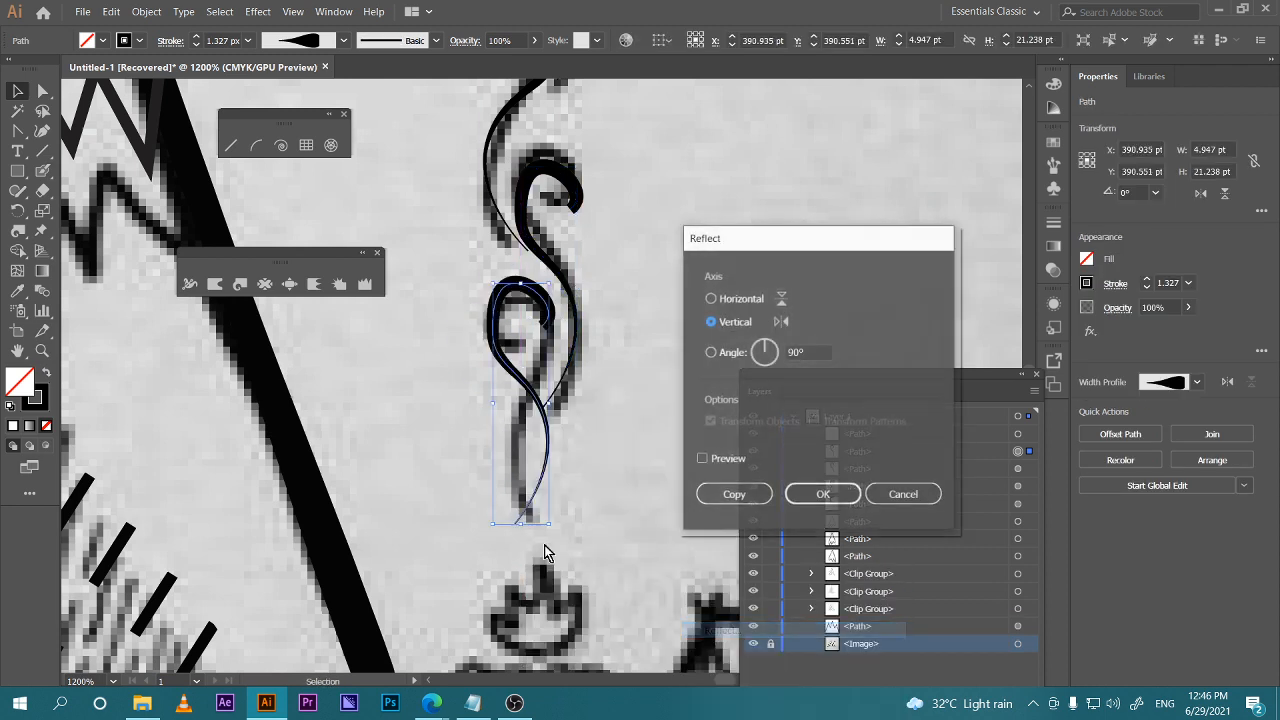
left_click(812, 493)
left_click_drag(537, 366, 545, 367)
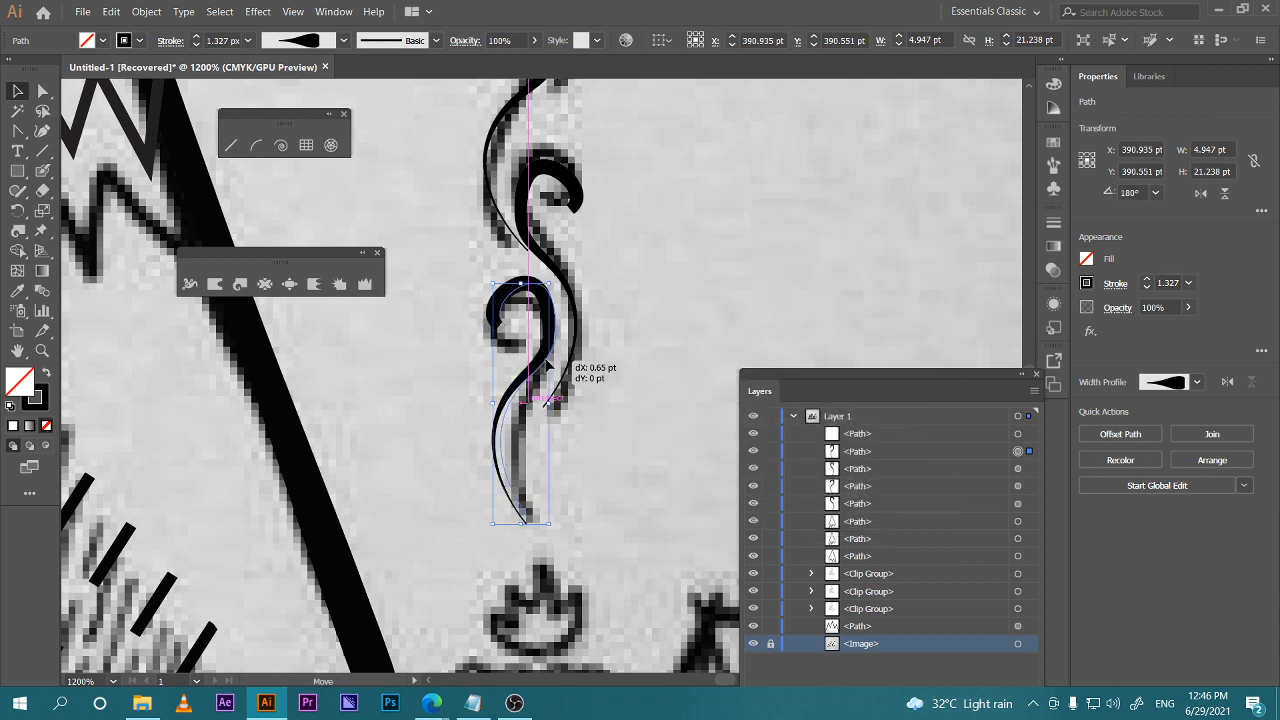
Shrink the lowest curl to about 4.1 by 20.2 pt, rotate it about 7°, and align it with the reference smoke
left_click_drag(500, 285, 533, 337)
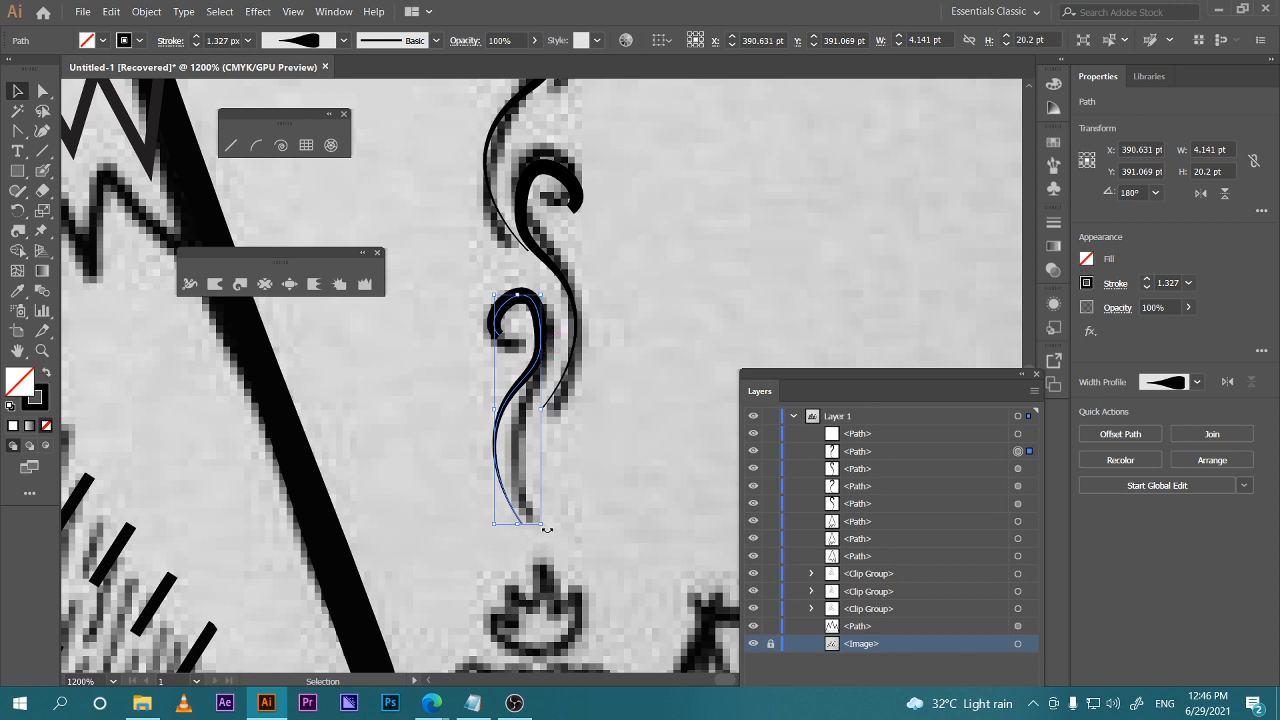
left_click_drag(547, 529, 563, 534)
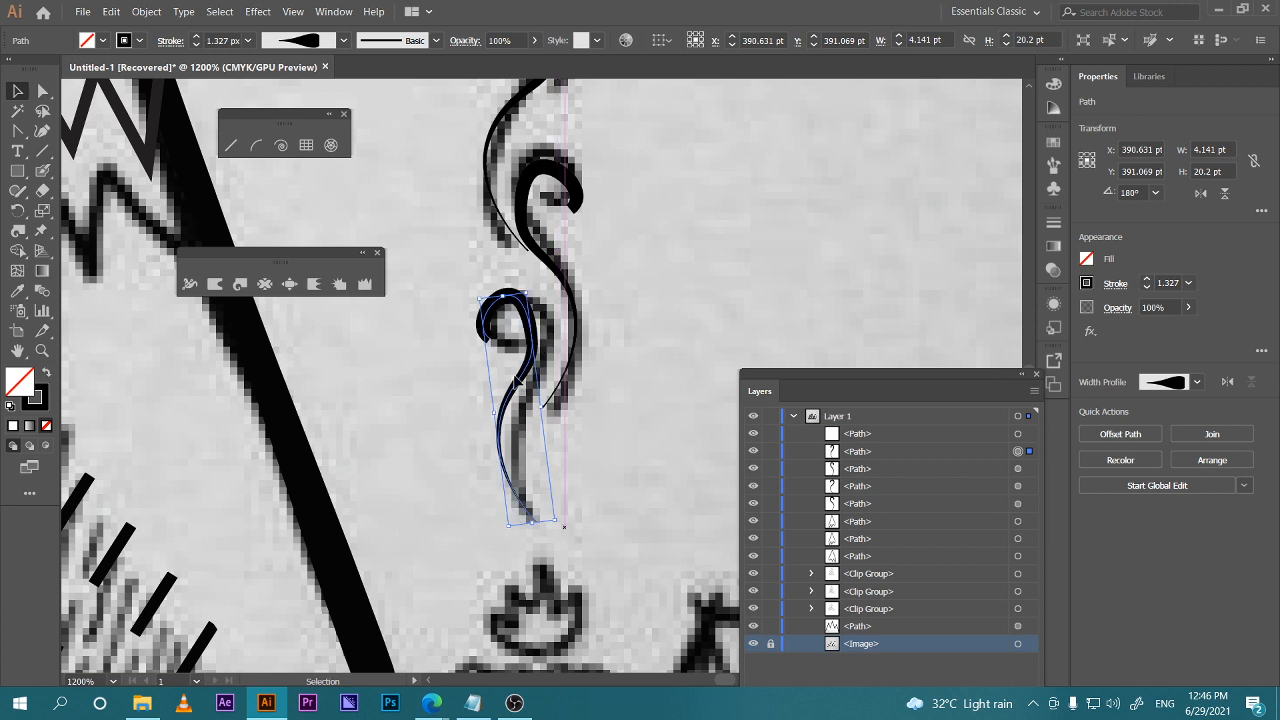
left_click_drag(516, 380, 537, 382)
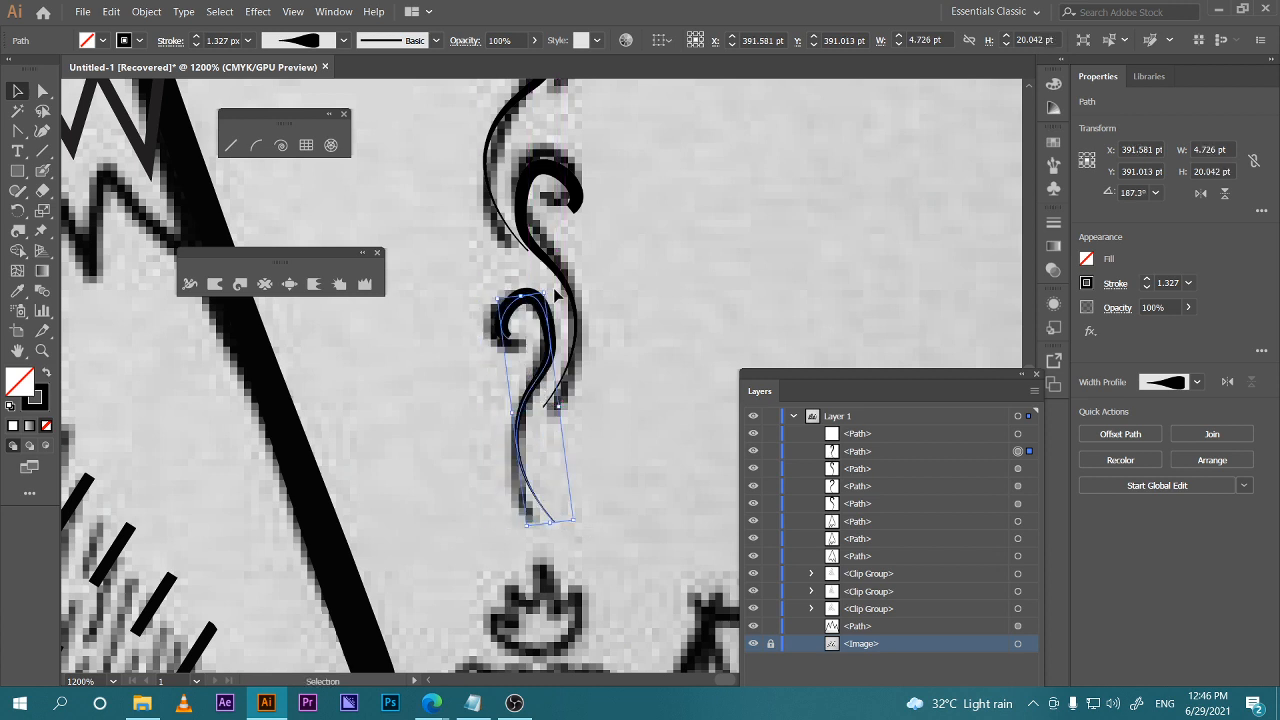
left_click(596, 467)
Hide the reference image to examine the traced artwork on its own, and show the image again
scroll(620, 374, "right", 2)
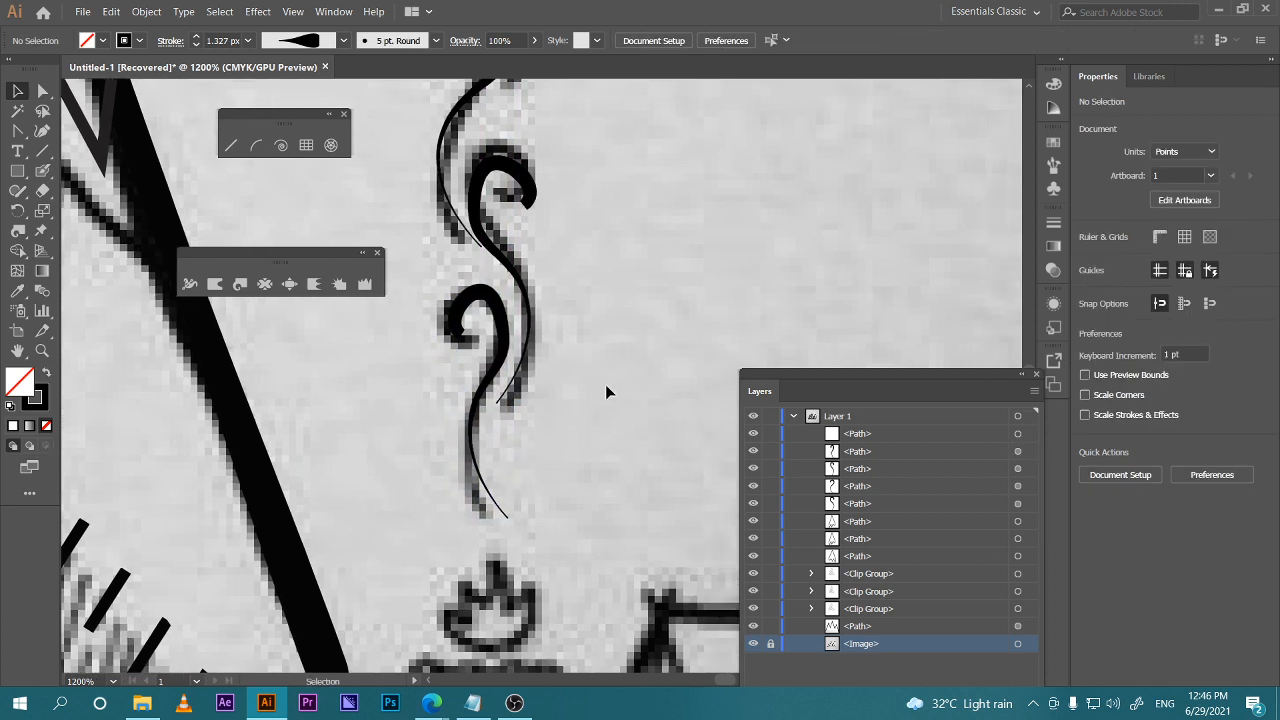
scroll(600, 365, "down", 6)
scroll(700, 497, "up", 2)
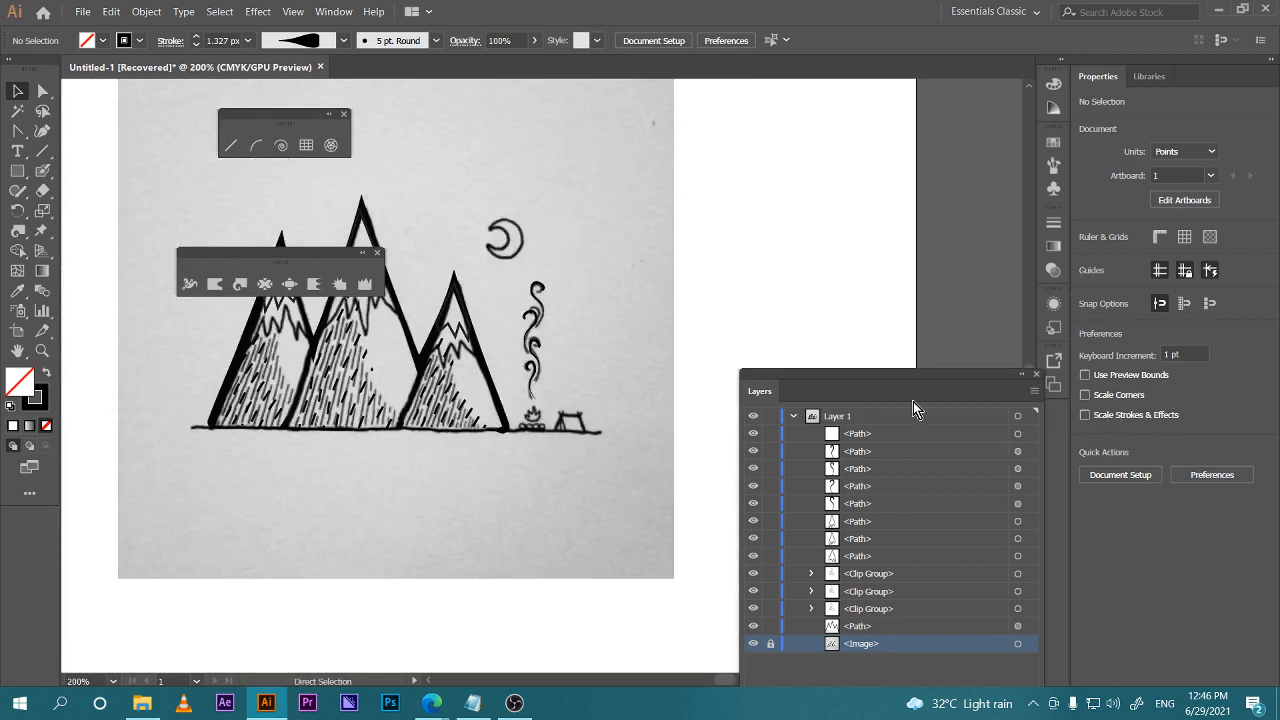
left_click(753, 644)
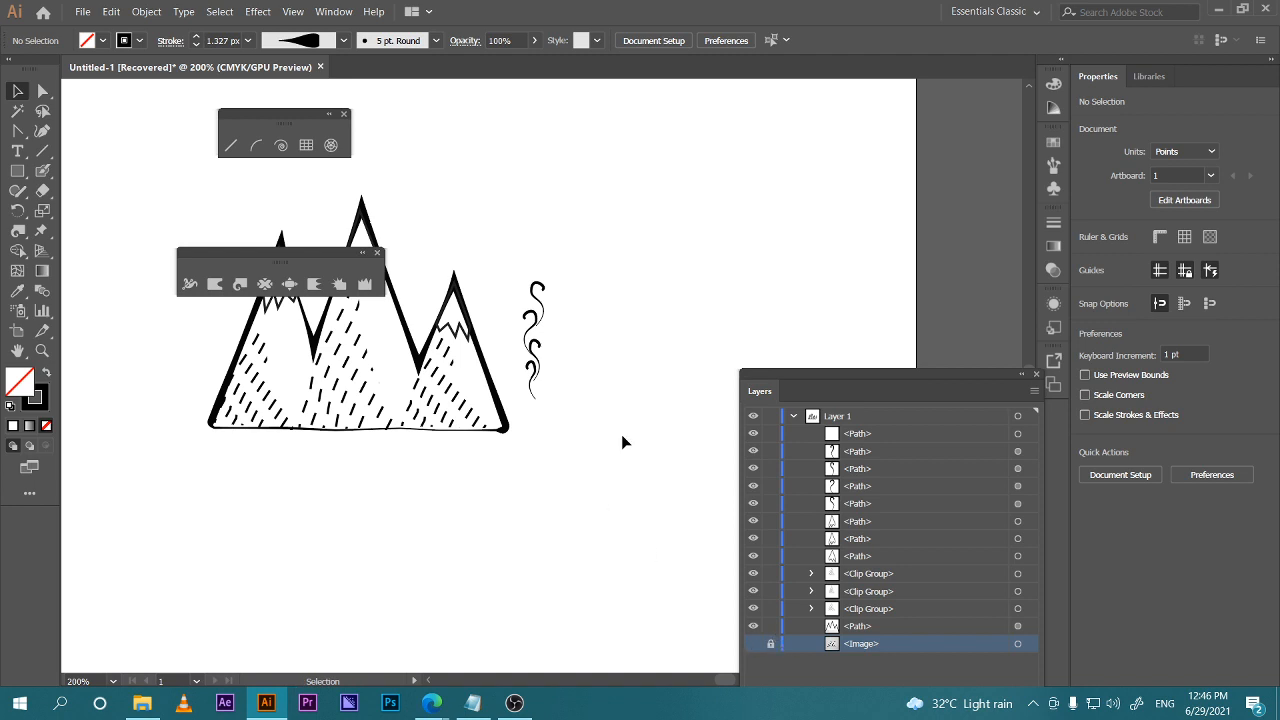
left_click(753, 644)
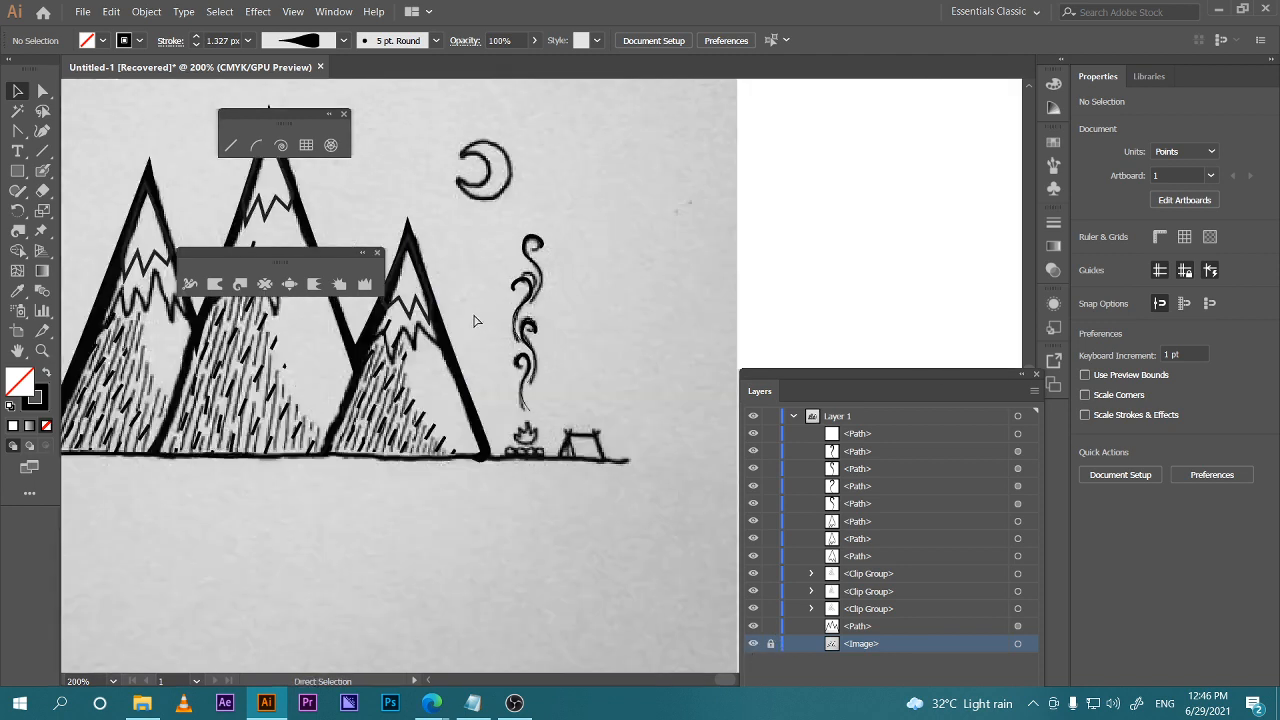
Draw a circle about 20.9 pt wide around the moon and one about 16.7 pt wide, placing the smaller over the moon's inner curve
left_click_drag(17, 171, 90, 211)
scroll(529, 277, "up", 1)
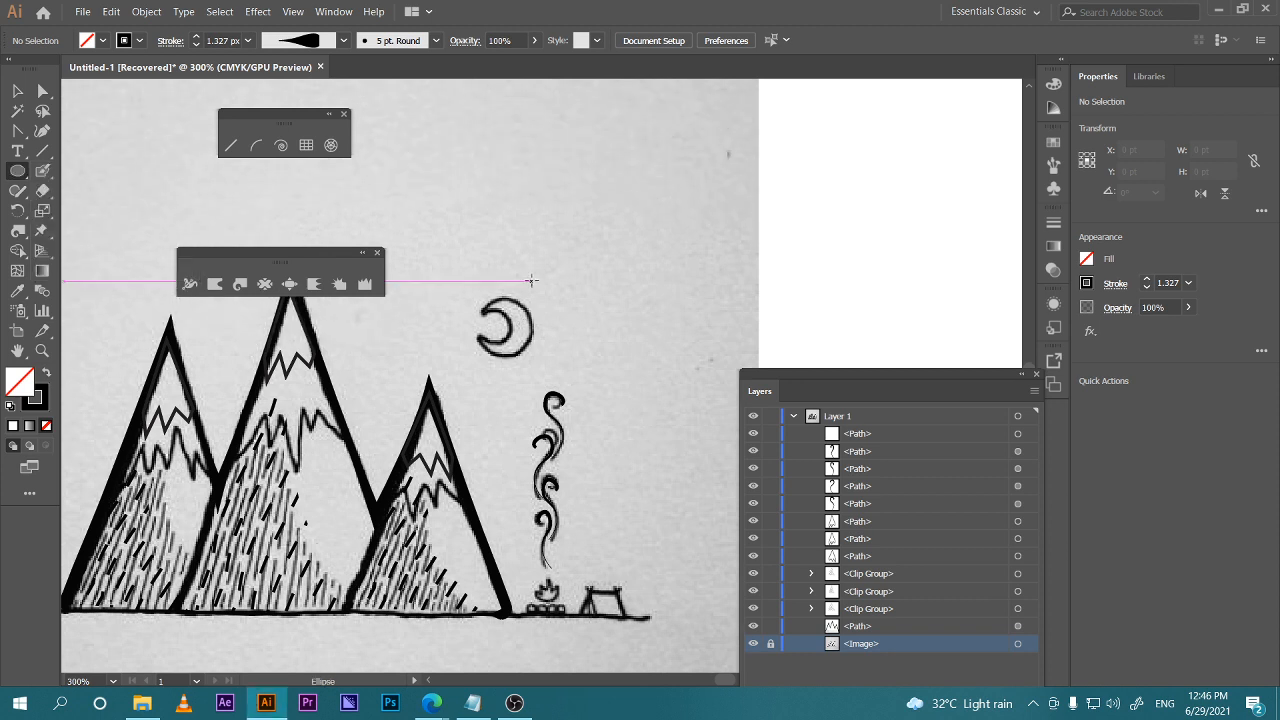
left_click_drag(478, 298, 536, 300)
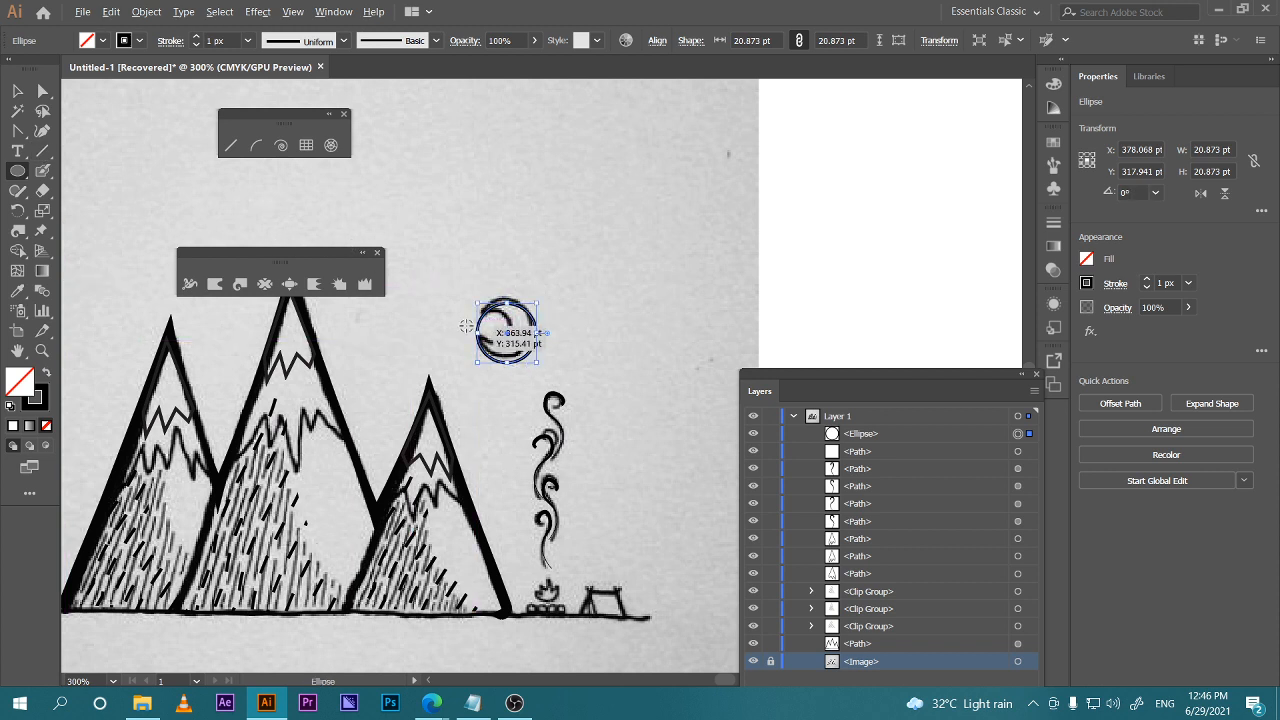
left_click_drag(466, 326, 490, 303)
left_click(18, 92)
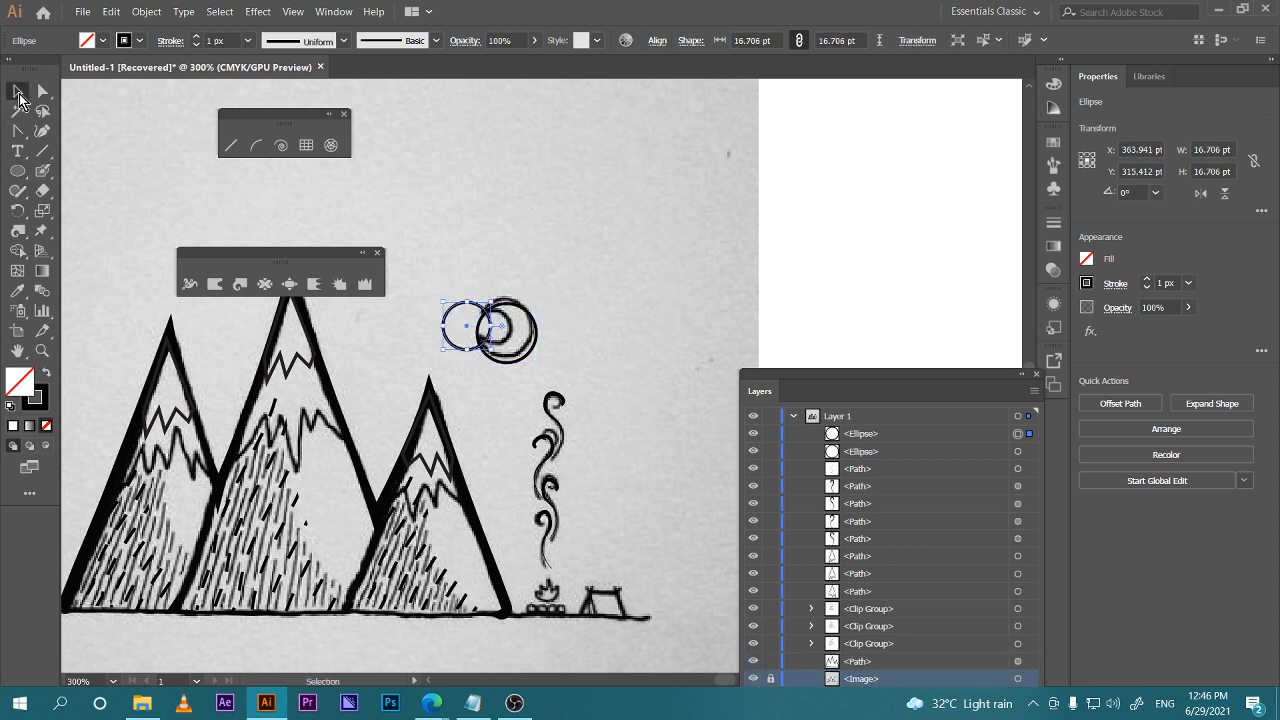
mouse_move(470, 332)
left_mouse_down()
mouse_move(496, 333)
mouse_move(462, 350)
left_mouse_up()
left_click(598, 368)
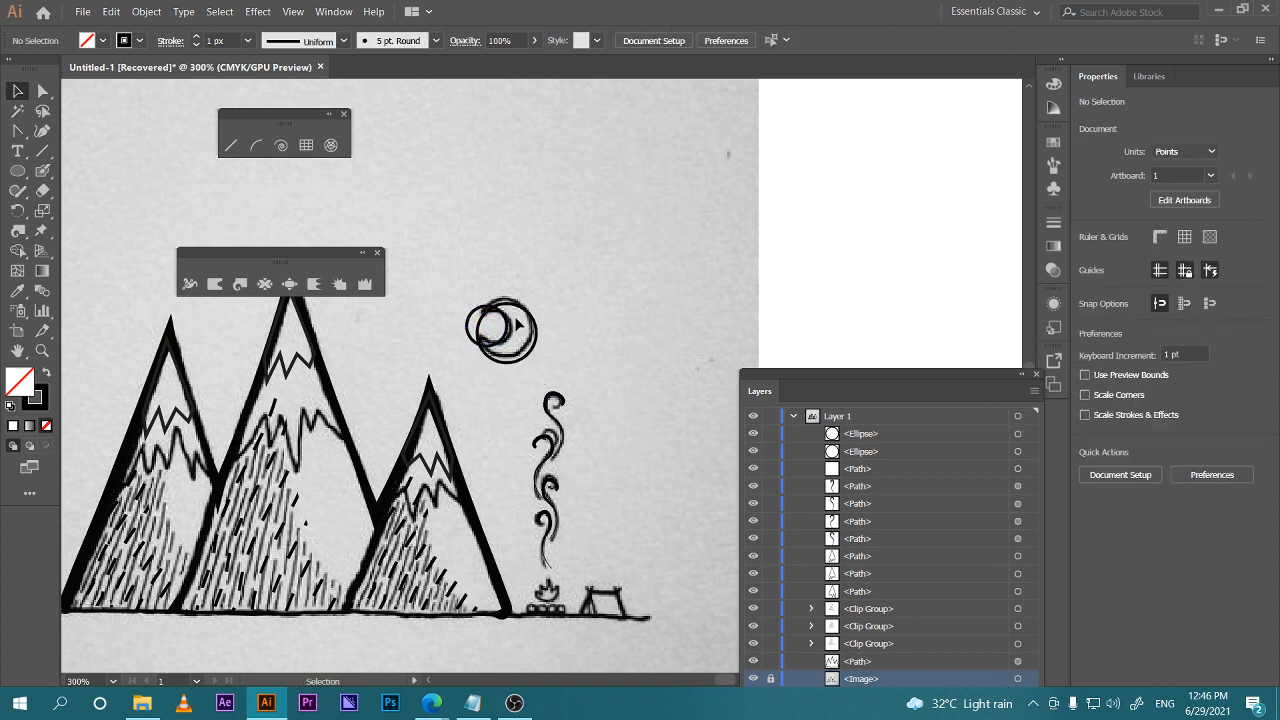
Subtract the smaller circle from the larger one with Minus Front to form the crescent moon
left_click(500, 314)
left_click(534, 318, "shift")
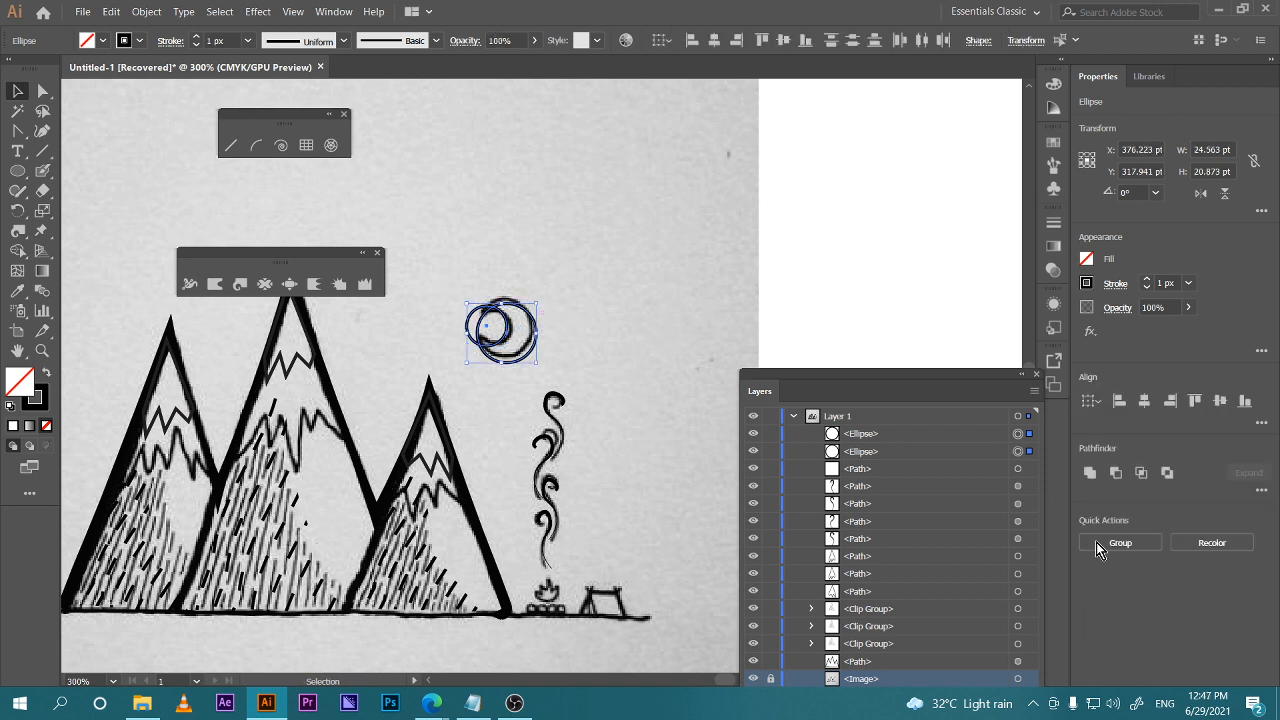
left_click(1117, 474)
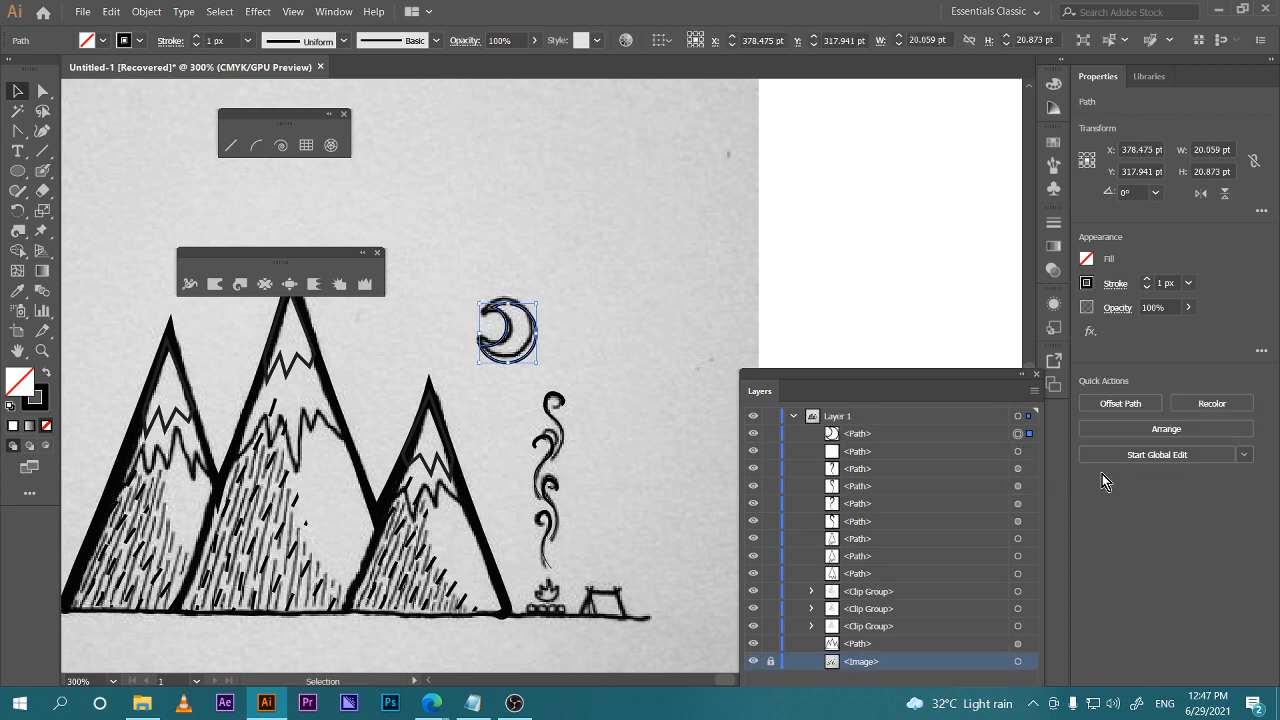
left_click(555, 305)
Rotate the crescent about 12° and adjust its position and size to match the reference moon
left_click(537, 326)
left_click_drag(534, 318, 527, 289)
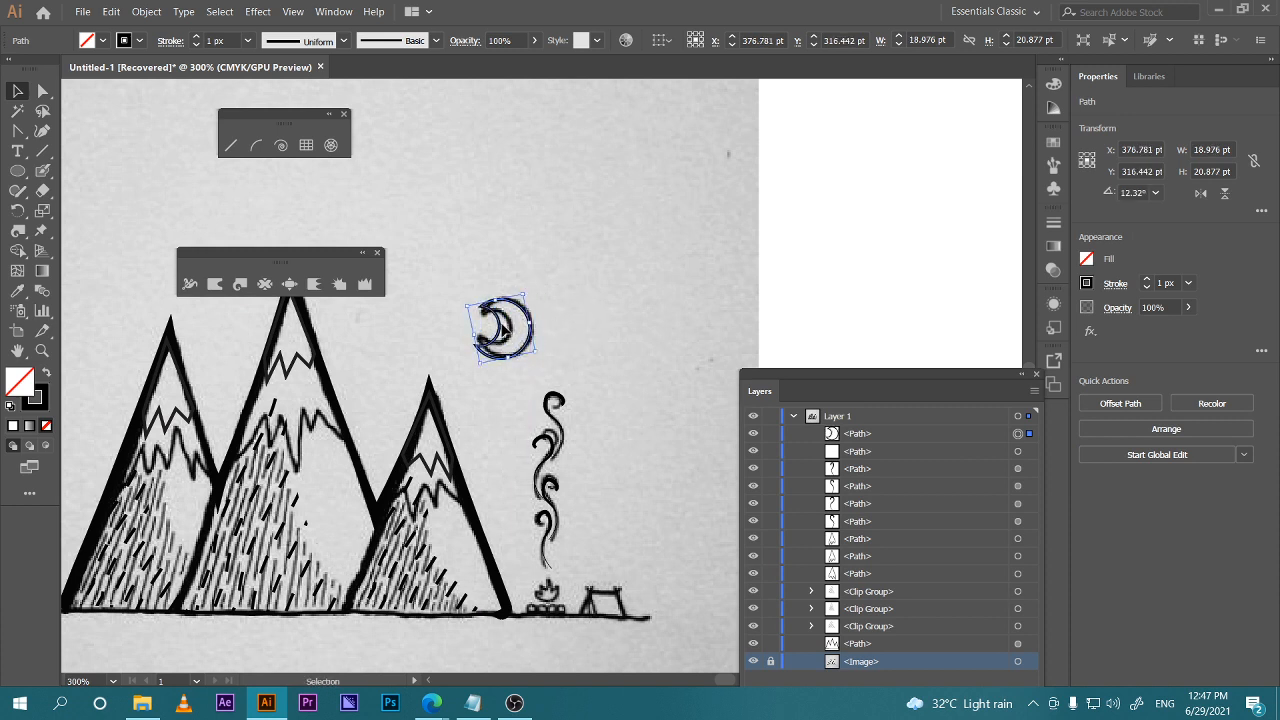
left_click(519, 337)
left_click(503, 337)
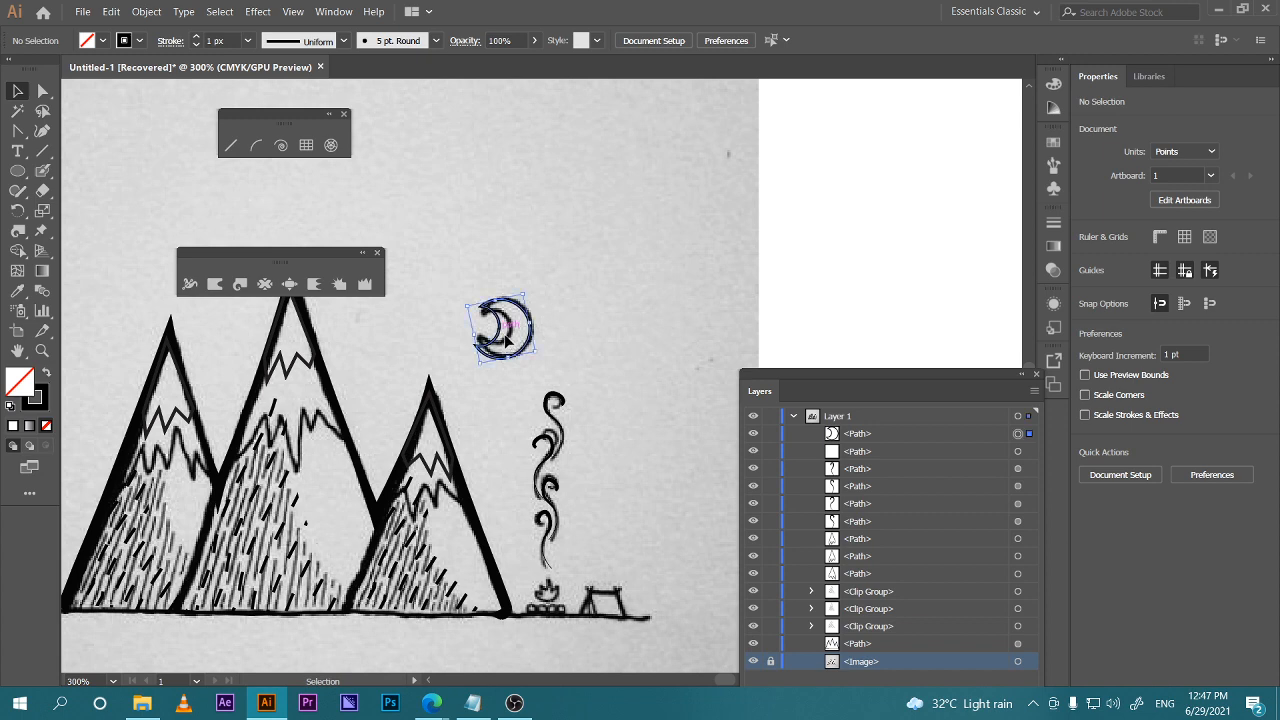
left_click_drag(469, 306, 467, 296)
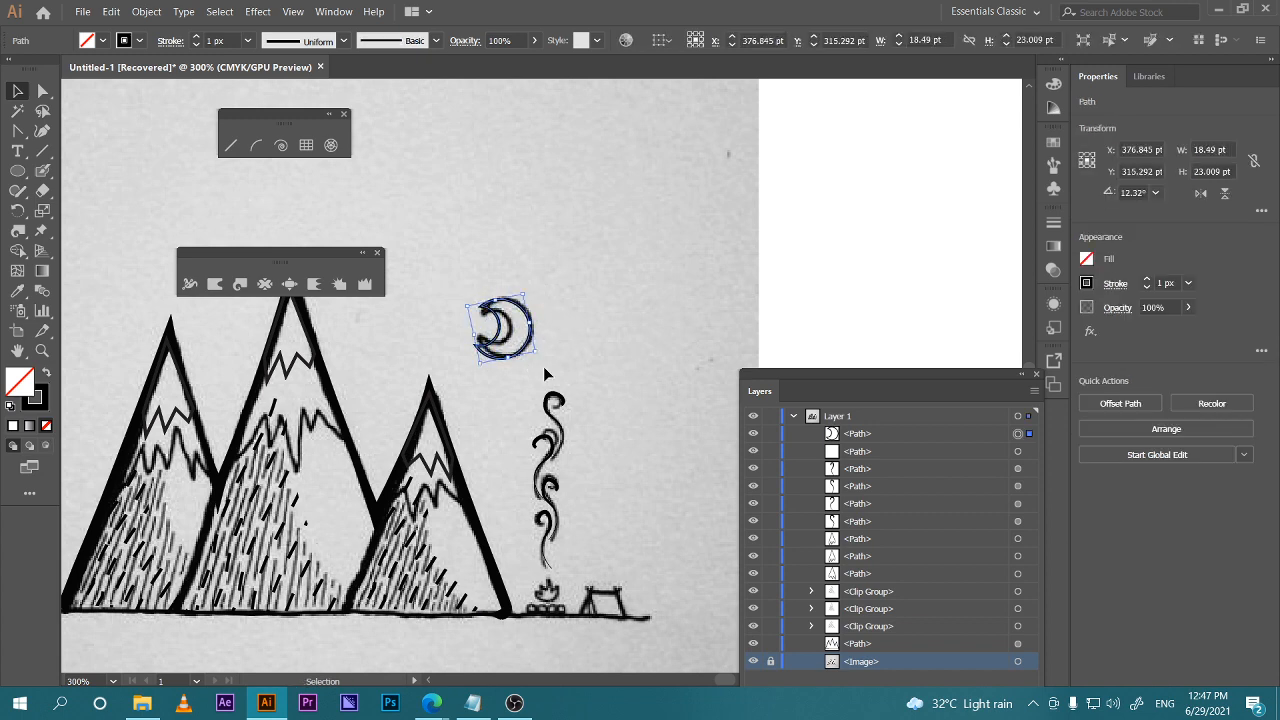
Undo the last resize of the crescent moon
key("ctrl+z")
Trace the campfire flame's base with the Pen tool as a closed curved path about 7.5 pt wide and 4.3 pt high
key("ctrl+=")
key("ctrl+=")
key("ctrl+=")
key("ctrl+=")
scroll(571, 457, "up", 3)
scroll(566, 491, "left", 3)
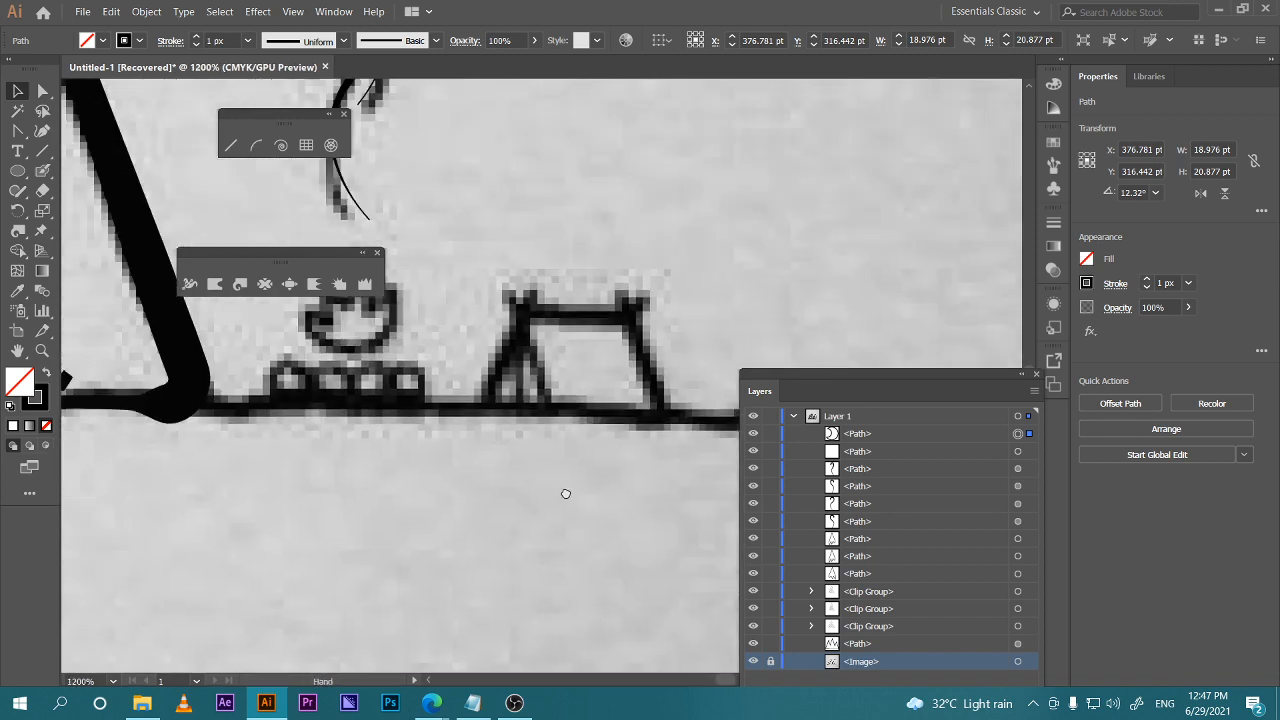
left_click(24, 136)
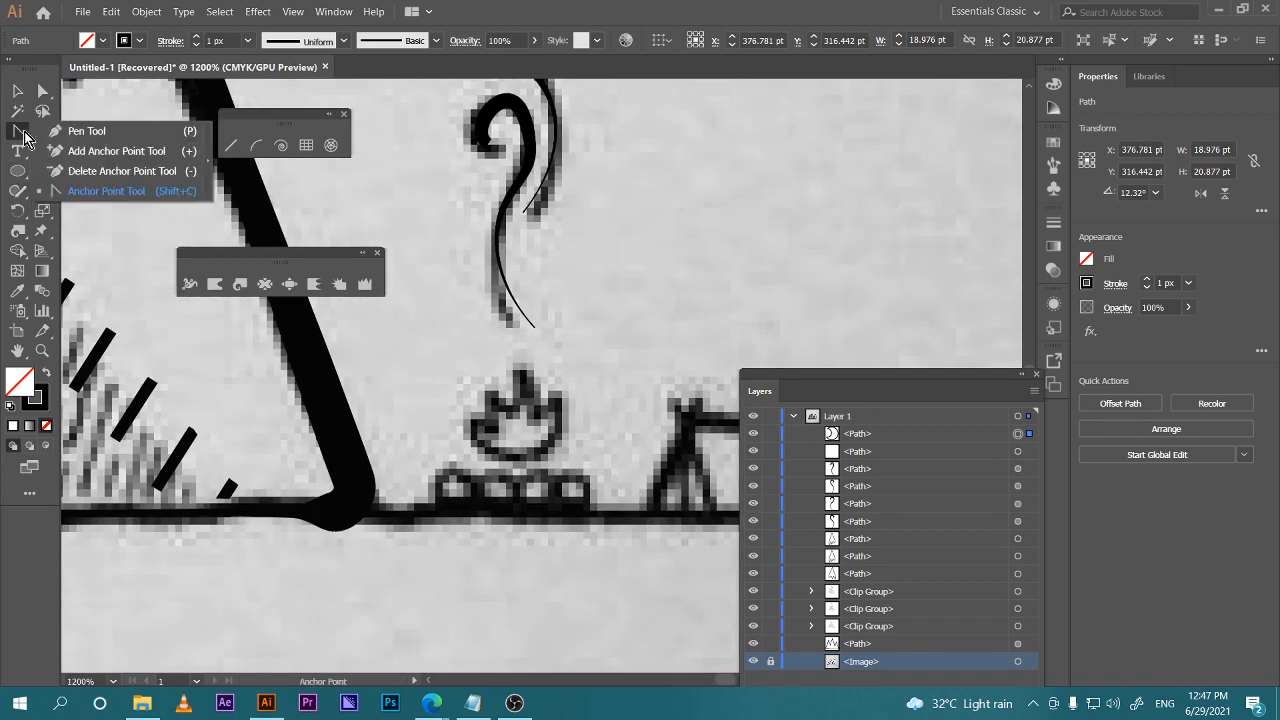
left_click(87, 131)
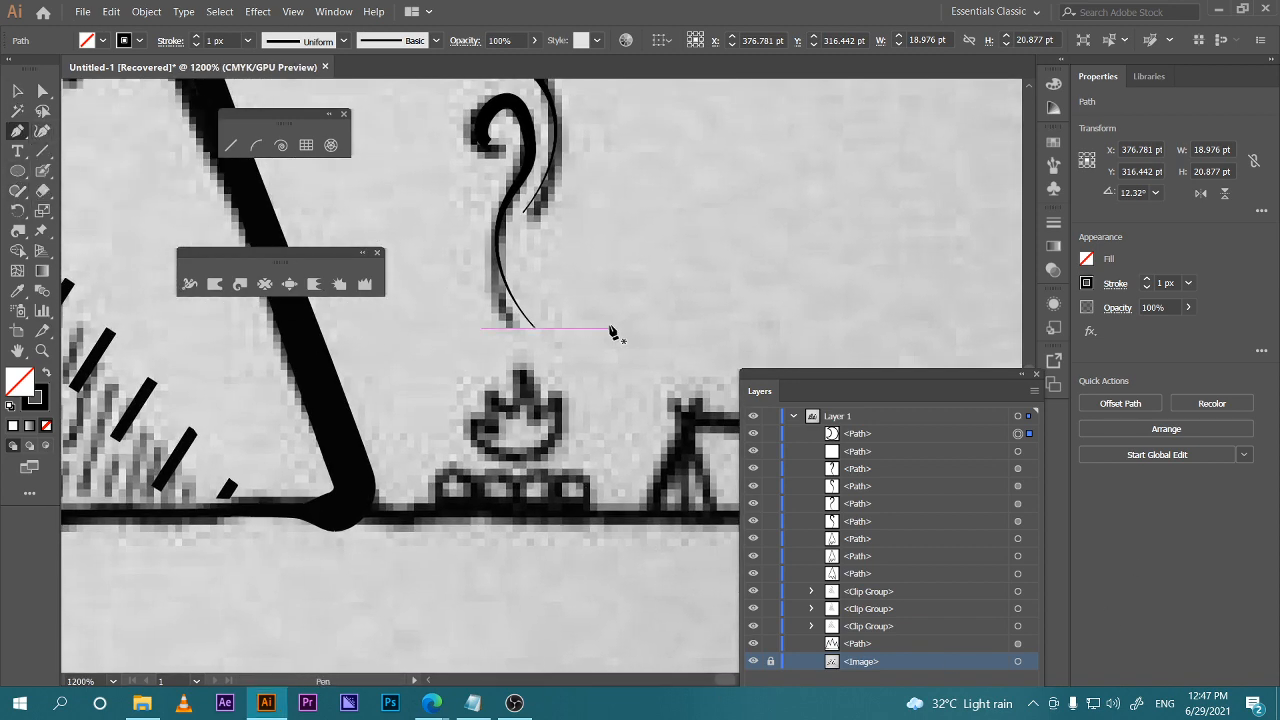
left_click(472, 433)
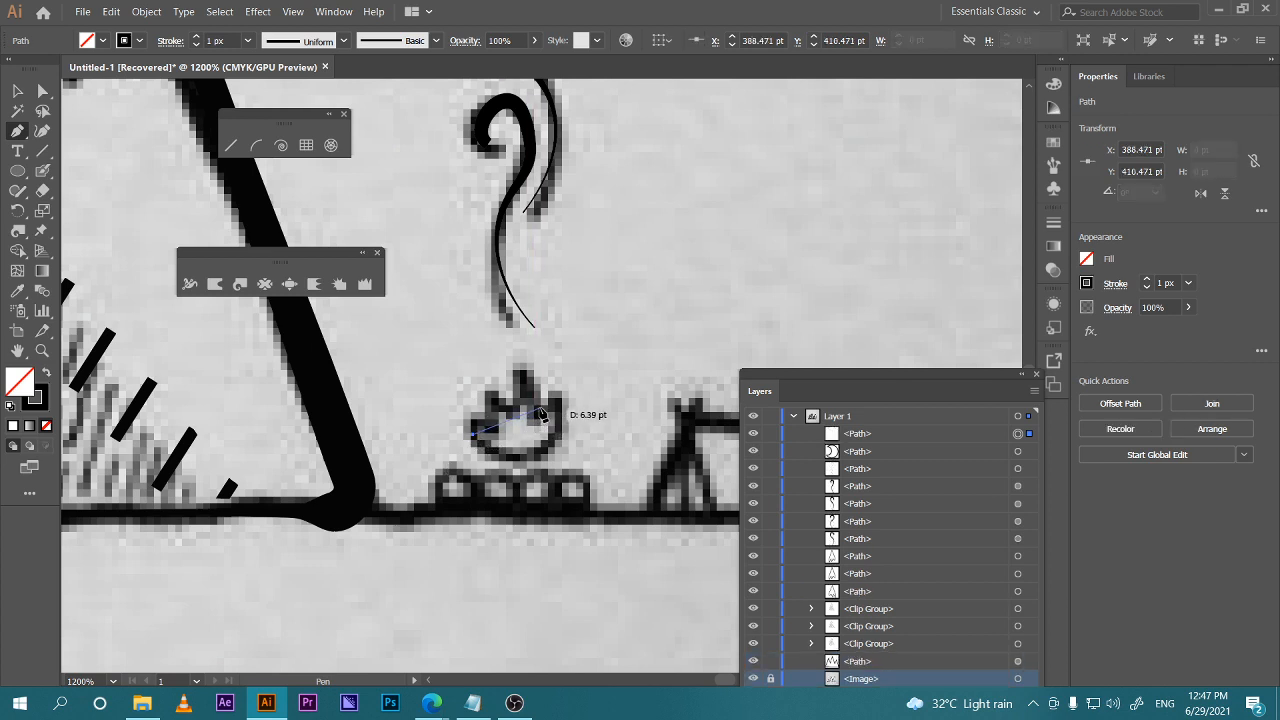
left_click_drag(576, 417, 576, 417)
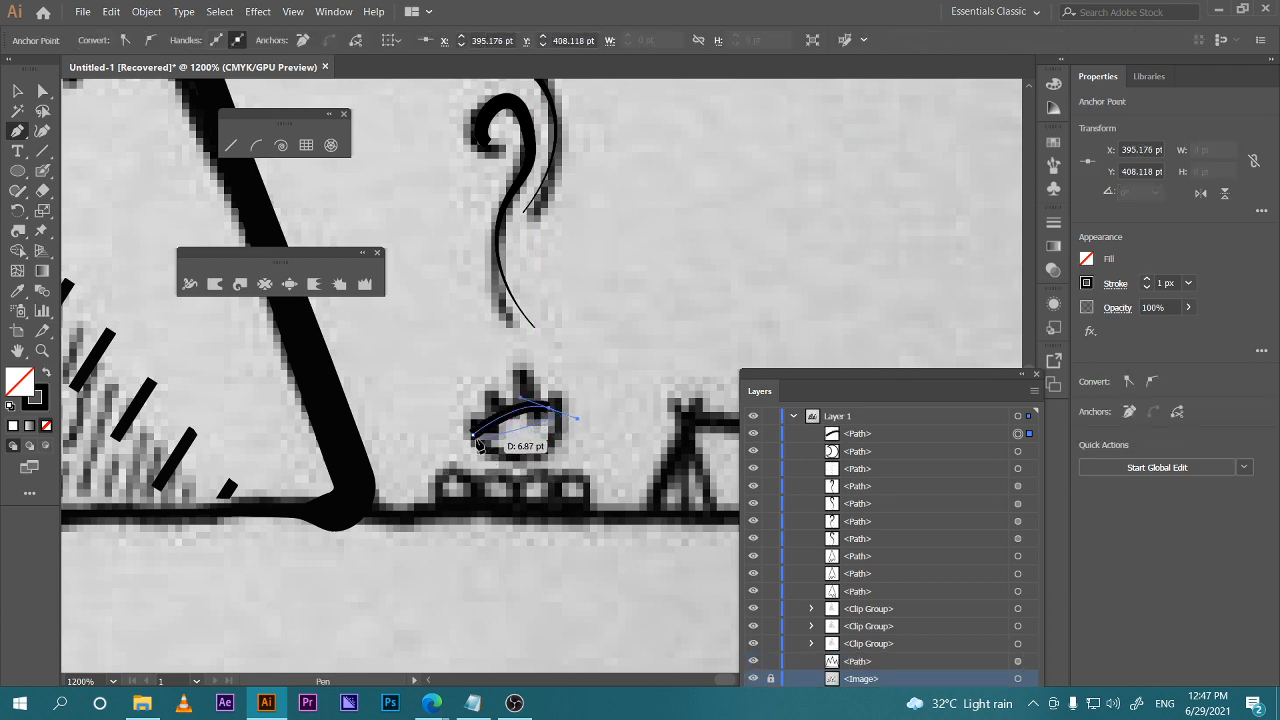
left_click_drag(472, 433, 414, 379)
left_click(17, 93)
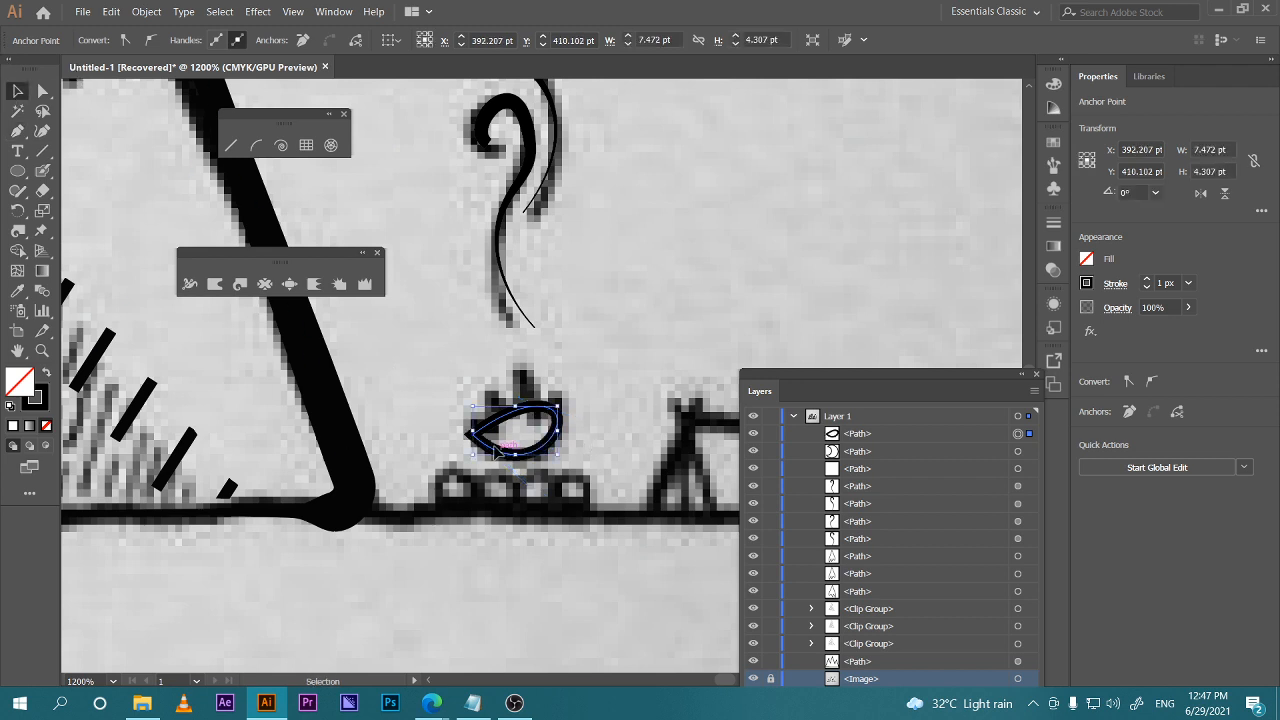
Reshape the flame path's anchor handles into a rounded outline about 7.1 pt wide and 6.1 pt high
key("shift+c")
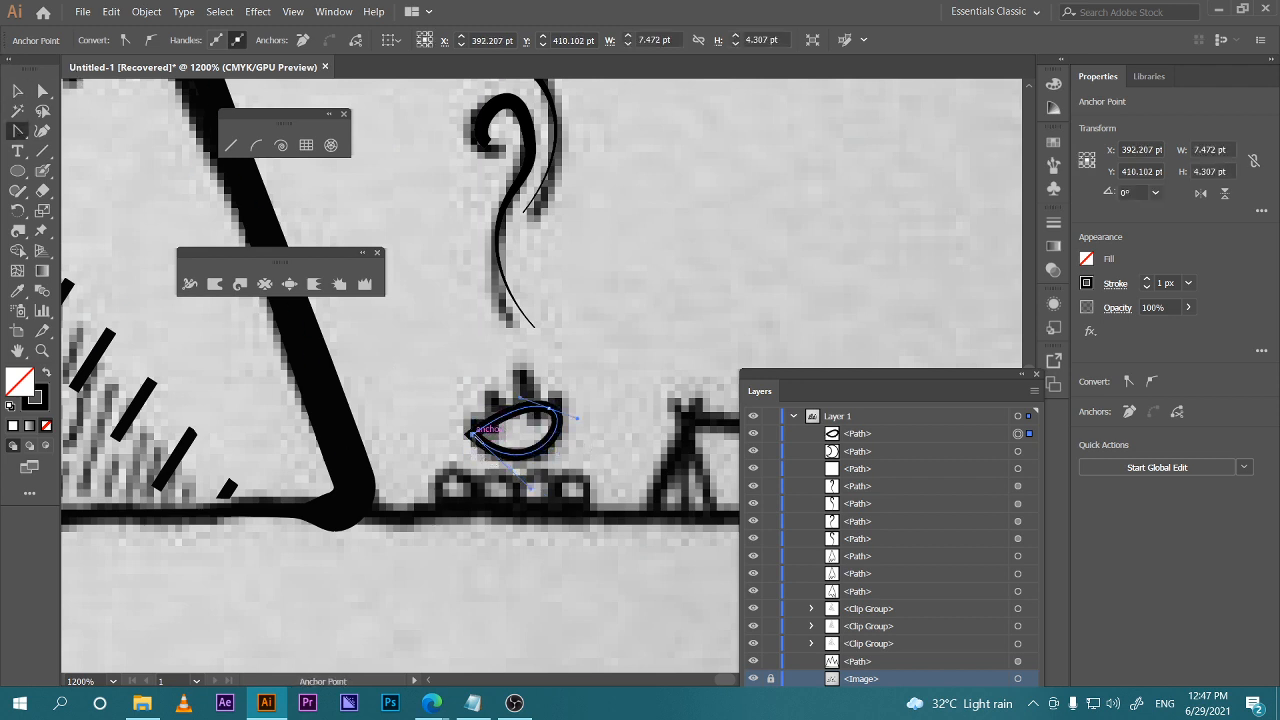
left_click_drag(472, 433, 469, 391)
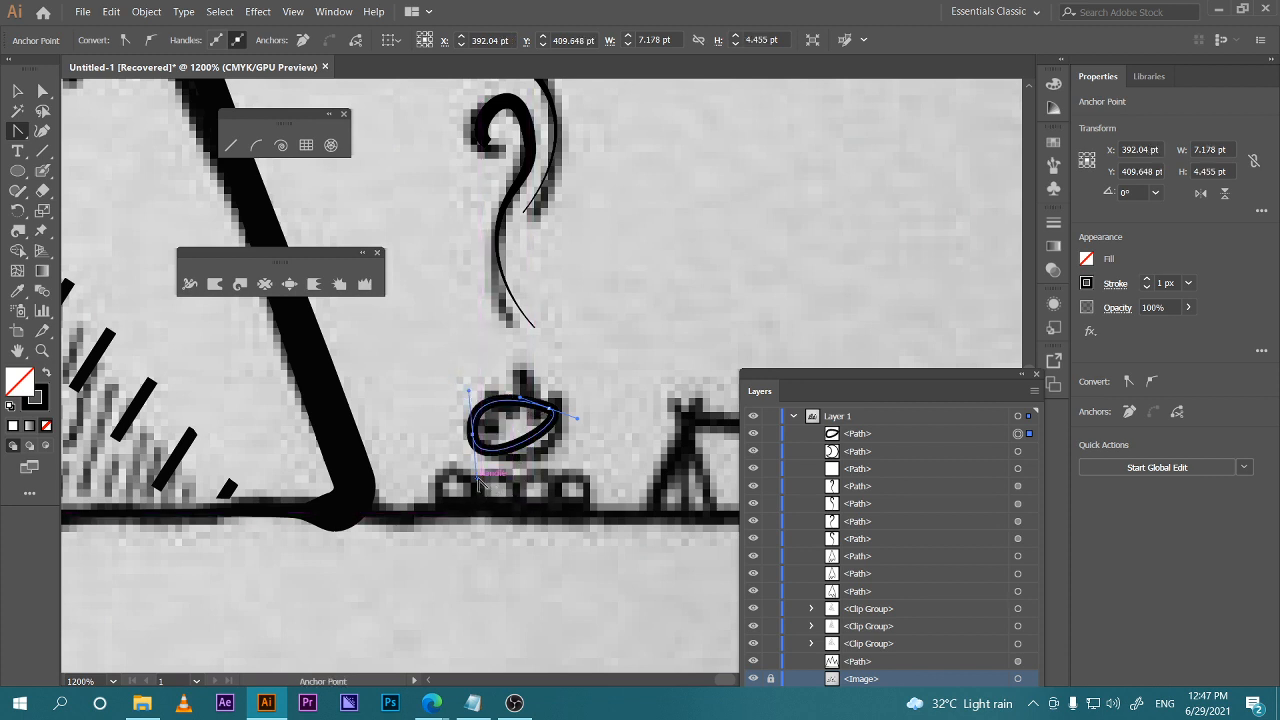
left_click_drag(477, 478, 525, 498)
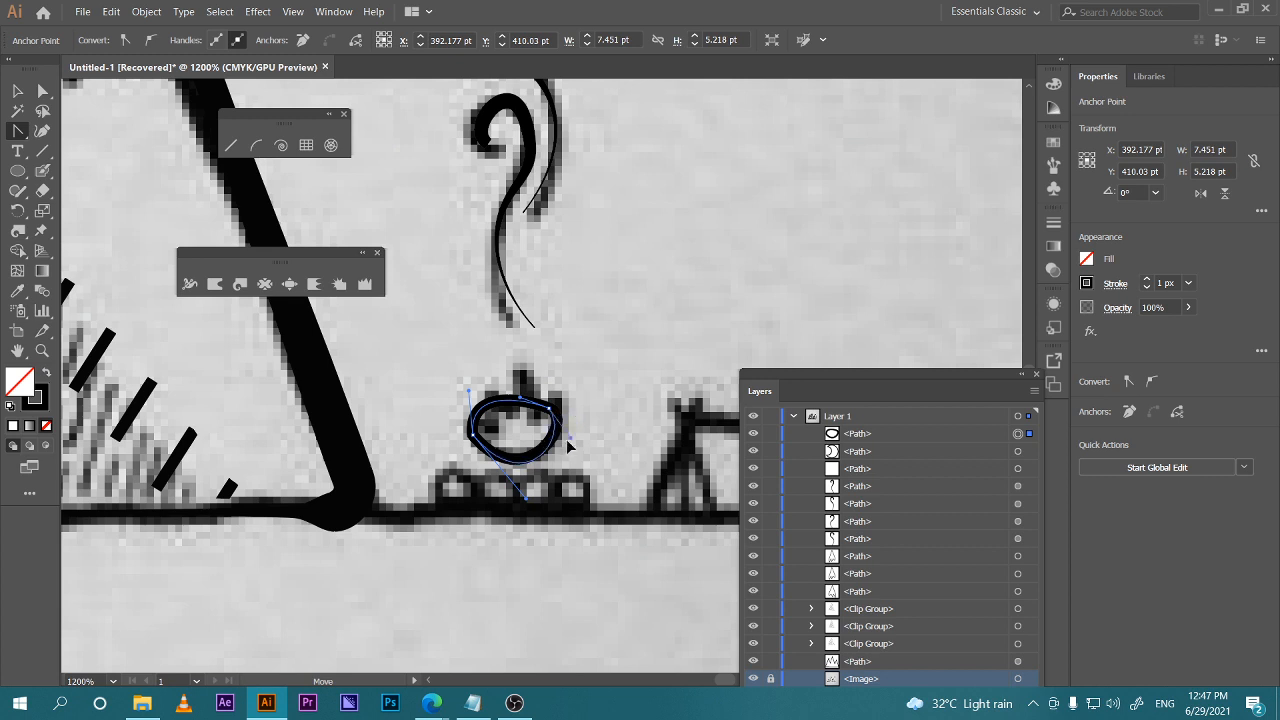
mouse_move(575, 427)
left_mouse_down()
mouse_move(562, 434)
mouse_move(554, 415)
mouse_move(565, 433)
left_mouse_up()
left_click(549, 408)
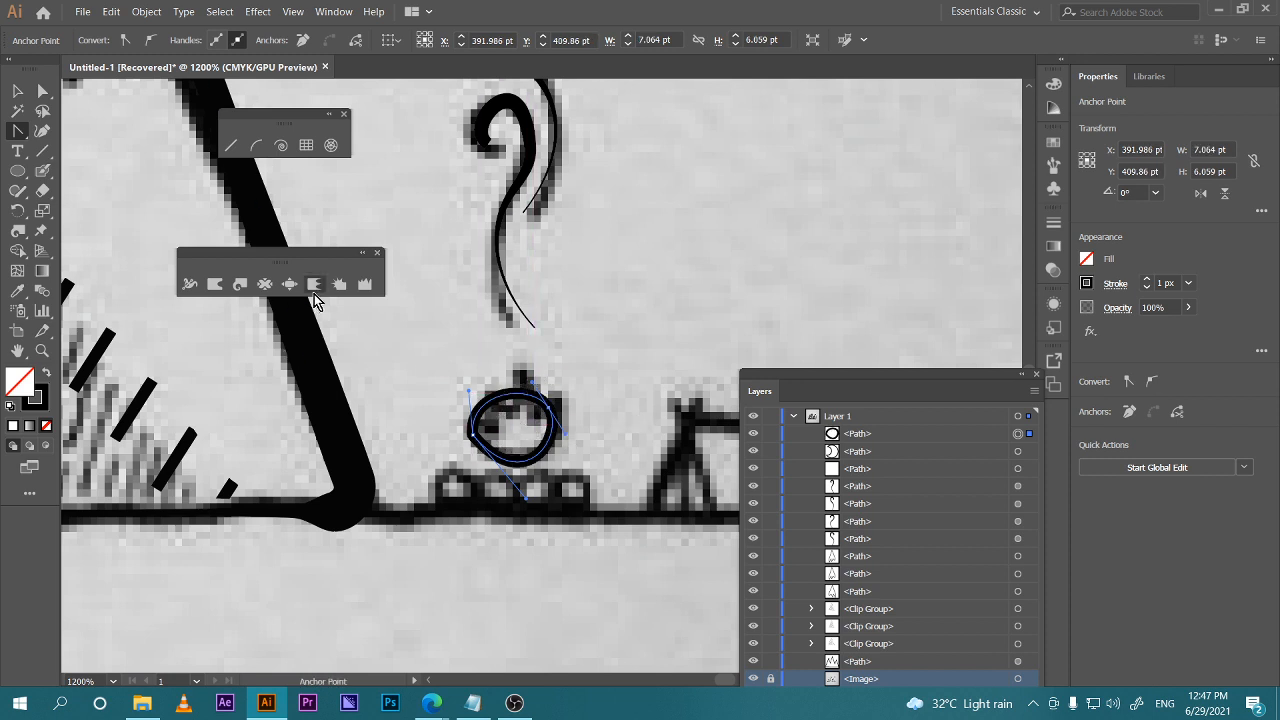
Use the Crystallize tool to pull flame spikes out of the upper edge and sides of the rounded fire shape
left_click(341, 289)
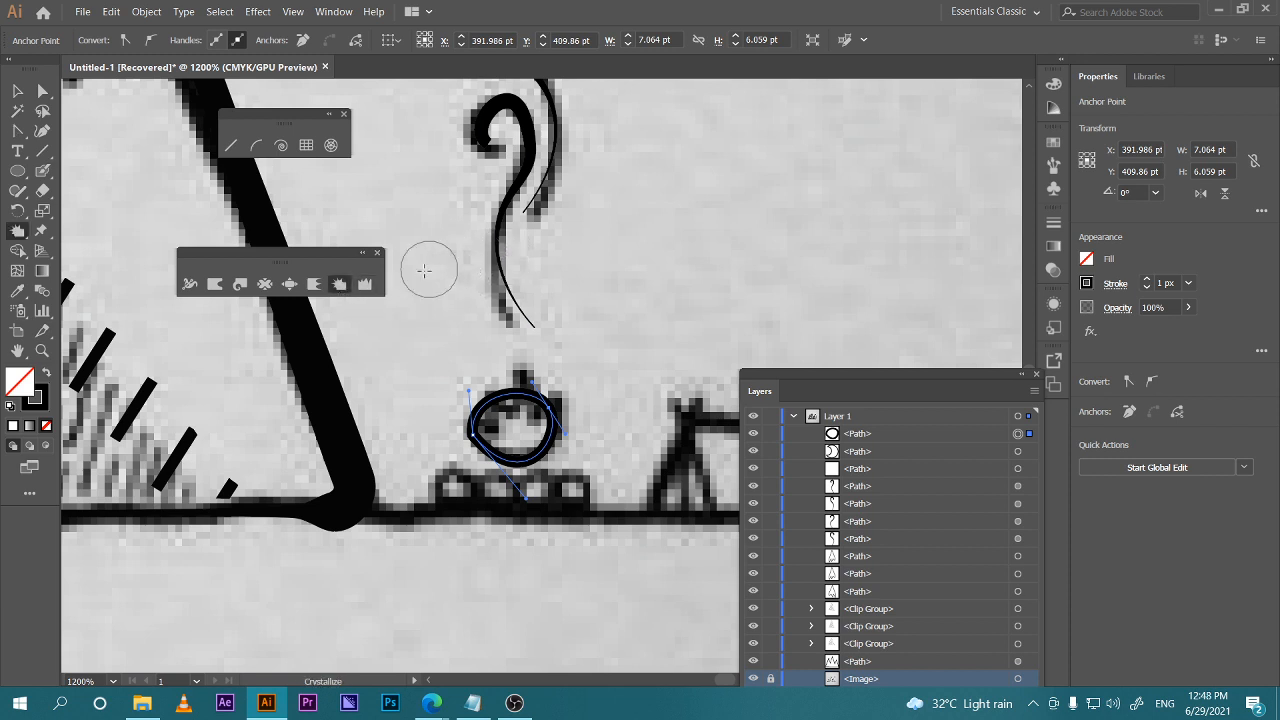
left_click(505, 375)
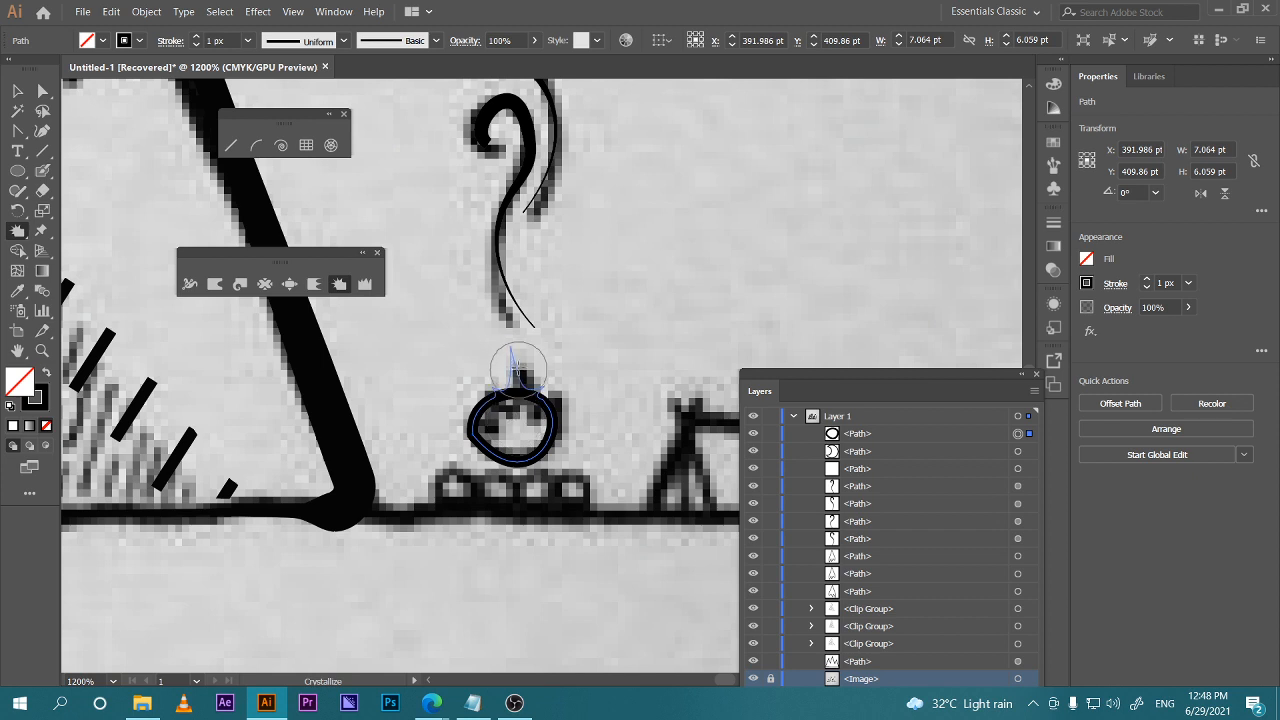
left_click(508, 366)
key("ctrl+z")
left_click(514, 360)
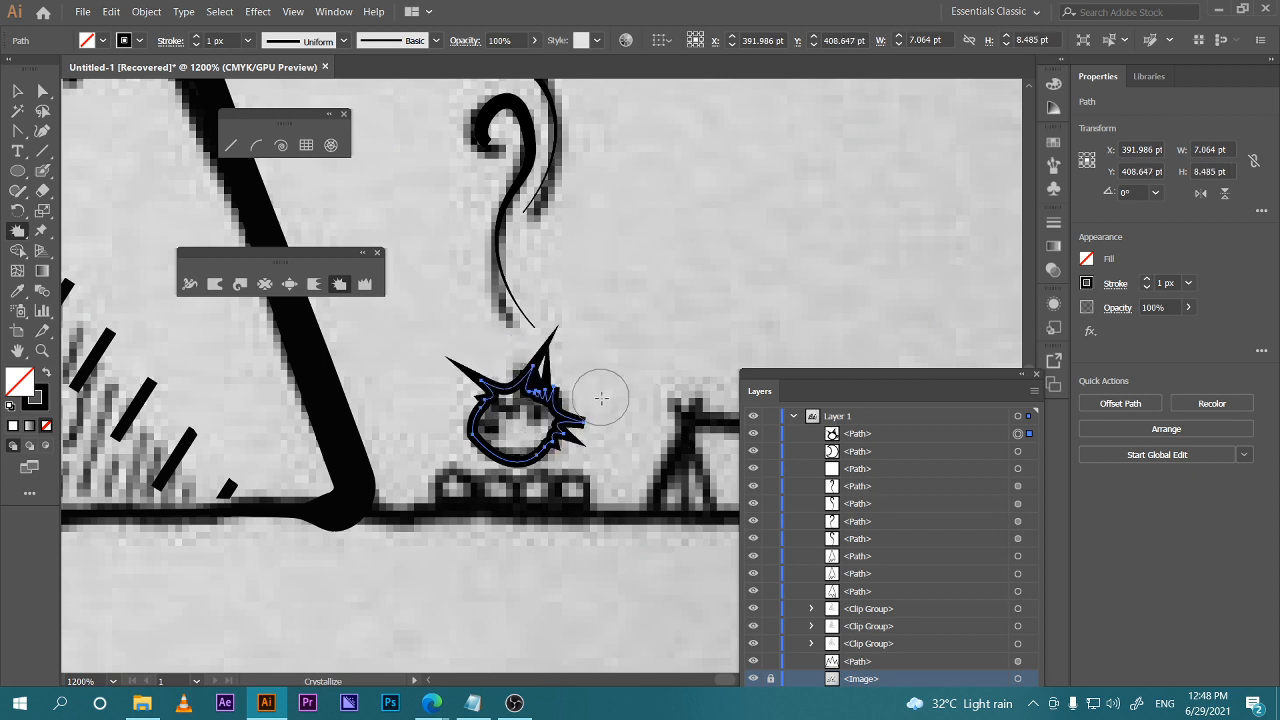
left_click(499, 417)
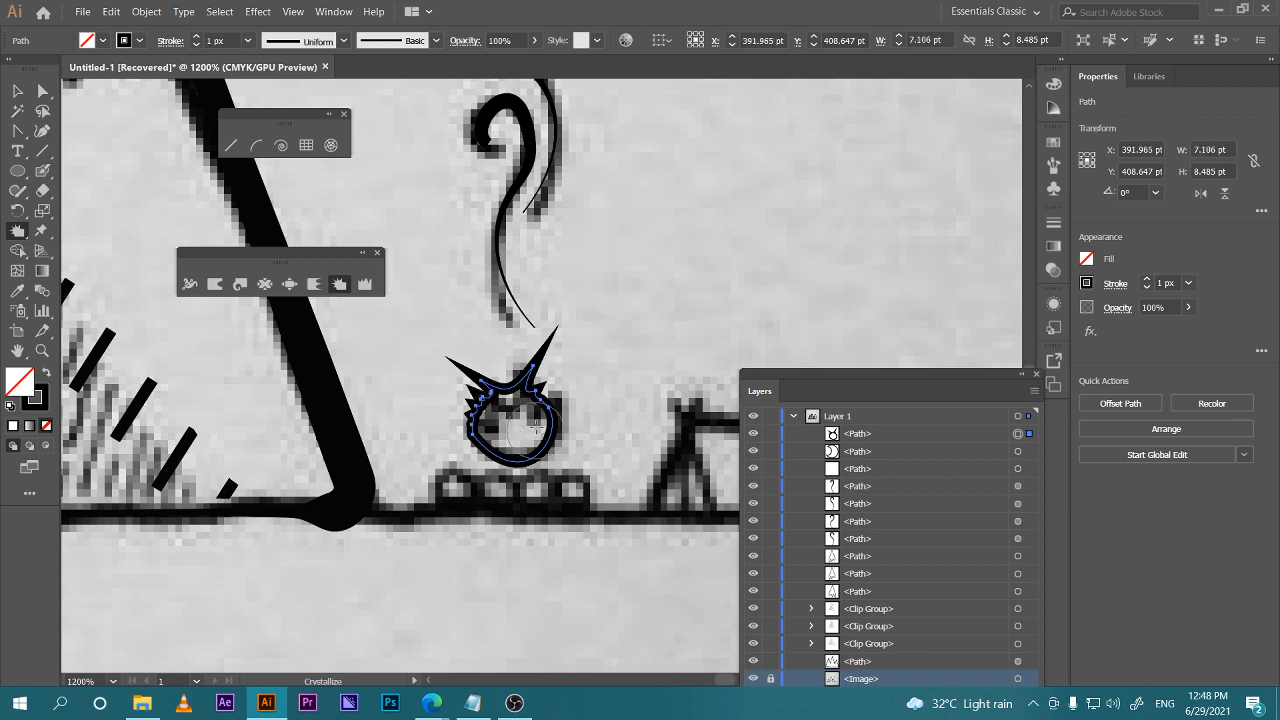
left_click(548, 405)
left_click(18, 90)
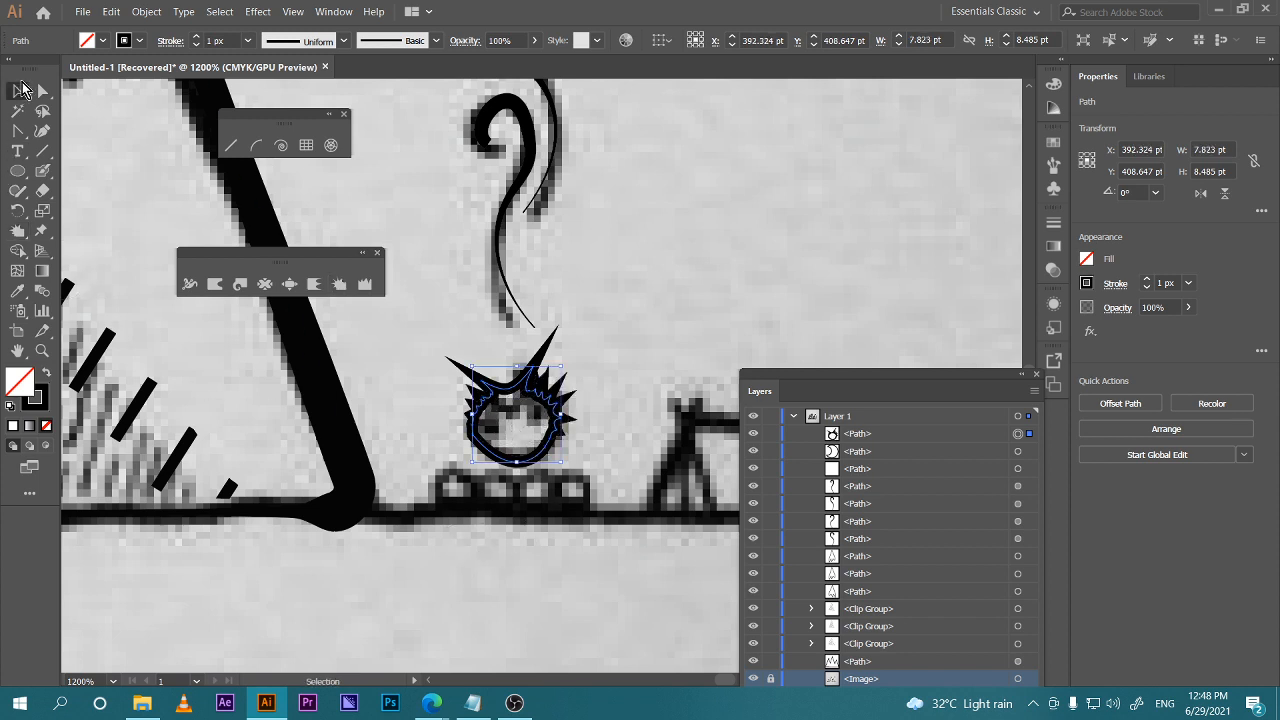
left_click(529, 545)
Draw a rounded rectangle about 2.9 by 3.2 pt over the first campfire stone and repeat it into a row of four
scroll(615, 532, "down", 4)
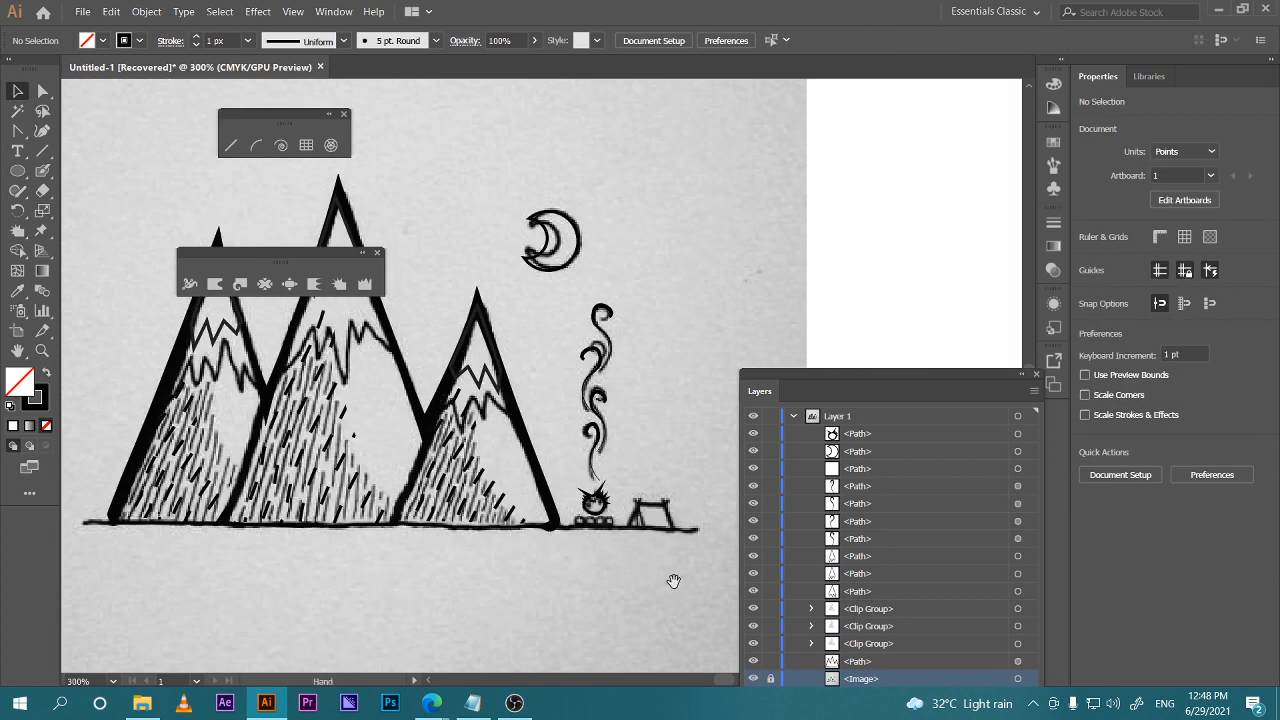
left_click_drag(674, 581, 569, 471)
scroll(604, 460, "up", 6)
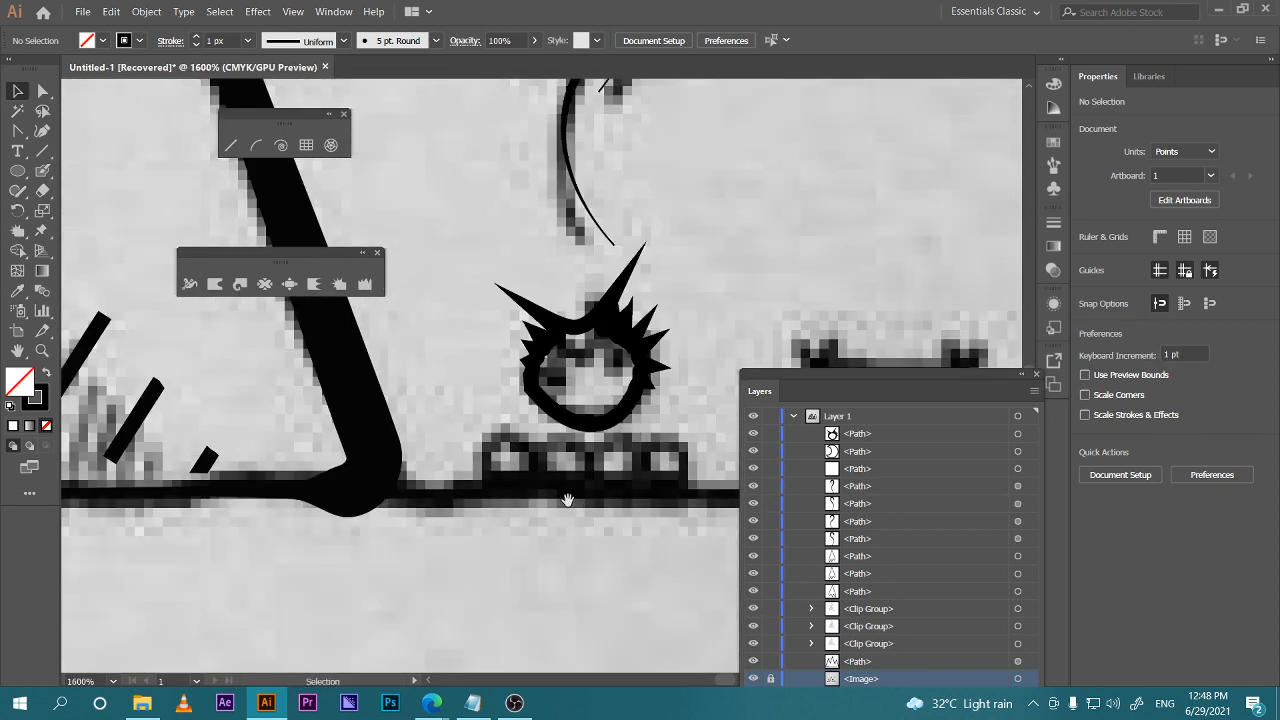
left_click_drag(567, 500, 500, 487)
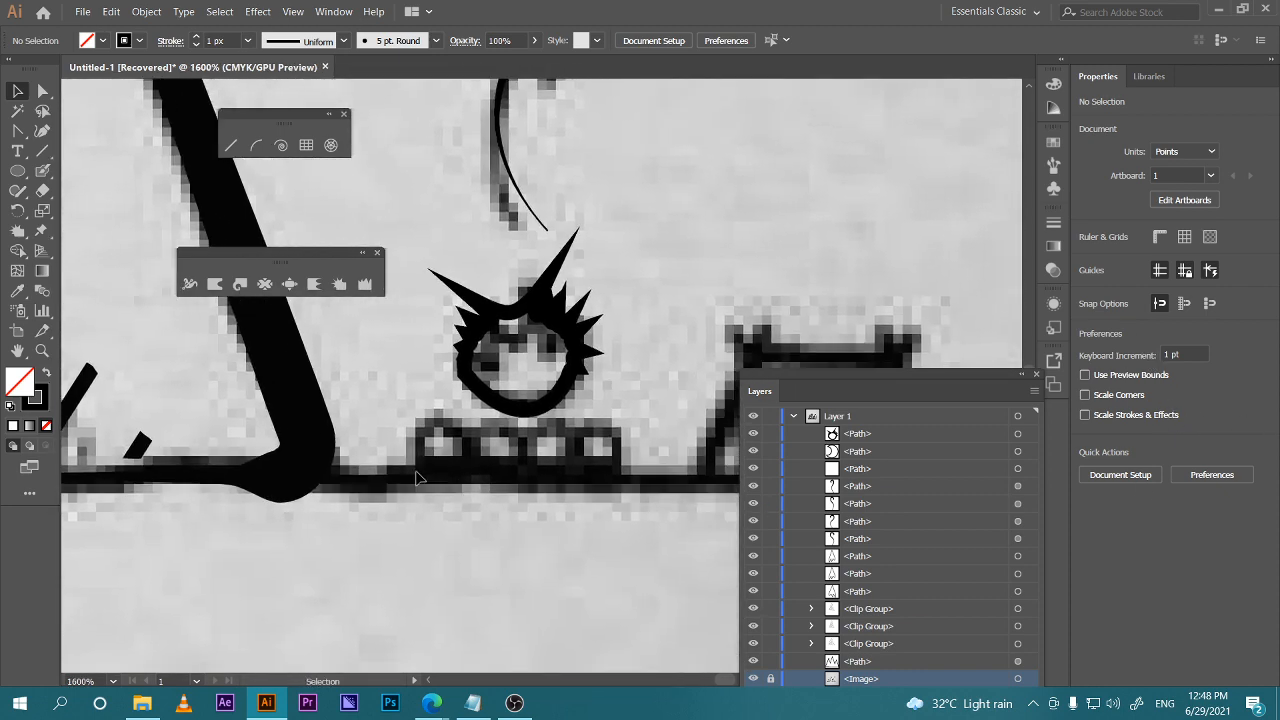
left_click_drag(24, 177, 76, 197)
left_click_drag(416, 422, 487, 452)
key("v")
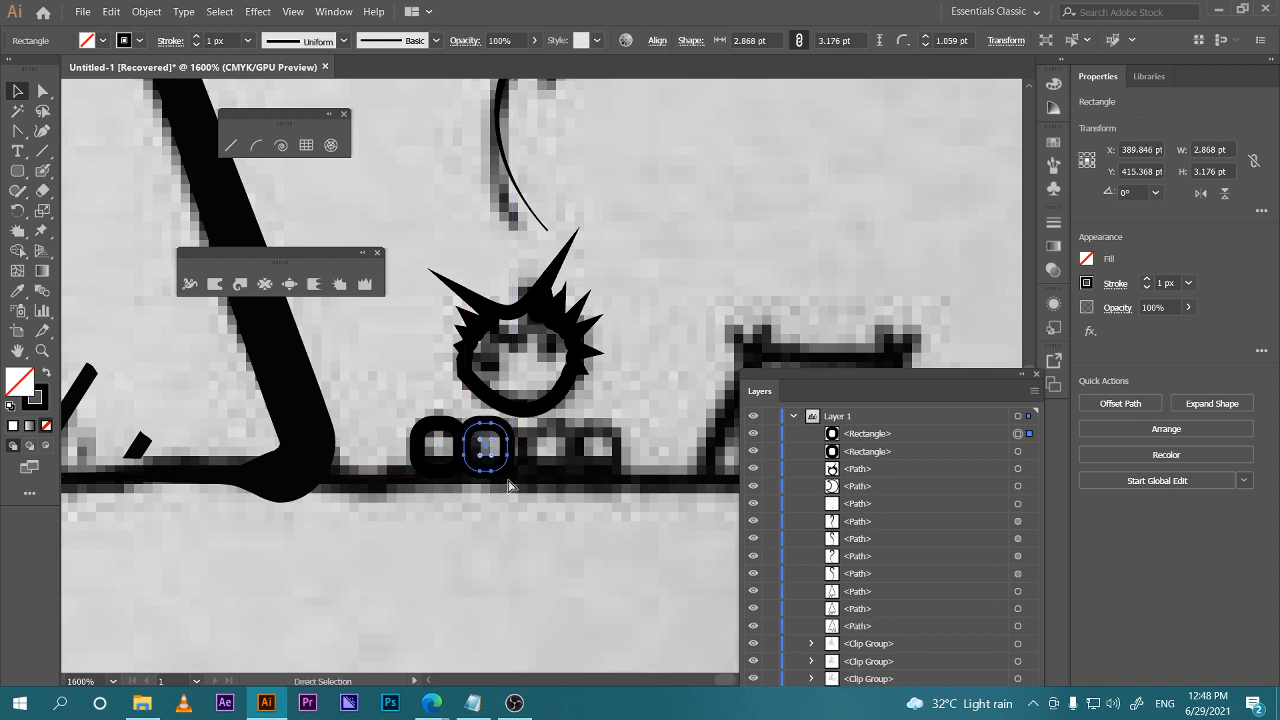
key("ctrl+d")
key("ctrl+d")
scroll(506, 486, "right", 6)
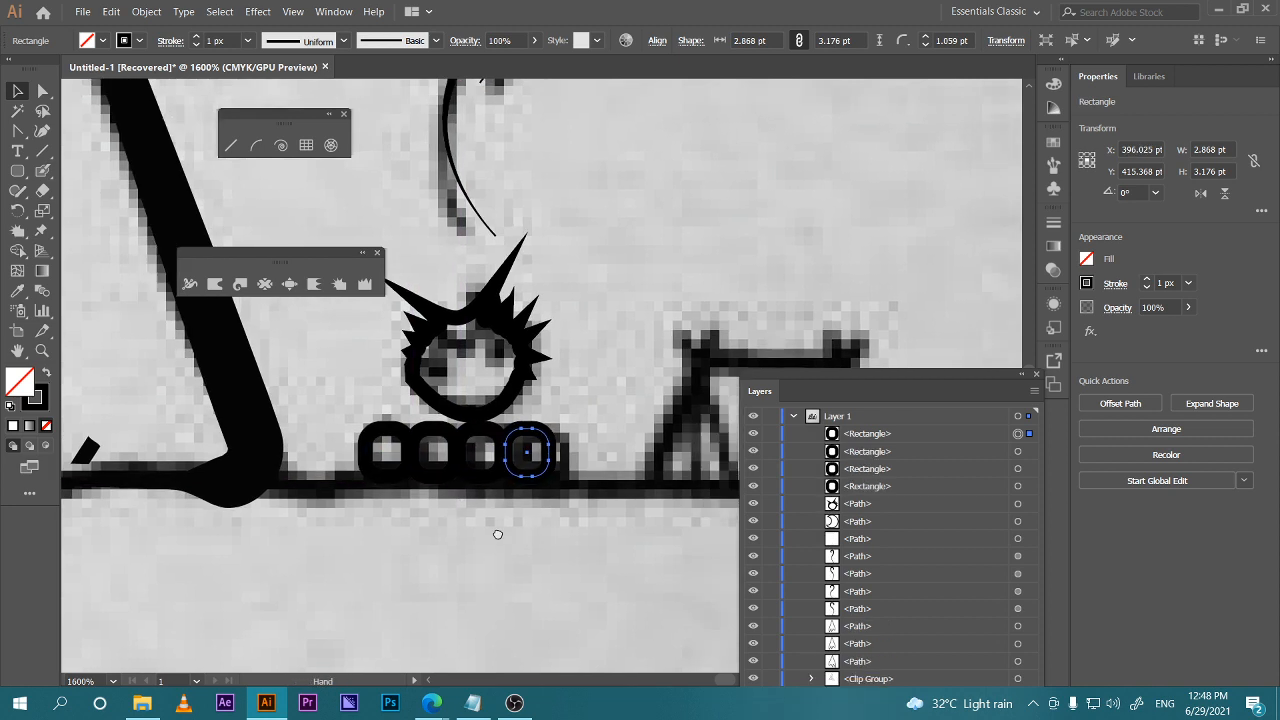
left_click(374, 606)
Trace the tent's two outer sides and ridge with the Pen tool as an open path about 16.1 pt wide and 10 pt high
left_click_drag(225, 545, 355, 550)
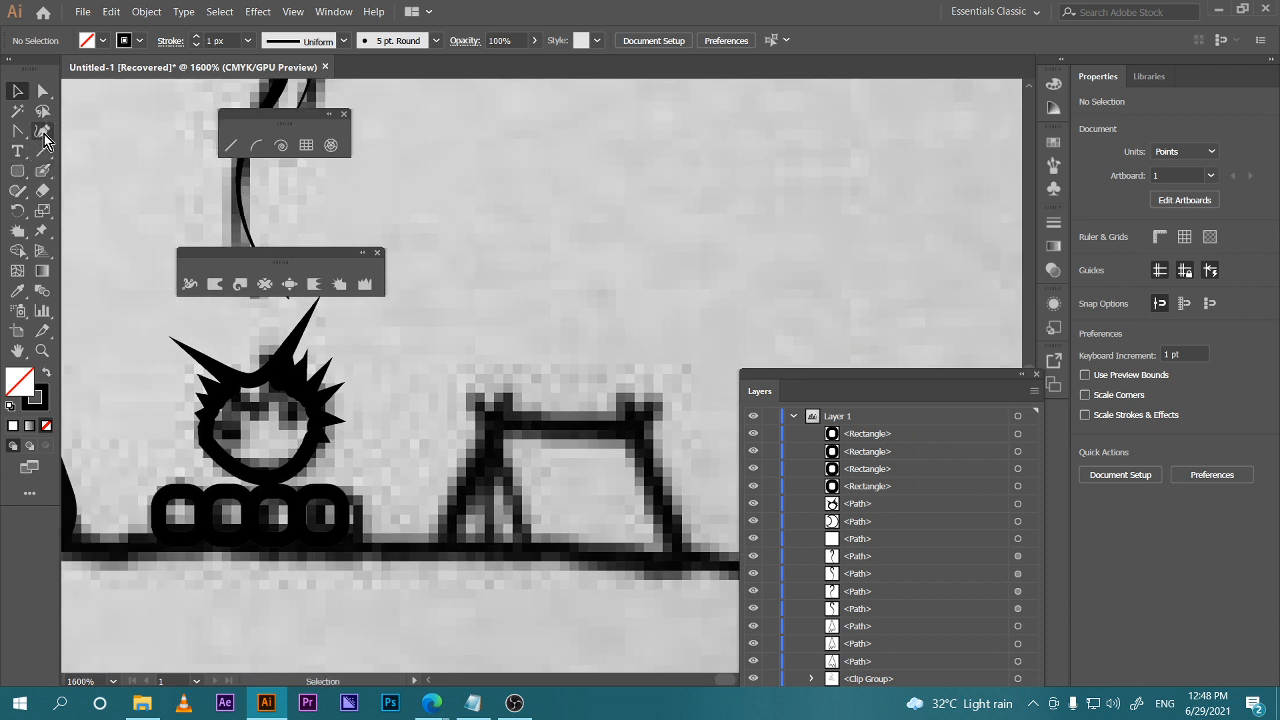
left_click(43, 134)
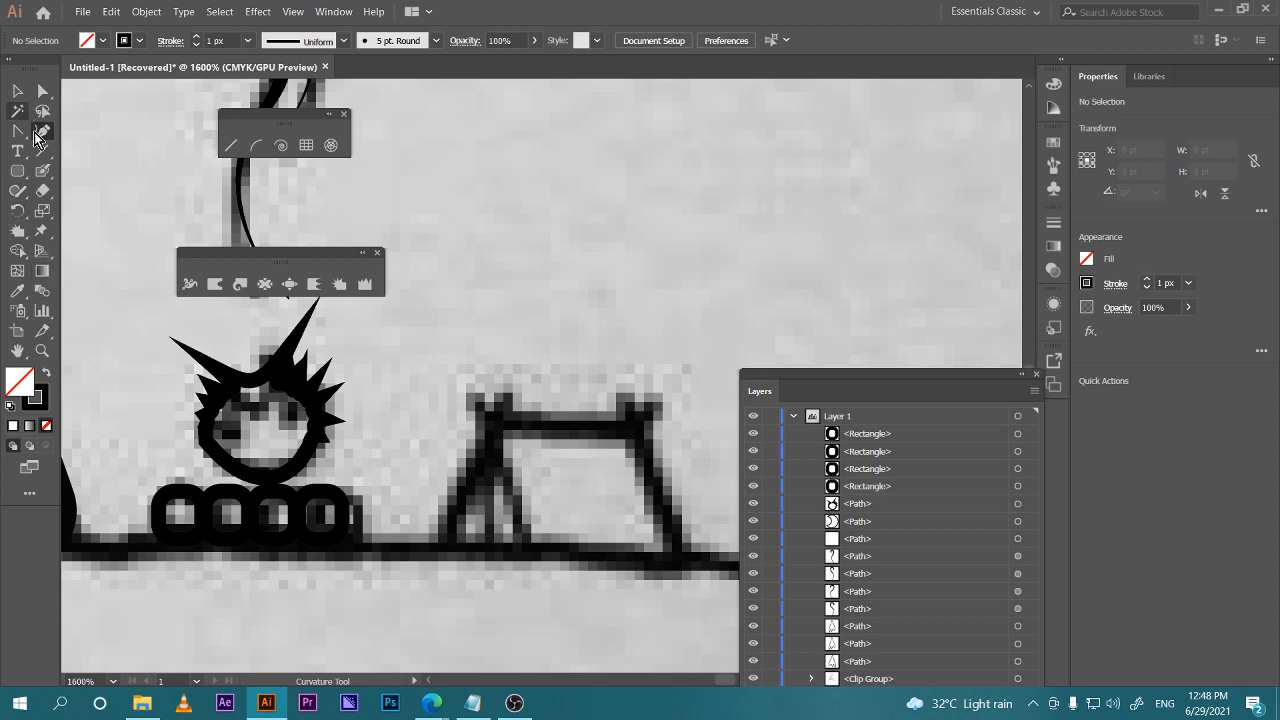
key("p")
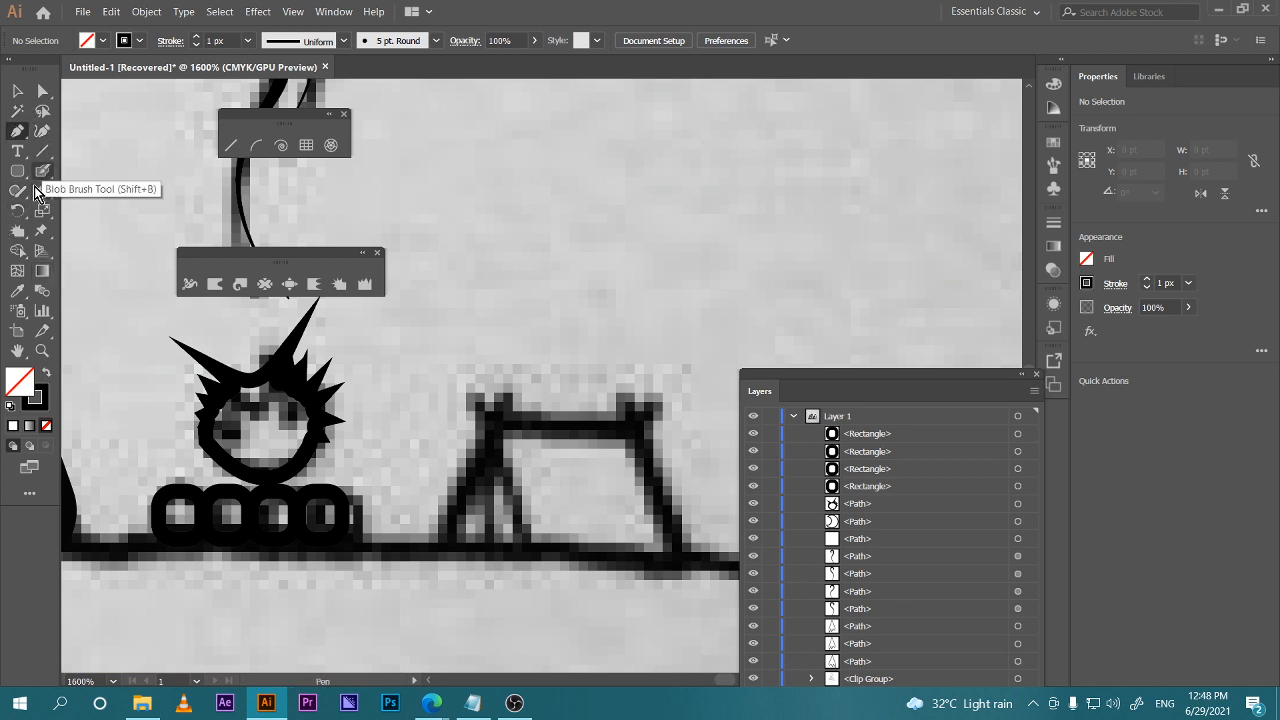
left_click_drag(377, 399, 257, 329)
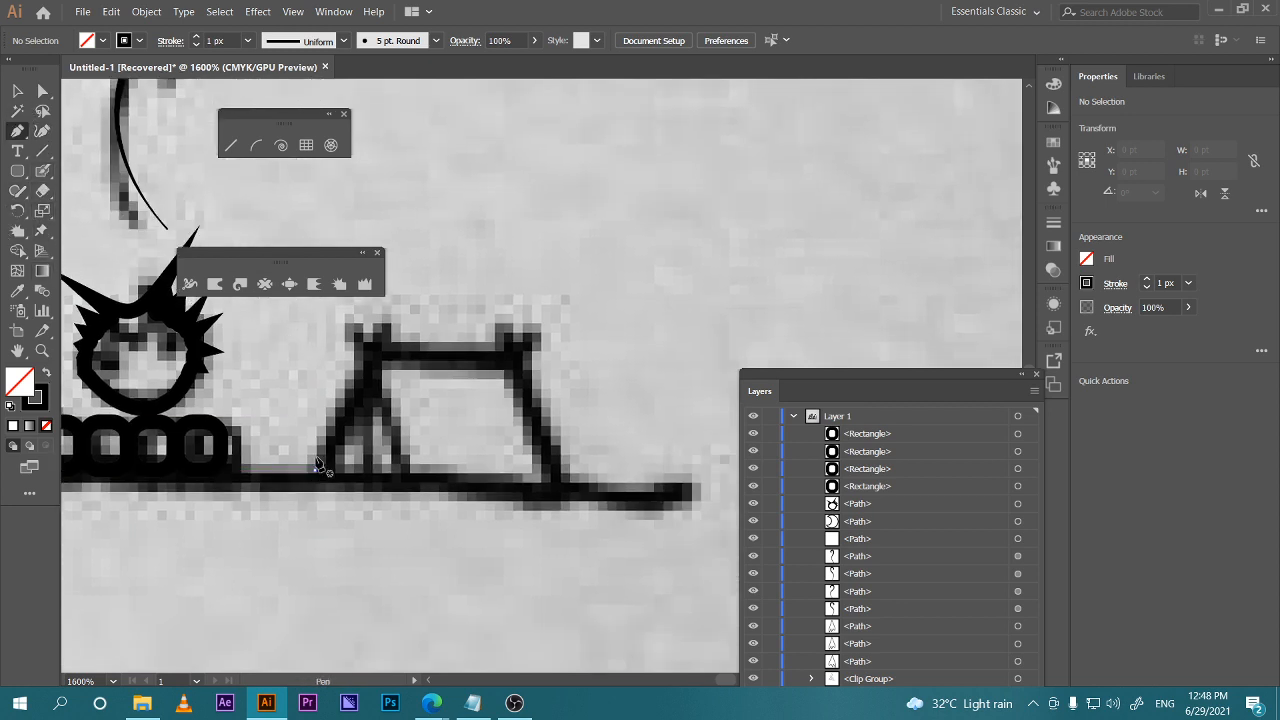
left_click(313, 470)
left_click(380, 346)
left_click(510, 350)
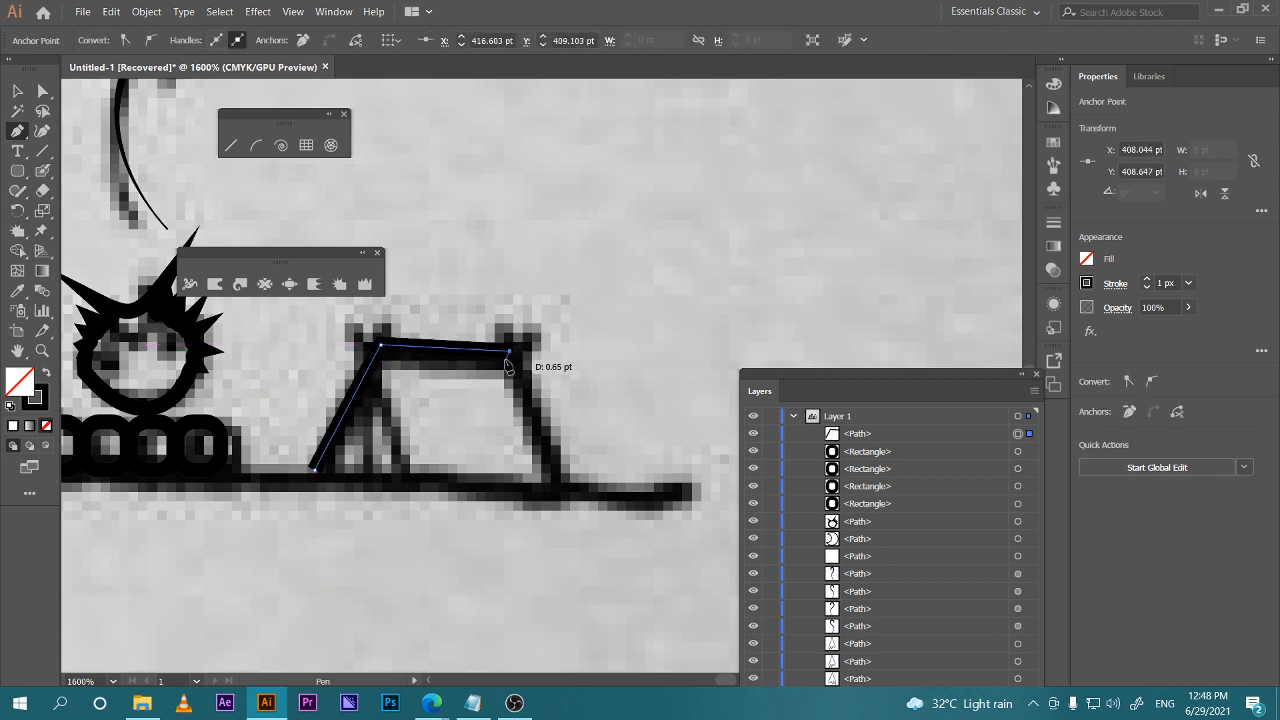
left_click(557, 493)
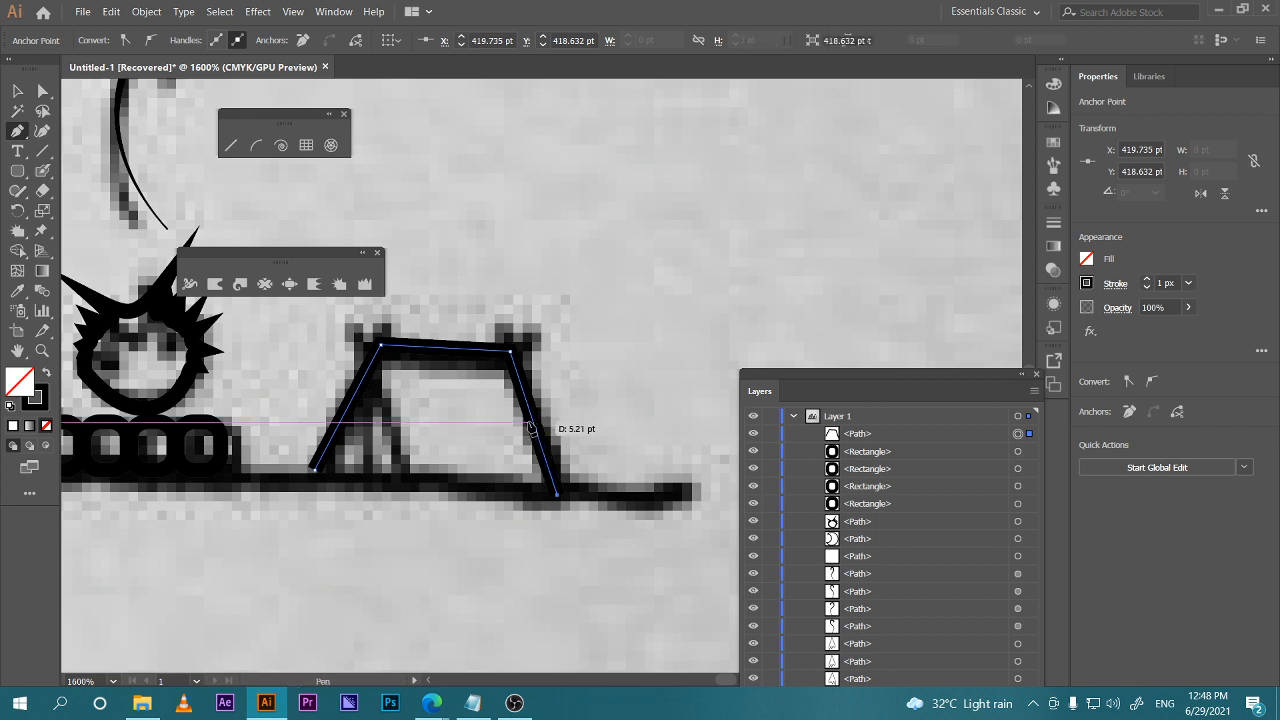
key("ctrl")
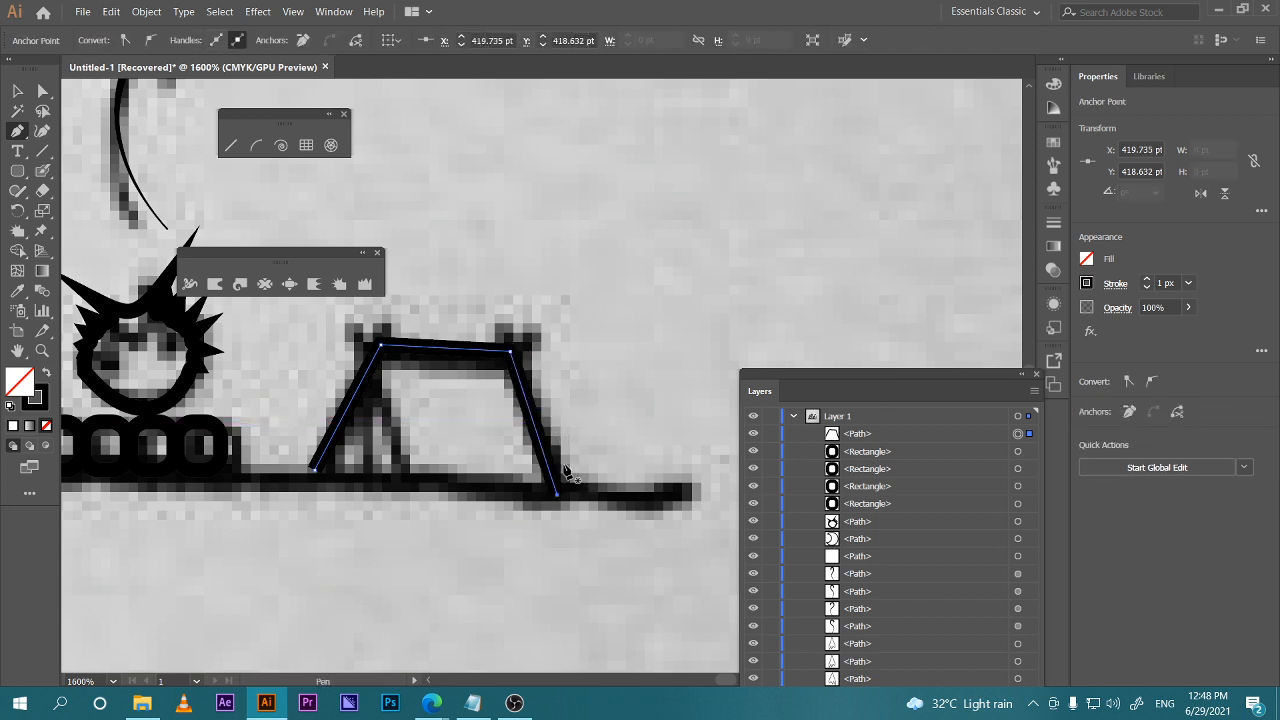
key("v")
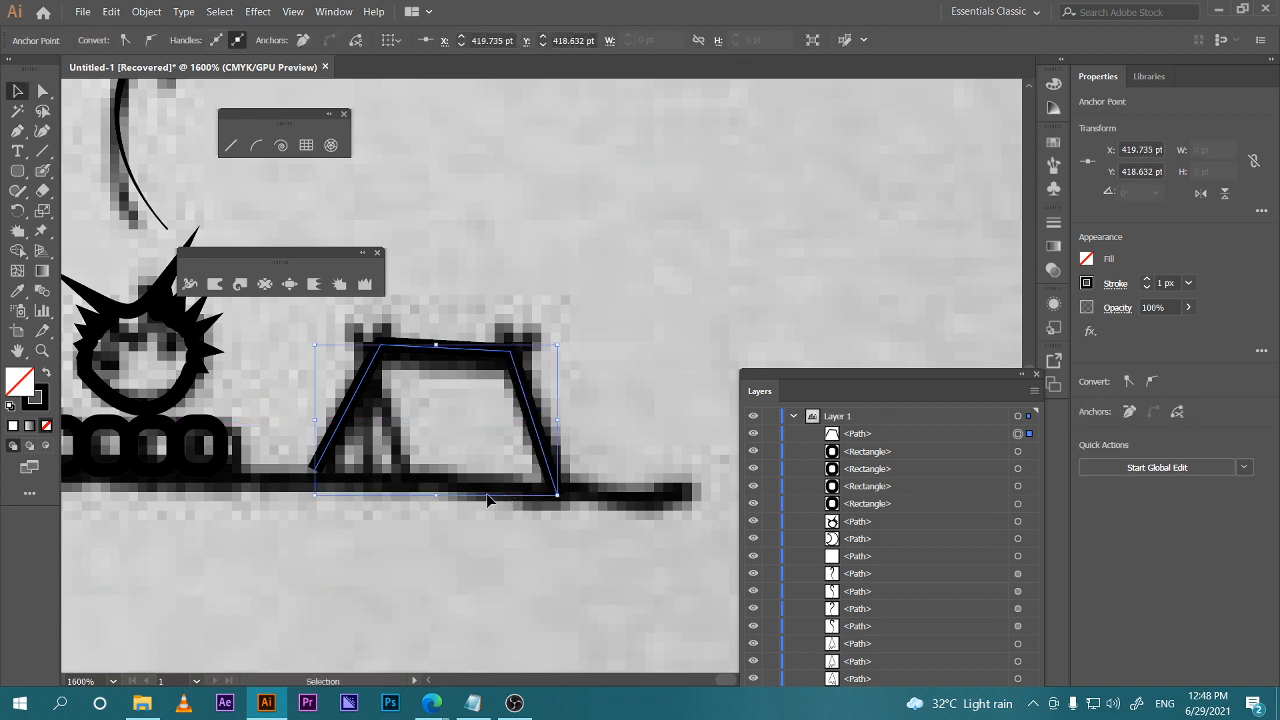
Apply the double-bulge variable width profile to the tent outline's stroke
left_click(535, 430)
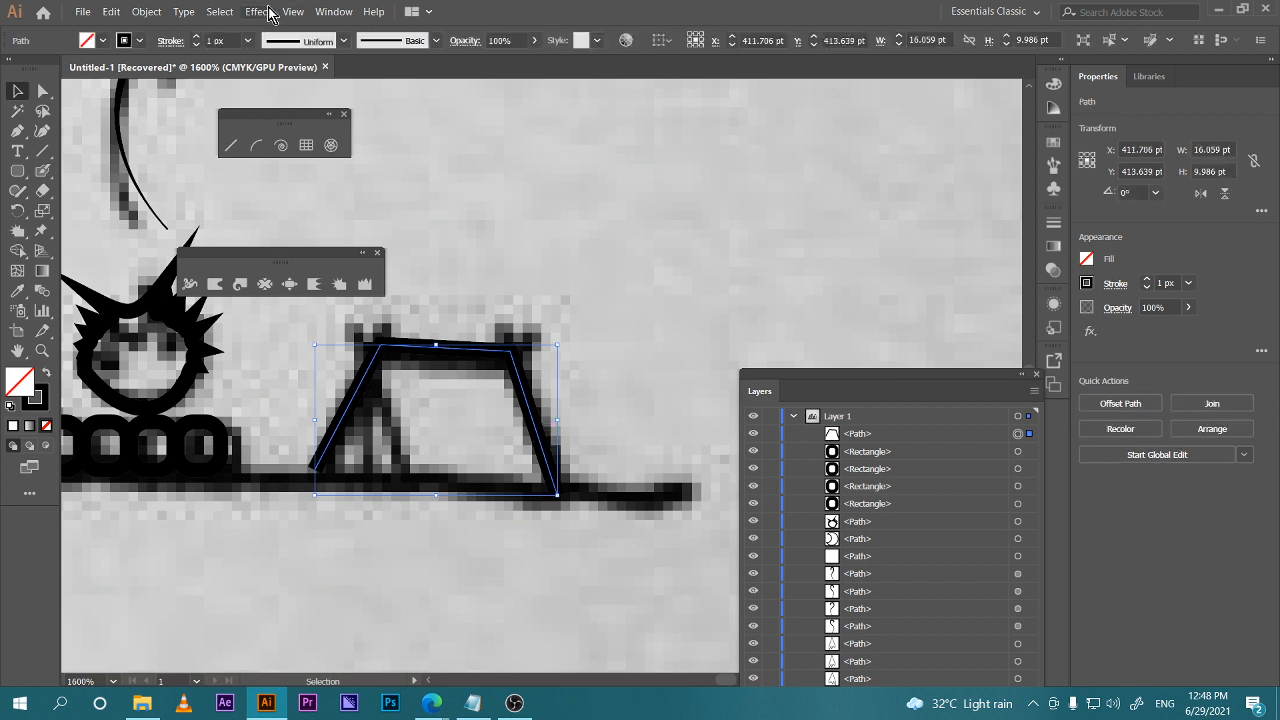
left_click(302, 41)
left_click(304, 121)
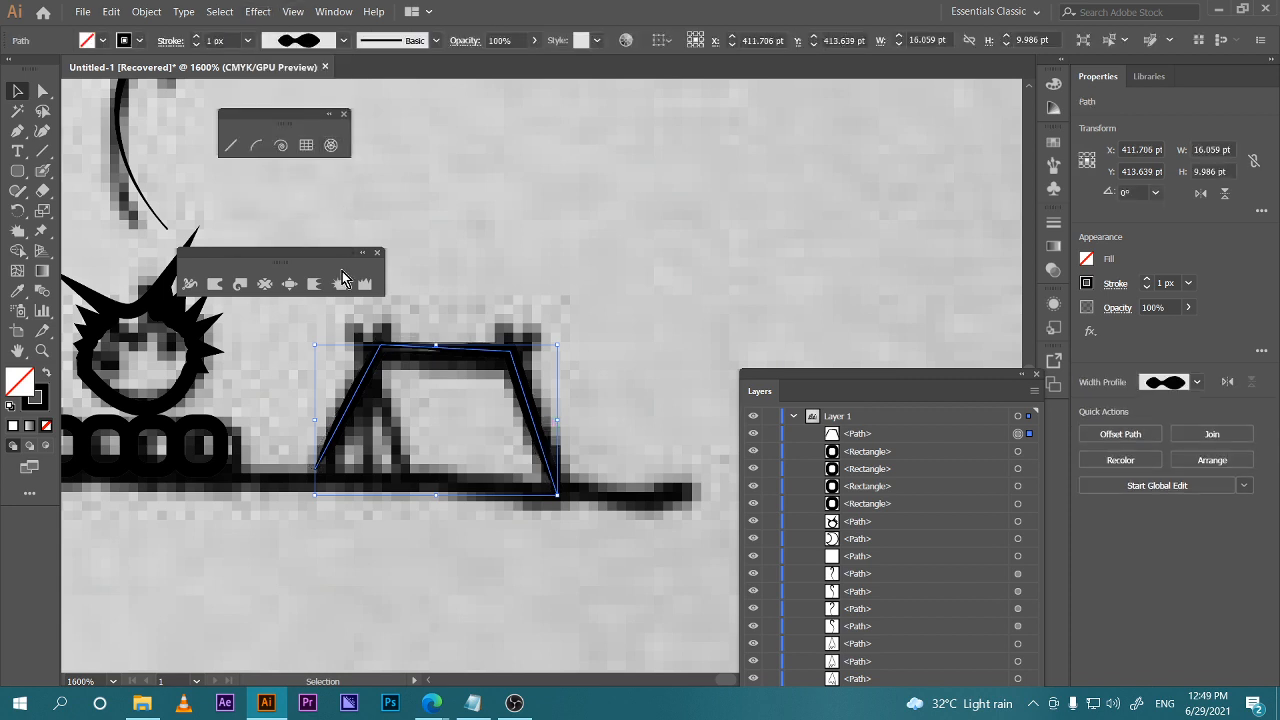
left_click(713, 267)
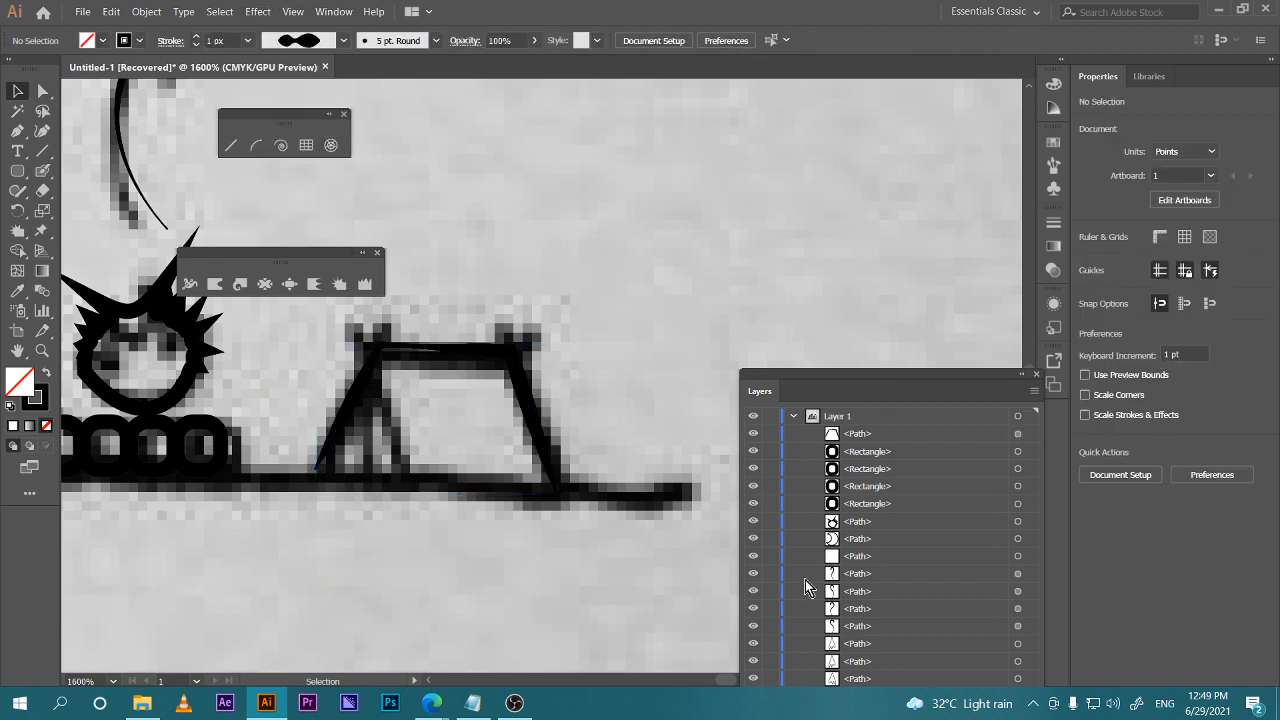
Hide the reference image and examine the traced campfire, stones and tent together with the rest of the artwork
left_click_drag(902, 373, 868, 39)
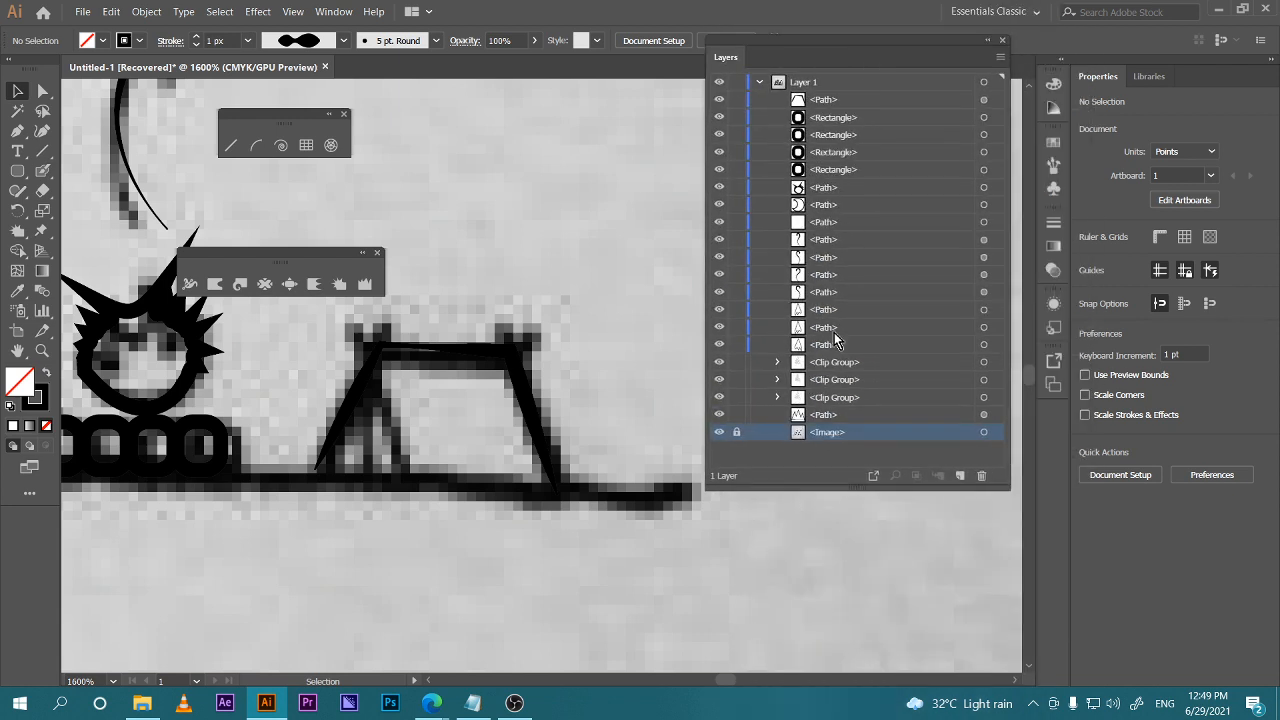
left_click(720, 434)
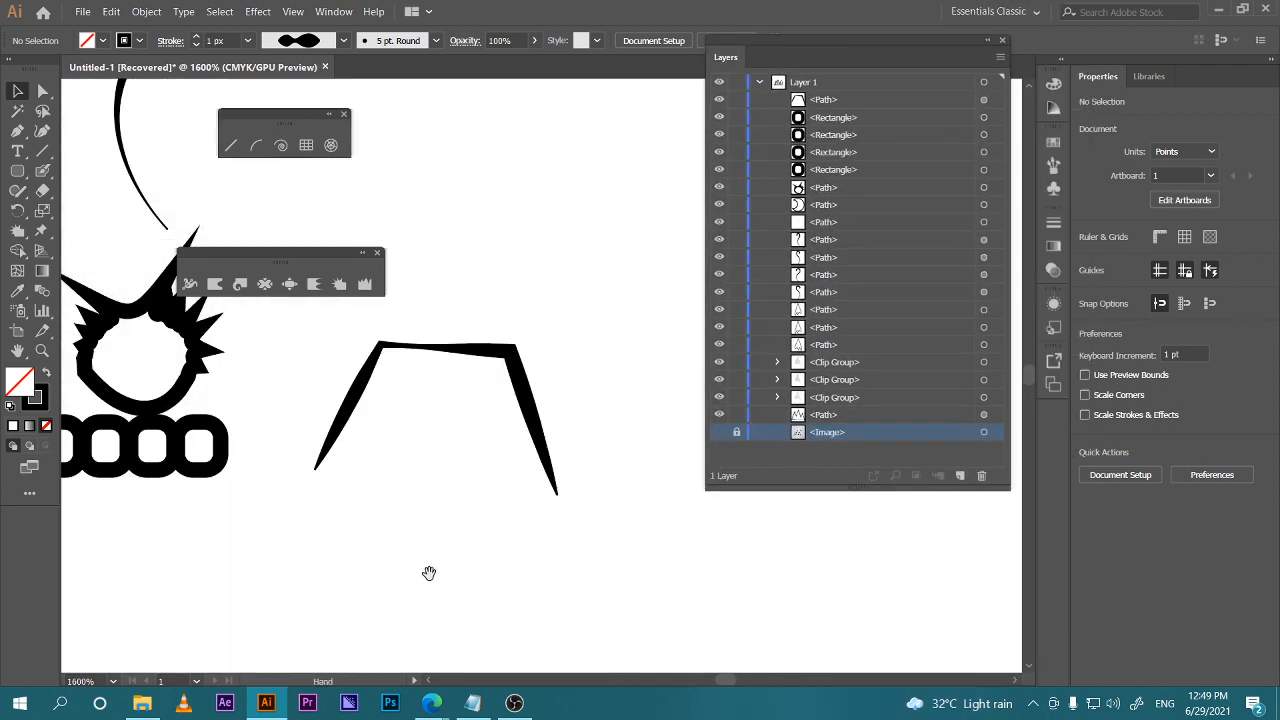
left_click_drag(429, 572, 547, 573)
key("ctrl+minus")
key("ctrl+minus")
key("ctrl+minus")
key("ctrl+minus")
key("ctrl+minus")
key("ctrl+minus")
key("ctrl+minus")
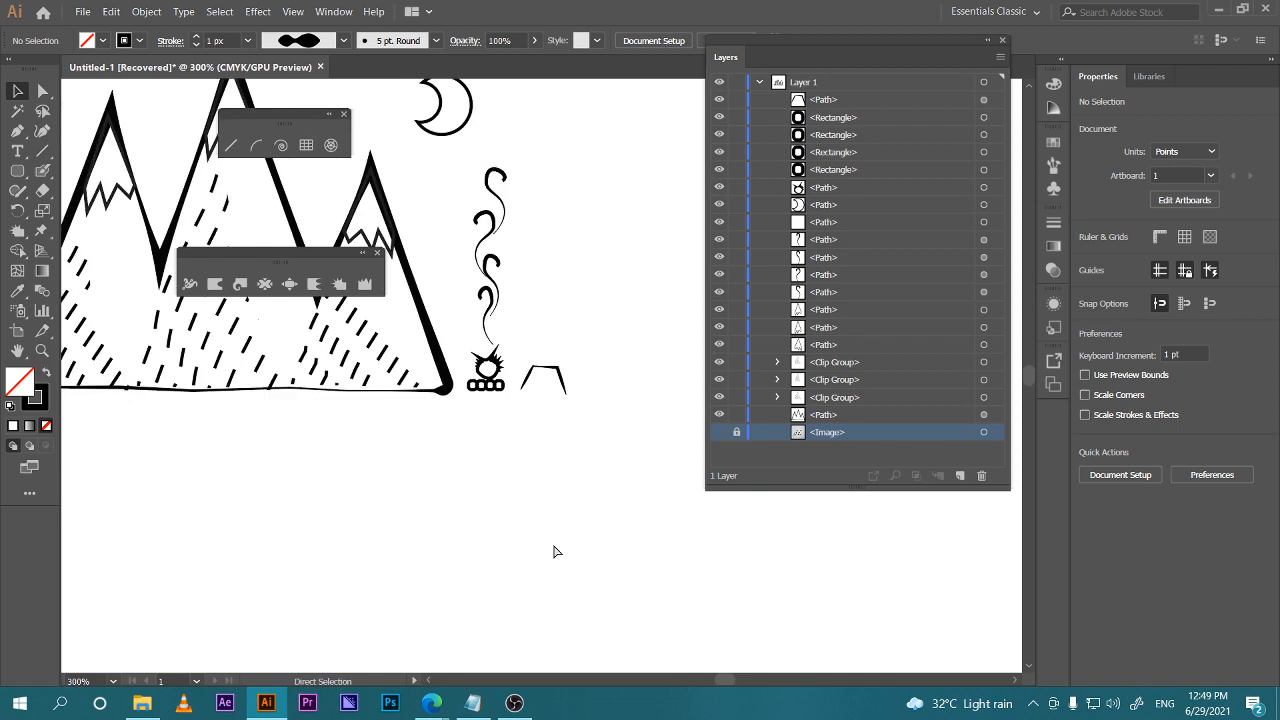
key("ctrl+plus")
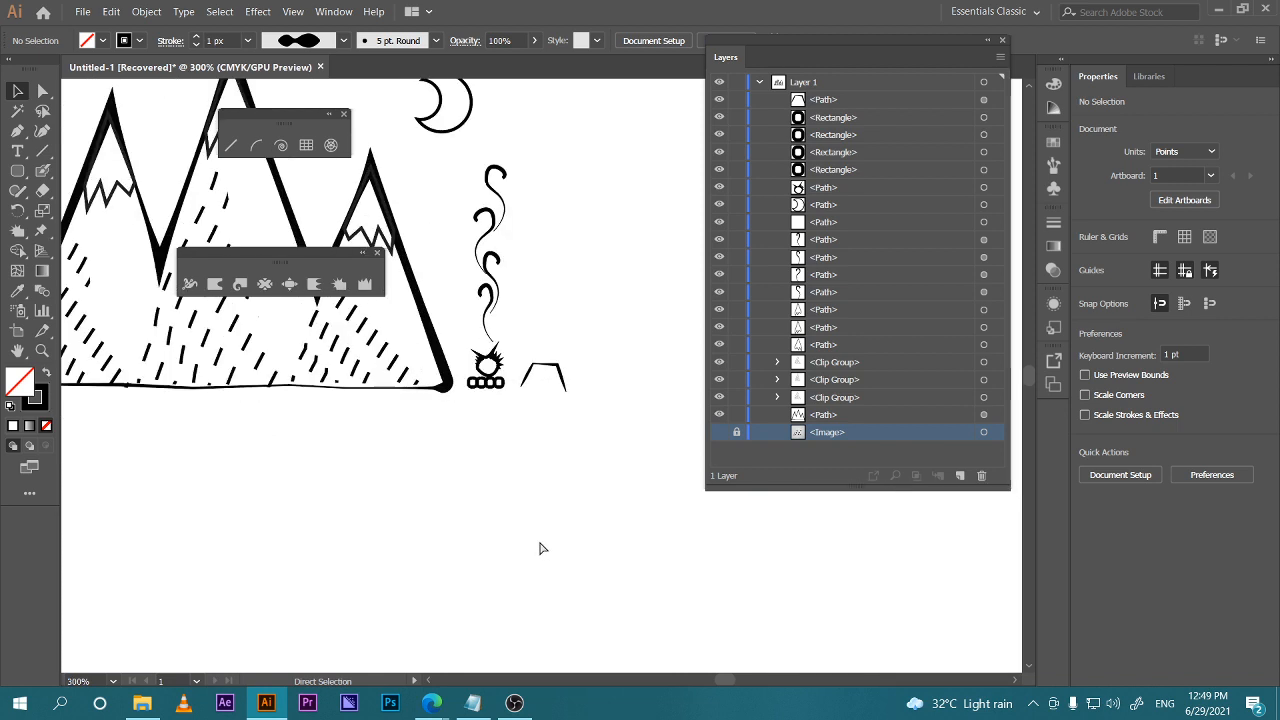
Show the reference image beneath the traced artwork again
key("ctrl+minus")
key("ctrl+plus")
key("ctrl+plus")
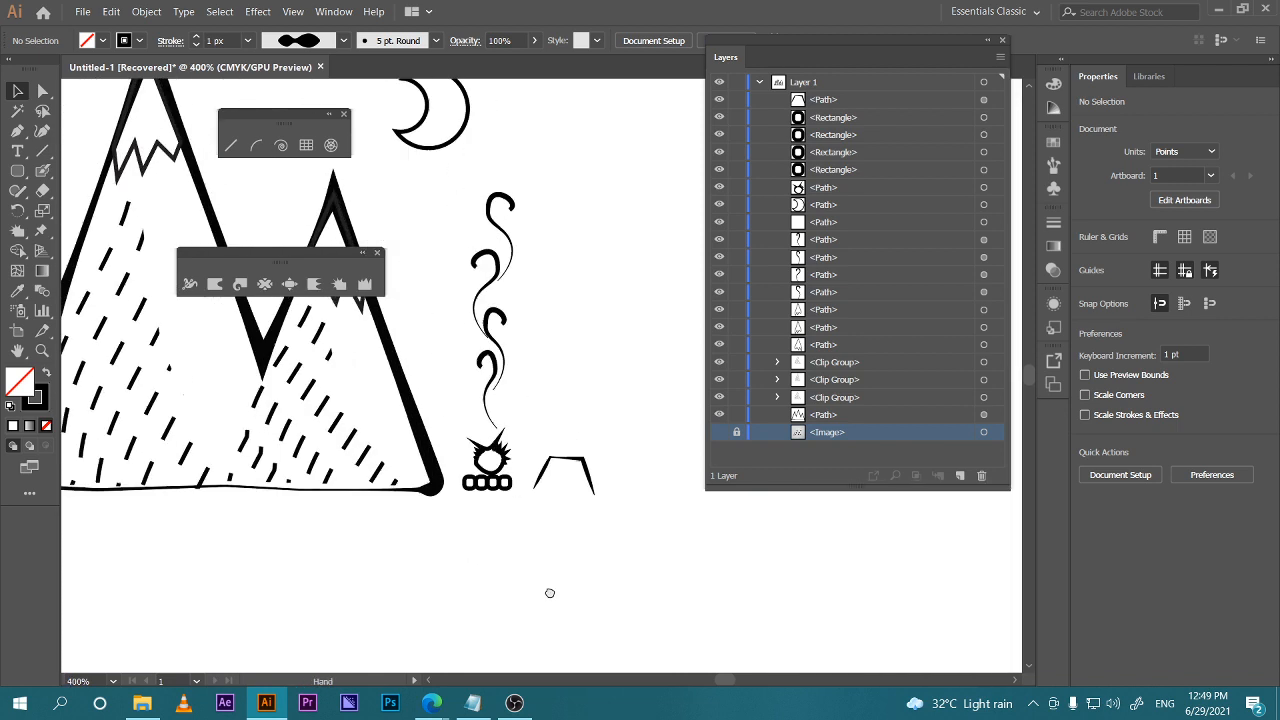
key("ctrl+plus")
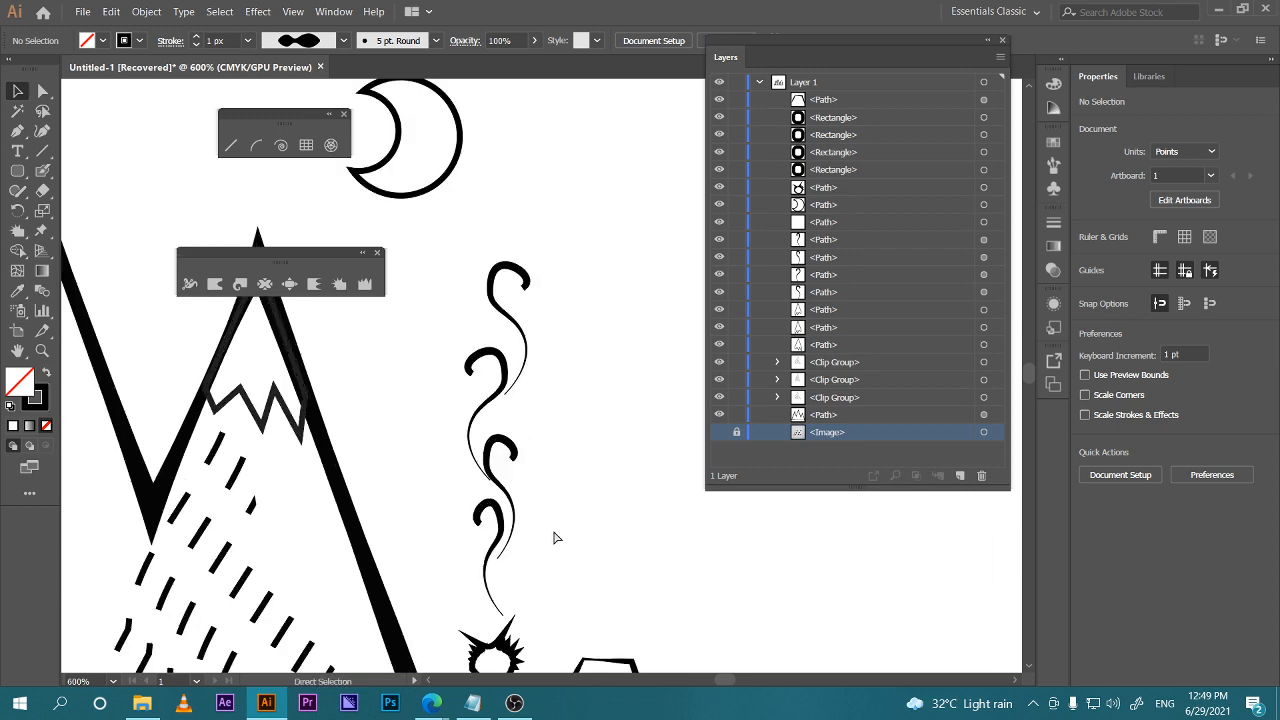
key("ctrl+minus")
key("ctrl+minus")
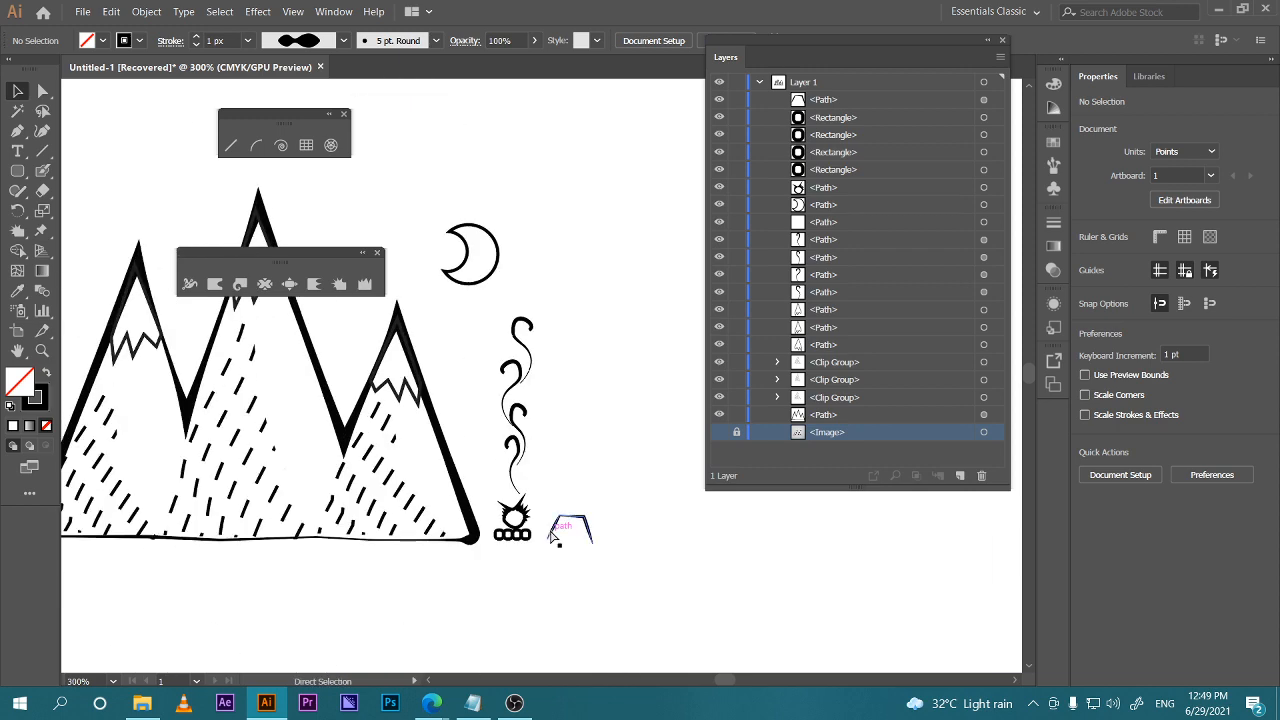
left_click(720, 433)
key("ctrl+plus")
key("ctrl+plus")
key("ctrl+plus")
key("ctrl+plus")
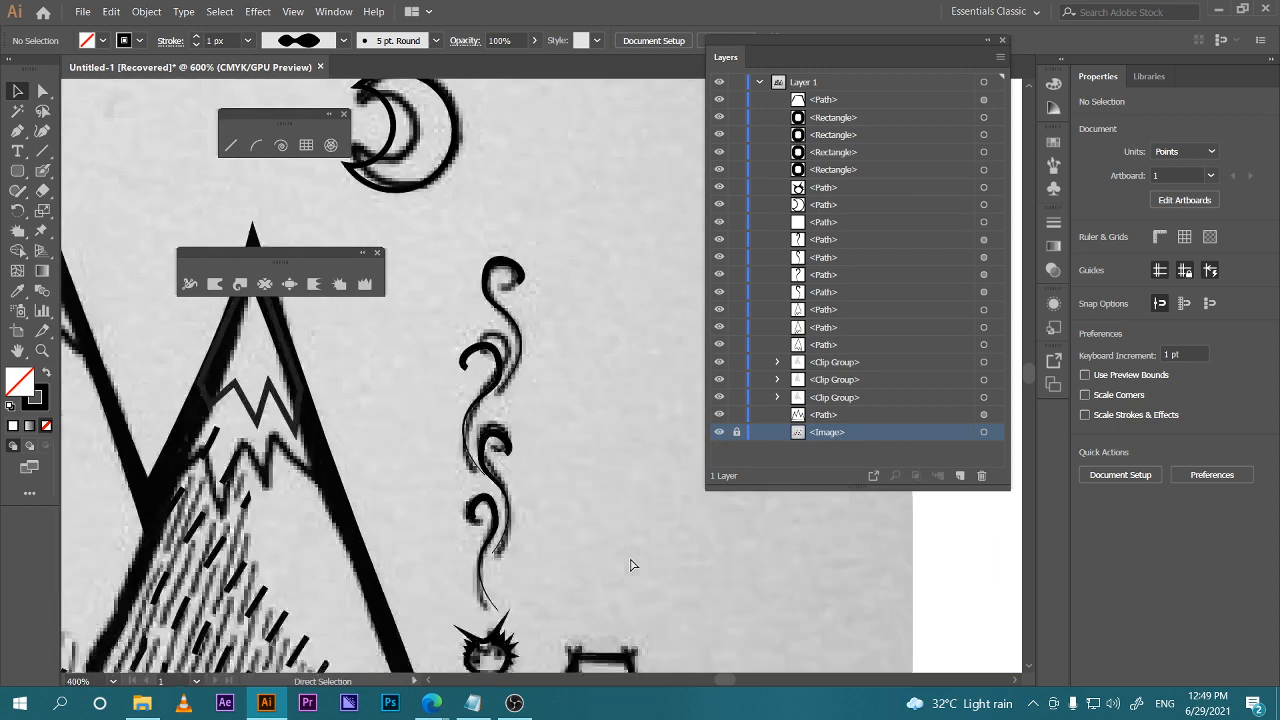
Scale the spiky fire shape down to about 5.2 by 5.6 pt and rotate it slightly above the campfire stones
left_click_drag(623, 396, 613, 203)
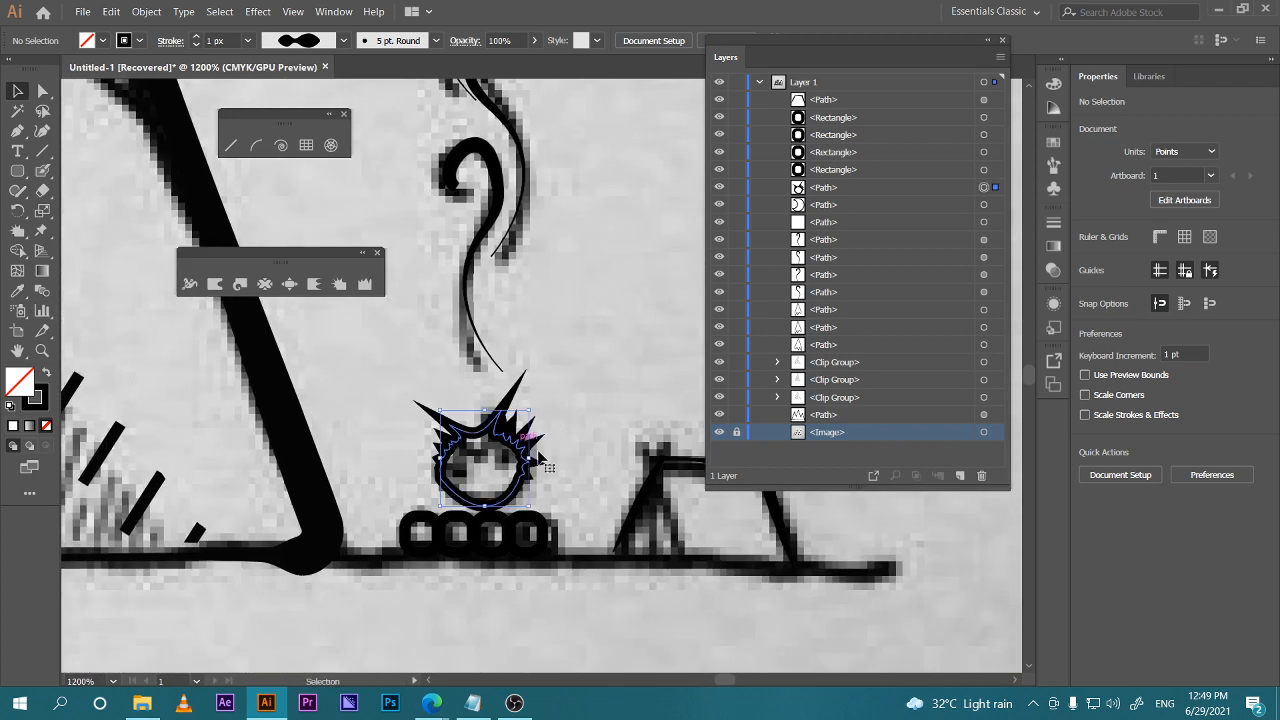
left_click(522, 428)
left_click_drag(522, 428, 551, 455)
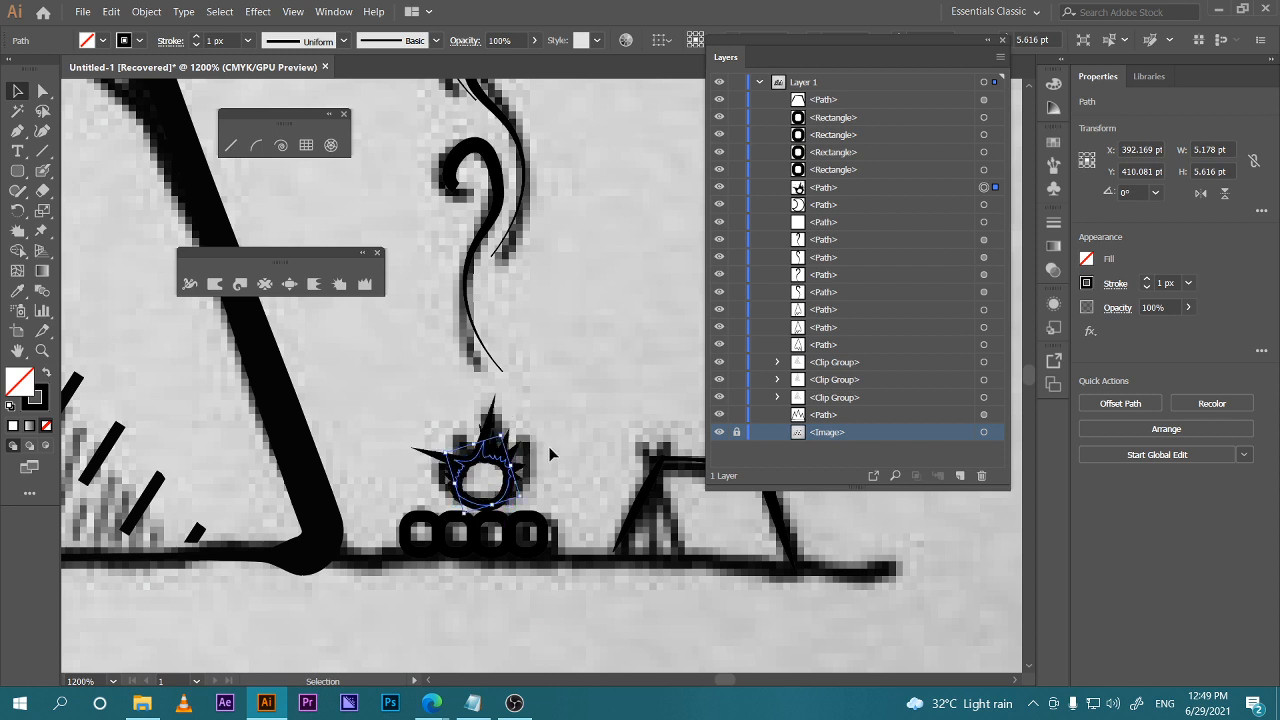
left_click(569, 451)
scroll(510, 455, "right", 3)
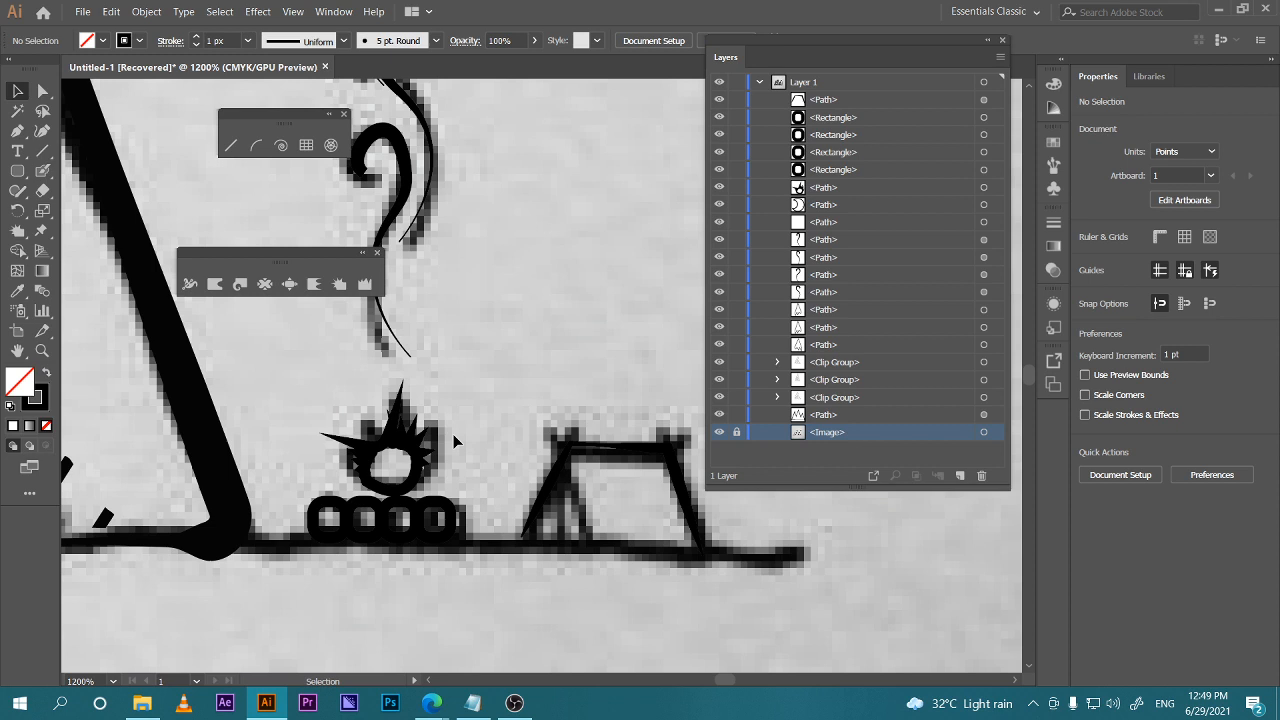
Switch to the Google Meet call, read the latest in-call message, and return to Illustrator
mouse_move(431, 703)
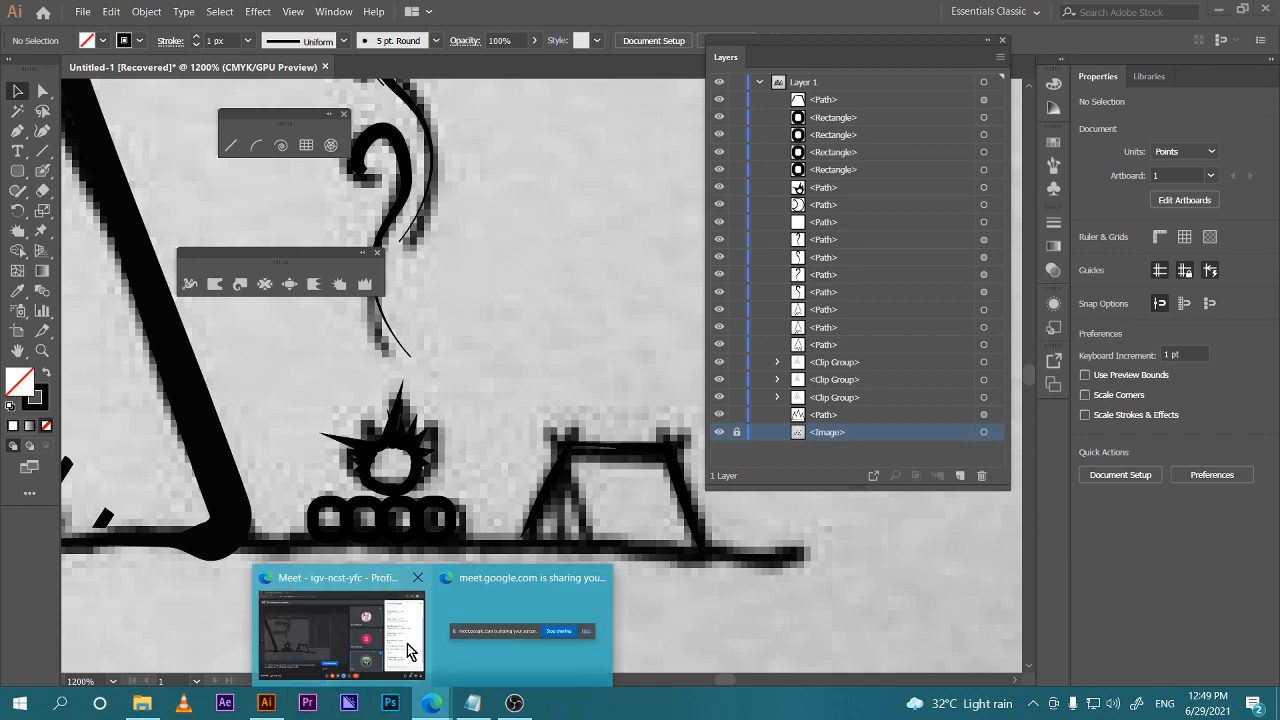
left_click(400, 655)
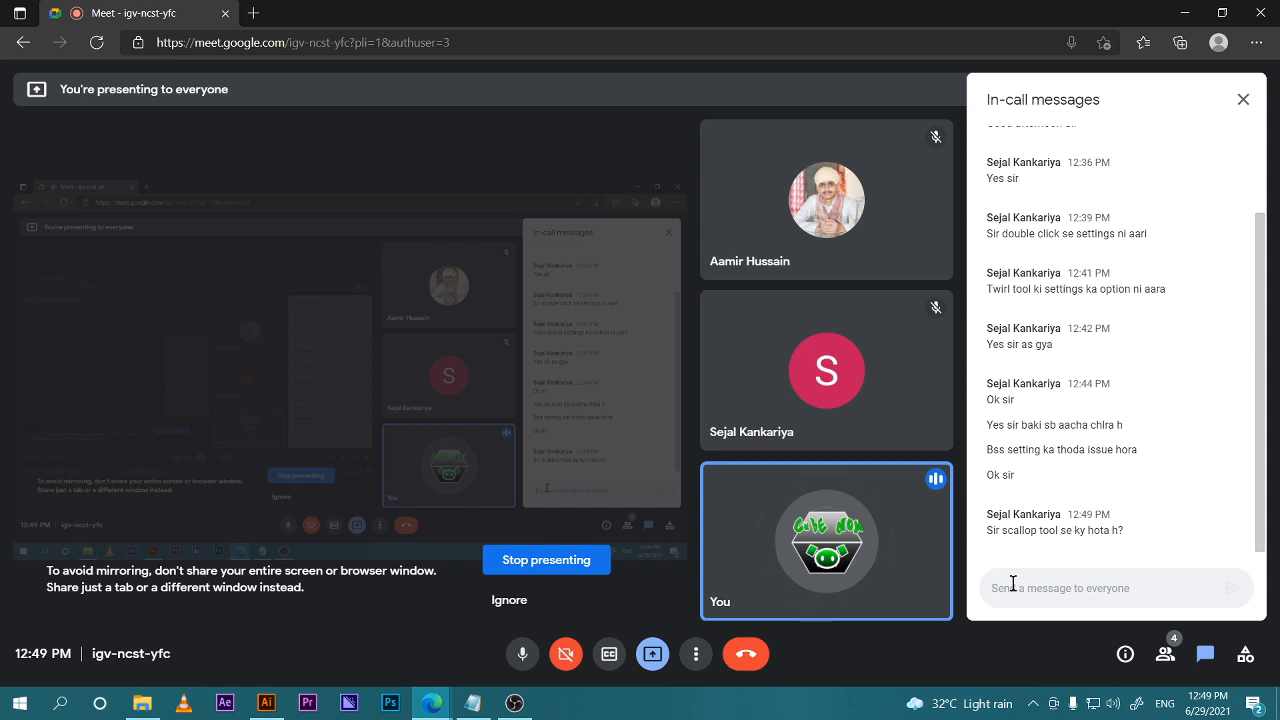
left_click(438, 708)
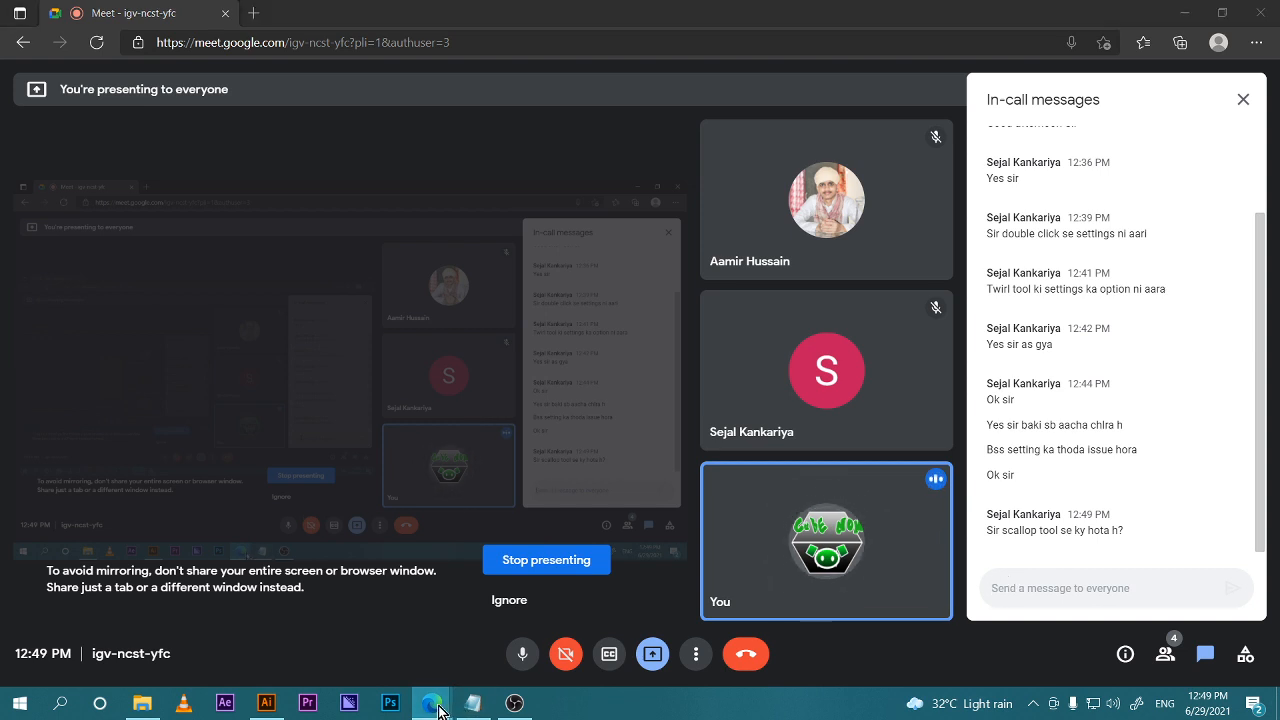
left_click(268, 704)
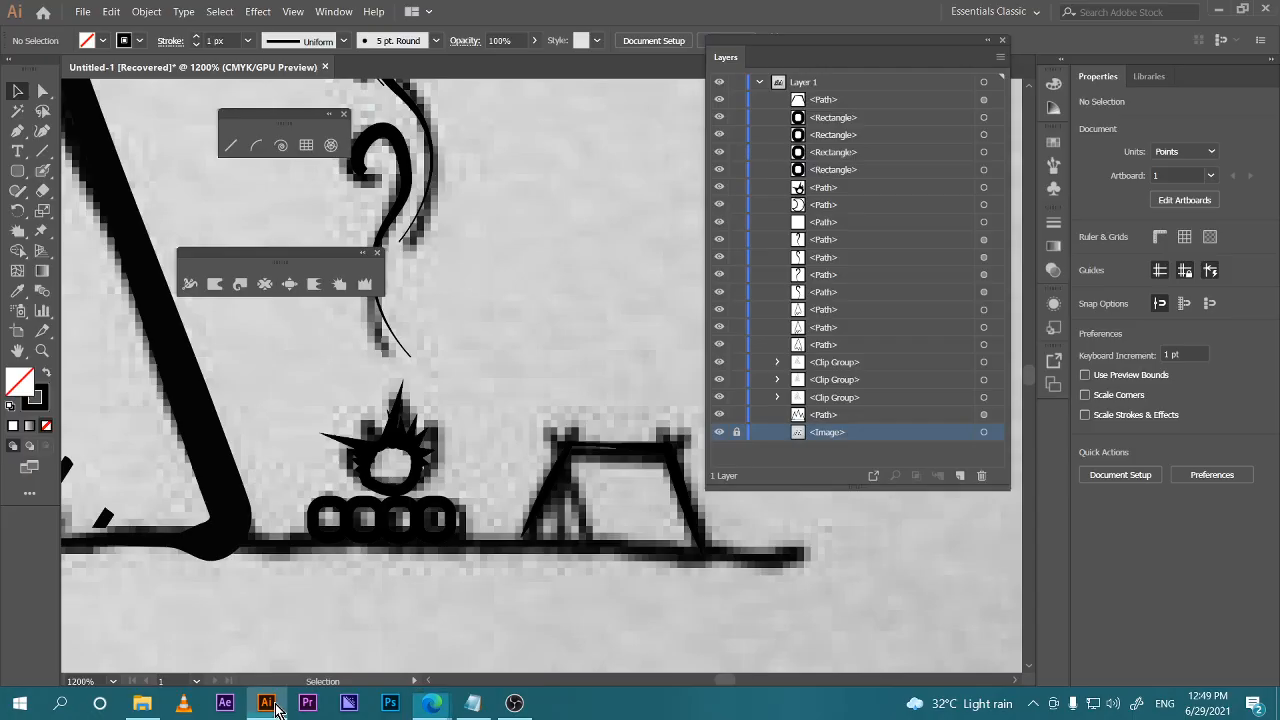
Draw a rounded rectangle about 75.3 by 84.8 pt on the blank artboard area beside the reference drawing
scroll(590, 450, "down", 2)
scroll(583, 460, "down", 6, "alt")
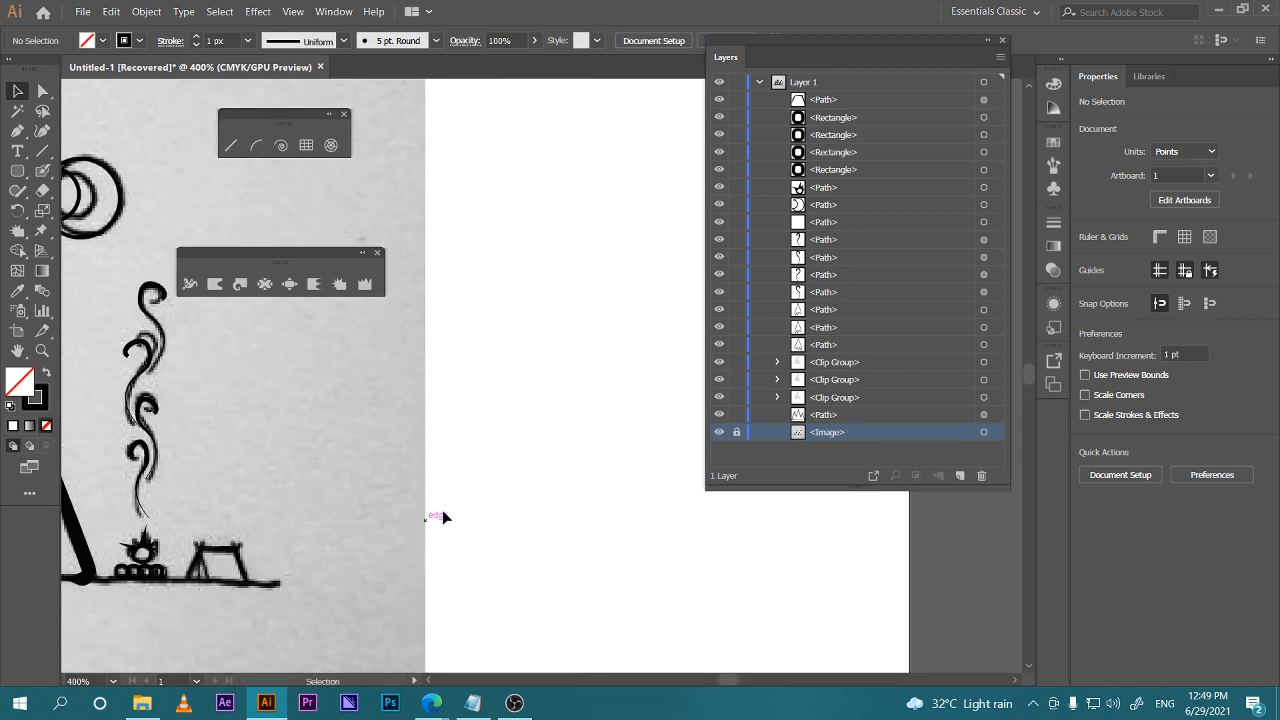
left_click(17, 170)
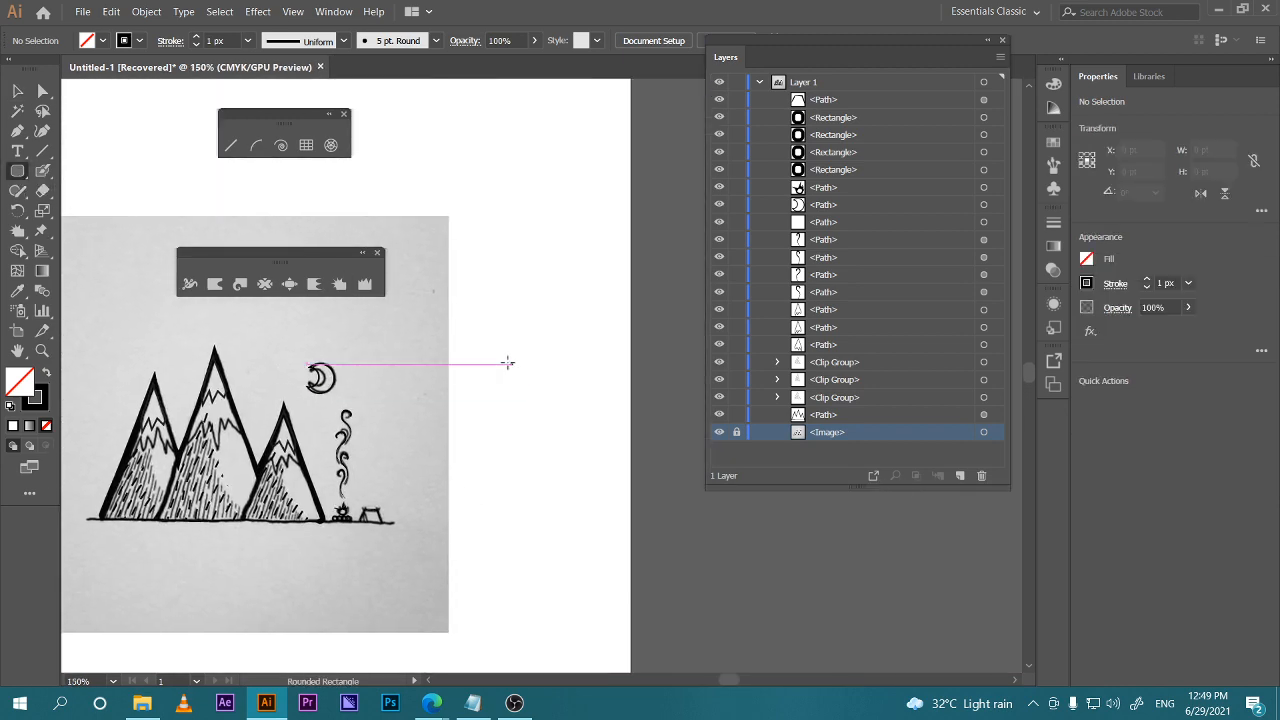
left_click_drag(496, 356, 604, 476)
key("w")
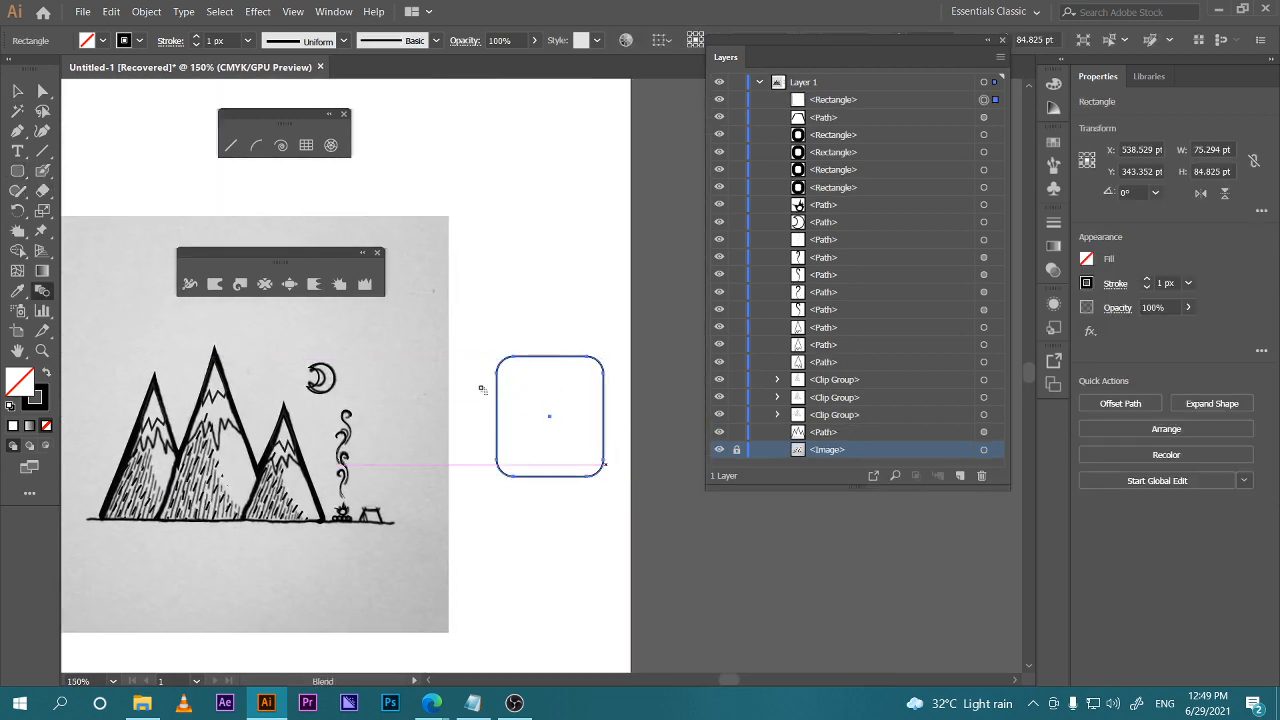
Set the Crystallize tool's brush to 20 pt wide and 20 pt high
left_click(339, 284)
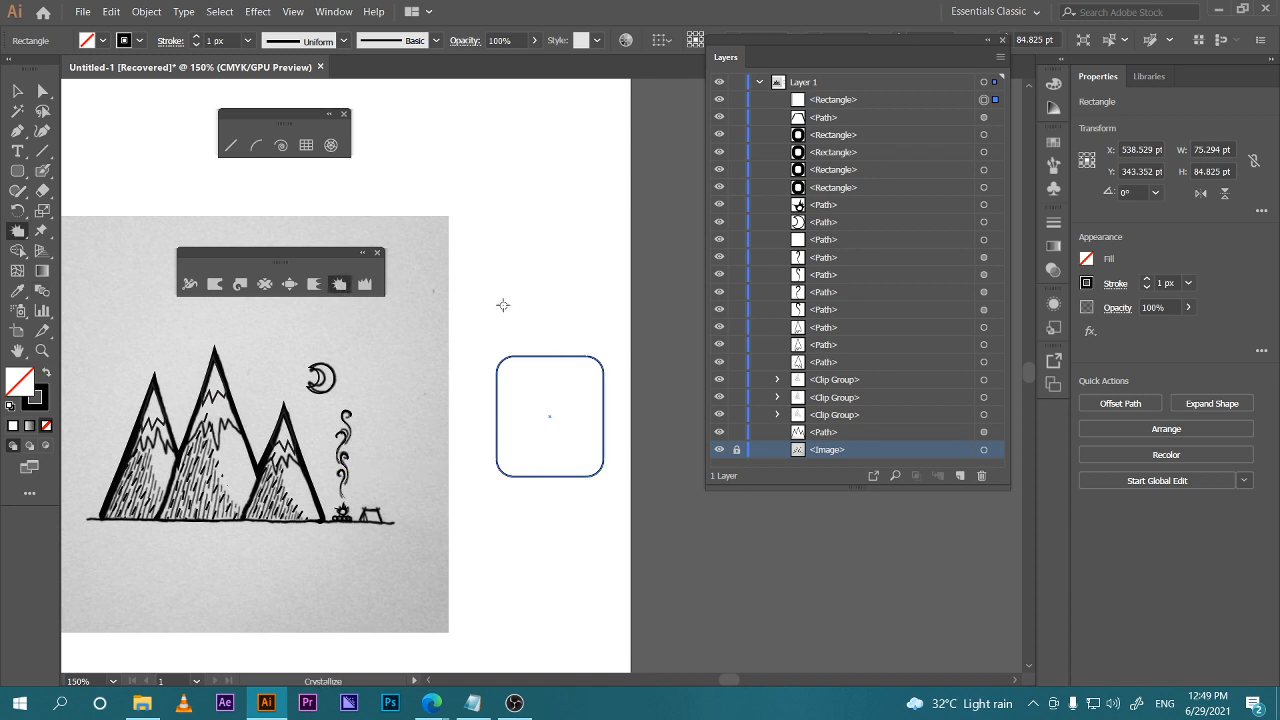
left_click(541, 414)
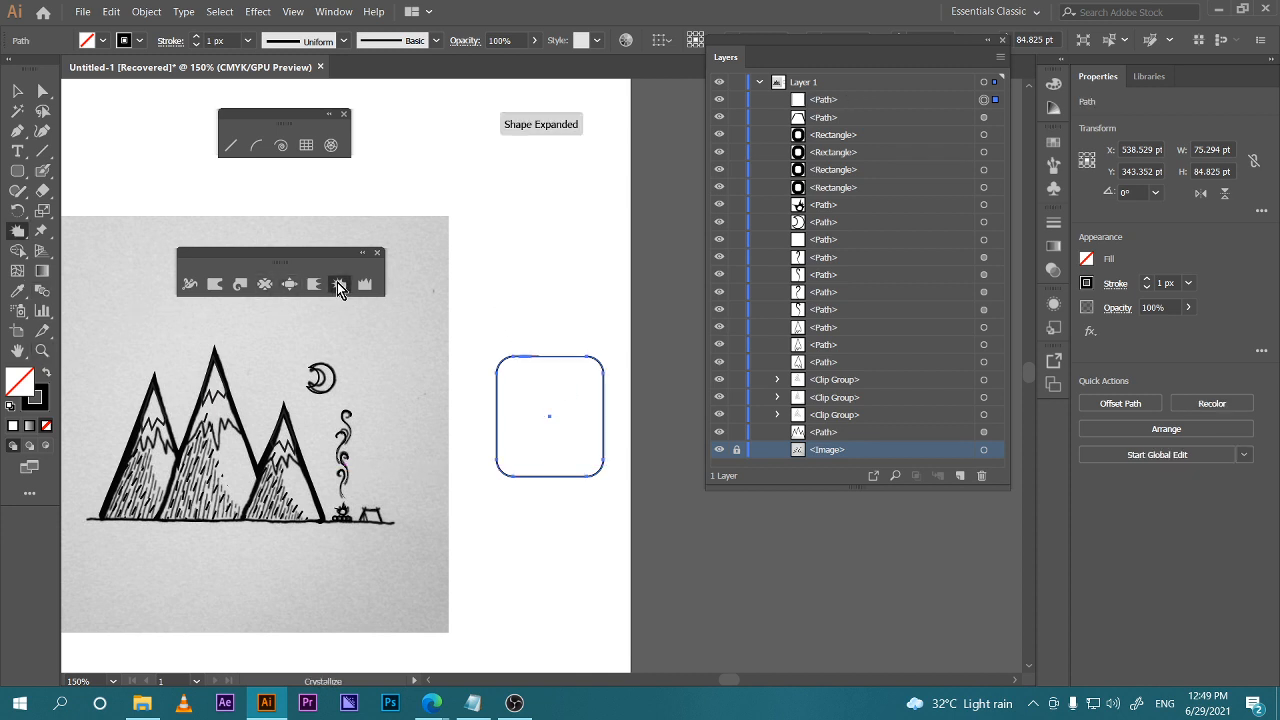
double_click(337, 282)
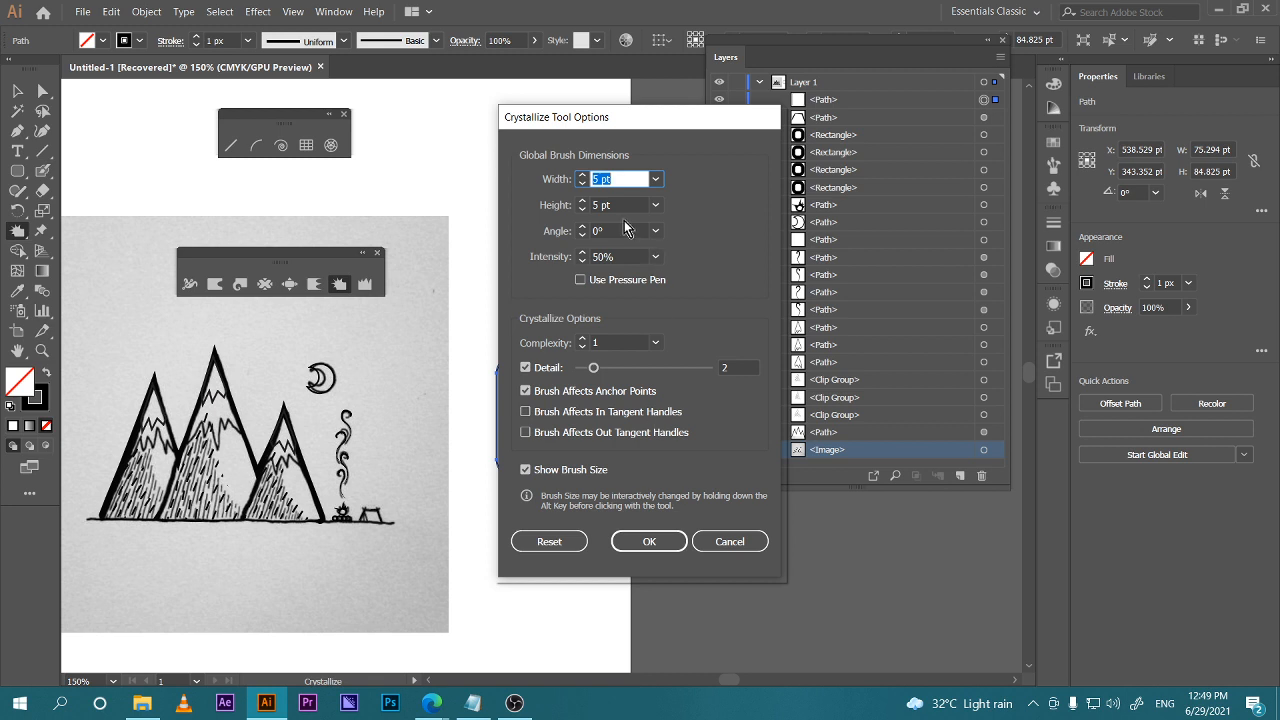
type("20")
key("Tab")
type("20")
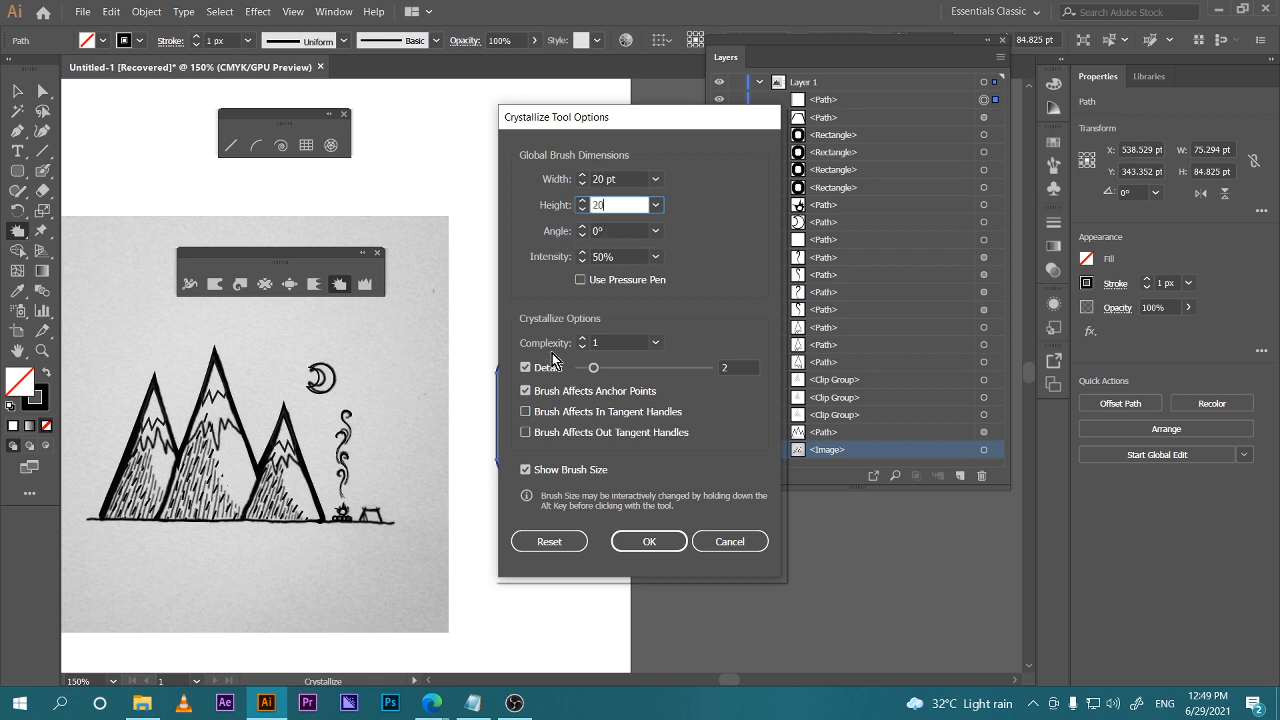
left_click(649, 541)
Crystallize the rounded rectangle's outline into spikes along its top edge, right edge and upper left side
mouse_move(510, 366)
left_mouse_down()
mouse_move(524, 326)
mouse_move(560, 346)
mouse_move(573, 381)
mouse_move(588, 318)
left_mouse_up()
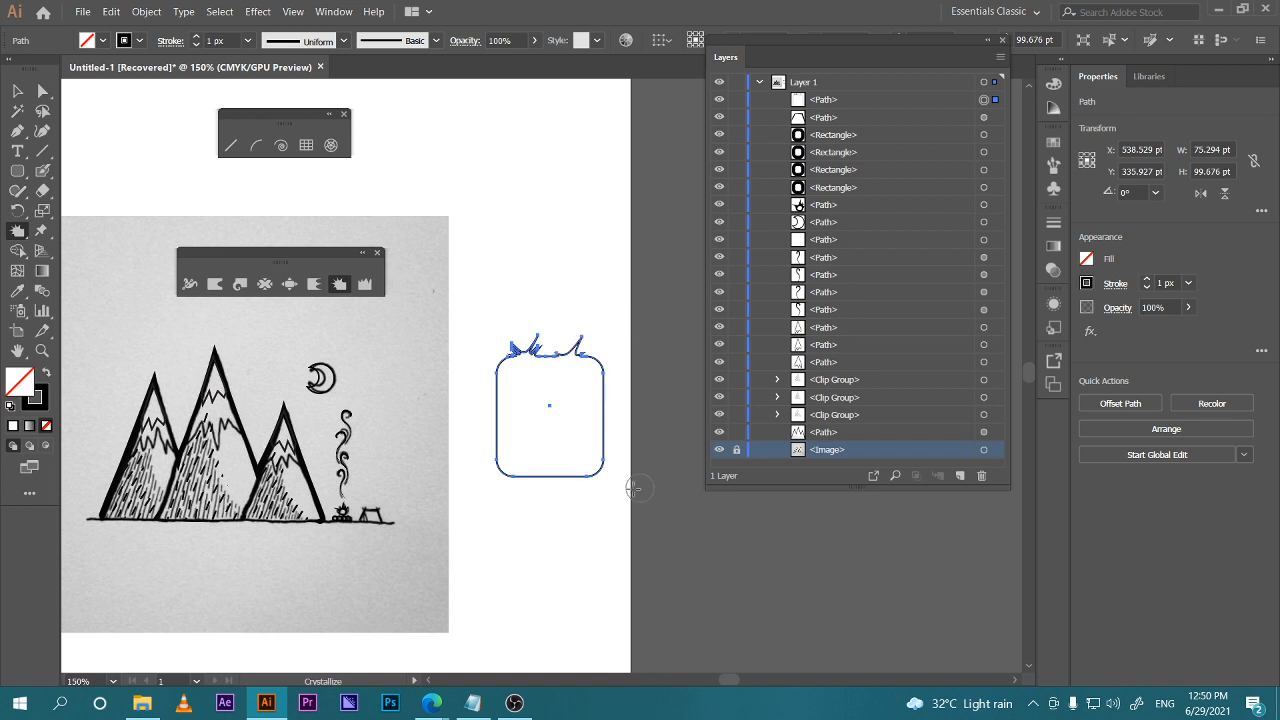
key("w")
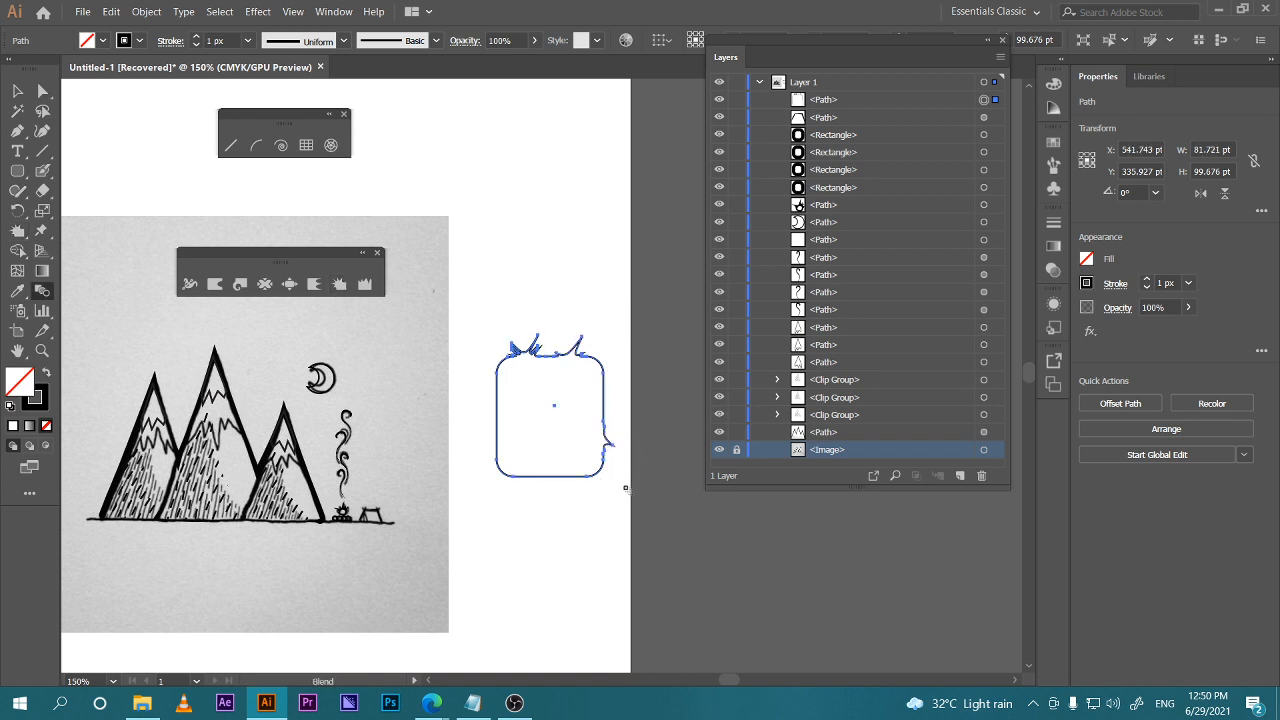
key("v")
left_click(615, 485)
scroll(626, 480, "up", 3)
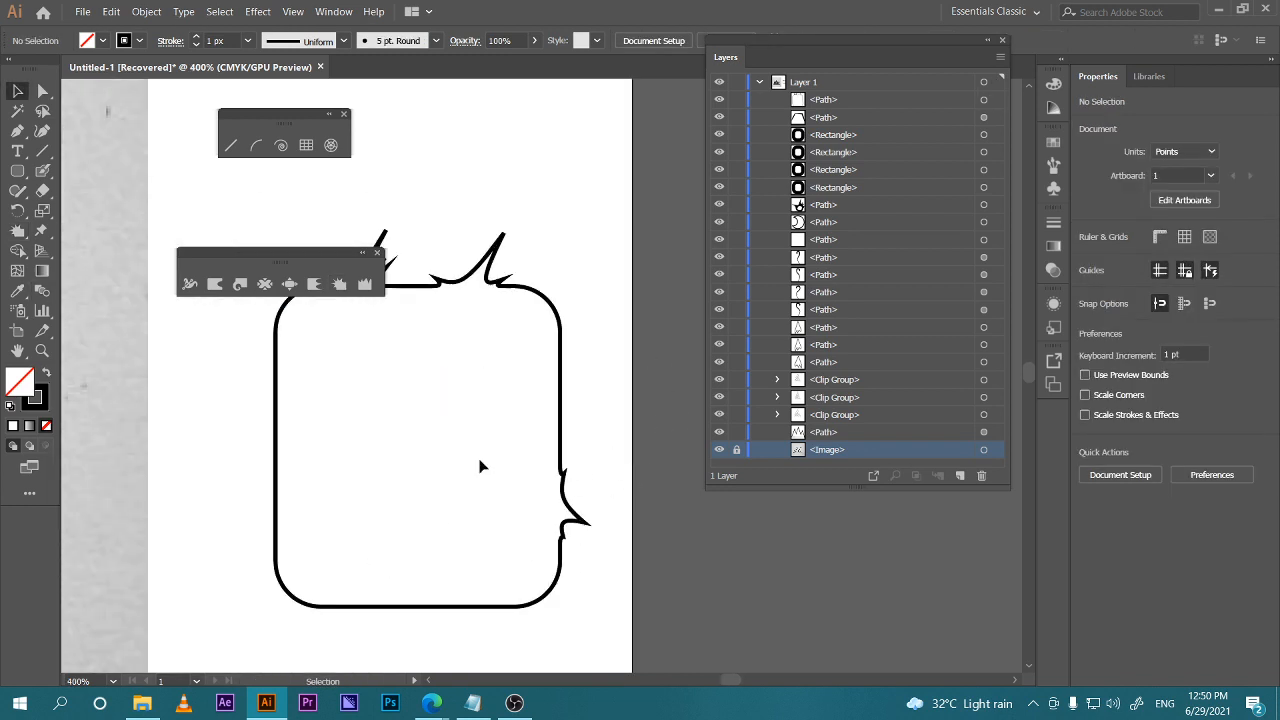
scroll(508, 390, "down", 3)
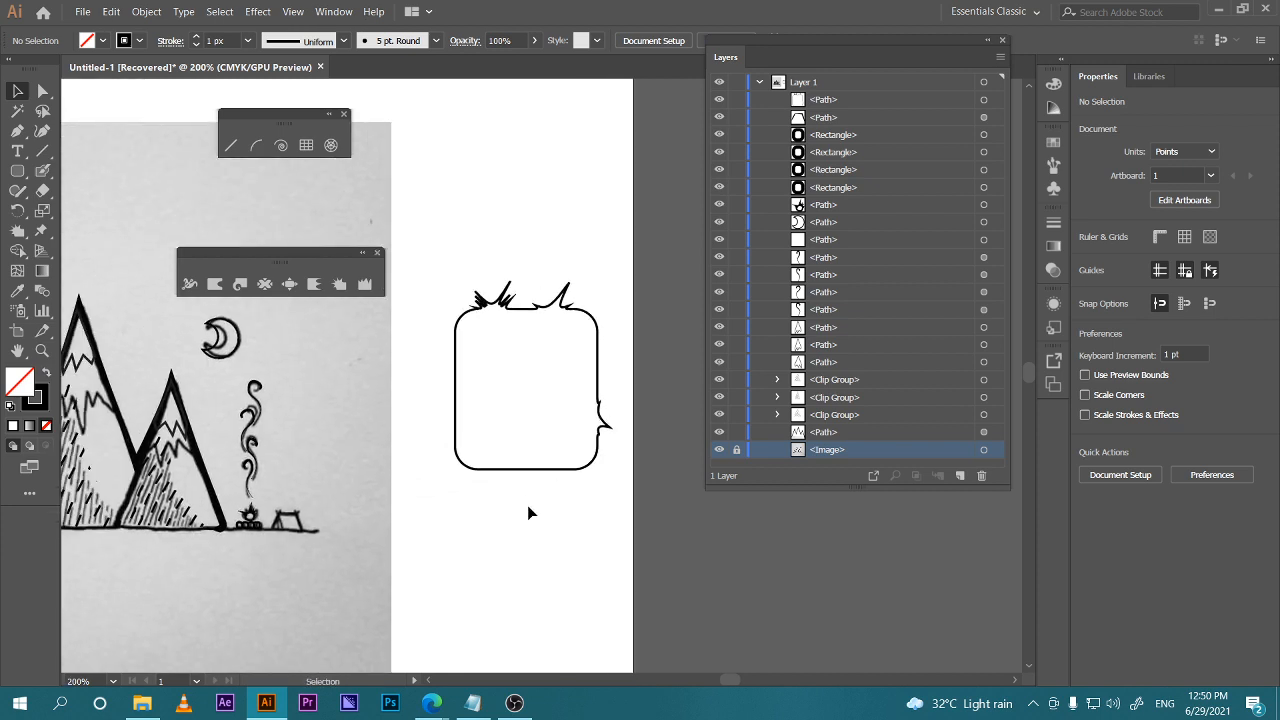
mouse_move(437, 386)
left_mouse_down()
mouse_move(600, 357)
mouse_move(400, 343)
left_mouse_up()
left_click(315, 284)
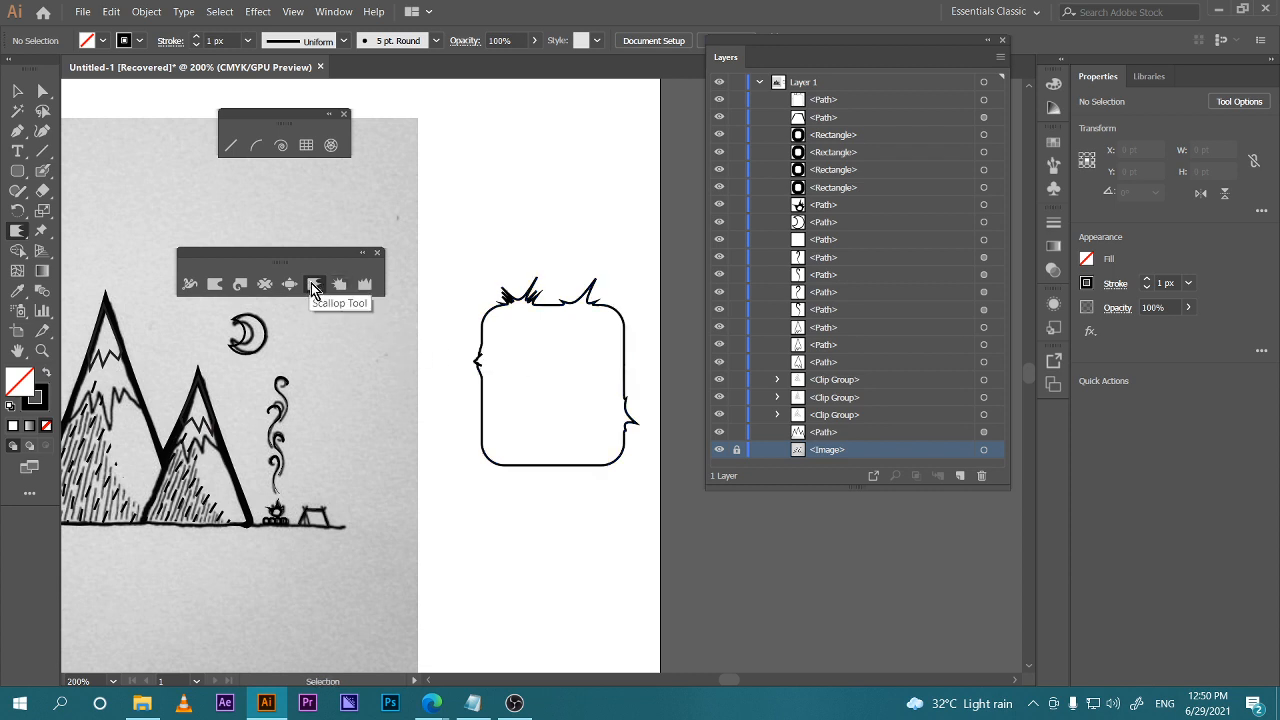
left_click(341, 284)
mouse_move(457, 294)
left_mouse_down()
mouse_move(482, 311)
mouse_move(471, 296)
mouse_move(472, 369)
mouse_move(387, 374)
left_mouse_up()
Distort the rectangle's left side, lower-left corner and bottom edge with the Scallop tool
left_click(314, 284)
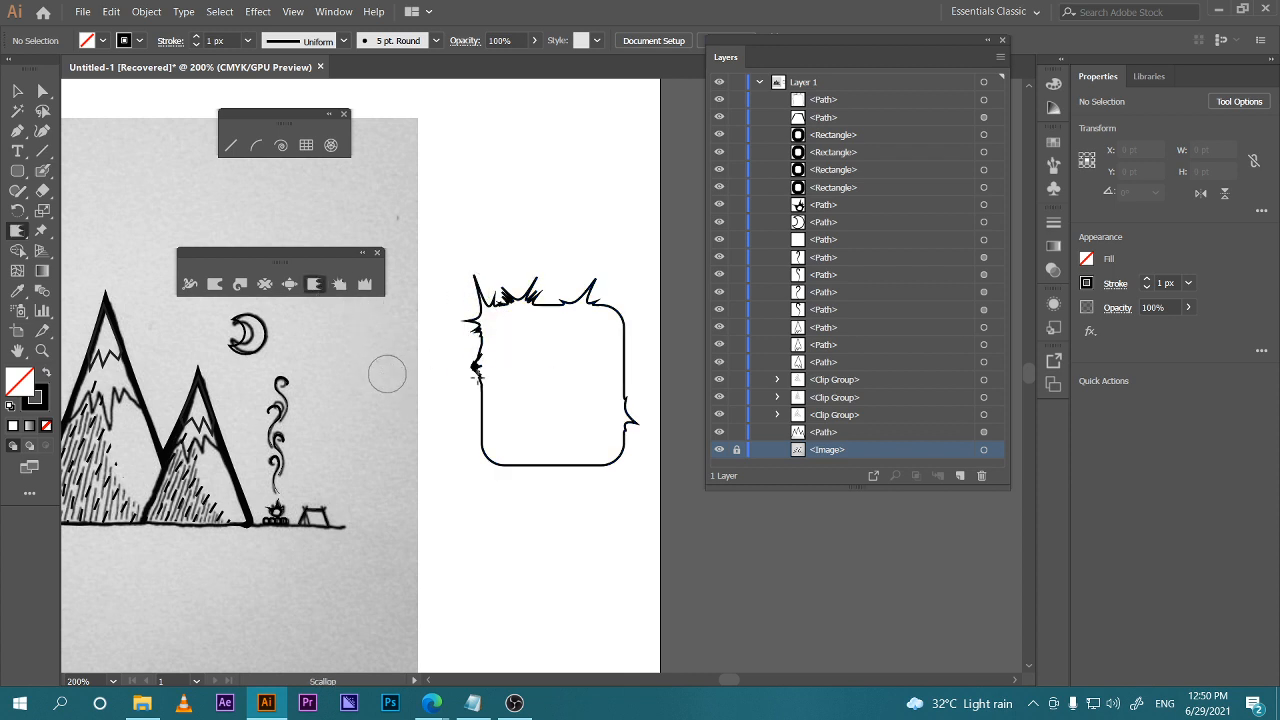
mouse_move(500, 452)
left_mouse_down()
mouse_move(509, 463)
mouse_move(480, 457)
mouse_move(517, 437)
mouse_move(482, 477)
left_mouse_up()
left_click_drag(500, 428, 331, 426)
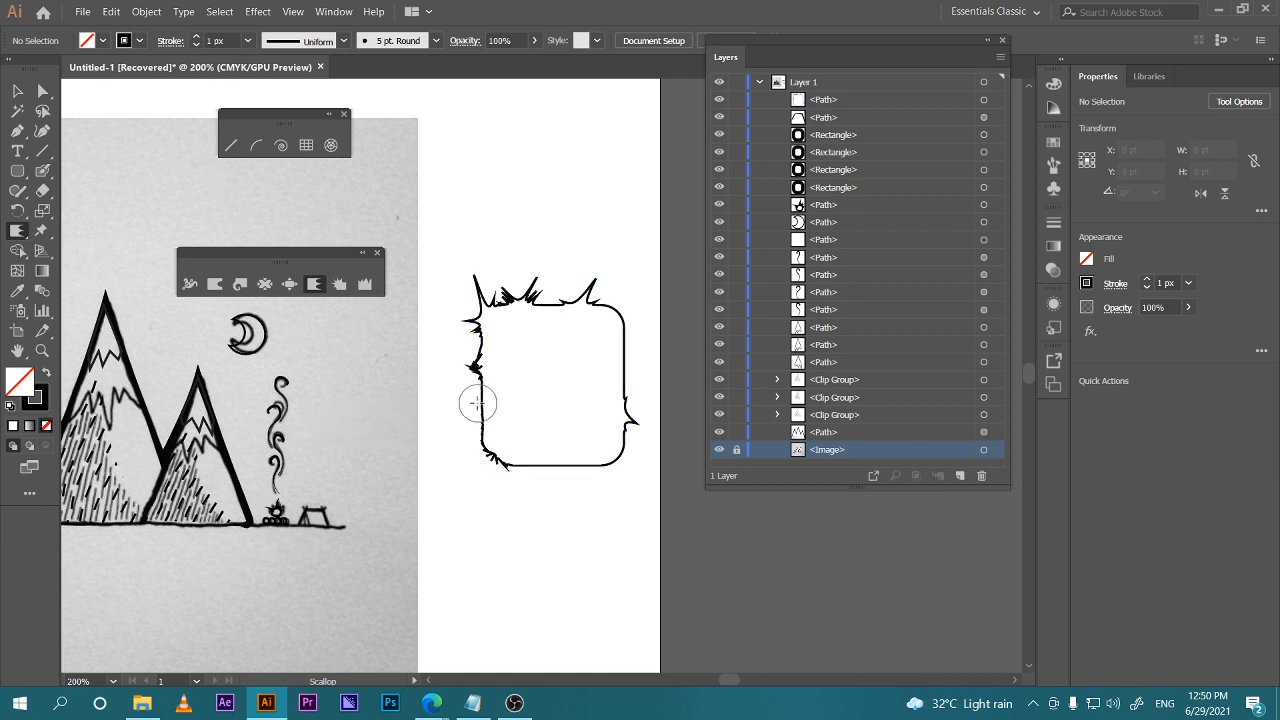
left_click_drag(474, 397, 451, 400)
mouse_move(586, 491)
left_mouse_down()
mouse_move(541, 467)
mouse_move(526, 520)
left_mouse_up()
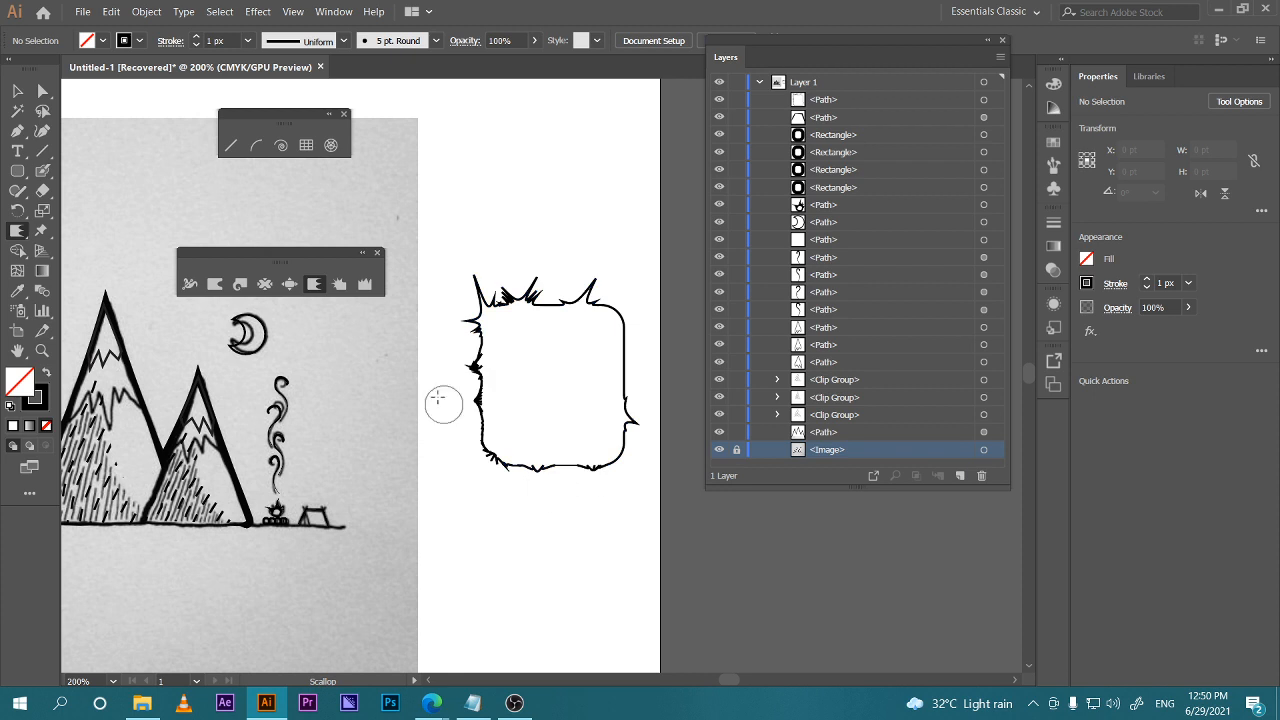
Roughen the shape's top and right edges and its lower-right corner with the Wrinkle tool
left_click(366, 286)
mouse_move(459, 360)
left_mouse_down()
mouse_move(580, 291)
mouse_move(646, 366)
mouse_move(609, 374)
mouse_move(619, 360)
mouse_move(629, 380)
mouse_move(617, 389)
left_mouse_up()
mouse_move(628, 455)
left_mouse_down()
mouse_move(614, 443)
mouse_move(596, 458)
left_mouse_up()
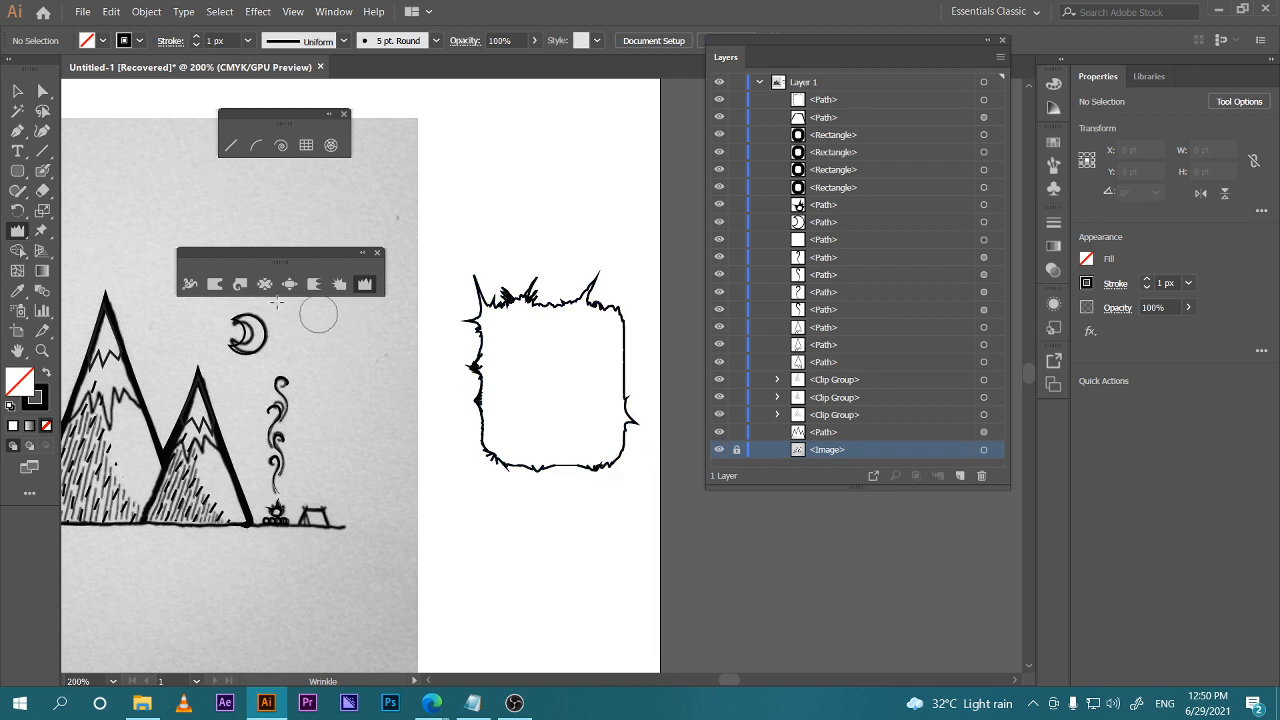
Select the distorted test shape and move it out of the blank area beside the reference drawing
left_click(17, 91)
left_click(520, 463)
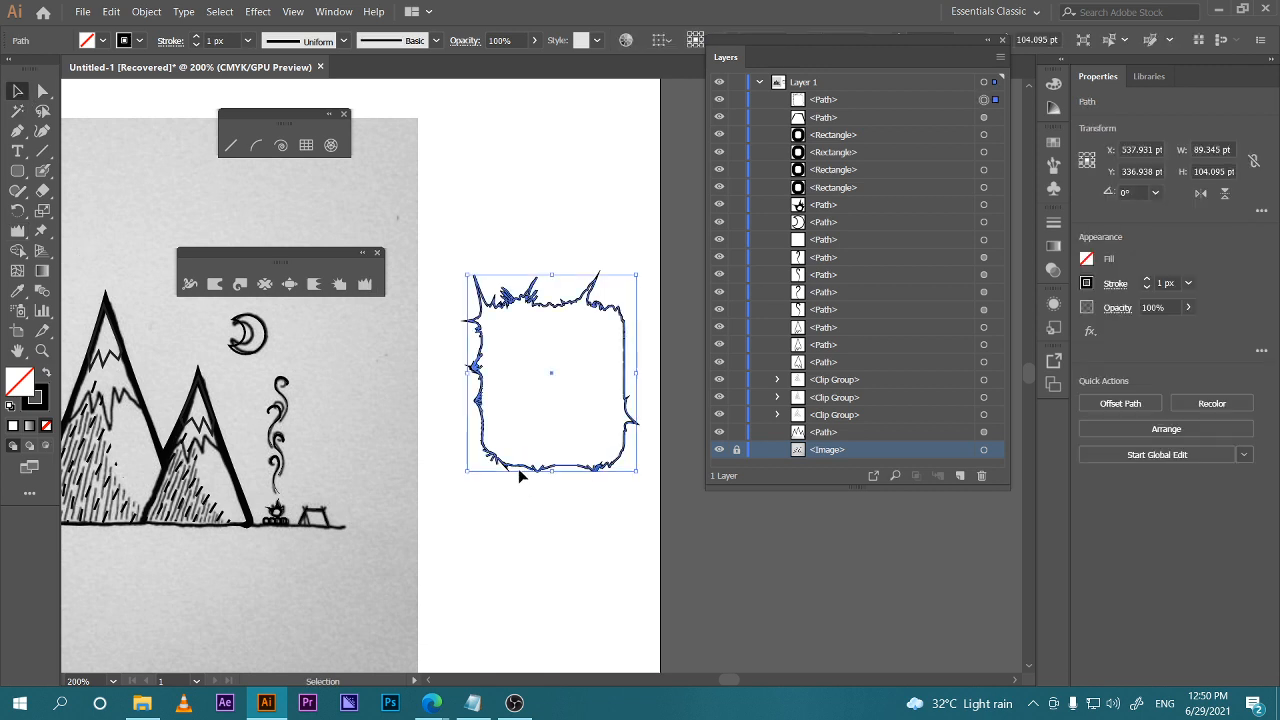
scroll(518, 468, "down", 2)
left_click_drag(407, 446, 457, 465)
left_click_drag(574, 410, 275, 362)
left_click(530, 495)
Trace the tent's inner front edge and base with the Pen tool, from the ridge's left end to the right leg's foot
scroll(531, 508, "up", 3)
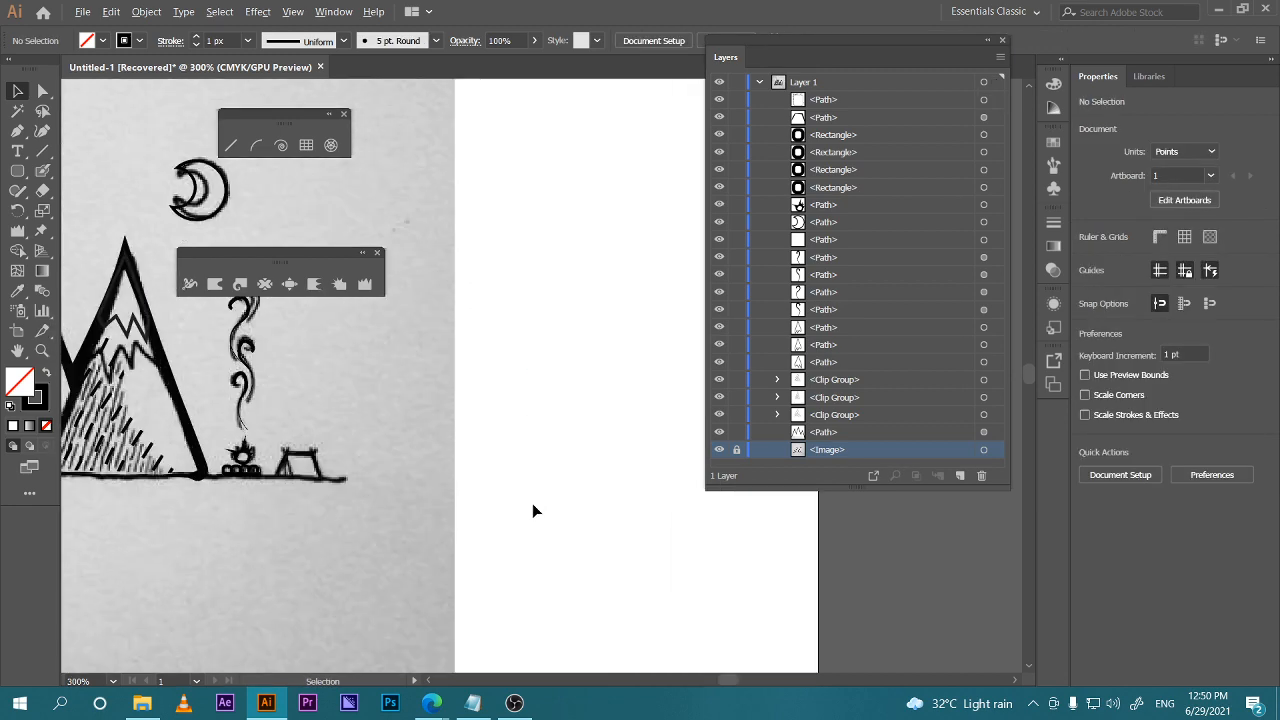
scroll(482, 512, "up", 2)
scroll(484, 510, "up", 3)
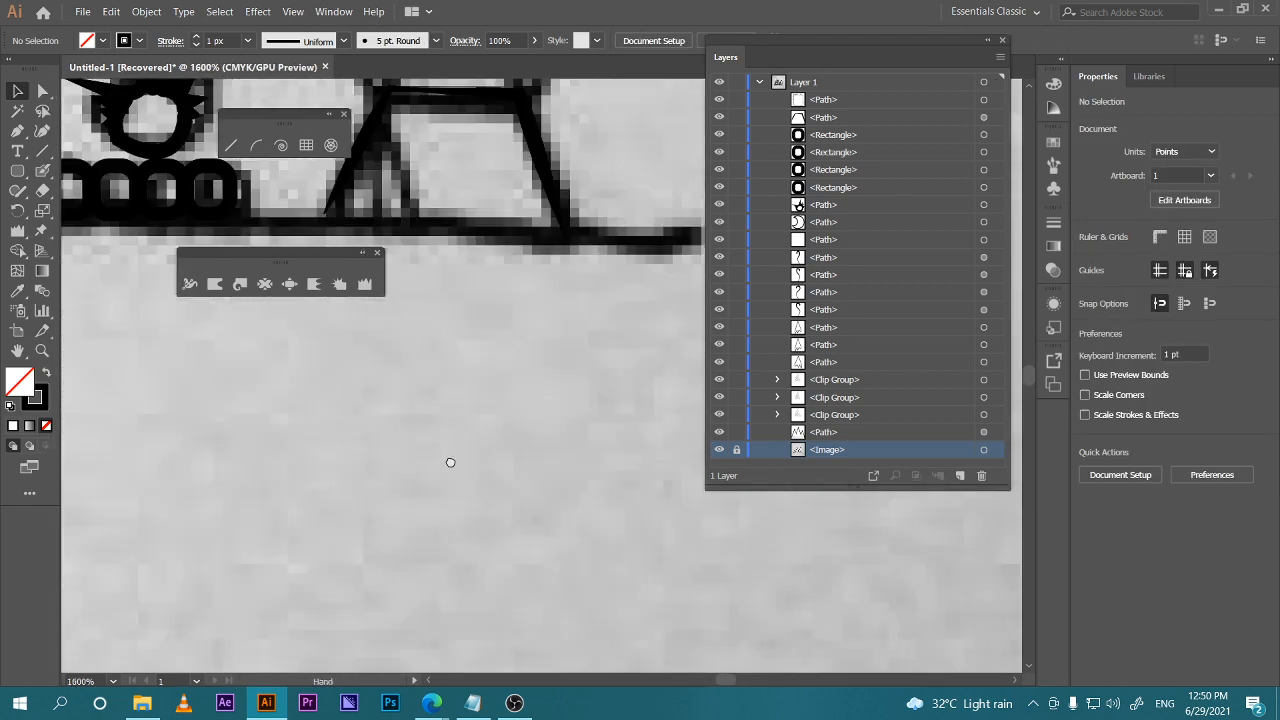
scroll(449, 539, "up", 2)
scroll(386, 528, "right", 1)
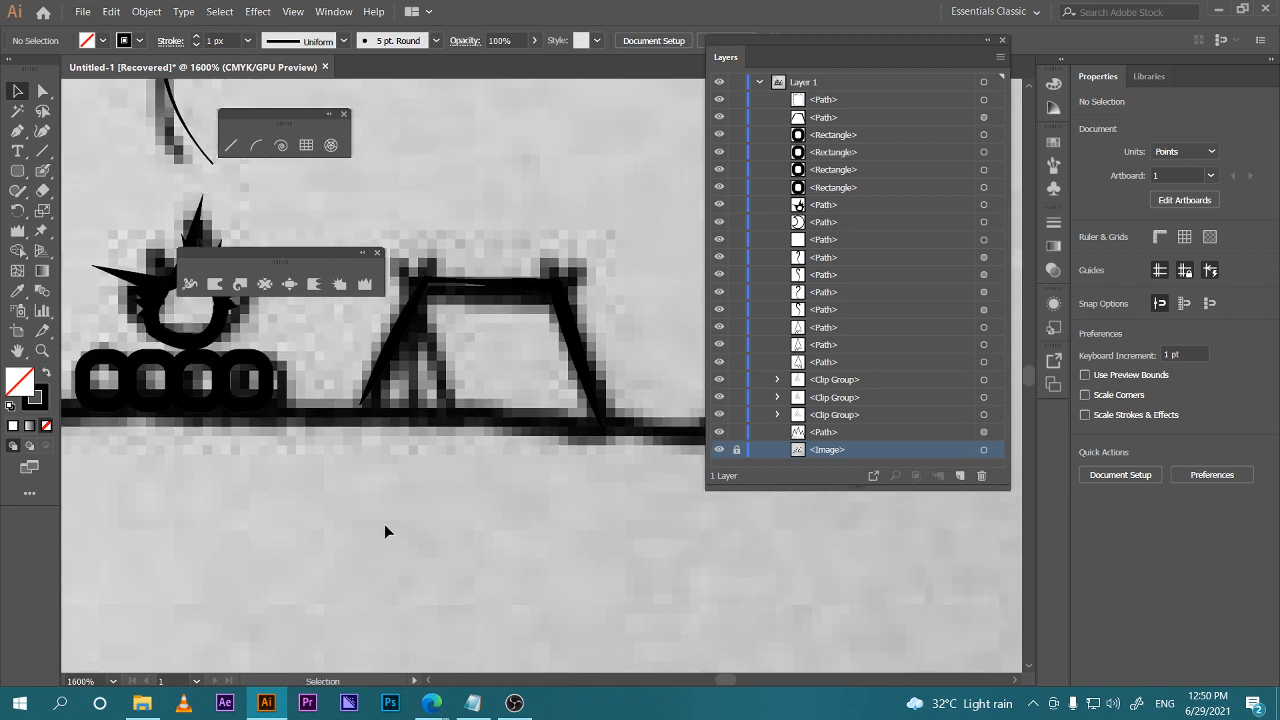
key("p")
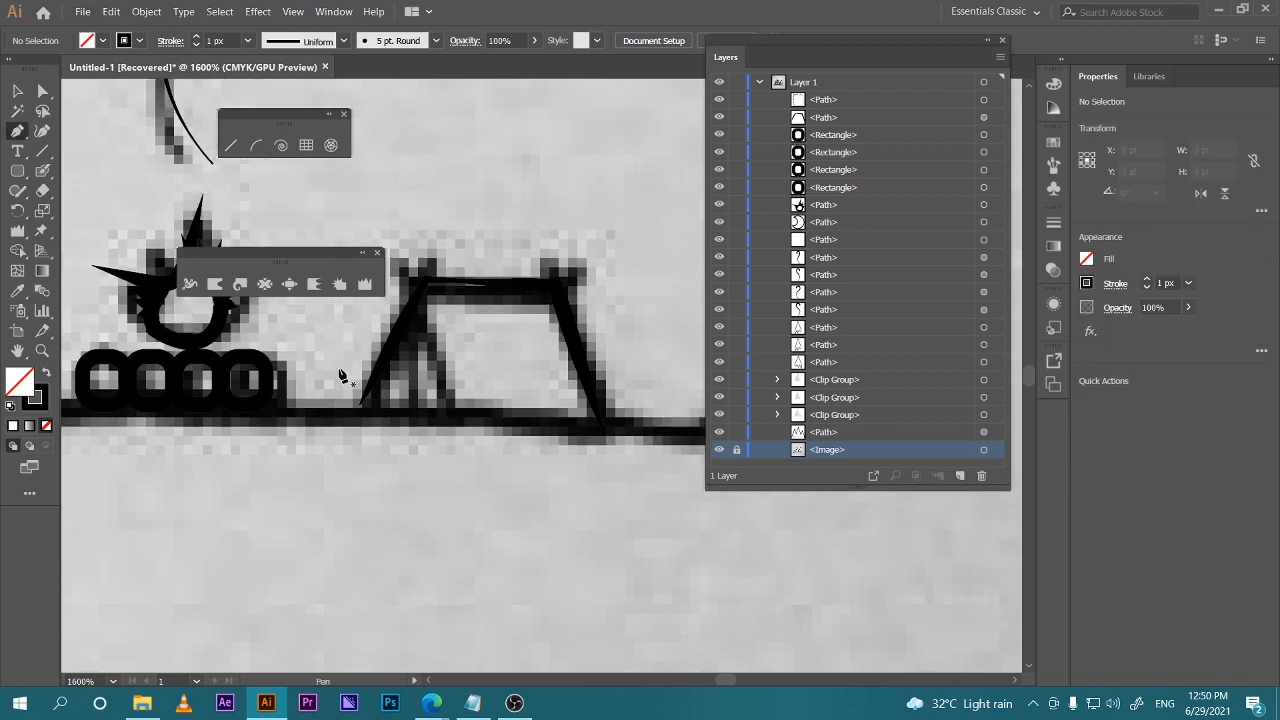
left_click(420, 296)
left_click(453, 406)
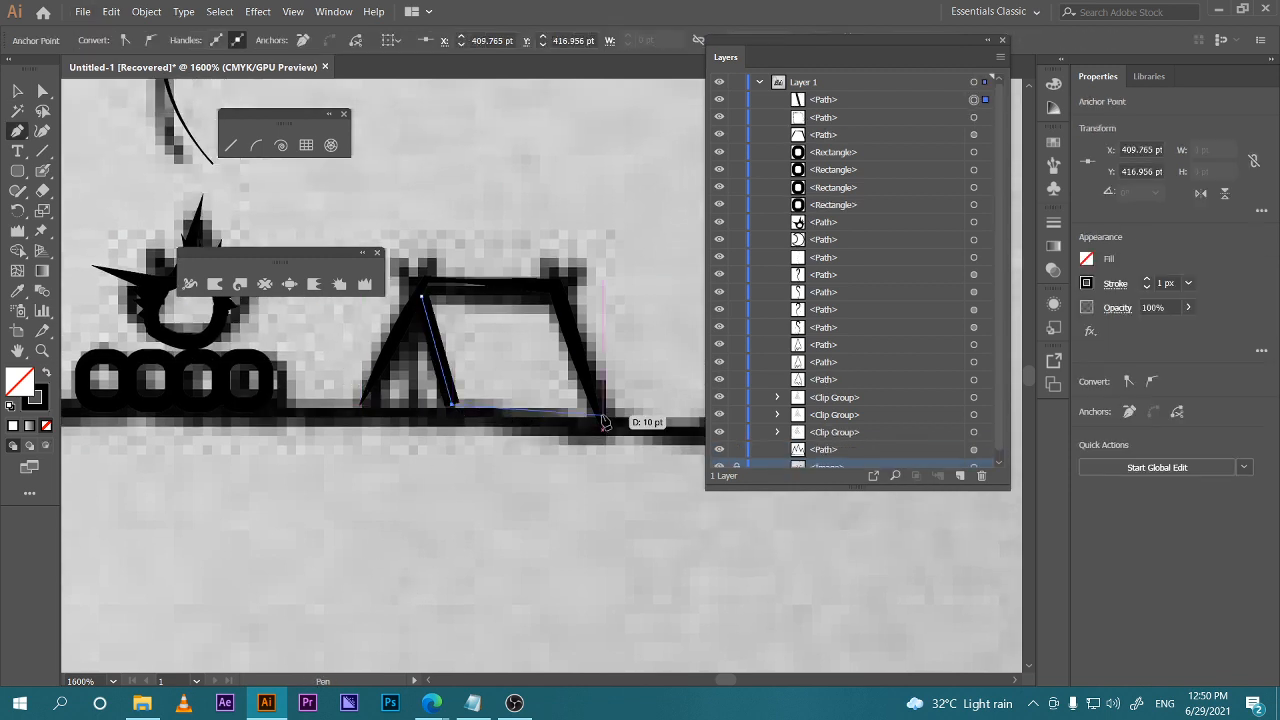
left_click(597, 414)
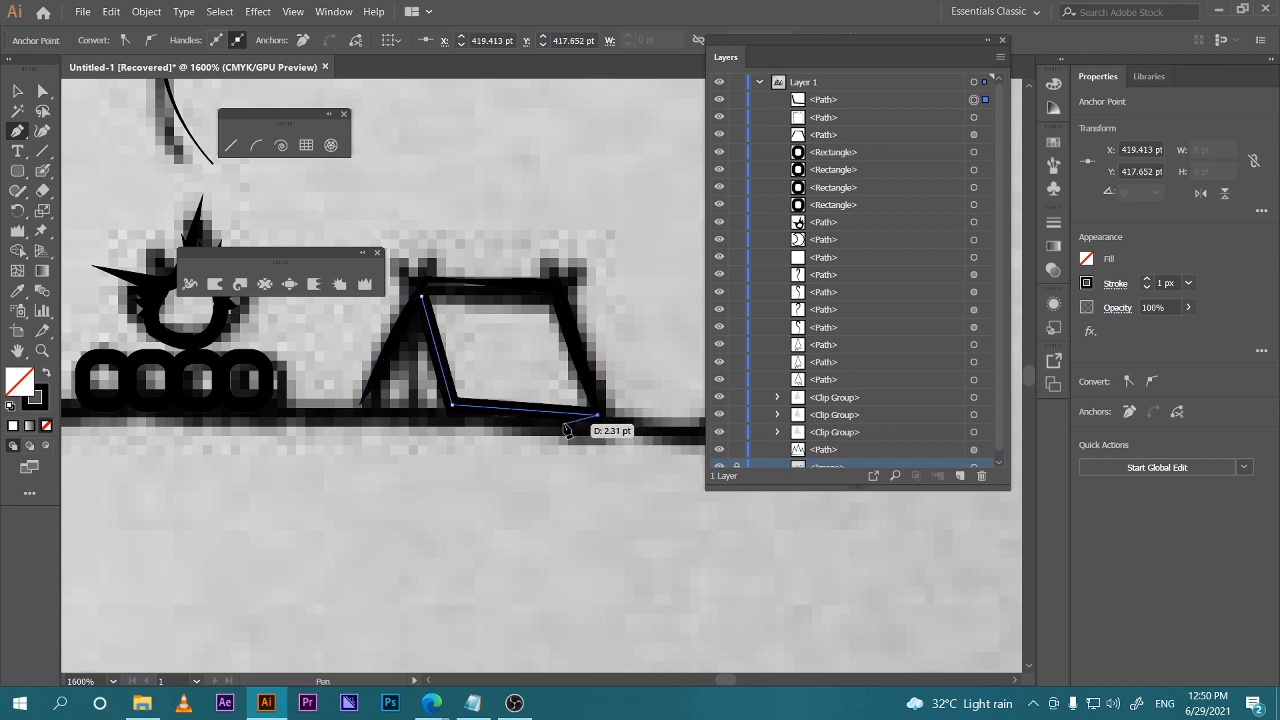
key("a")
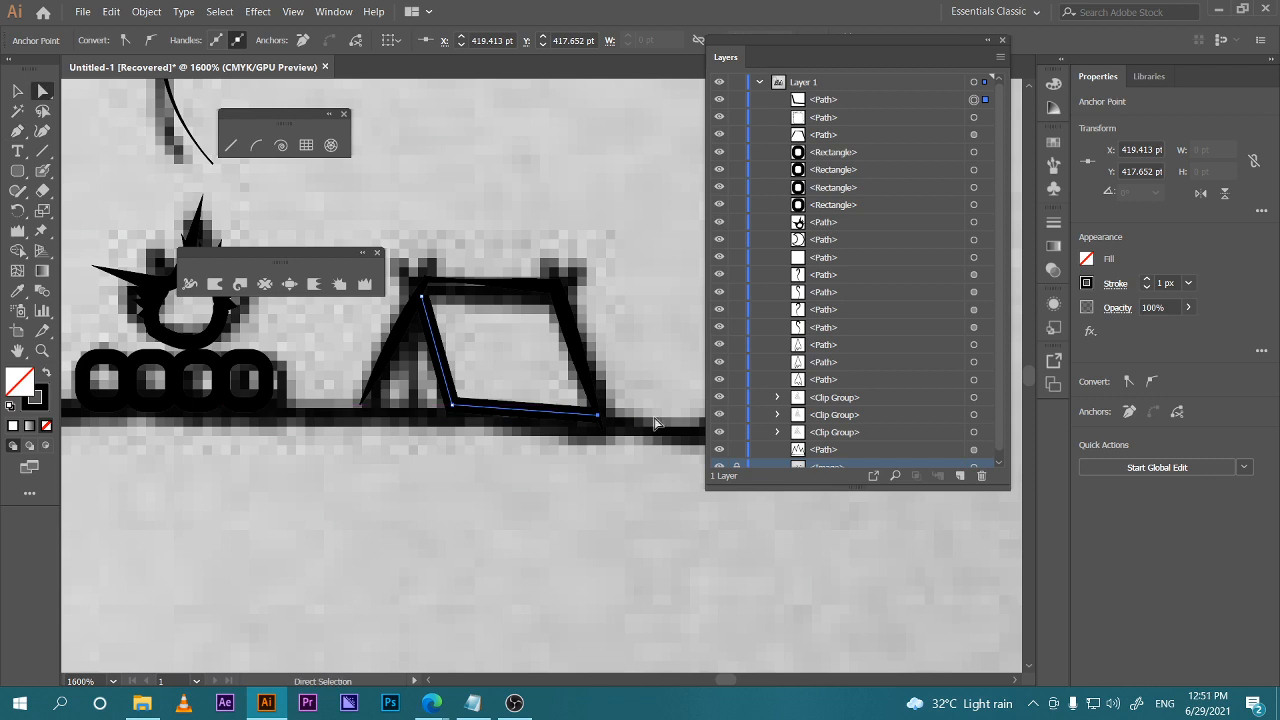
Move the anchors of the tent's inner front path so its lower corner meets the ground line and its top end reaches the ridge
left_click(602, 423)
left_click_drag(602, 421, 601, 420)
left_click(489, 422)
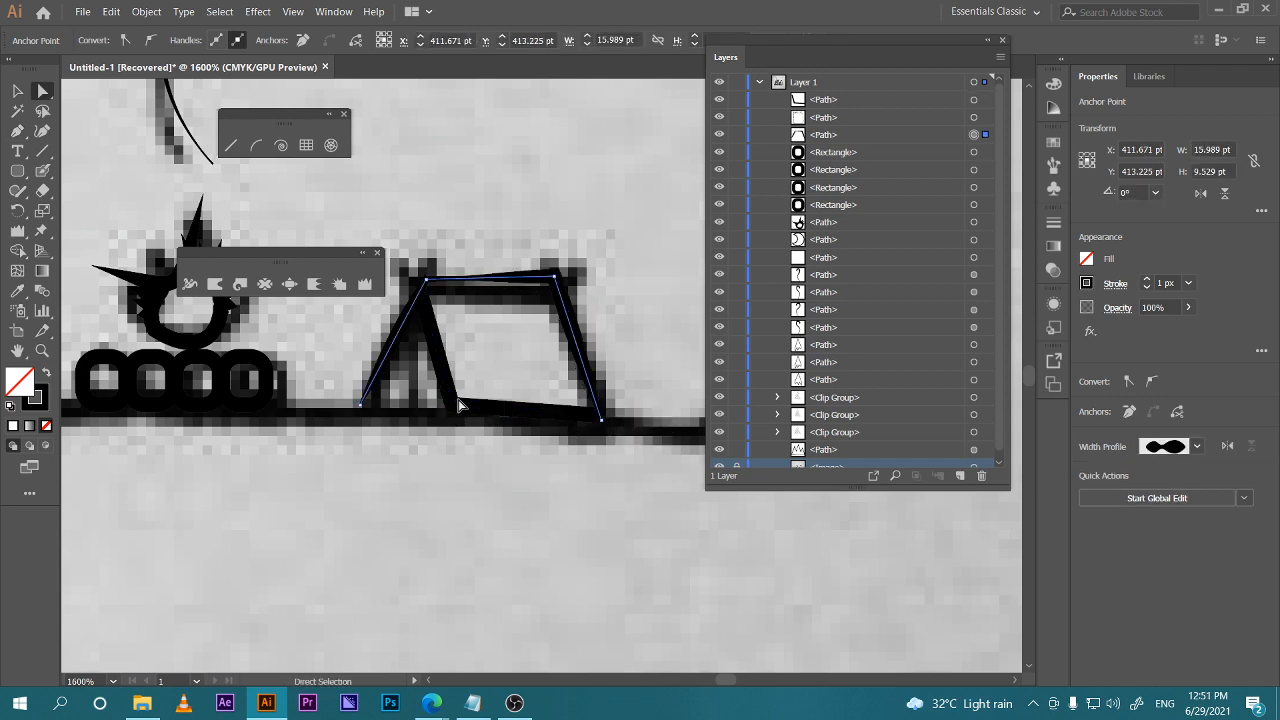
left_click(456, 416)
left_click(454, 408)
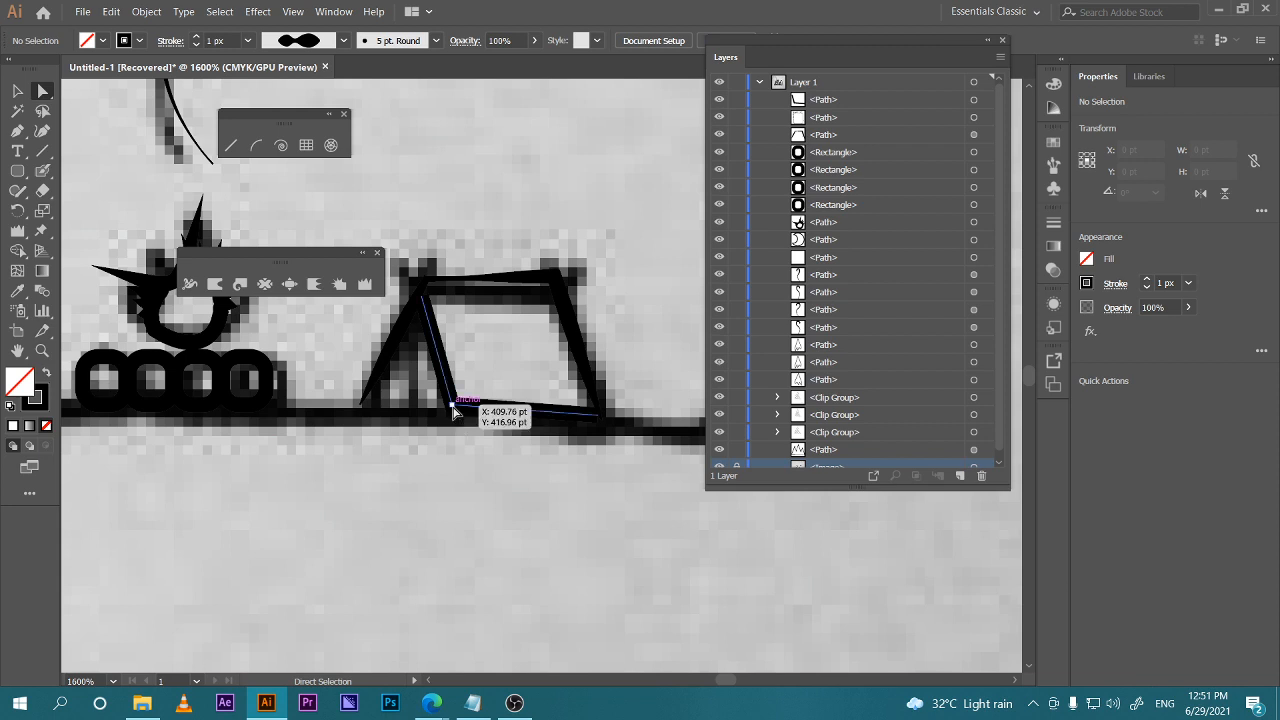
left_click_drag(454, 408, 452, 407)
left_click_drag(421, 297, 412, 268)
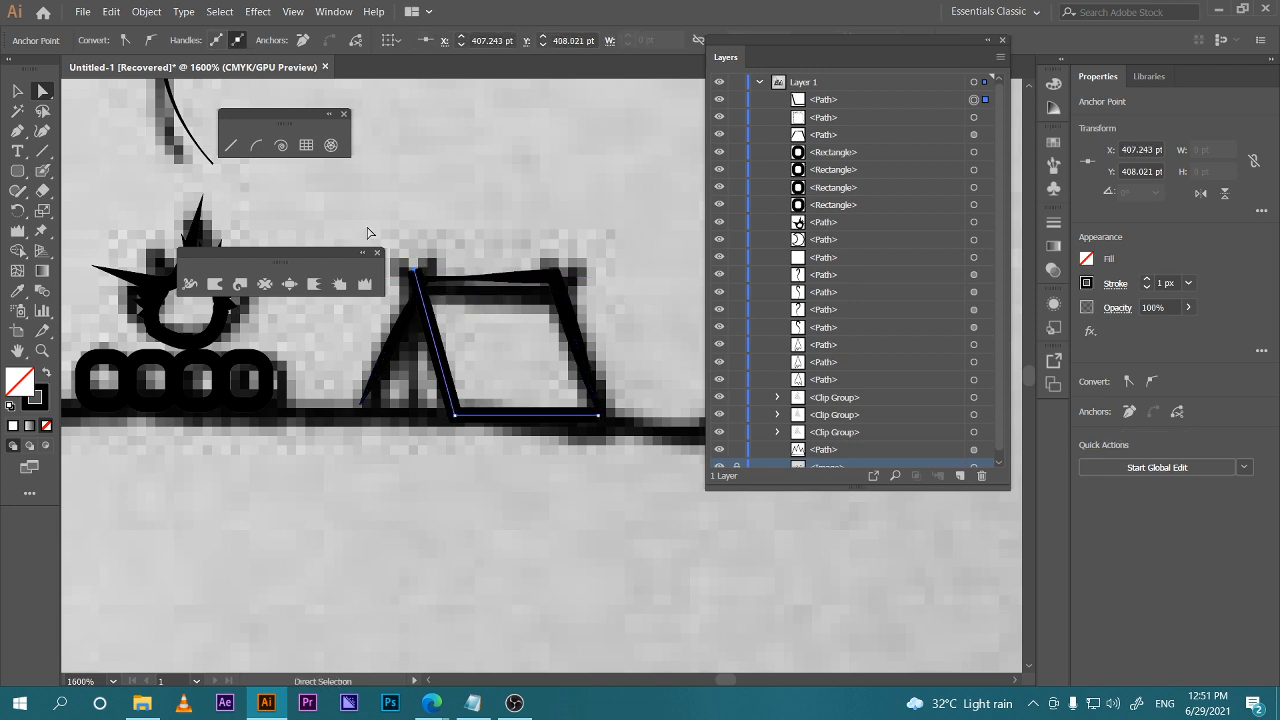
Apply the lens-shaped width profile, tapered at both ends, to the stroke of the tent's inner front and base path
left_click(28, 88)
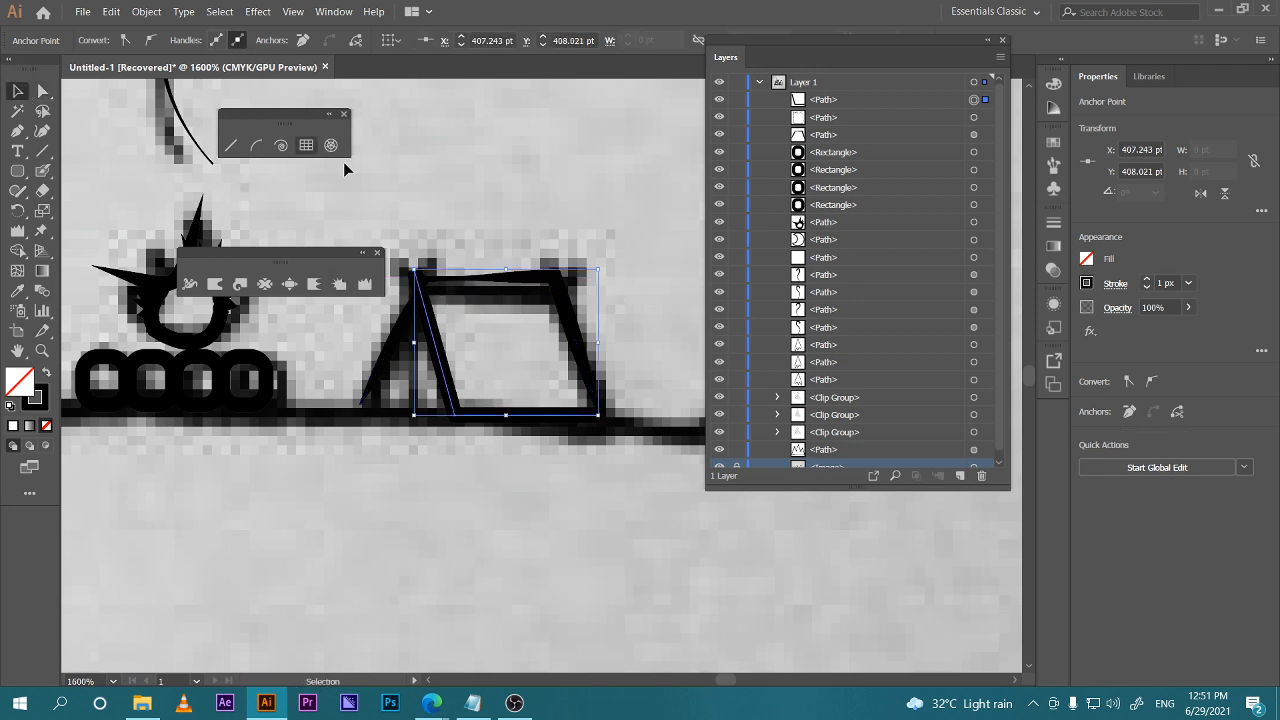
left_click(434, 336)
left_click(320, 41)
left_click(312, 100)
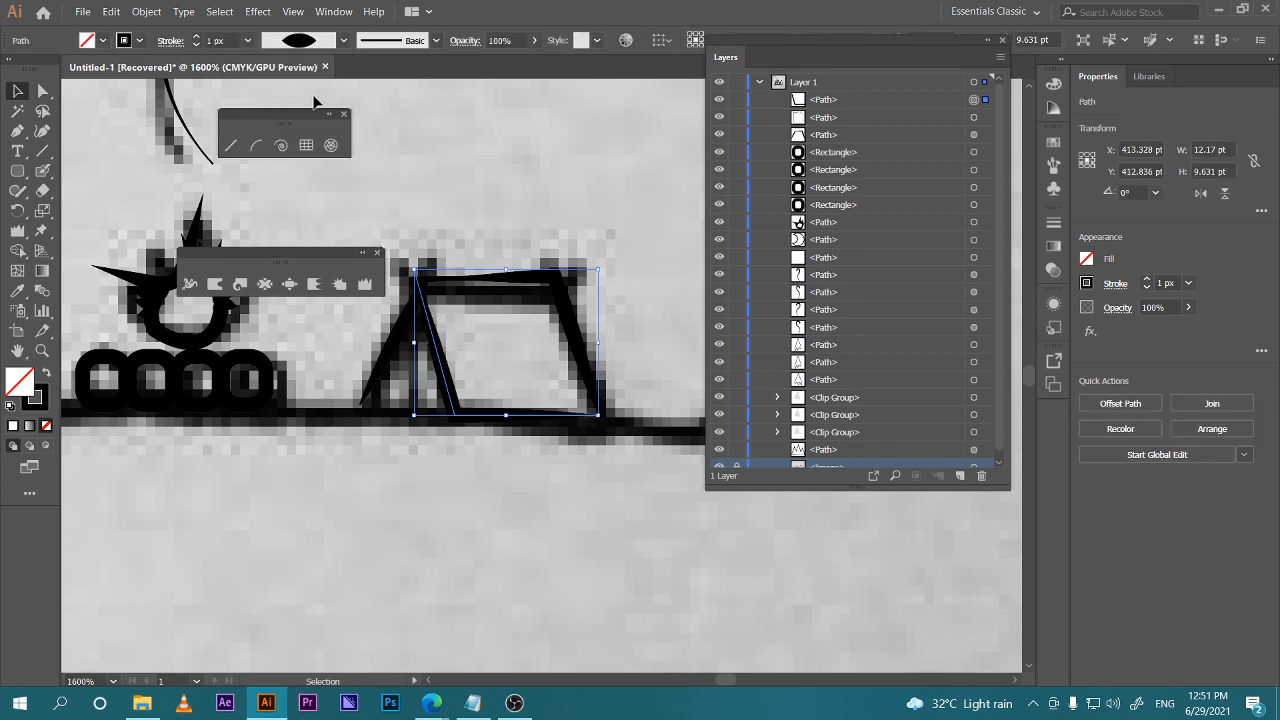
left_click(507, 551)
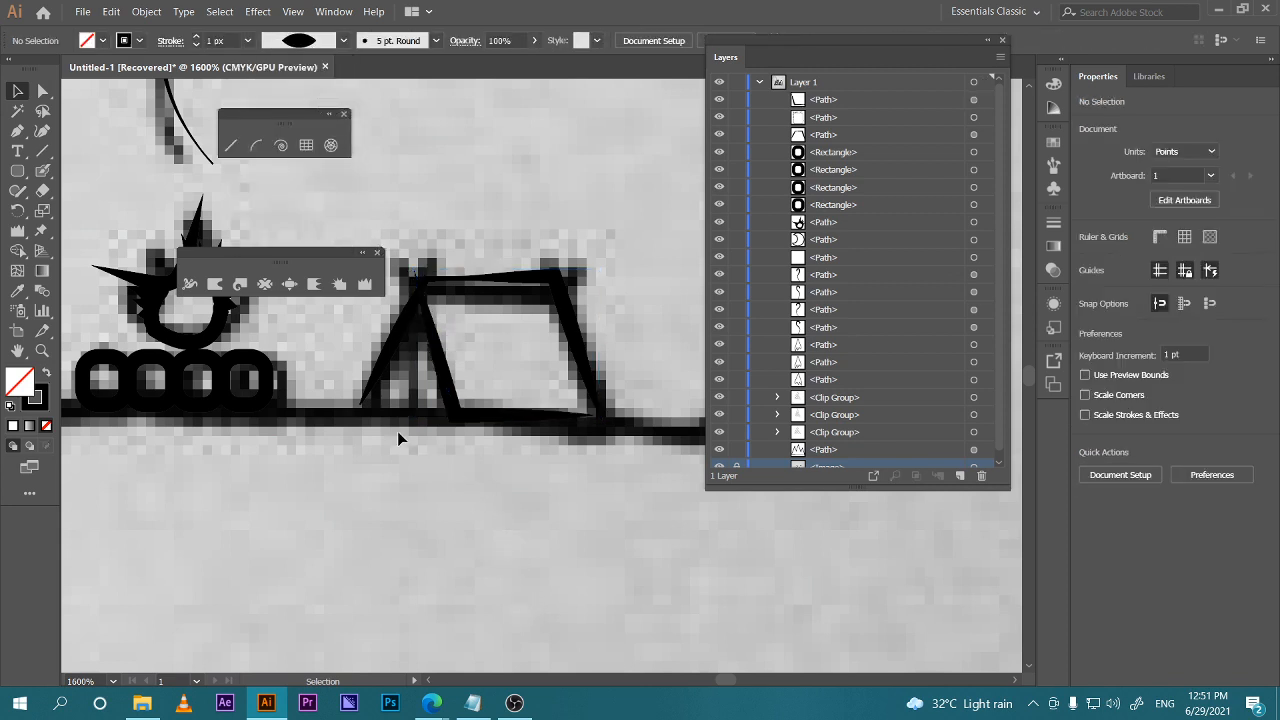
Draw a vertical line with the Pen tool through the middle of the tent's front opening, from the ground up to the apex
key("p")
left_click_drag(414, 412, 417, 365)
left_click(414, 298)
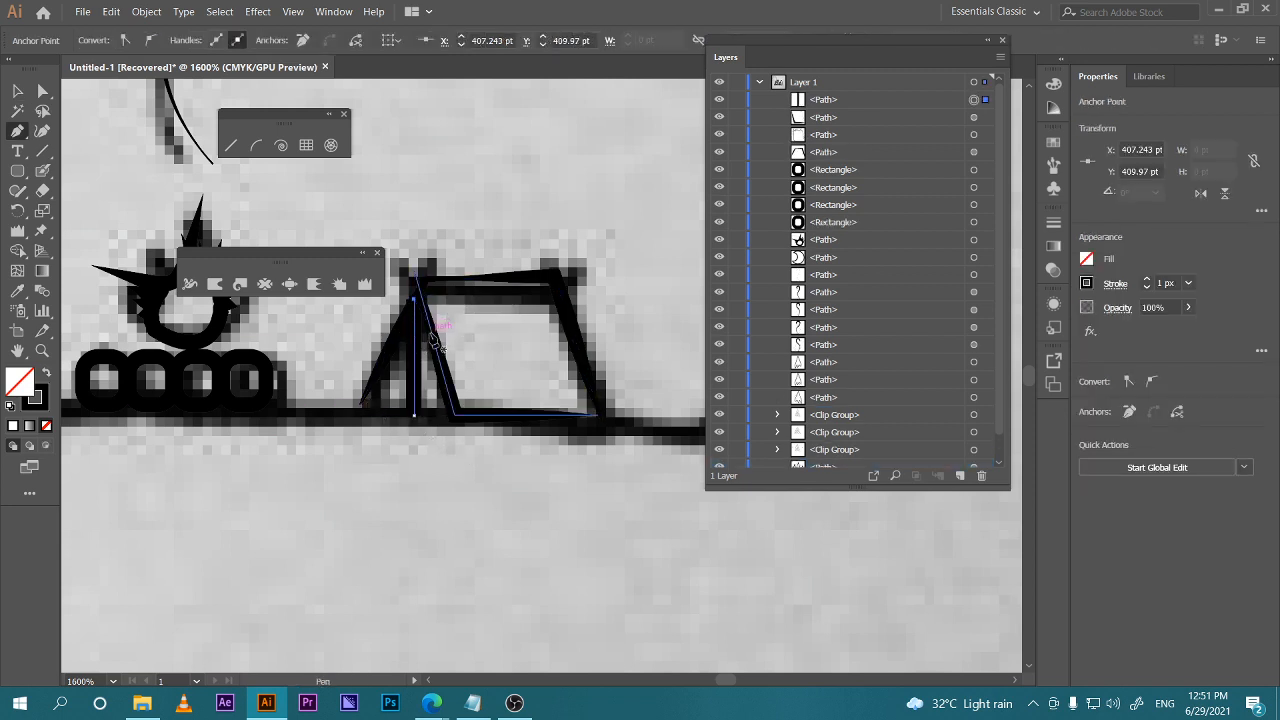
Apply the lens-shaped variable width profile to the vertical line inside the tent's triangular front
key("v")
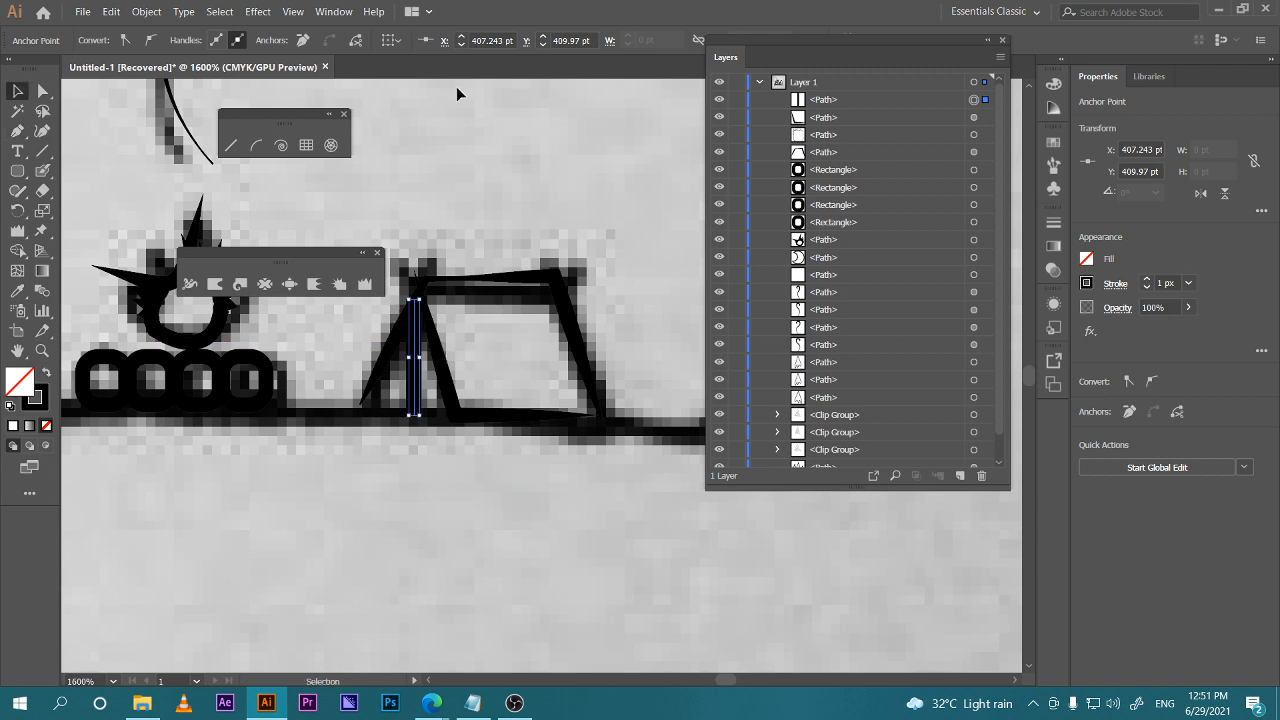
left_click(414, 366)
left_click(332, 42)
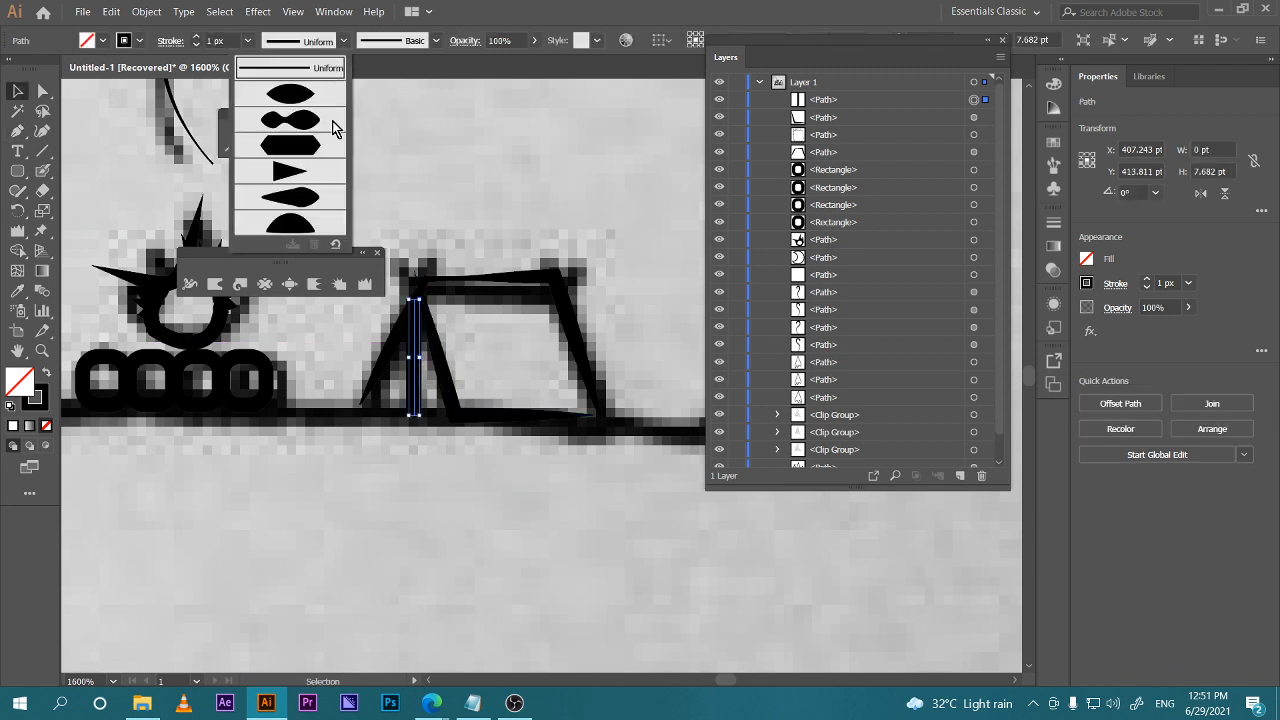
left_click(308, 98)
left_click(459, 500)
Hide the locked reference image at the end of Layer 1 and view the whole traced artwork
scroll(600, 490, "left", 2)
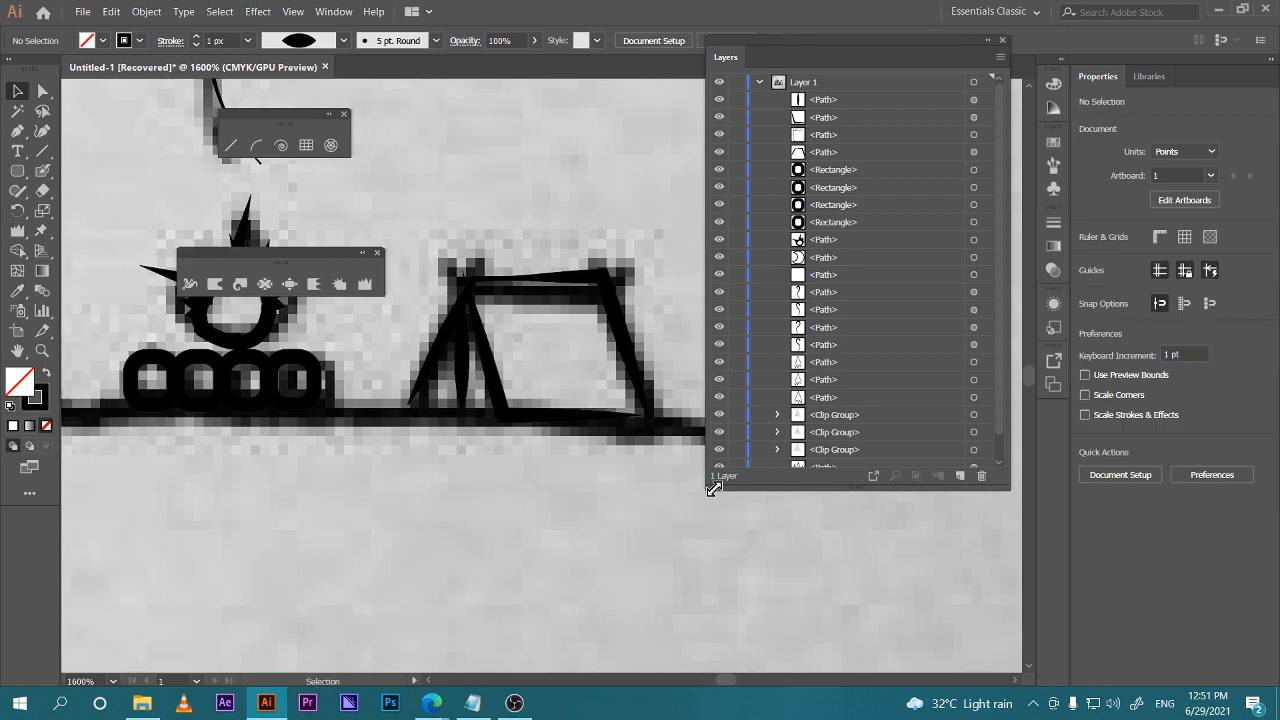
scroll(840, 425, "down", 1)
left_click(719, 458)
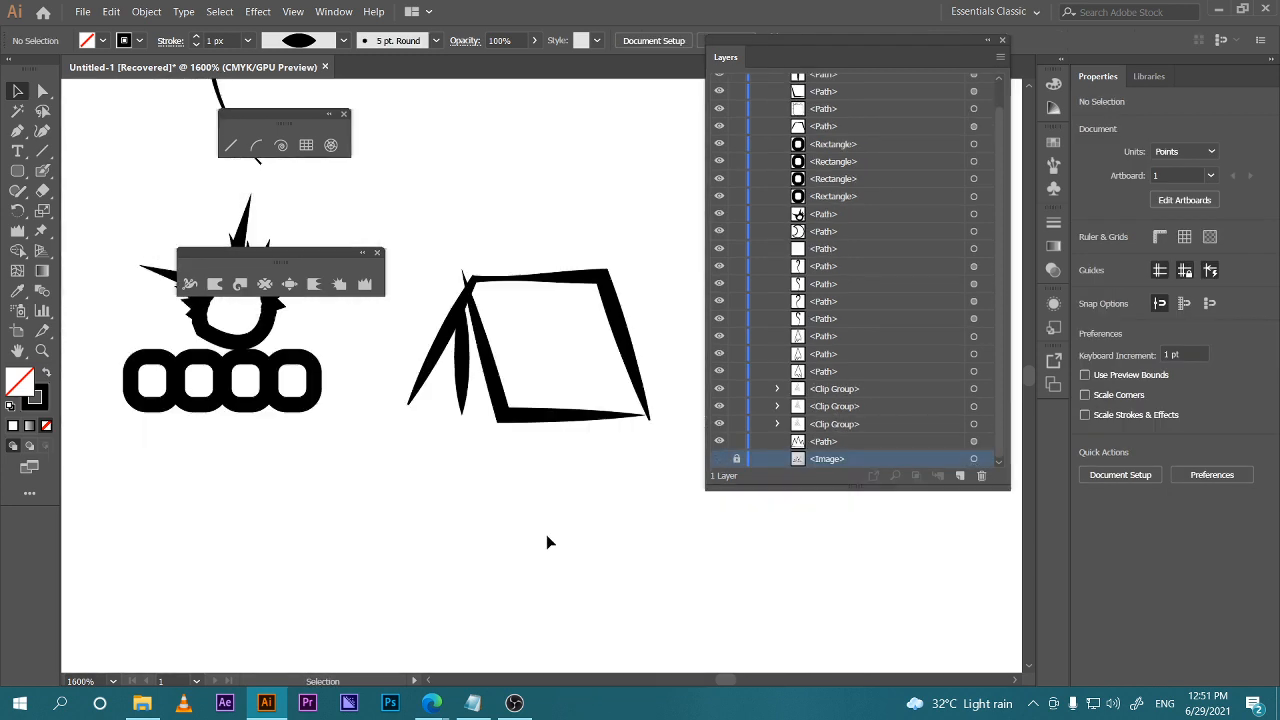
left_click_drag(501, 538, 533, 566)
key("ctrl+minus")
key("ctrl+minus")
key("ctrl+minus")
key("ctrl+minus")
key("ctrl+minus")
key("ctrl+minus")
key("ctrl+minus")
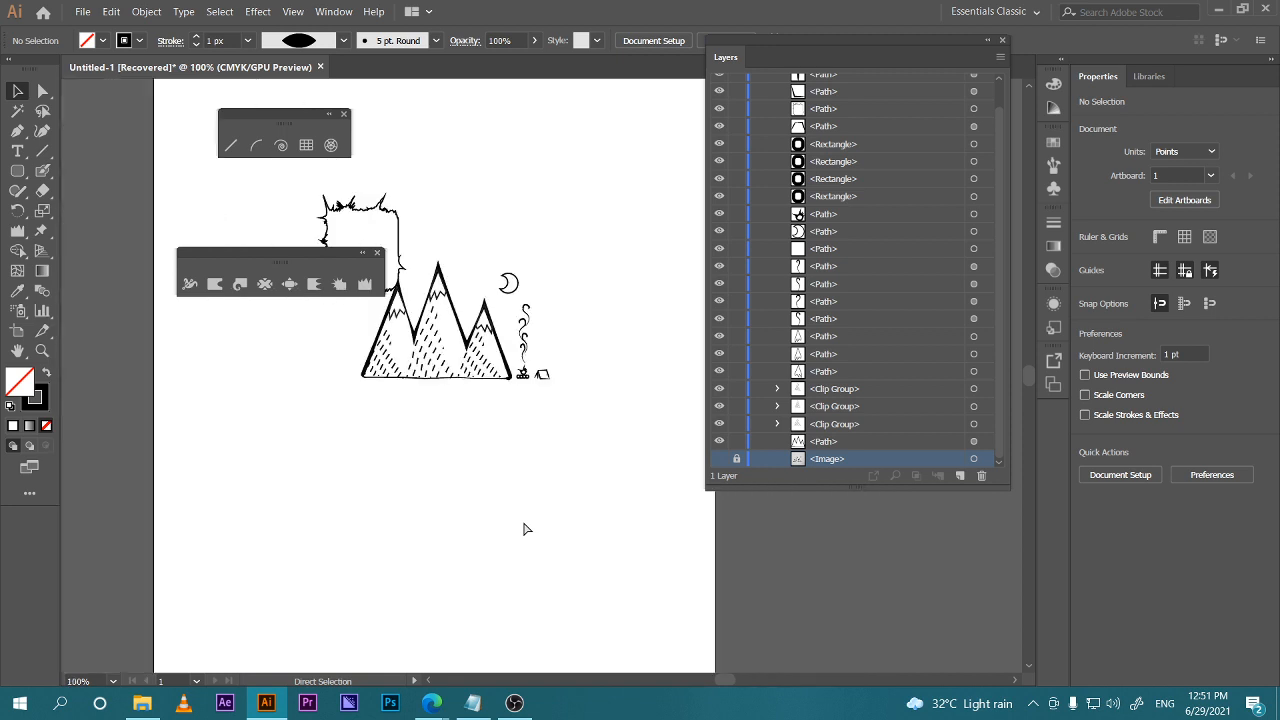
key("ctrl+plus")
key("ctrl+plus")
left_click_drag(447, 453, 495, 510)
key("p")
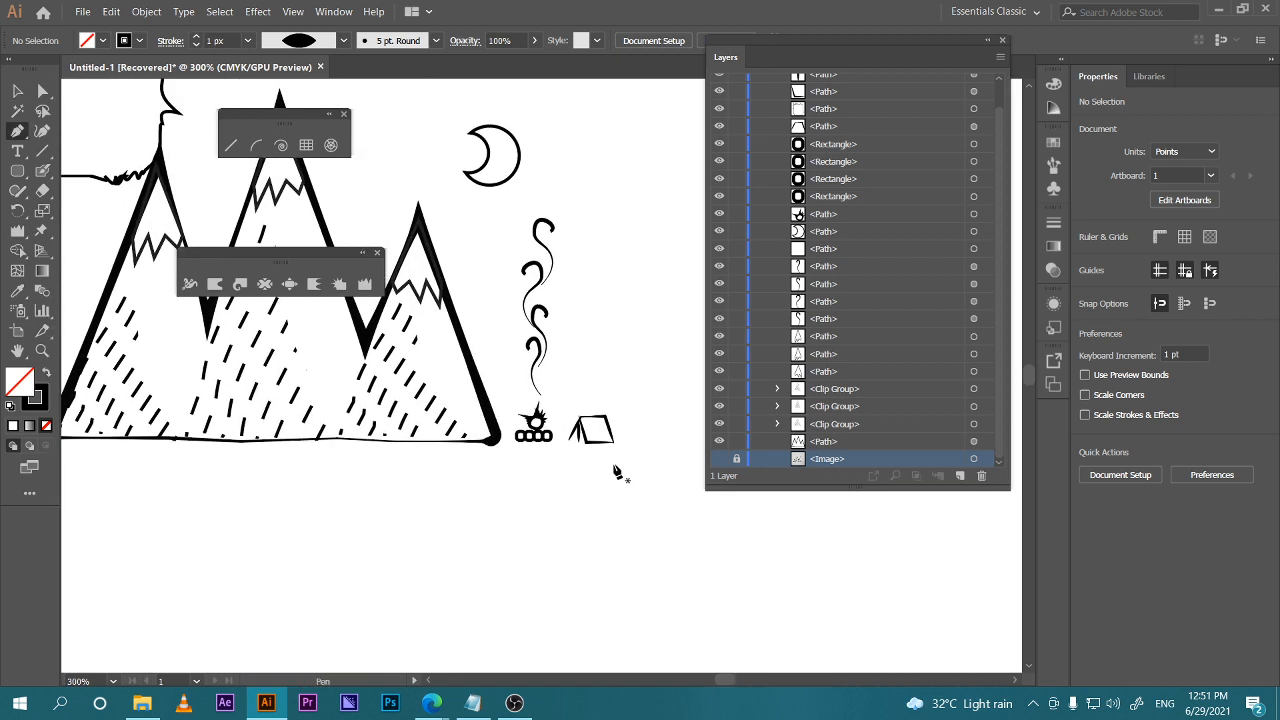
left_click(638, 442)
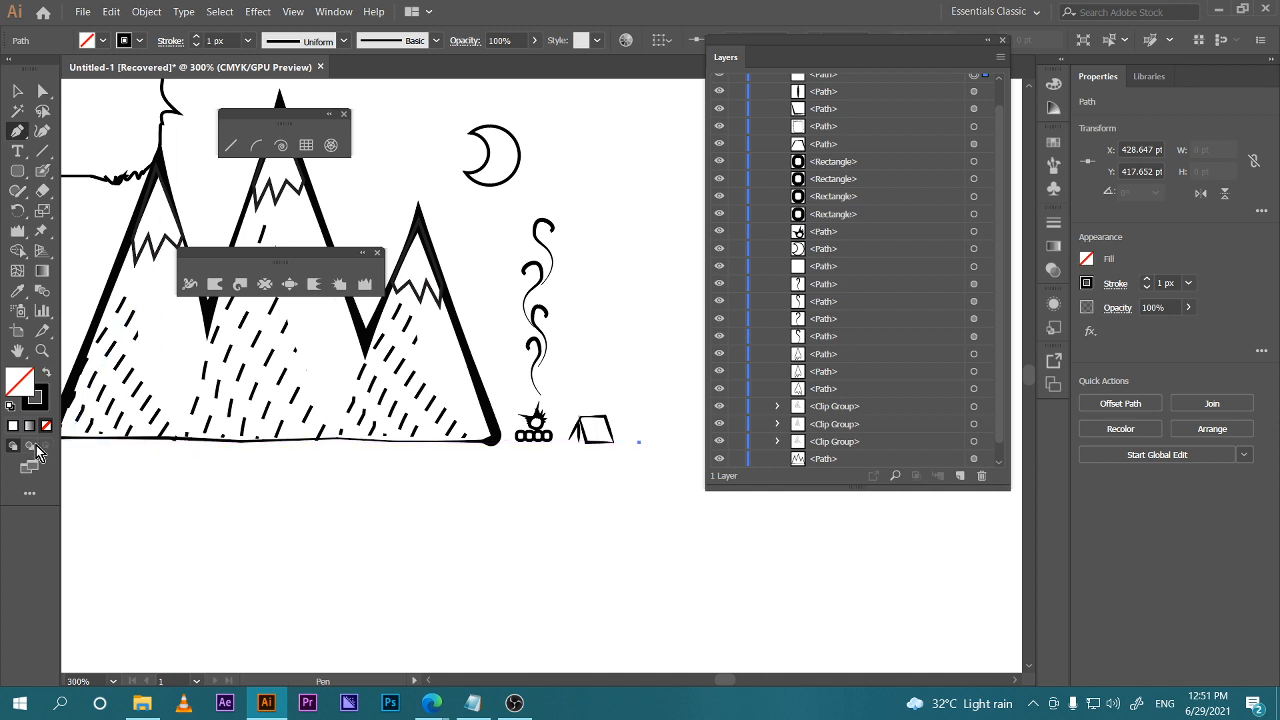
key("space")
left_click_drag(81, 460, 314, 506)
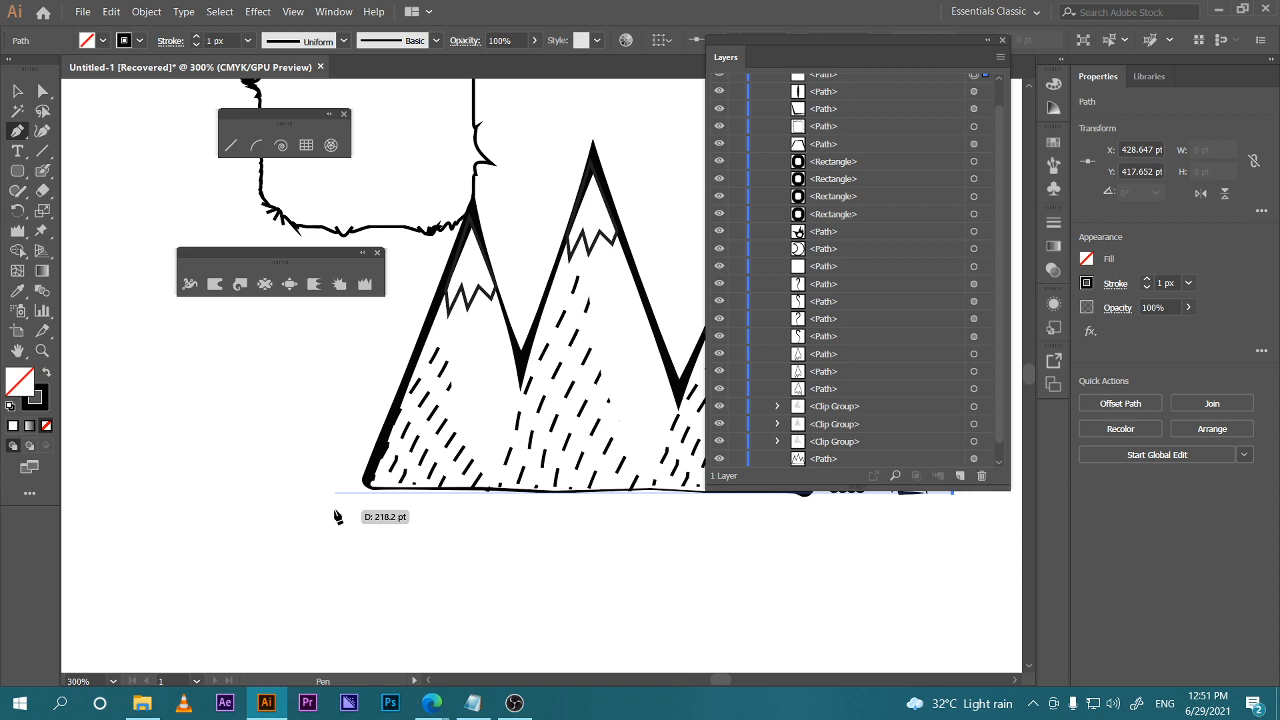
left_click(226, 492)
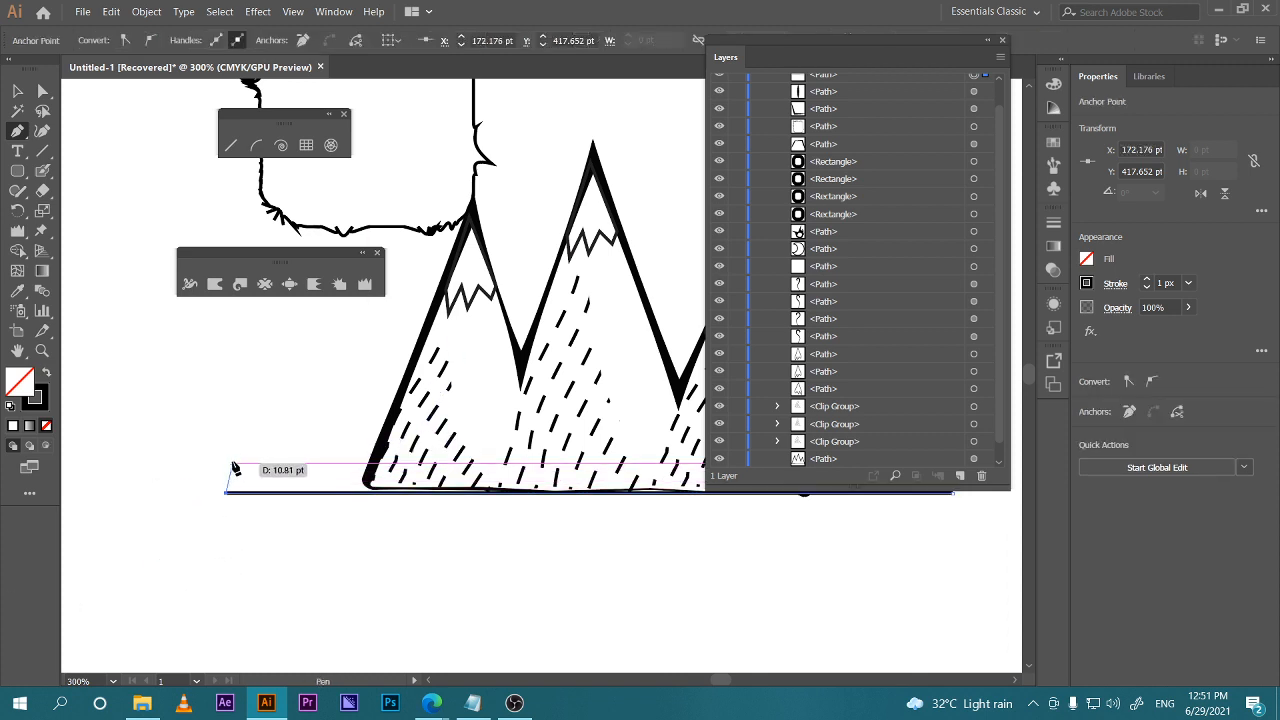
key("ctrl+z")
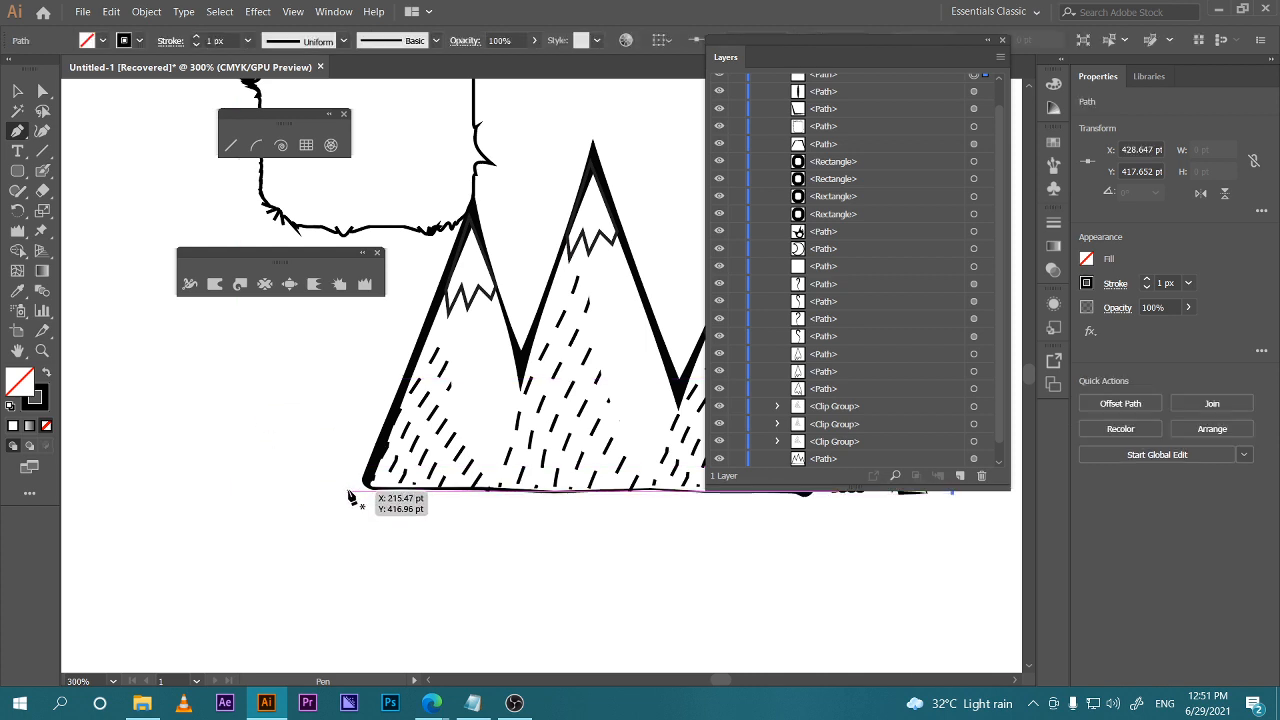
Draw a straight horizontal ground line 240 pt long with the Pen tool, from just before the mountains to past the tent
left_click(349, 492)
left_click_drag(657, 534, 172, 524)
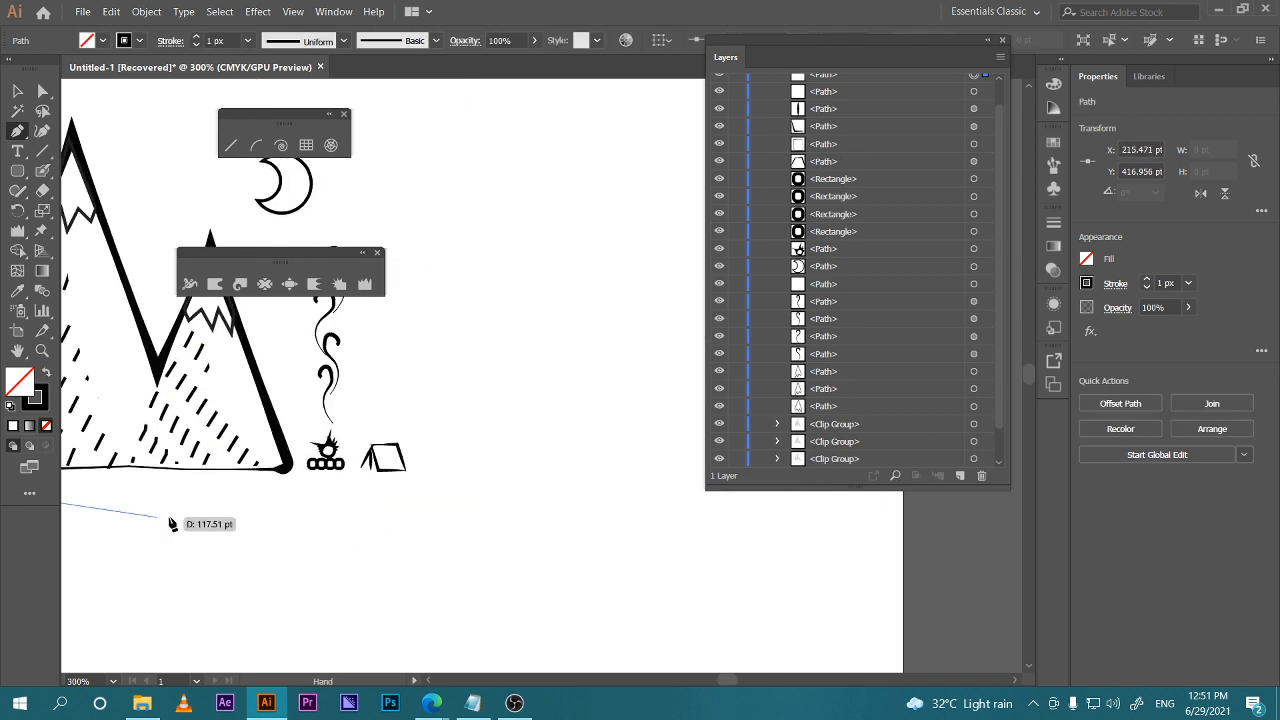
left_click(507, 467)
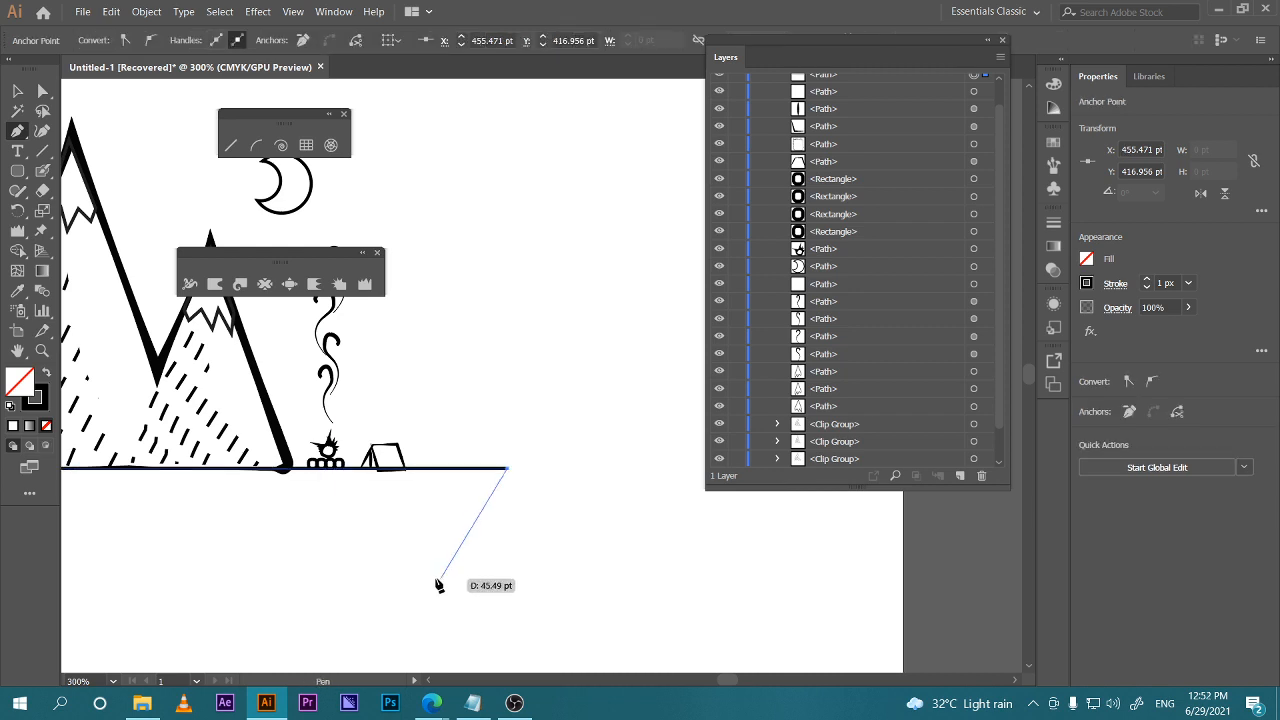
key("Escape")
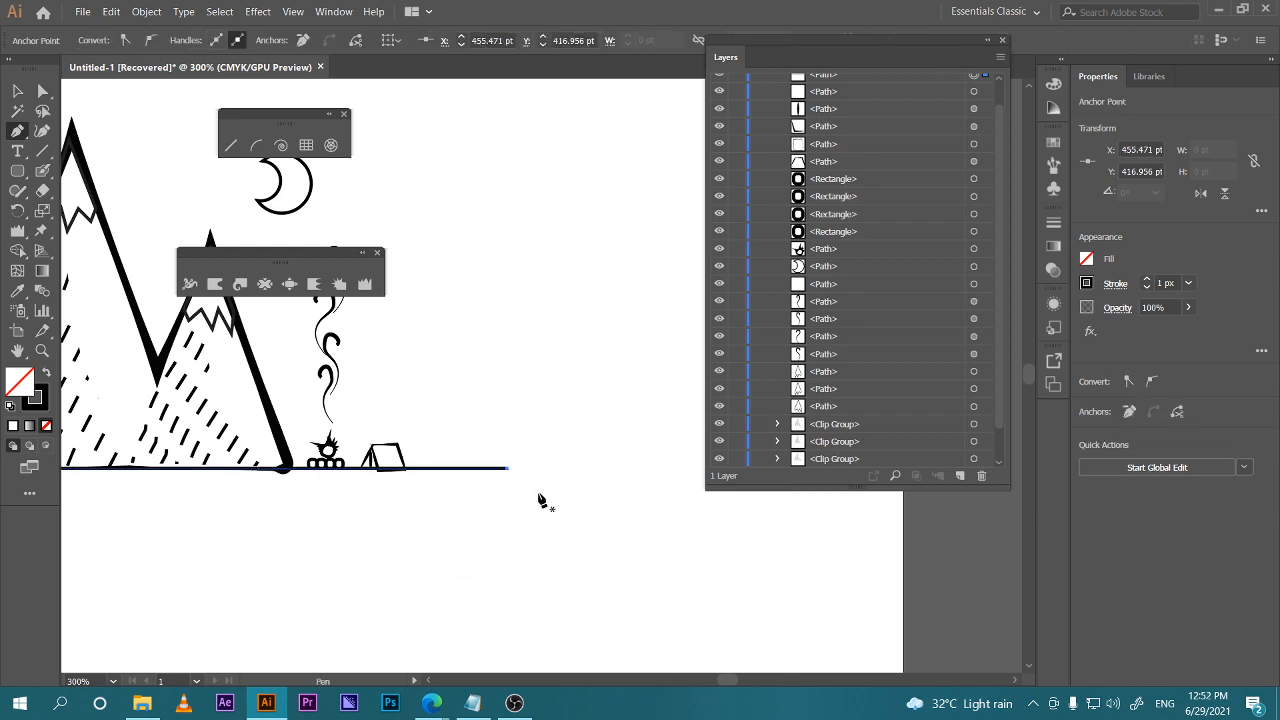
Move the ground line slightly below the mountains and roughen it along its length with the Wrinkle tool
key("v")
left_click_drag(427, 480, 568, 411)
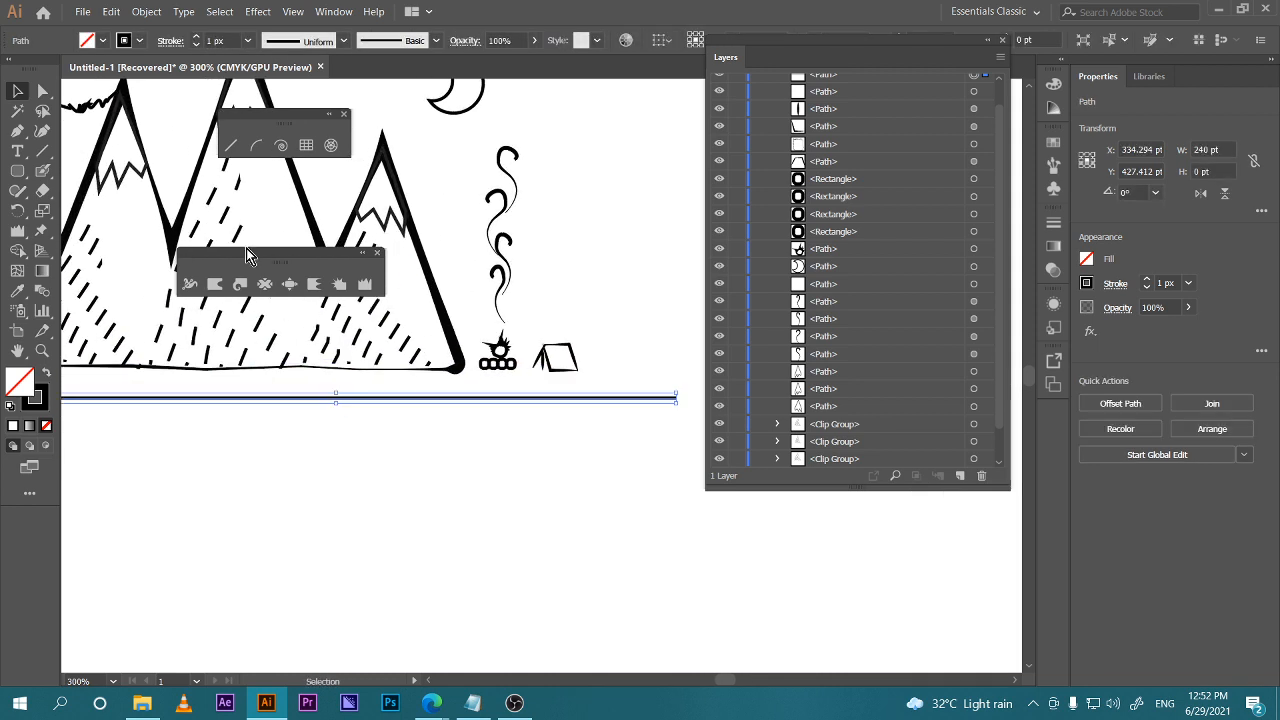
left_click(367, 286)
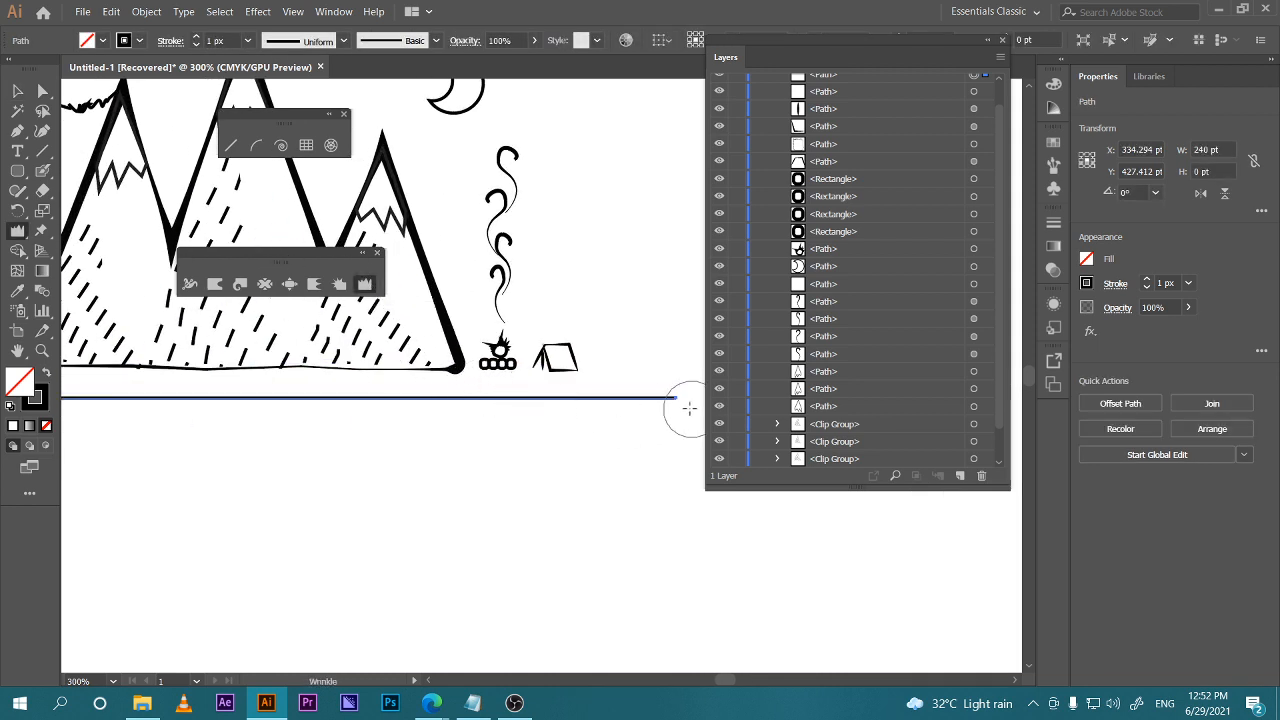
left_click_drag(657, 397, 200, 398)
left_click_drag(343, 514, 537, 514)
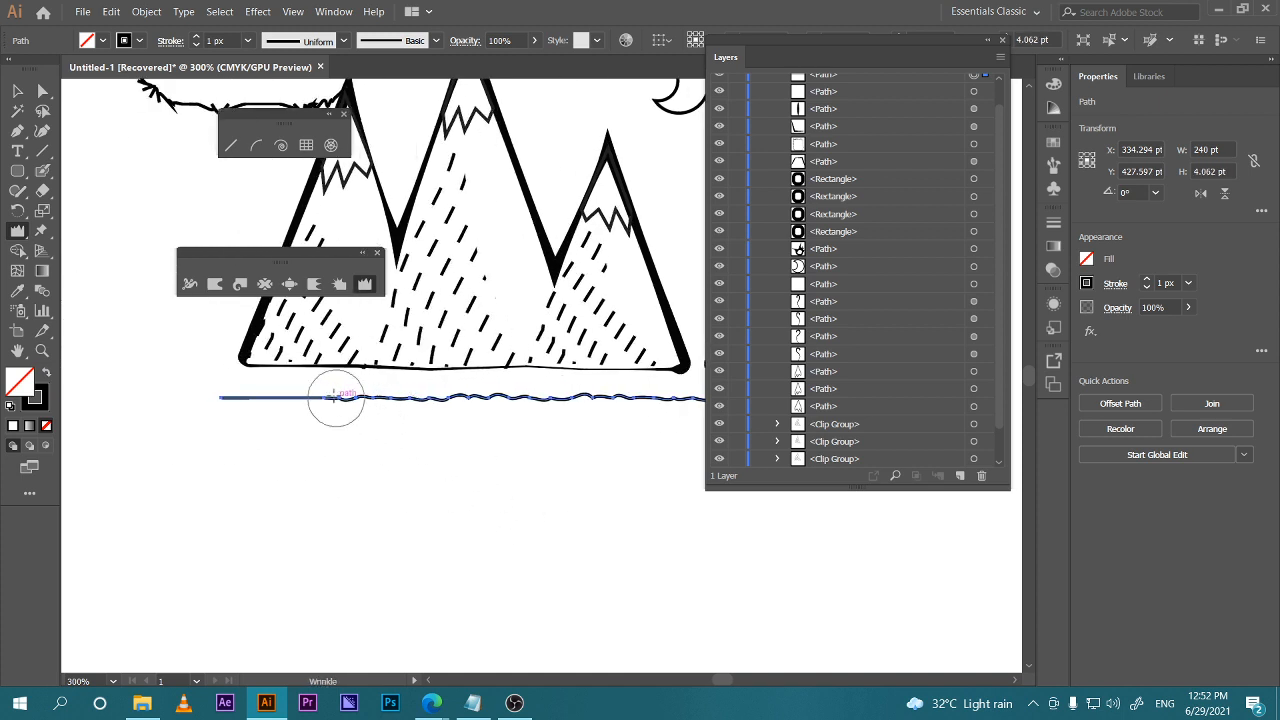
left_click_drag(510, 558, 300, 523)
Move the wrinkled ground line up to the mountains' base and give its stroke the double-bulge variable width profile
key("v")
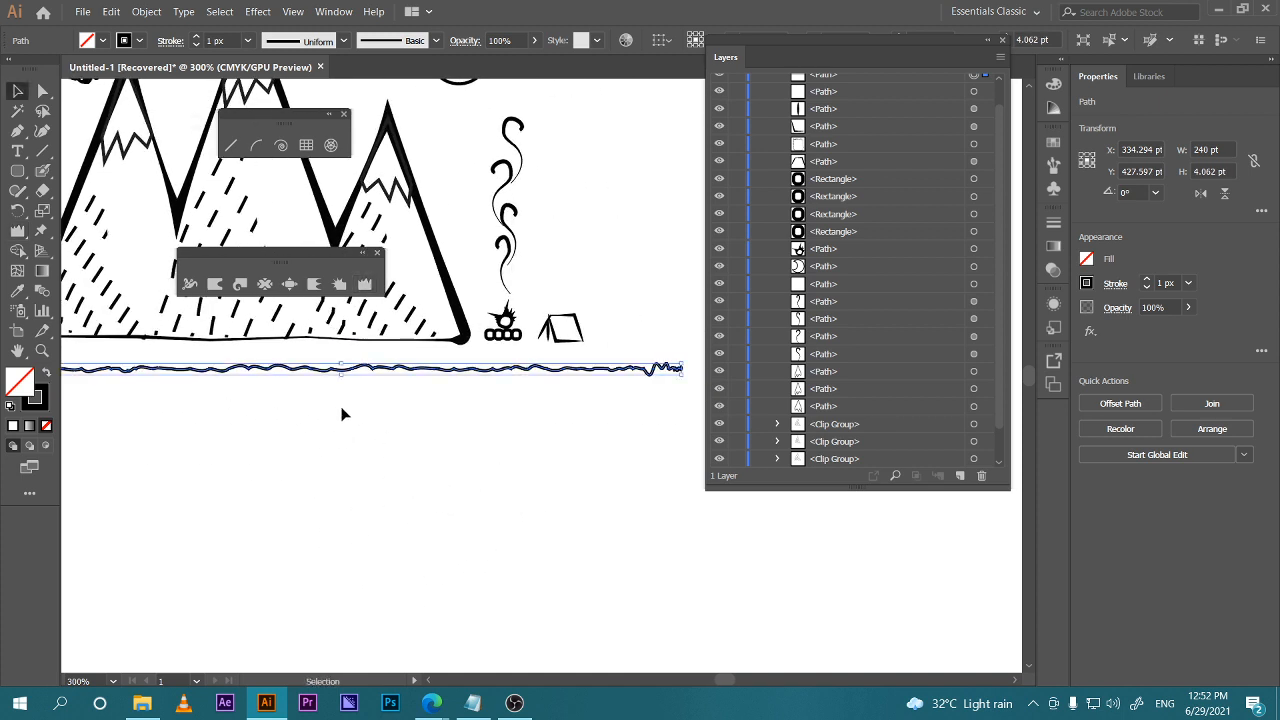
left_click_drag(377, 372, 382, 344)
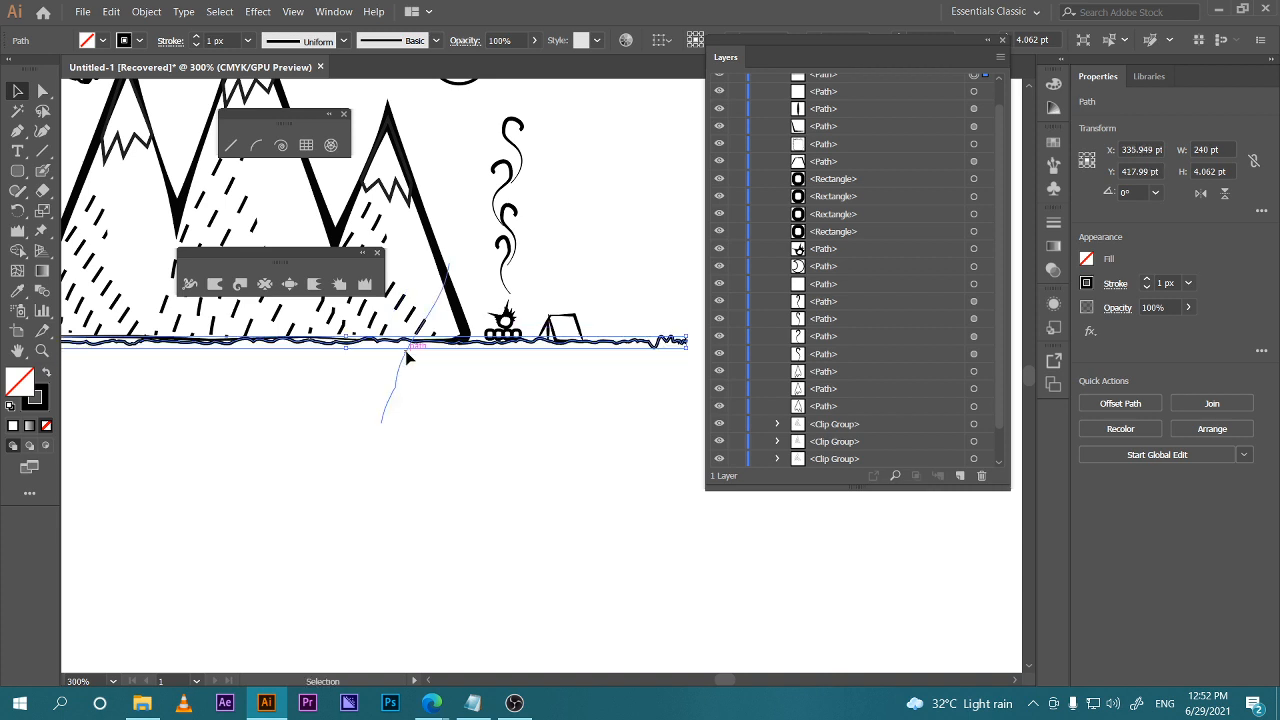
left_click(318, 42)
left_click(290, 95)
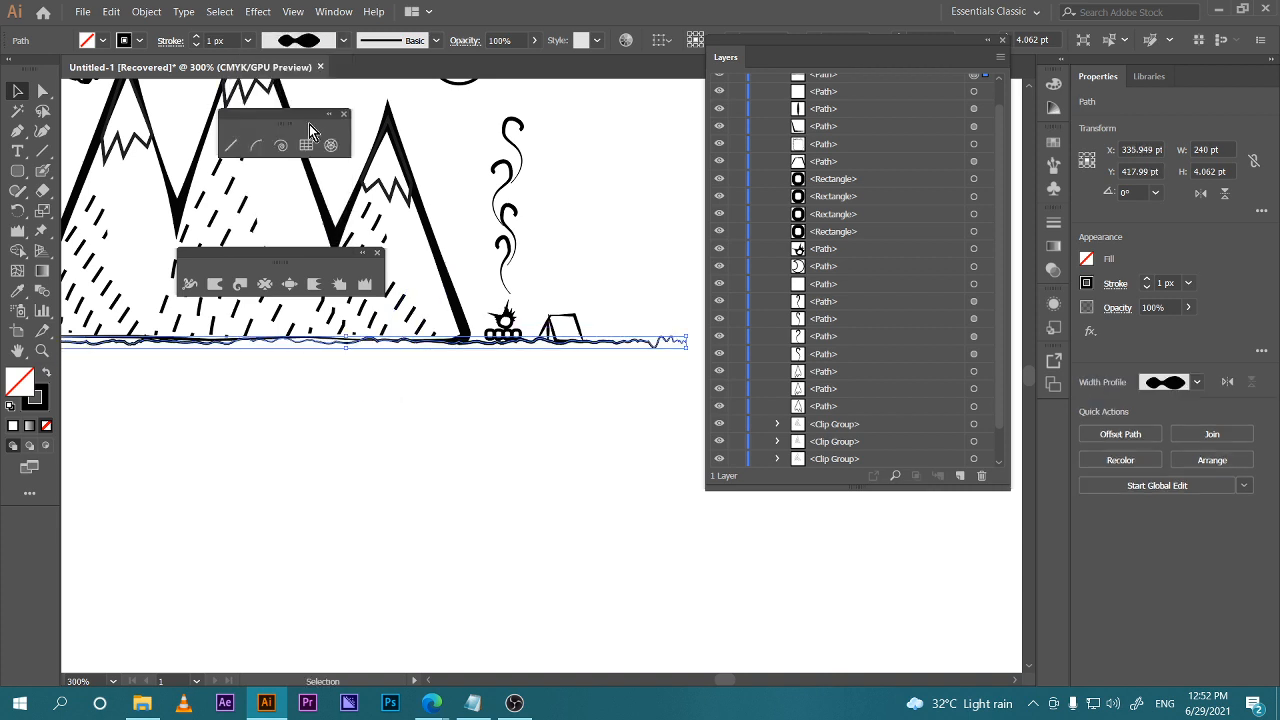
Fine-tune the ground line's height, nudging it up 2 pt so it sits directly under the mountains, campfire and tent
left_click(480, 433)
left_click_drag(595, 397, 564, 408)
left_click(568, 357)
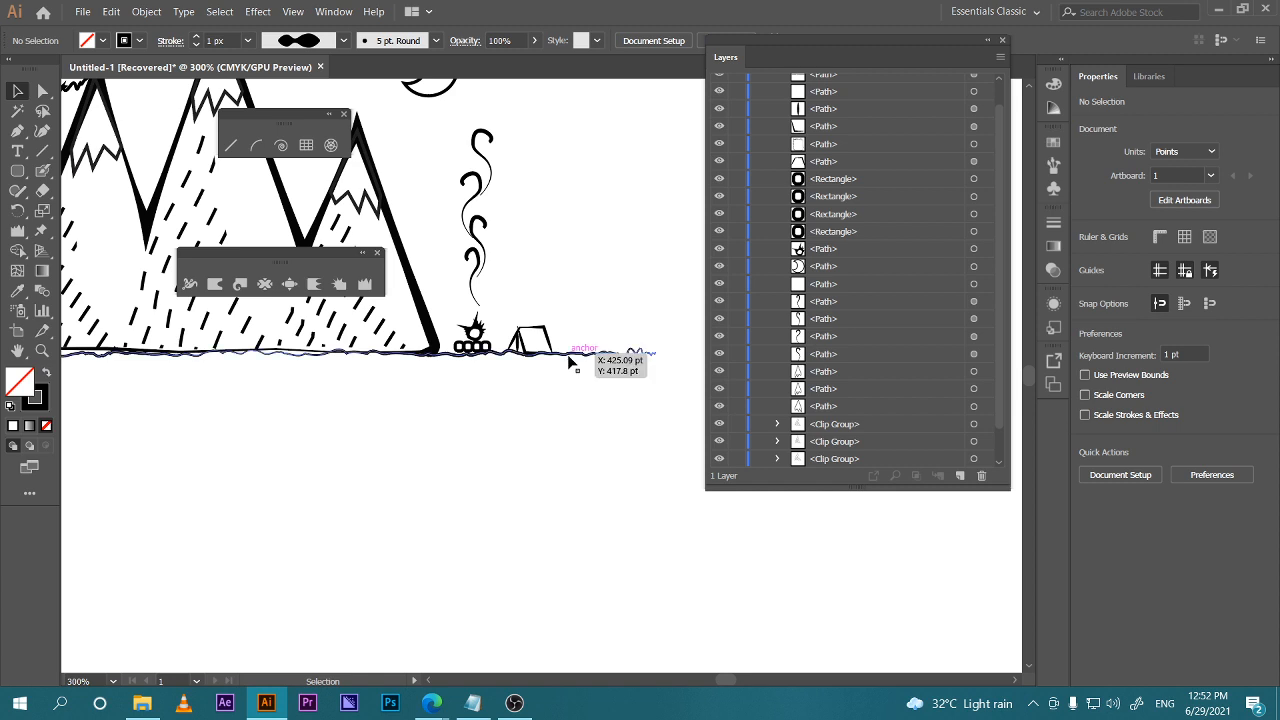
left_click_drag(566, 359, 533, 394)
left_click(534, 453)
scroll(491, 423, "up", 1)
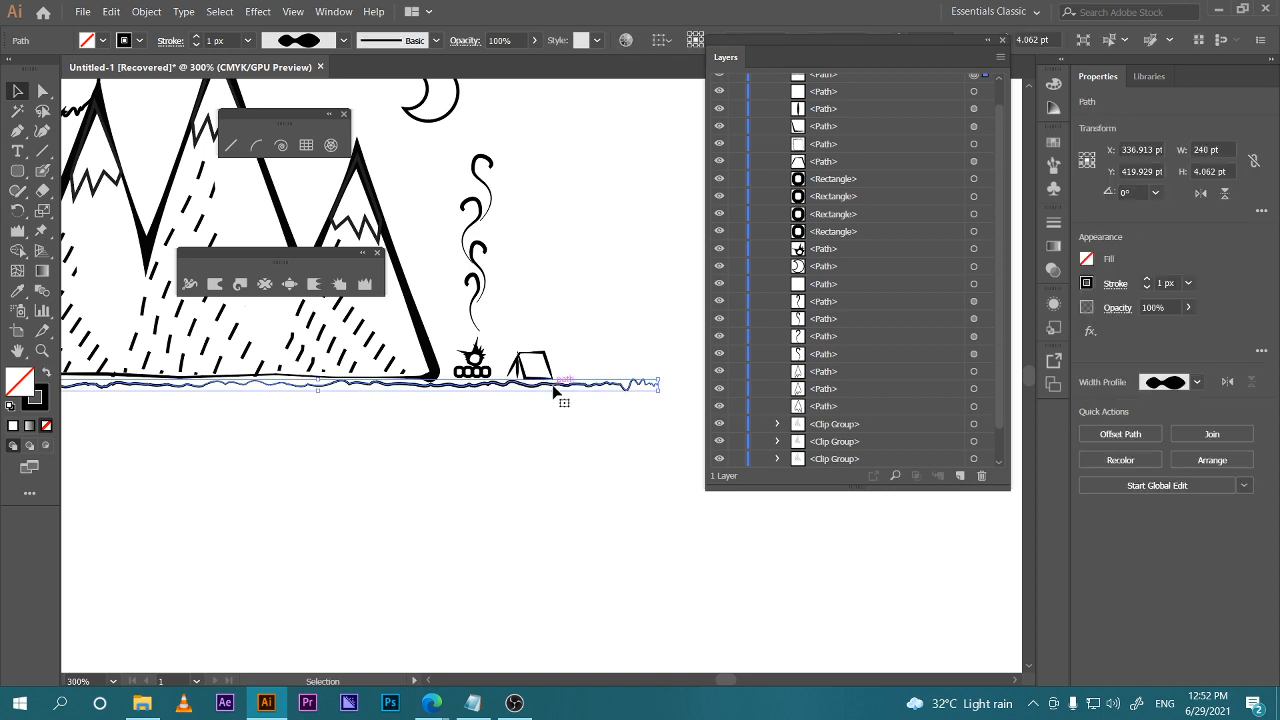
key("Up")
key("Up")
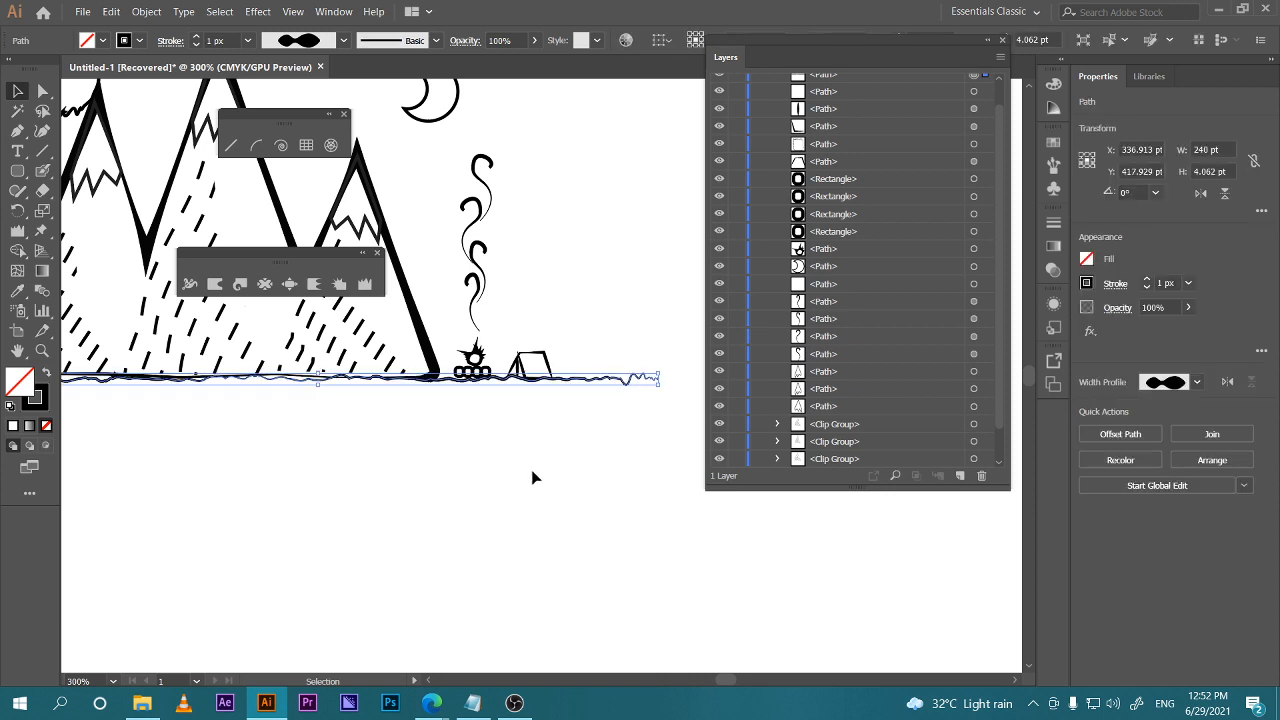
left_click(533, 477)
Save the drawing as Untitled-5 in Adobe Illustrator format in the "illustrator 12 to1" folder
left_click_drag(737, 557, 658, 570)
scroll(640, 500, "down", 2)
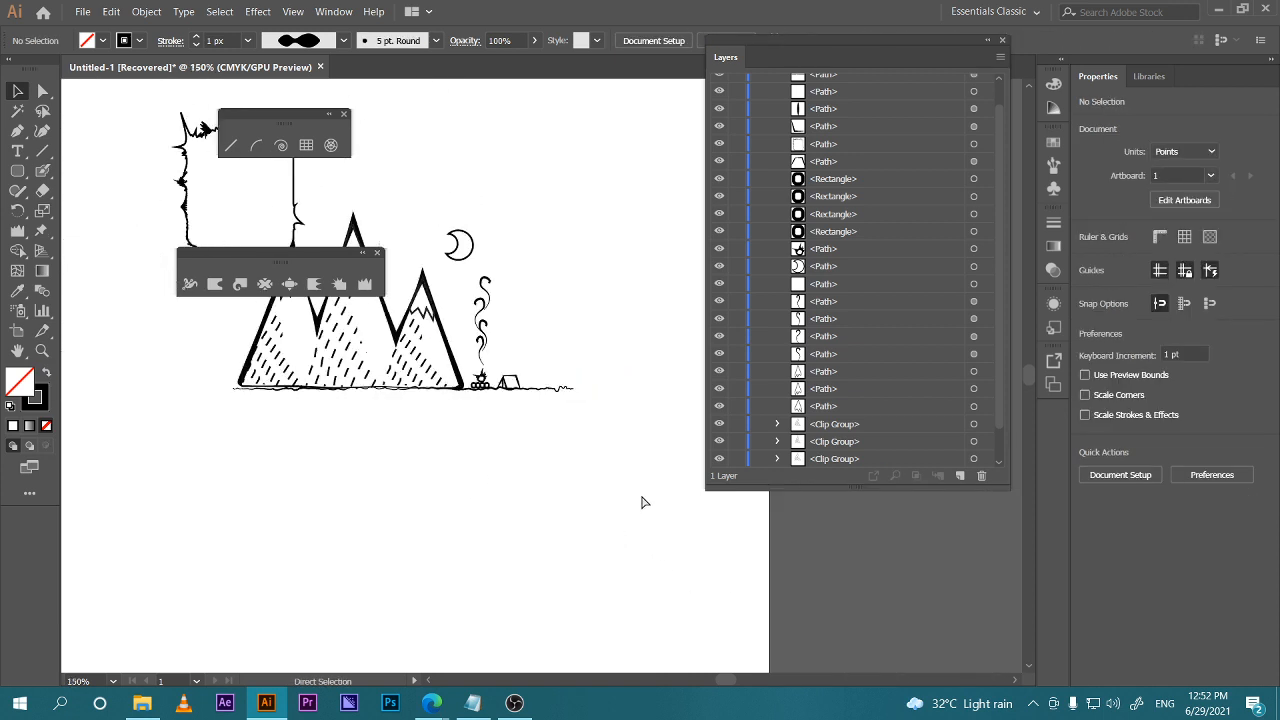
scroll(640, 500, "down", 1)
scroll(634, 503, "up", 1)
left_click_drag(634, 503, 333, 534)
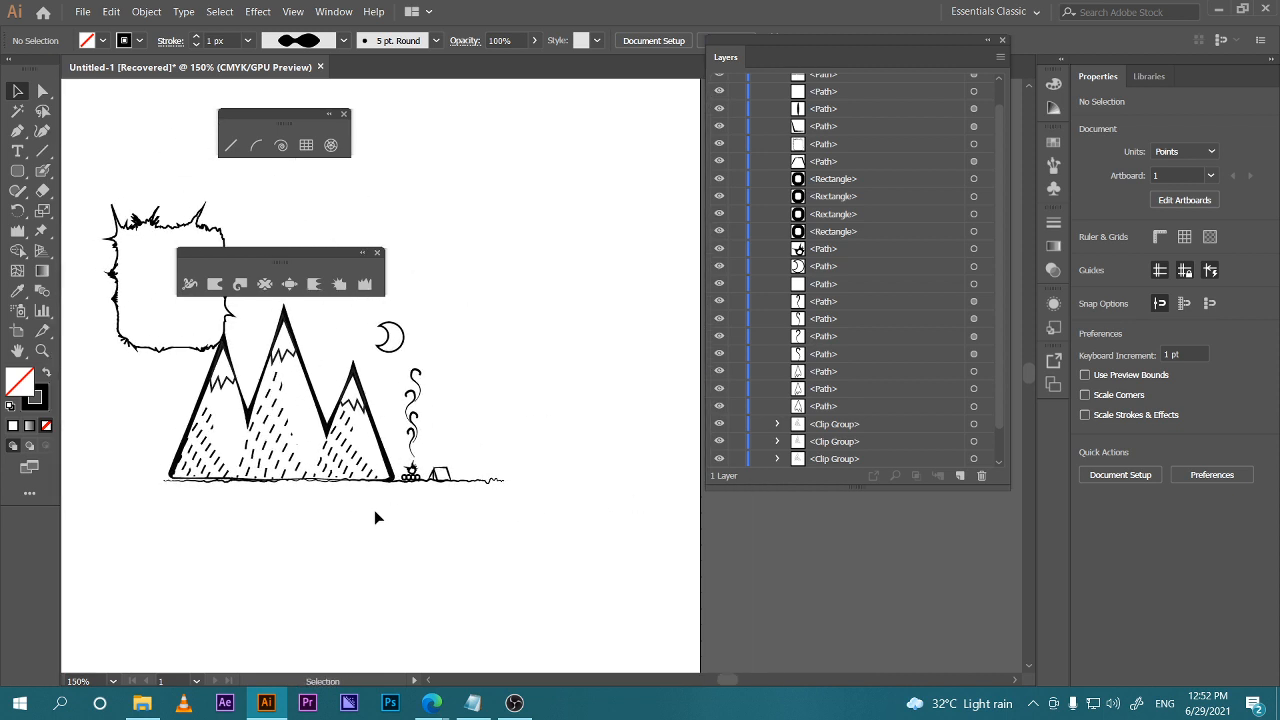
key("ctrl+s")
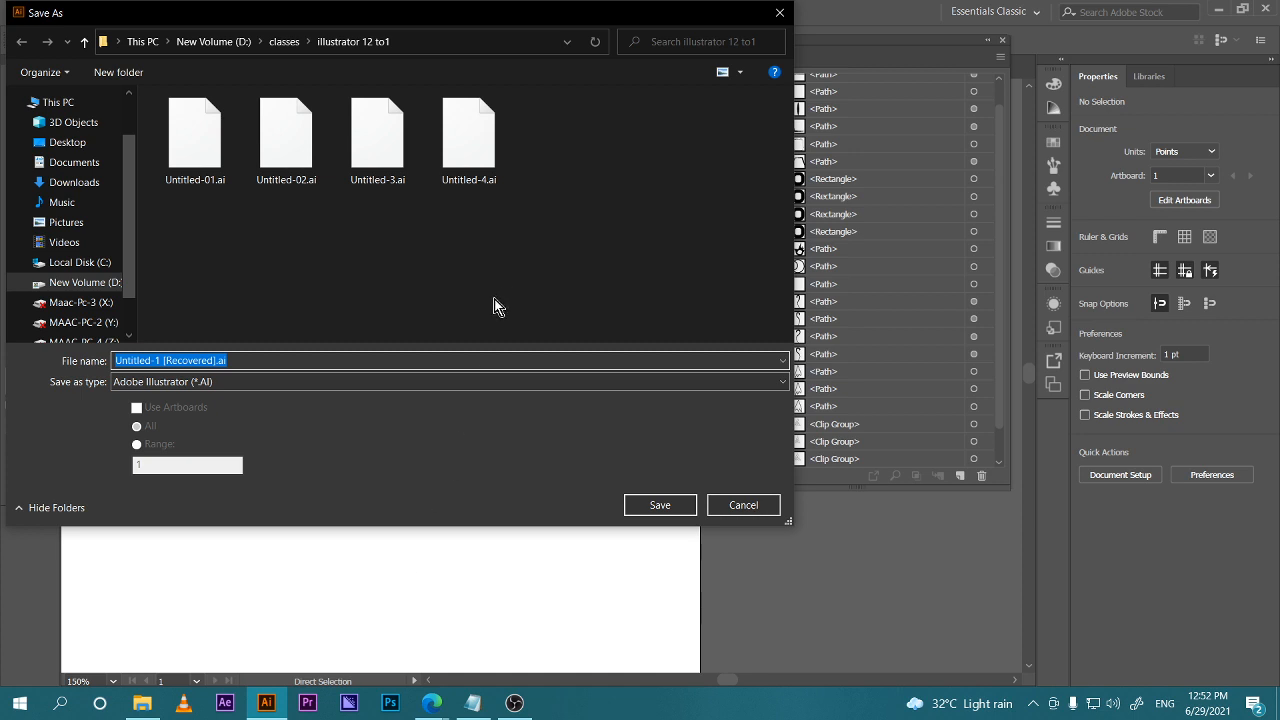
left_click_drag(157, 362, 228, 366)
type("5")
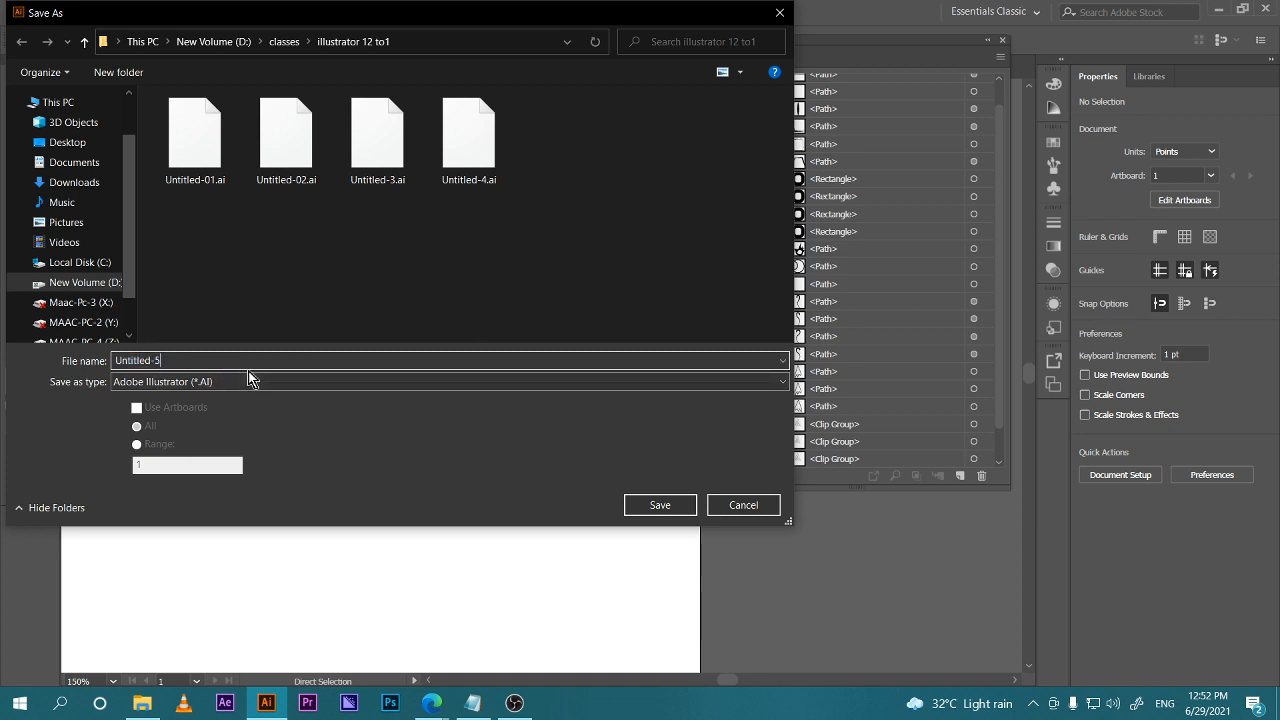
left_click(656, 507)
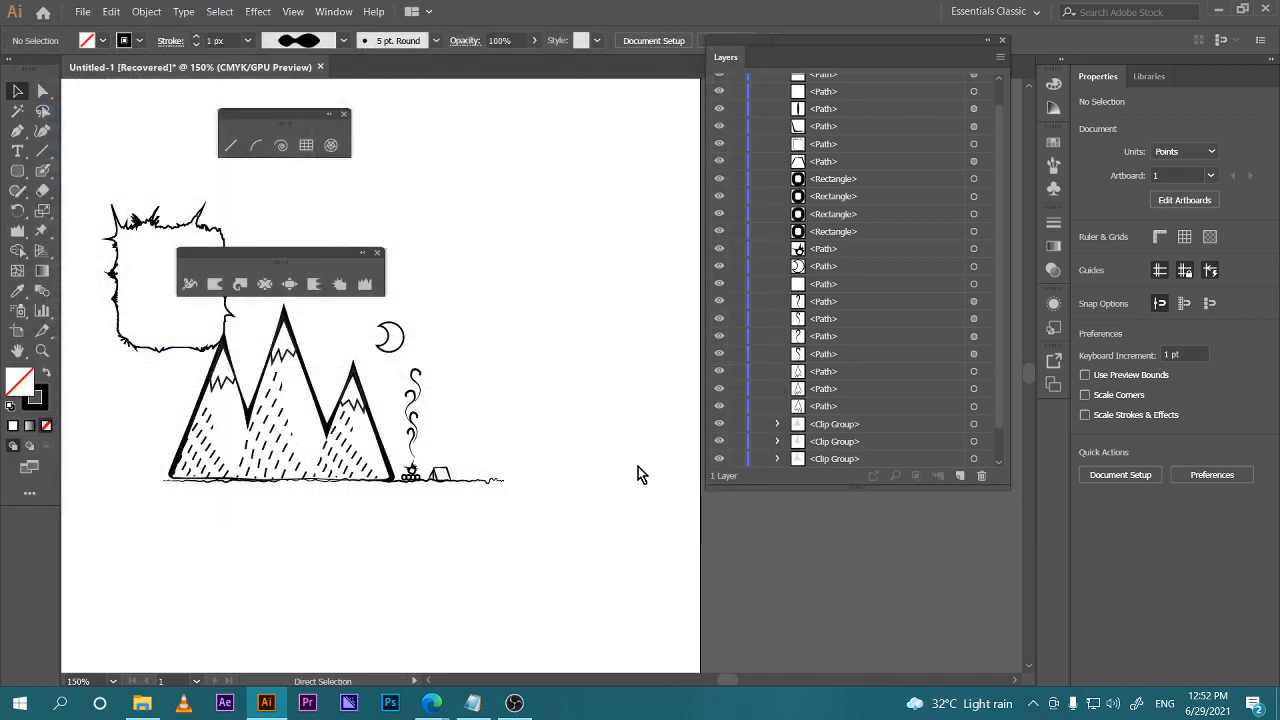
left_click(741, 632)
Check the in-call messages in the Google Meet window and return to Illustrator to look over the finished scene
mouse_move(431, 703)
left_click(360, 620)
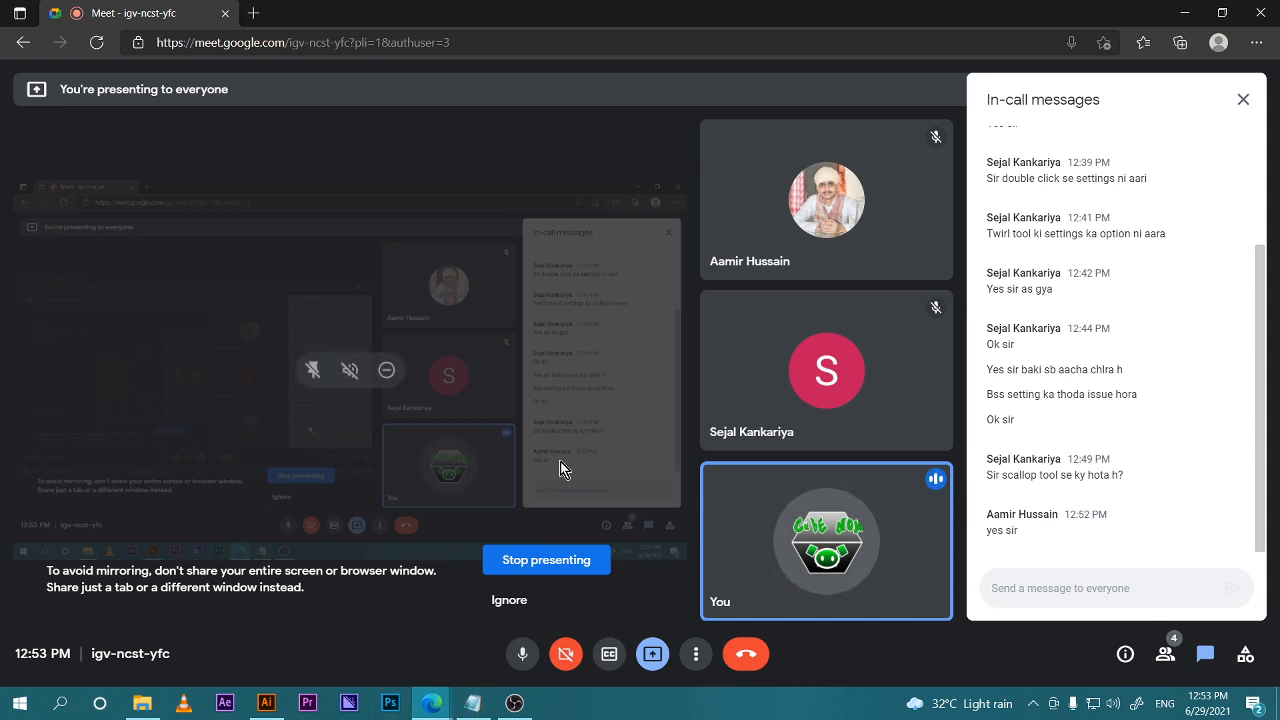
left_click(262, 704)
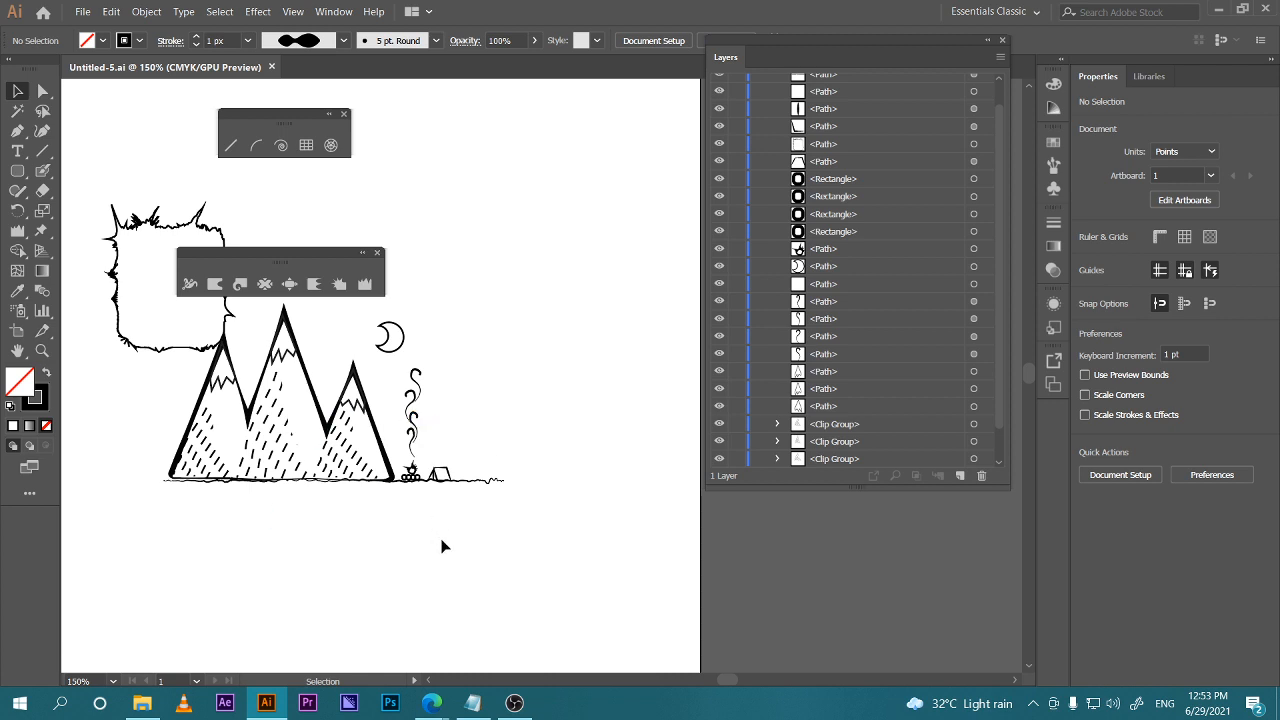
left_click_drag(445, 546, 567, 628)
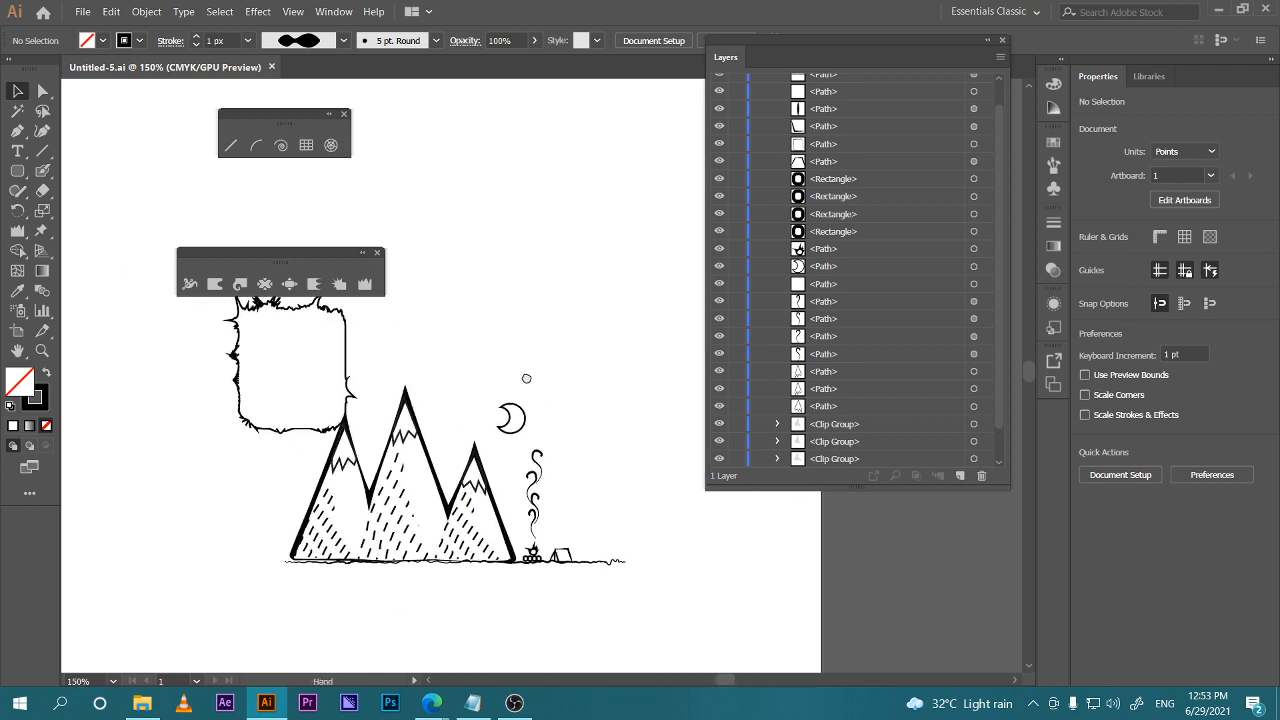
key("ctrl+minus")
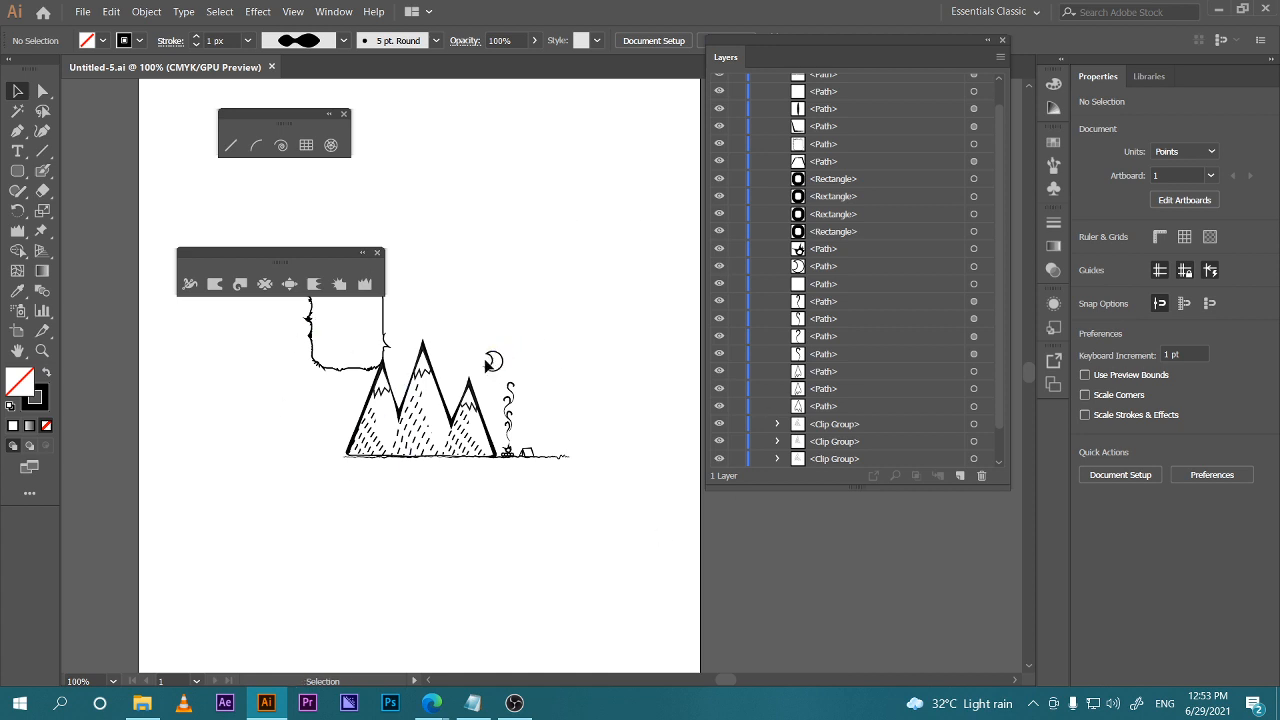
left_click_drag(563, 325, 591, 305)
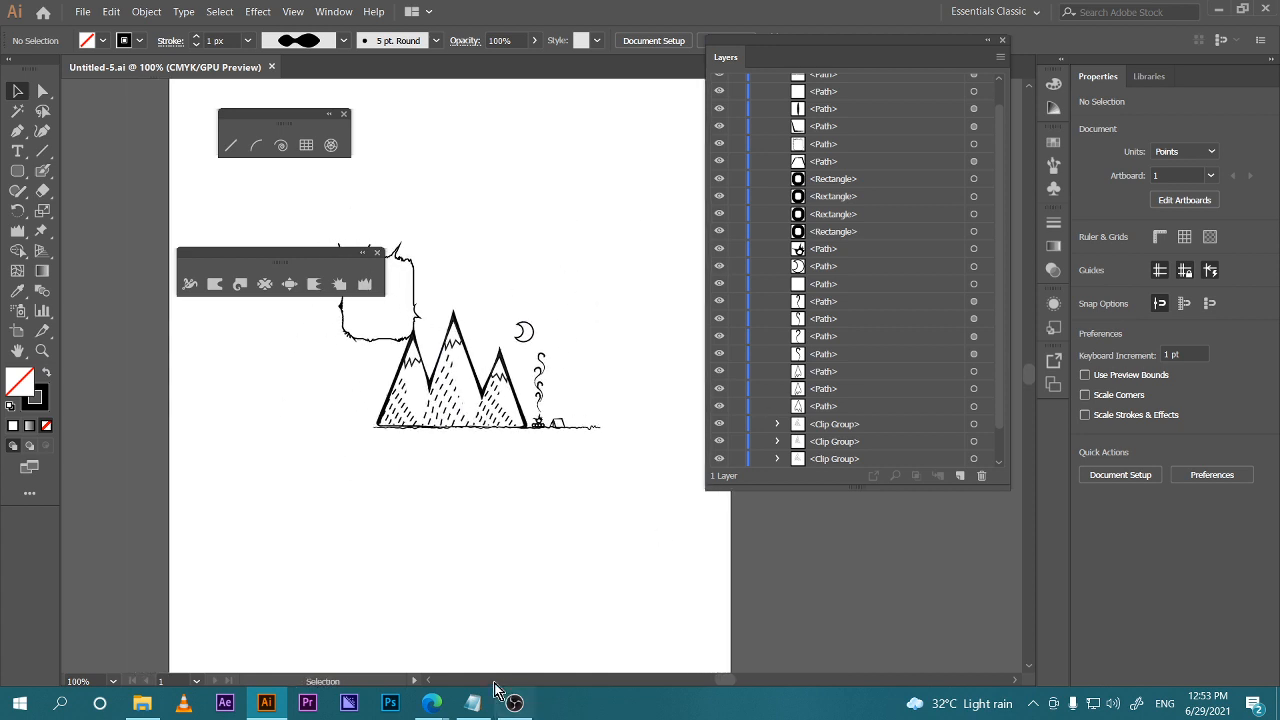
Switch to the Edge browser and open google.com in a new tab beside the Meet call
mouse_move(431, 703)
left_click(330, 640)
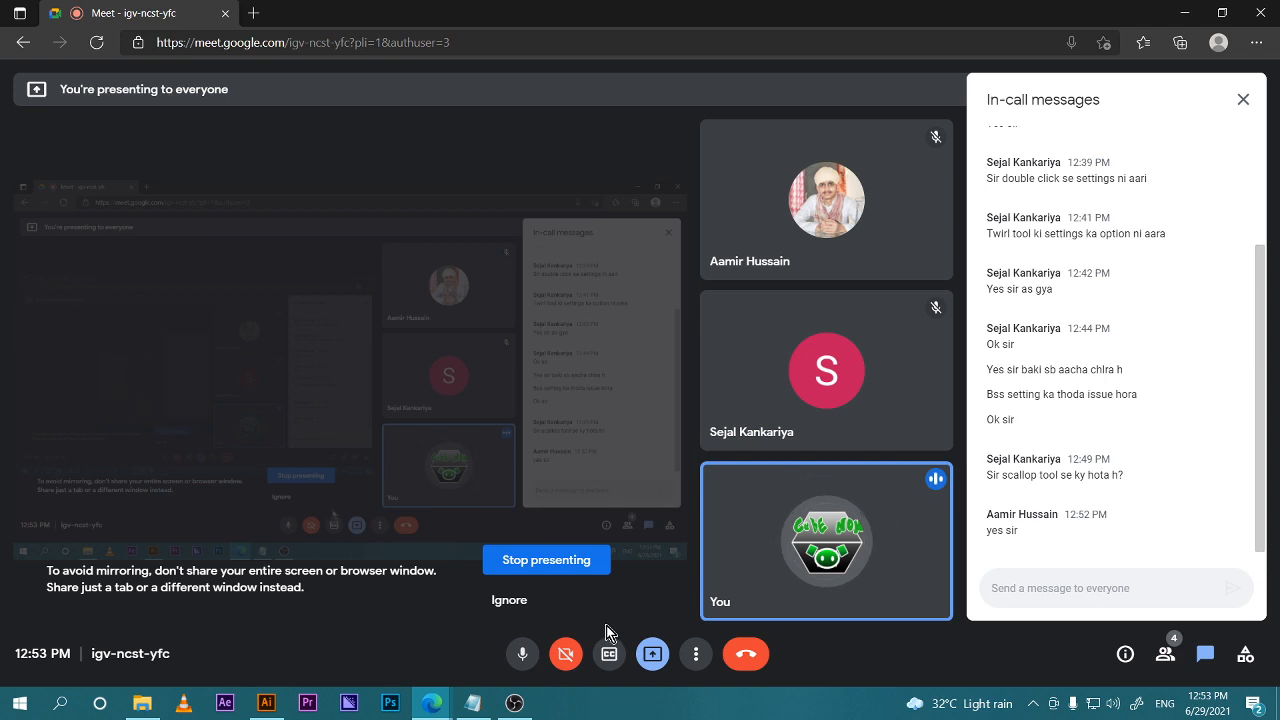
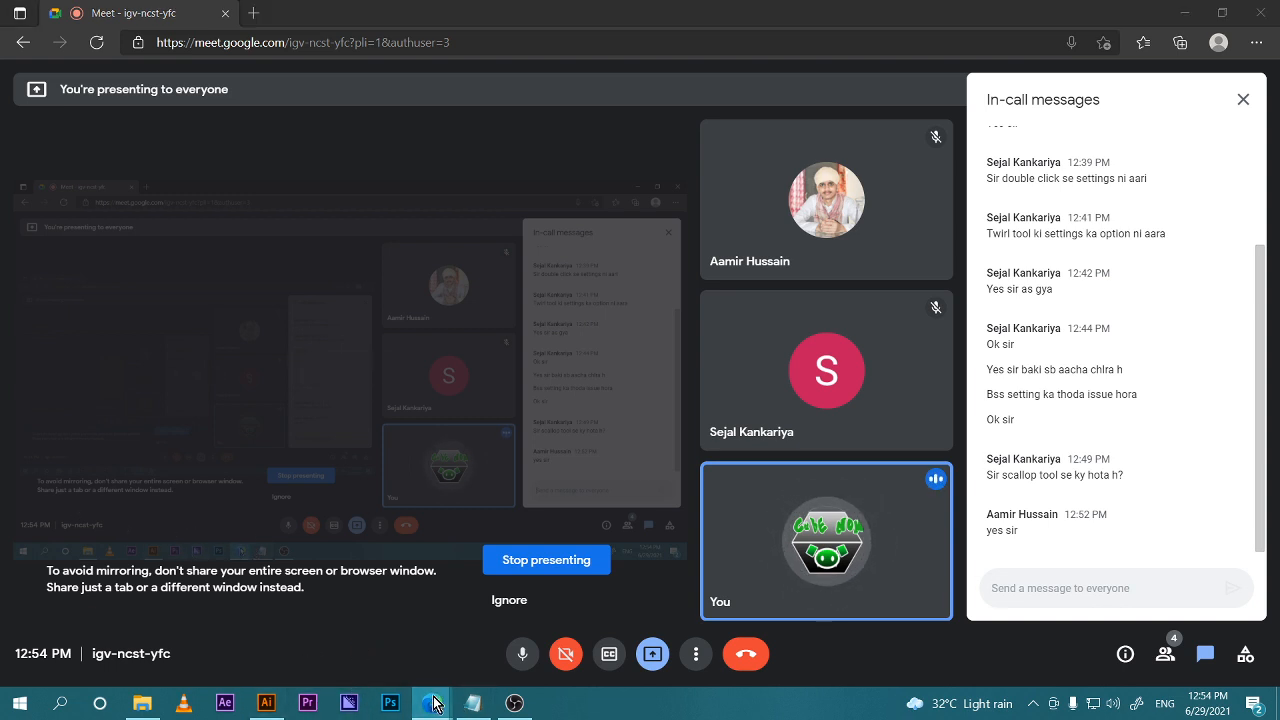
left_click(254, 13)
type("gool")
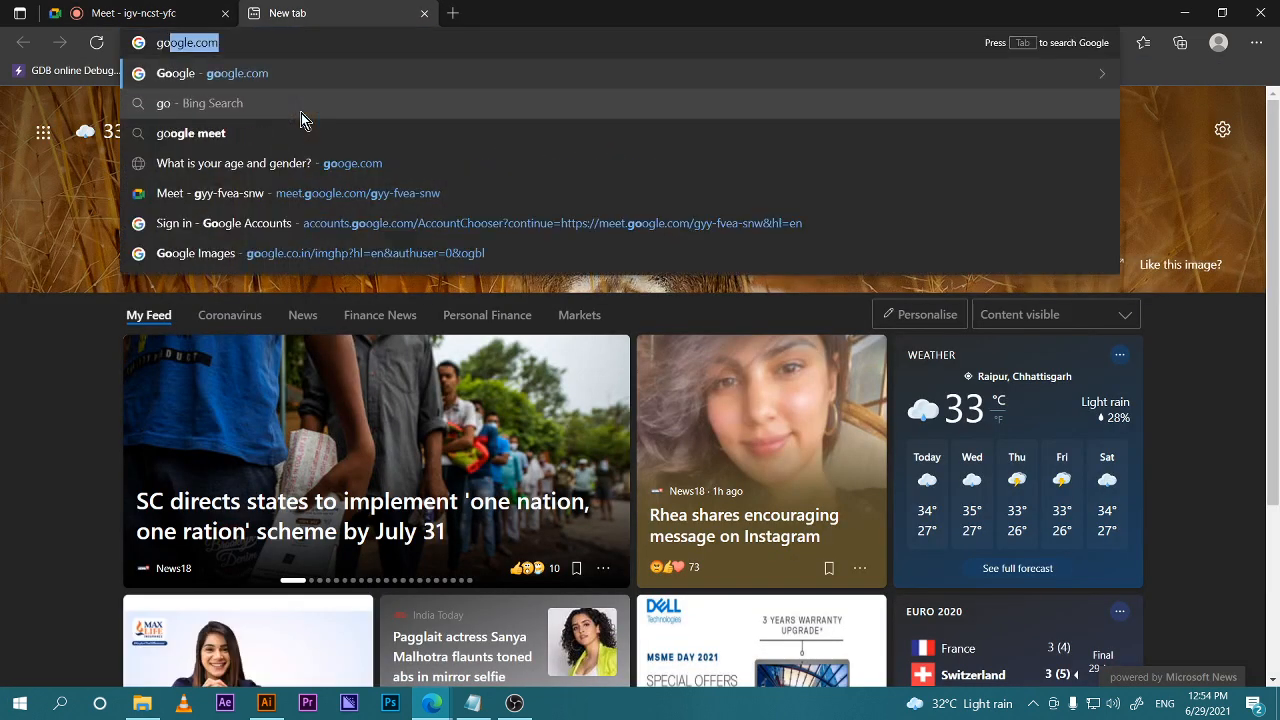
key("BackSpace")
type("gle")
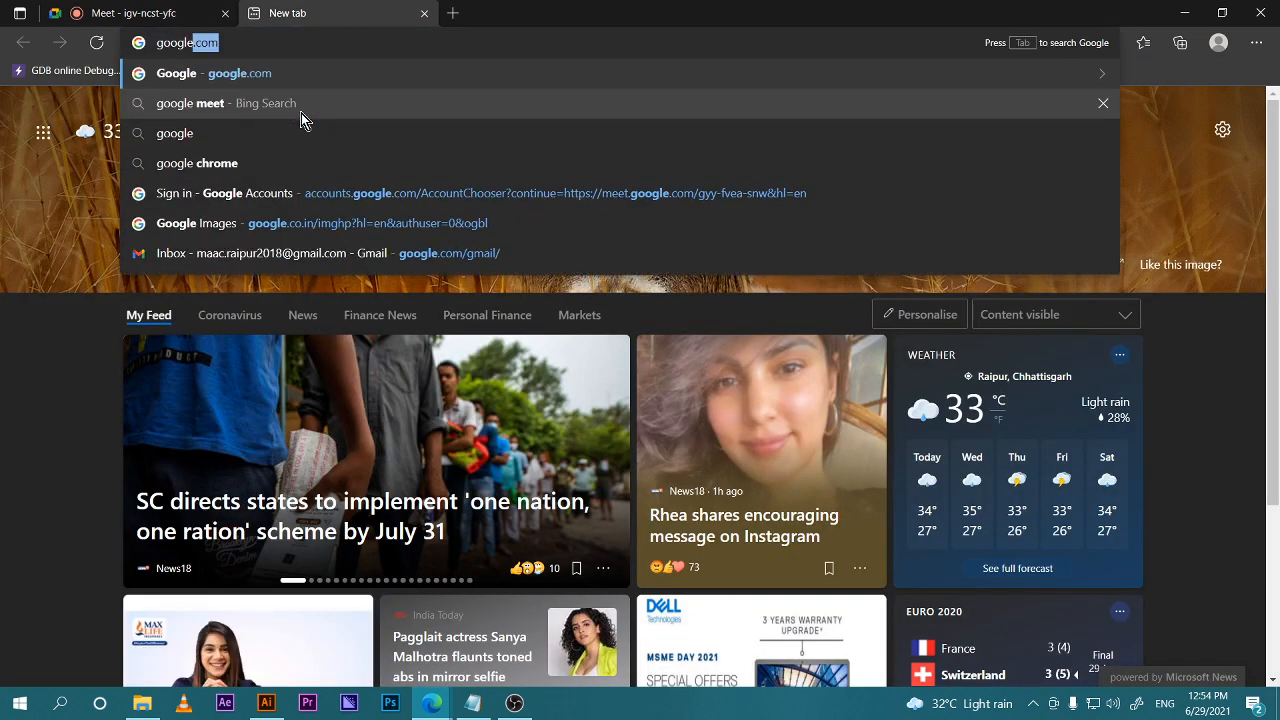
key("Return")
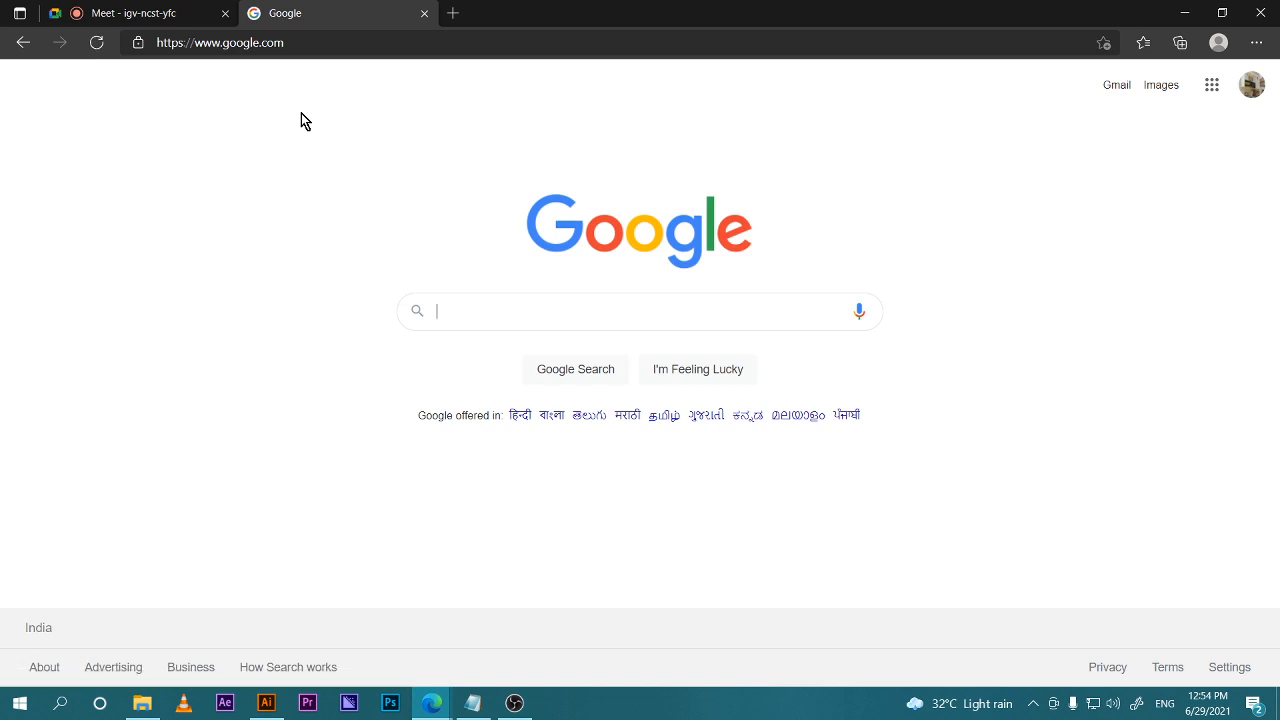
Search Google for "sketch" and show the image results
type("sketch")
key("Return")
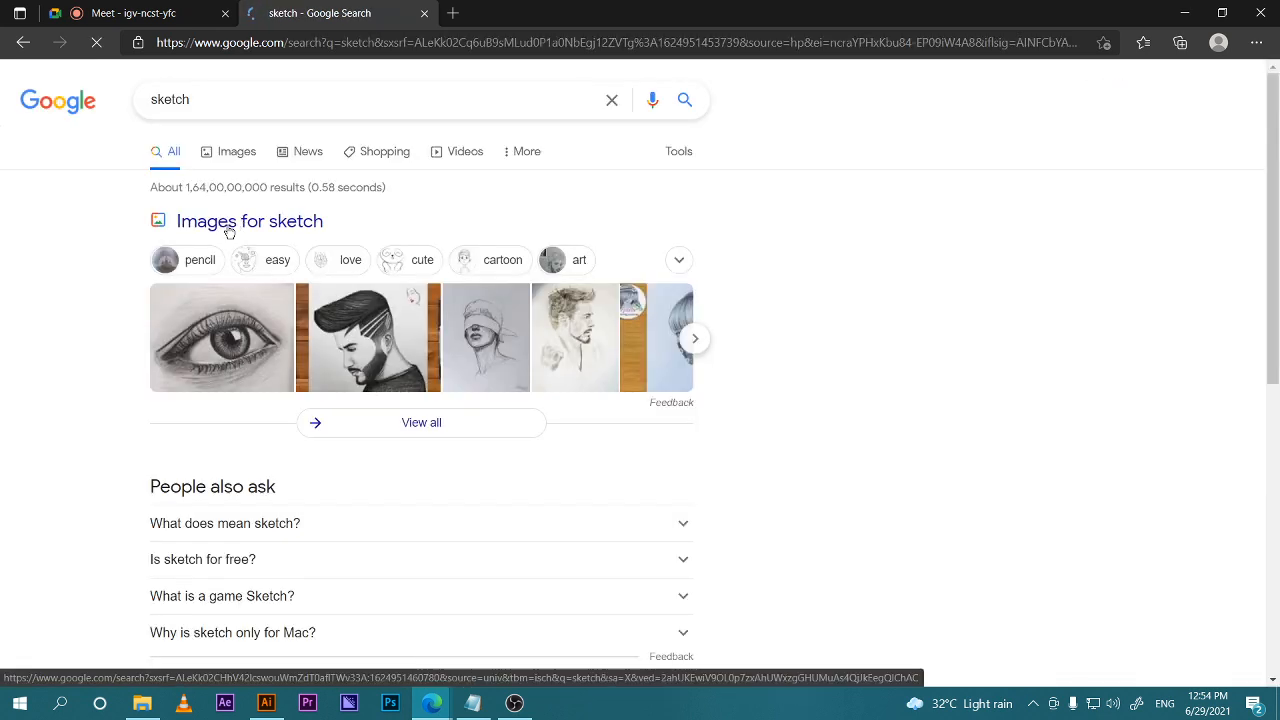
left_click(230, 158)
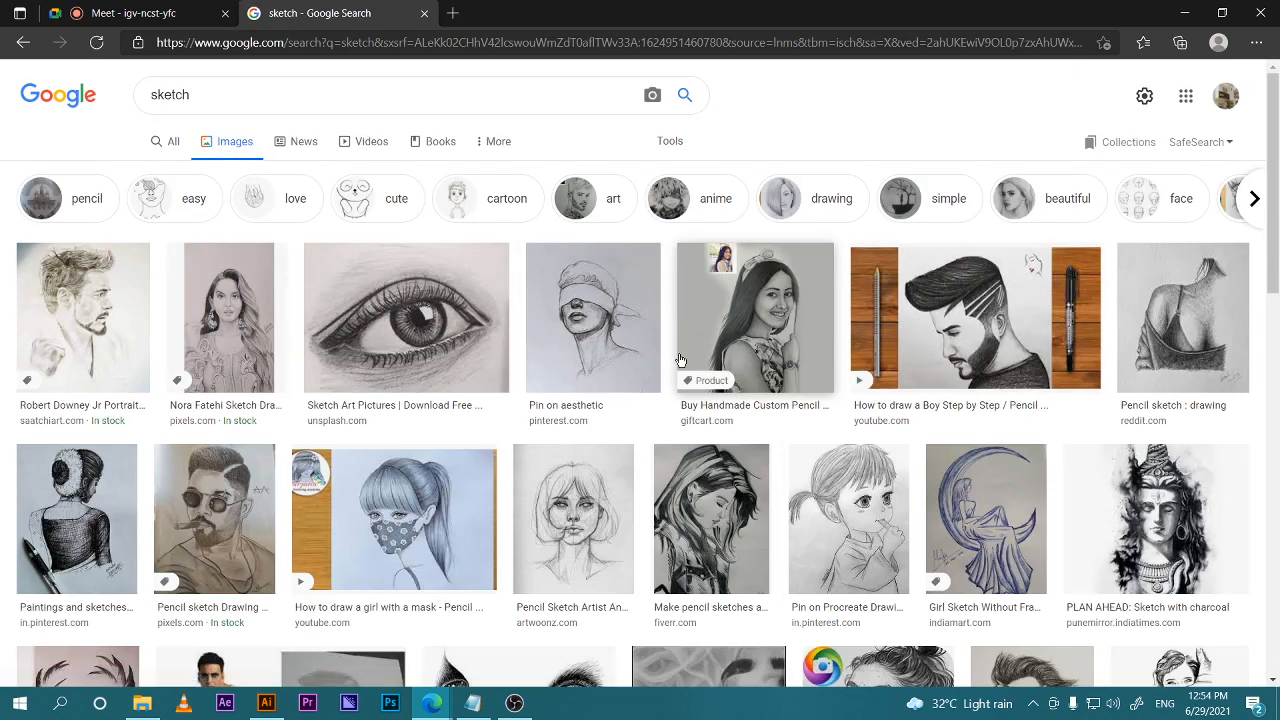
Browse the sketch images and open the preview of the charcoal pencil drawing of a girl with flowers in her hair
scroll(571, 424, "down", 3)
scroll(560, 415, "down", 2)
scroll(529, 400, "up", 2)
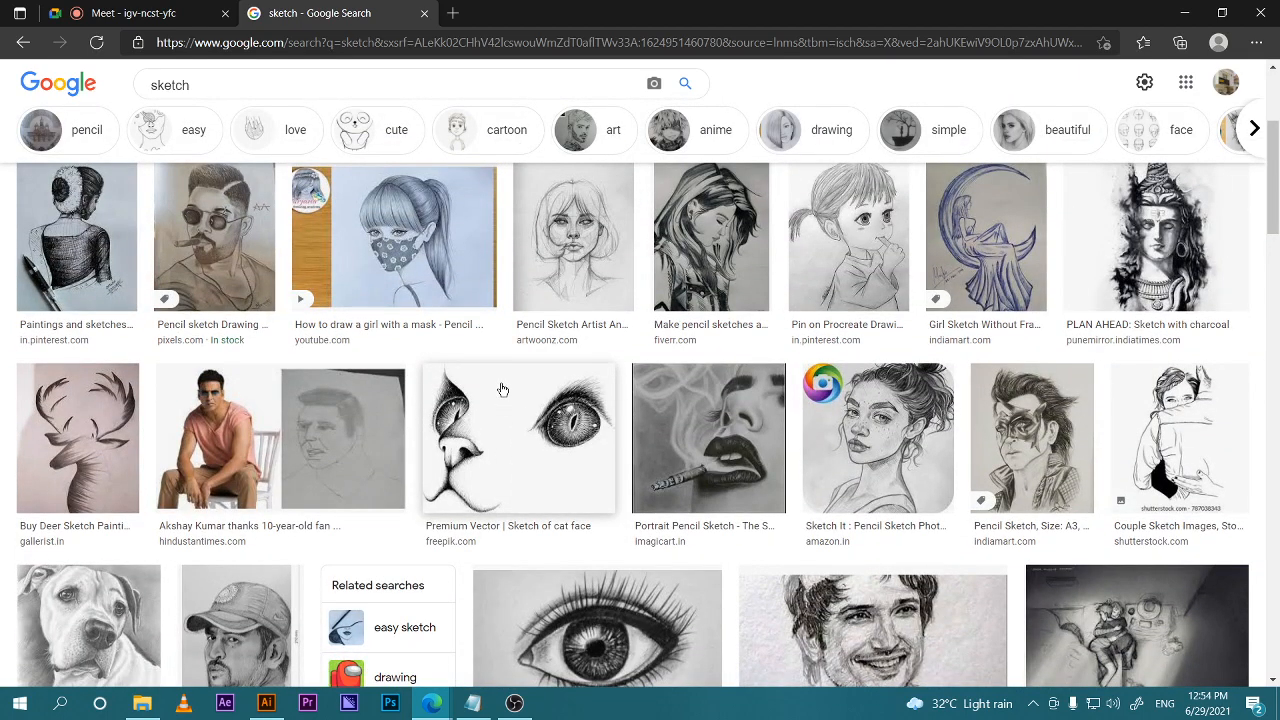
scroll(866, 329, "down", 5)
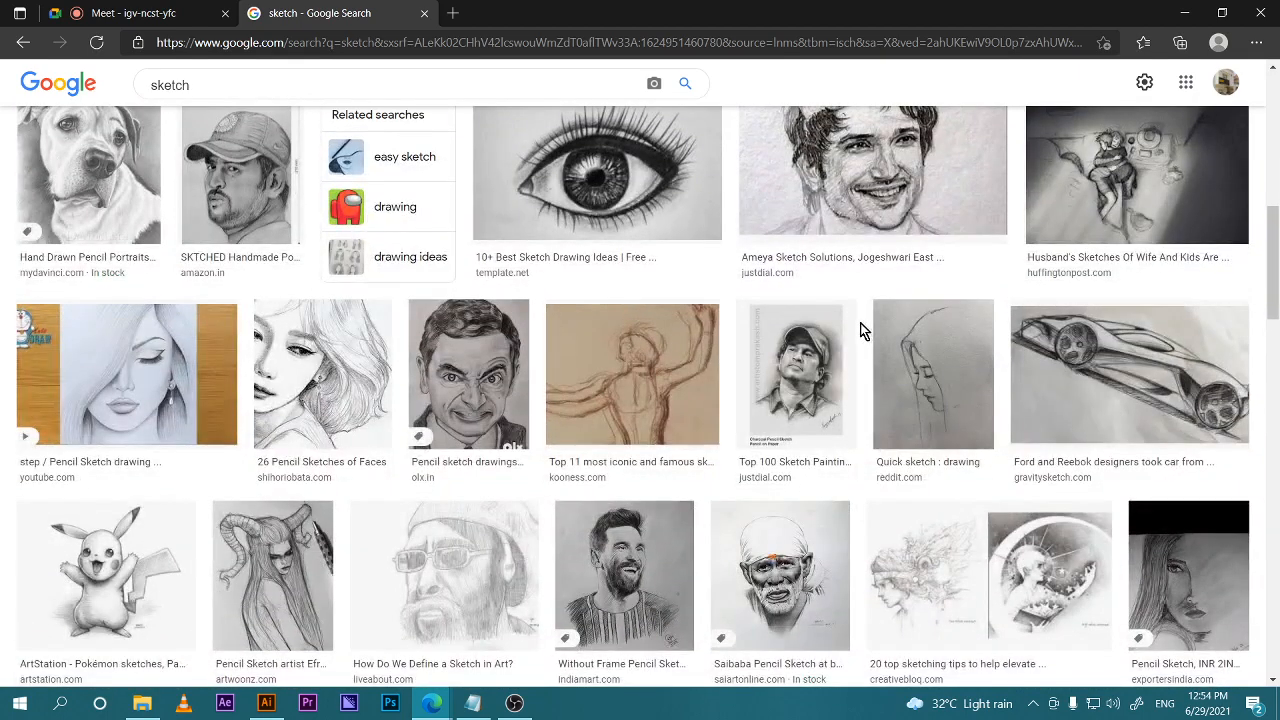
scroll(860, 322, "down", 5)
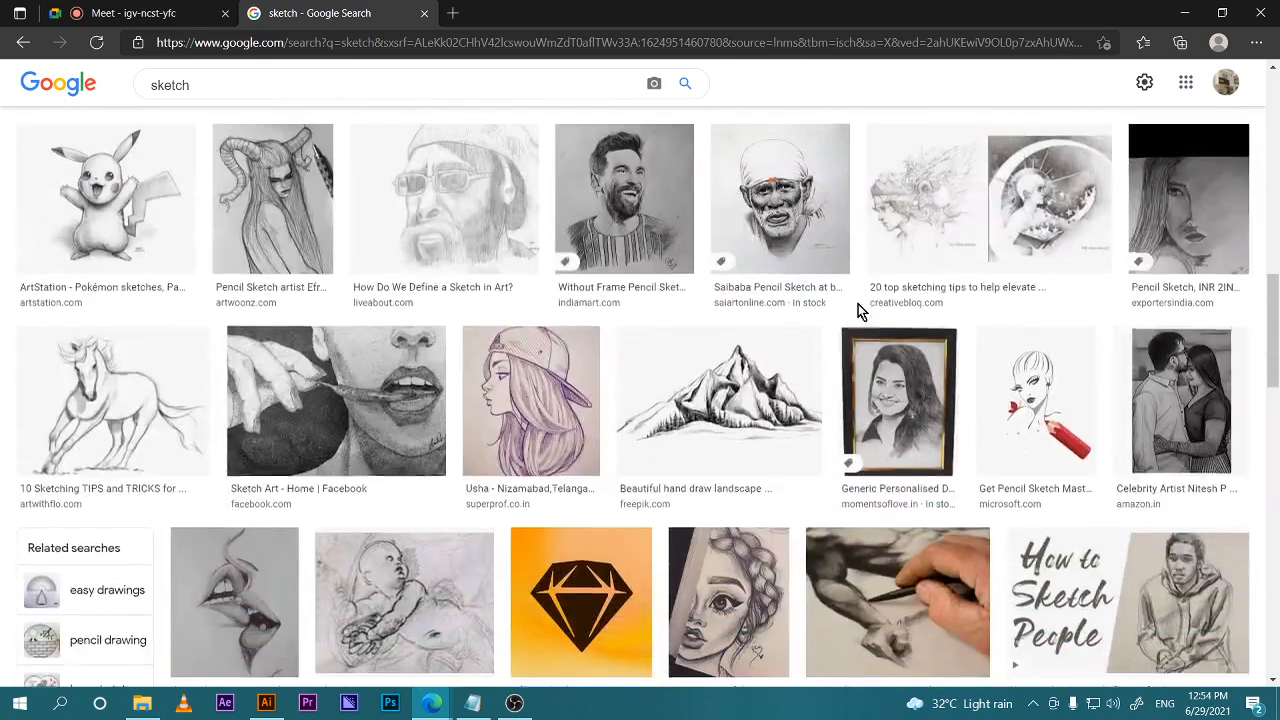
scroll(866, 310, "down", 1)
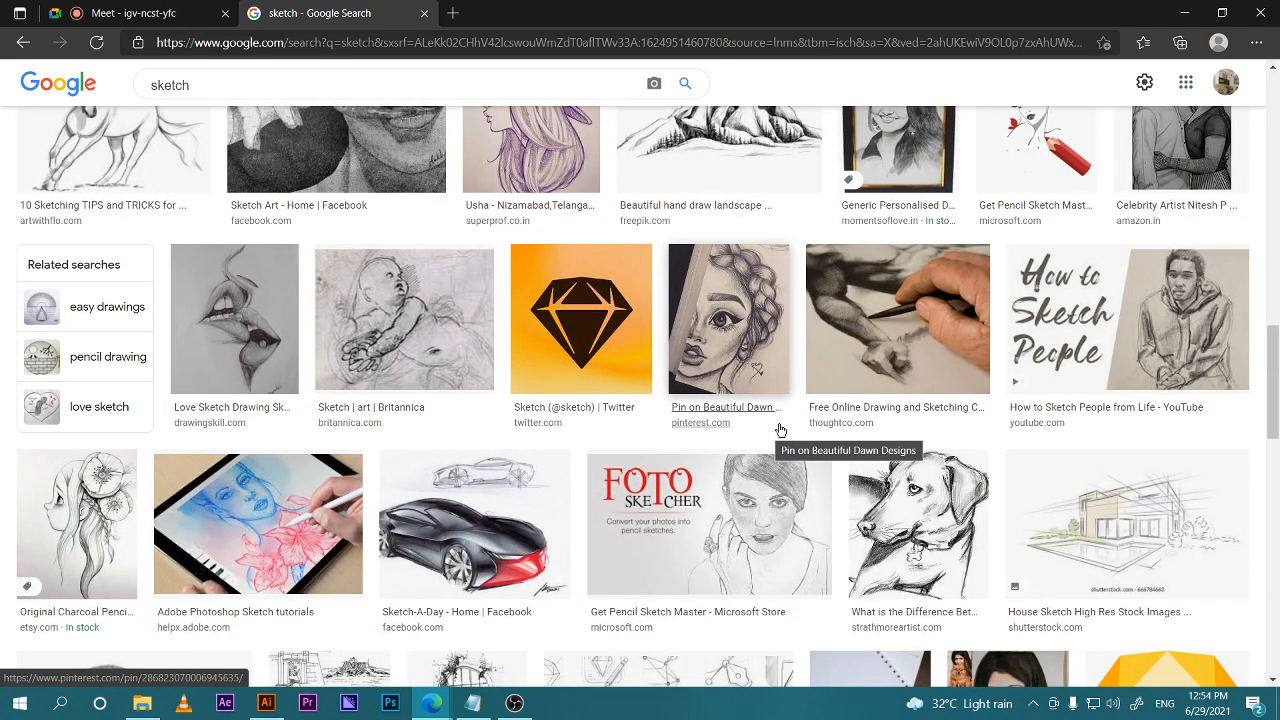
scroll(780, 430, "down", 3)
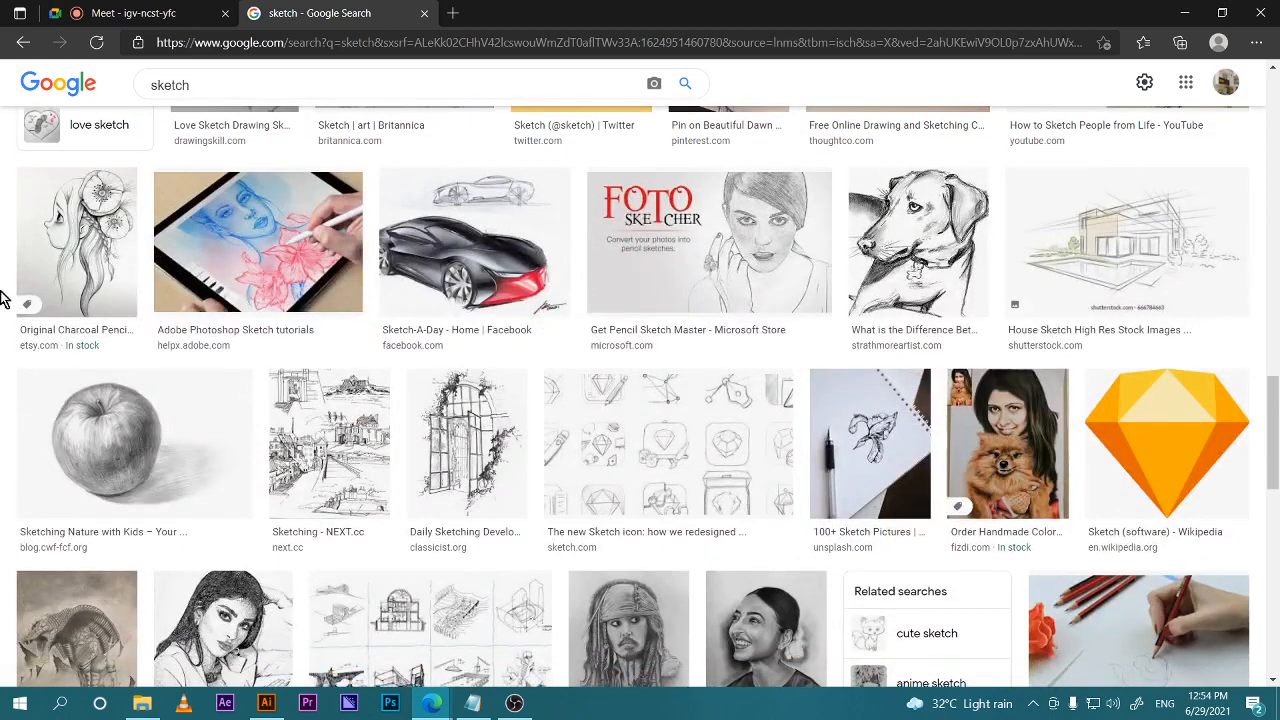
left_click(57, 197)
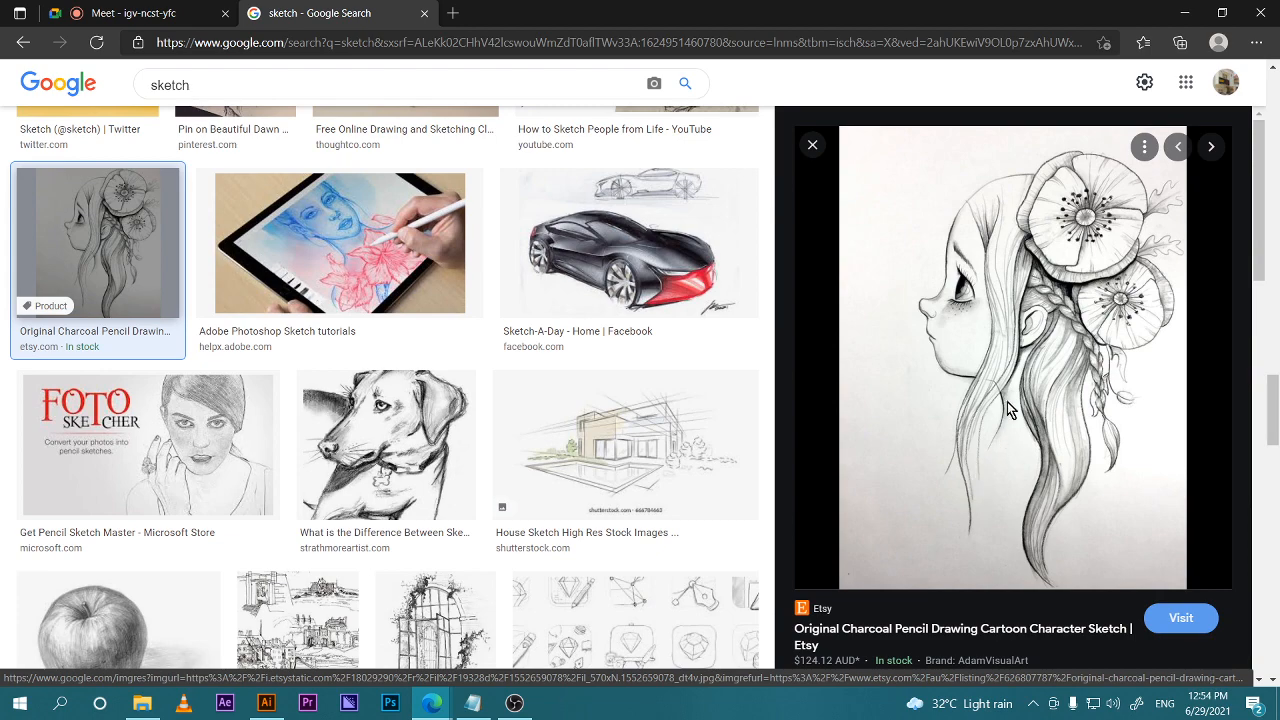
scroll(1003, 332, "down", 3)
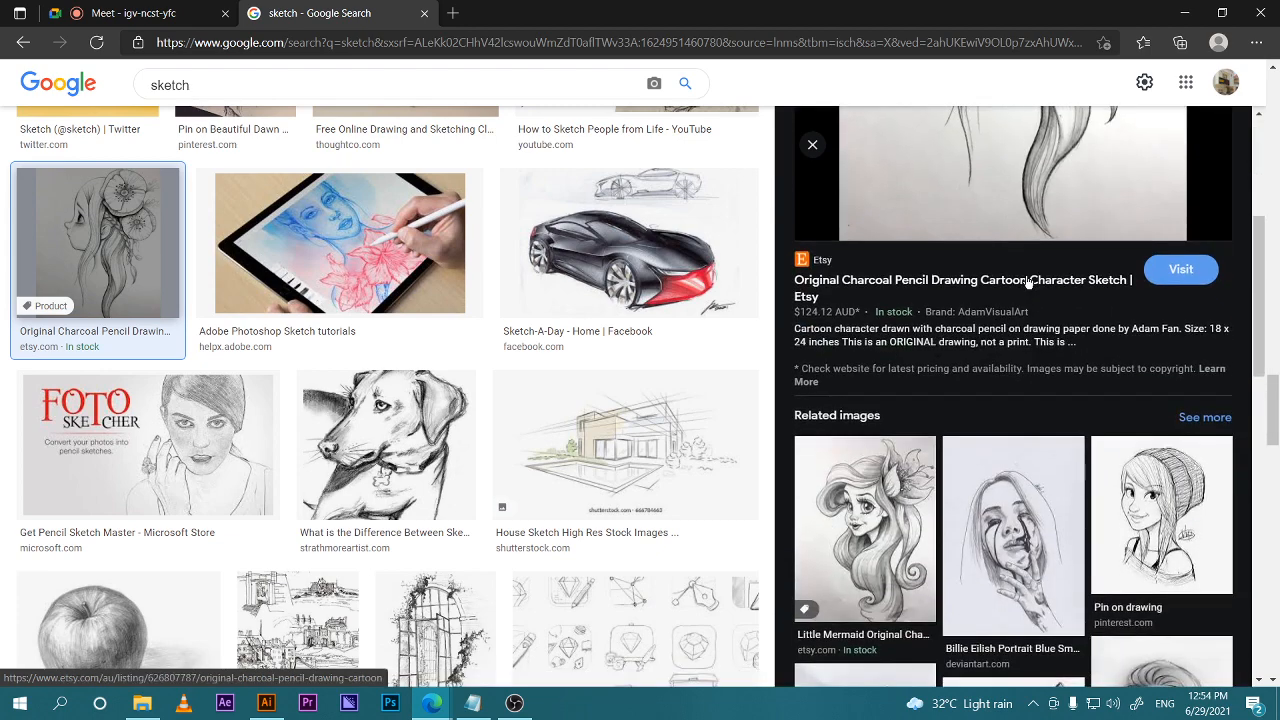
scroll(1028, 283, "up", 3)
Save the previewed girl drawing as il_570xN.1552659078_dt4v.jpg in the comics folder of "refrence gallery"
right_click(959, 266)
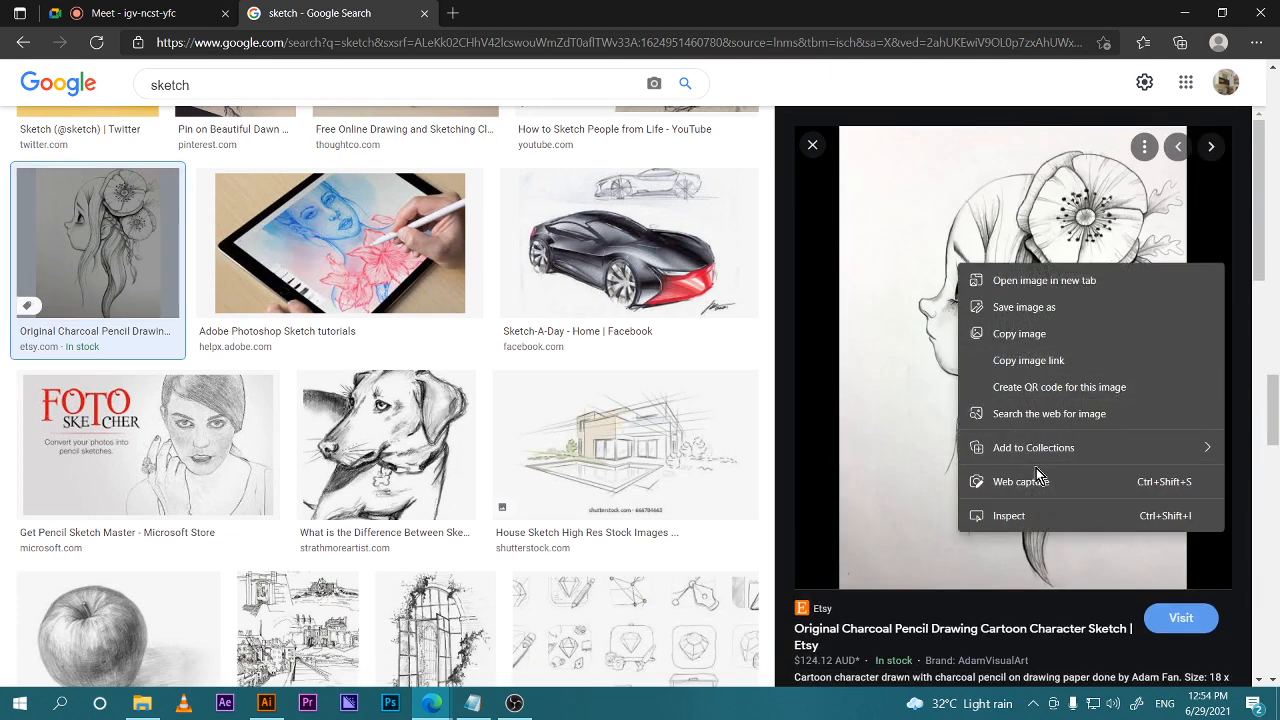
left_click(1054, 316)
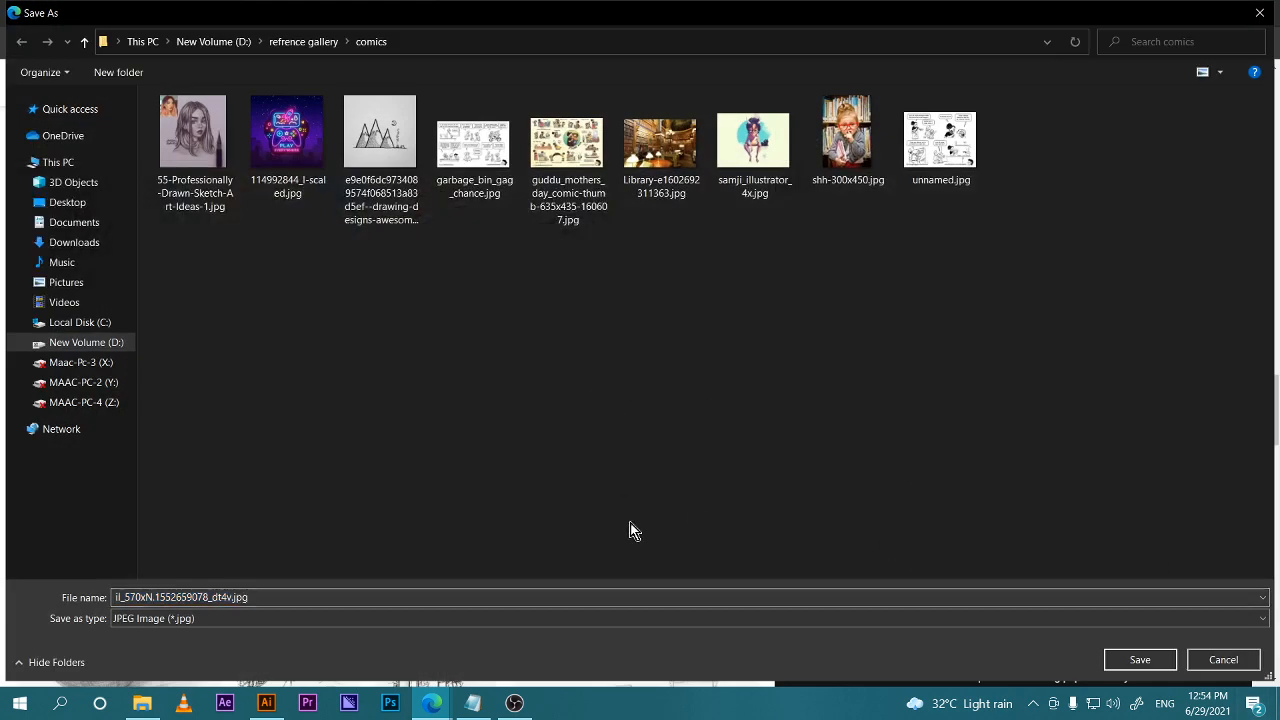
left_click(766, 597)
left_click(1152, 664)
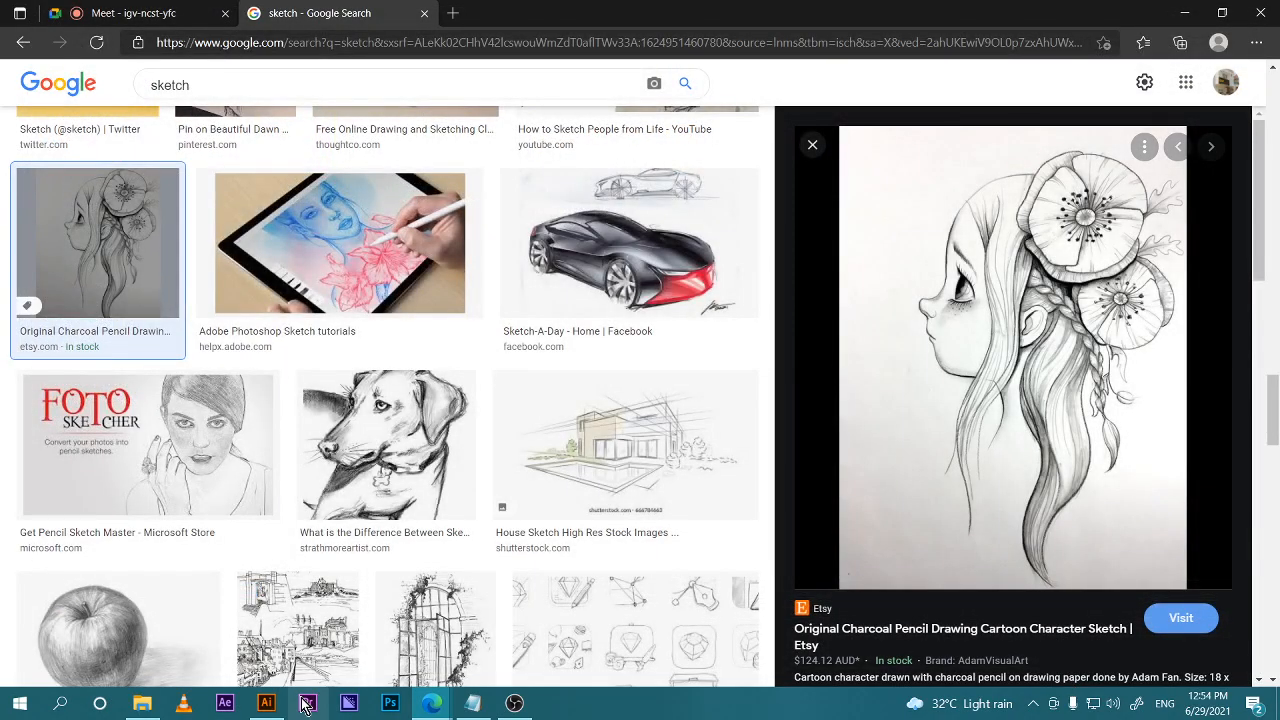
Switch to Illustrator, start opening a file and browse to the "refrence gallery" folder on drive D
left_click(266, 703)
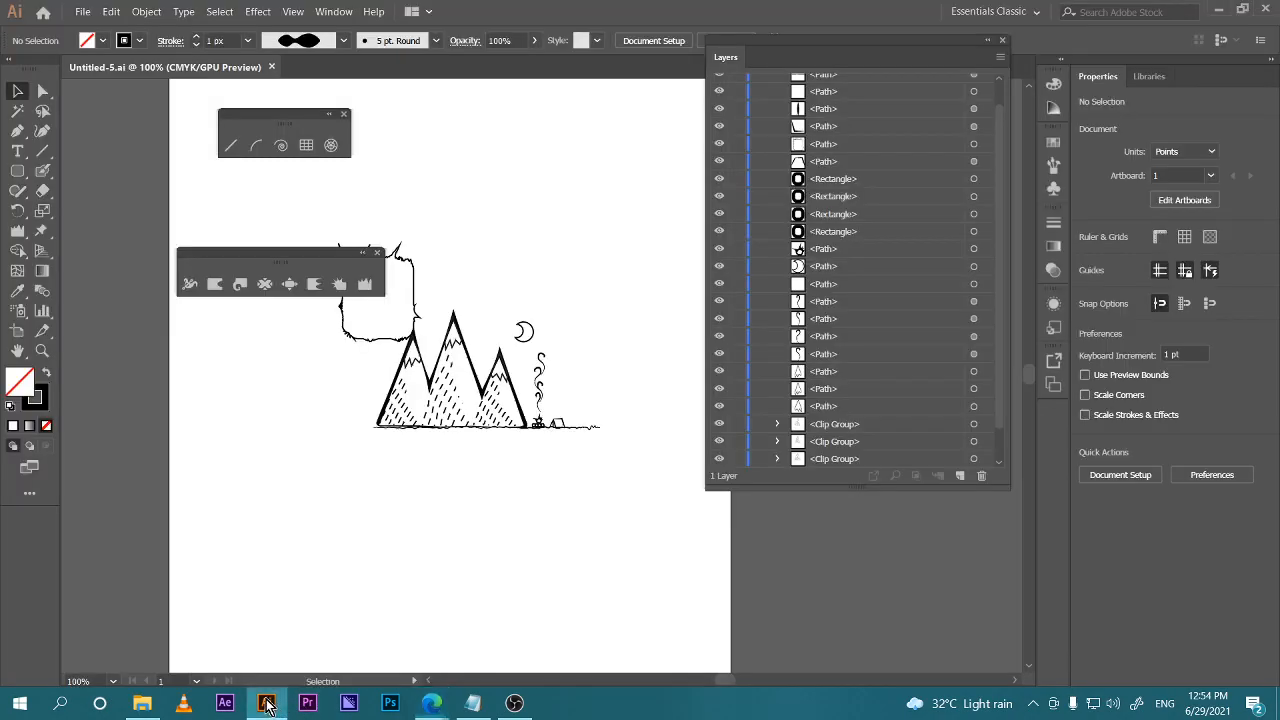
left_click(83, 11)
left_click(108, 62)
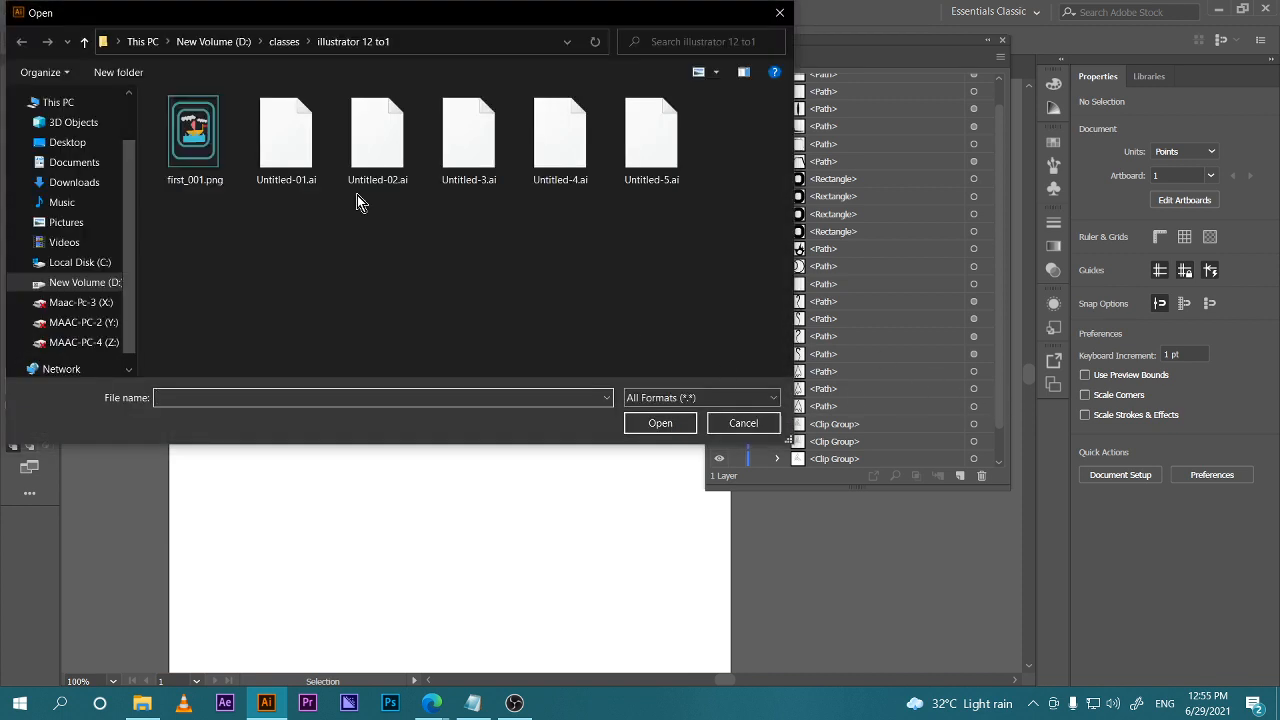
left_click(86, 43)
left_click(86, 285)
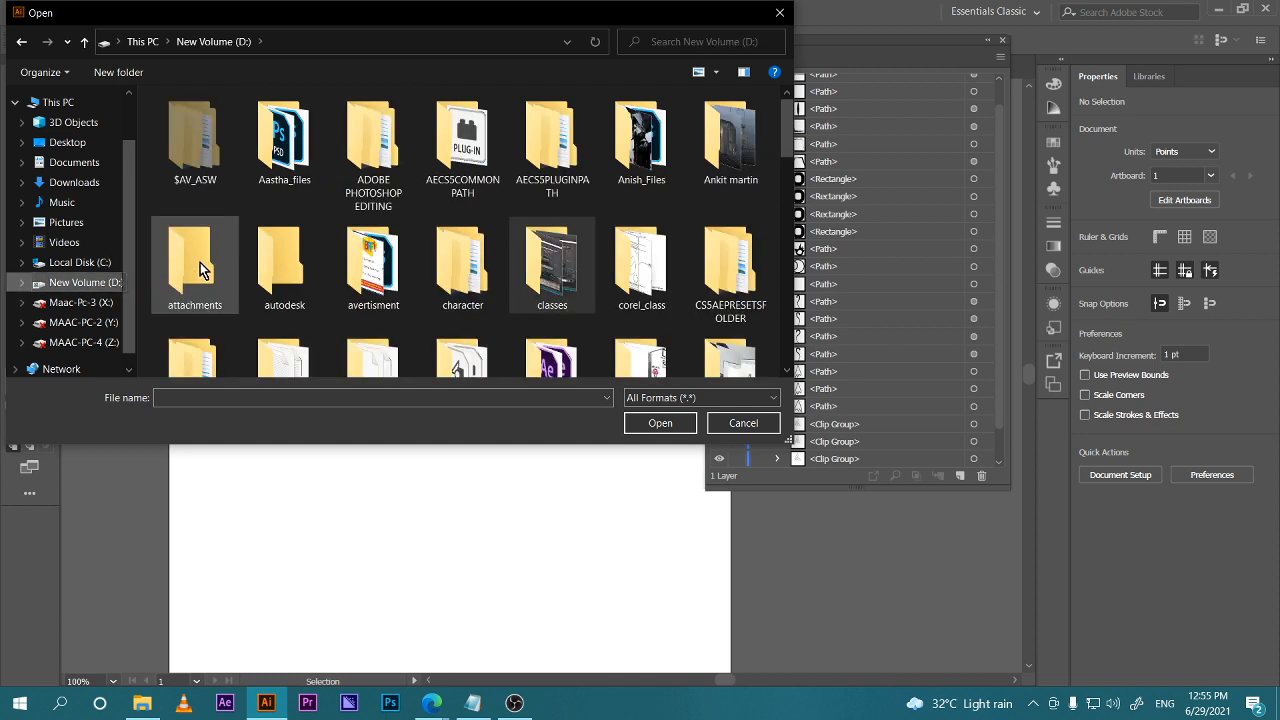
scroll(280, 240, "down", 5)
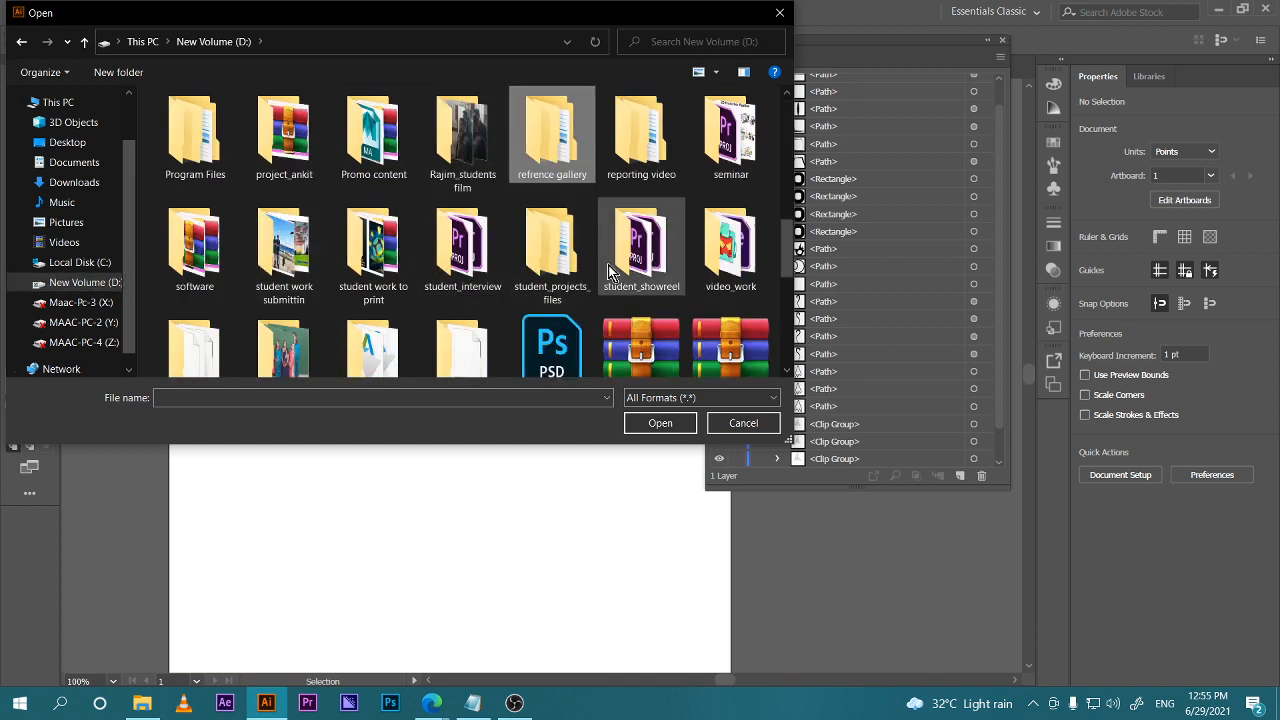
double_click(540, 157)
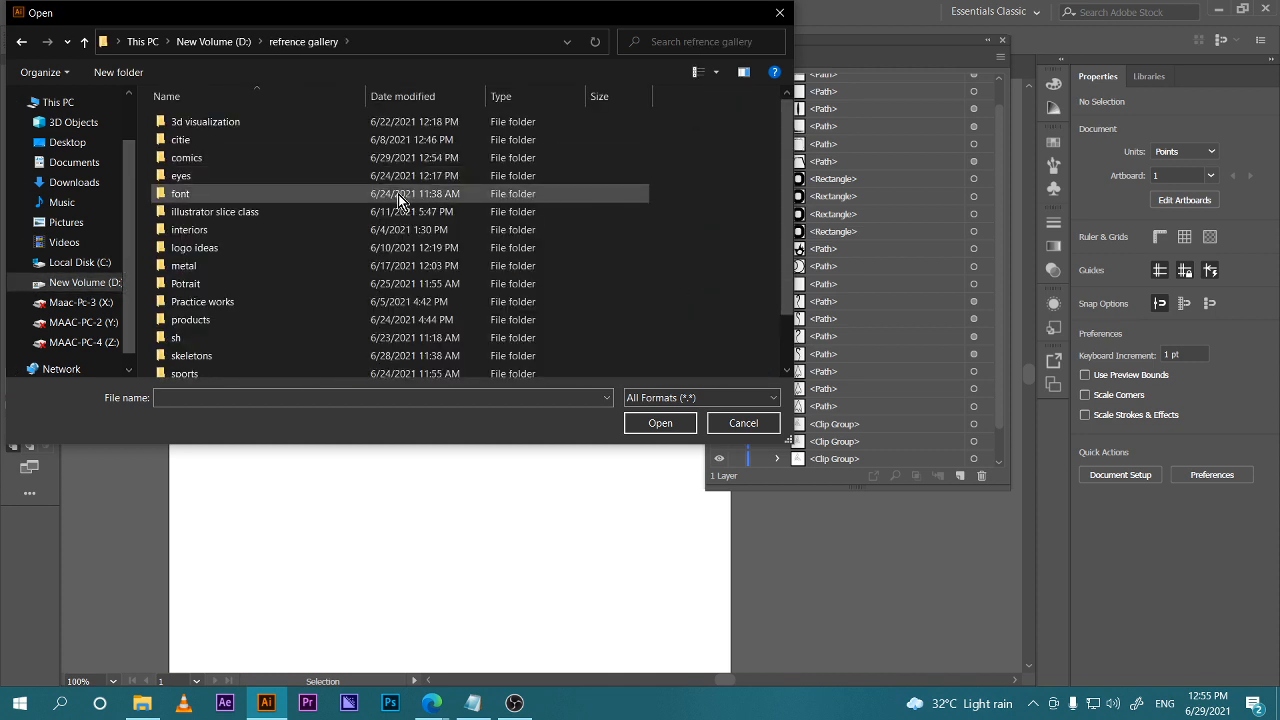
Open il_570xN.1552659078_dt4v.jpg from the comics folder as its own document
scroll(398, 195, "down", 2)
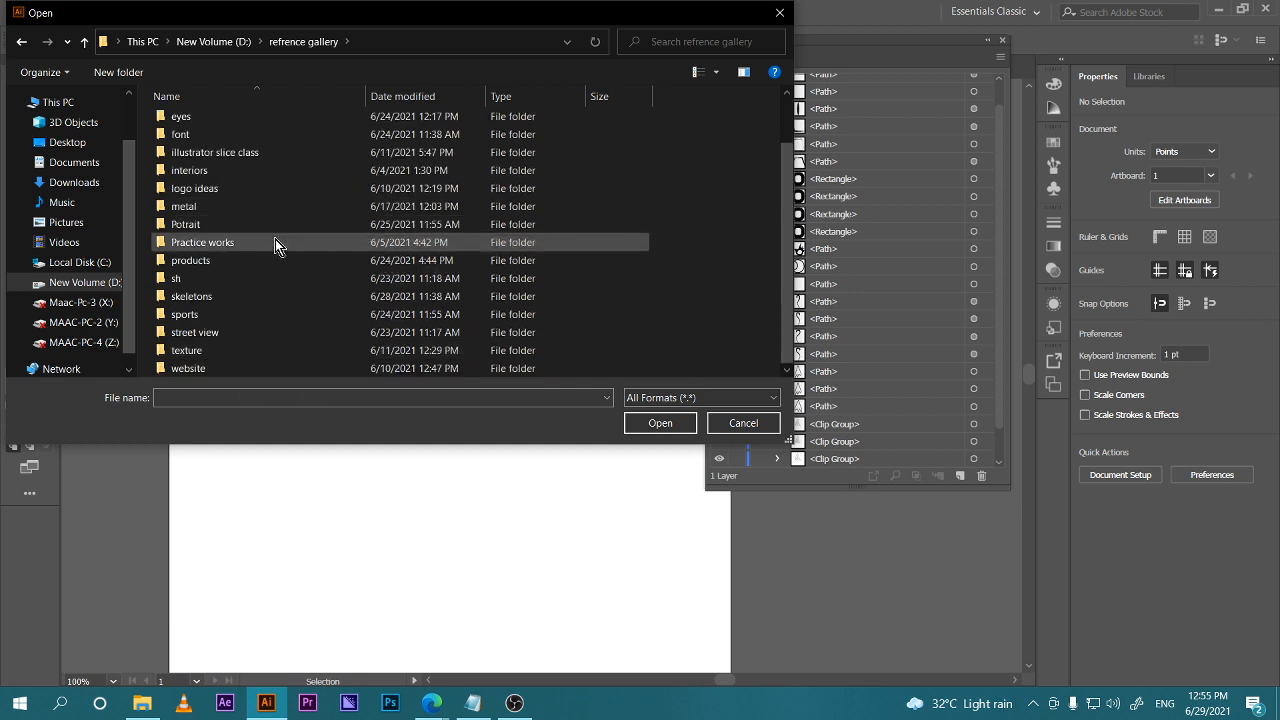
scroll(239, 185, "up", 1)
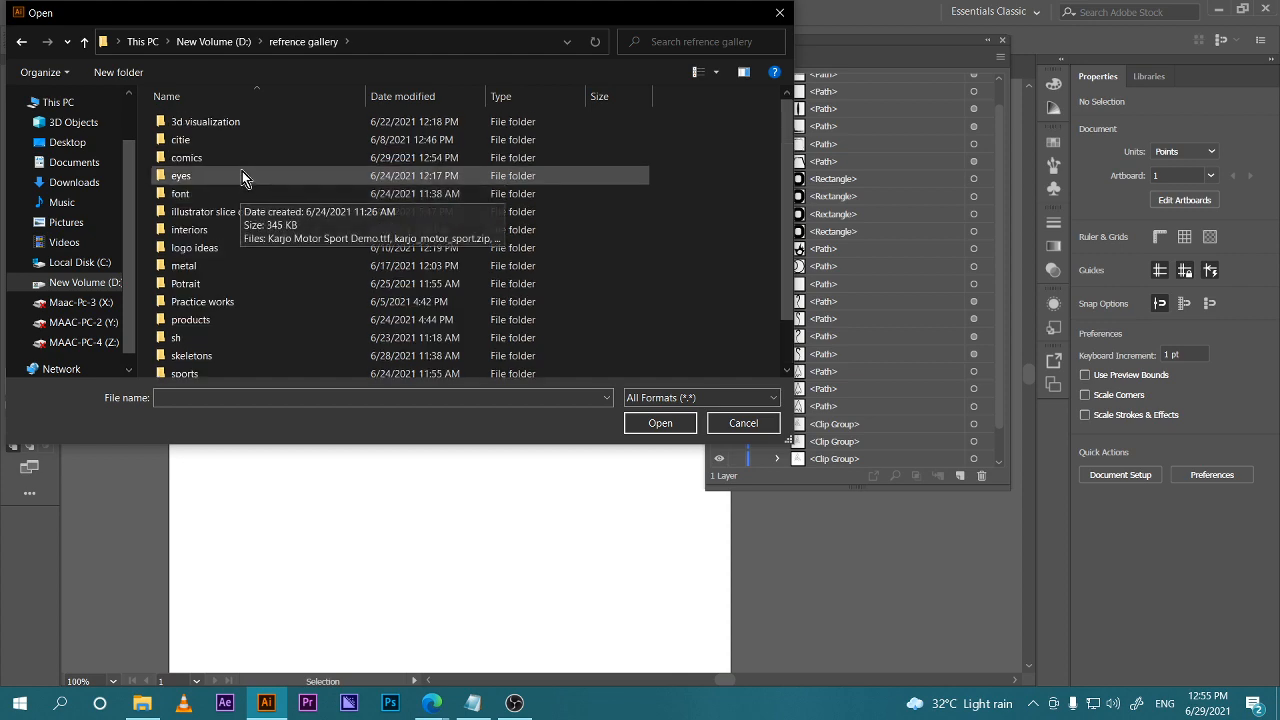
double_click(239, 157)
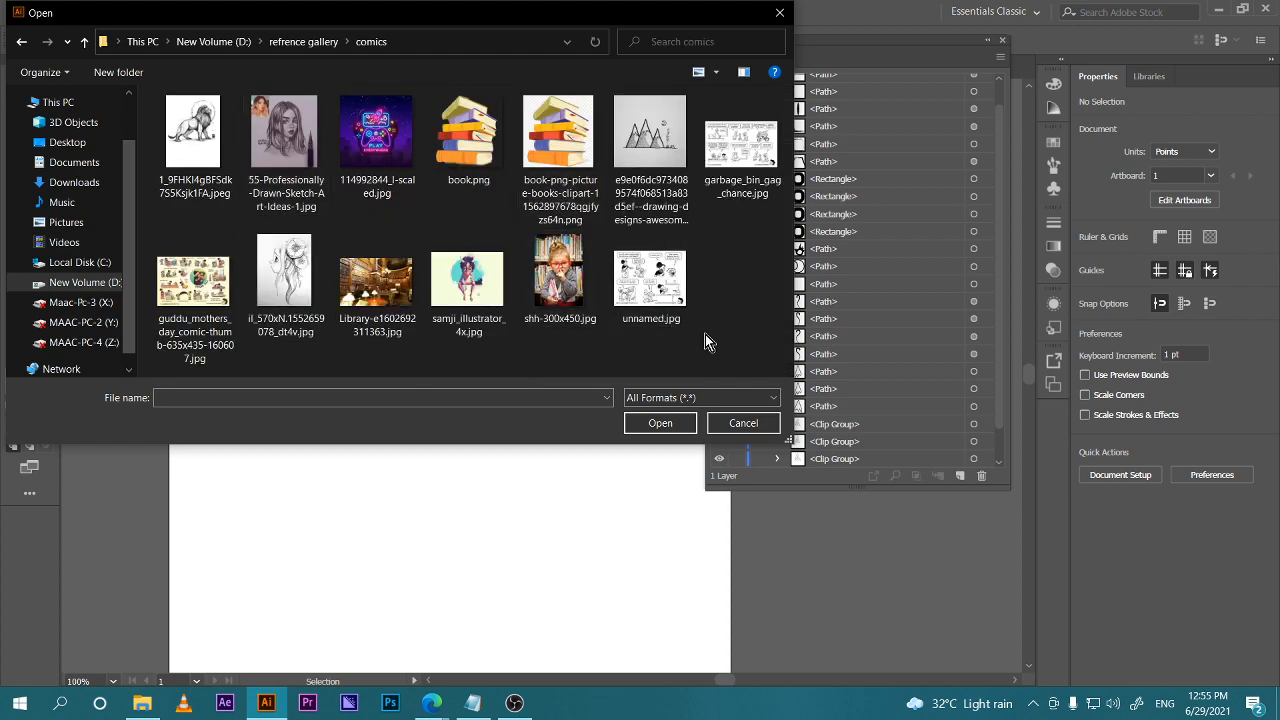
left_click(285, 280)
left_click(662, 423)
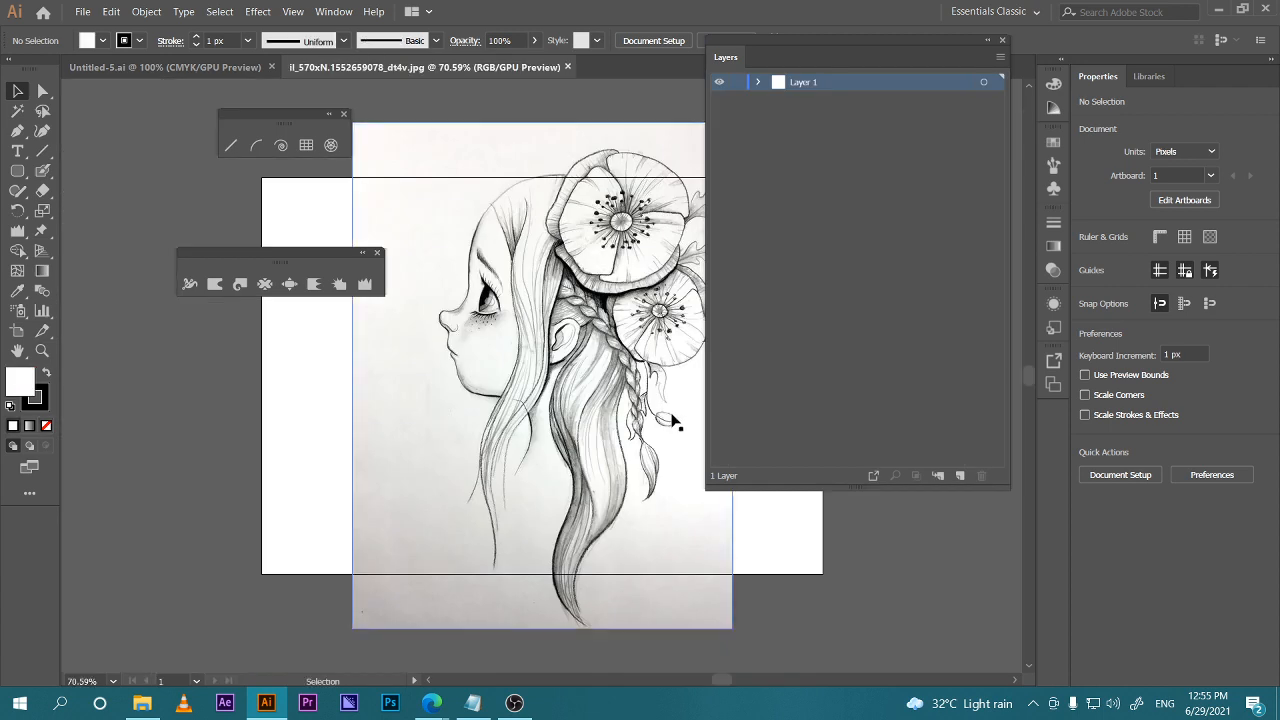
Copy the girl image into the Untitled-5 document and scale it down to about 97 by 129 pt
left_click(552, 338)
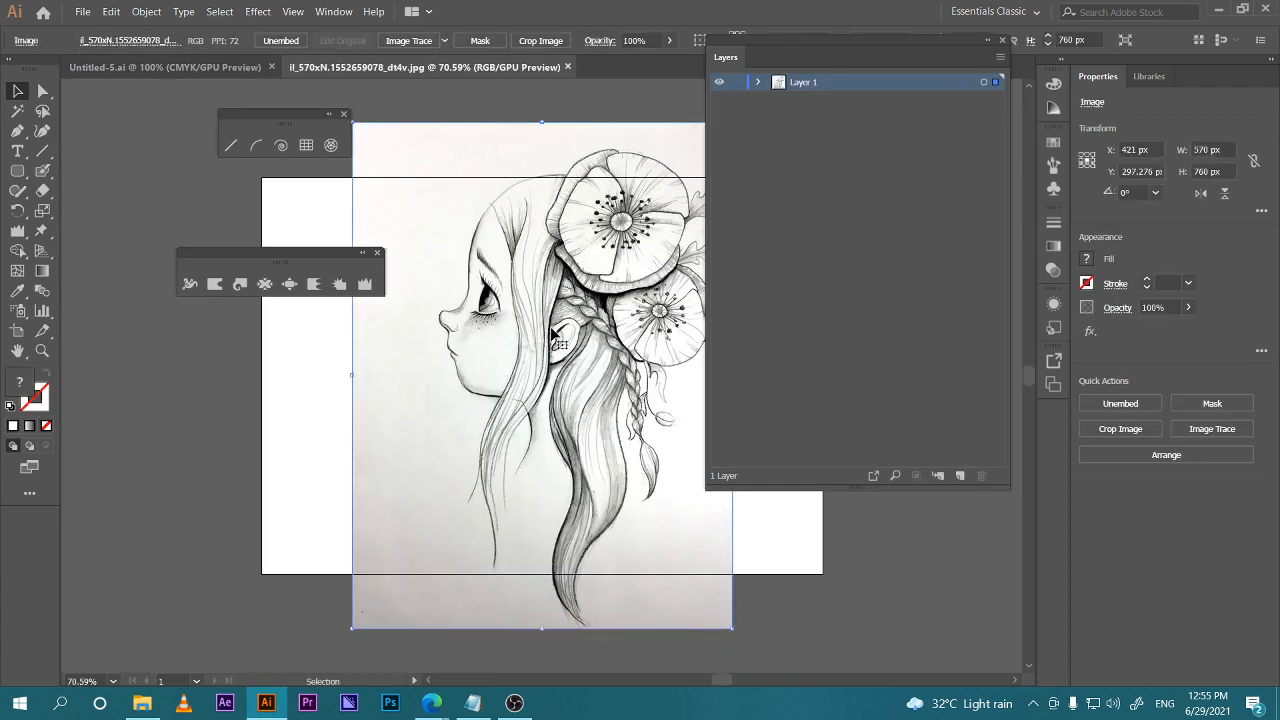
left_click(136, 72)
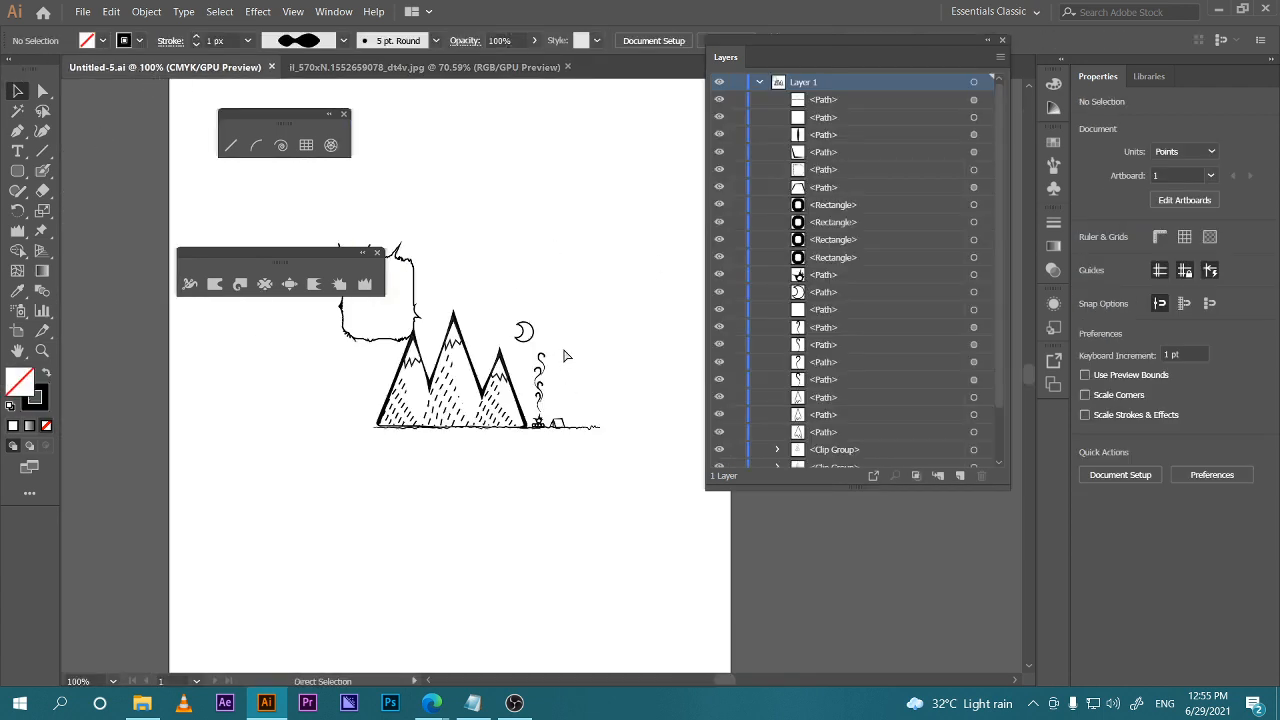
key("ctrl+v")
left_click_drag(696, 644, 474, 415)
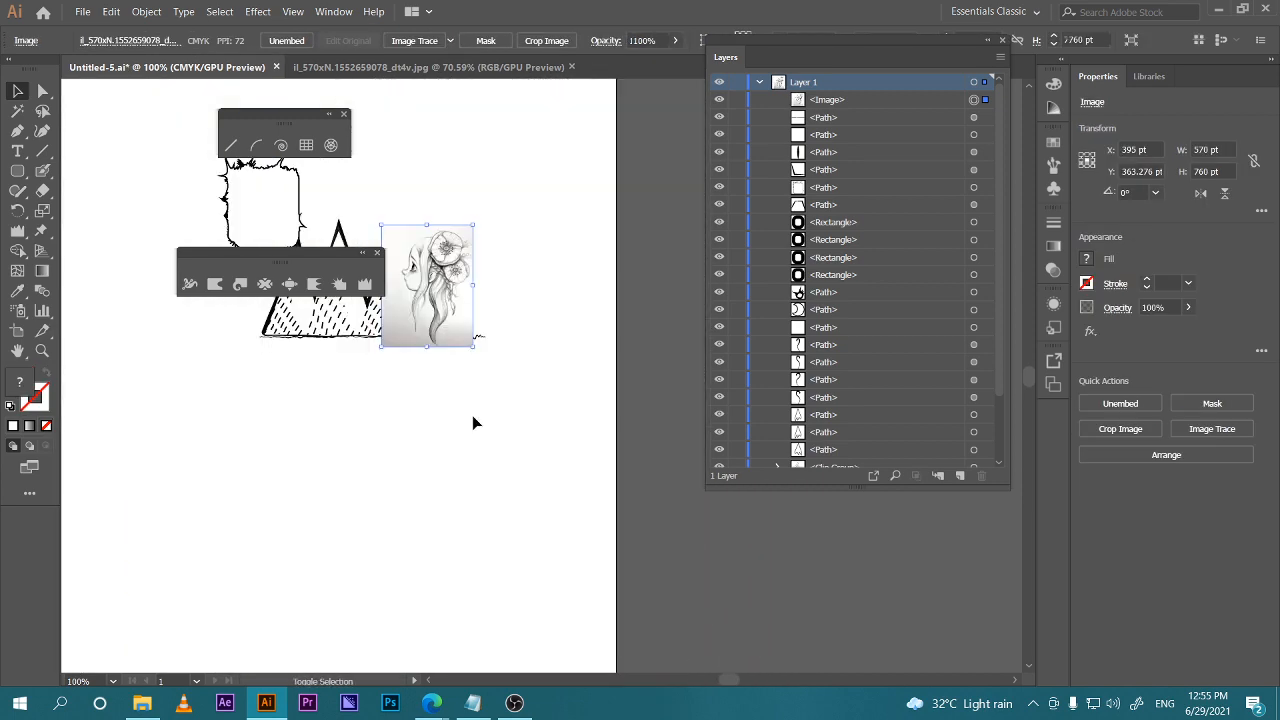
Move the girl image off the mountains into the empty area above and to the right of the scene, at about X 468 pt, Y 198 pt
key("ctrl+plus")
key("ctrl+plus")
left_click_drag(381, 541, 496, 654)
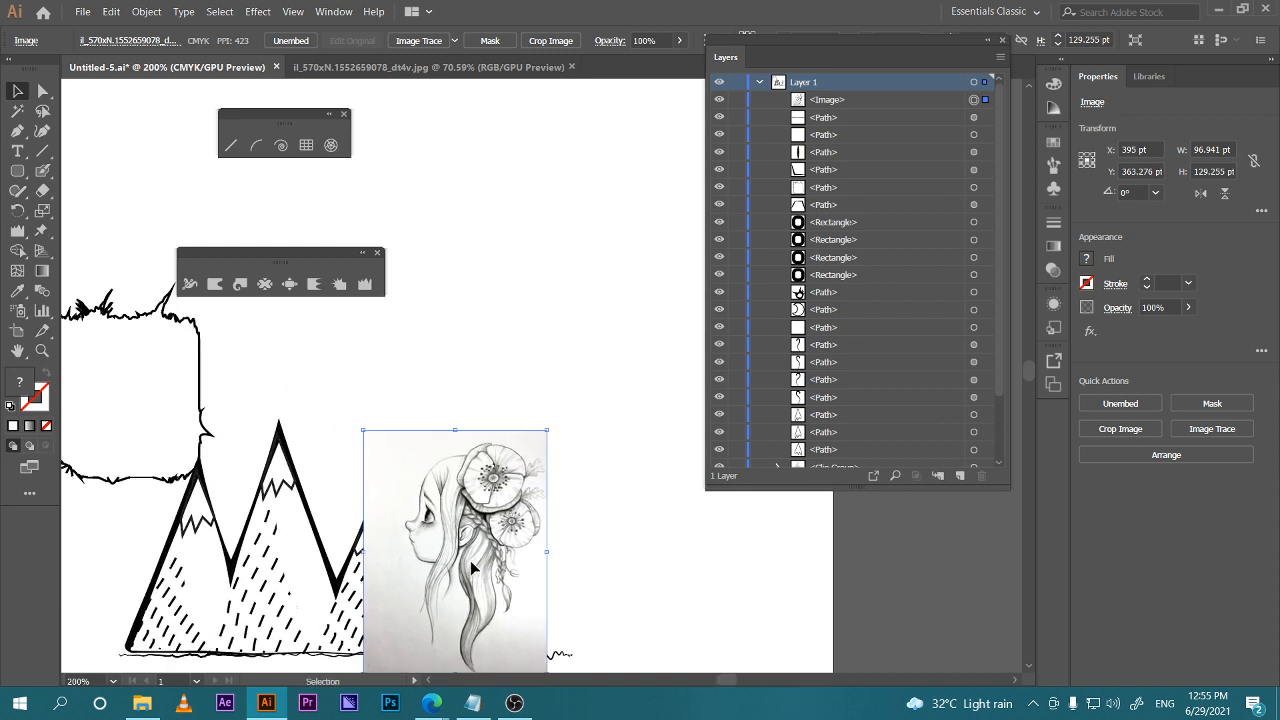
left_click_drag(555, 611, 606, 374)
left_click_drag(537, 343, 438, 424)
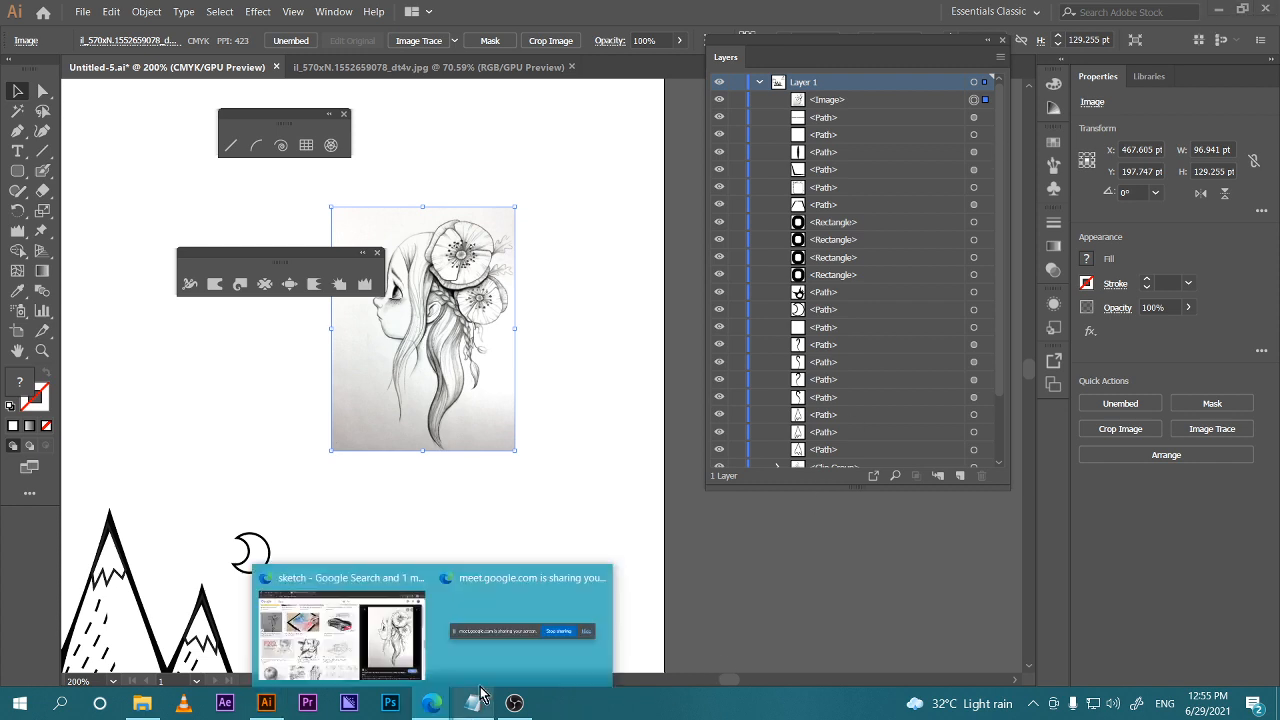
Switch to Edge, close the sketch search tab and read the latest in-call messages in Google Meet
left_click(340, 630)
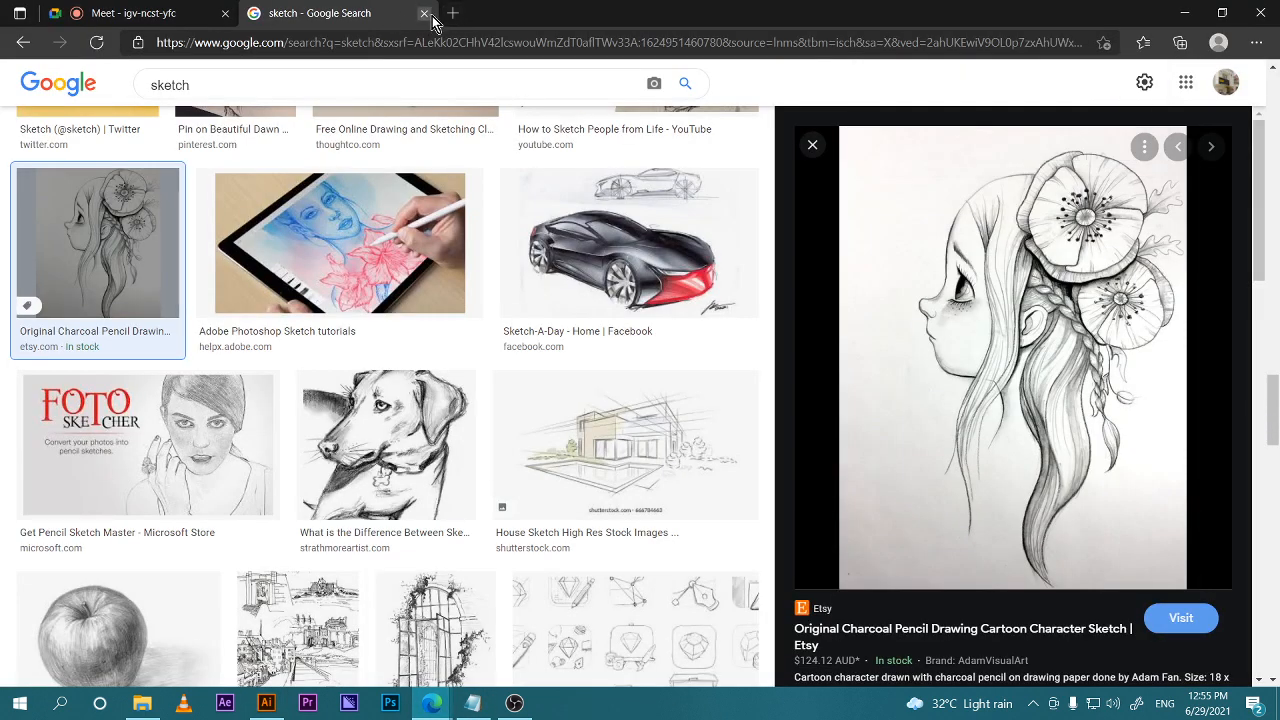
left_click(425, 14)
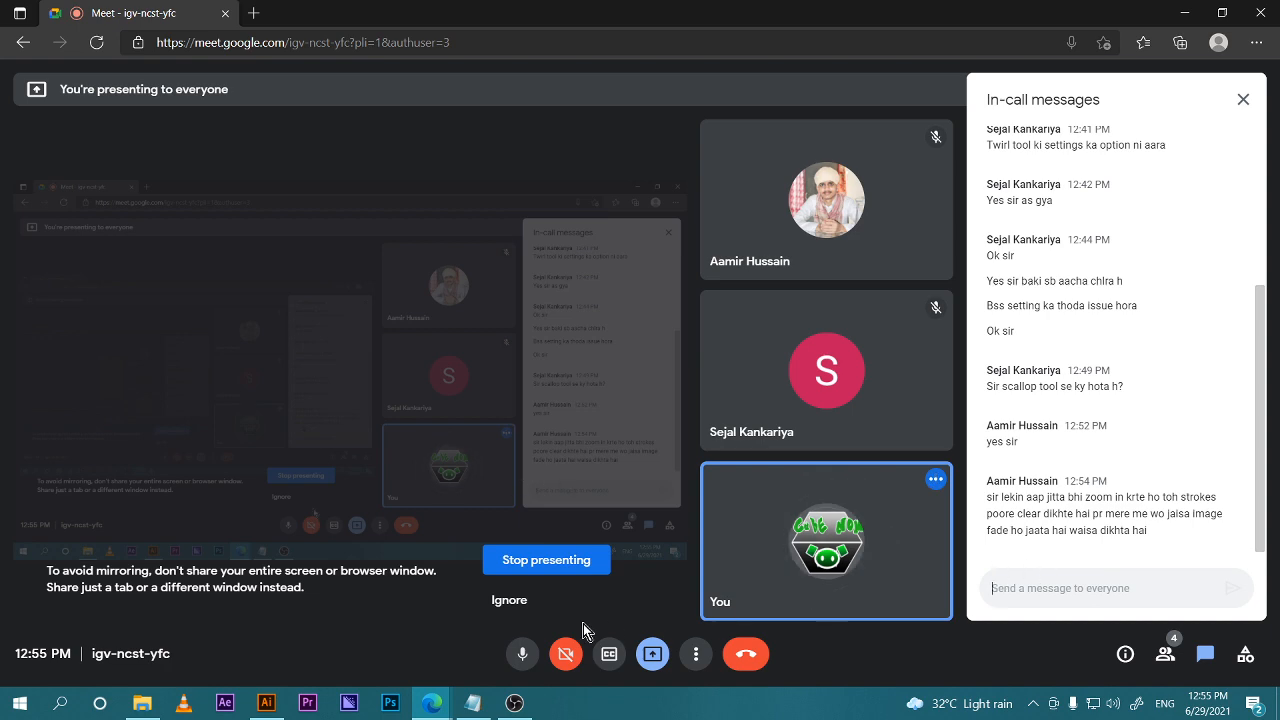
Switch to Illustrator, review the Print presets and the 300 ppi raster effects options for a new document, and close the setup without creating one
left_click(277, 700)
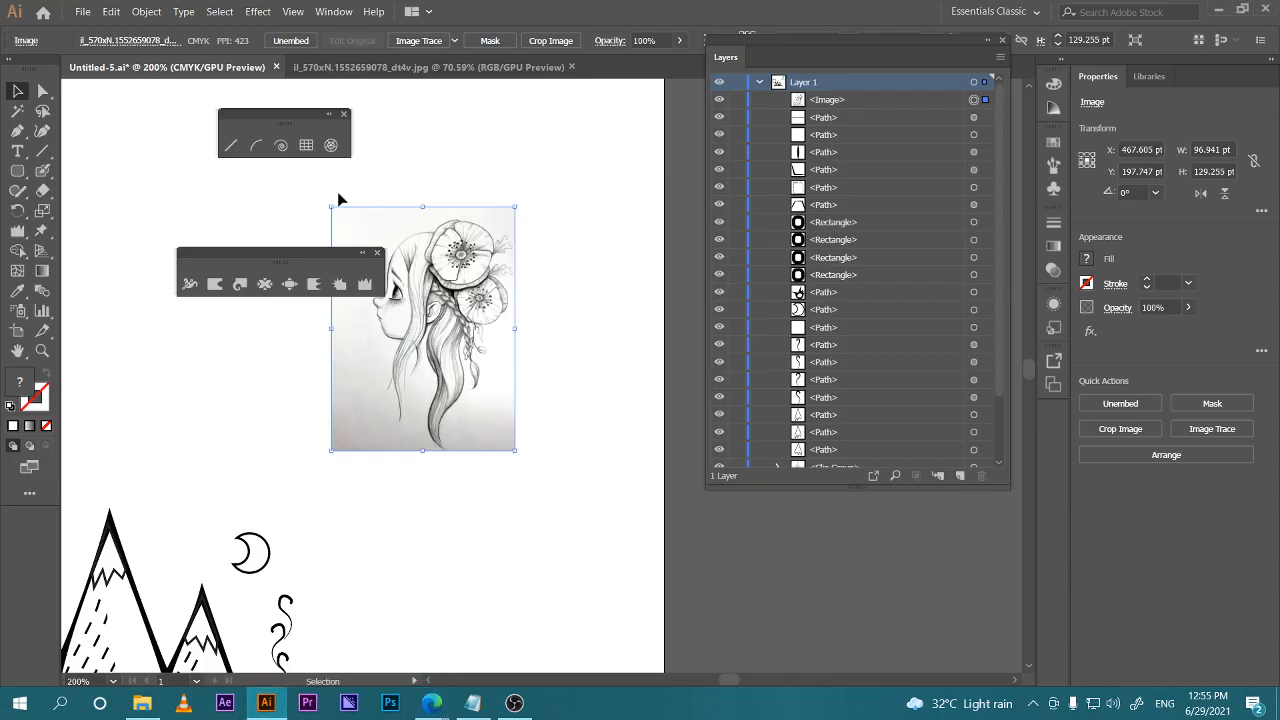
left_click(83, 12)
key("Escape")
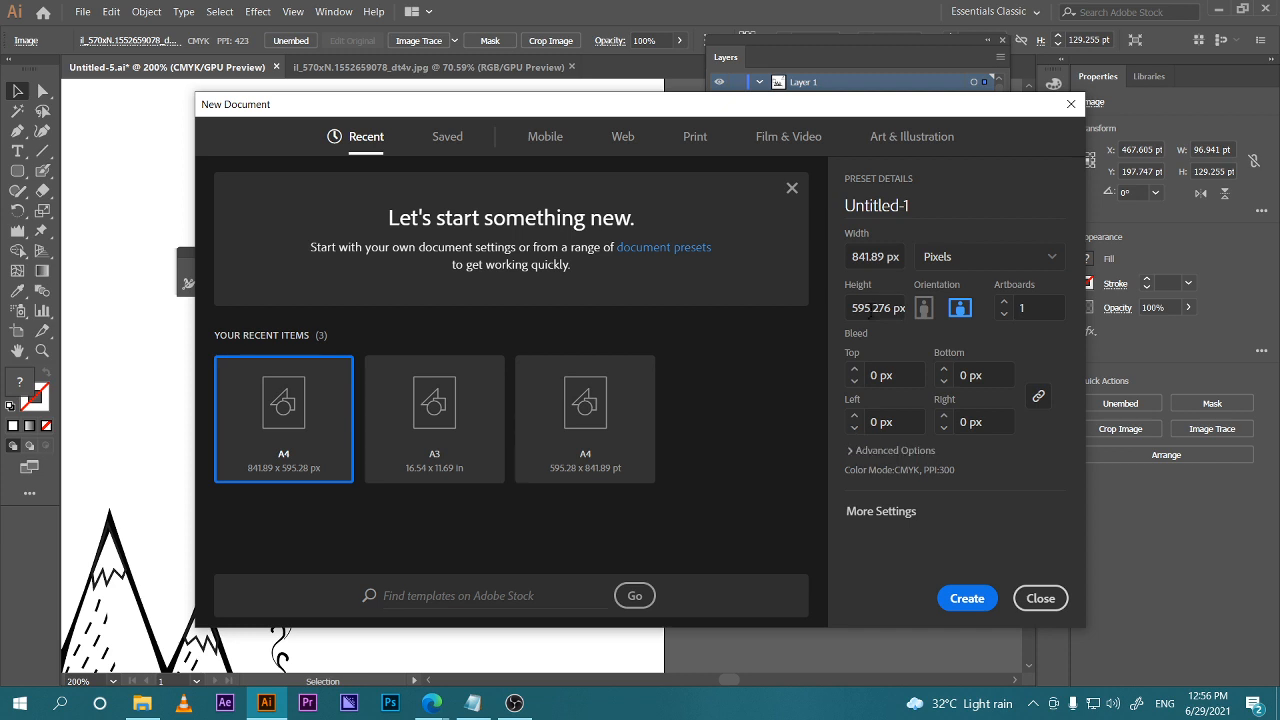
left_click(876, 308)
left_click(545, 138)
left_click(700, 139)
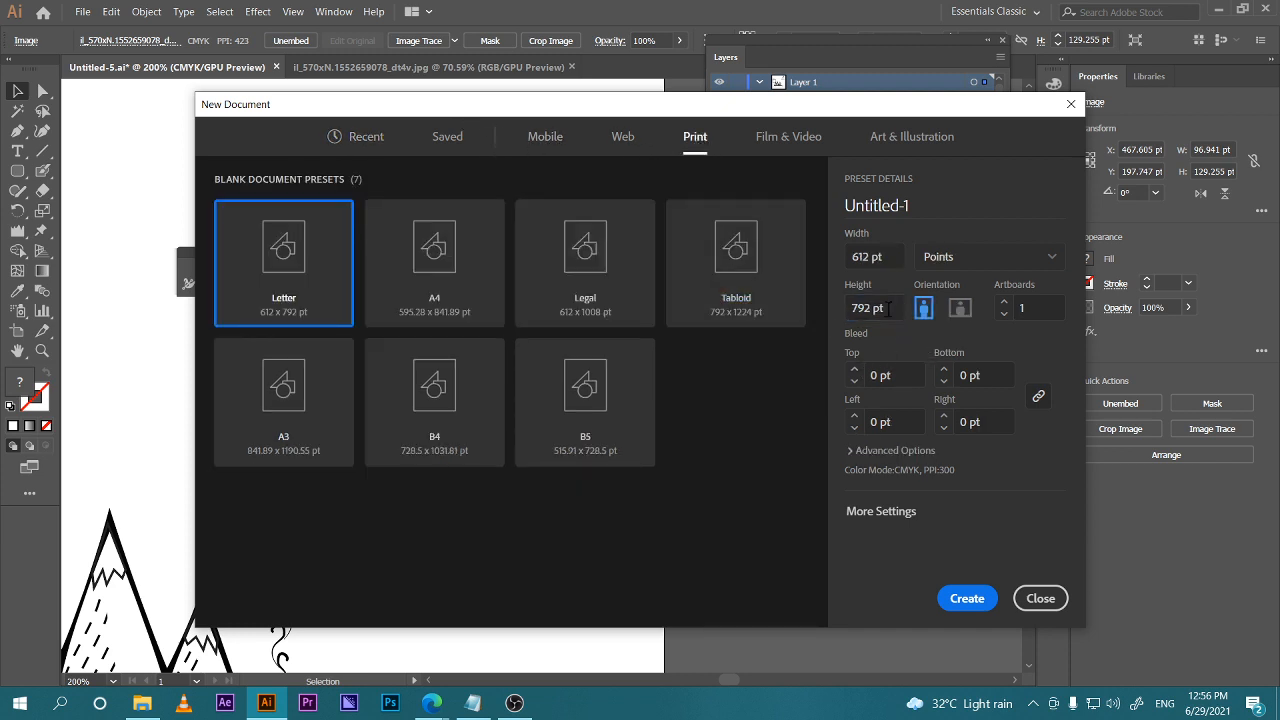
left_click(874, 451)
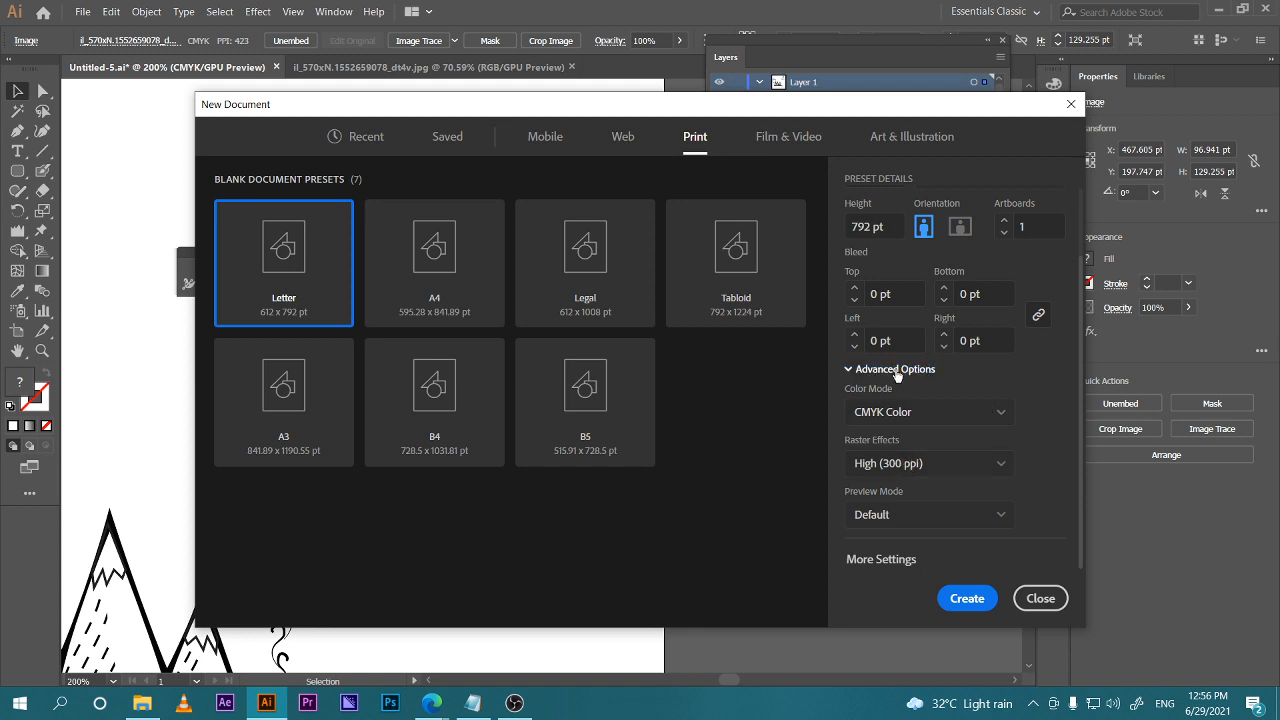
left_click(910, 478)
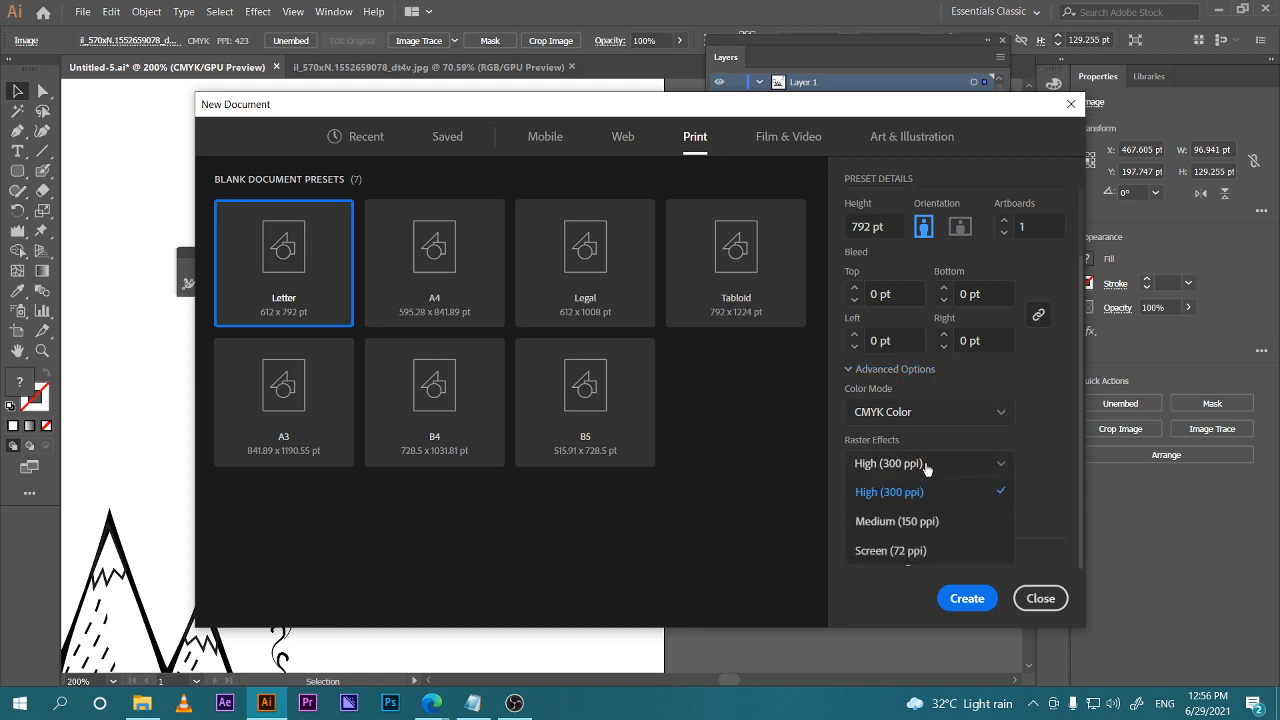
left_click(900, 490)
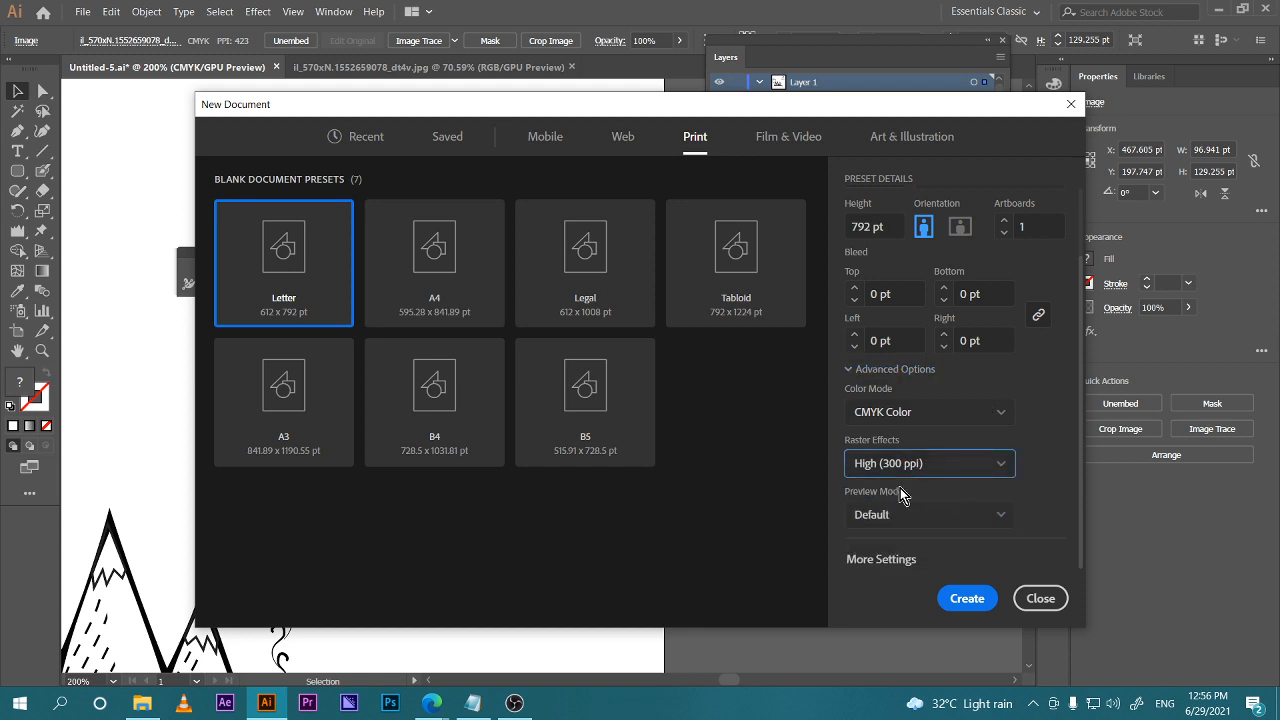
left_click(1054, 609)
Switch to Edge to read the latest in-call messages in Google Meet and return to Illustrator
mouse_move(435, 700)
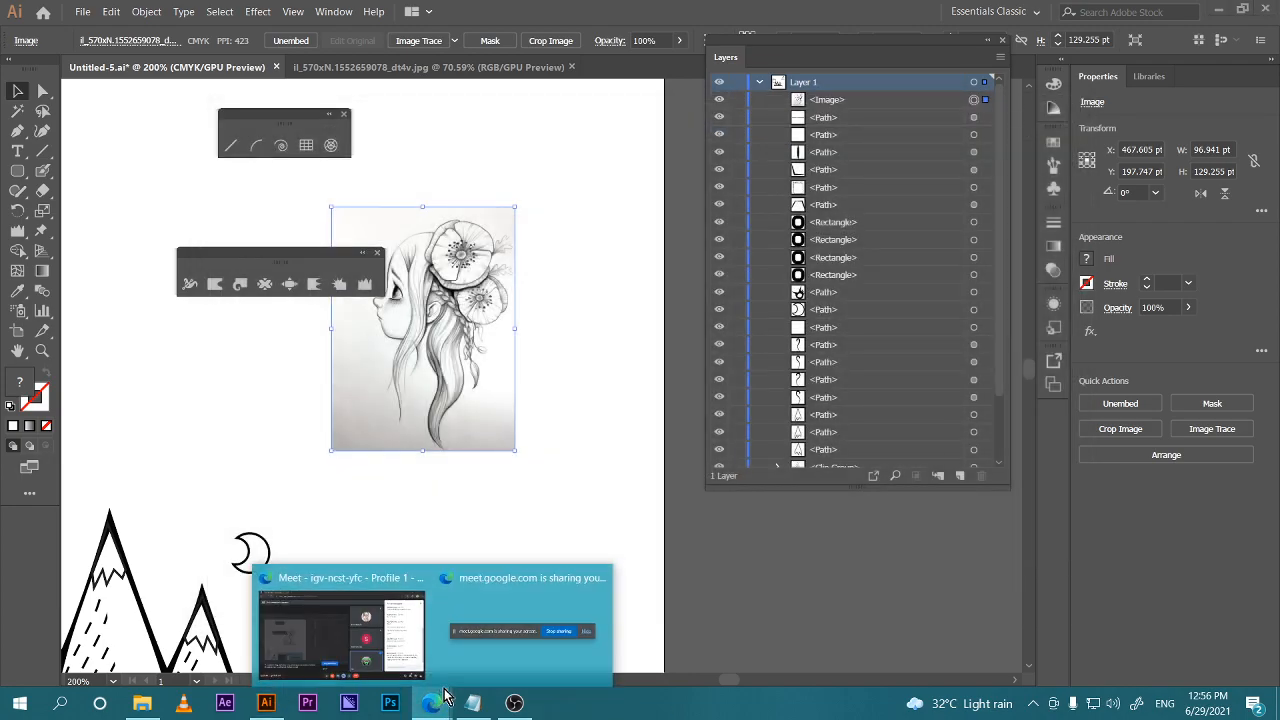
left_click(340, 640)
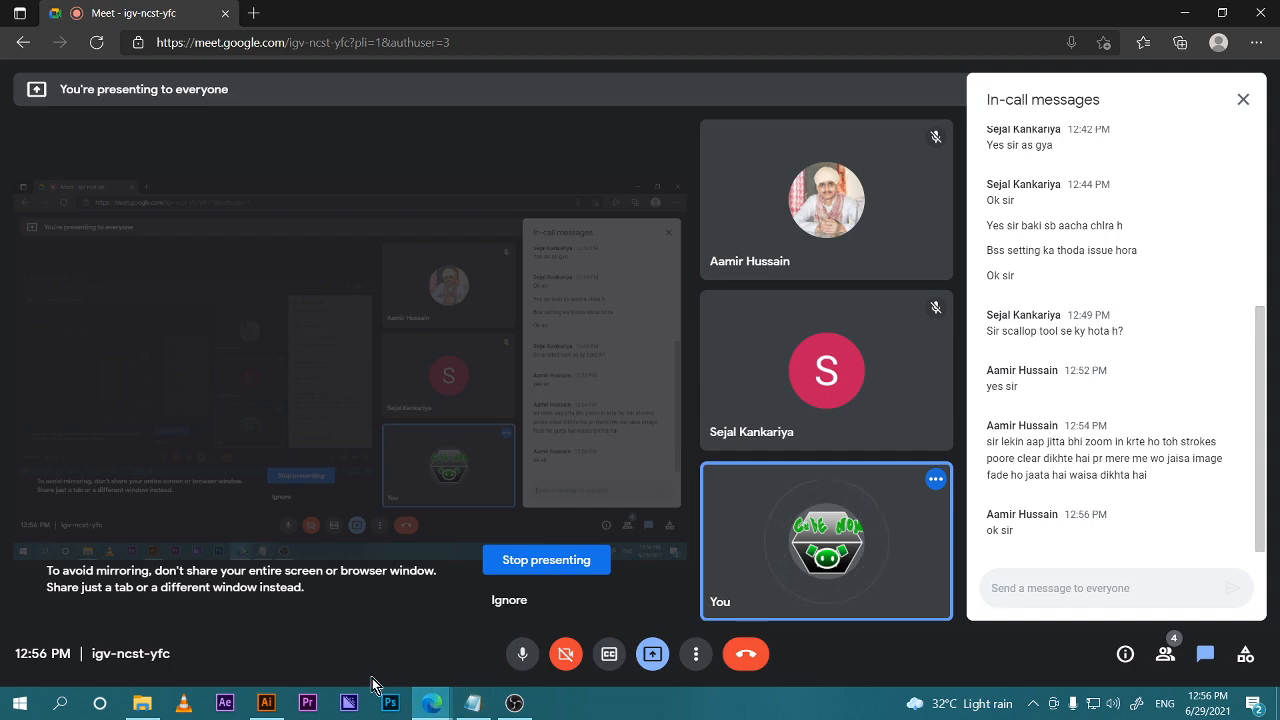
left_click(267, 704)
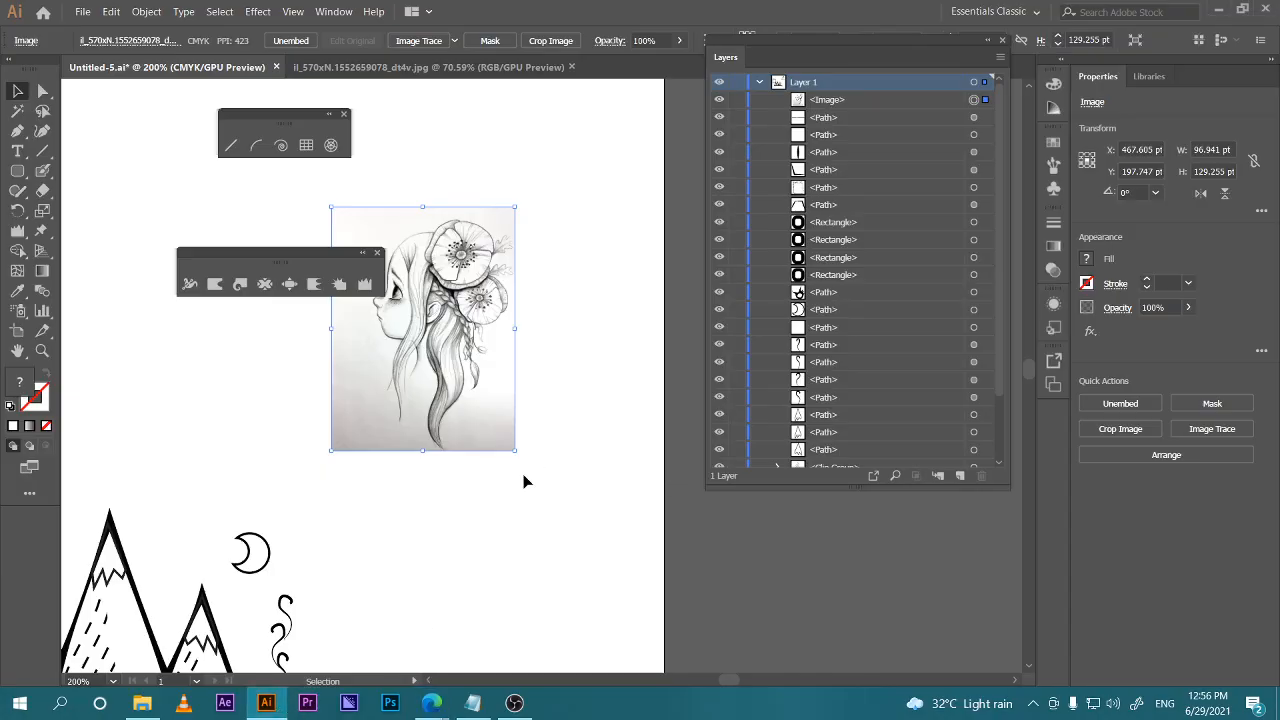
Examine the finished mountain and campsite line art at closer range in the Untitled-5 document
left_click(524, 482)
left_click(488, 417)
scroll(417, 514, "down", 5)
scroll(417, 514, "left", 5)
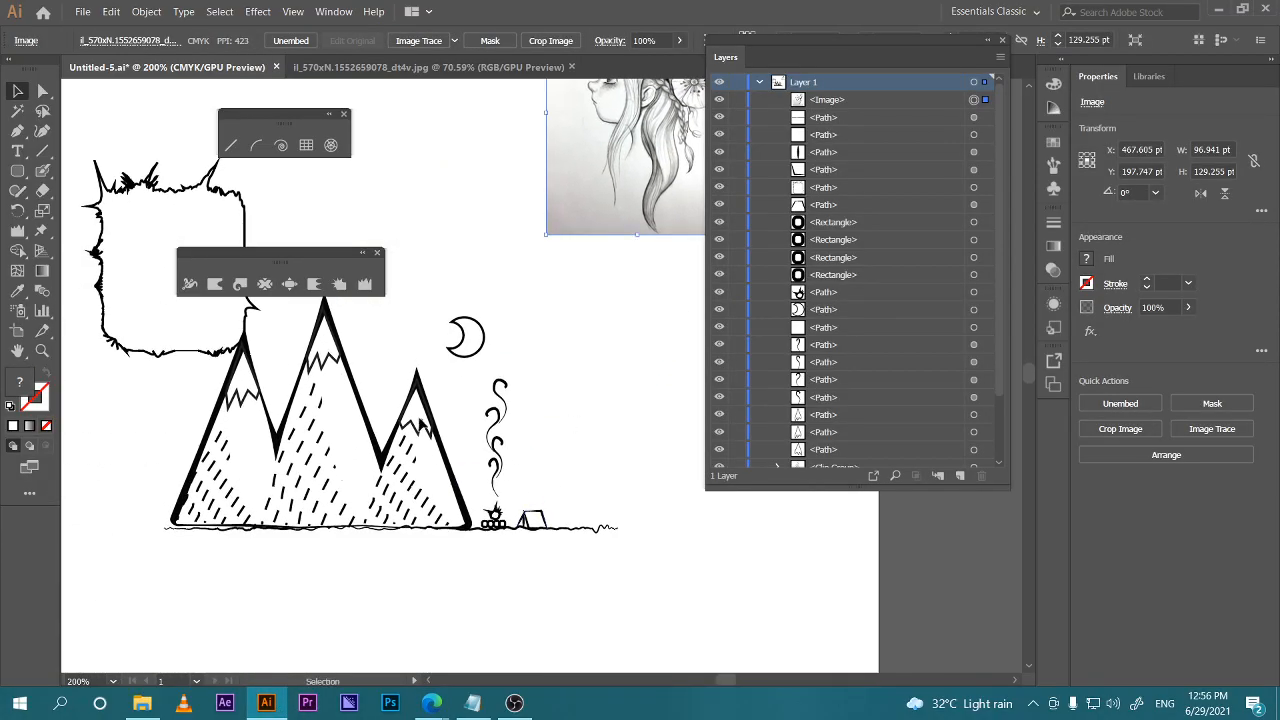
left_click_drag(466, 434, 399, 499)
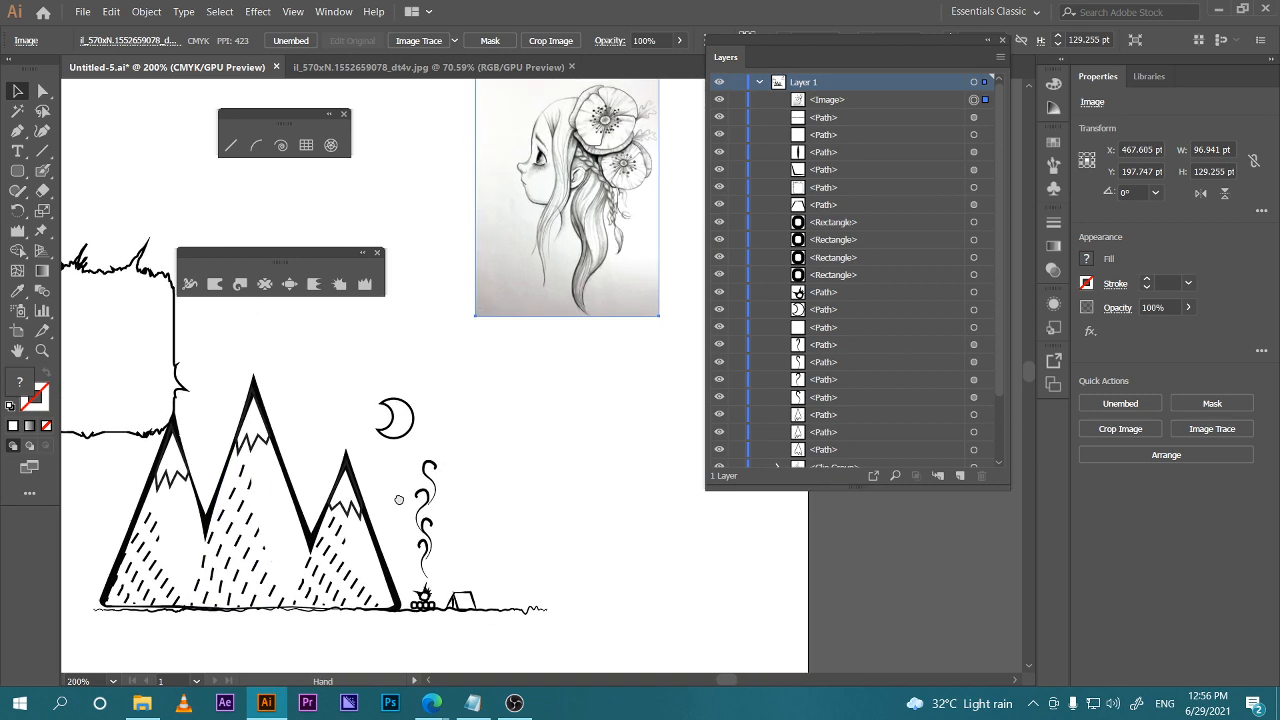
left_click_drag(534, 403, 524, 485)
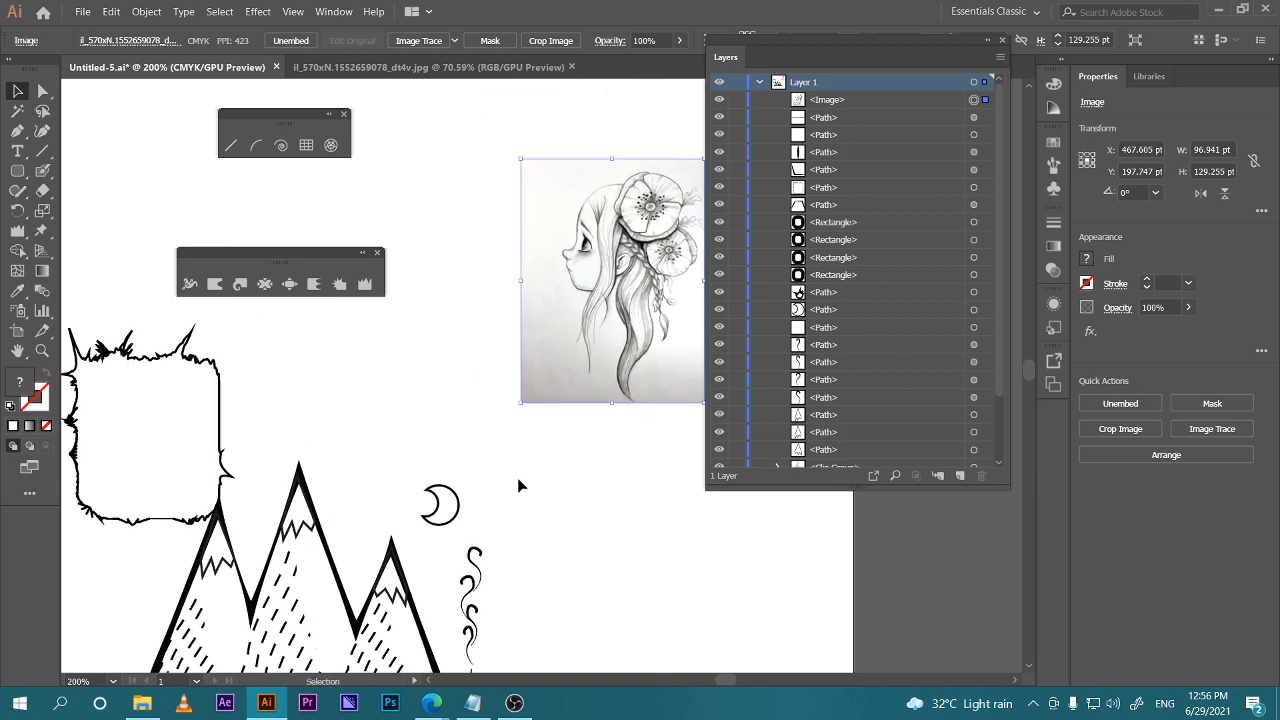
scroll(476, 484, "up", 1)
scroll(350, 520, "down", 4)
scroll(350, 520, "left", 2)
scroll(424, 540, "down", 2)
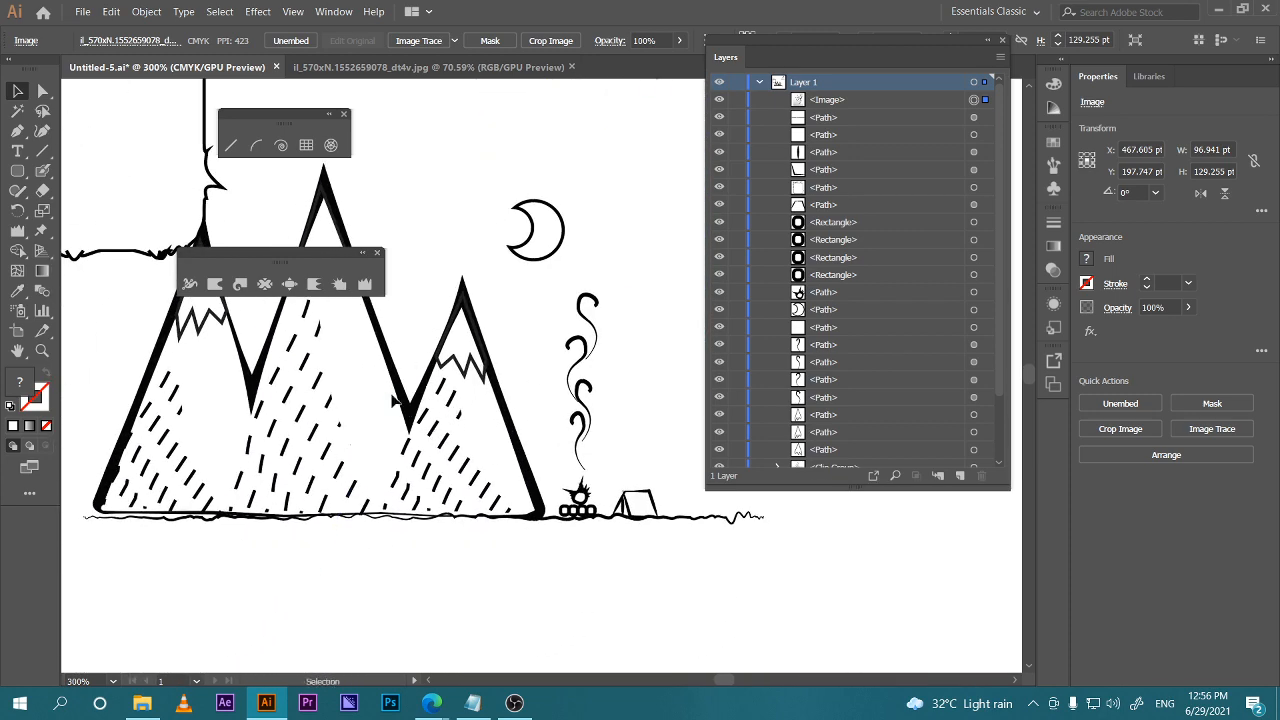
Trace the placed girl image in the Untitled-5 document with the High Fidelity Photo preset
scroll(410, 500, "up", 7)
scroll(400, 480, "right", 3)
scroll(397, 470, "up", 1)
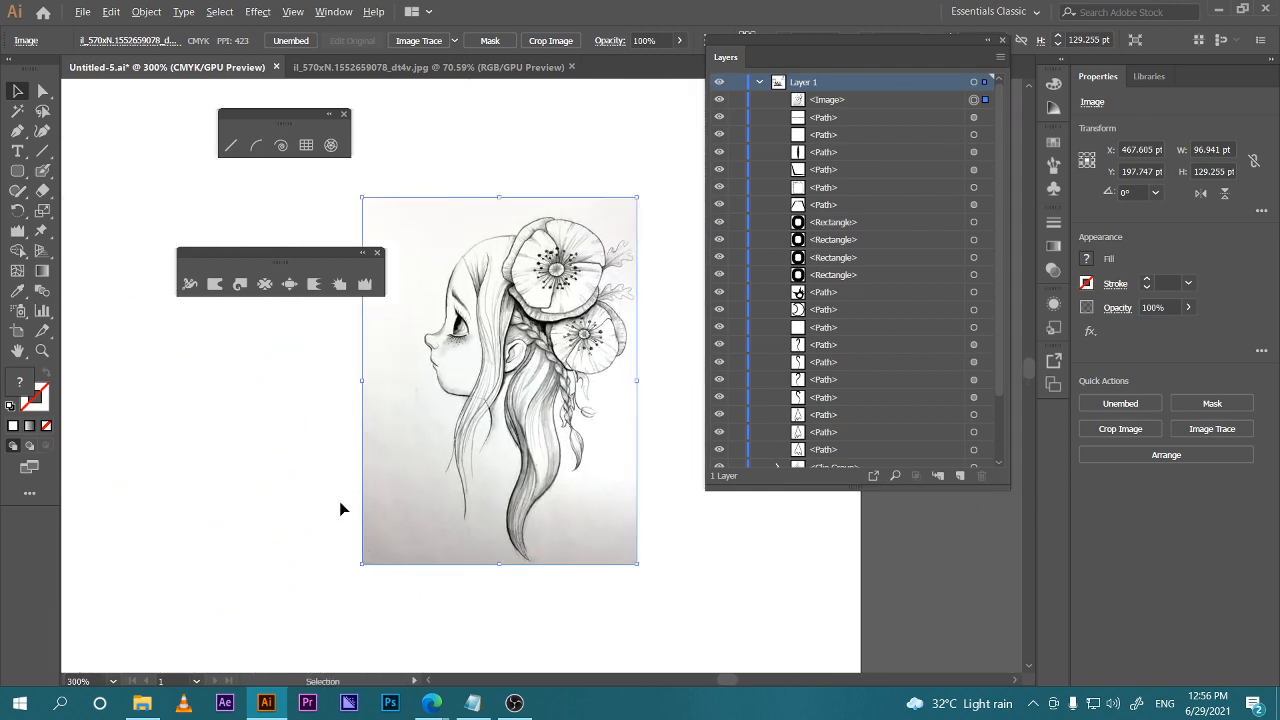
scroll(343, 505, "down", 2)
scroll(386, 495, "up", 2)
scroll(400, 486, "up", 1)
left_click_drag(451, 492, 443, 496)
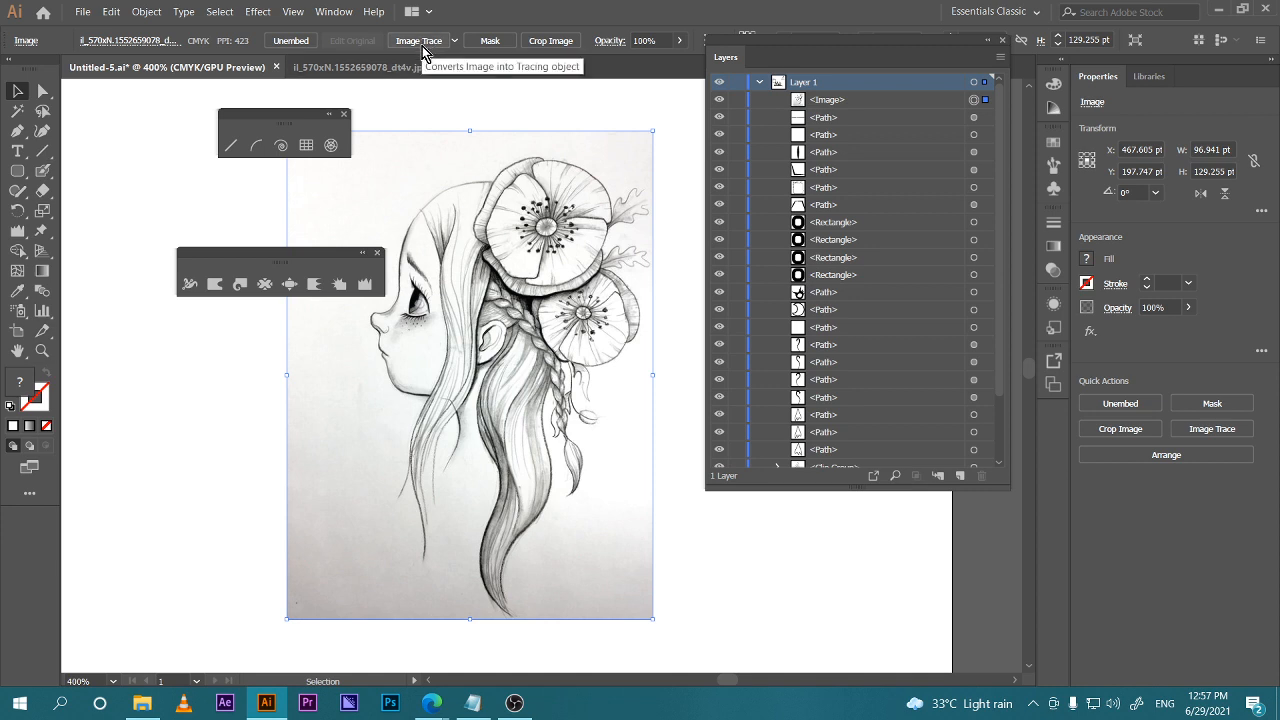
left_click(455, 41)
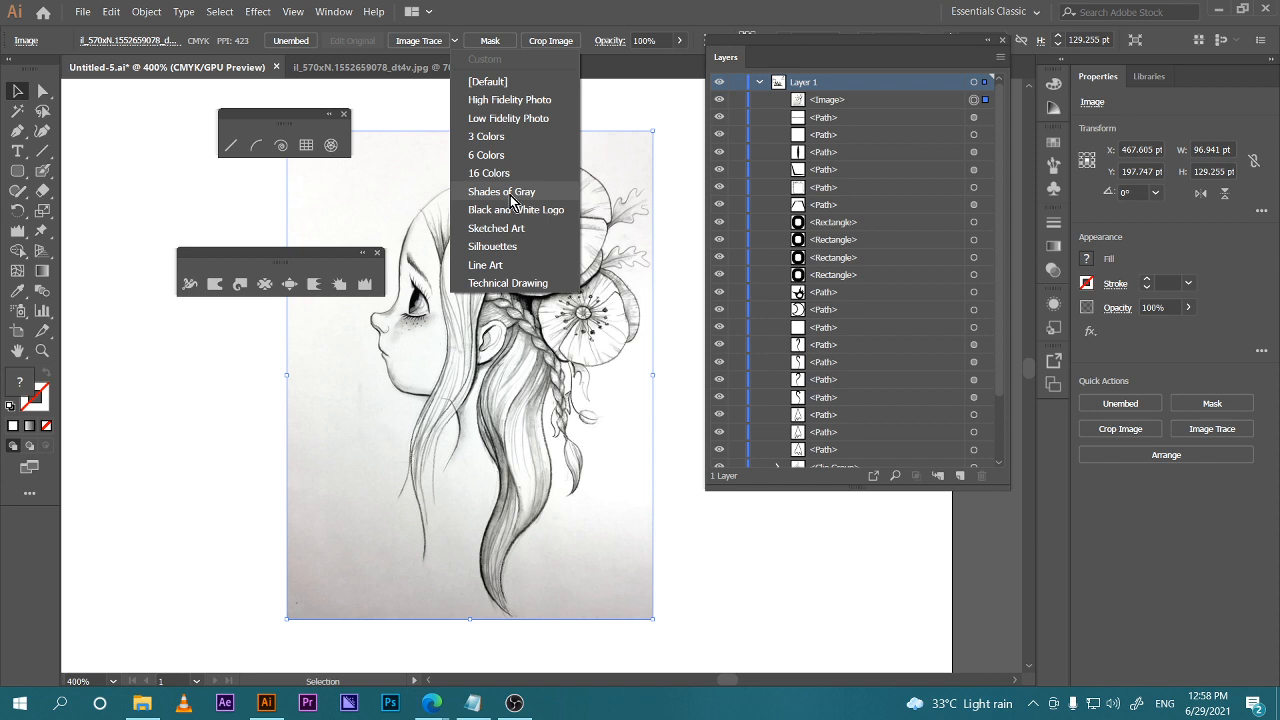
left_click(505, 101)
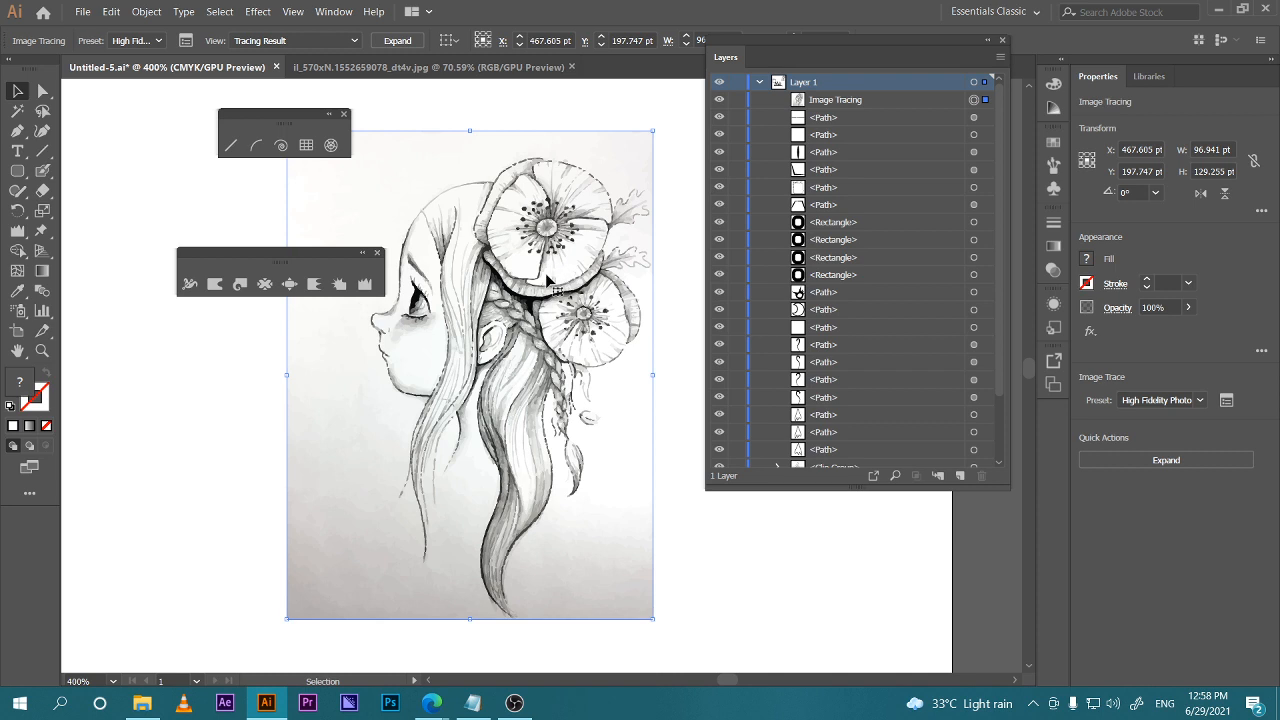
Move the traced girl image slightly up and to the right, to about X 488 pt, Y 185 pt
scroll(391, 466, "down", 3)
scroll(420, 470, "up", 4)
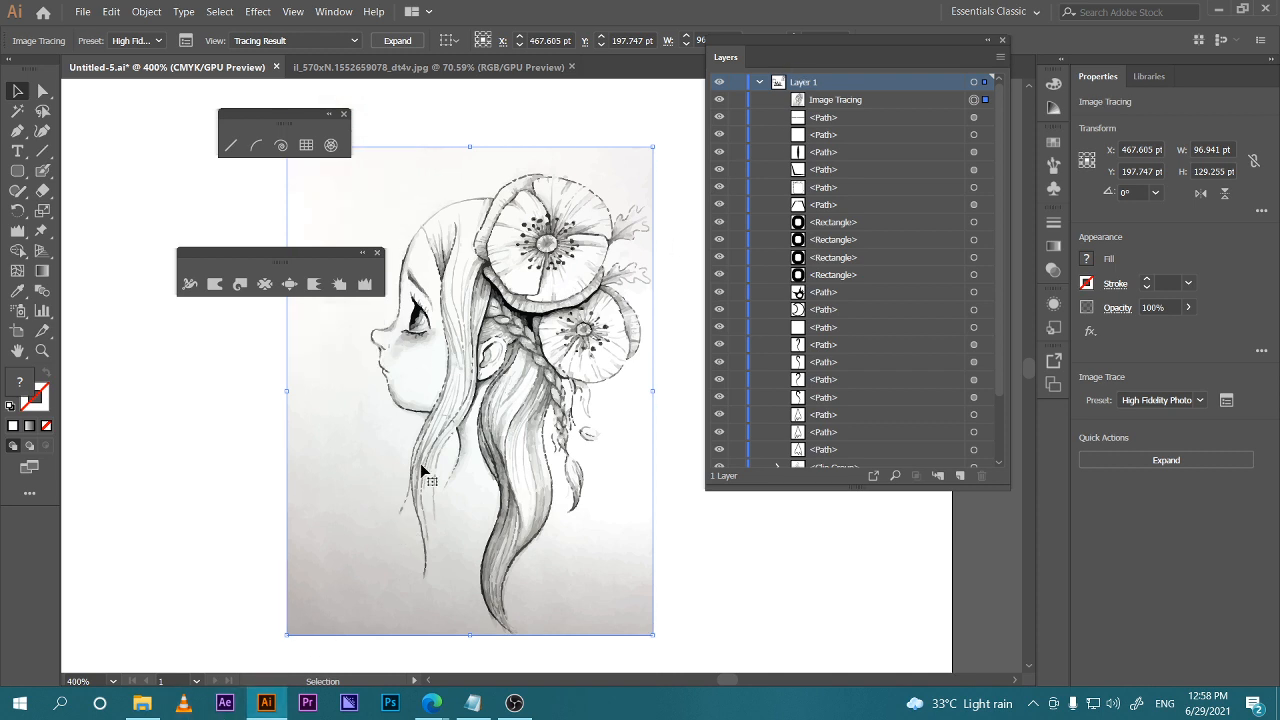
key("space")
left_click_drag(336, 474, 385, 471)
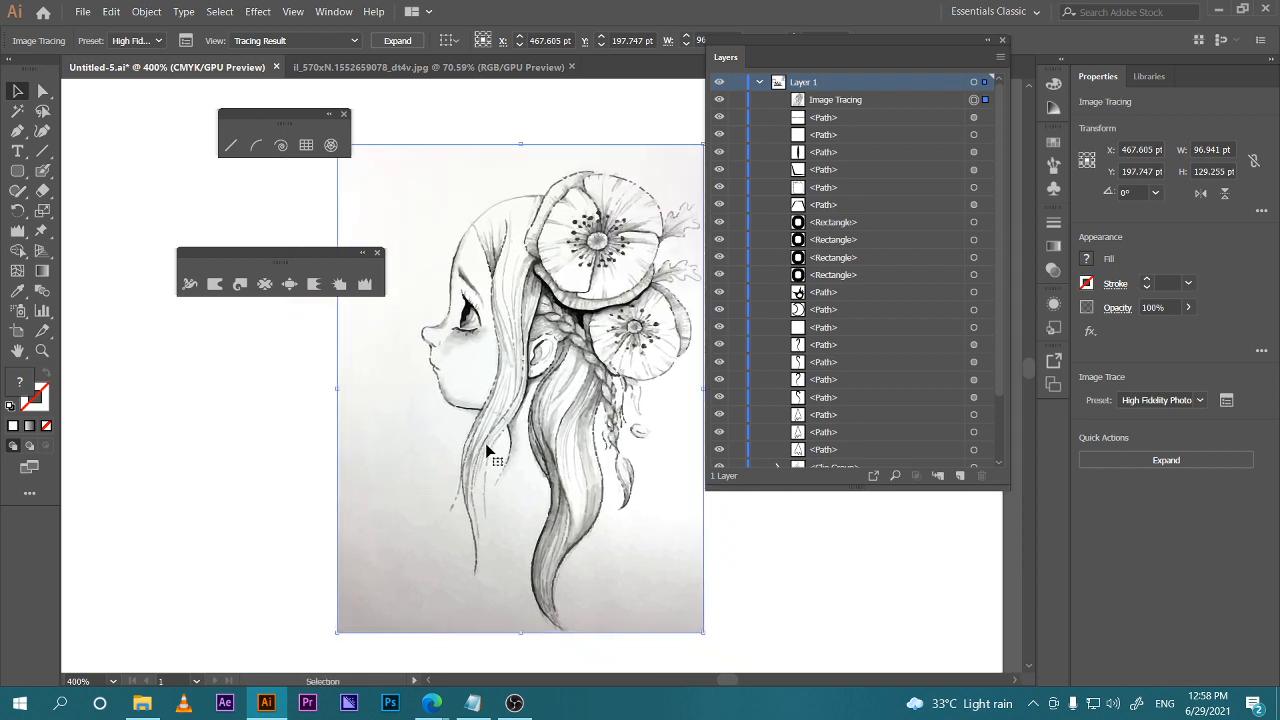
scroll(485, 441, "down", 2)
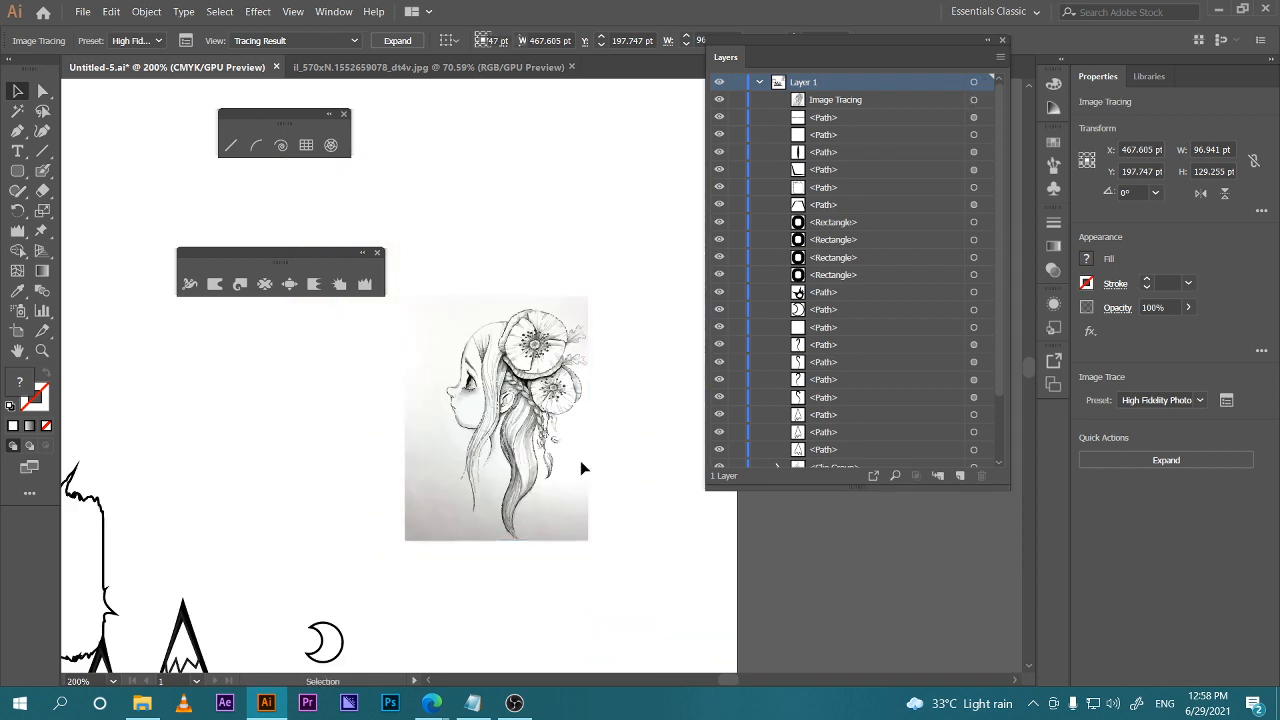
mouse_move(510, 502)
left_mouse_down()
mouse_move(542, 394)
mouse_move(548, 476)
left_mouse_up()
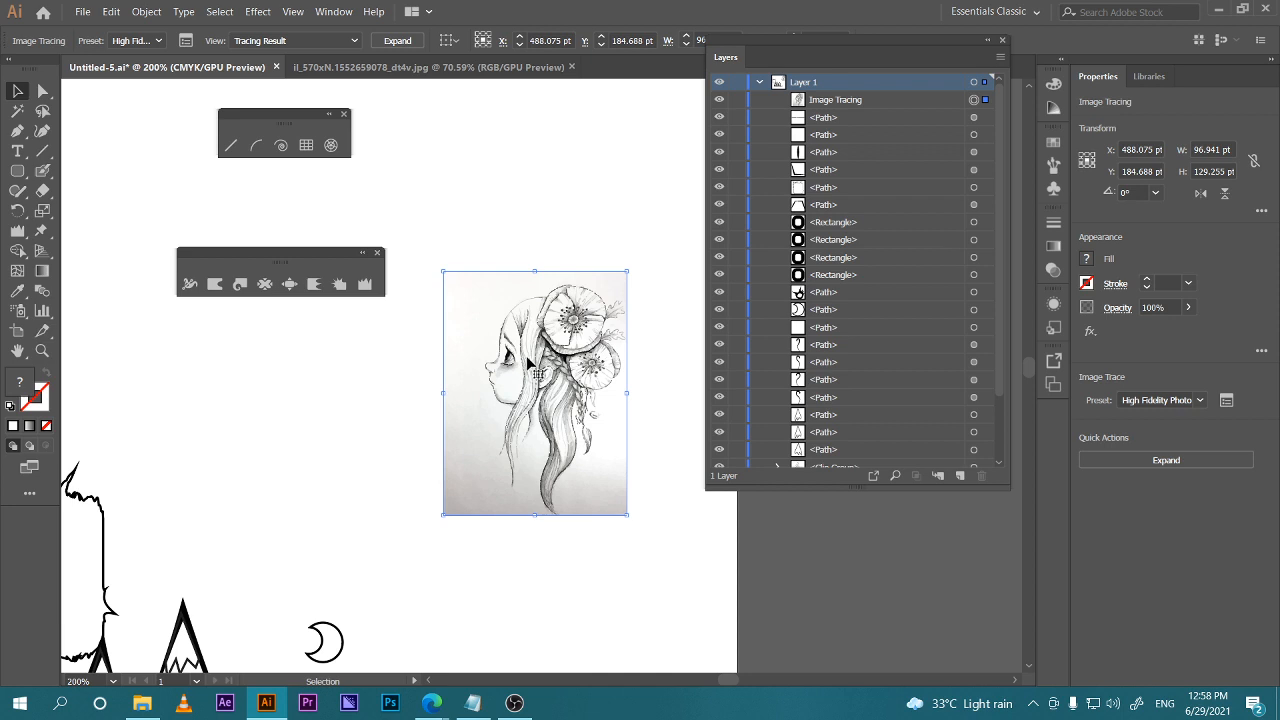
Inspect the traced girl image at 400% and switch to Edge to check the in-call messages in Google Meet
key("z")
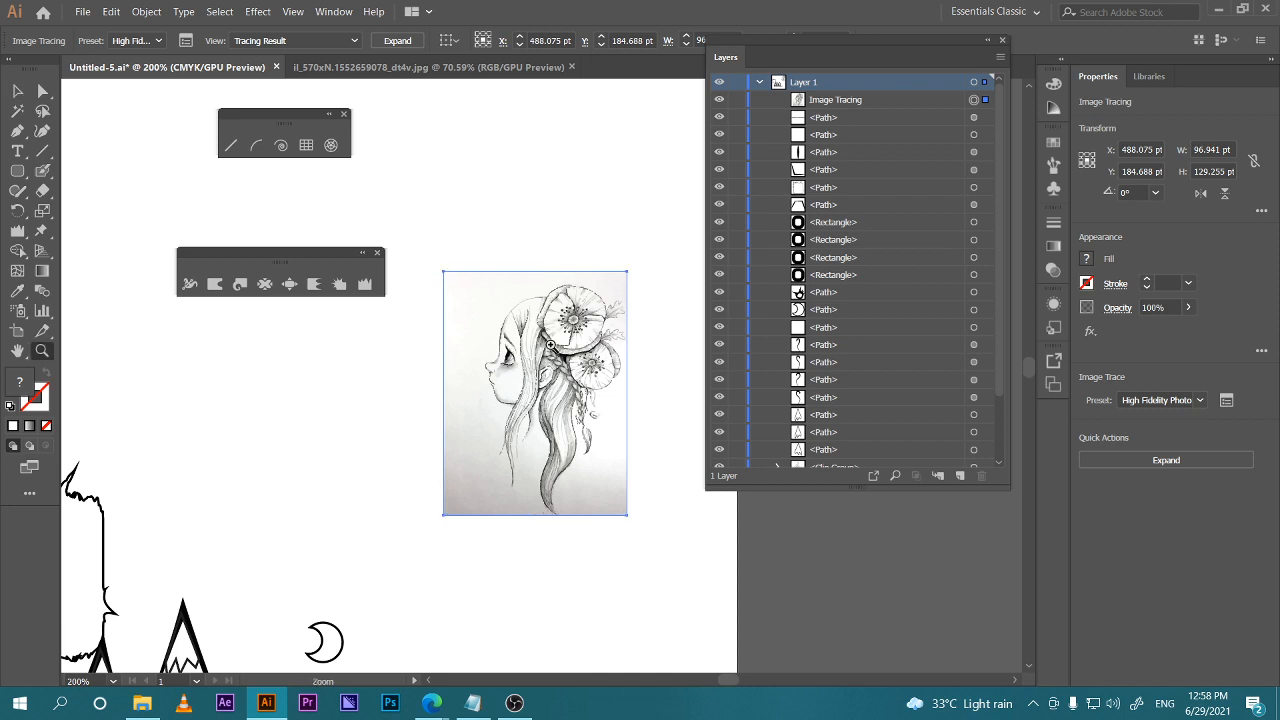
left_click(17, 91)
key("ctrl+plus")
key("ctrl+plus")
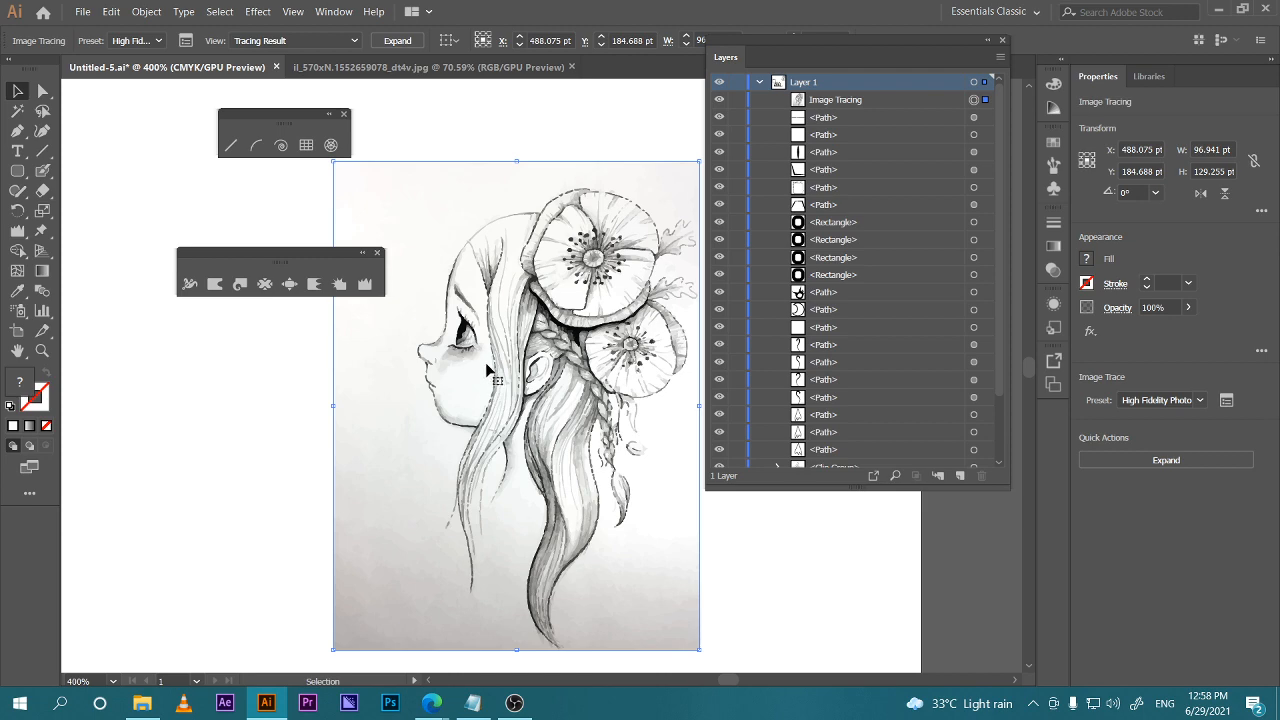
mouse_move(431, 703)
left_click(400, 650)
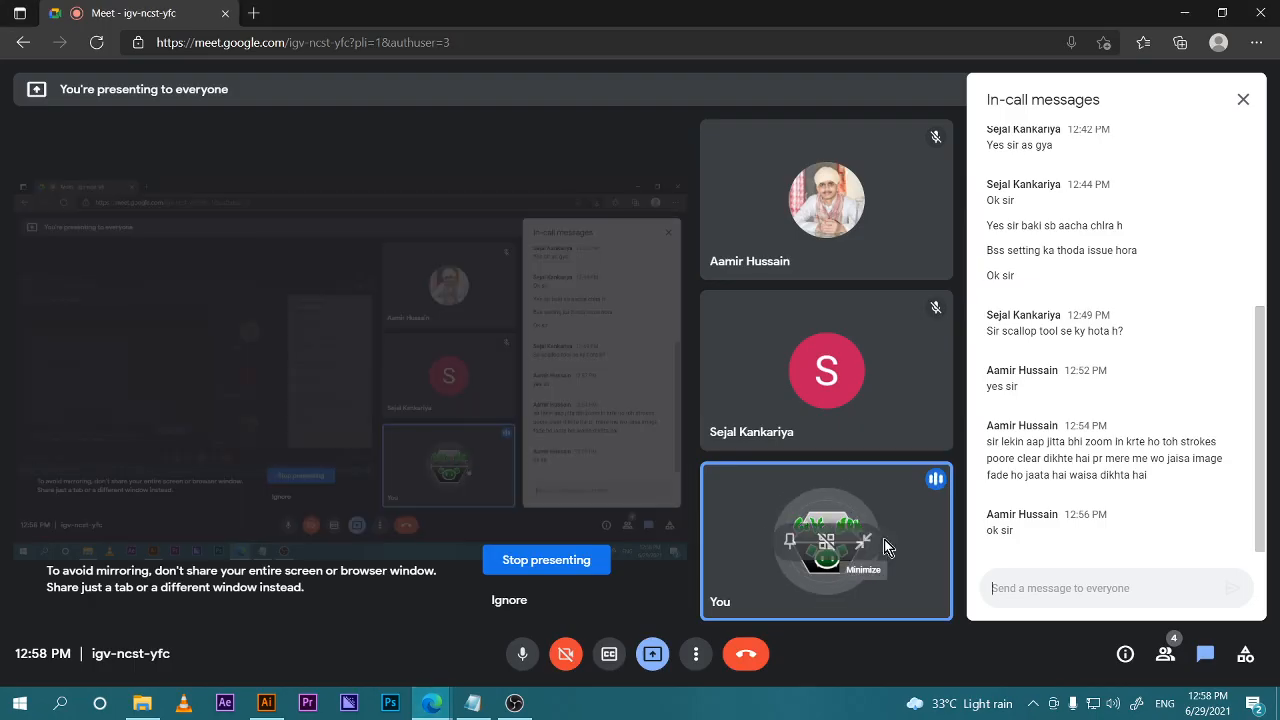
Switch back to Illustrator, expand the traced girl image into vector paths and deselect it
left_click(266, 703)
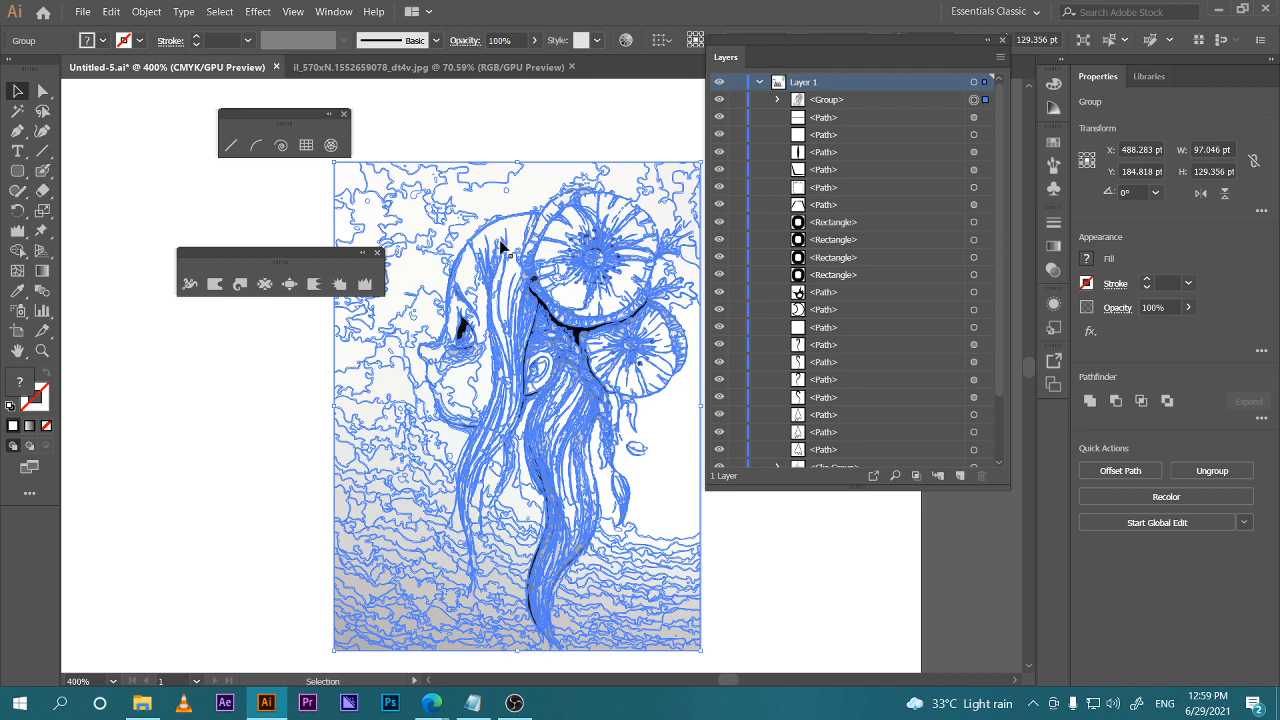
left_click(250, 225)
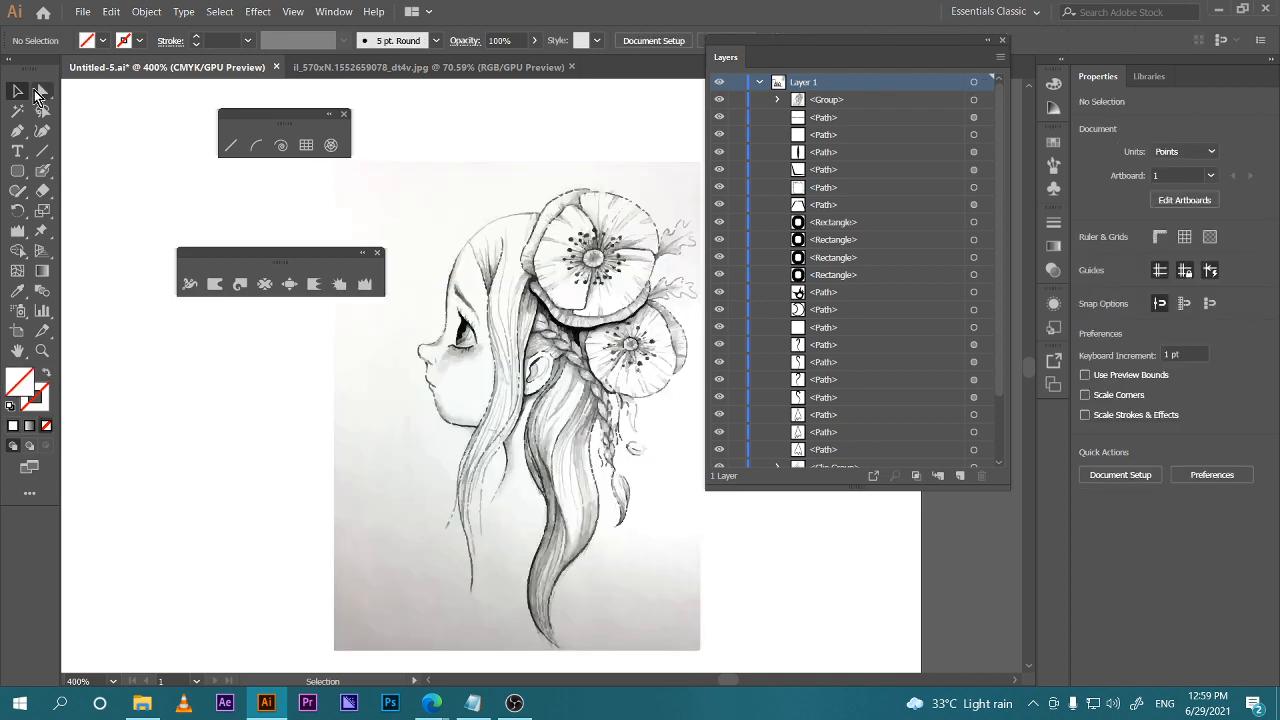
Isolate the expanded girl group and examine its individual paths in the hair, cheek and flower by selecting them one after another
left_click(510, 327)
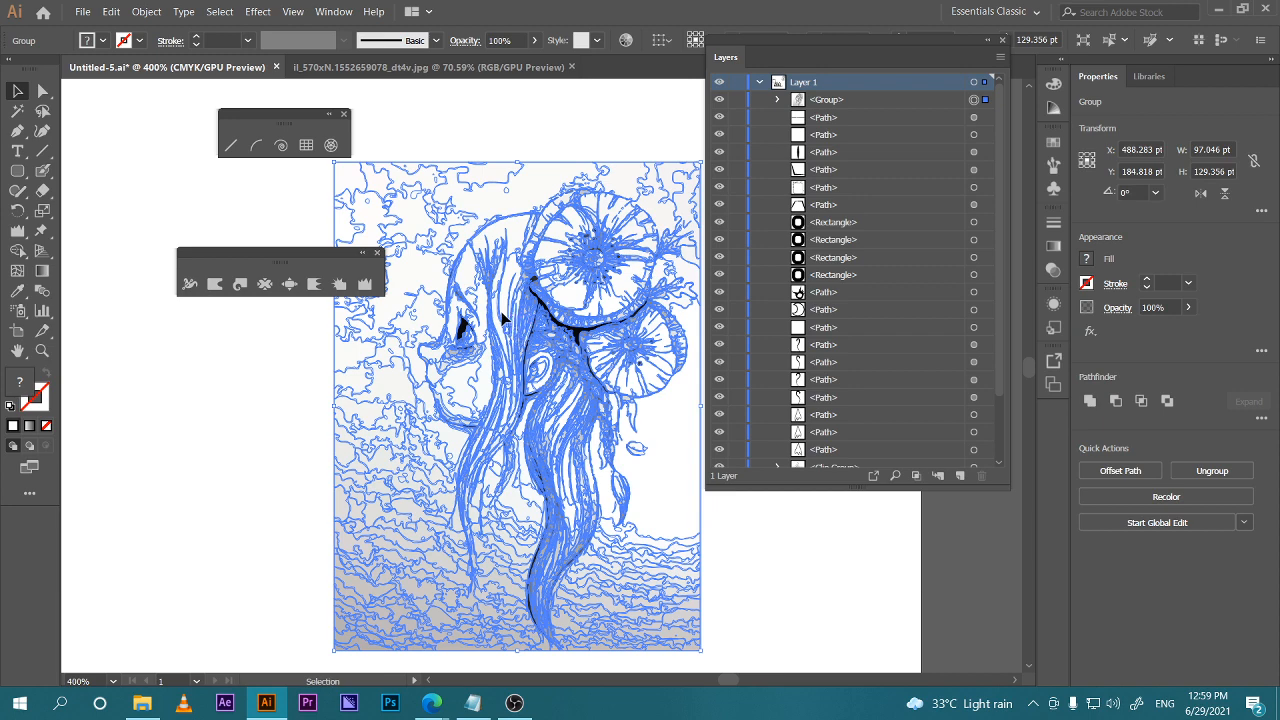
double_click(506, 318)
left_click(499, 292)
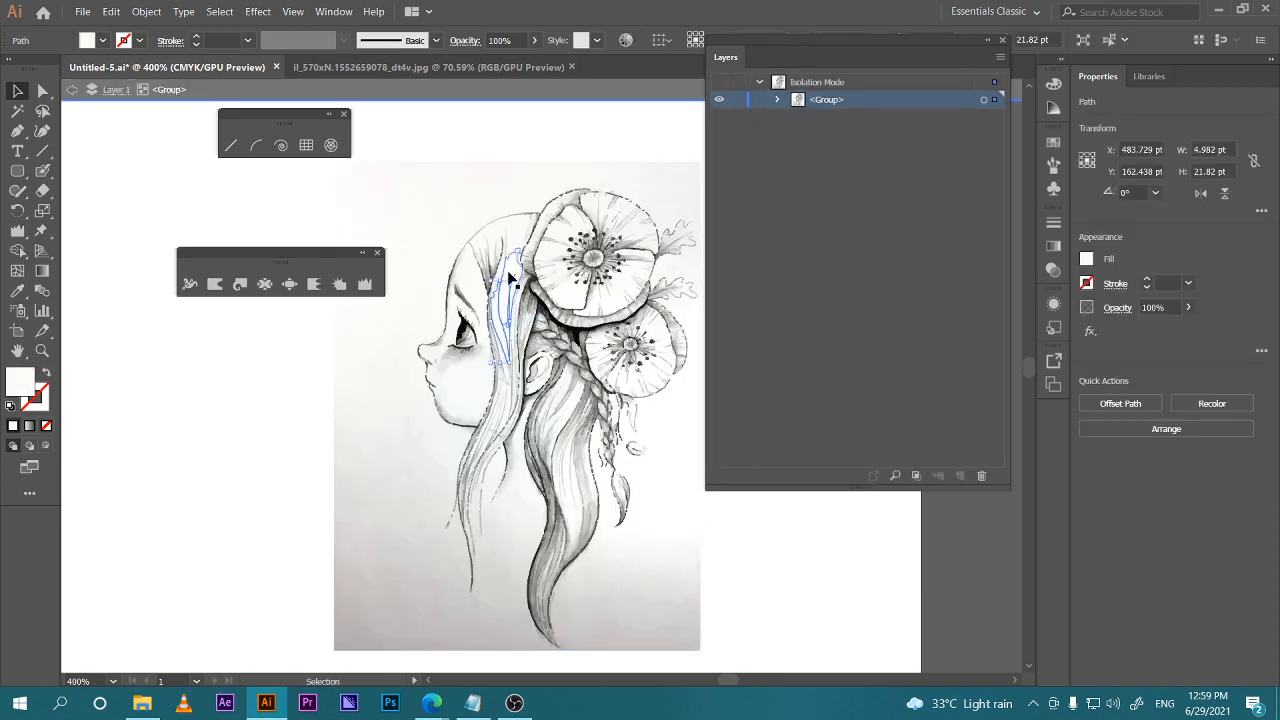
left_click(463, 343)
left_click(476, 380)
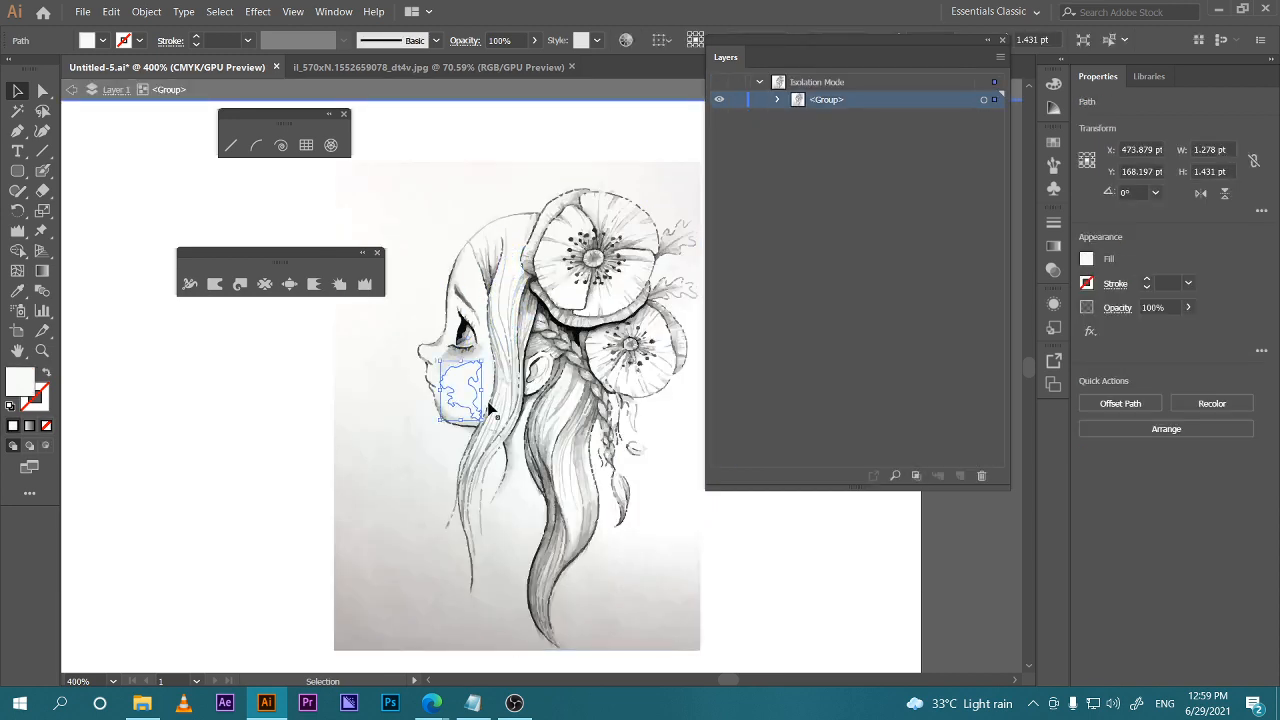
left_click(483, 393)
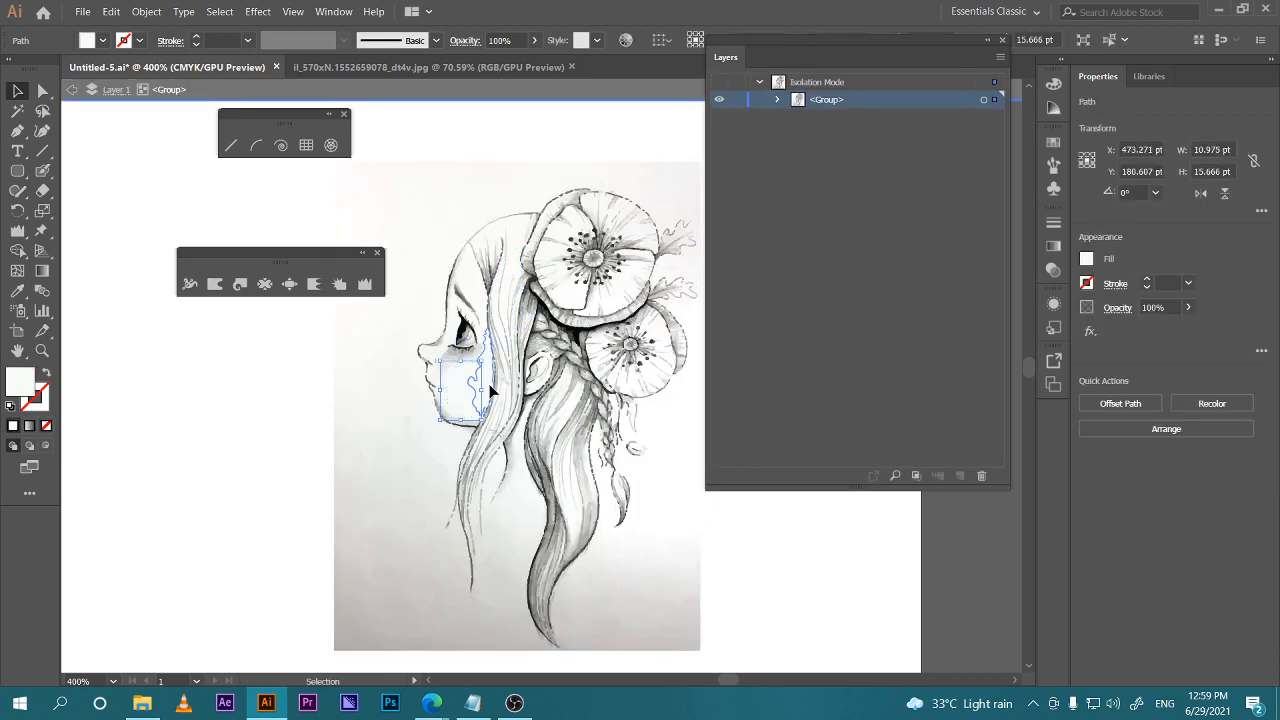
left_click(436, 366)
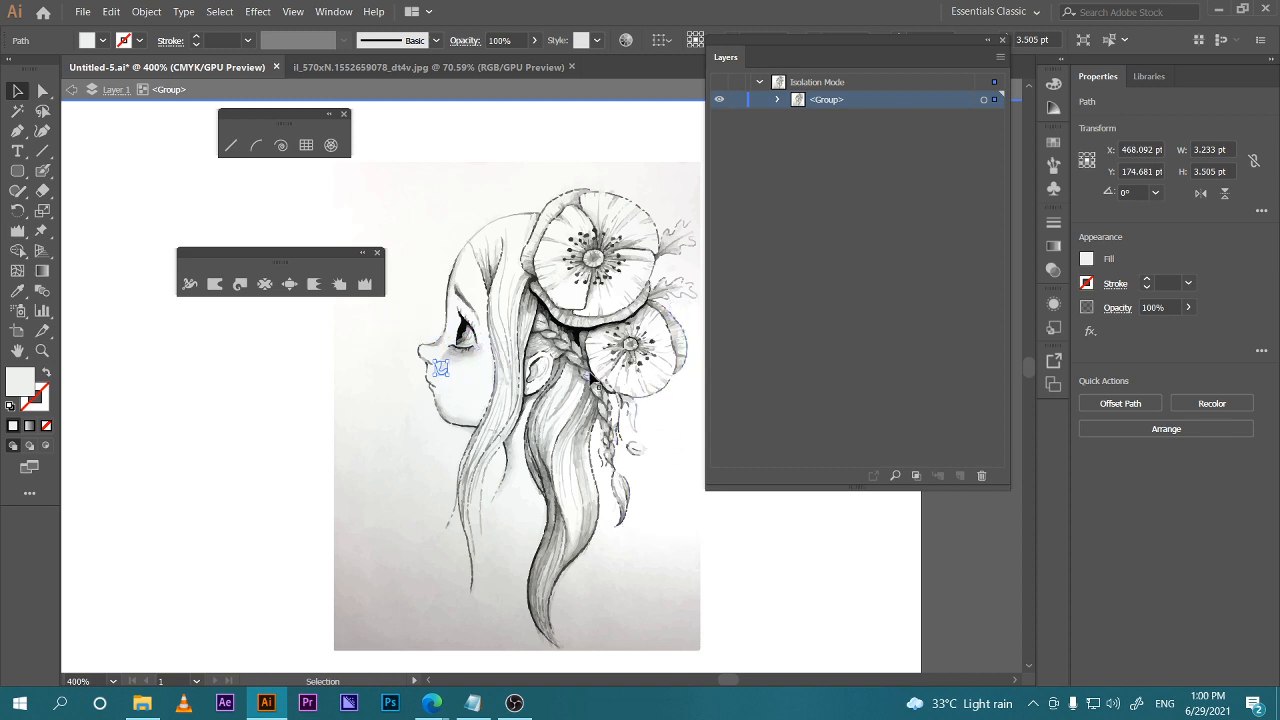
left_click(590, 380)
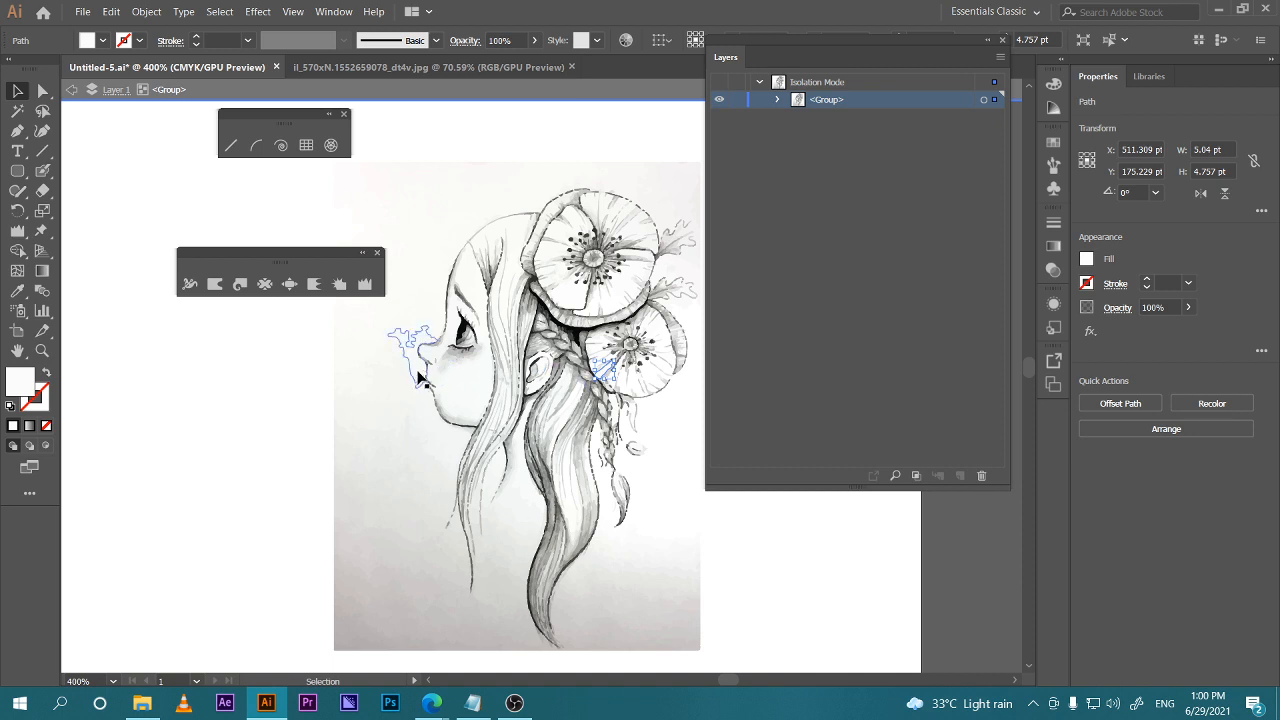
left_click(823, 547)
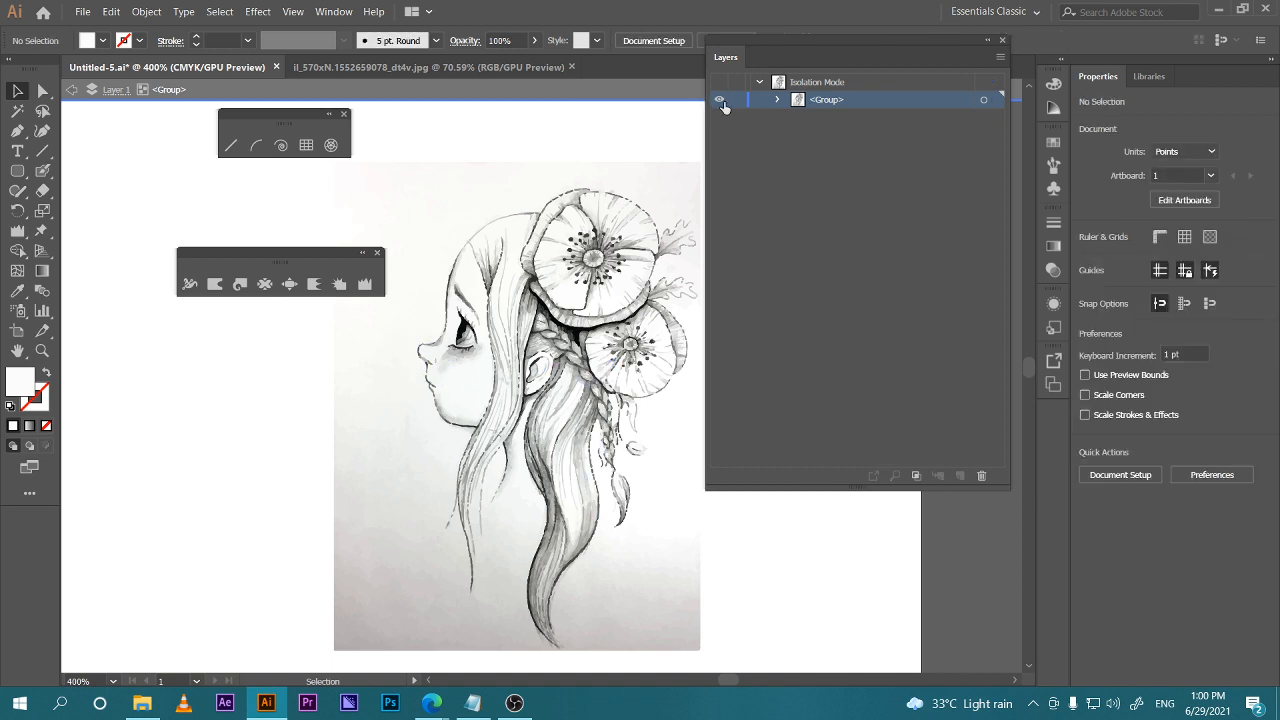
List the paths inside the isolated group and highlight the last path in the layer list
left_click(778, 99)
scroll(860, 250, "down", 5)
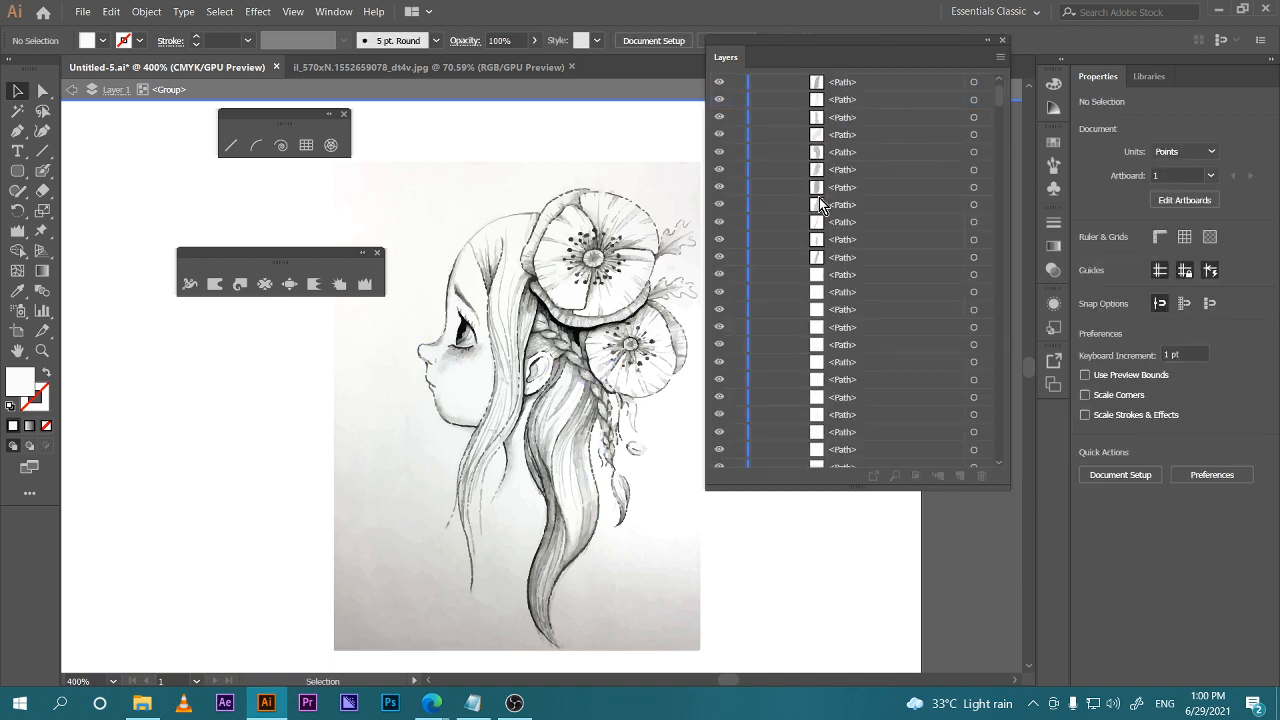
left_click_drag(995, 90, 1028, 457)
left_click(864, 461)
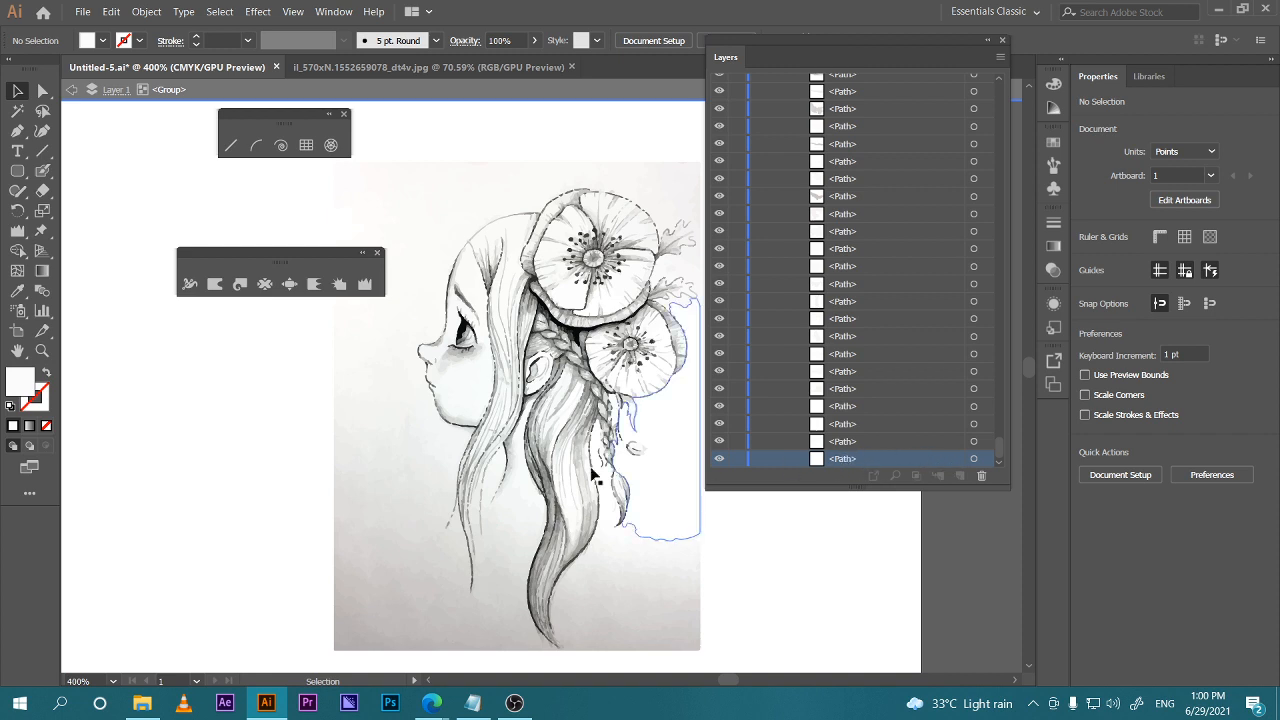
Examine individual background paths near the lower edge of the traced drawing by selecting them one after another
left_click(701, 611)
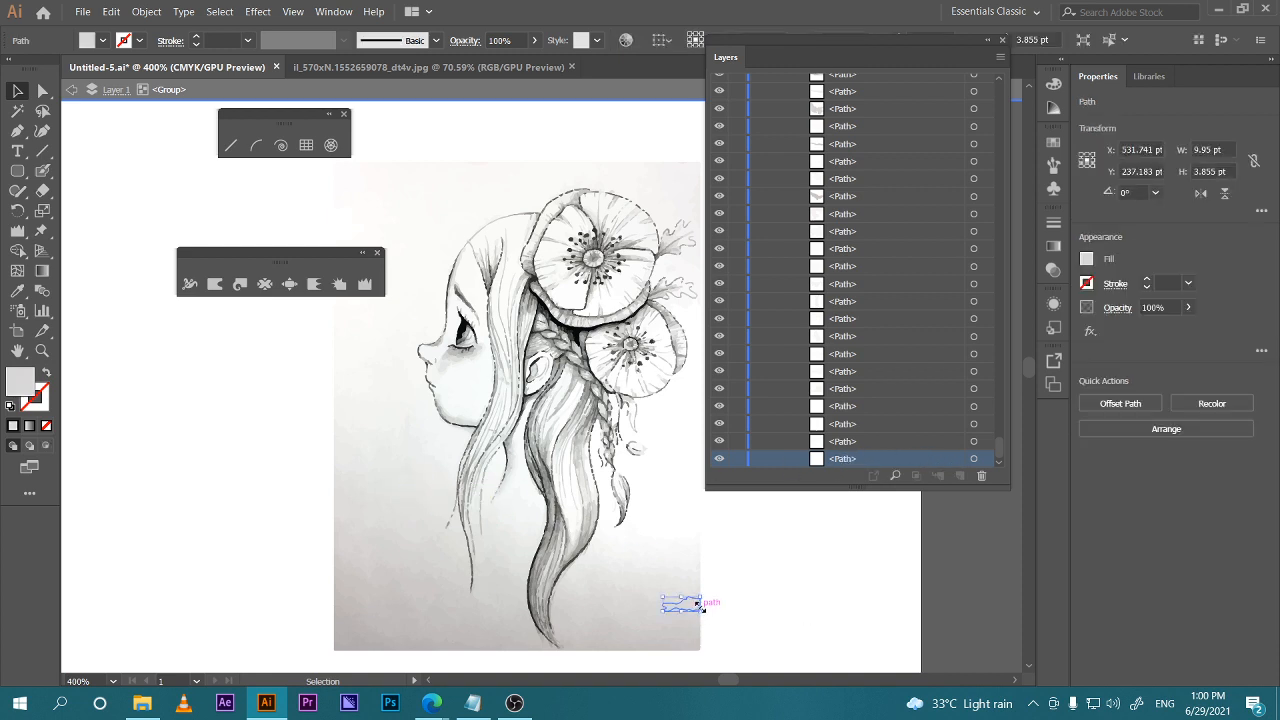
left_click(688, 589)
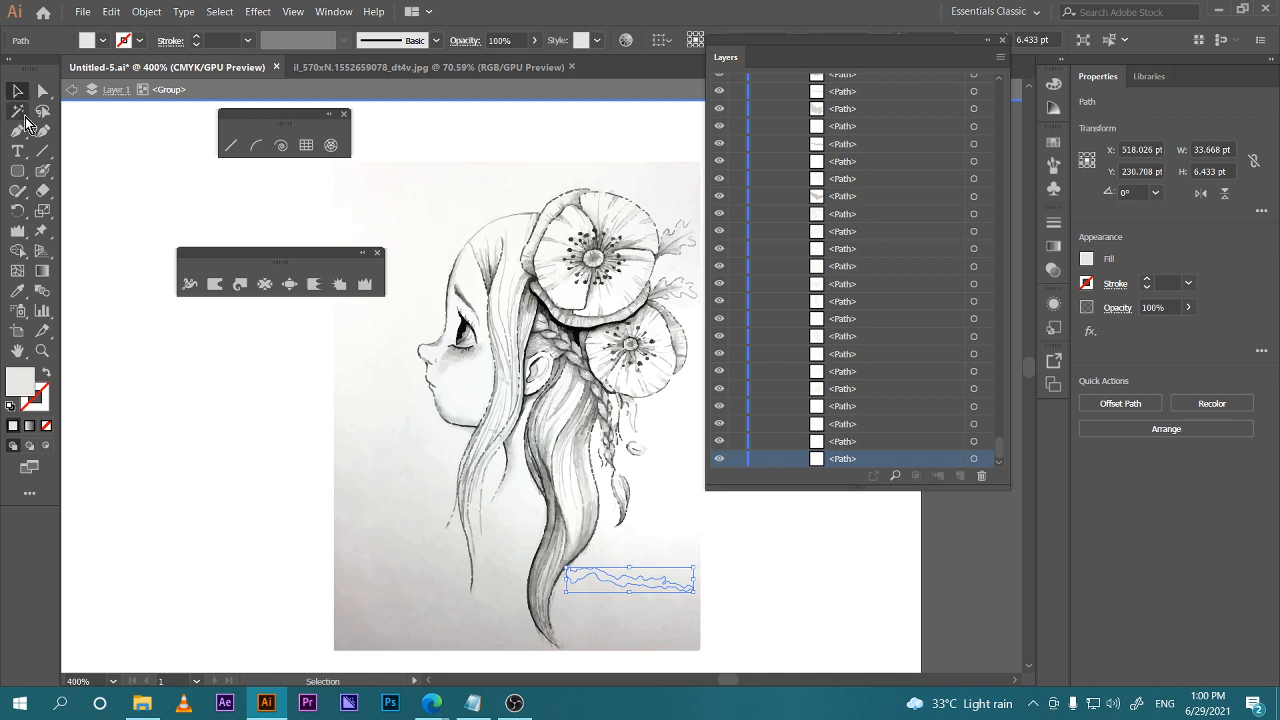
scroll(474, 214, "down", 3)
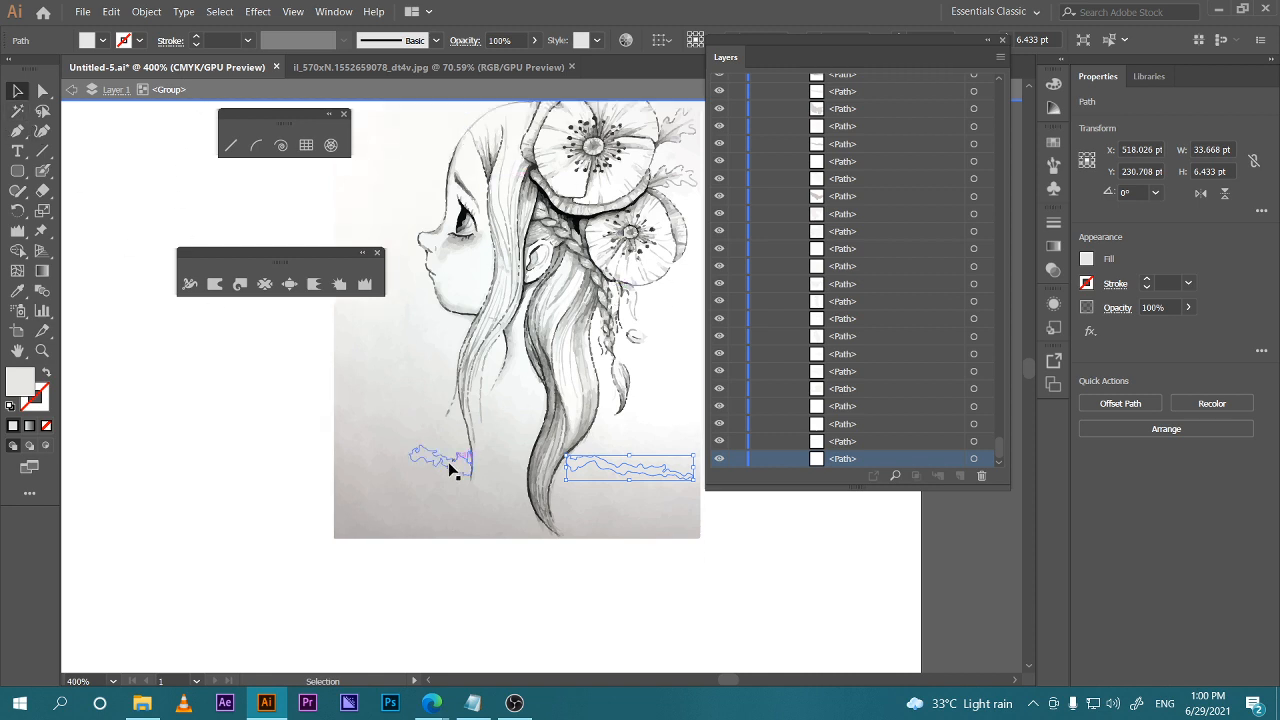
left_click(440, 465)
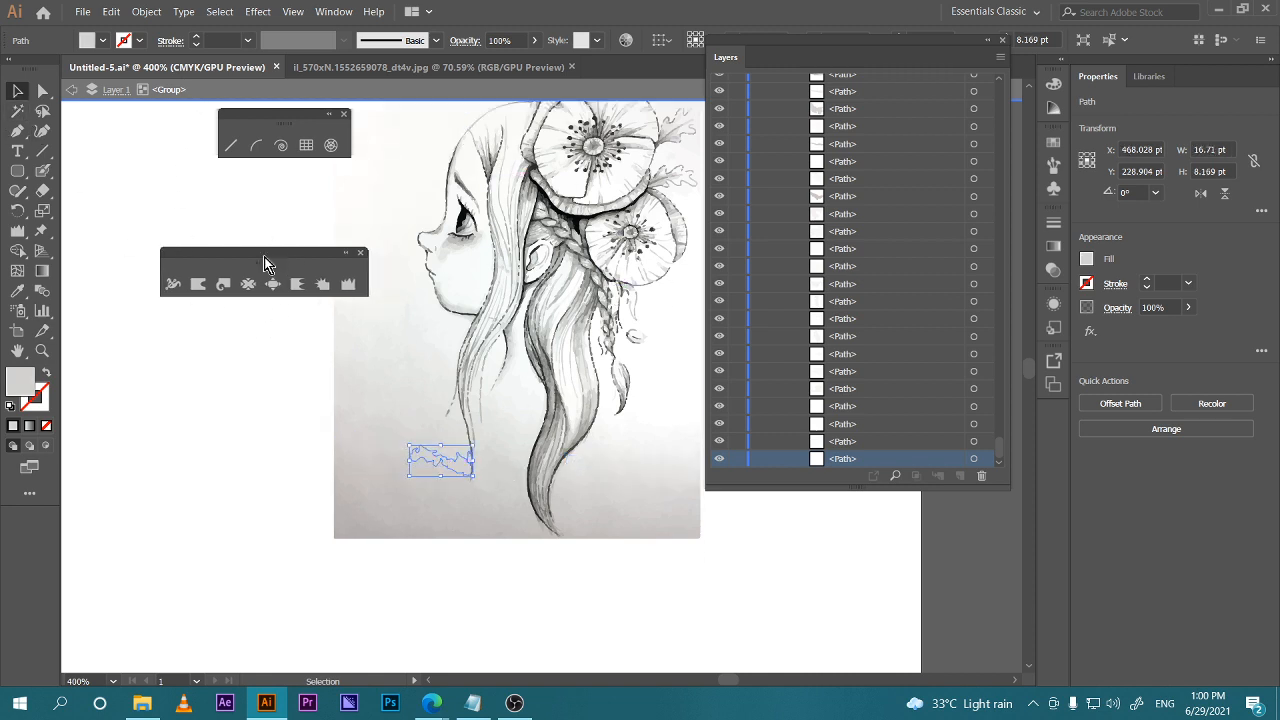
Close the two floating tool panels and move a small background path well clear of the girl's left side
left_click(345, 116)
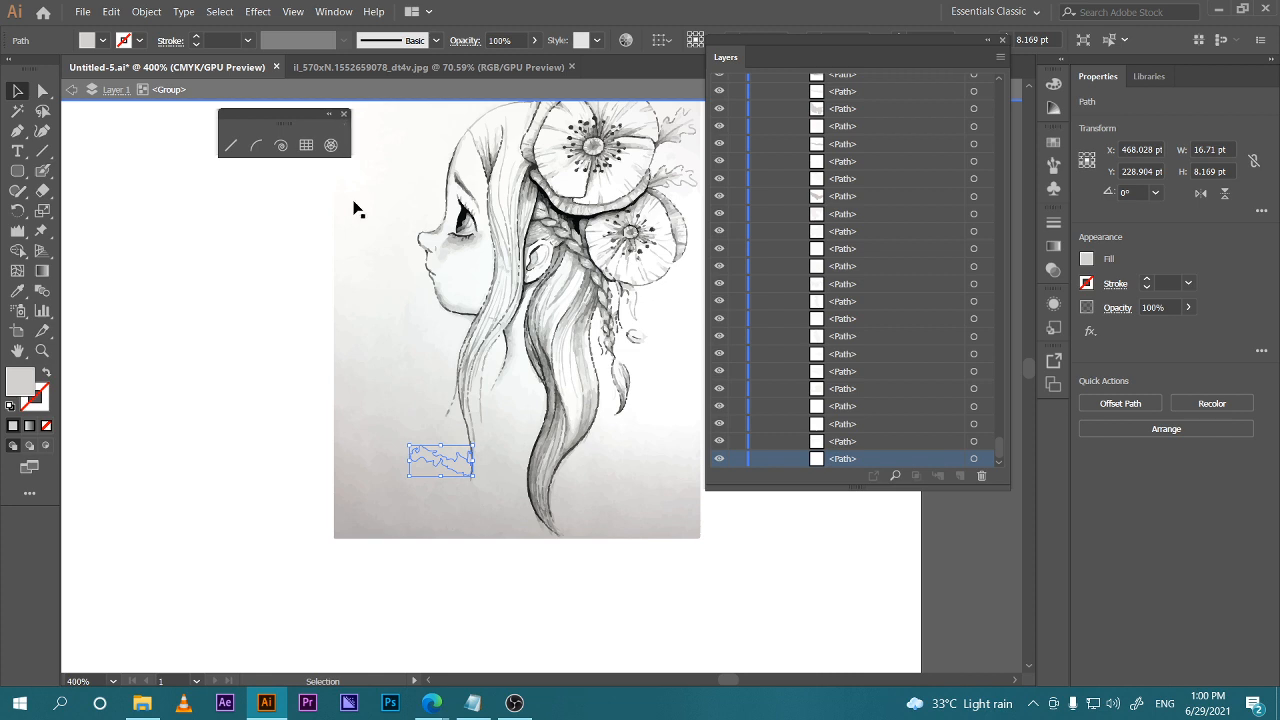
mouse_move(370, 247)
left_mouse_down()
mouse_move(400, 280)
mouse_move(72, 255)
mouse_move(93, 257)
left_mouse_up()
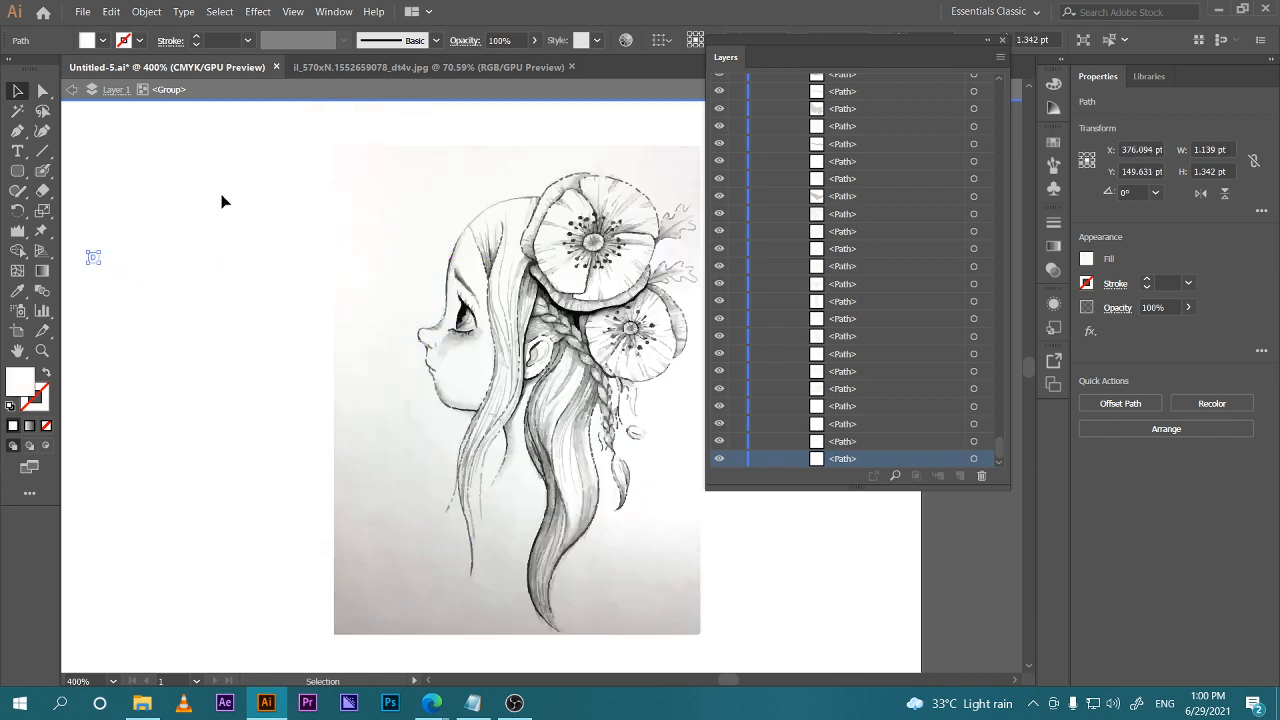
scroll(405, 232, "down", 3)
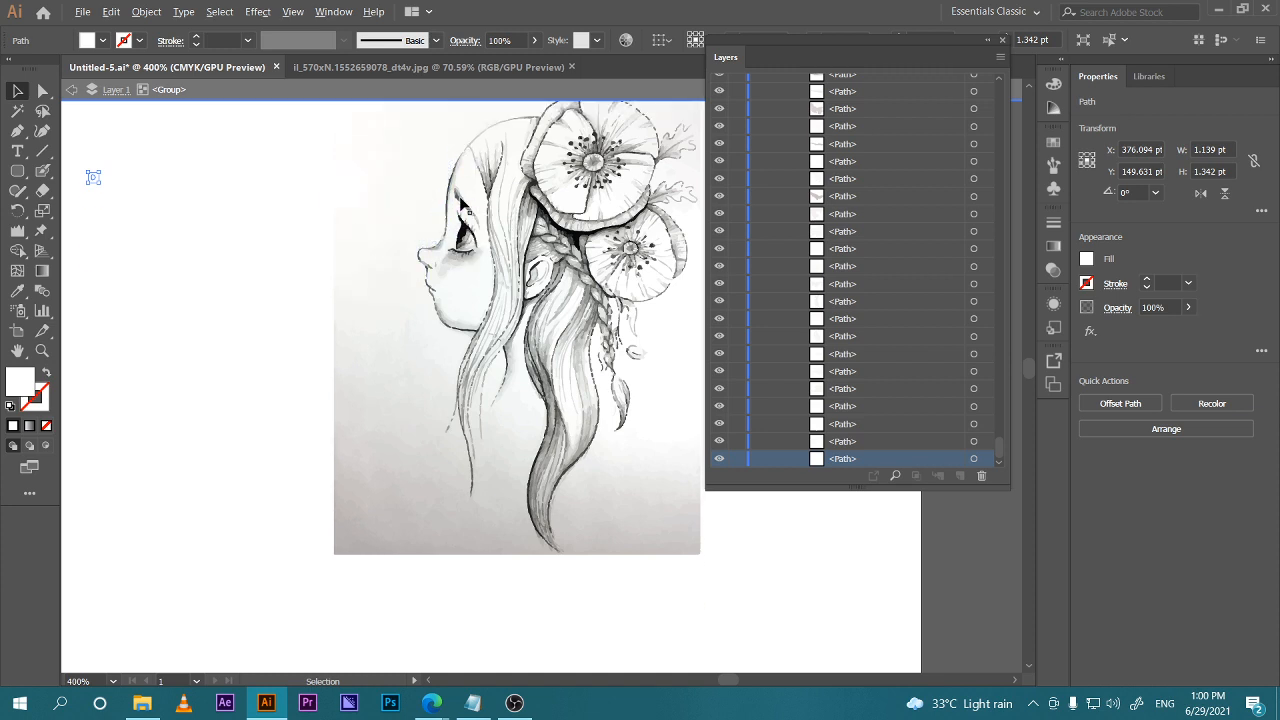
scroll(400, 256, "down", 5)
left_click_drag(322, 207, 562, 373)
left_click(600, 370)
scroll(562, 373, "up", 8)
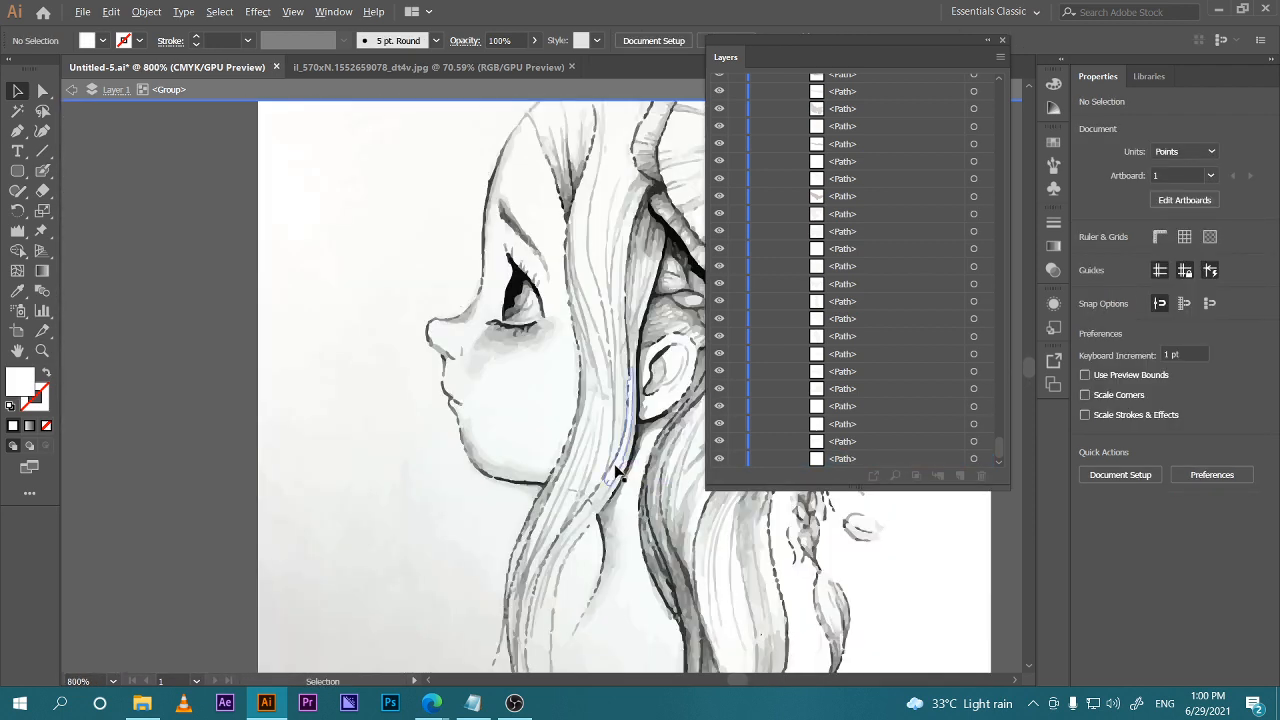
scroll(406, 499, "down", 3)
left_click_drag(406, 499, 304, 511)
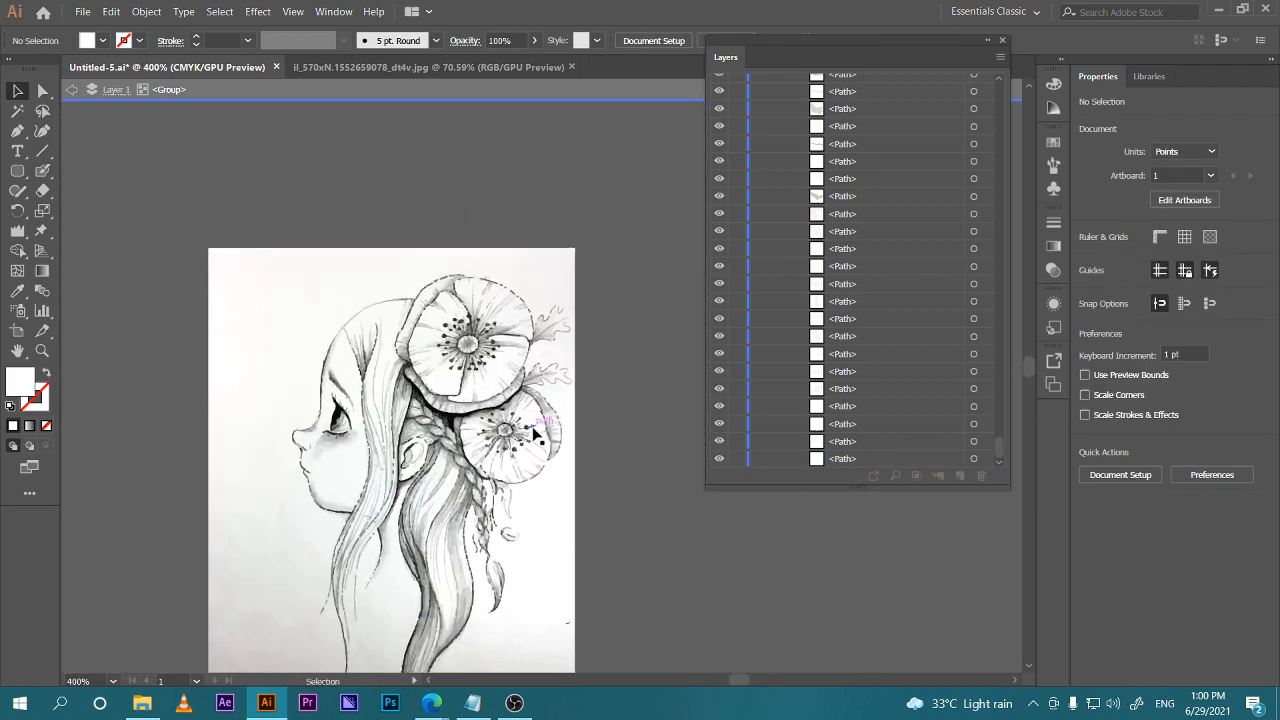
Delete the large white background path beside the lower flower and the background paths above the girl's forehead
left_click(541, 429)
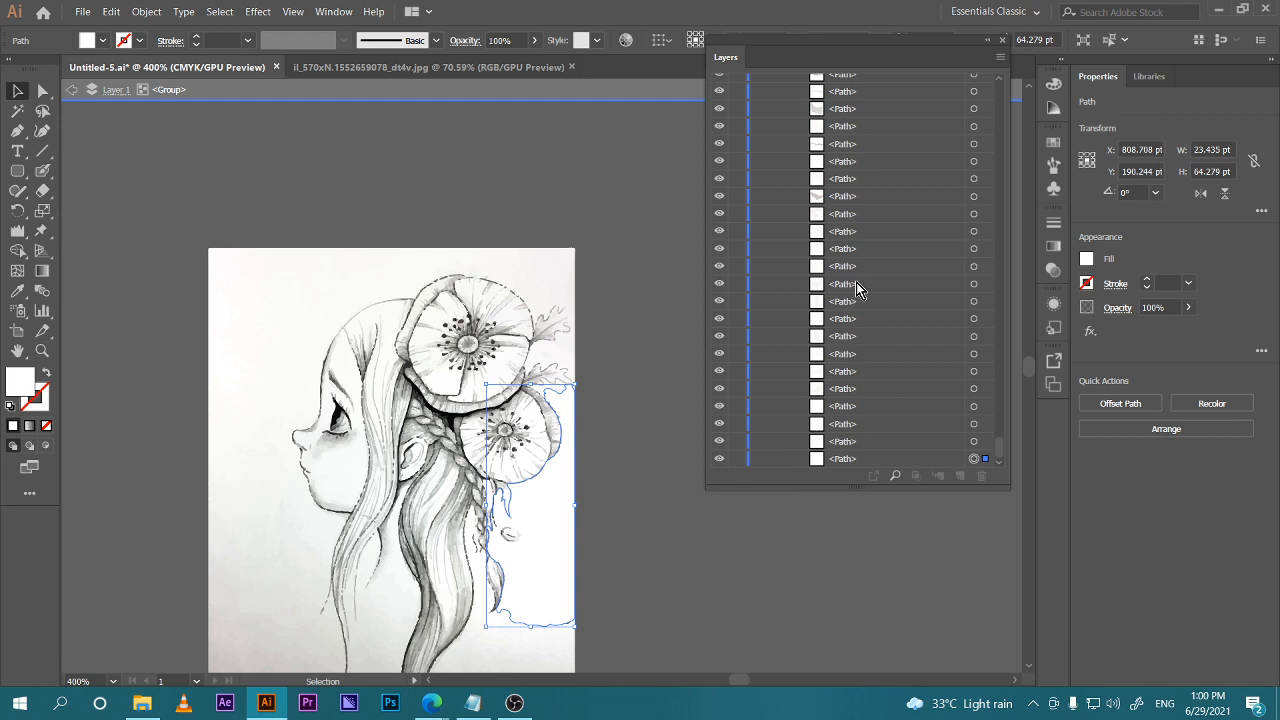
key("Delete")
left_click(290, 295)
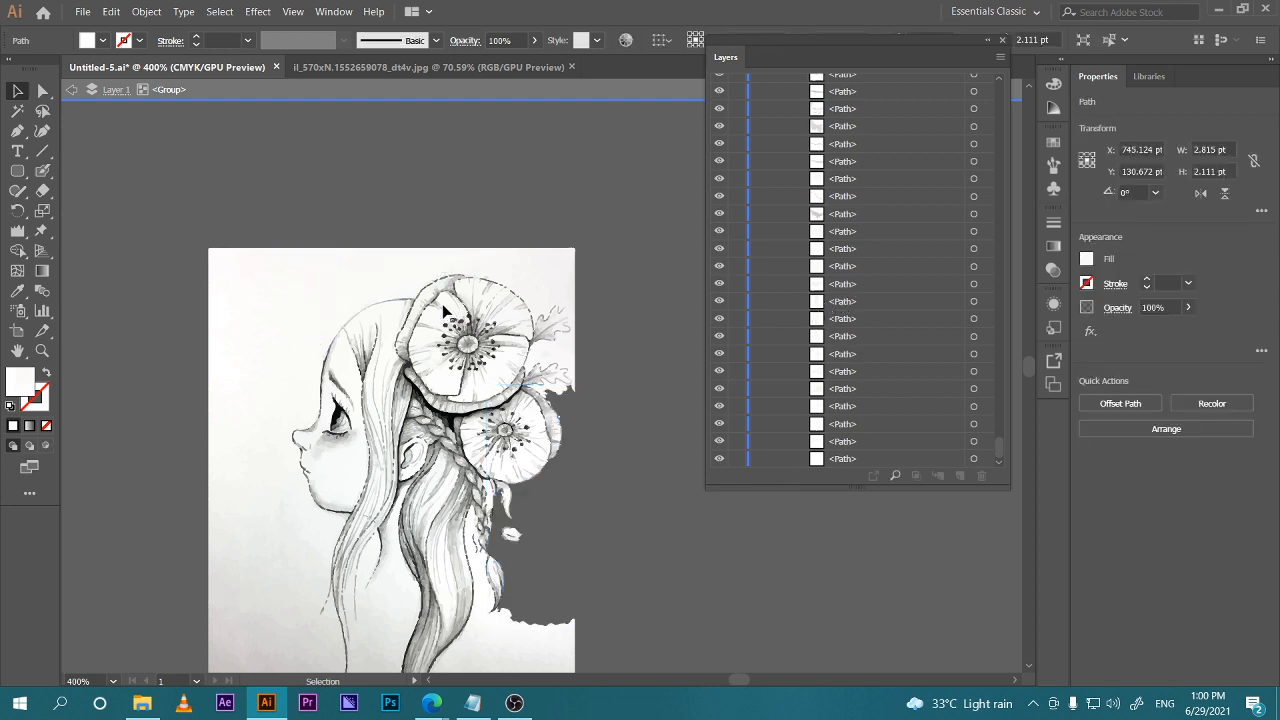
left_click_drag(251, 251, 343, 318)
key("Delete")
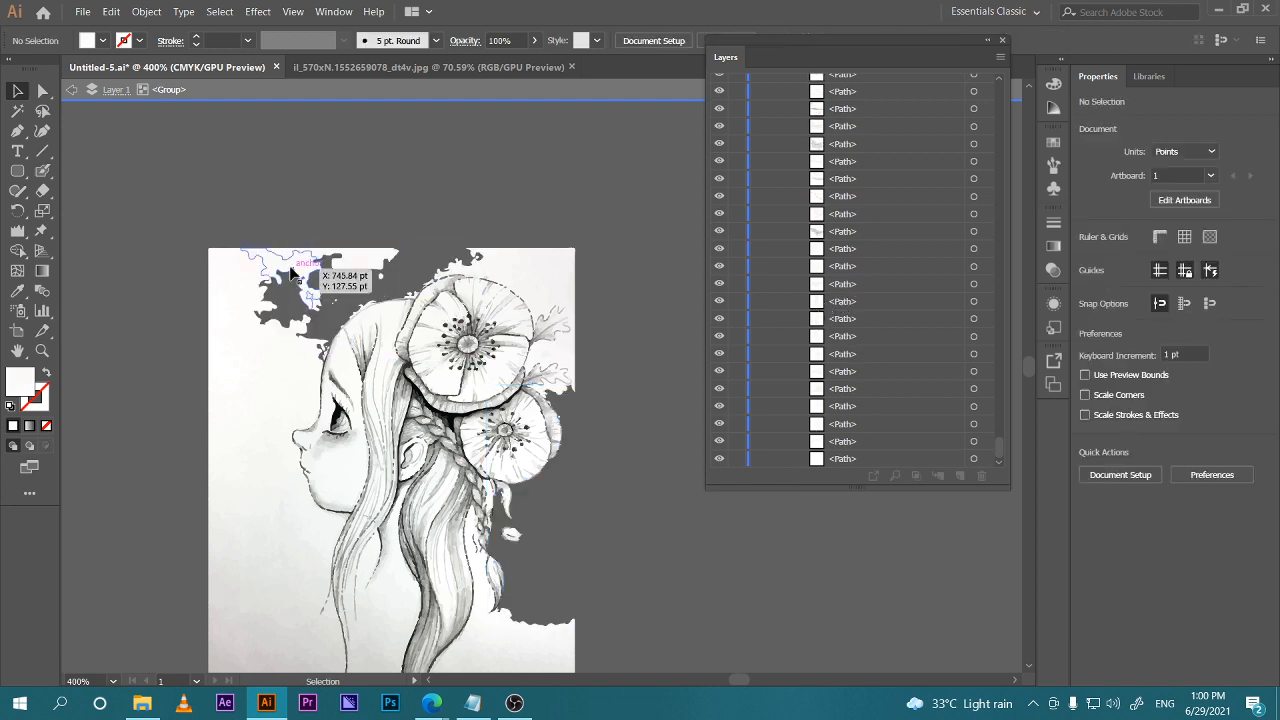
left_click(330, 285)
key("Delete")
left_click(325, 290)
key("Delete")
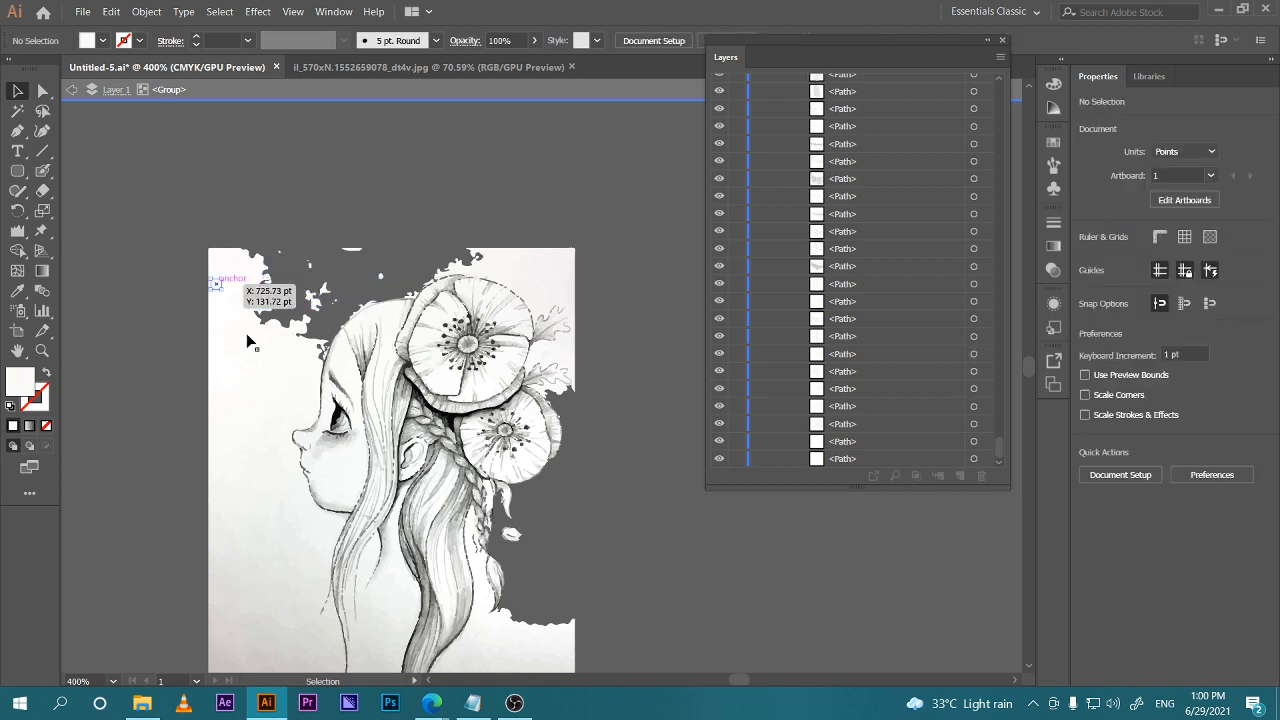
Delete the background paths left of the girl's face and hair, from the upper corner down to the lower edge
left_click(246, 340)
key("Delete")
left_click(243, 343)
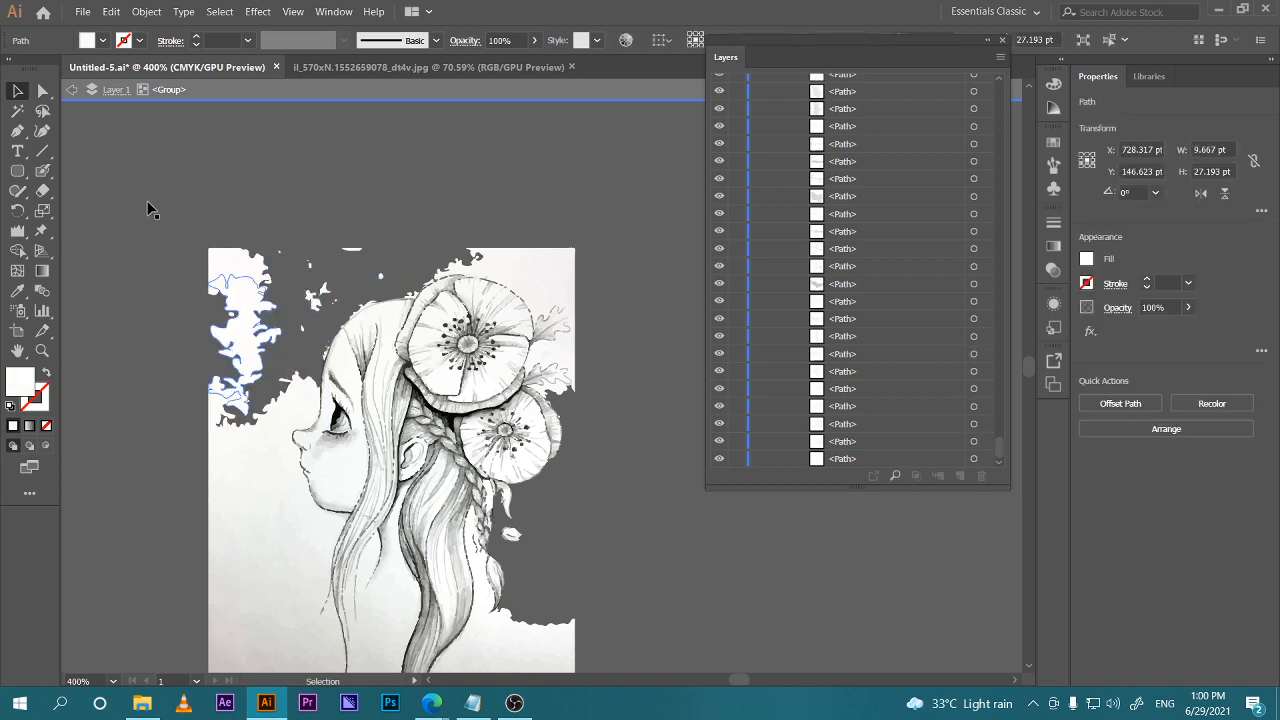
key("Delete")
left_click_drag(149, 203, 296, 449)
left_click_drag(264, 567, 281, 647)
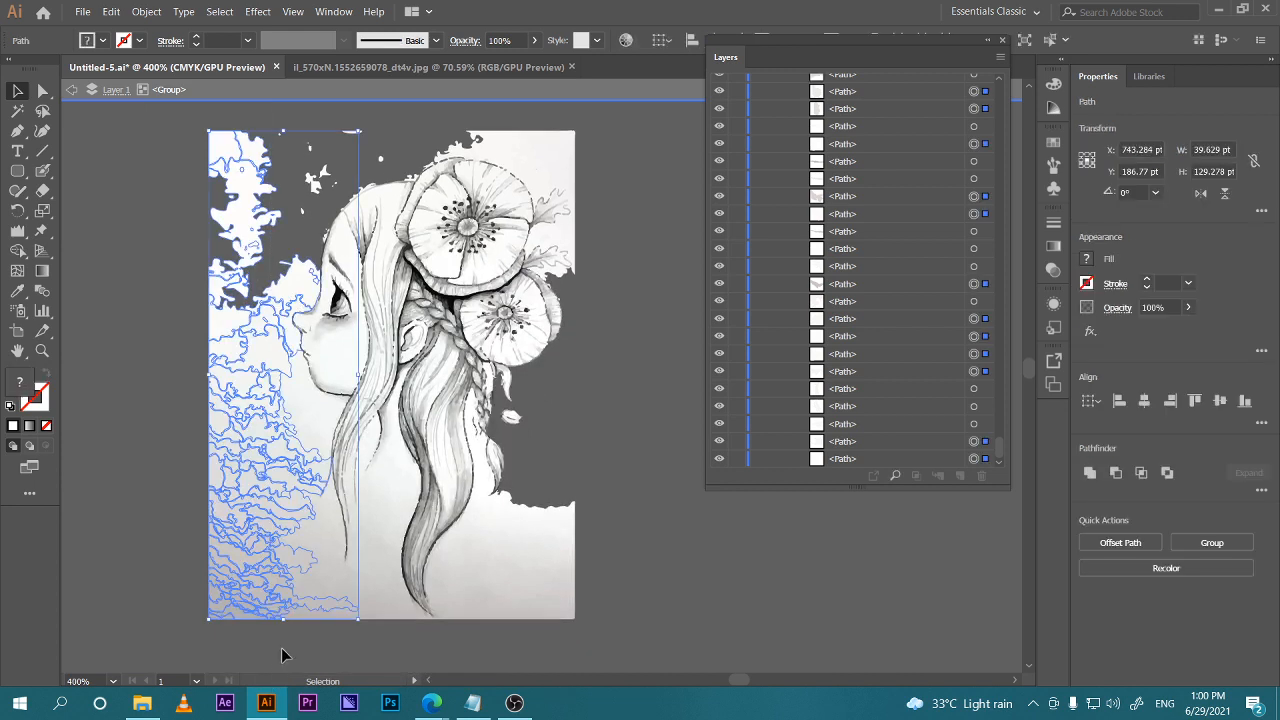
key("Delete")
left_click_drag(236, 376, 314, 652)
key("Delete")
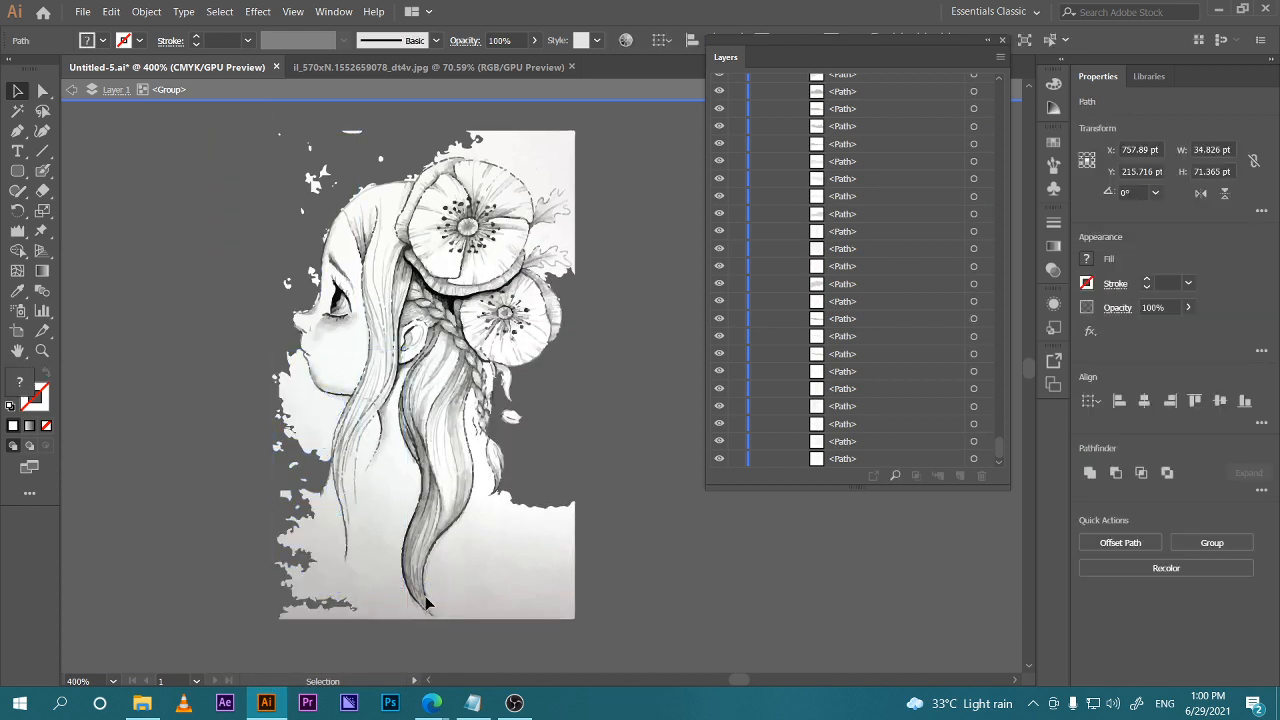
Delete the background paths right of the hair tip in the lower right corner of the drawing
left_click_drag(737, 712, 728, 696)
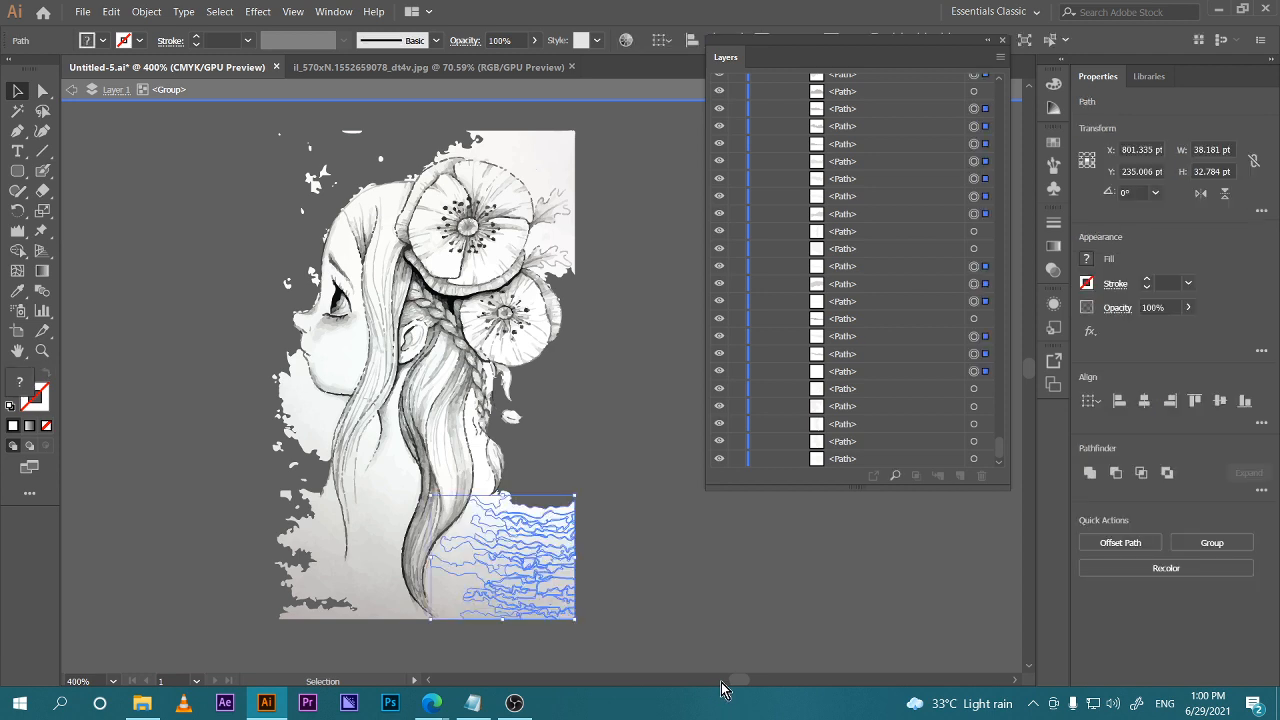
key("Delete")
key("Delete")
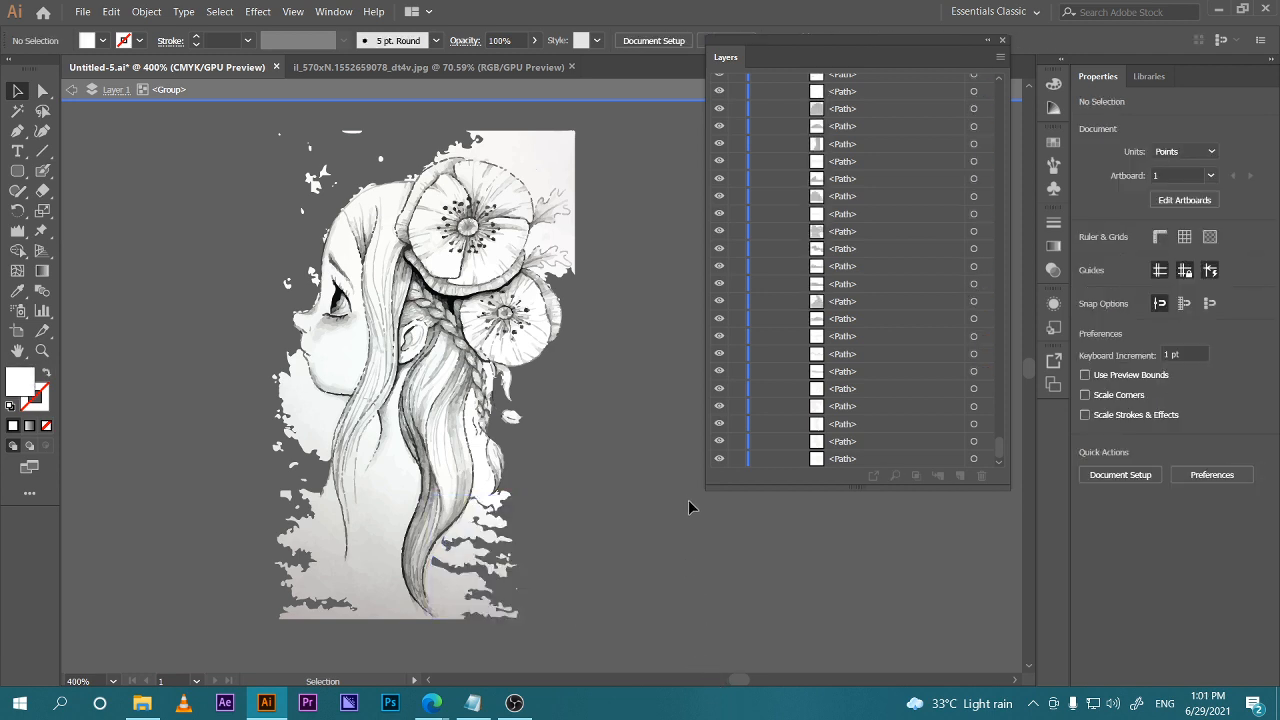
Delete the leftover specks above the forehead and the background paths in the upper right corner beside the flower
scroll(590, 480, "up", 5)
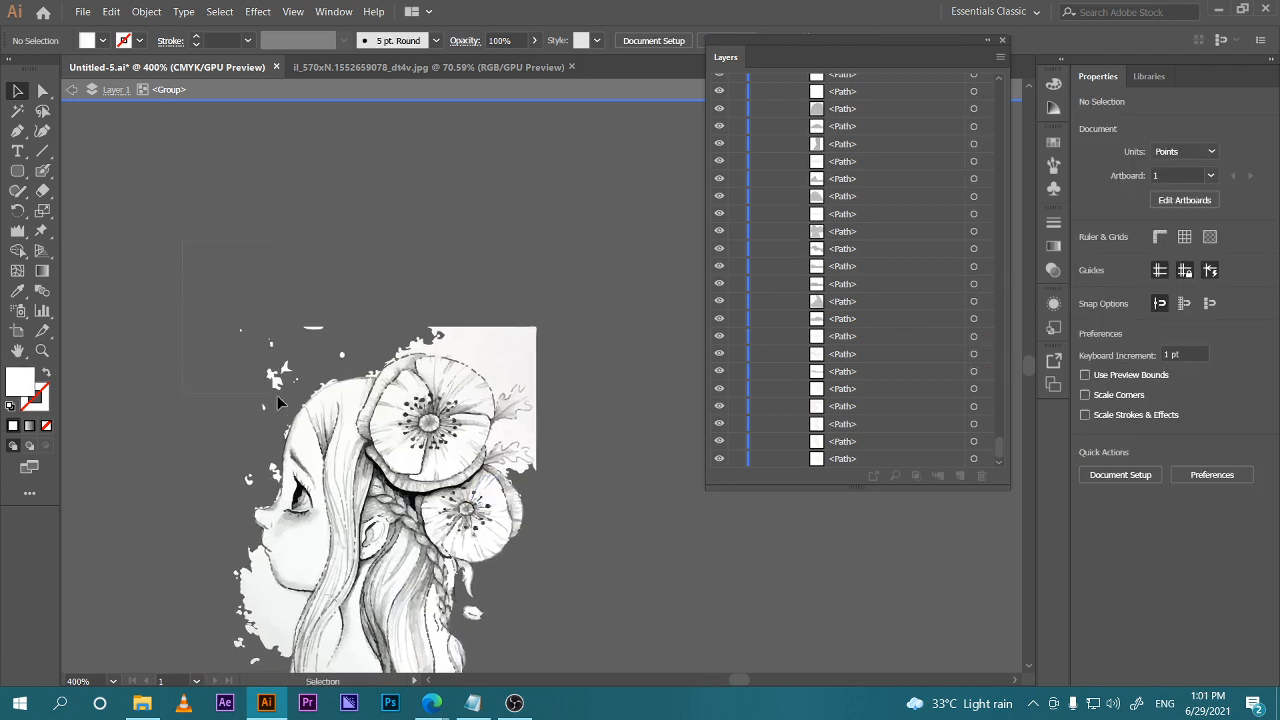
left_click_drag(300, 405, 238, 326)
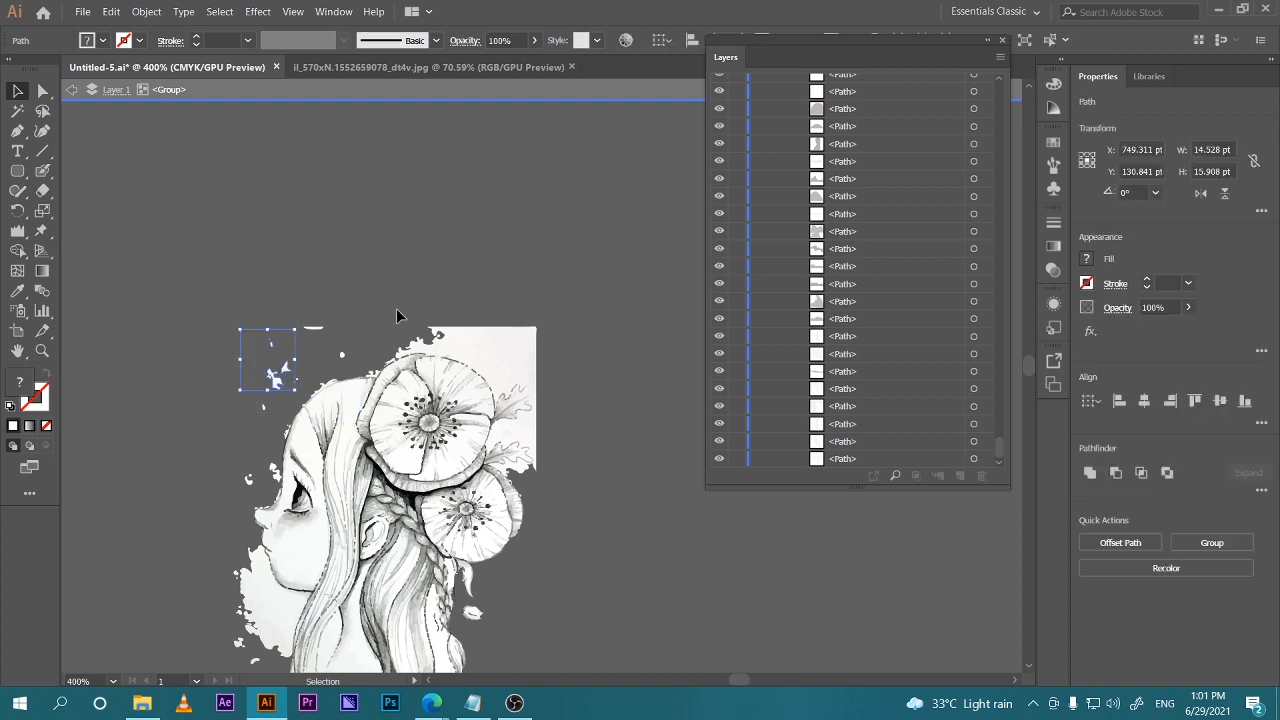
left_click(403, 294)
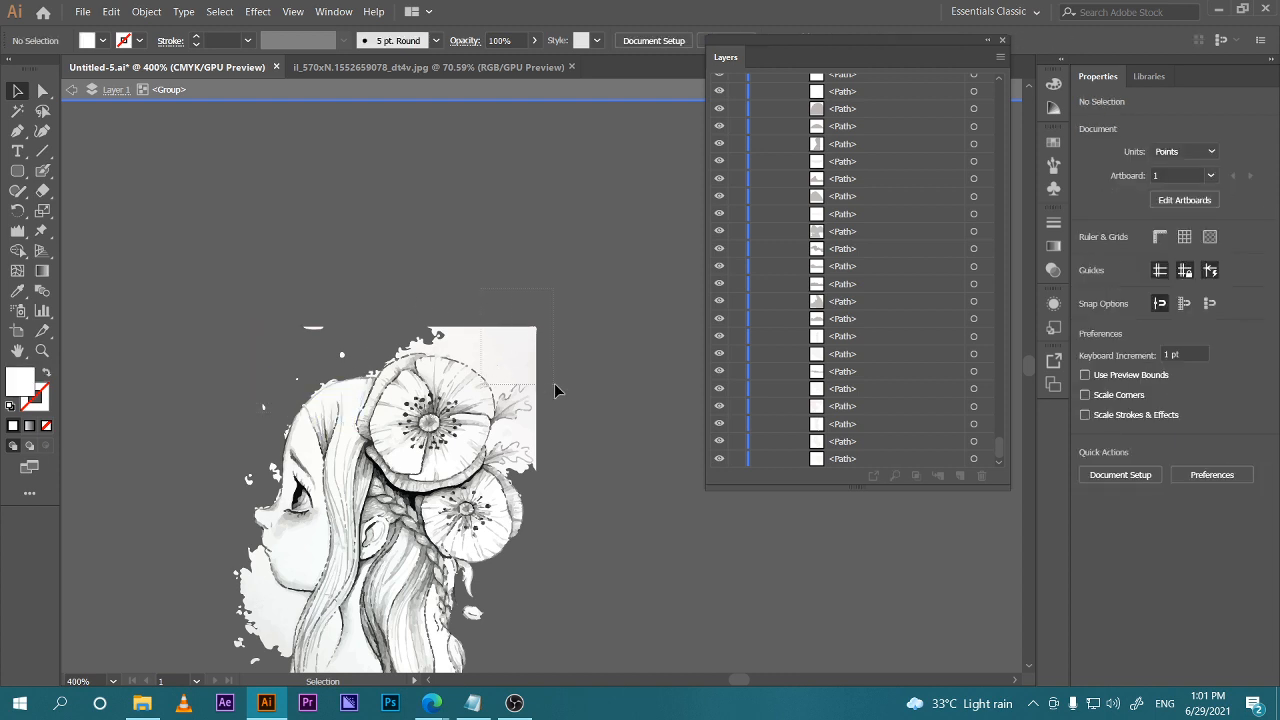
left_click_drag(482, 365, 558, 372)
key("Delete")
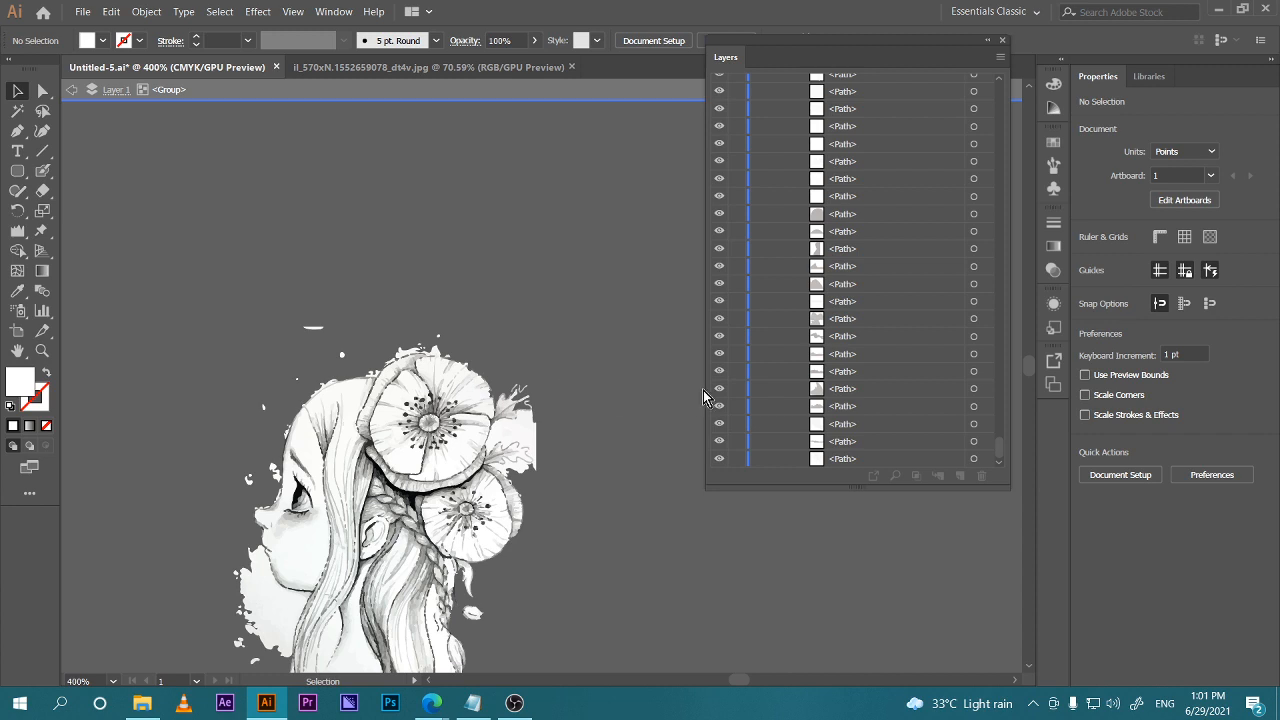
Delete the thin leftover sliver floating above the girl's head
scroll(376, 381, "down", 1)
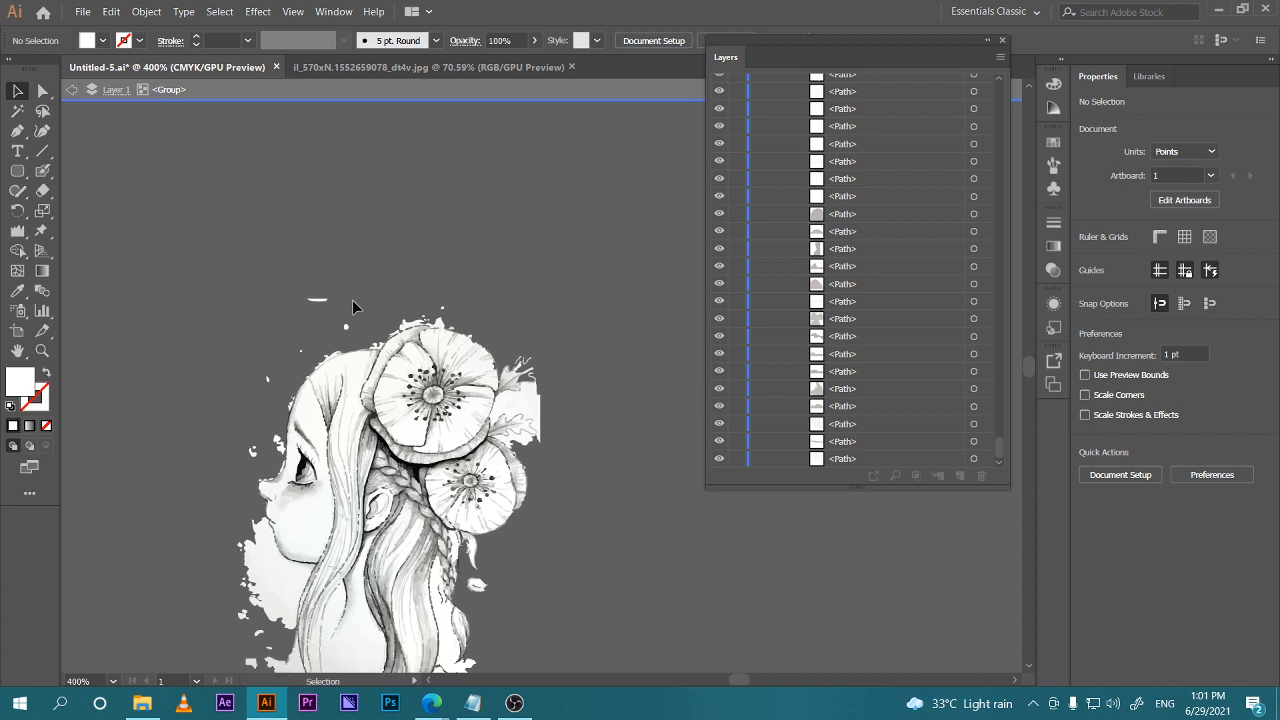
left_click_drag(360, 322, 362, 322)
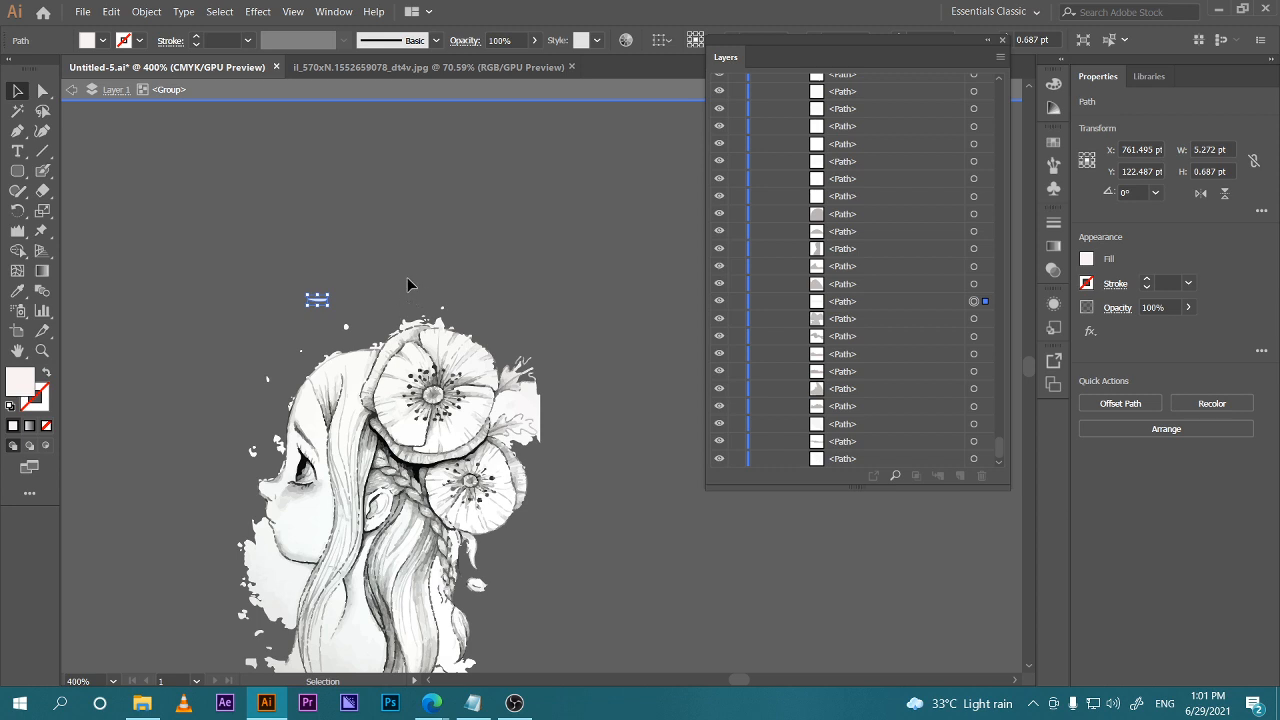
key("Delete")
Delete the small stray path lying apart from the girl on the left
scroll(497, 323, "down", 4)
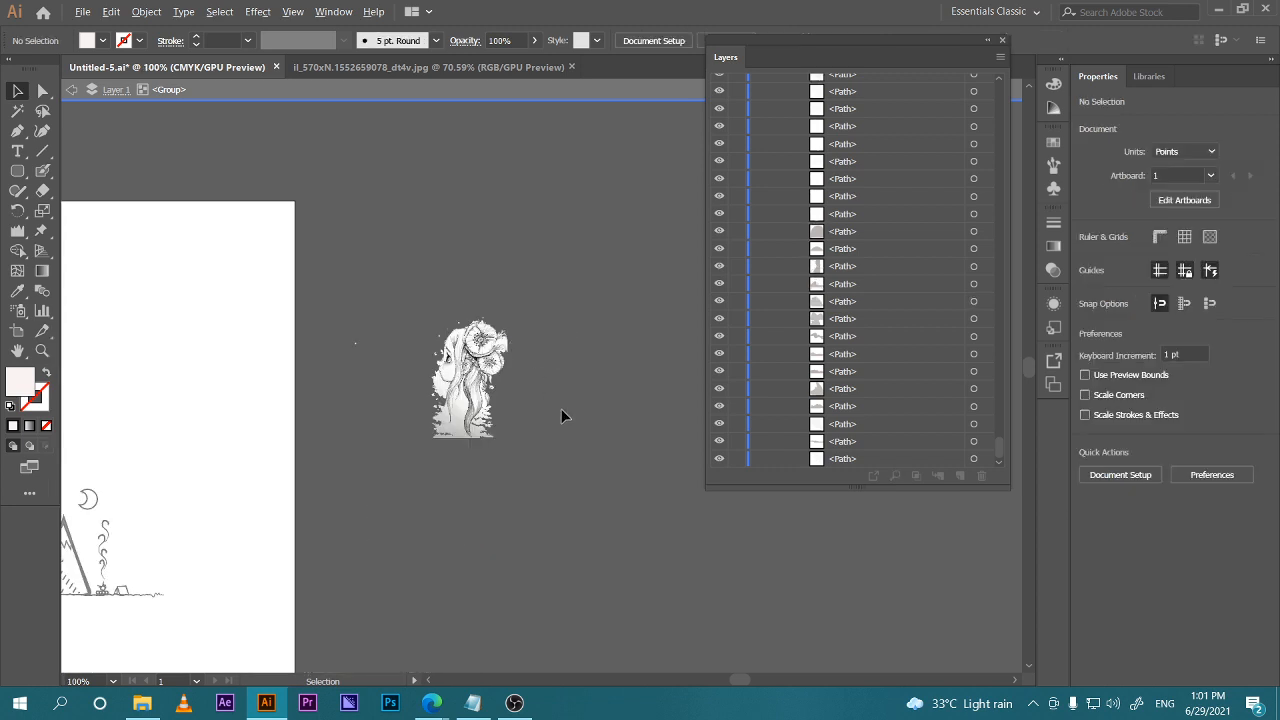
scroll(540, 415, "up", 2)
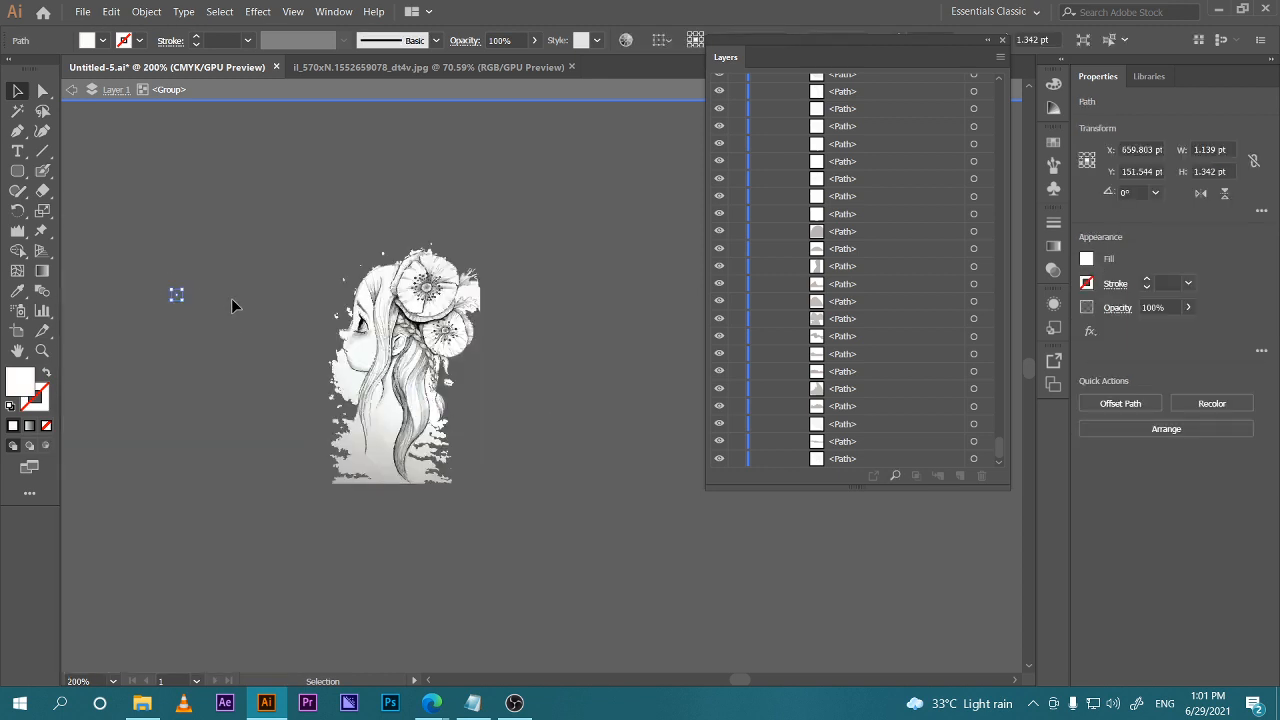
key("Delete")
left_click_drag(520, 442, 432, 412)
key("Delete")
Recolour the white hair strand path beside the upper flower with a green fill and deselect it
scroll(512, 388, "up", 3)
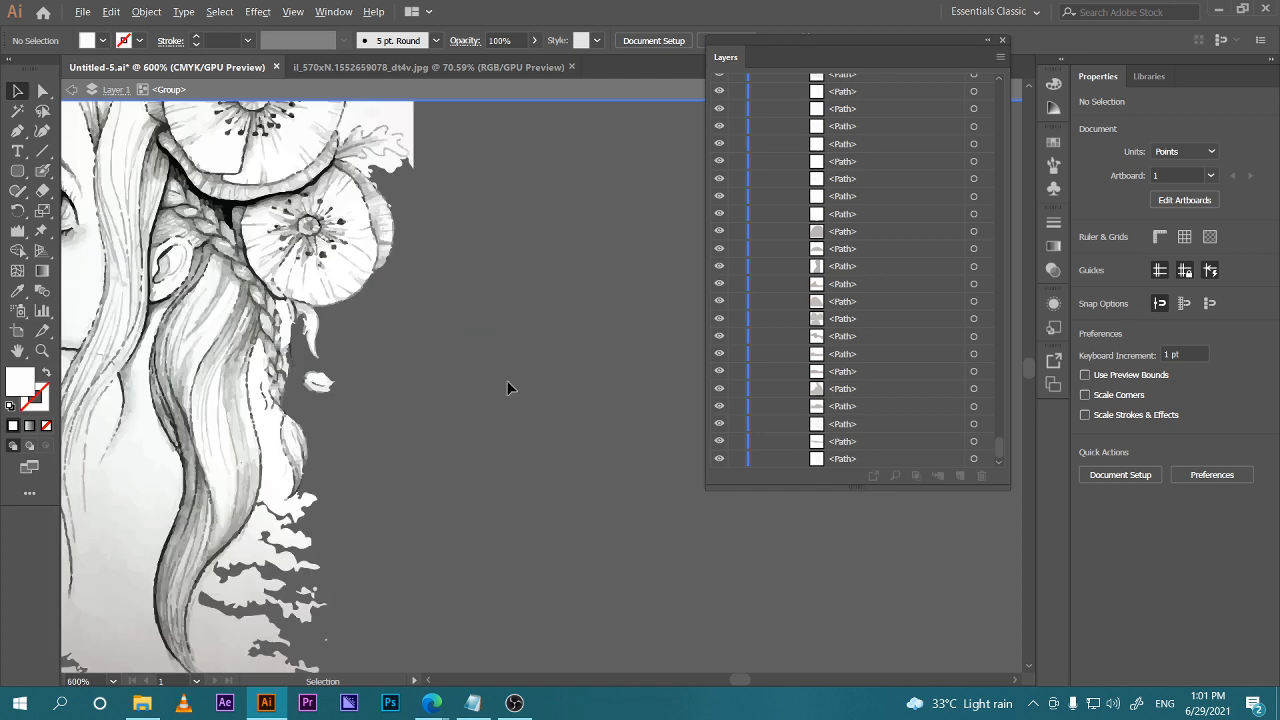
scroll(429, 457, "down", 2)
left_click_drag(429, 445, 491, 425)
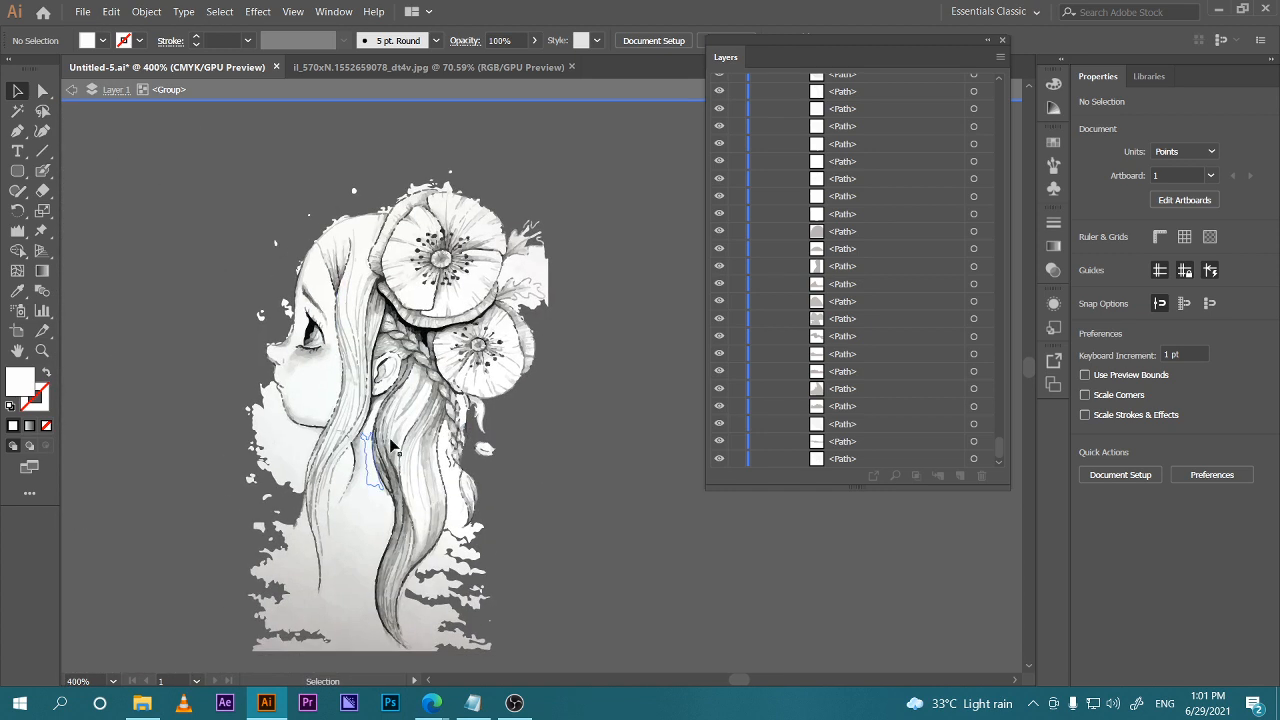
scroll(386, 387, "down", 2)
scroll(386, 387, "up", 2)
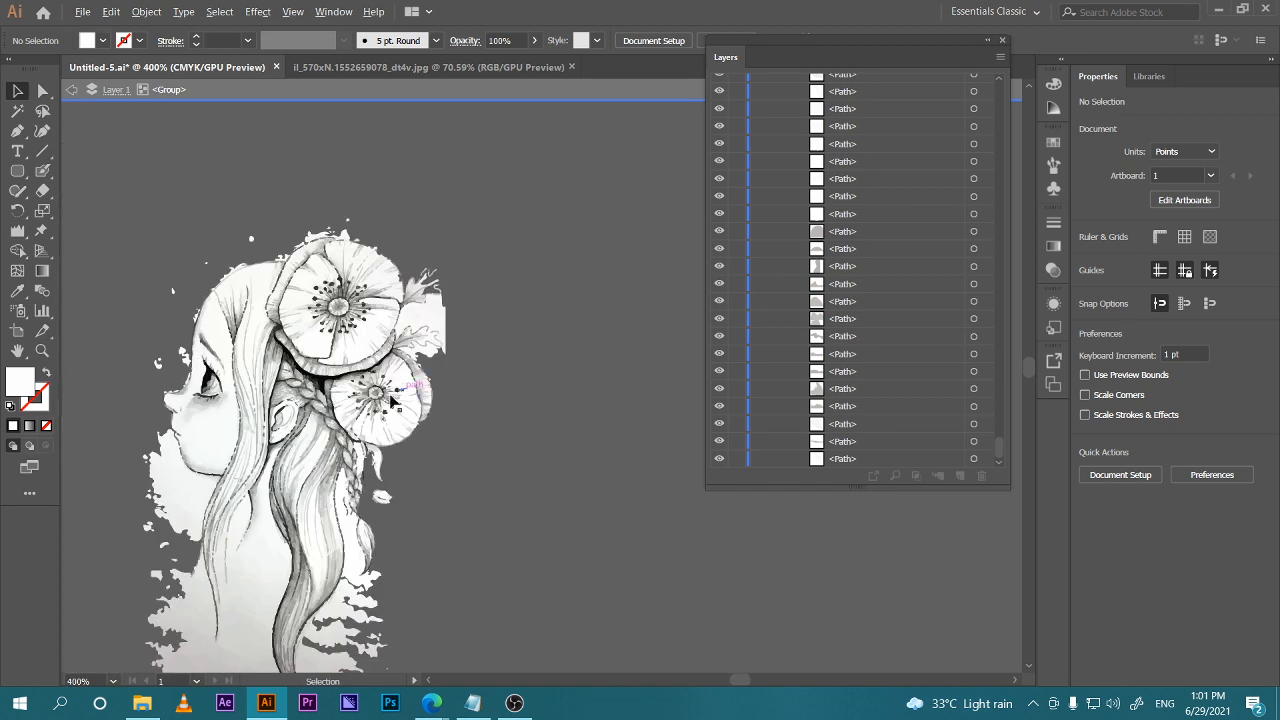
left_click(264, 346)
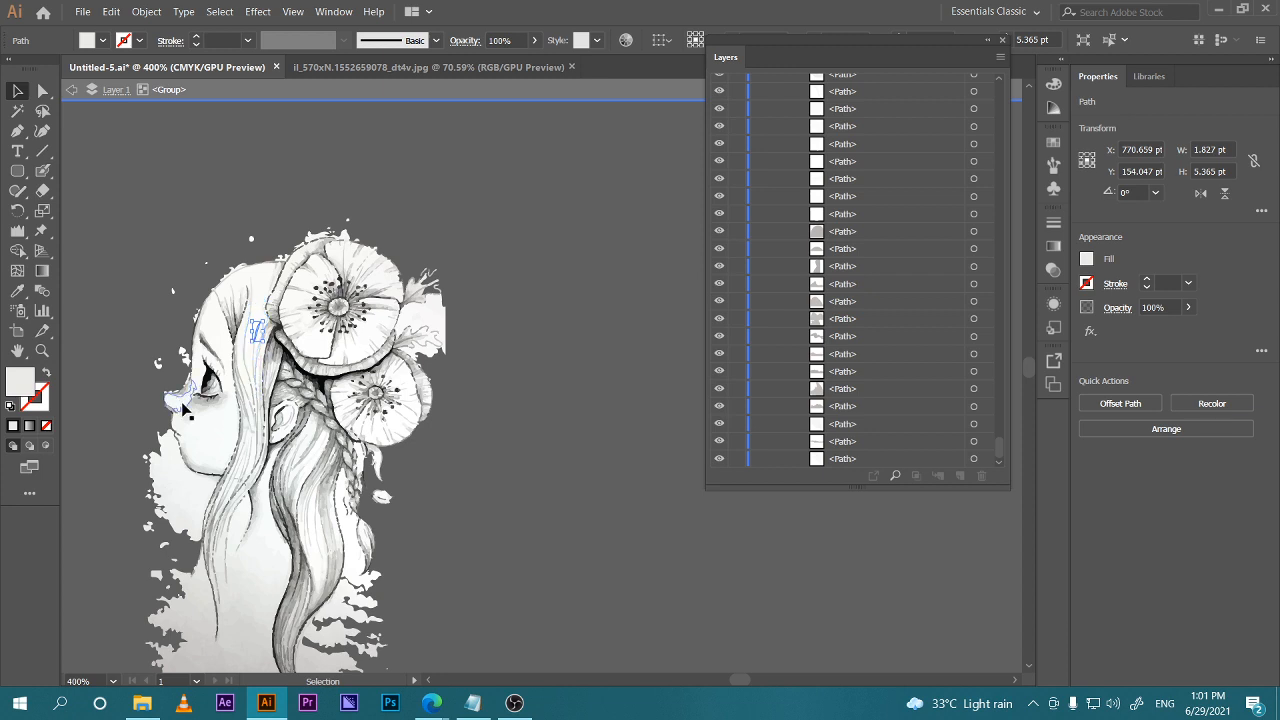
left_click(246, 362)
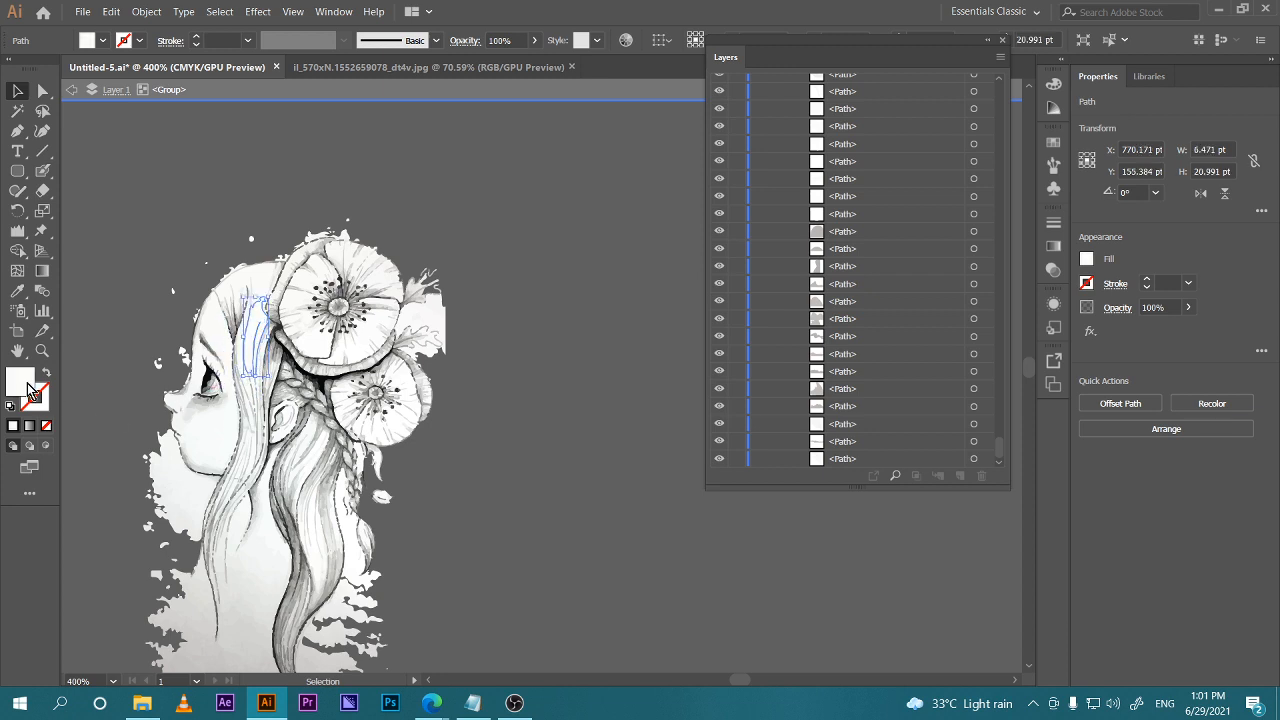
double_click(24, 386)
left_click(867, 265)
left_click(1110, 226)
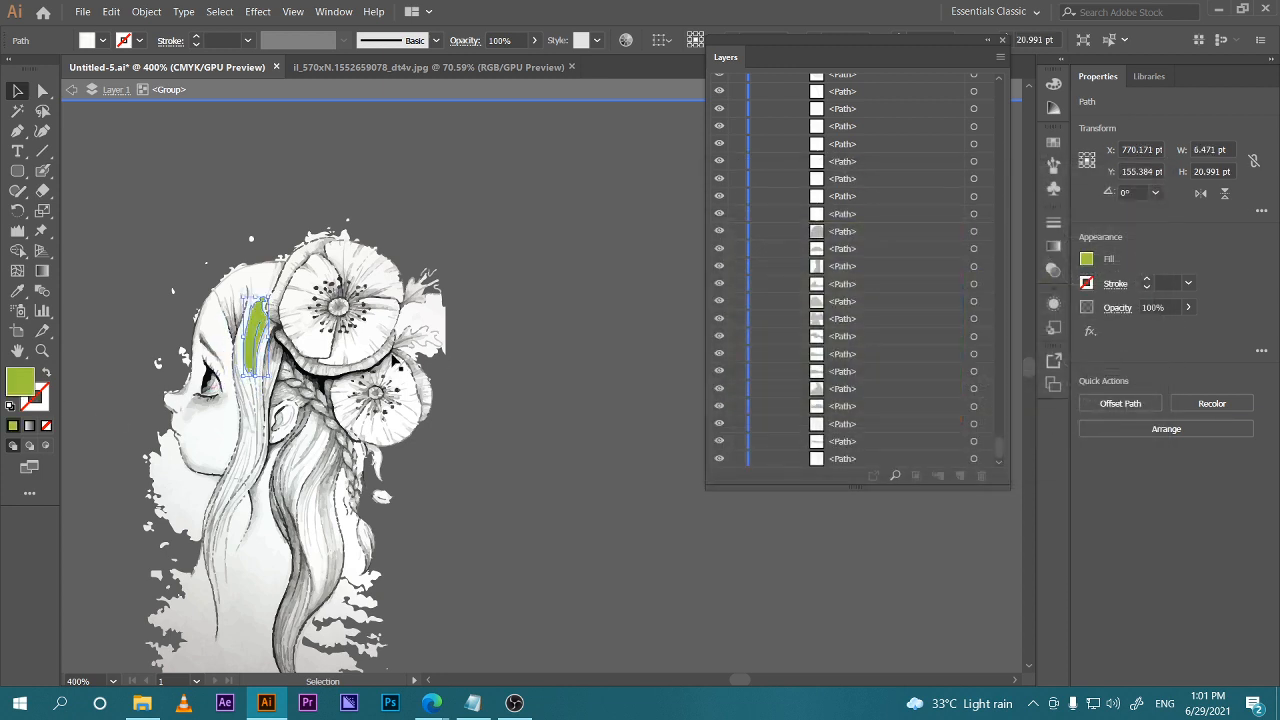
key("ctrl+shift+a")
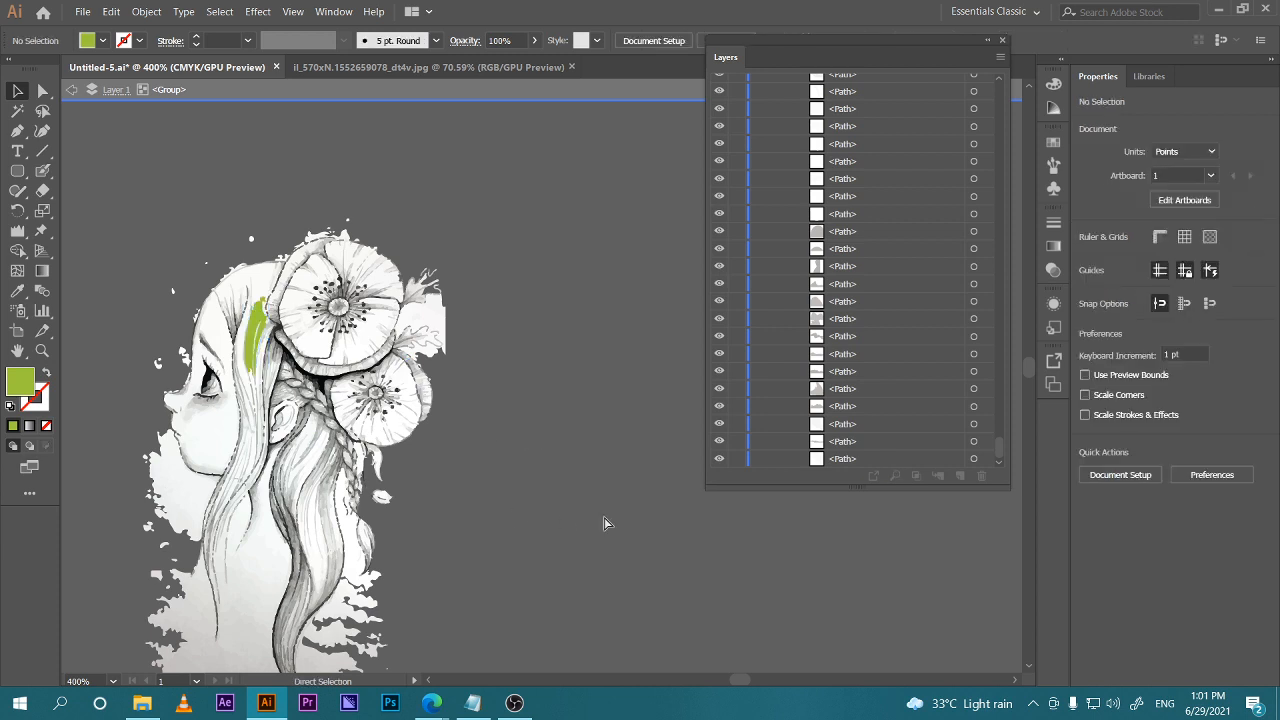
Undo the green fill and the stray path's deletion, leaving nothing selected
key("ctrl+z")
key("ctrl+shift+a")
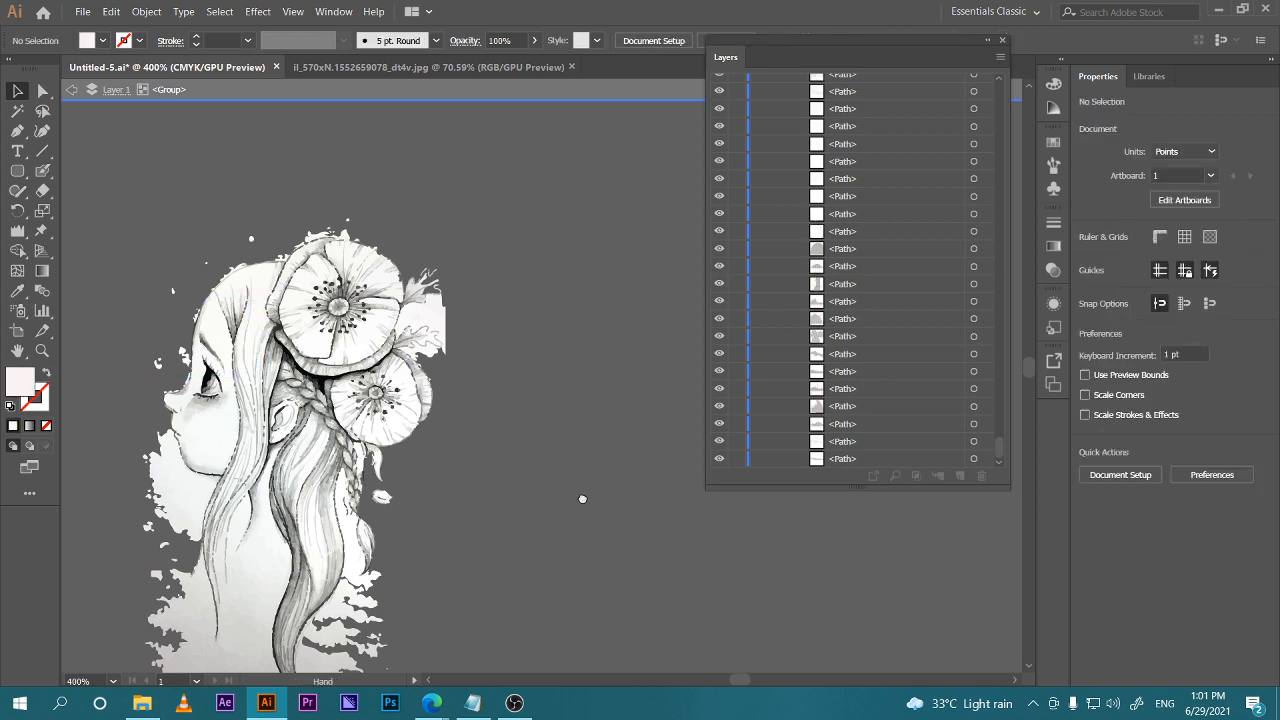
scroll(603, 500, "down", 5)
left_click_drag(603, 491, 561, 490)
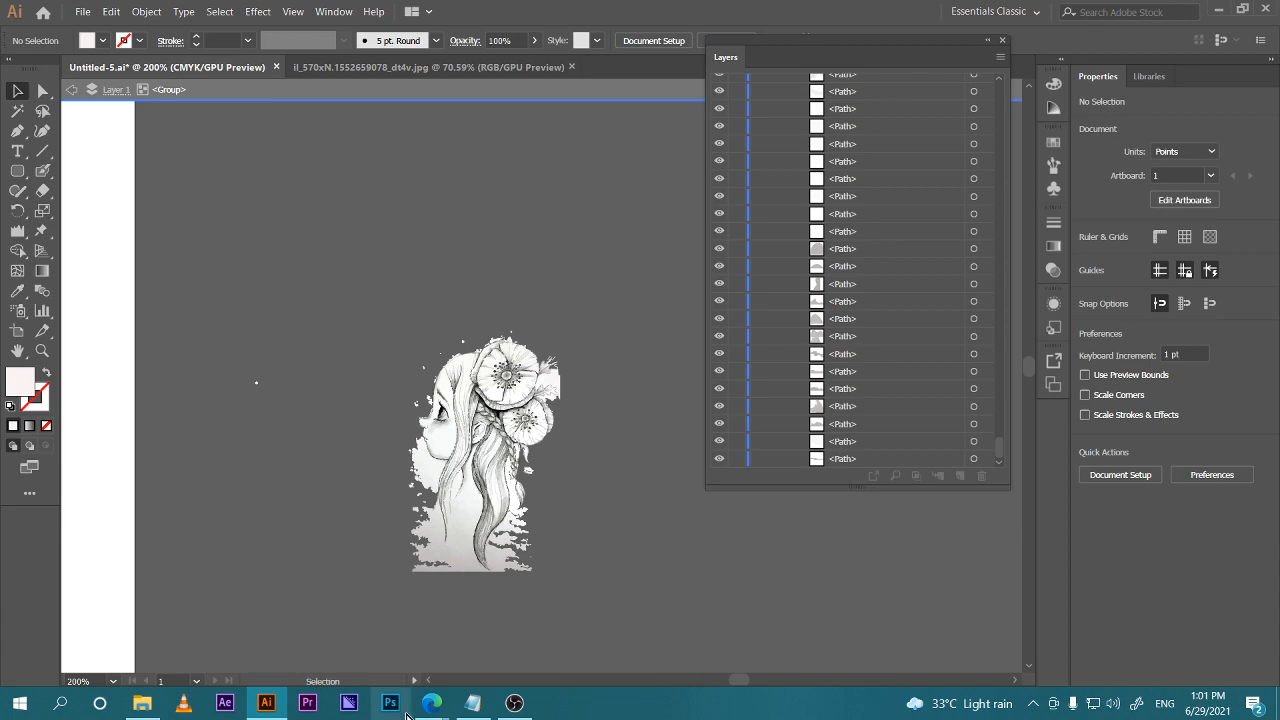
Check the Google Meet call window in the browser and return to the Illustrator document
mouse_move(432, 703)
left_click(335, 645)
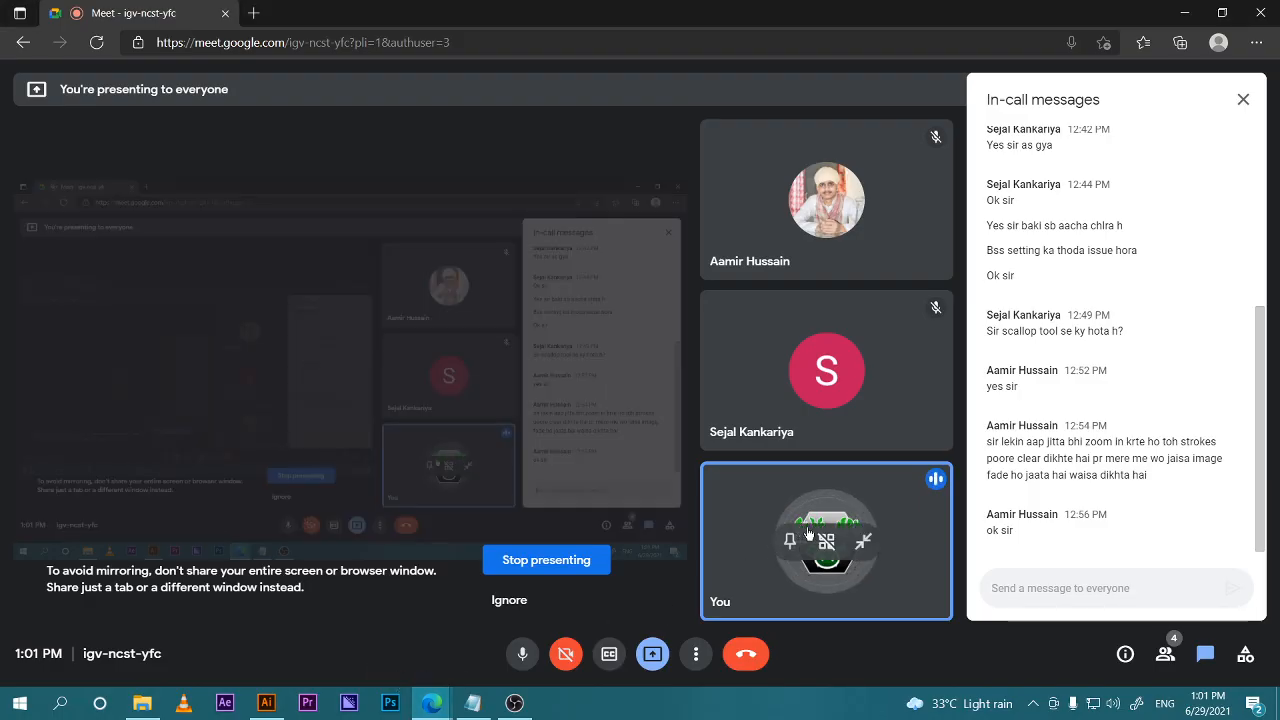
left_click(258, 714)
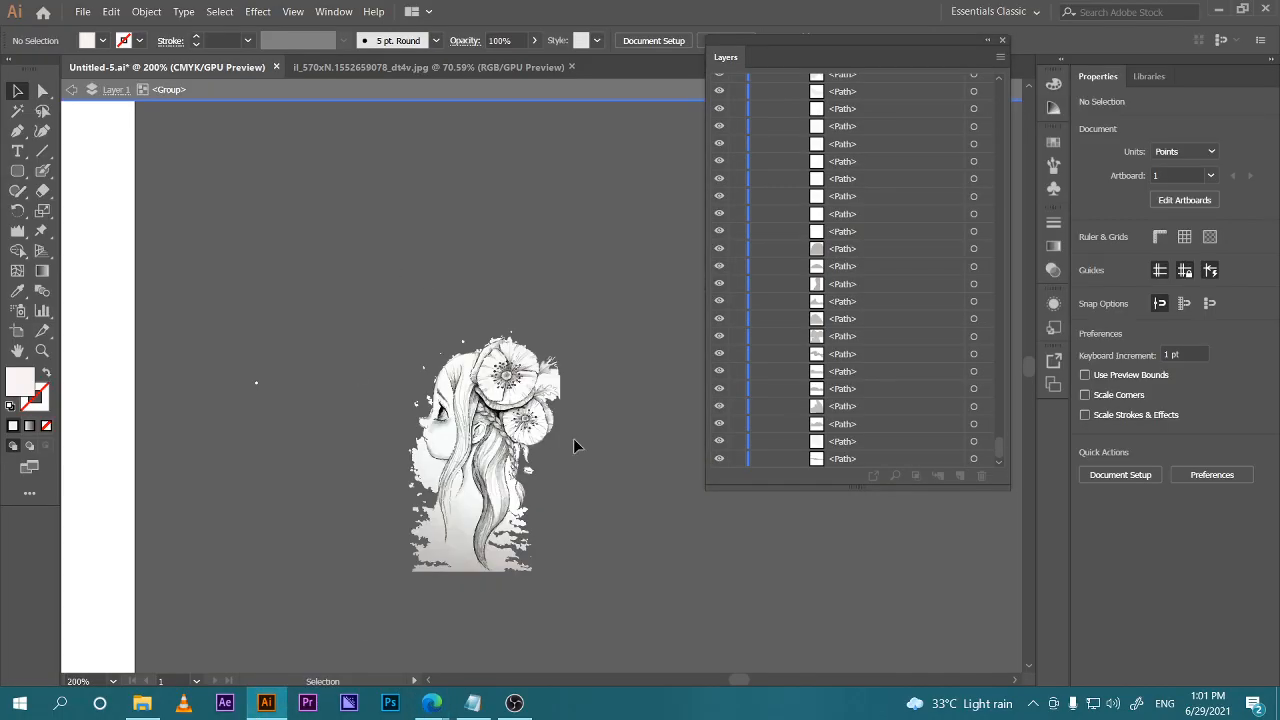
Delete the small stray path lying apart from the girl and exit the group's isolation mode
left_click_drag(283, 425, 283, 425)
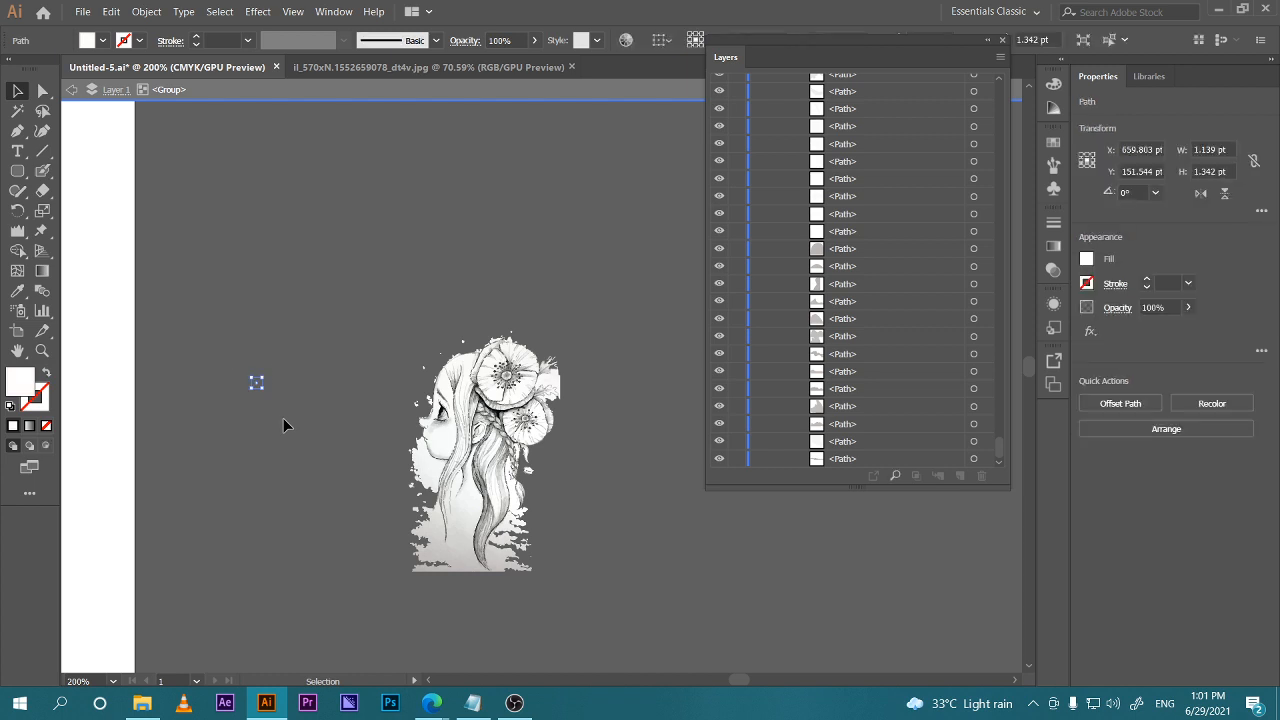
left_click(283, 421)
double_click(326, 408)
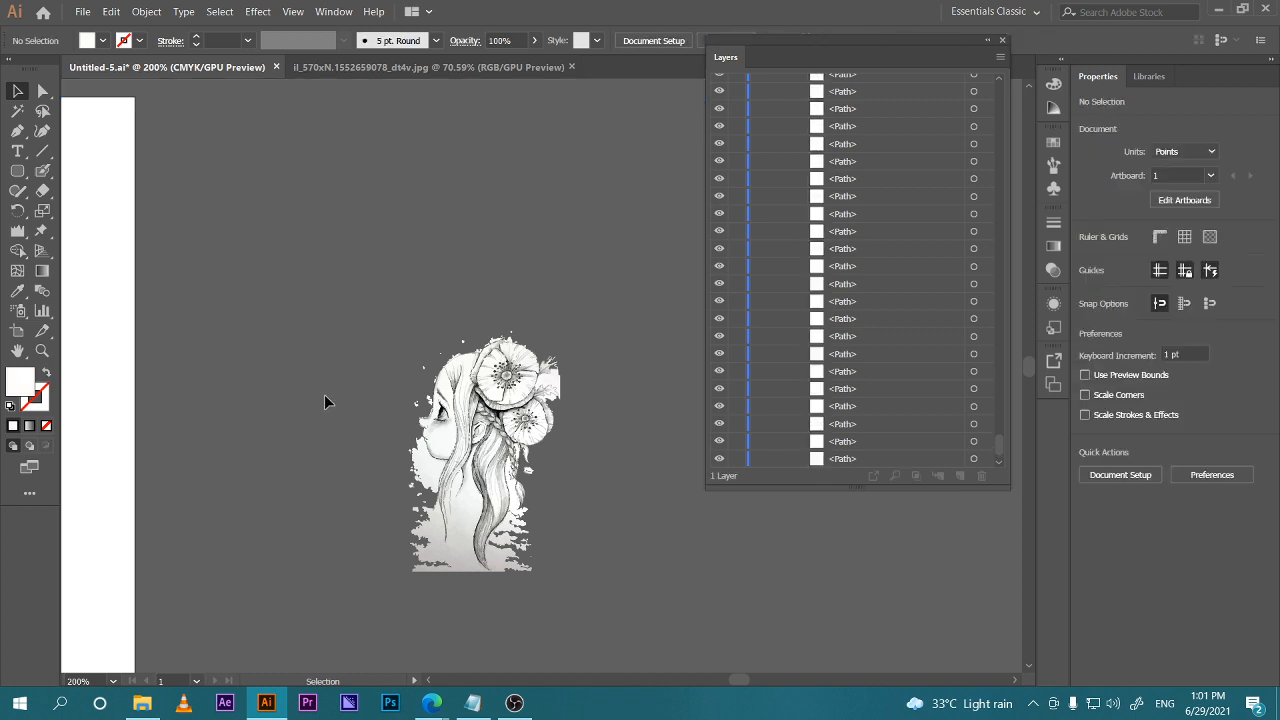
Convert the whole traced girl group into a Live Paint group
left_click(545, 514)
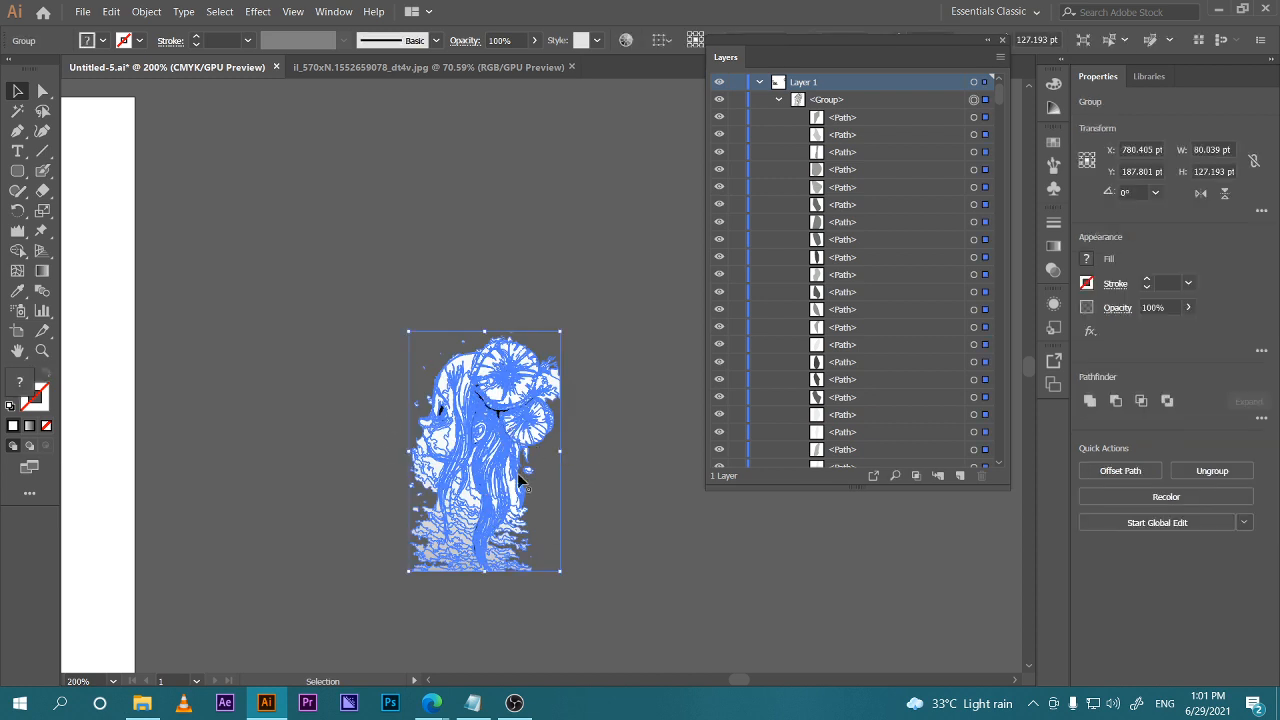
left_click(116, 11)
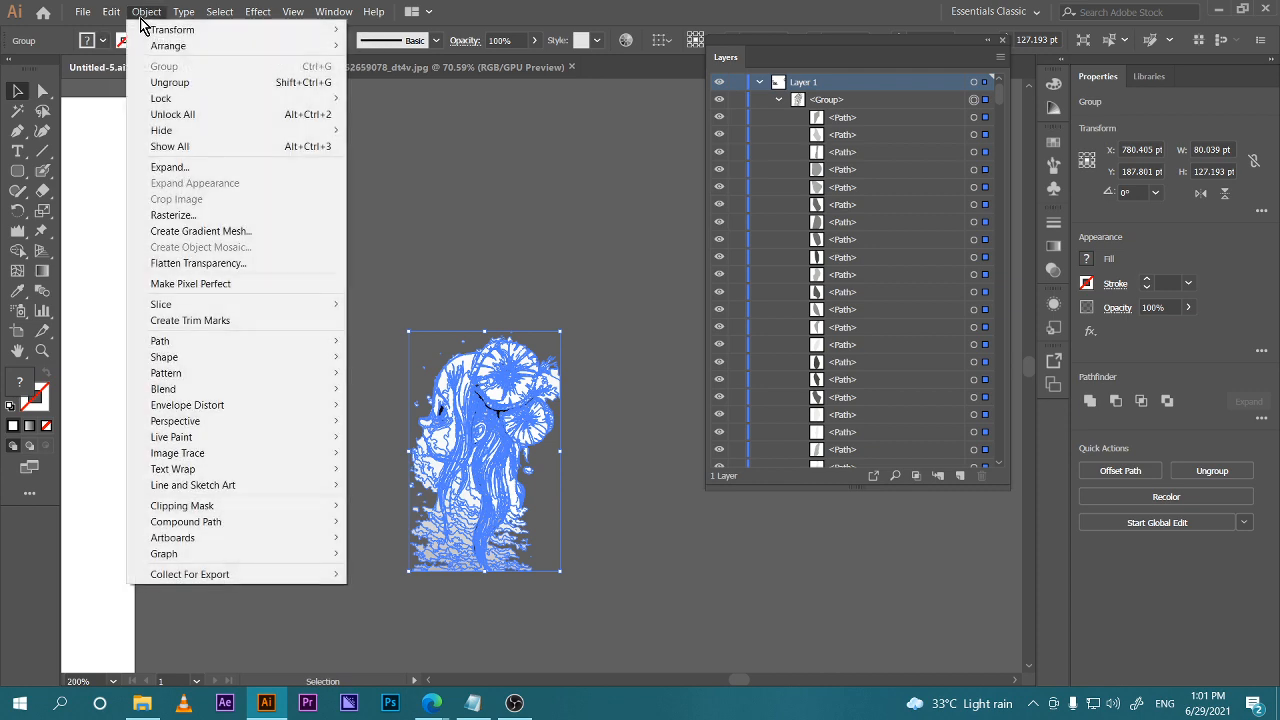
mouse_move(145, 18)
mouse_move(189, 442)
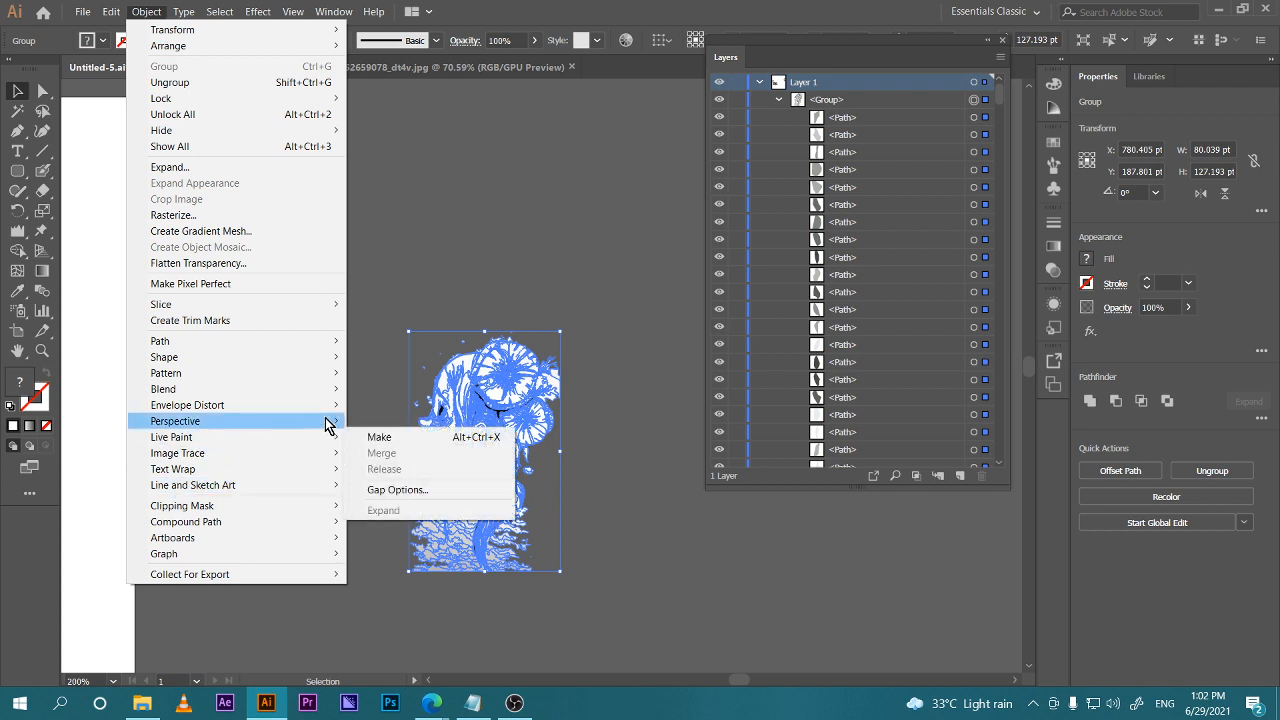
left_click(418, 445)
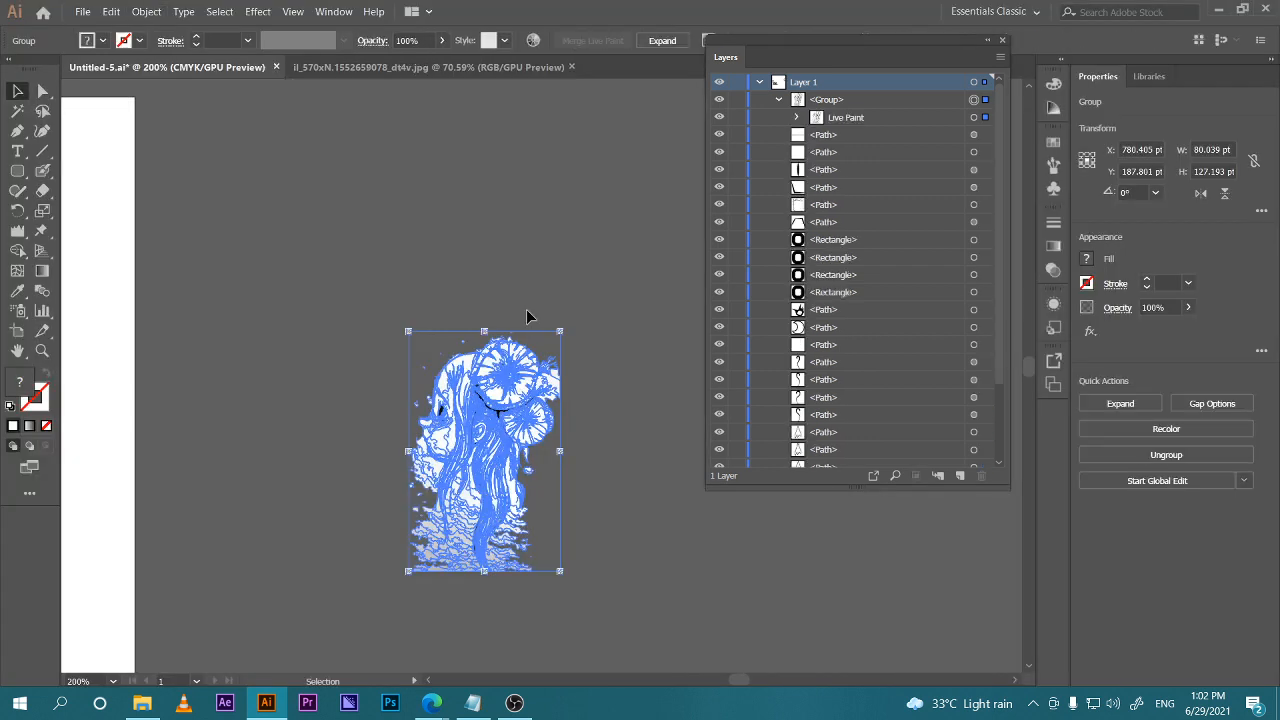
scroll(528, 425, "up", 2)
scroll(535, 543, "down", 2)
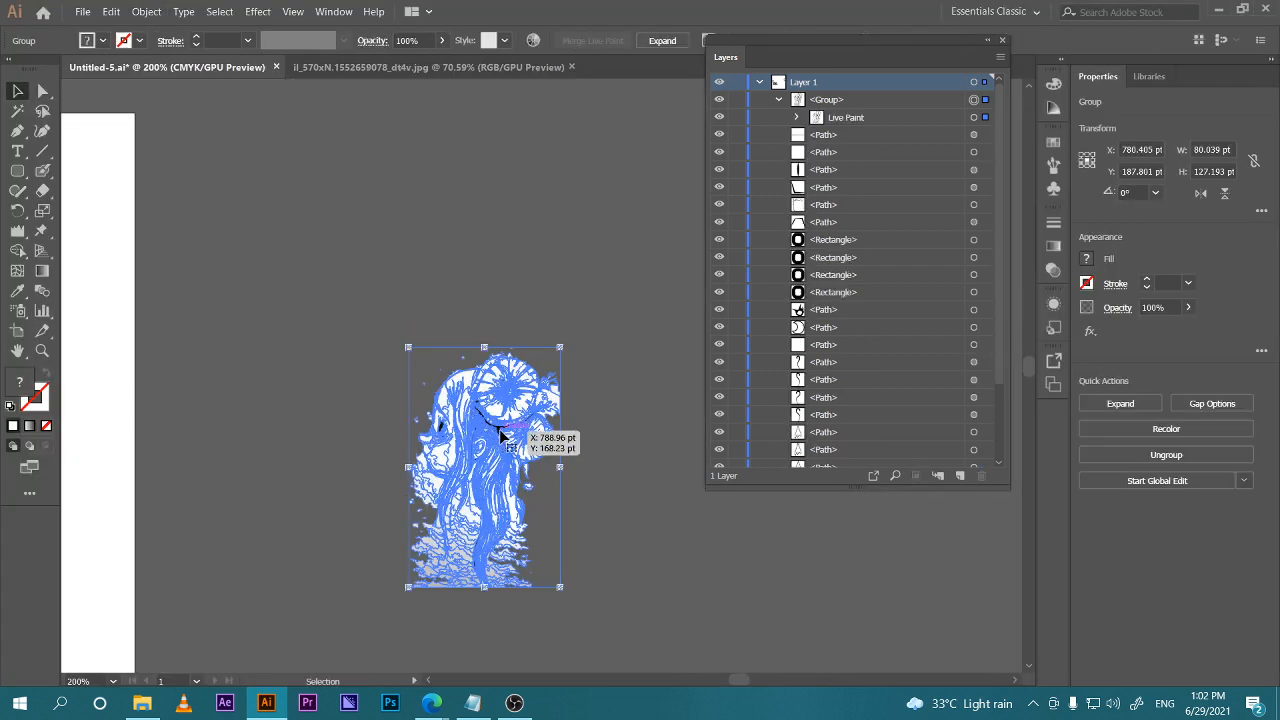
scroll(500, 438, "up", 4)
scroll(430, 436, "down", 3)
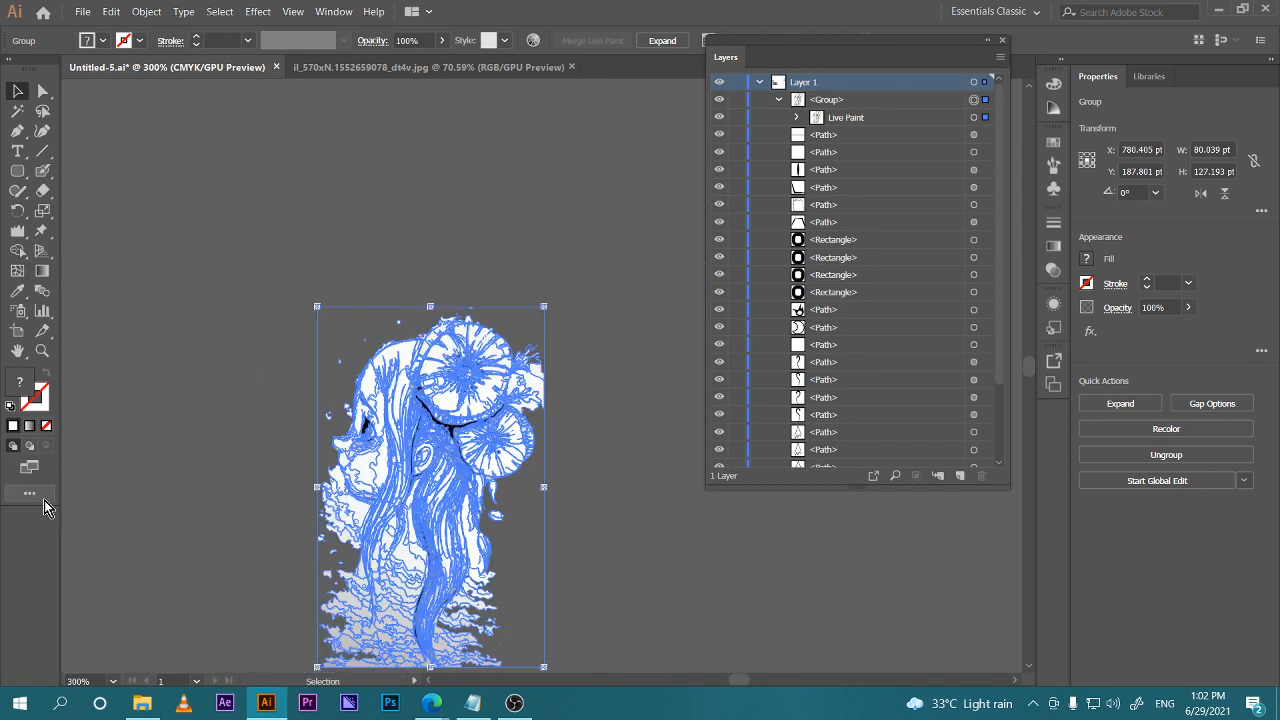
left_click(26, 298)
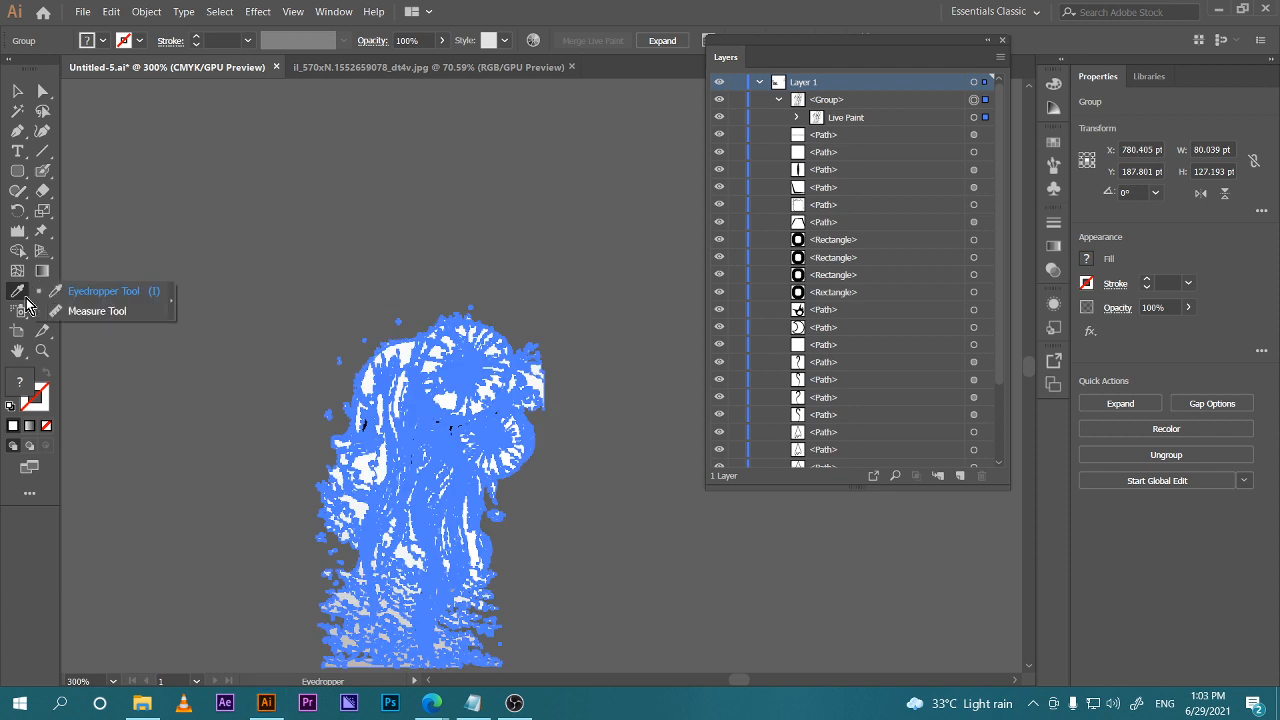
left_click(24, 319)
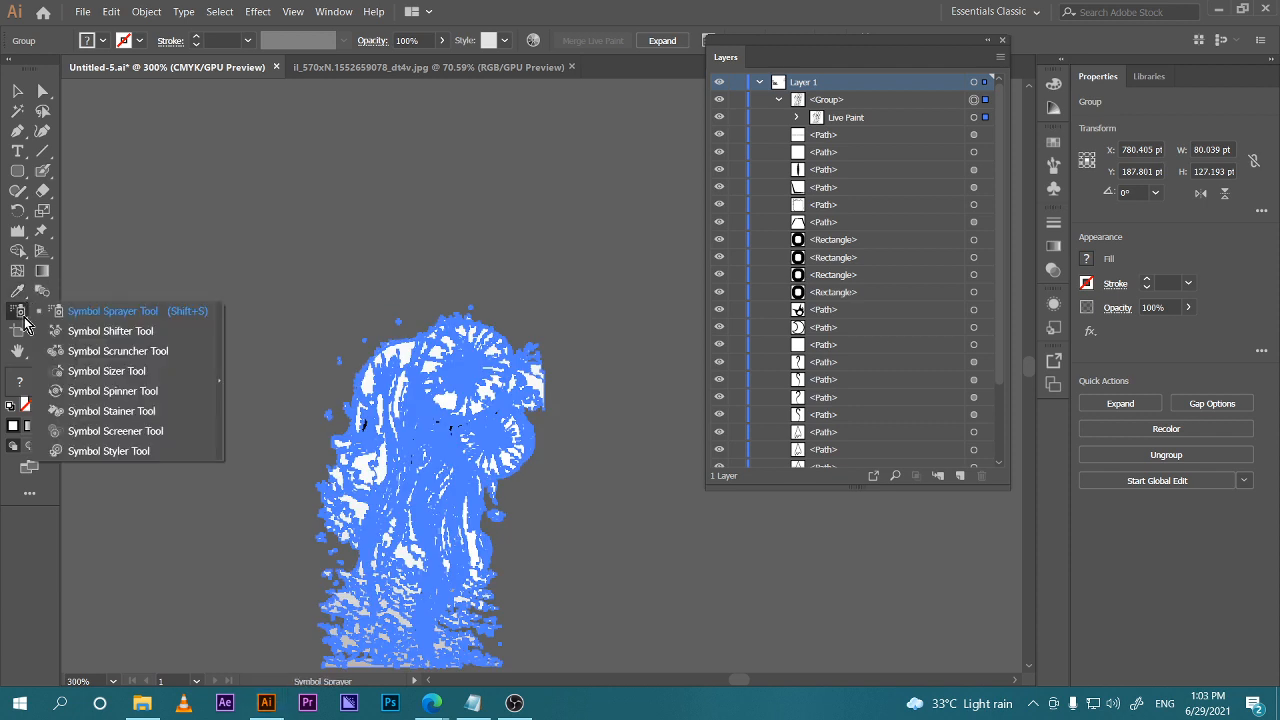
left_click(42, 290)
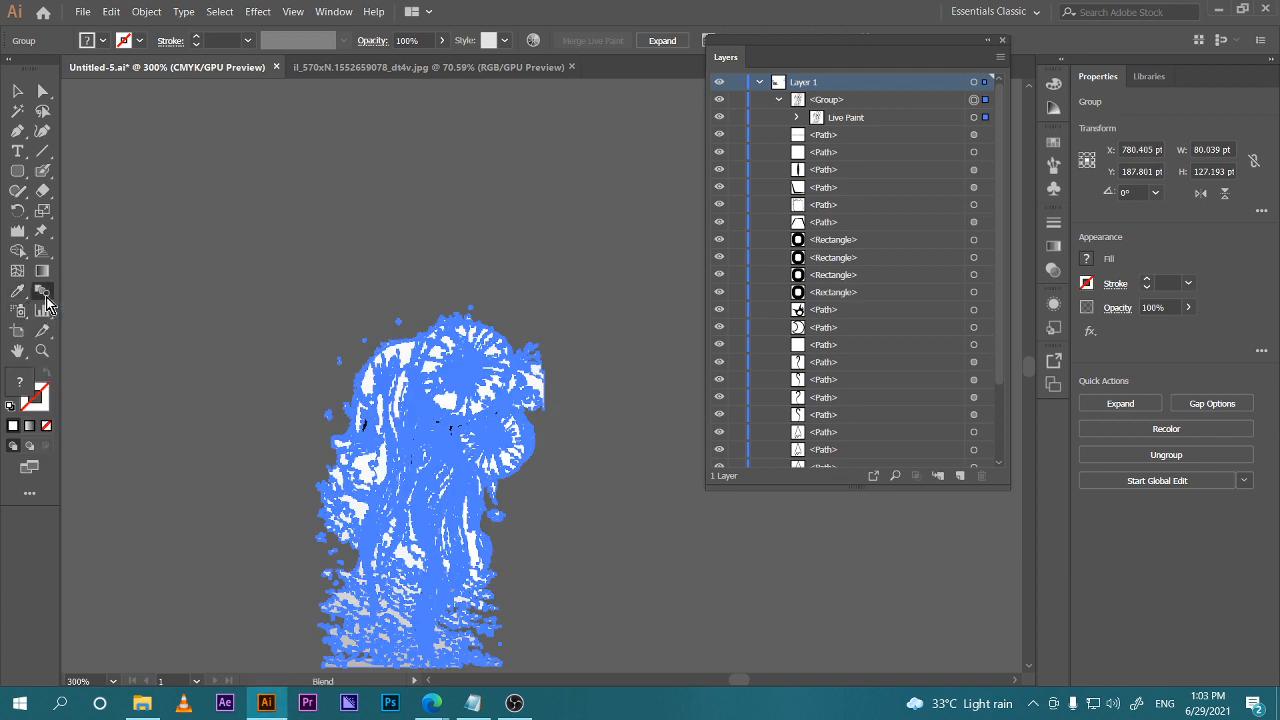
left_click(43, 313)
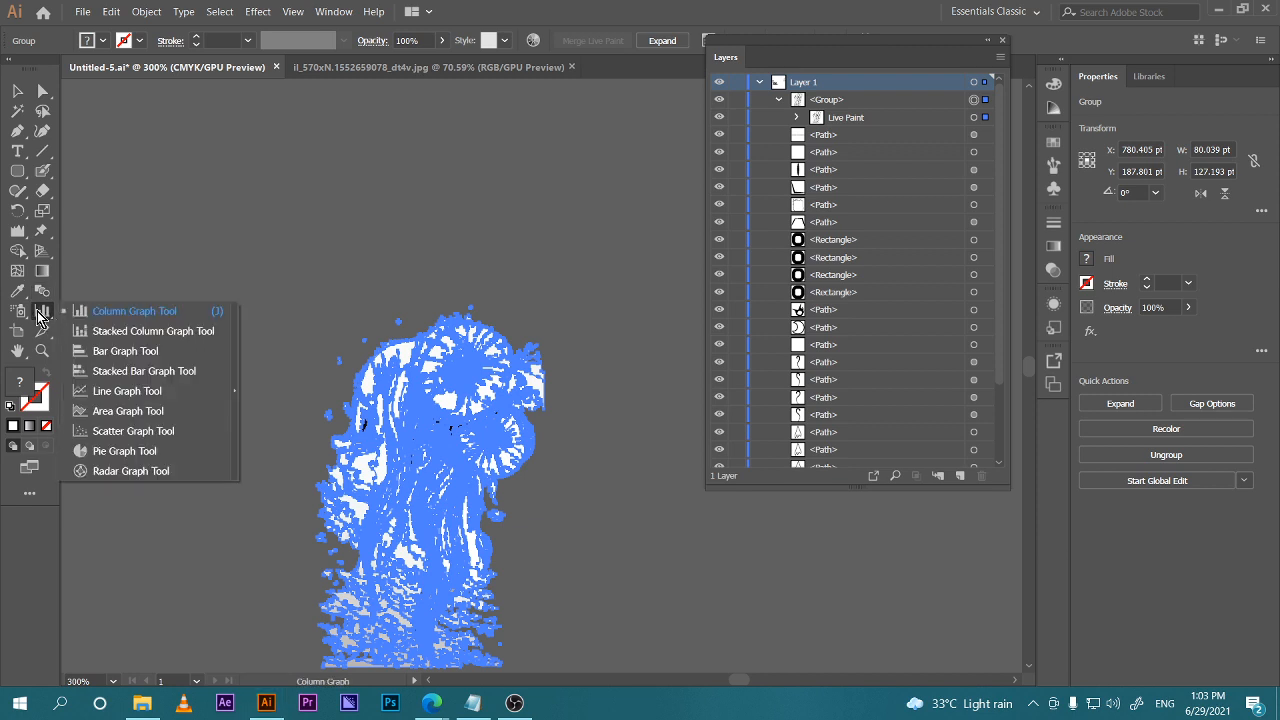
left_click(20, 253)
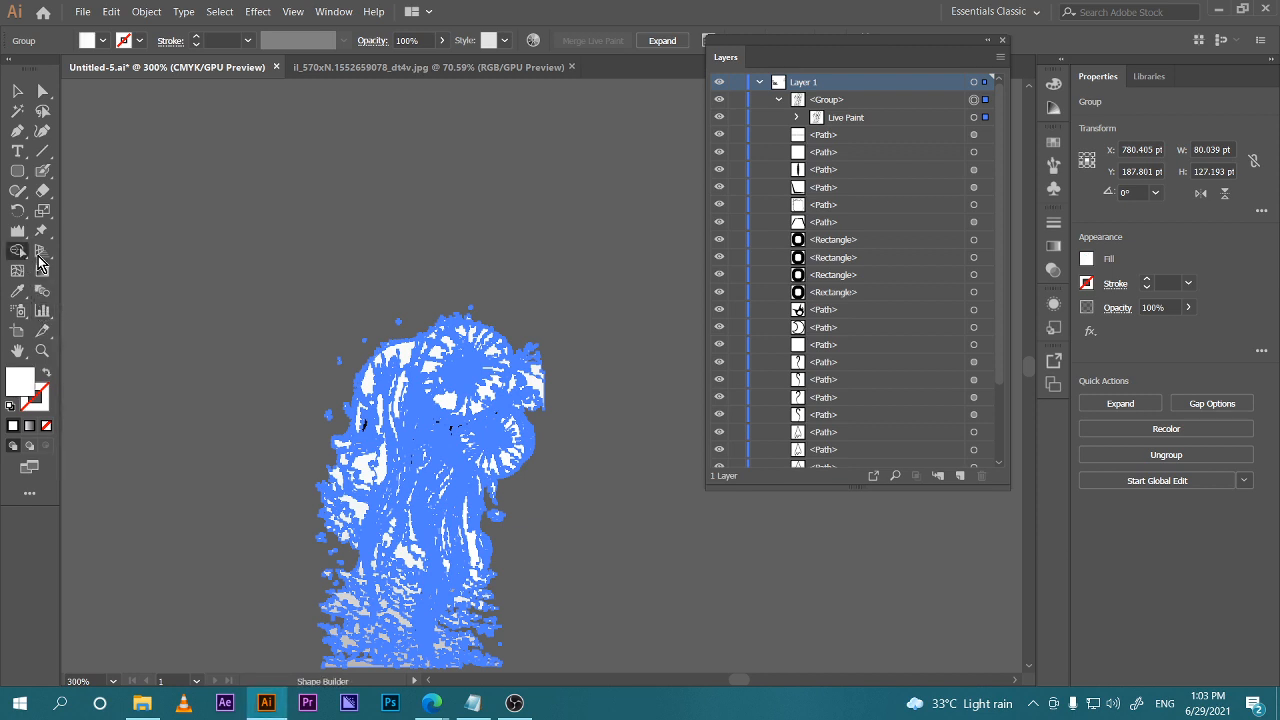
left_click(41, 251)
left_click(41, 249)
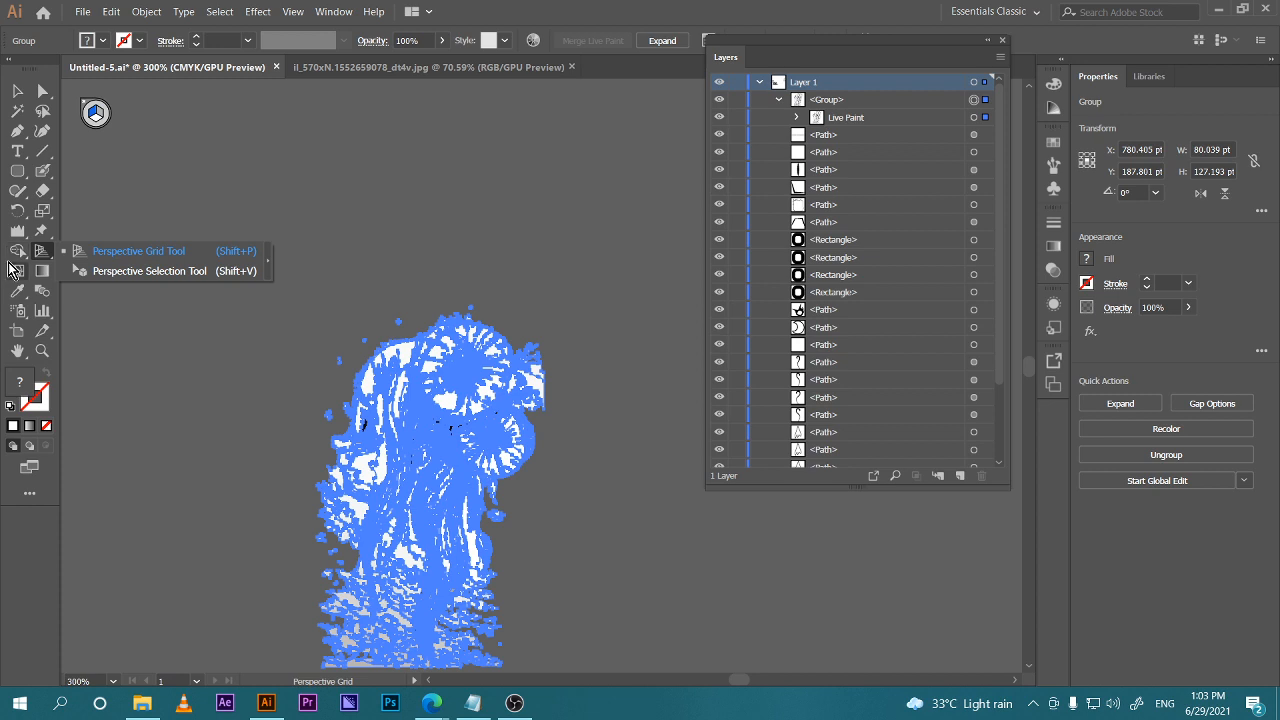
Activate the Live Paint Bucket for the girl's Live Paint group
left_click(20, 258)
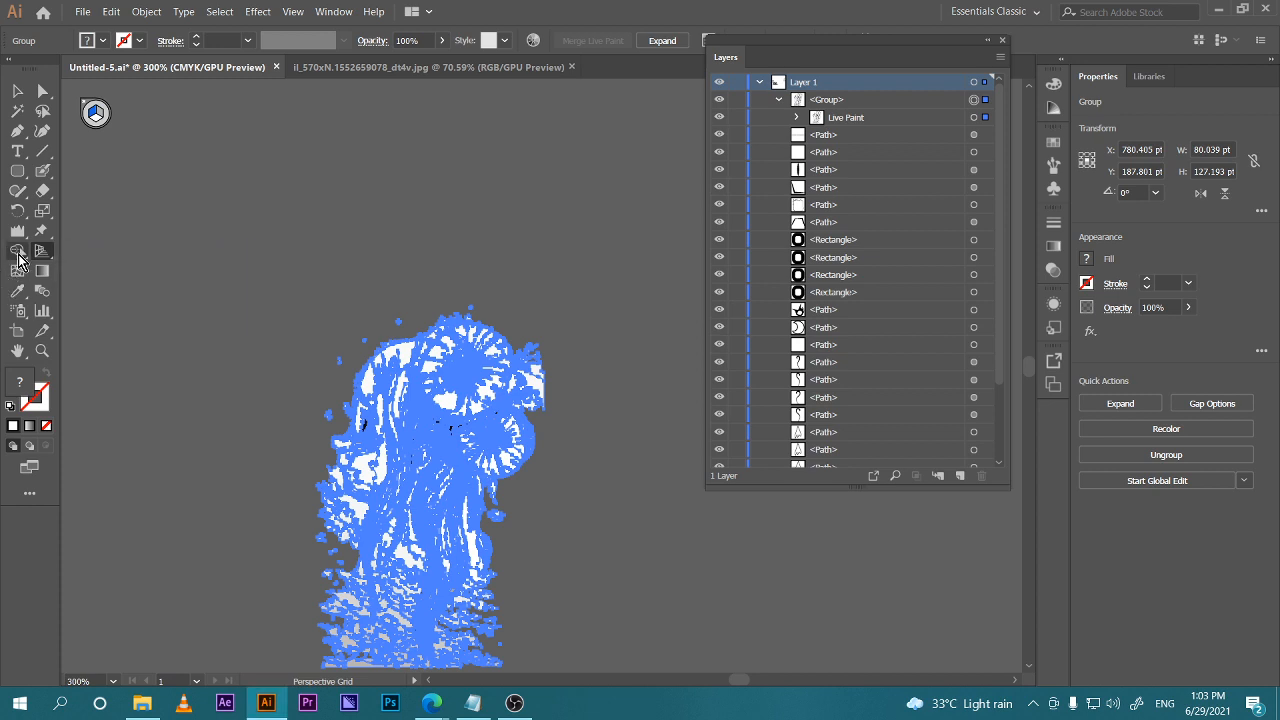
left_click(18, 258)
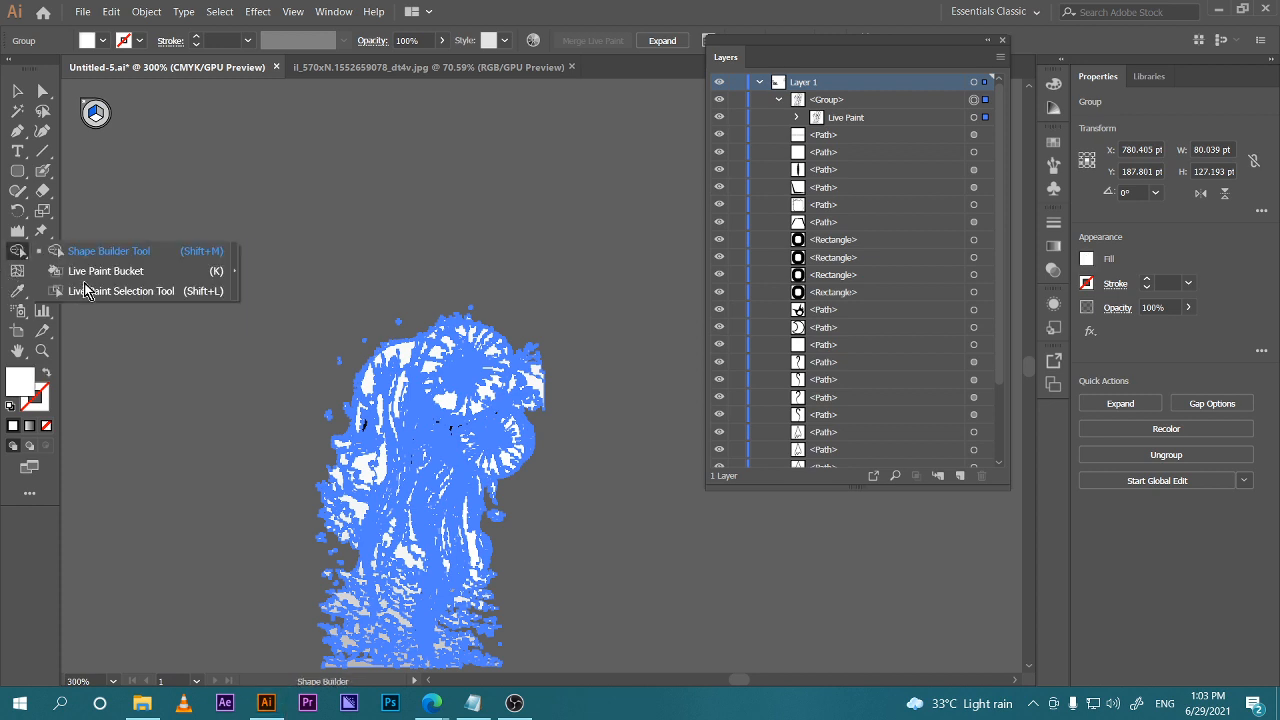
left_click(95, 271)
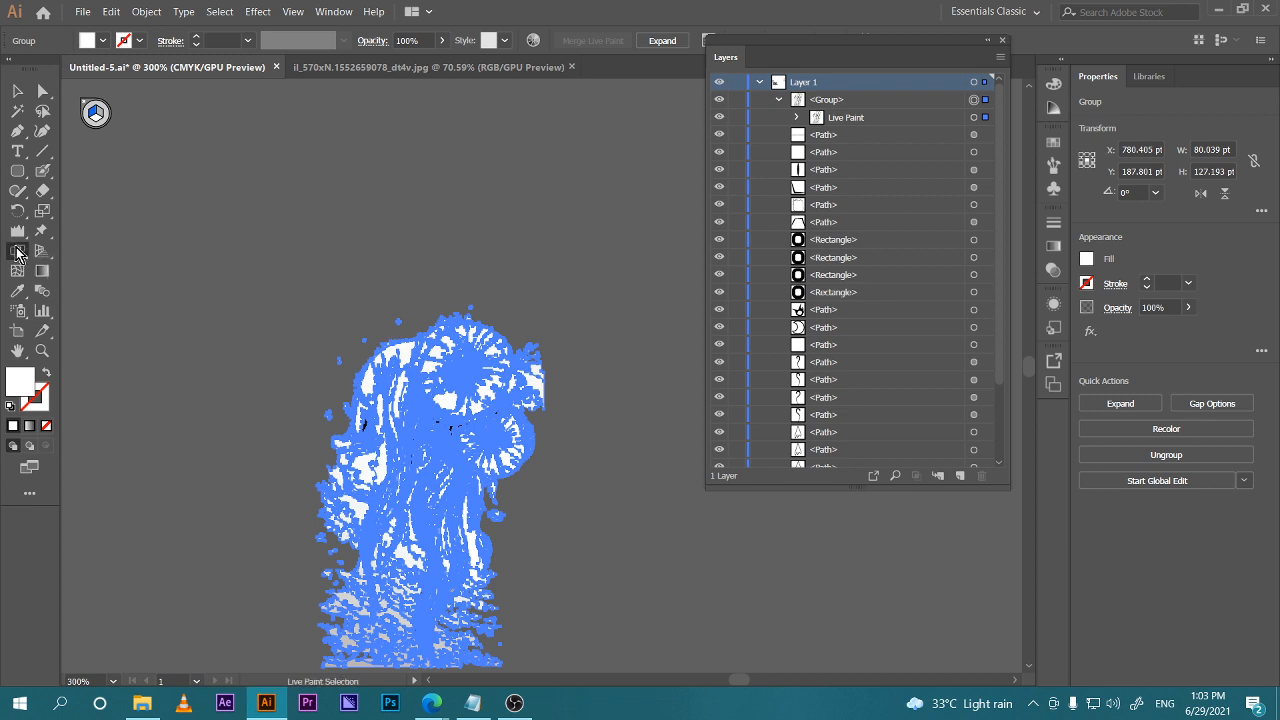
left_click_drag(18, 251, 82, 281)
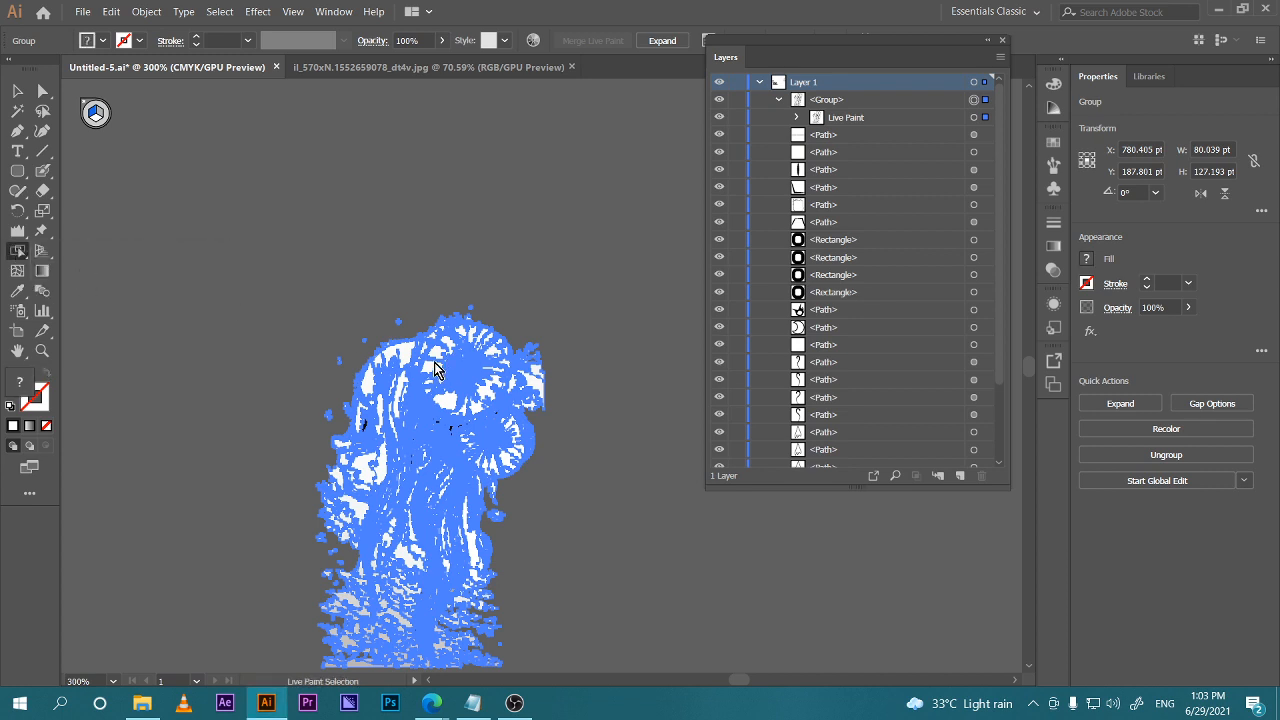
key("k")
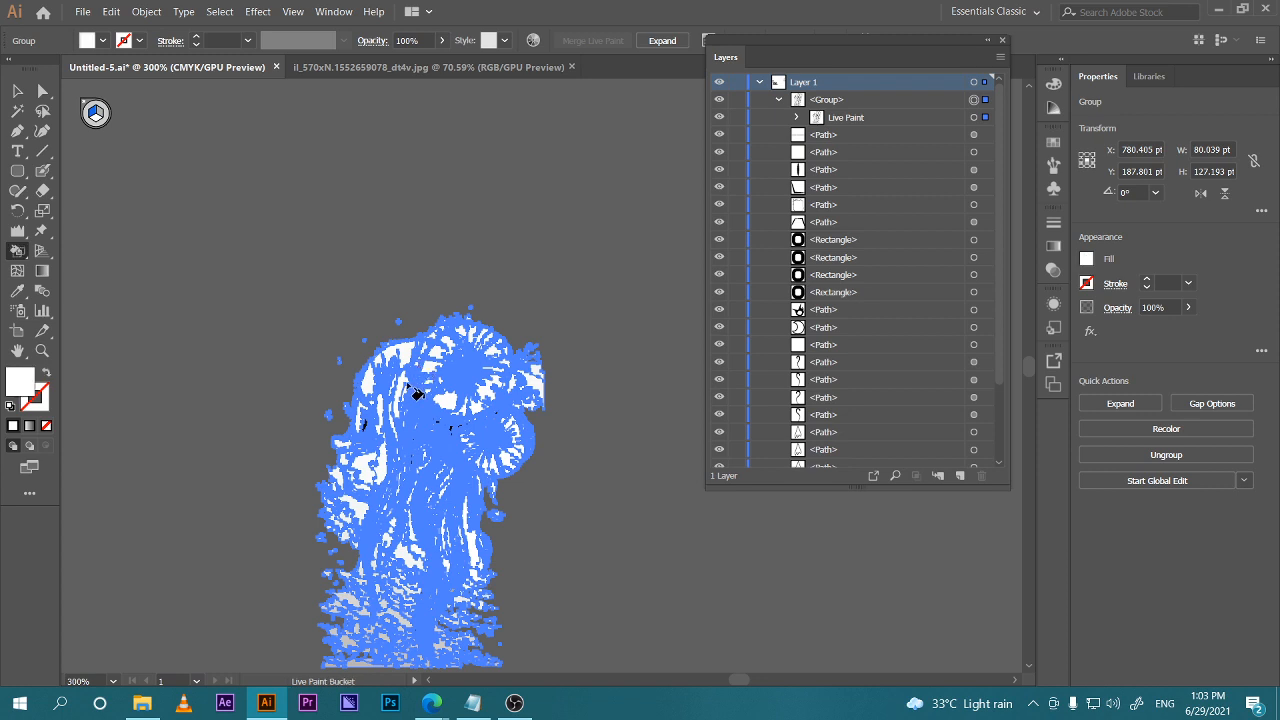
Set the Live Paint Bucket's fill colour to a strong orange
scroll(415, 390, "up", 1)
scroll(410, 405, "down", 5)
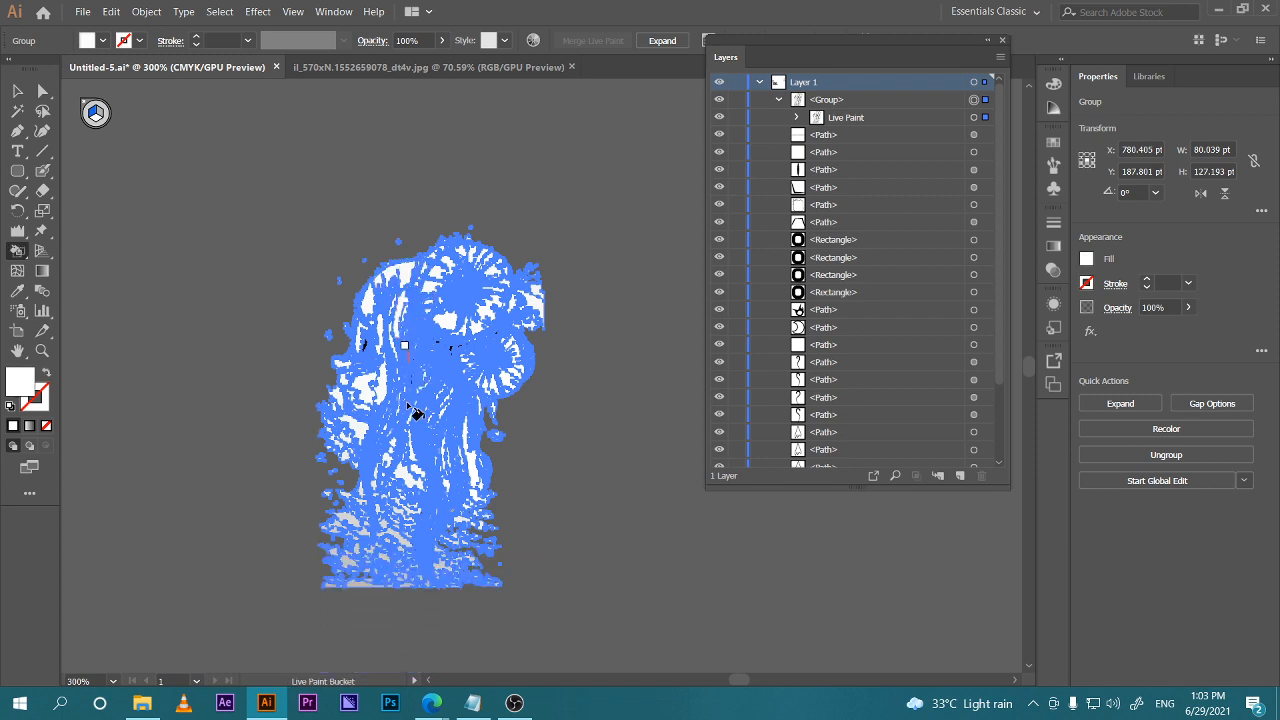
scroll(486, 290, "up", 4)
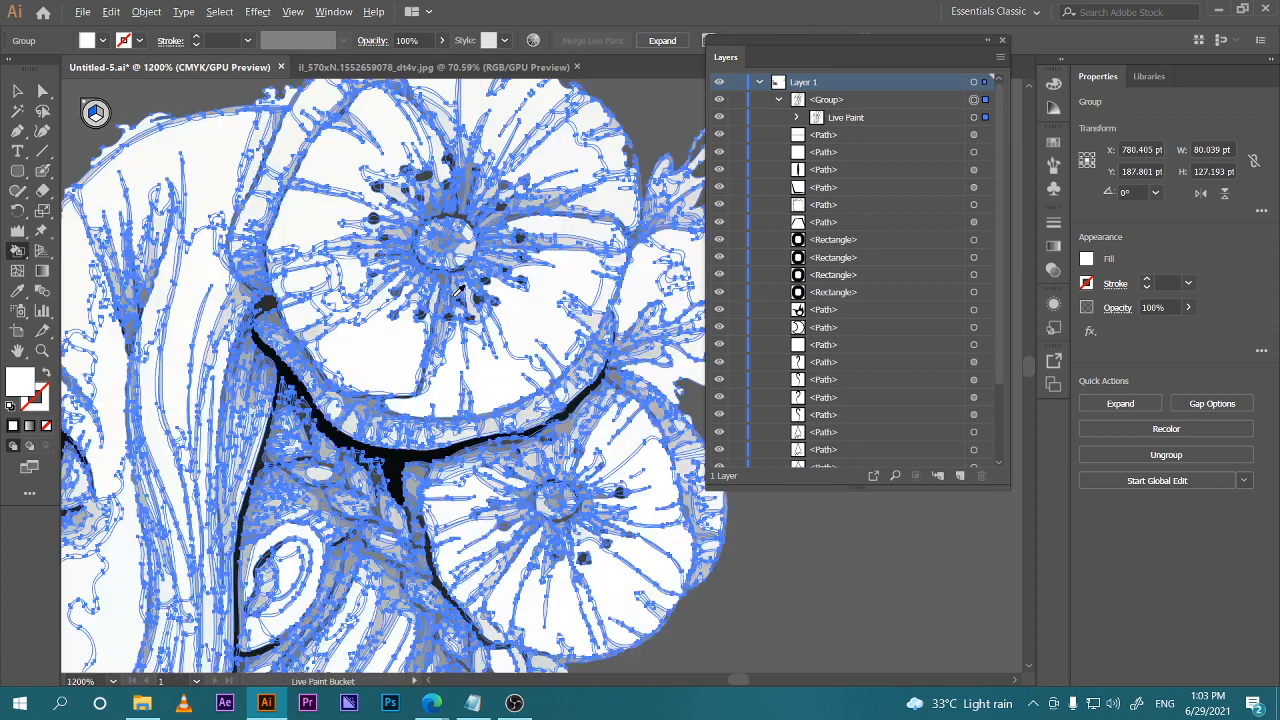
double_click(20, 383)
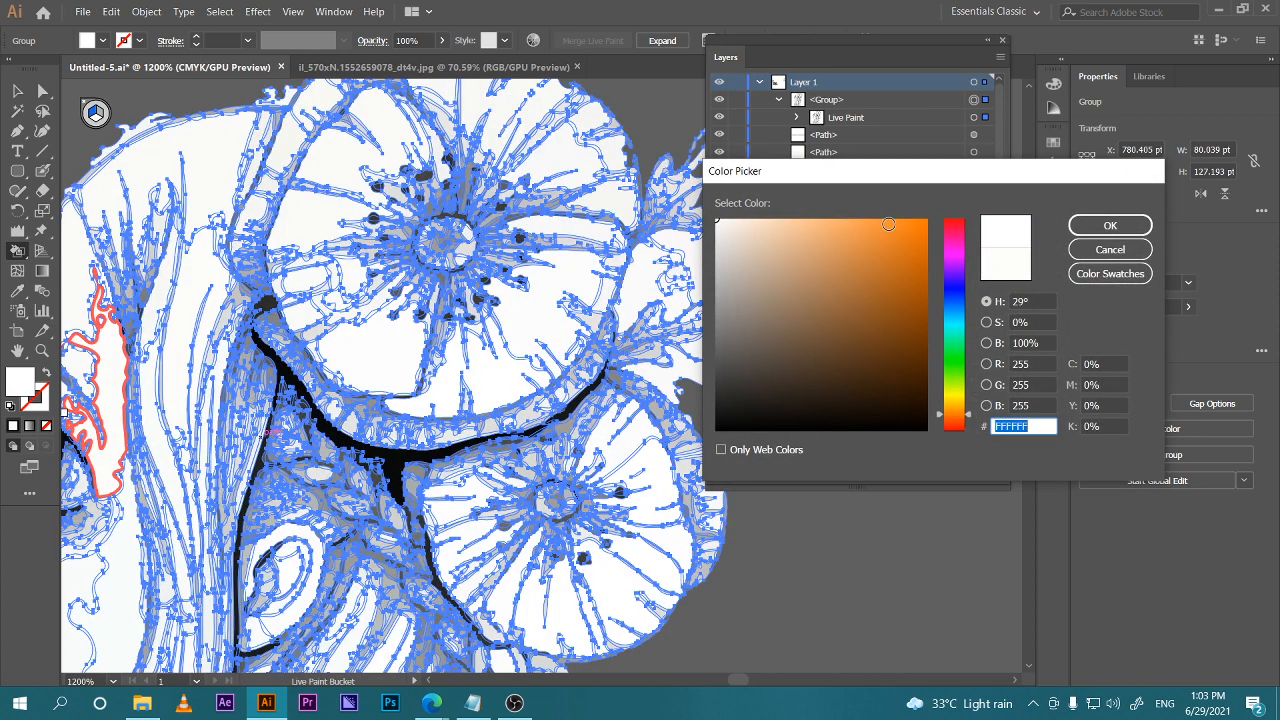
left_click(1108, 250)
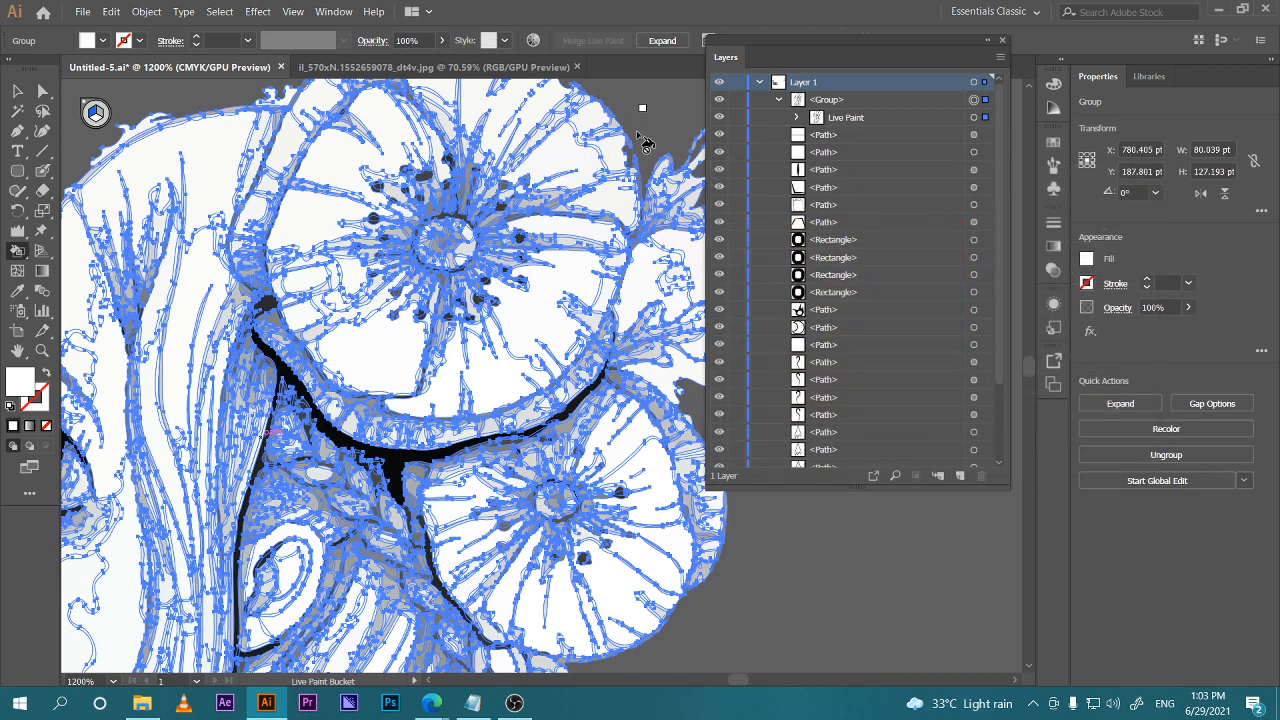
double_click(20, 383)
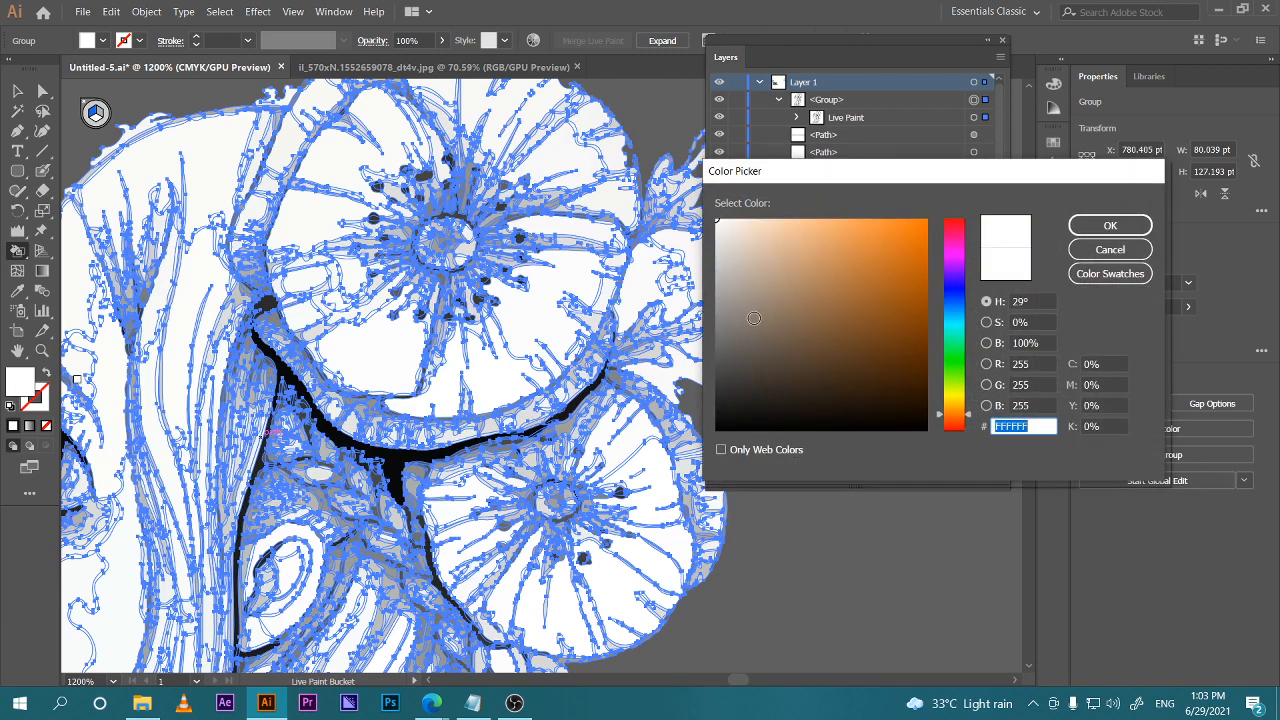
left_click(909, 248)
left_click(1100, 225)
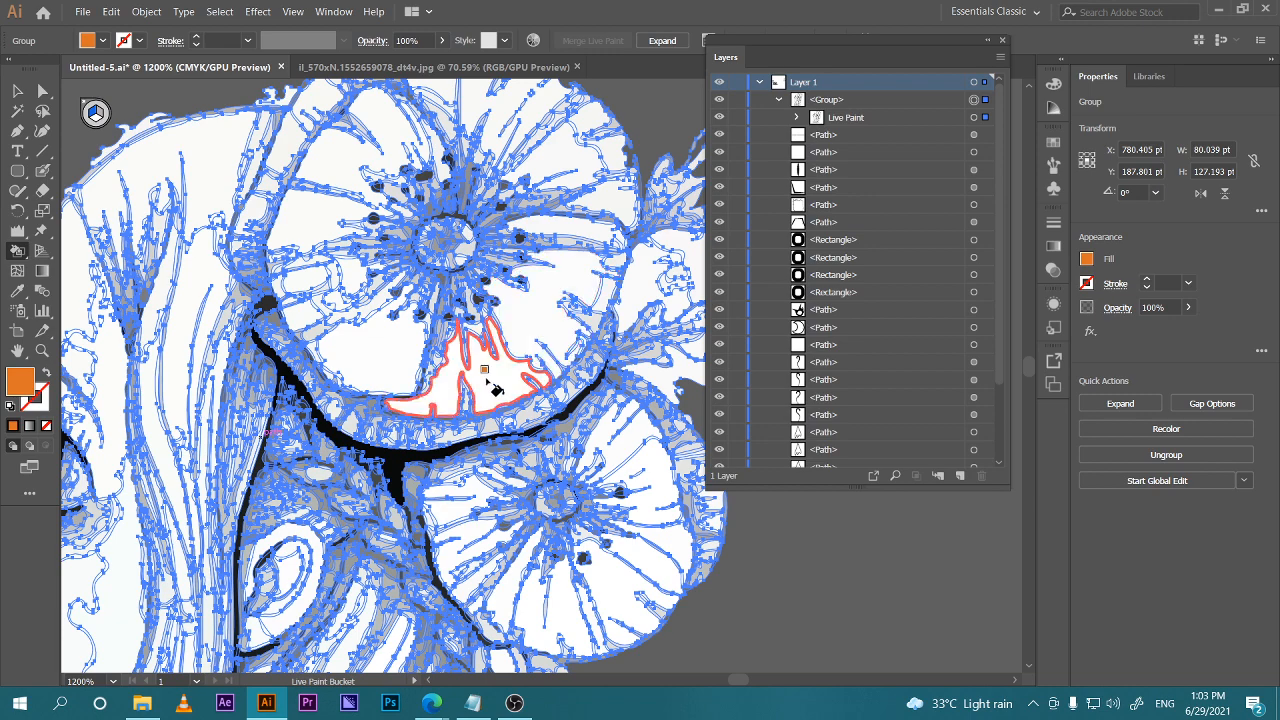
Paint several areas of the hair strand between the girl's face and the flowers orange, and deselect the artwork
scroll(208, 494, "down", 3)
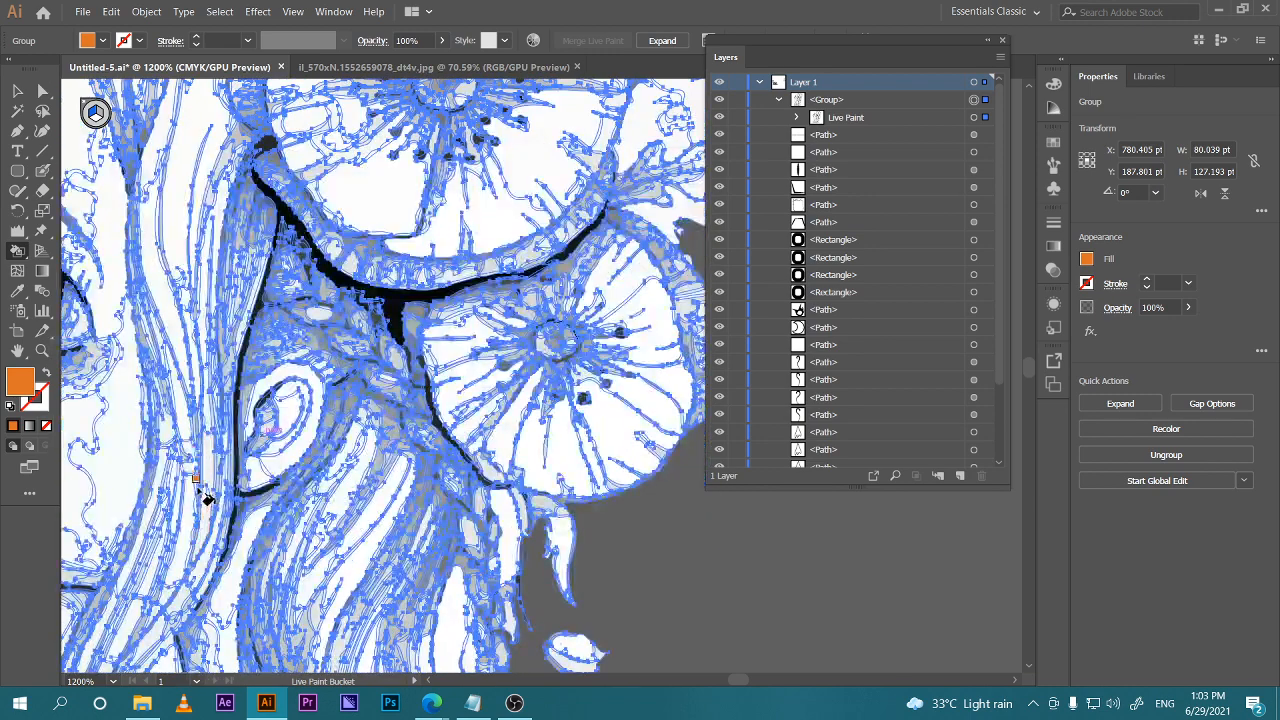
left_click(190, 512)
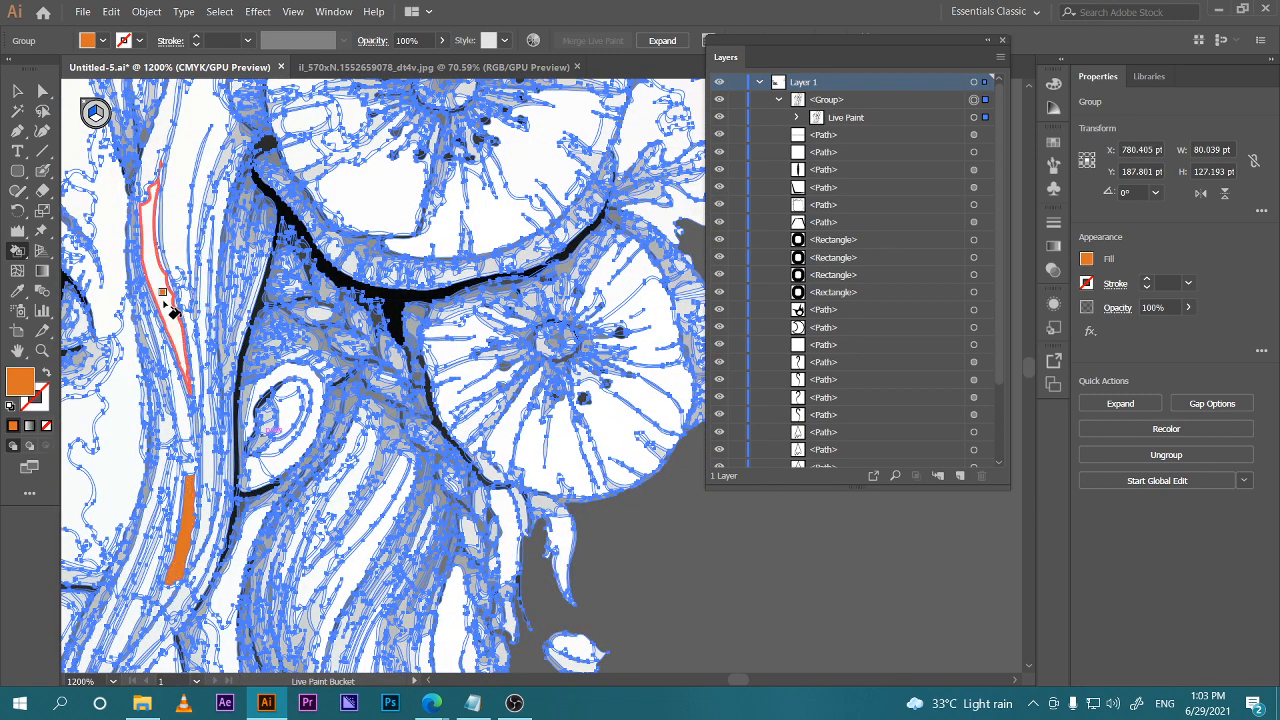
left_click(186, 276)
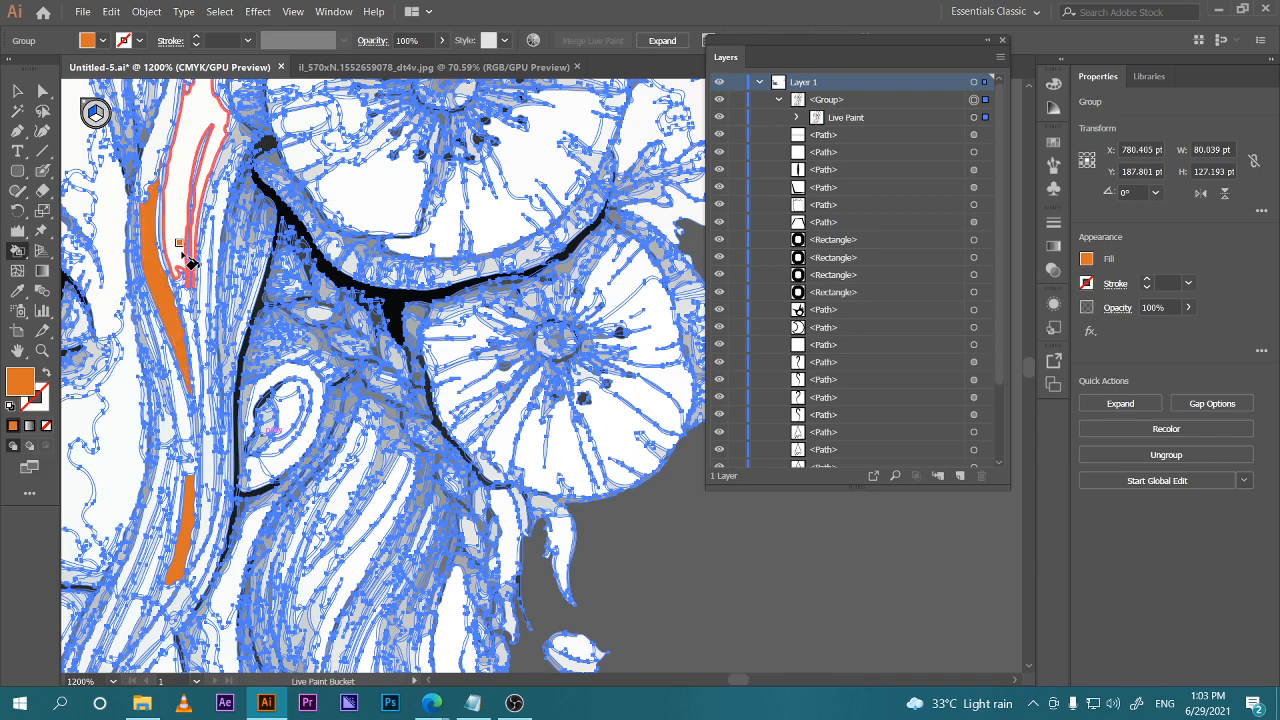
left_click(212, 278)
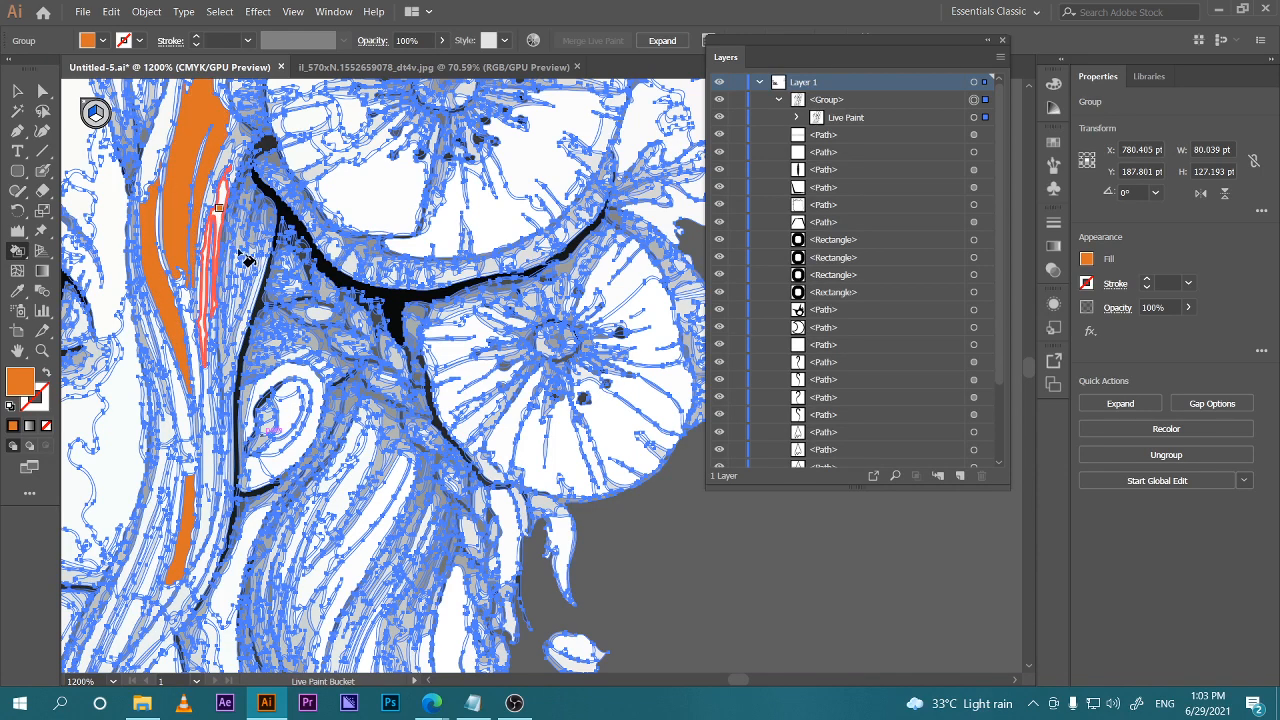
left_click(197, 327)
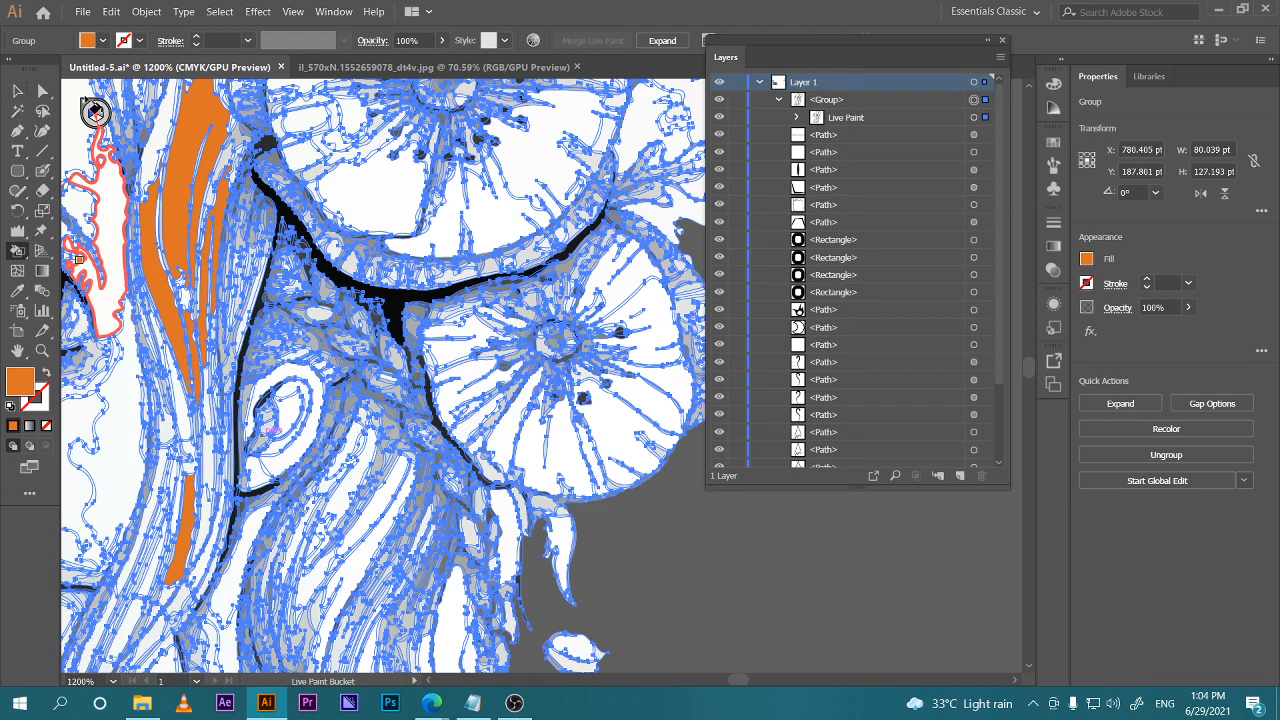
scroll(500, 450, "down", 3)
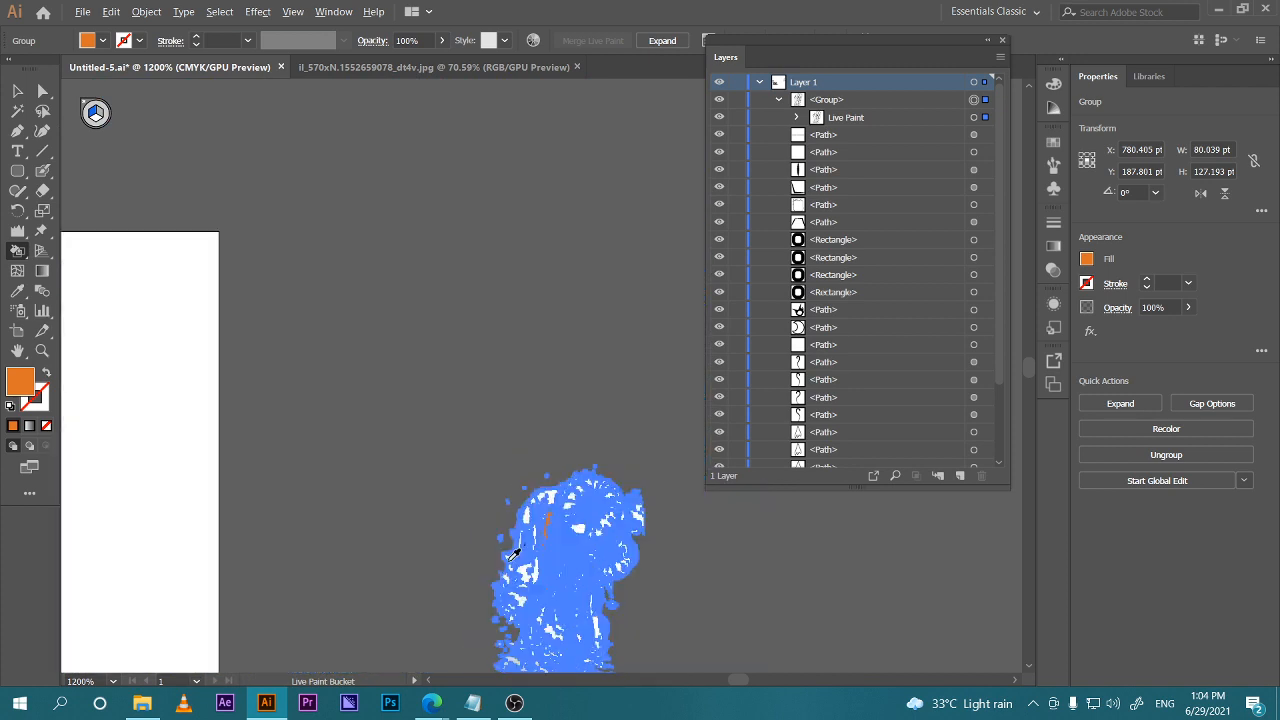
left_click(17, 91)
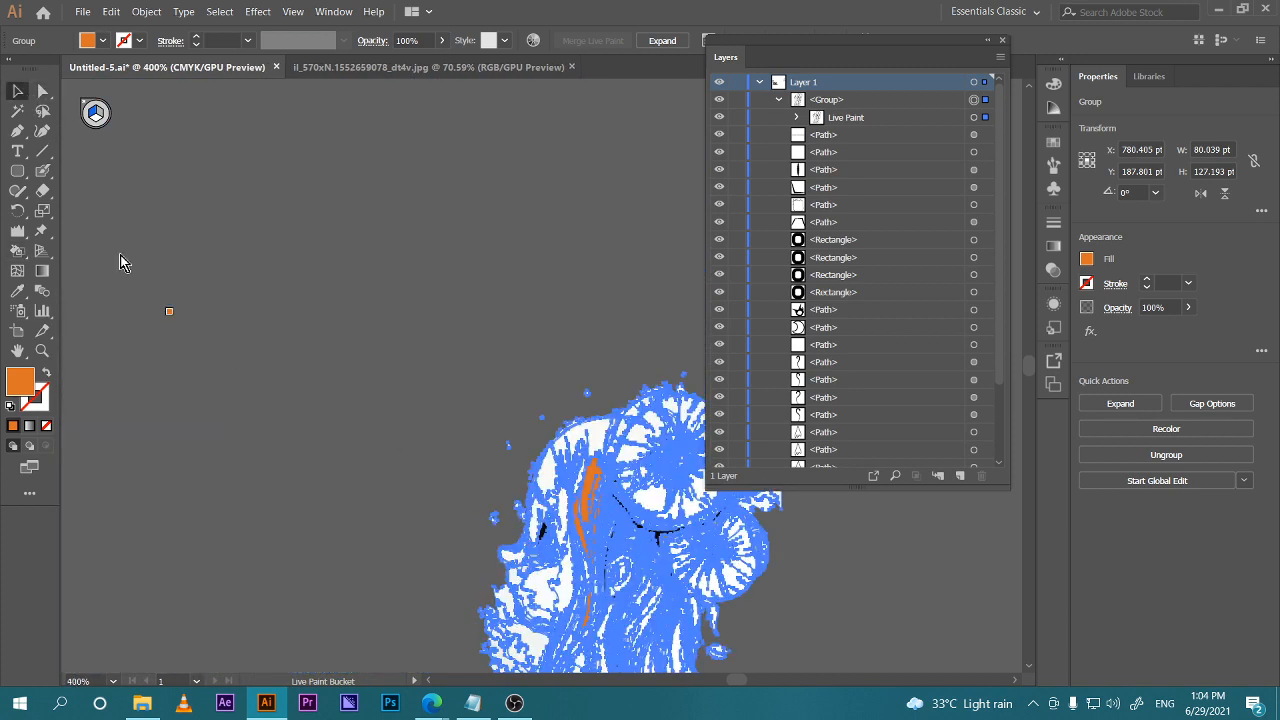
left_click(249, 383)
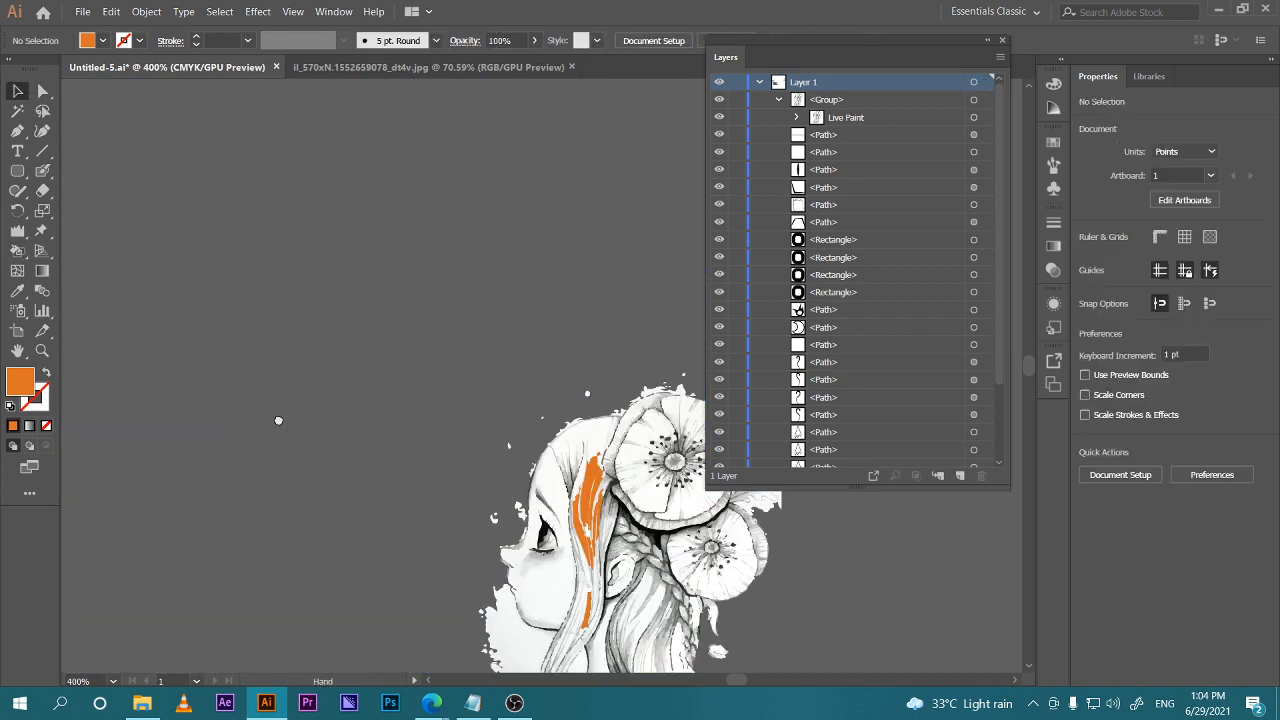
Select the girl's Live Paint artwork and set the Live Paint Bucket's fill colour to light peach EABFA2
left_click_drag(420, 555, 214, 337)
scroll(279, 367, "down", 1)
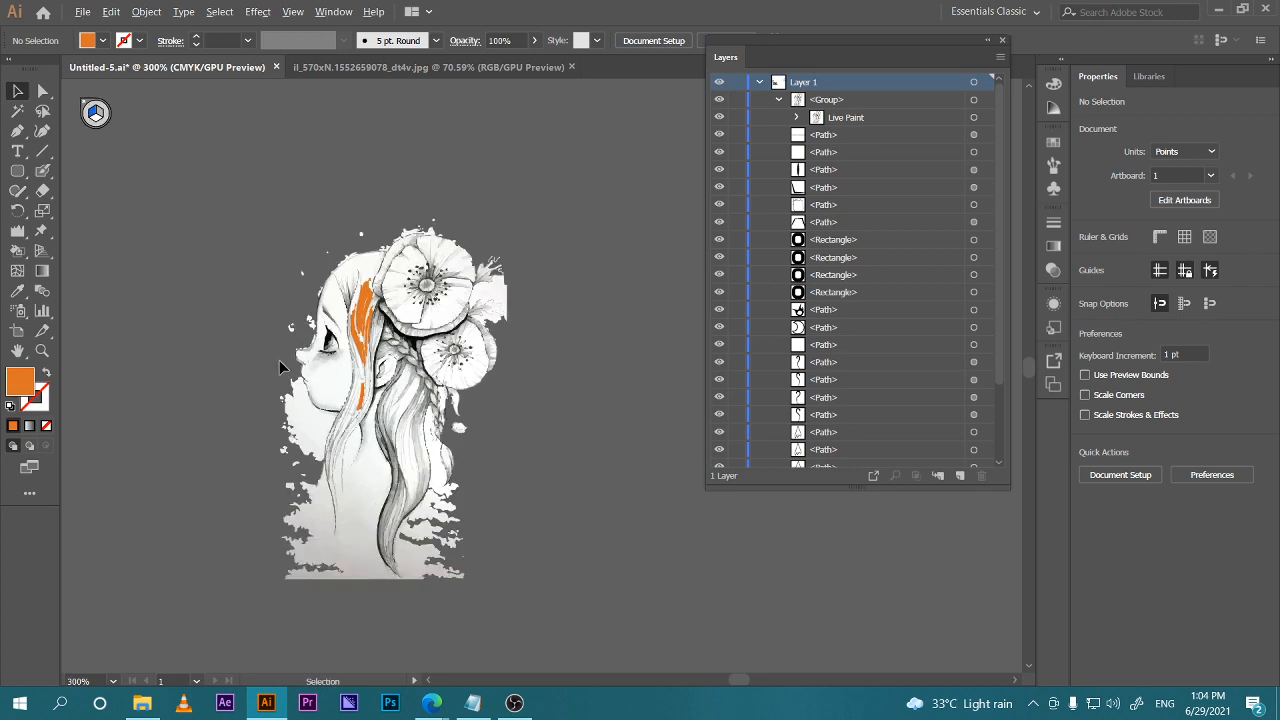
scroll(280, 367, "up", 3)
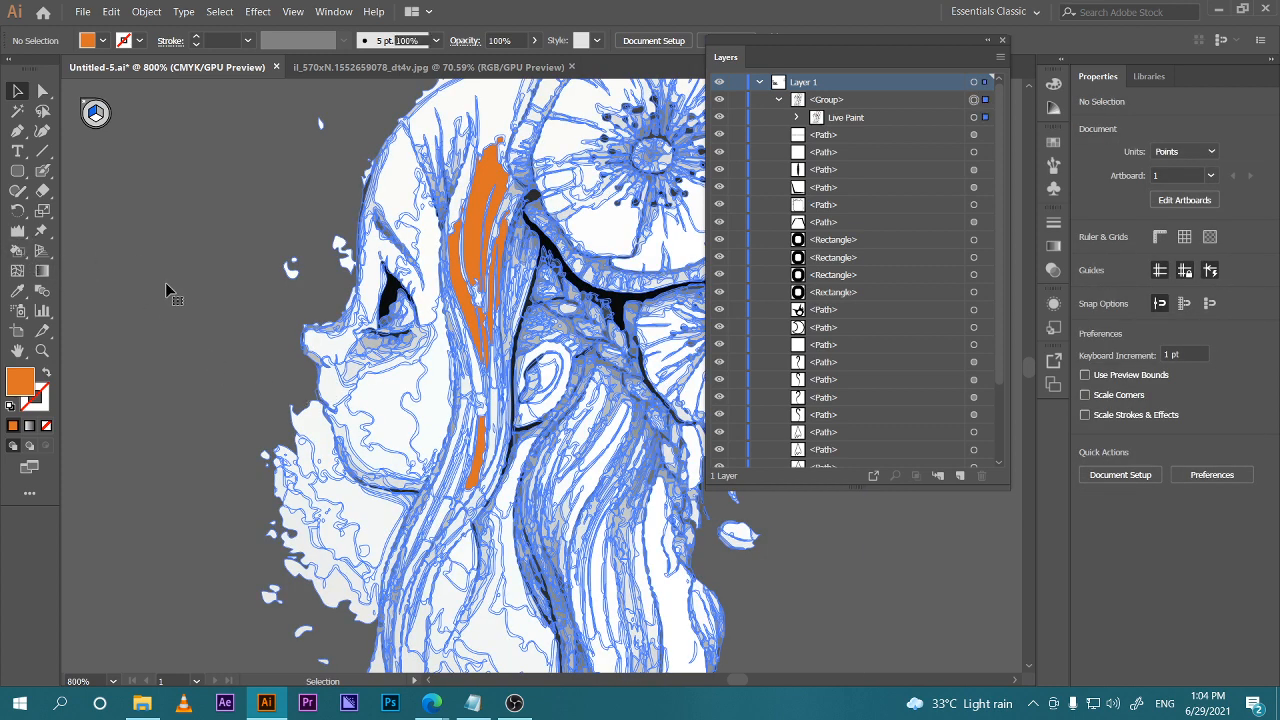
key("ctrl+a")
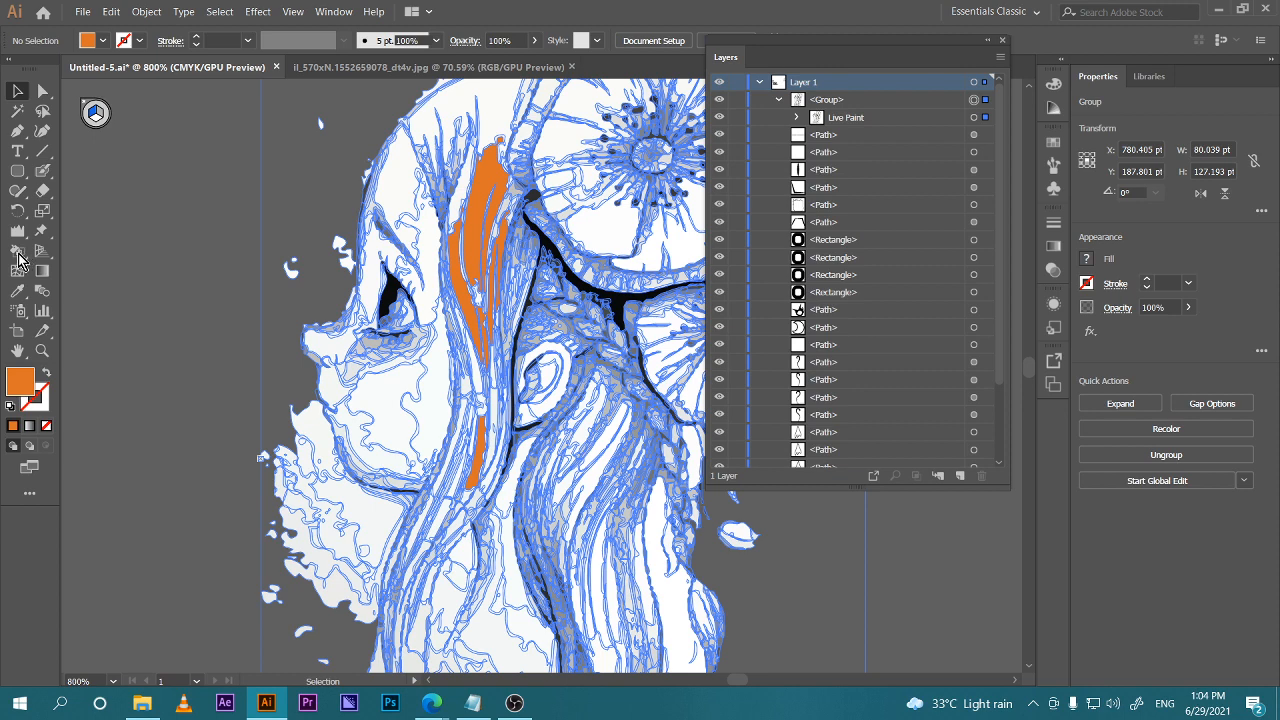
key("k")
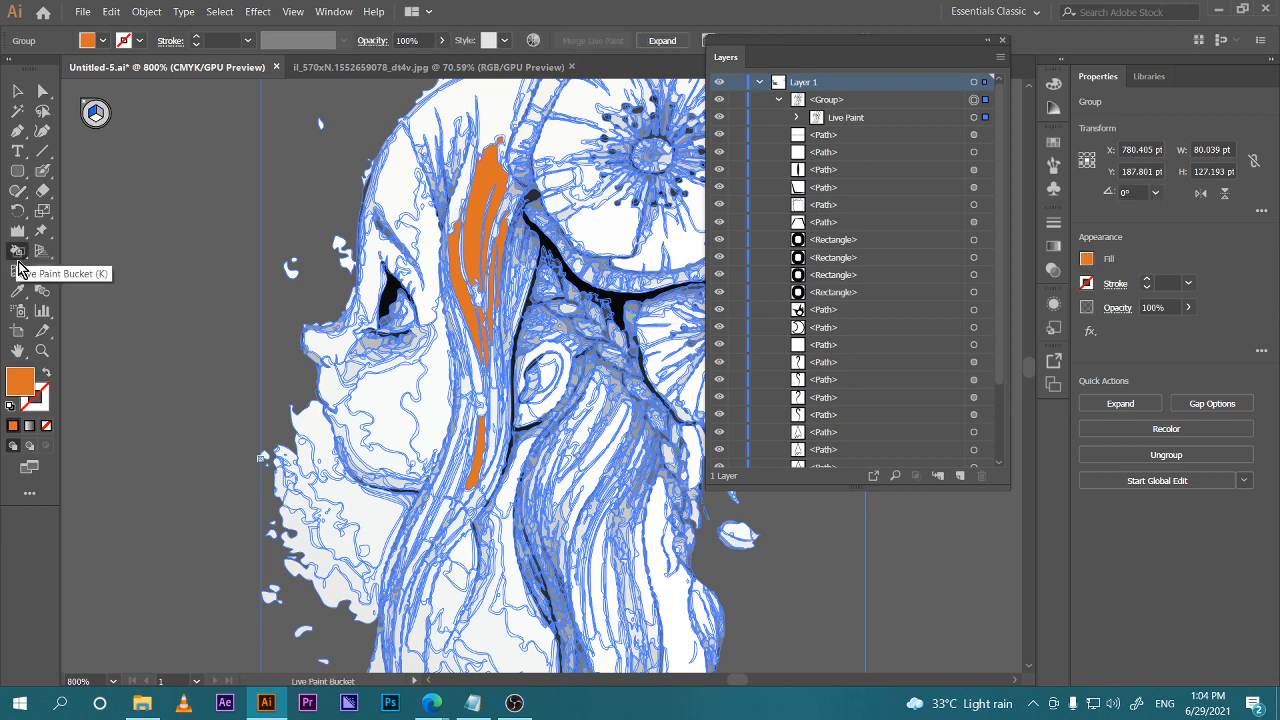
double_click(20, 381)
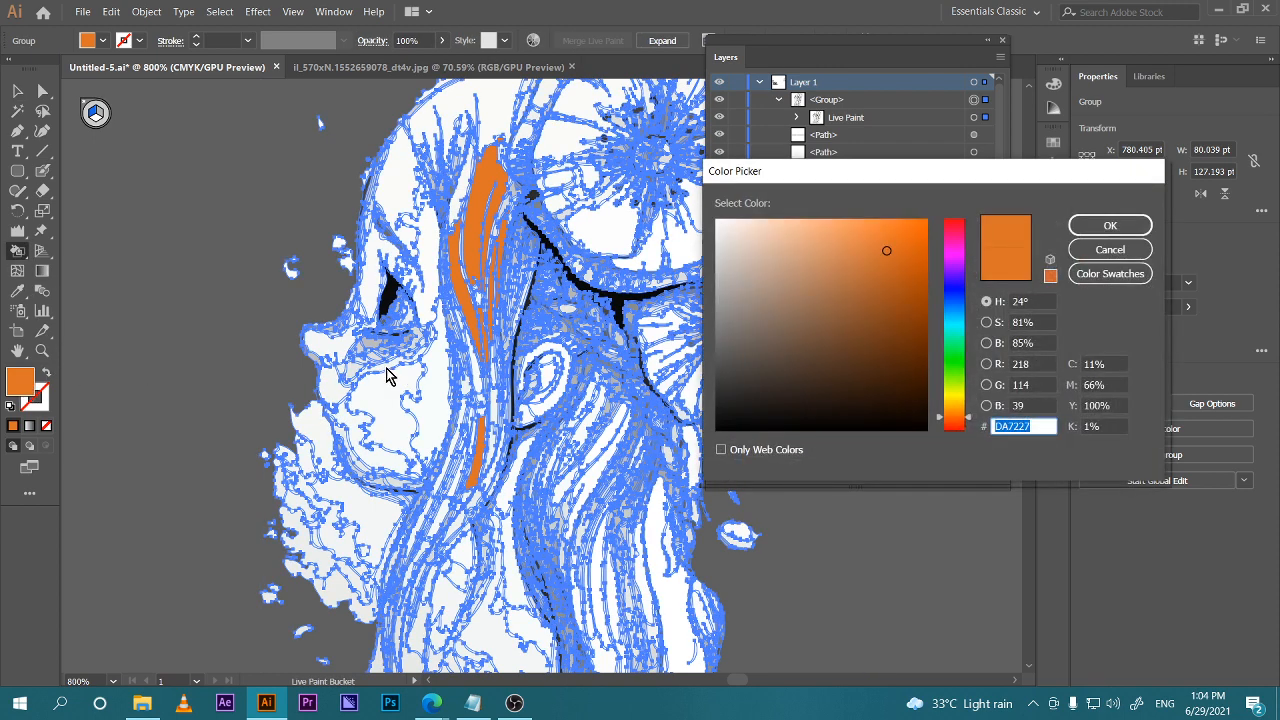
left_click_drag(846, 263, 781, 235)
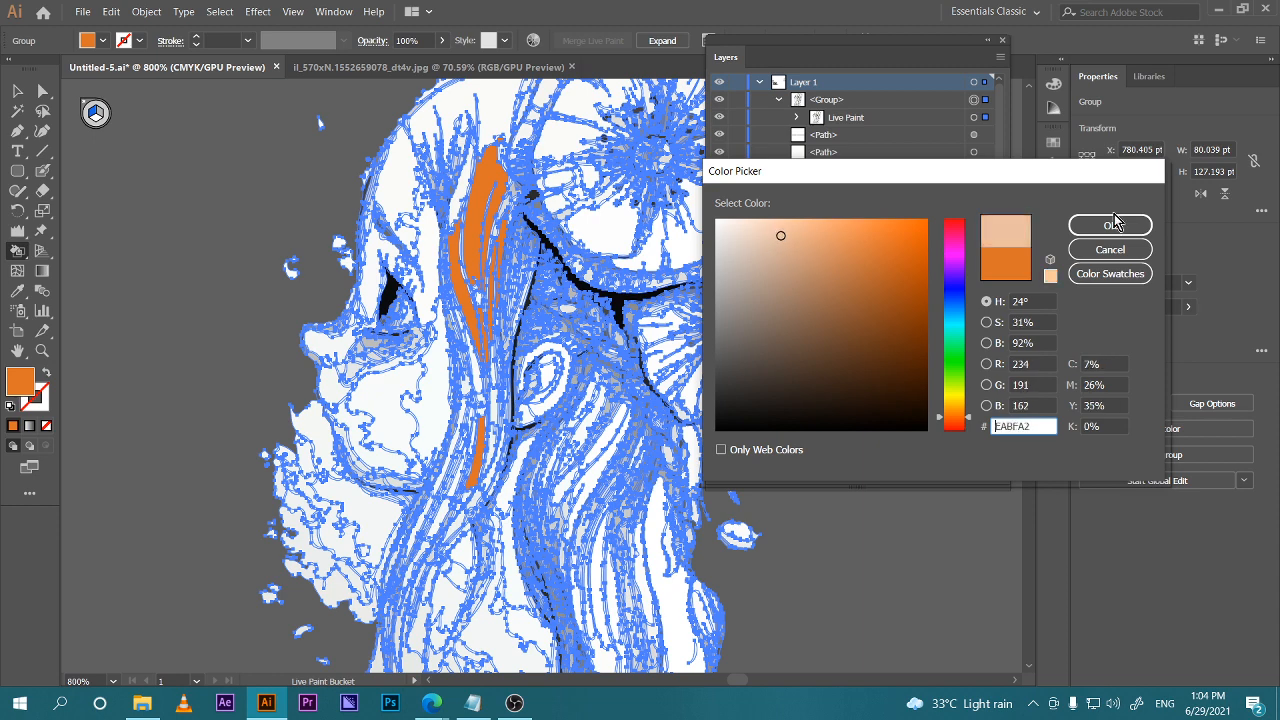
left_click(1112, 224)
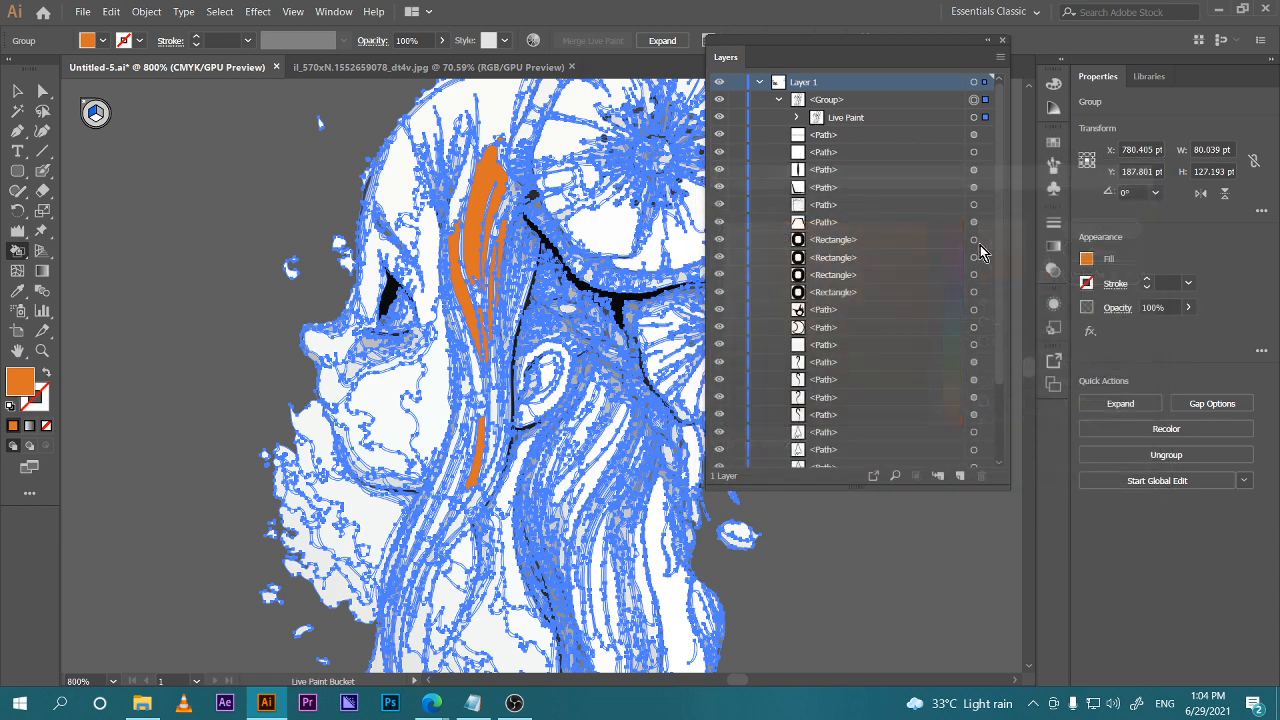
Paint the cheek, nose, brow, eye-side and chin areas of the girl's face light peach
left_click(387, 400)
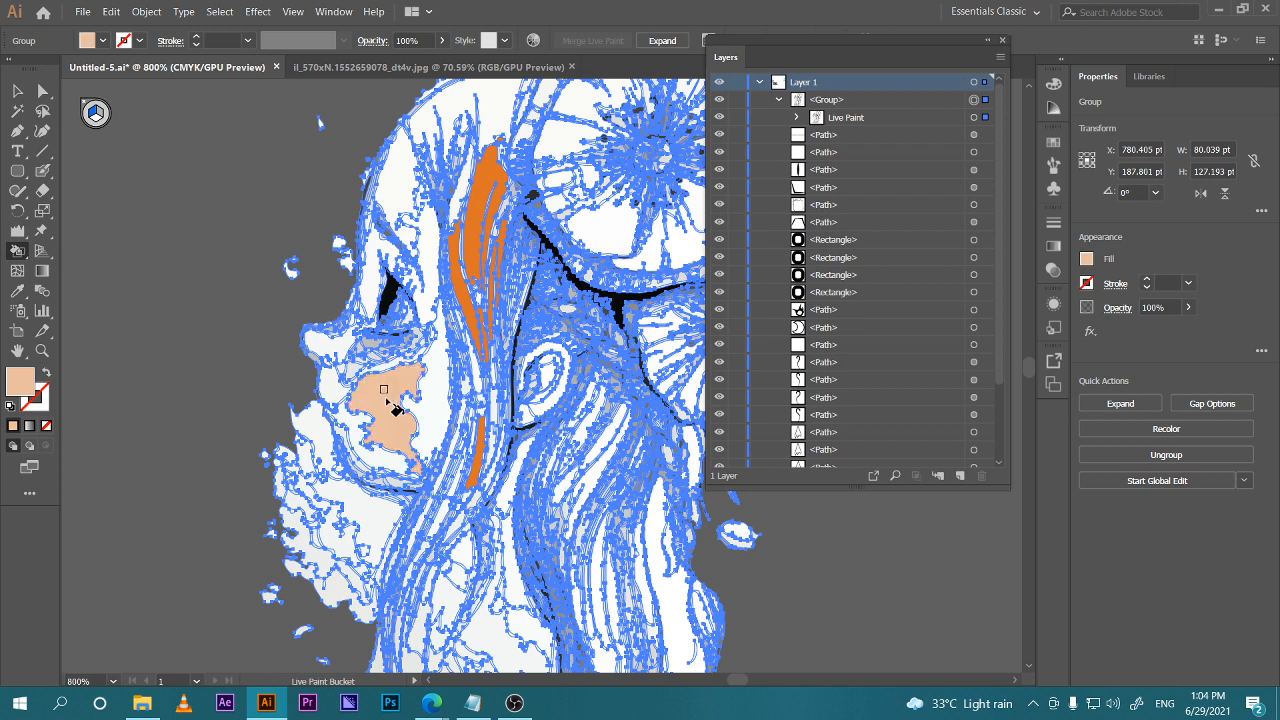
left_click(441, 379)
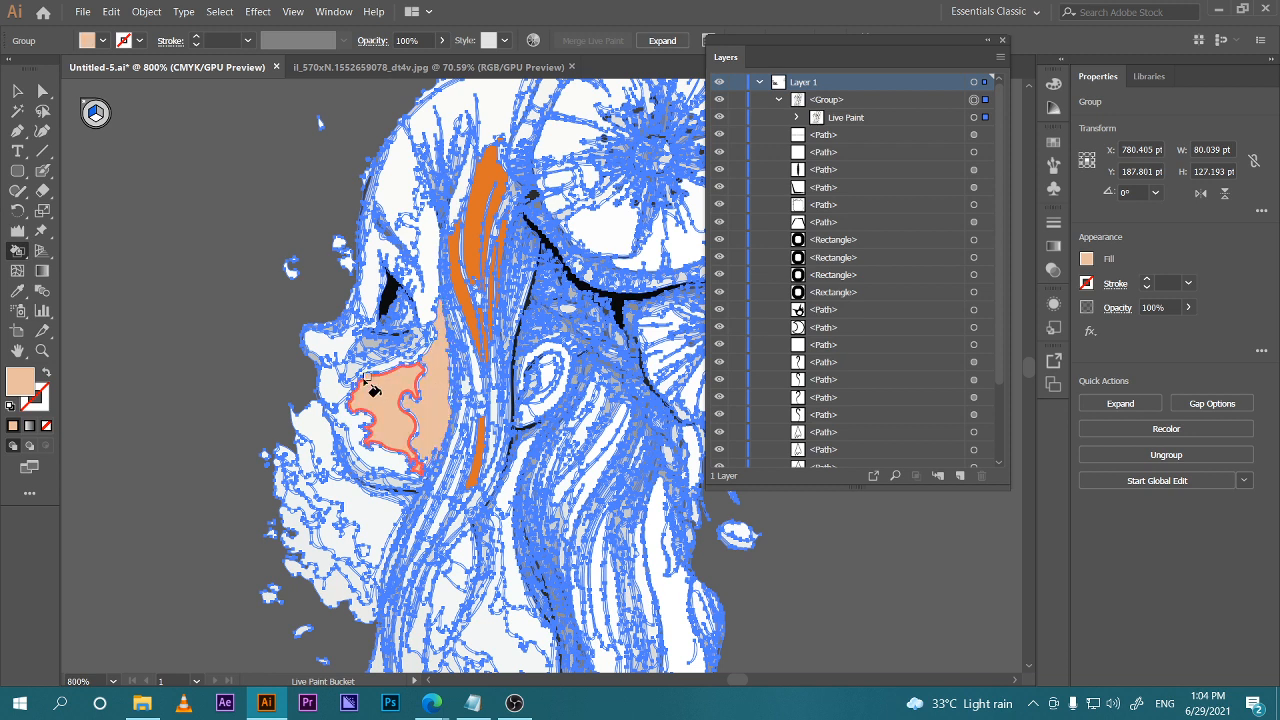
left_click(337, 385)
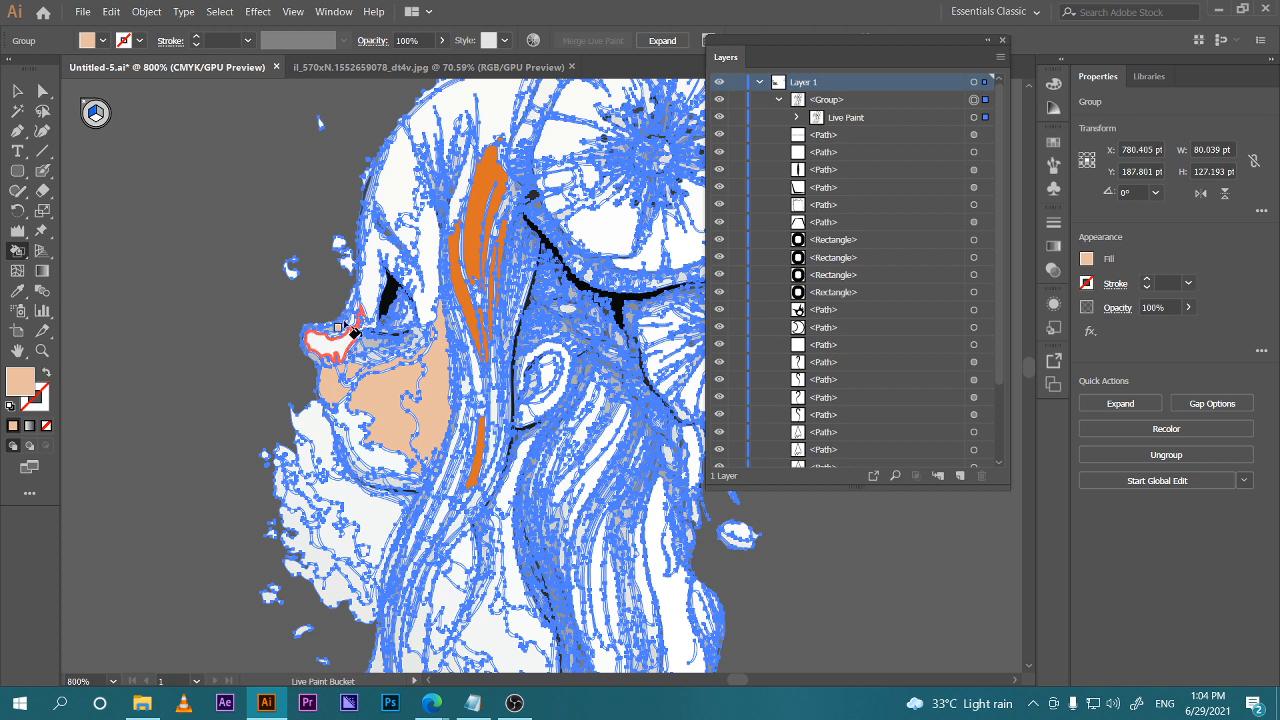
left_click(343, 332)
left_click(388, 290)
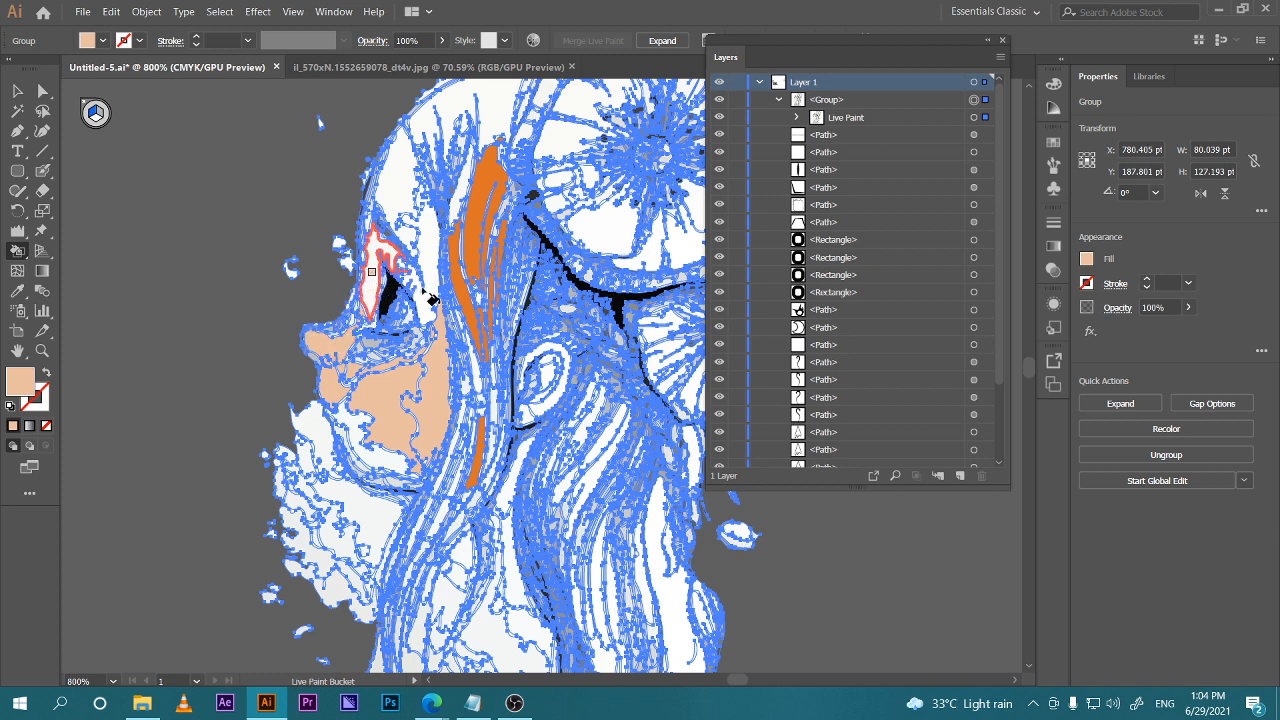
left_click(421, 303)
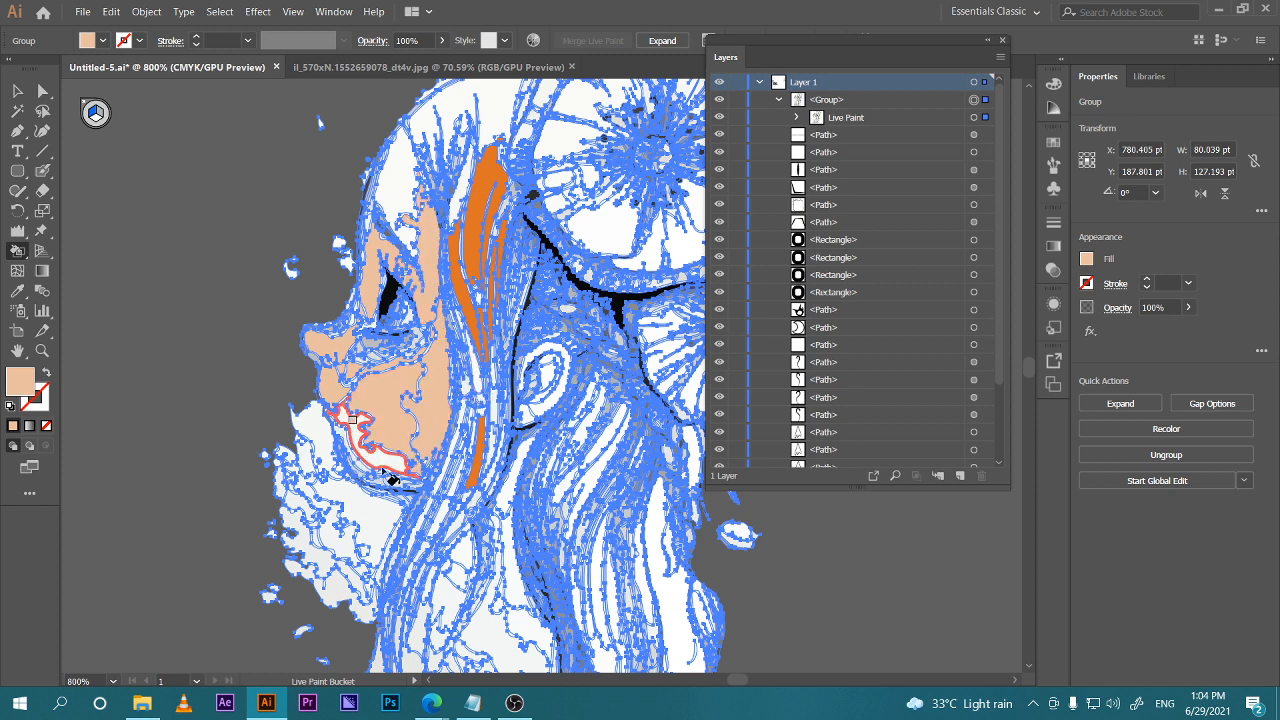
left_click(345, 438)
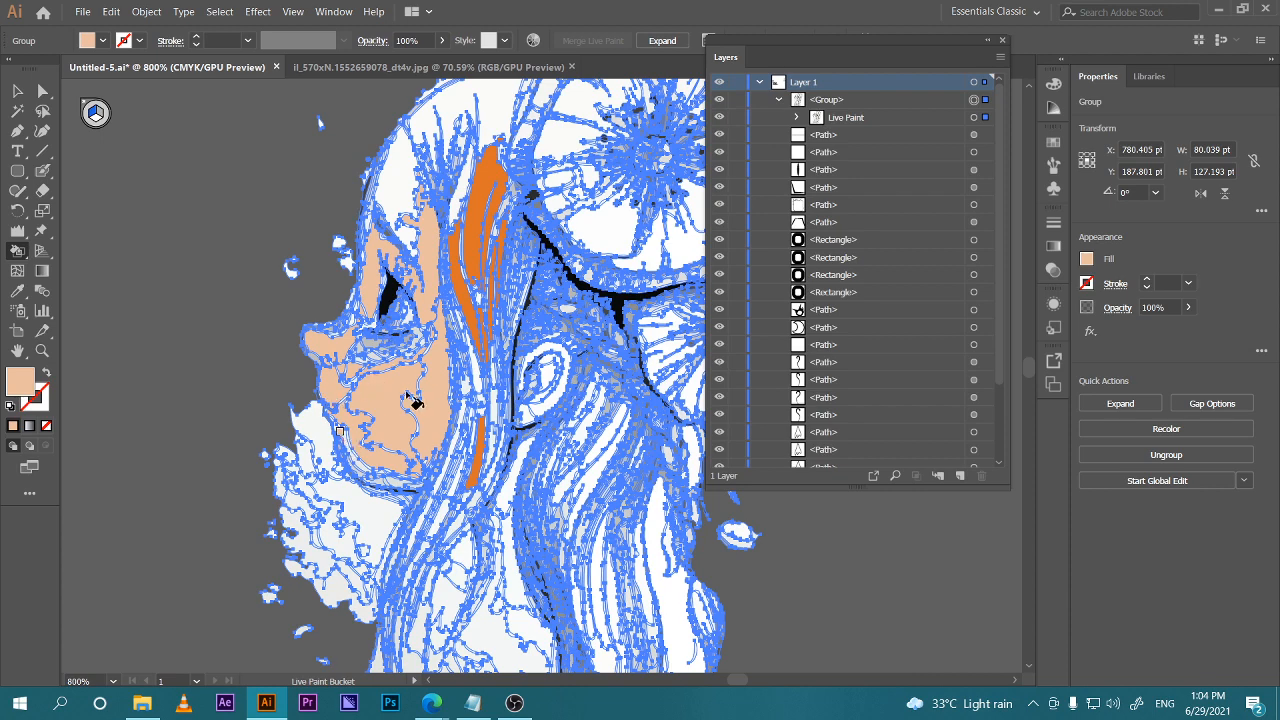
Paint the remaining narrow areas along the girl's jawline light peach and deselect the artwork
scroll(410, 390, "up", 6)
left_click_drag(194, 494, 287, 385)
left_click_drag(434, 376, 384, 384)
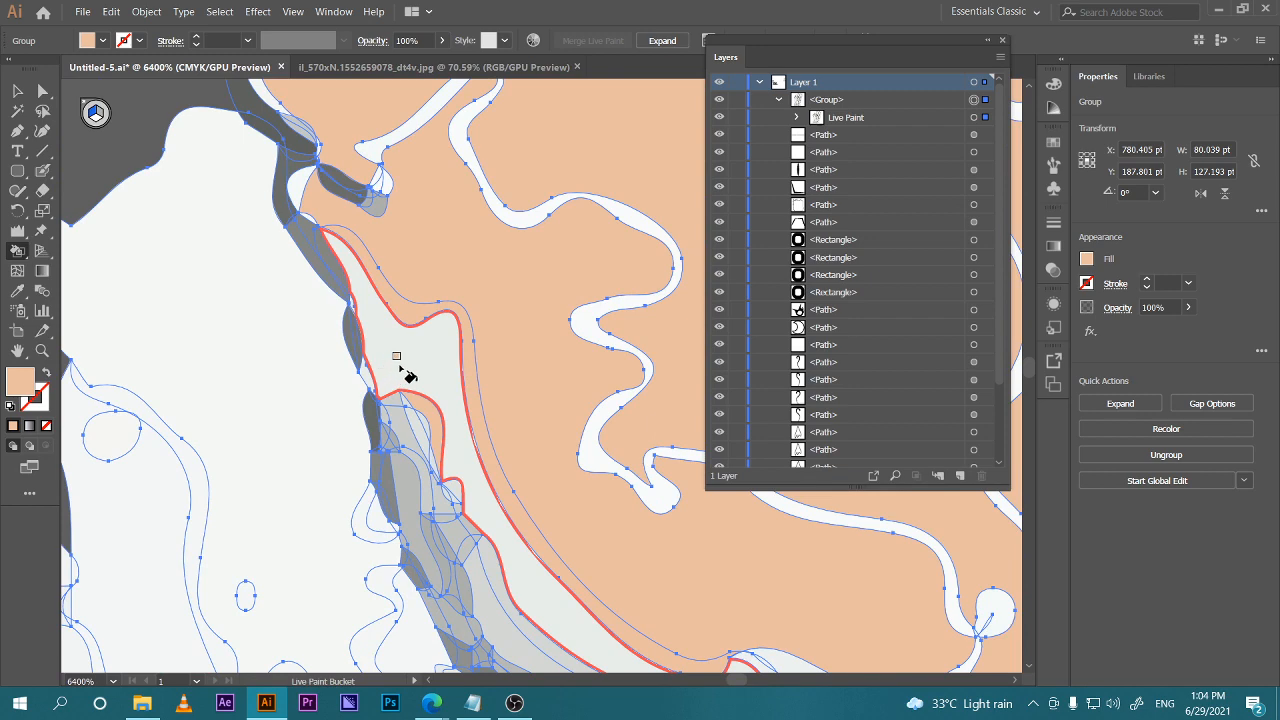
left_click(592, 460)
mouse_move(542, 442)
left_mouse_down()
mouse_move(600, 409)
mouse_move(306, 434)
left_mouse_up()
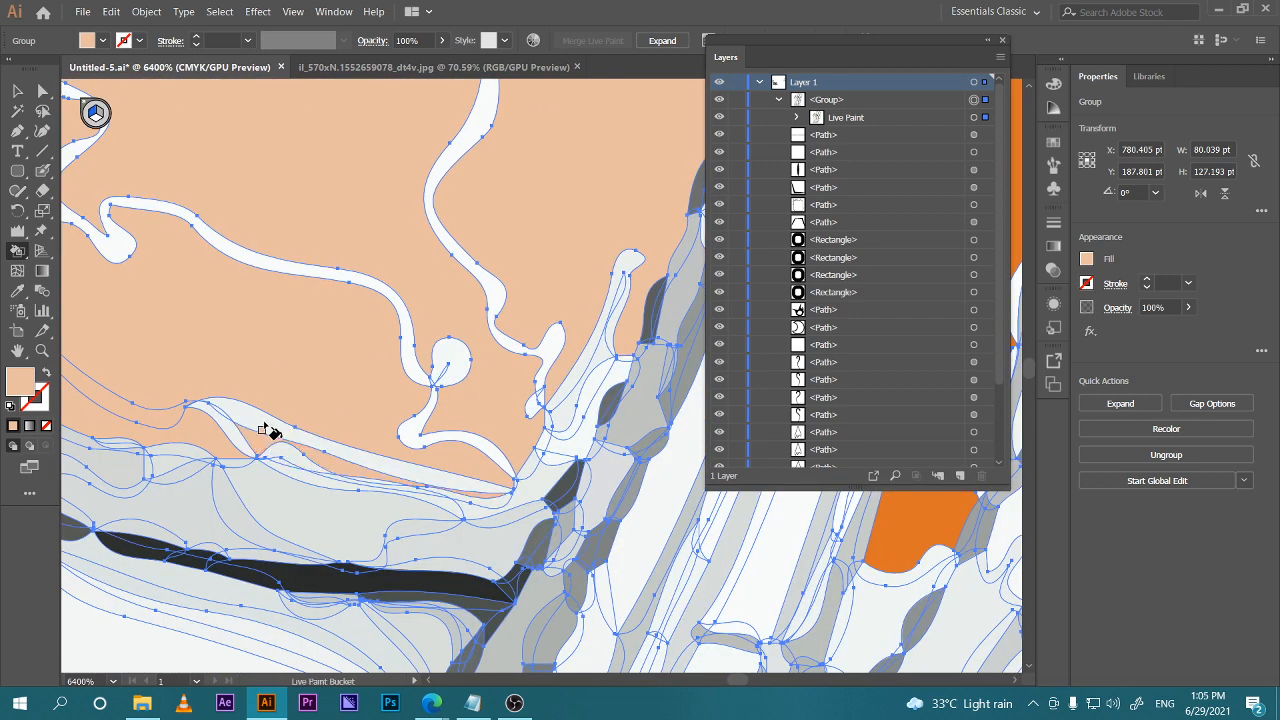
key("ctrl")
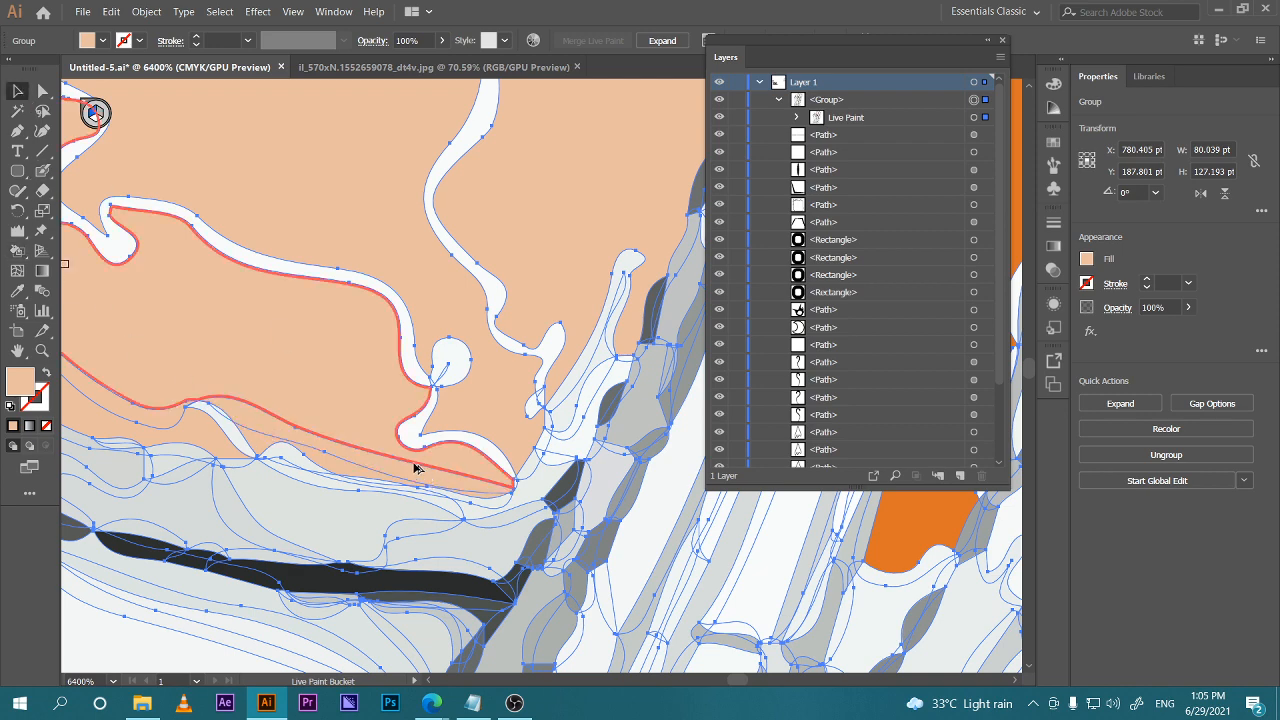
scroll(415, 467, "down", 8)
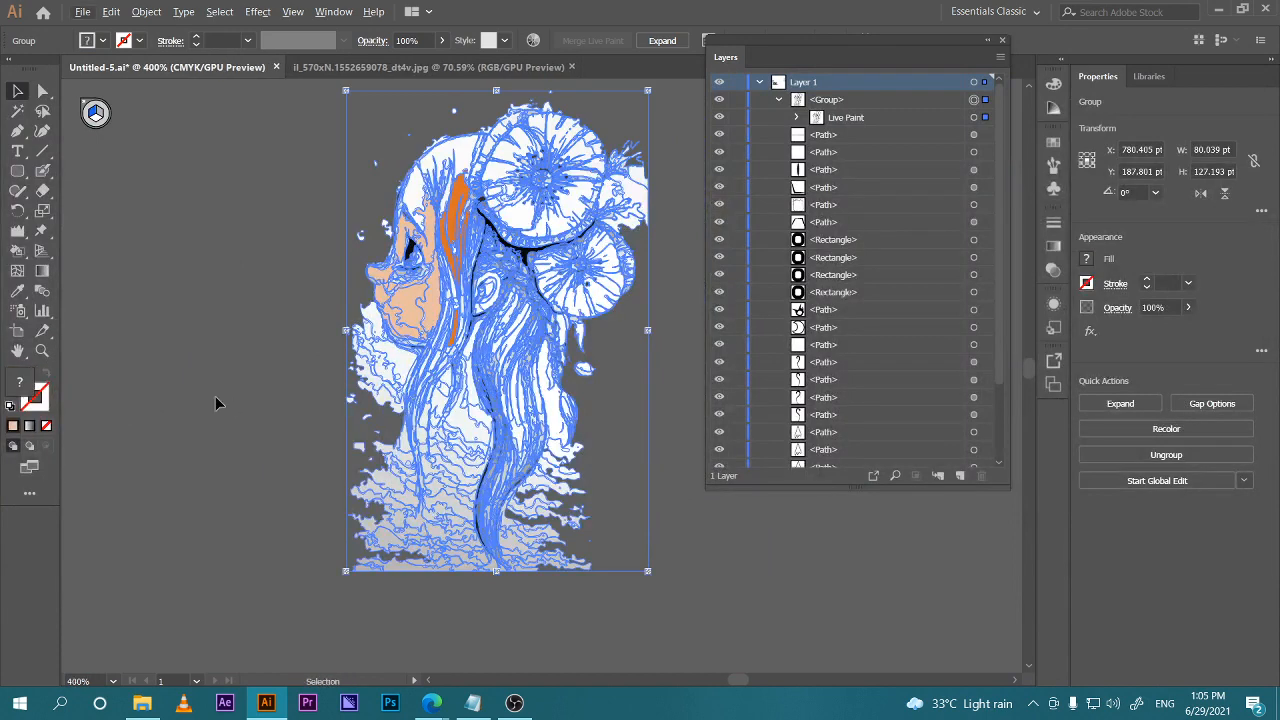
left_click(215, 403)
Examine the painted face up close and the whole girl drawing beside the artboard
scroll(455, 428, "up", 2)
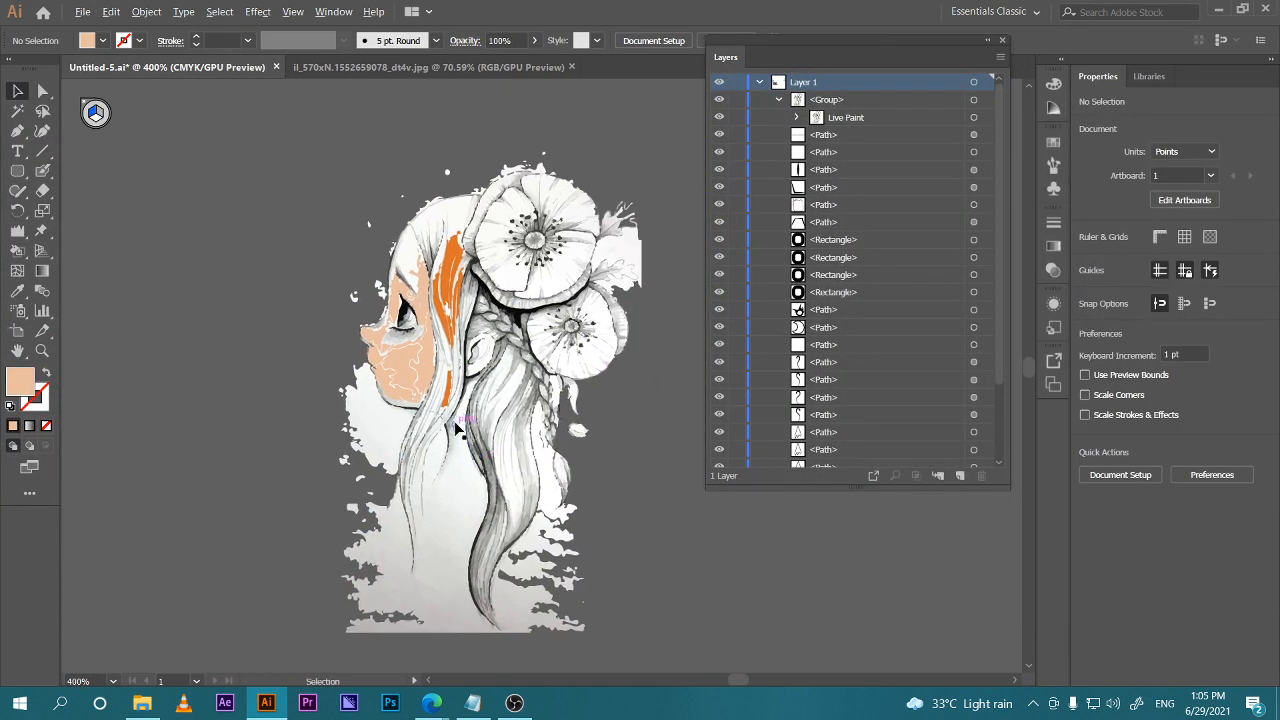
scroll(455, 428, "up", 5)
left_click_drag(450, 419, 757, 714)
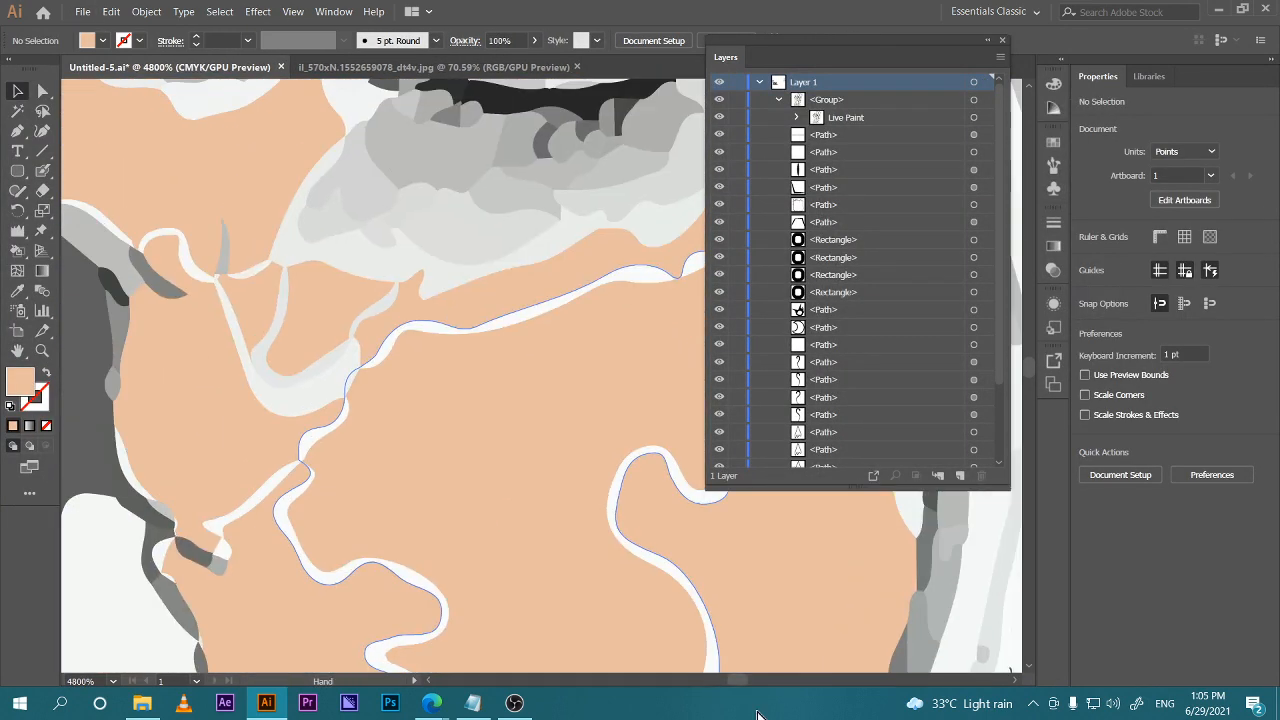
scroll(600, 560, "down", 3)
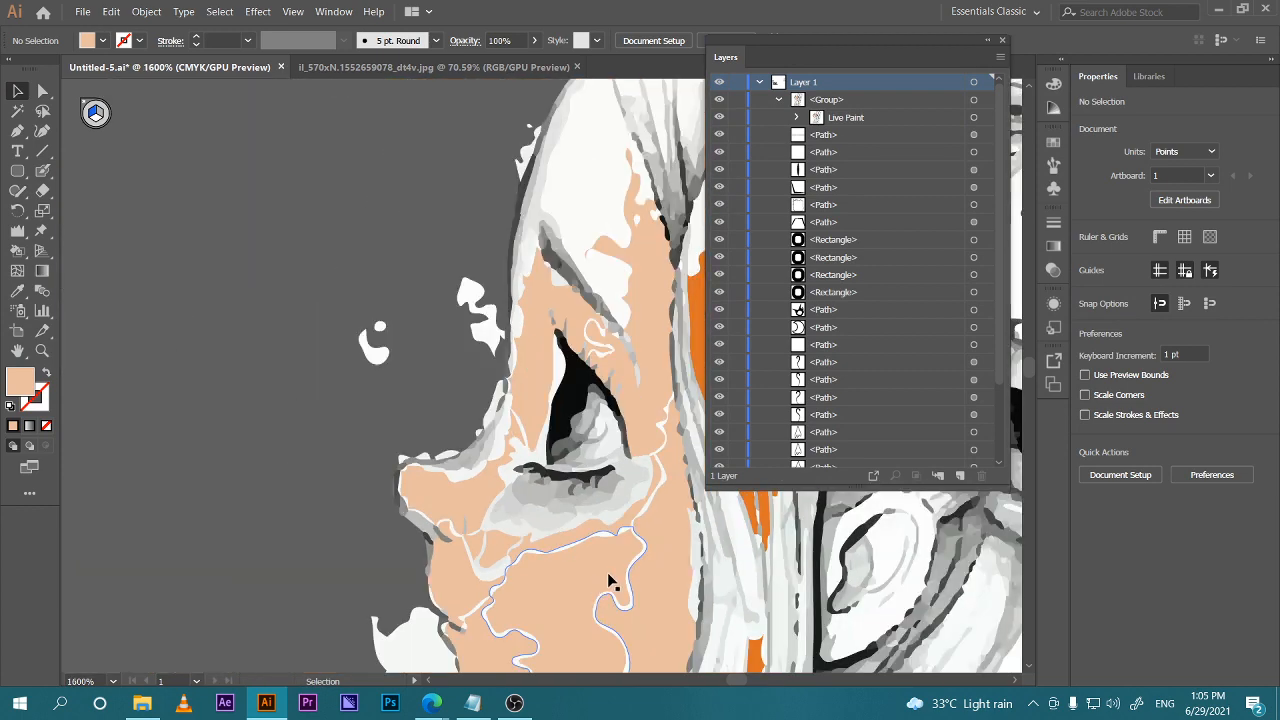
scroll(612, 582, "down", 7)
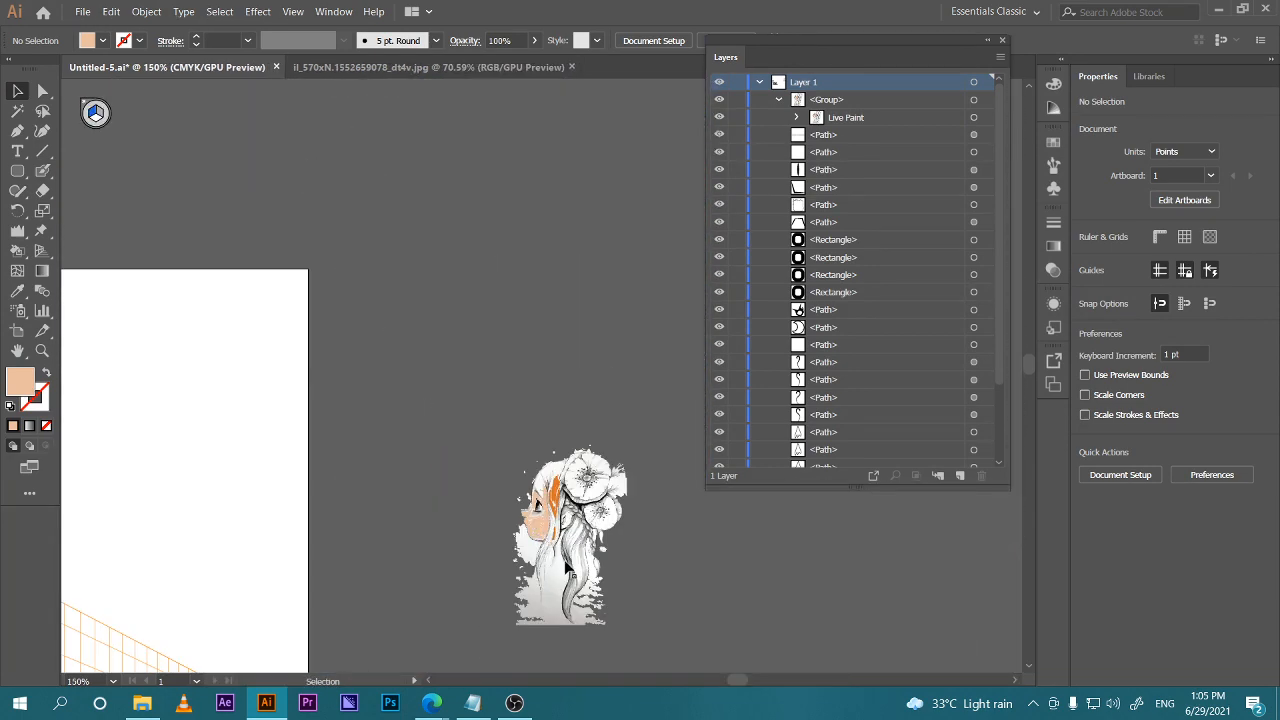
left_click_drag(647, 595, 623, 507)
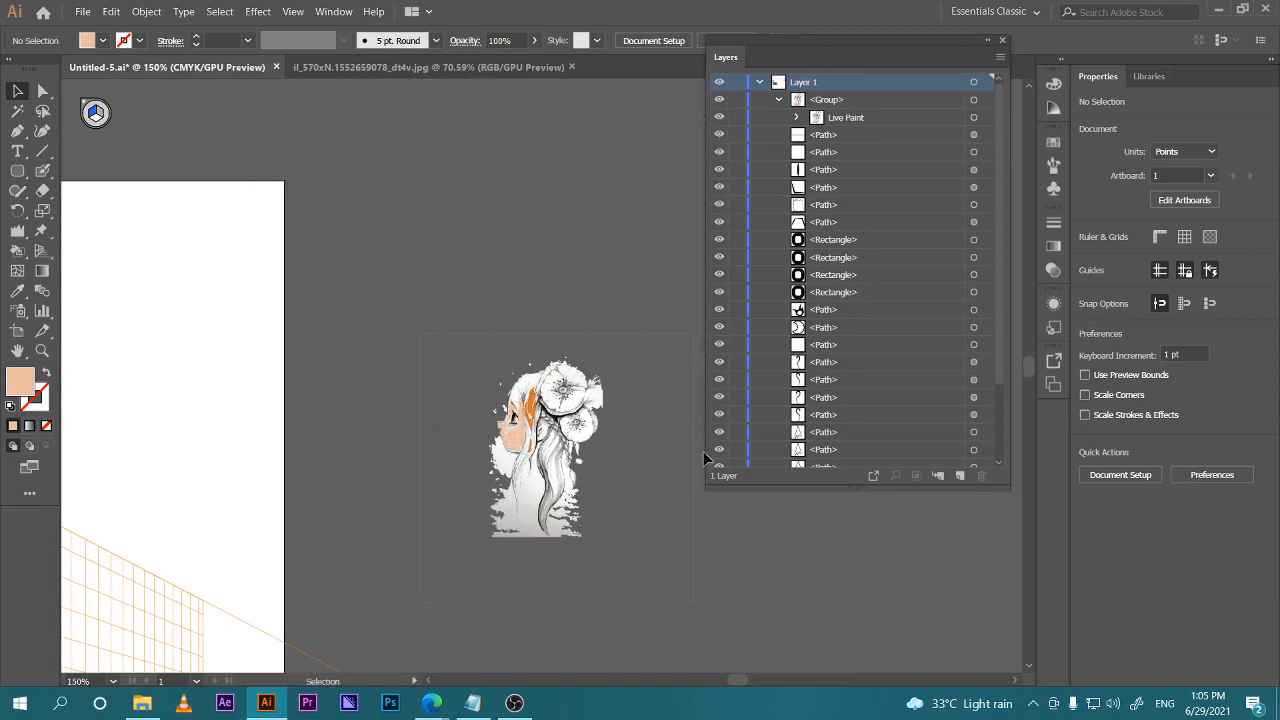
left_click(612, 450)
left_click(540, 458)
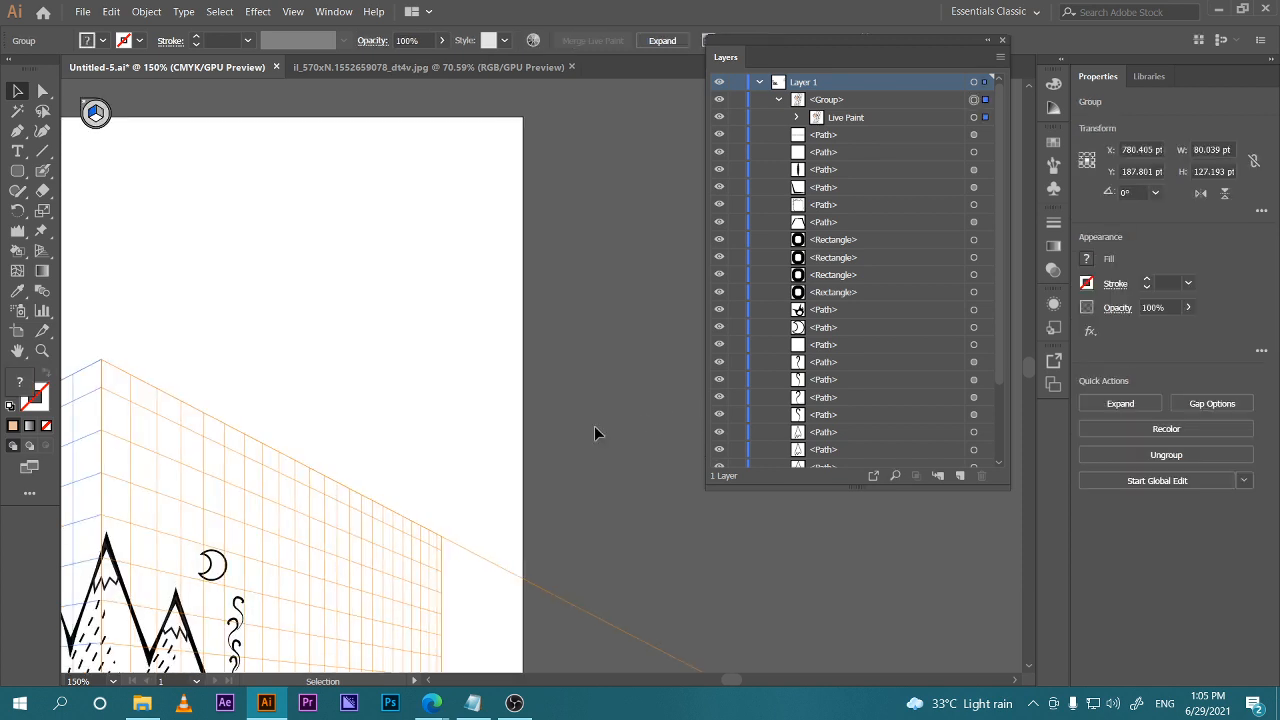
Deselect the girl and hide the perspective grid on the artboard
scroll(591, 424, "down", 3, "alt")
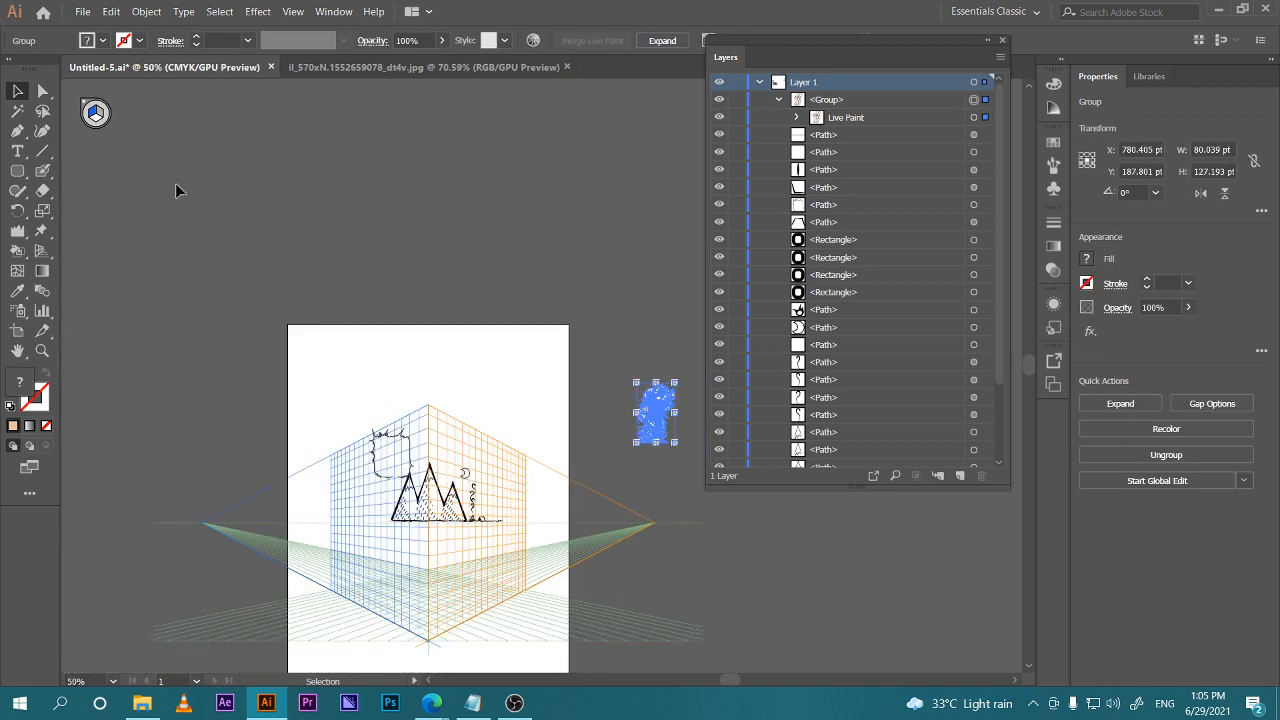
left_click(90, 109)
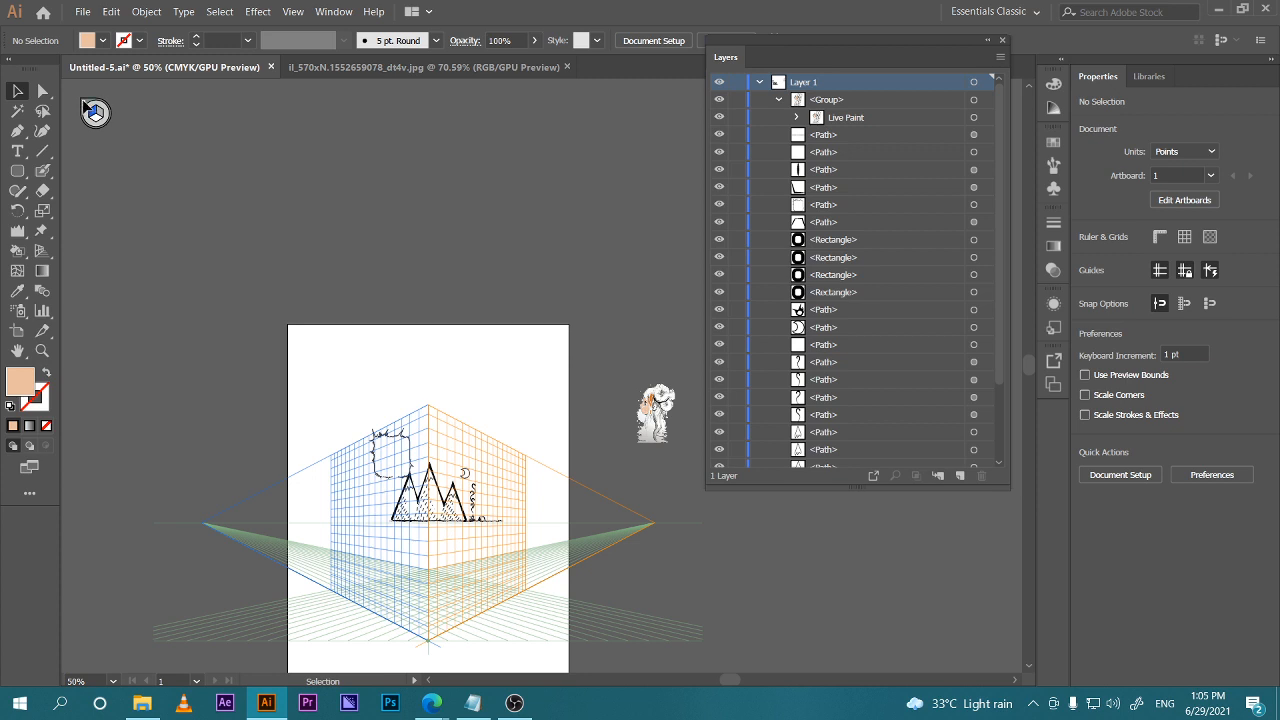
key("ctrl")
left_click(84, 99)
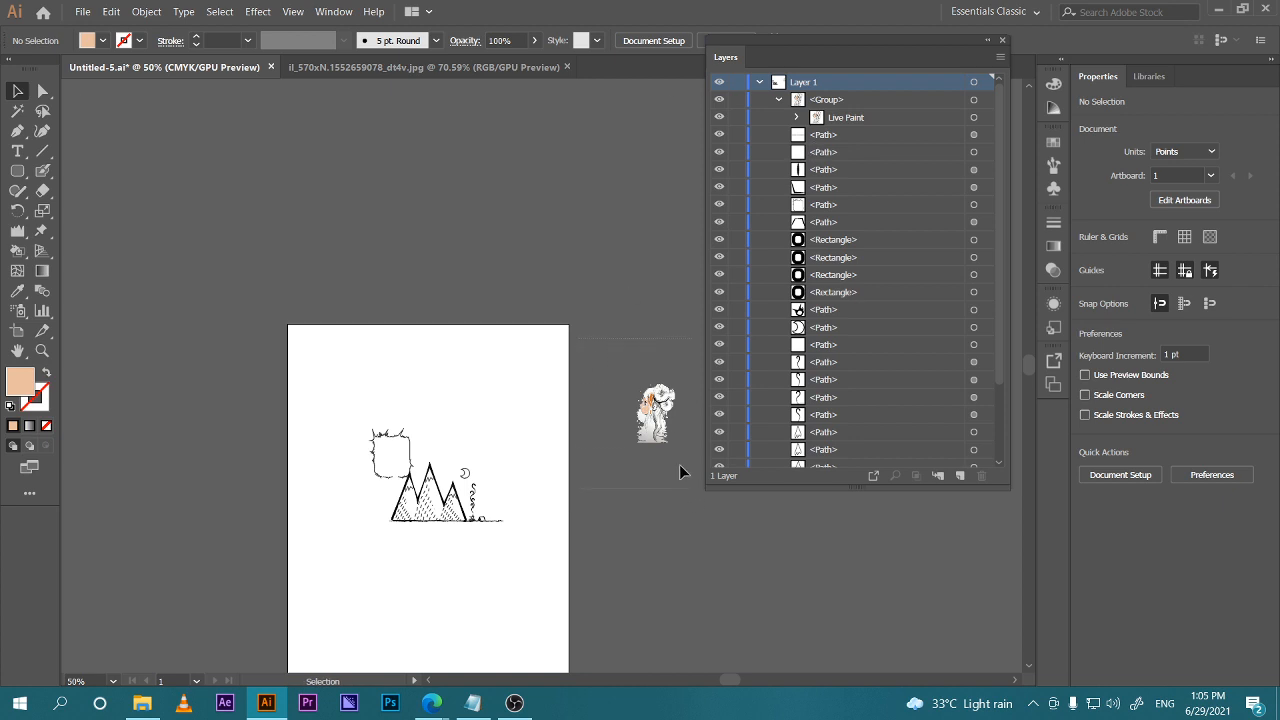
Move the girl's Live Paint group onto the artboard over the mountains, at about X 310 pt and Y 295 pt
left_click(658, 422)
left_click(655, 425)
mouse_move(655, 425)
left_mouse_down()
mouse_move(430, 443)
mouse_move(444, 443)
mouse_move(437, 477)
mouse_move(570, 441)
left_mouse_up()
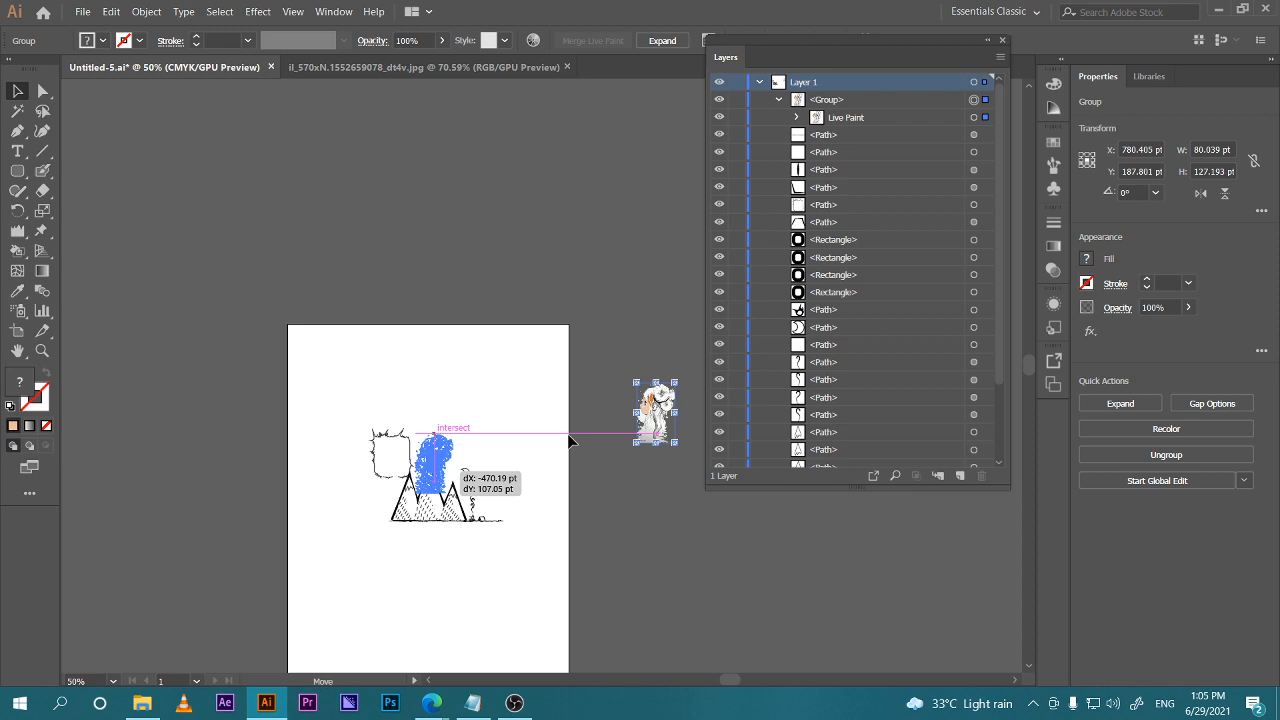
left_click_drag(570, 441, 570, 441)
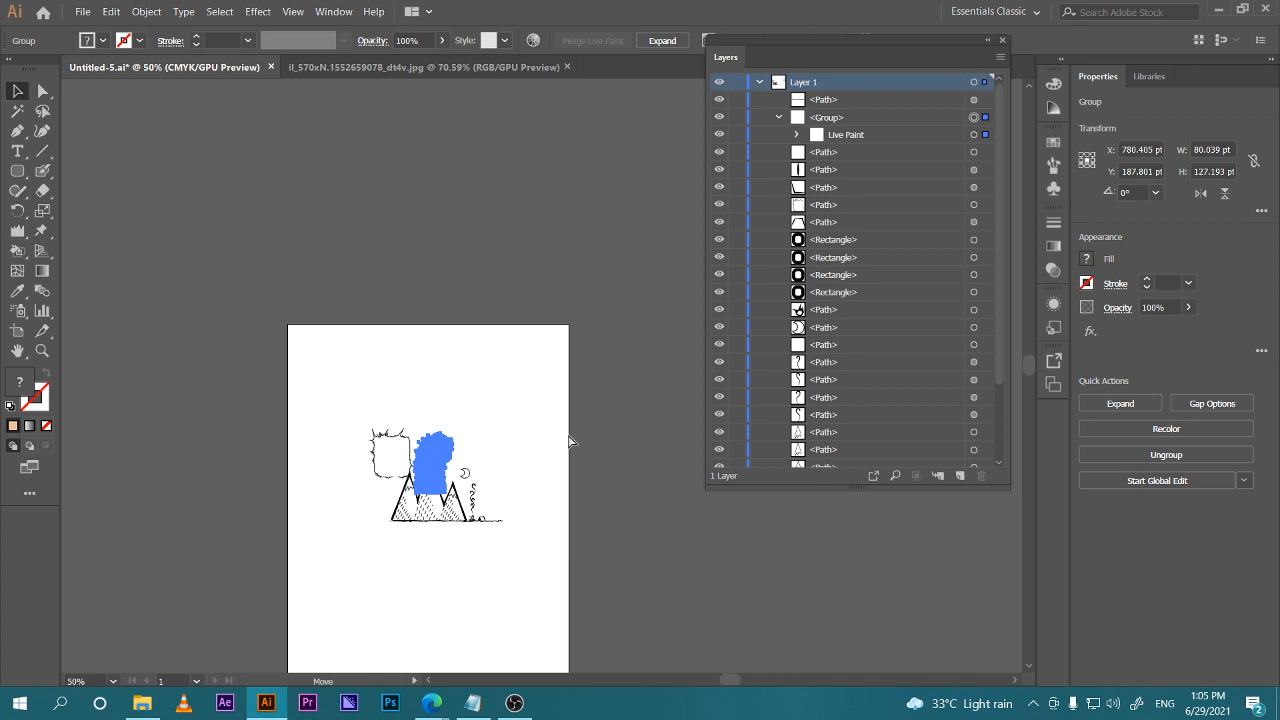
Send the girl's group backward in the stacking order to just below the first rectangle in Layer 1
key("ctrl+bracketleft")
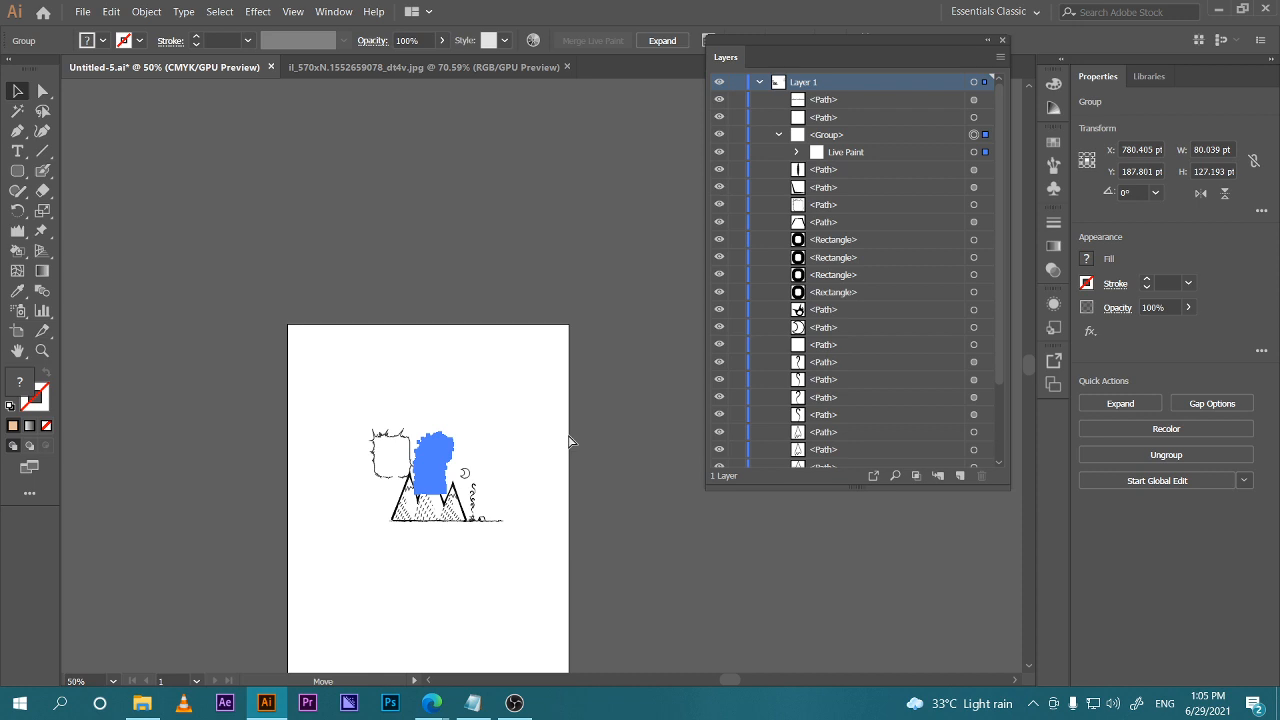
key("ctrl+bracketleft")
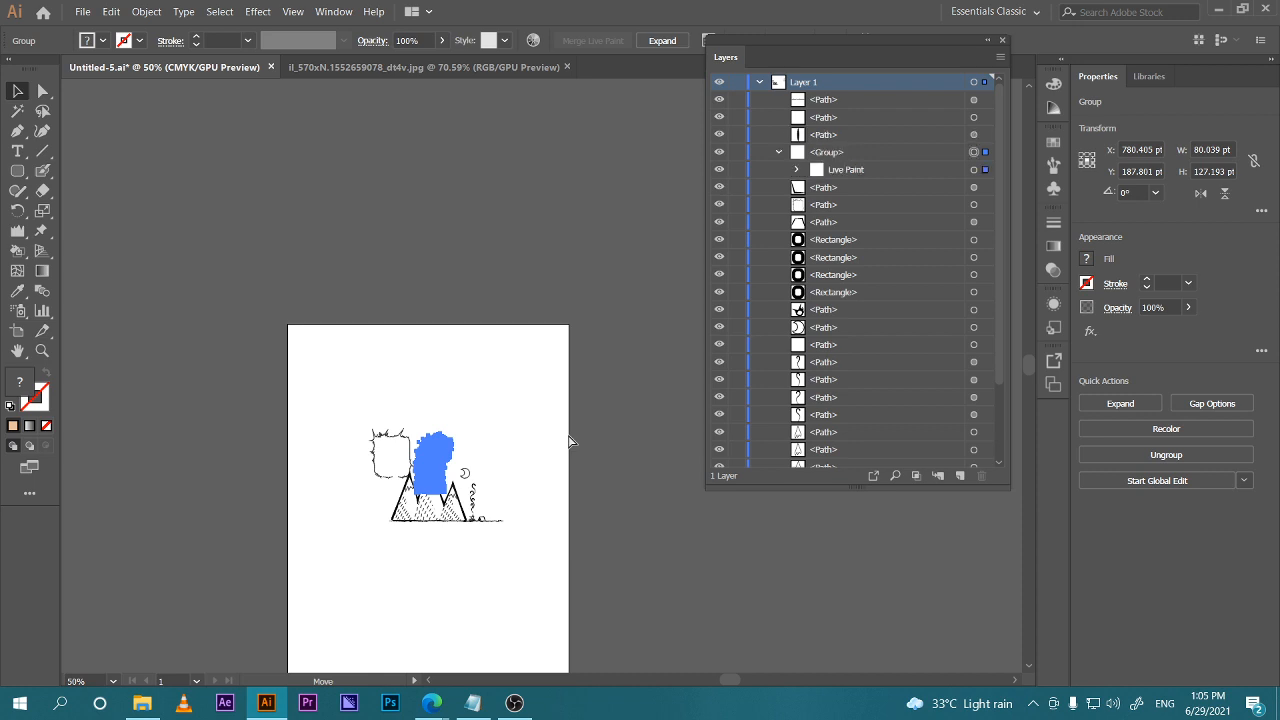
key("ctrl+bracketleft")
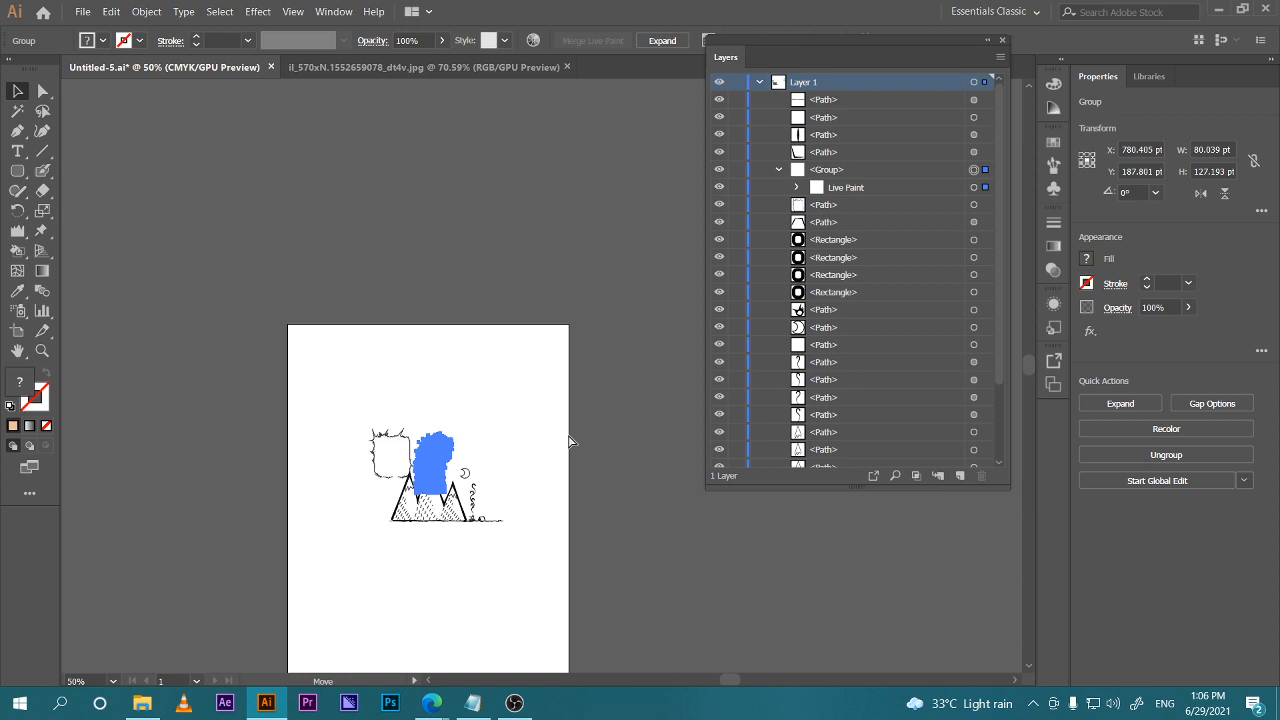
key("ctrl+bracketleft")
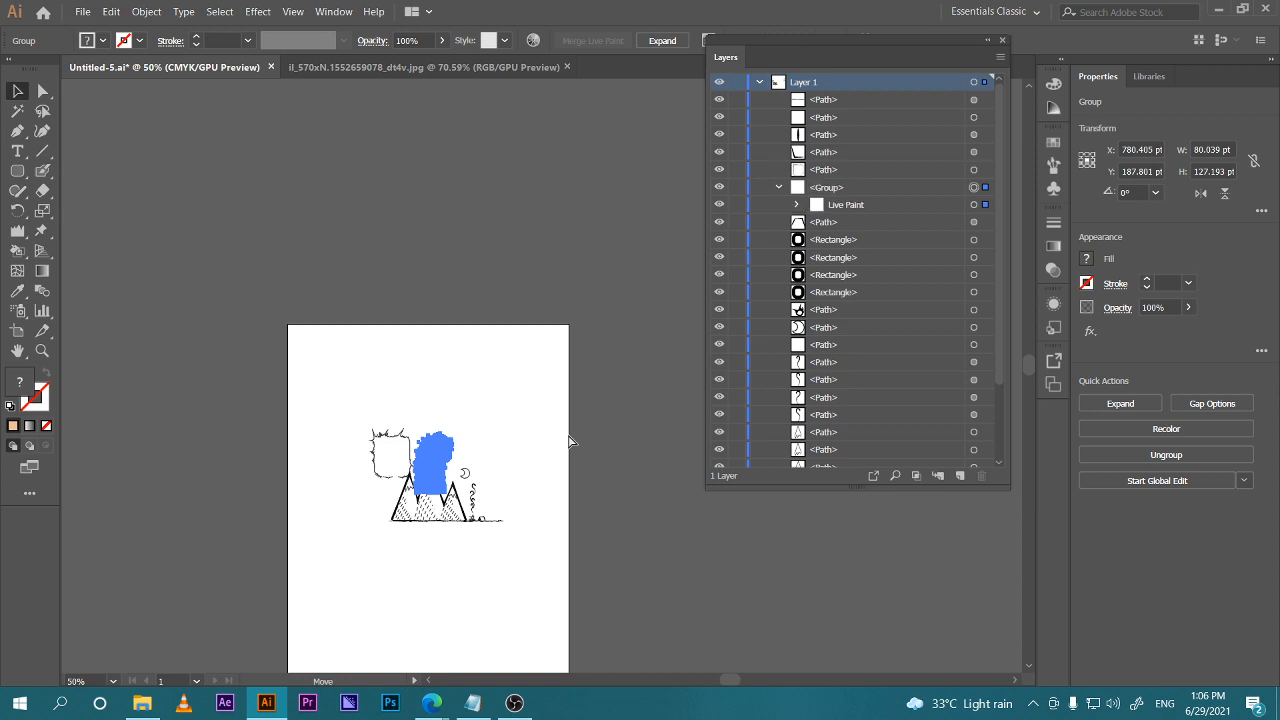
key("ctrl+bracketleft")
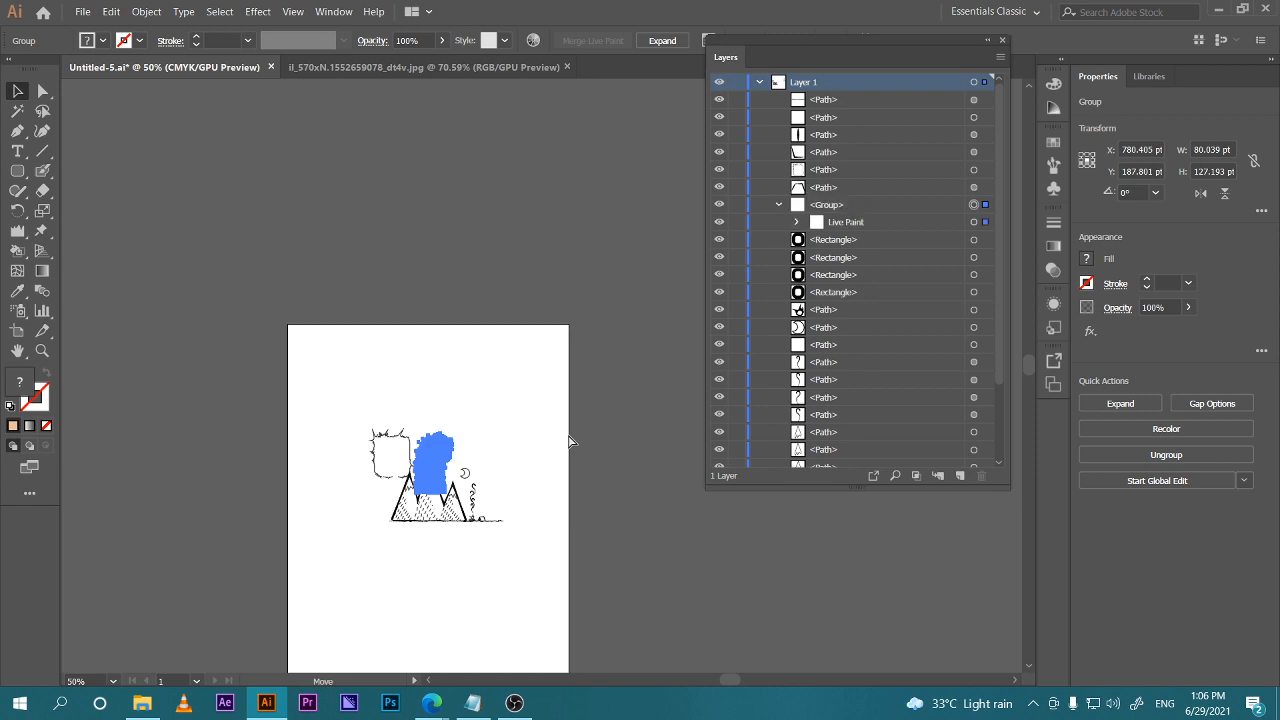
key("ctrl+bracketleft")
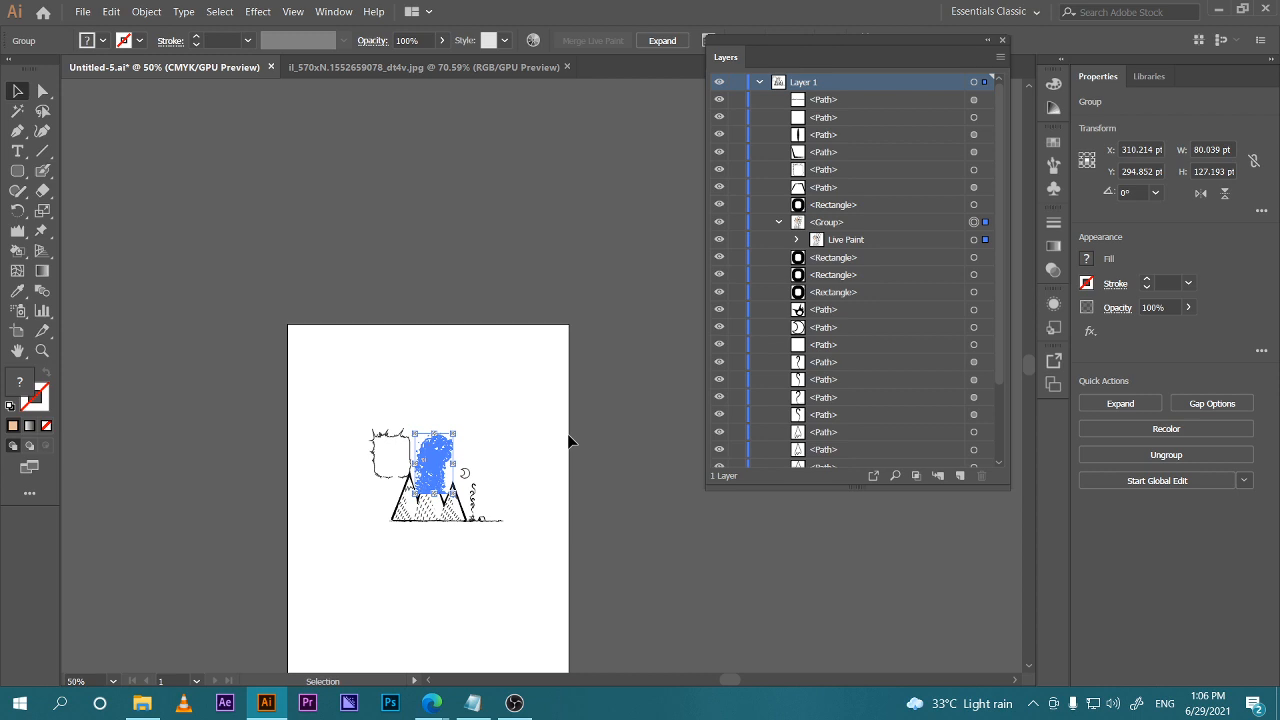
scroll(472, 421, "up", 2)
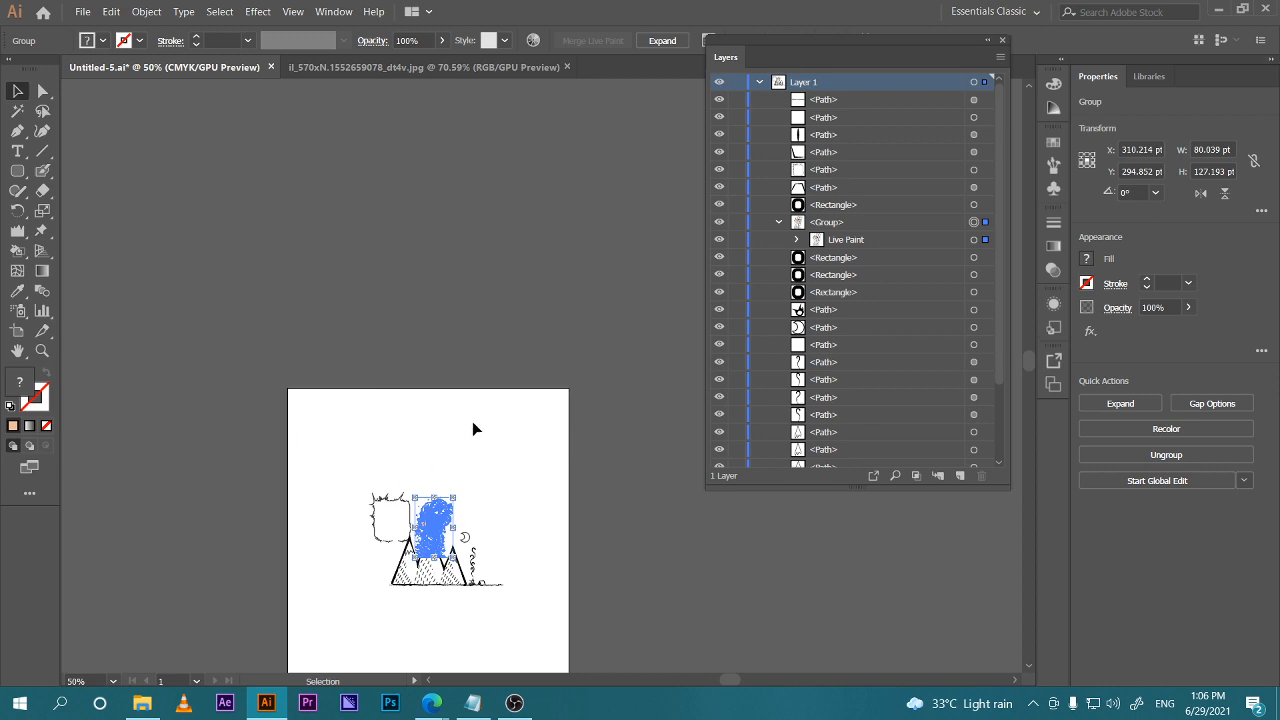
Send the girl's group backward four levels in Layer 1, below the remaining rectangles and the path directly under them
scroll(422, 511, "up", 10)
scroll(437, 521, "down", 3)
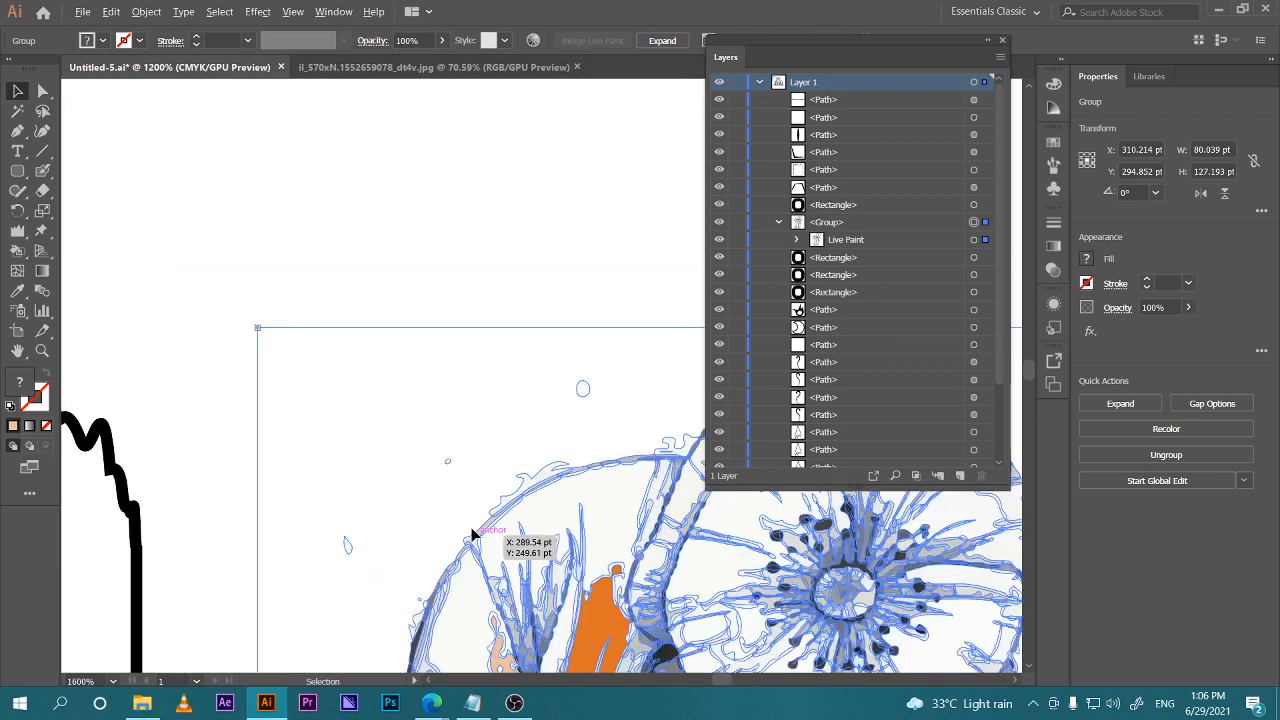
scroll(486, 522, "down", 9)
scroll(486, 522, "right", 5)
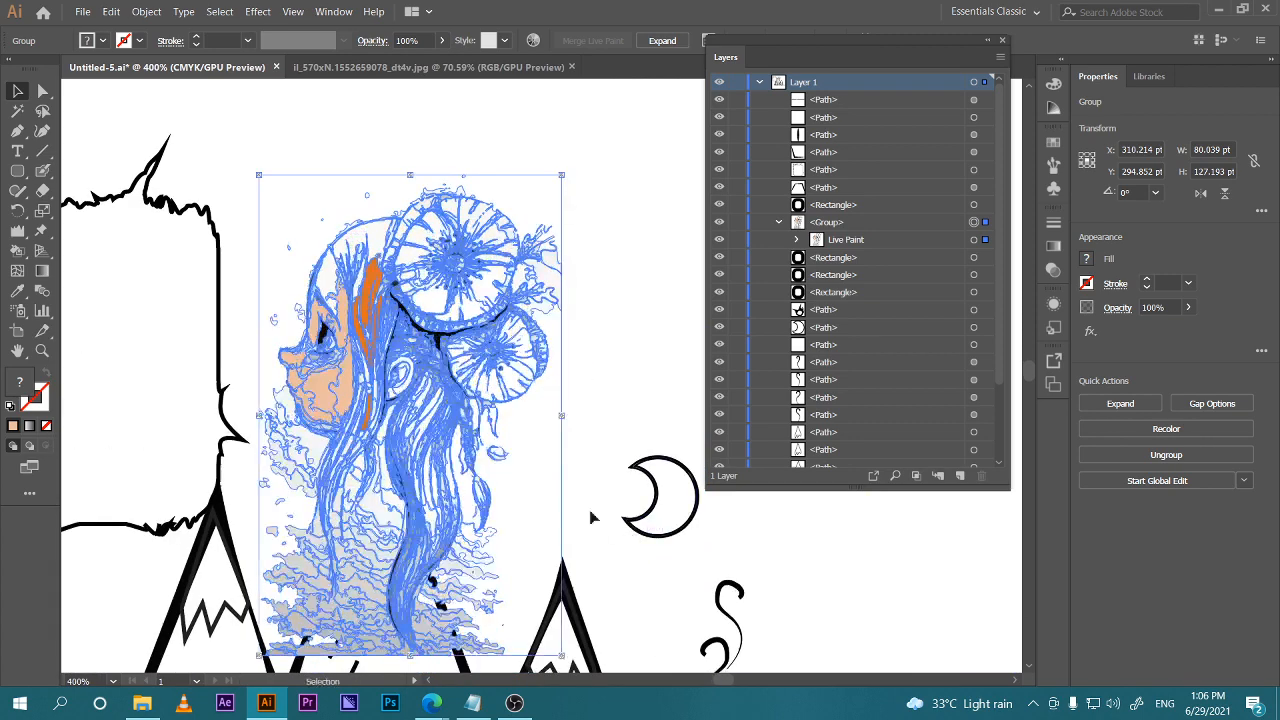
left_click(580, 457)
scroll(471, 462, "down", 2)
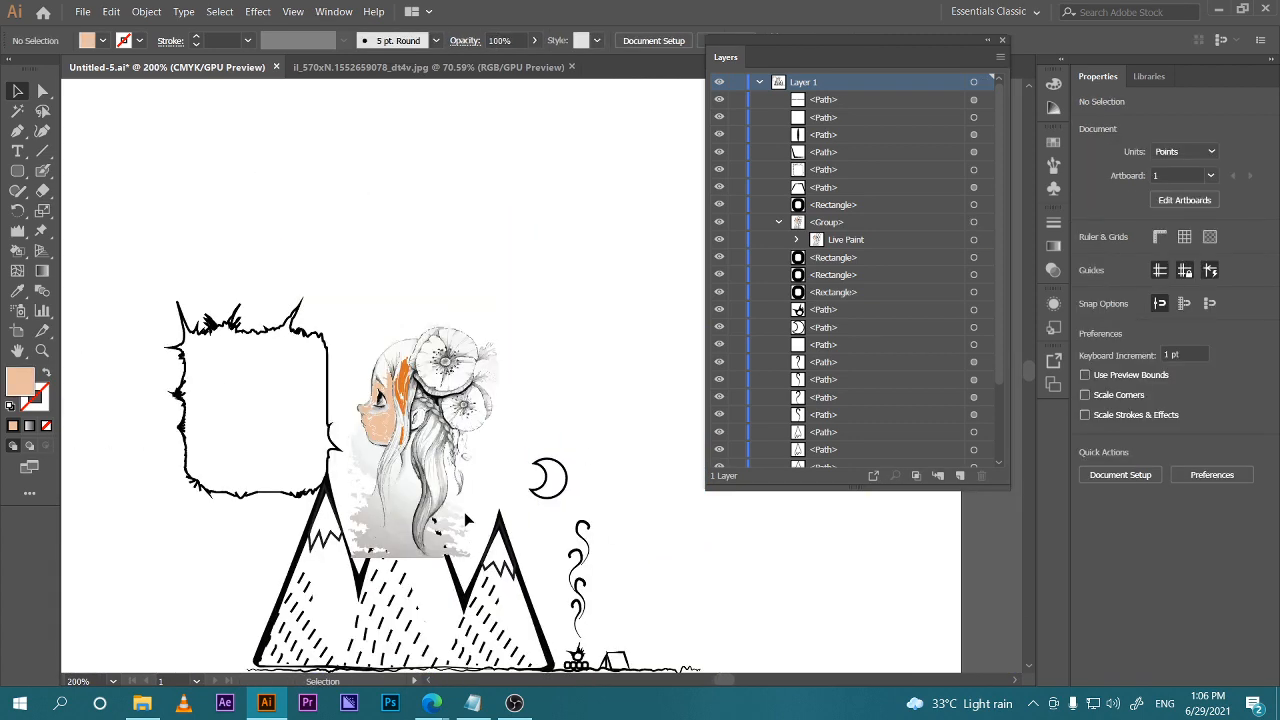
left_click(464, 512)
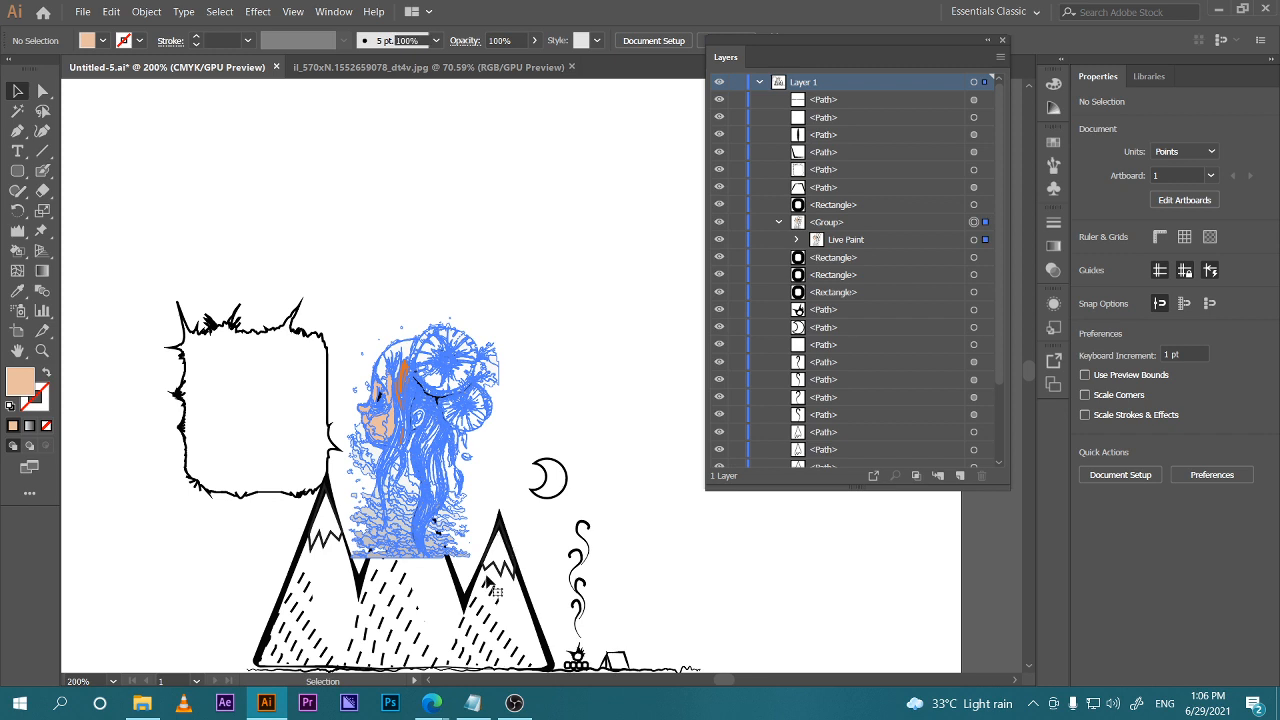
left_click(487, 558)
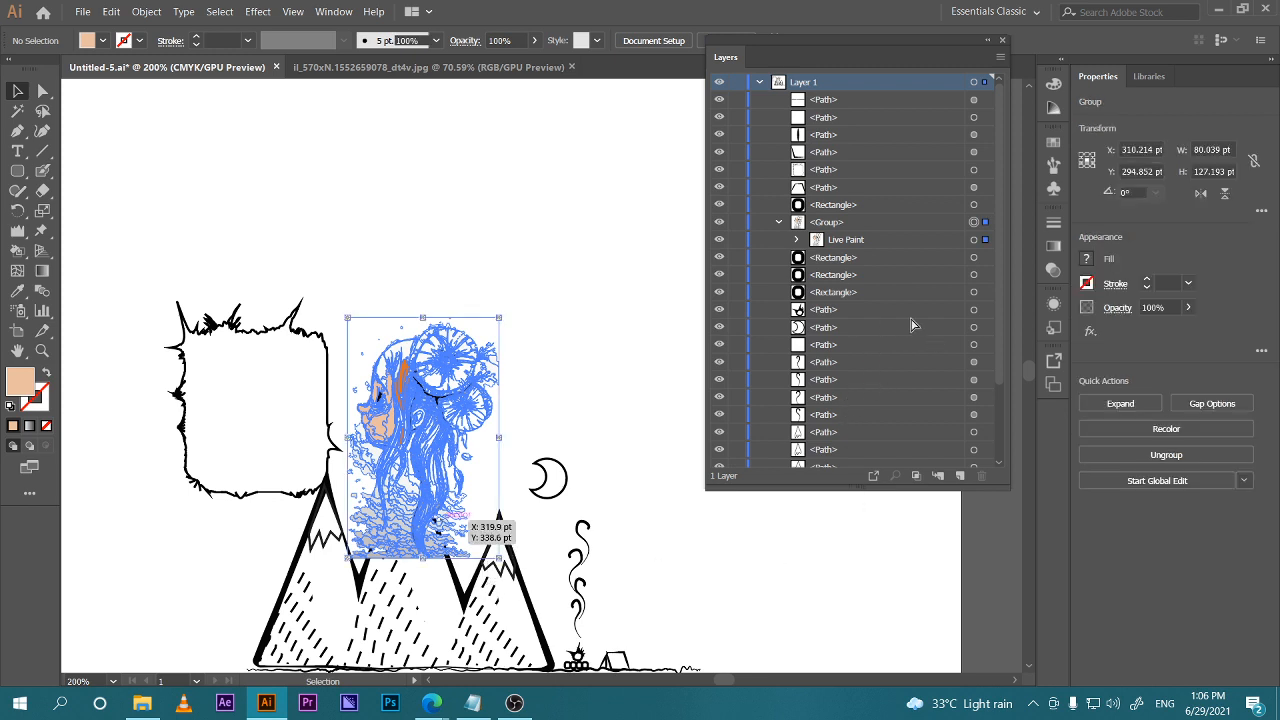
key("ctrl+bracketleft")
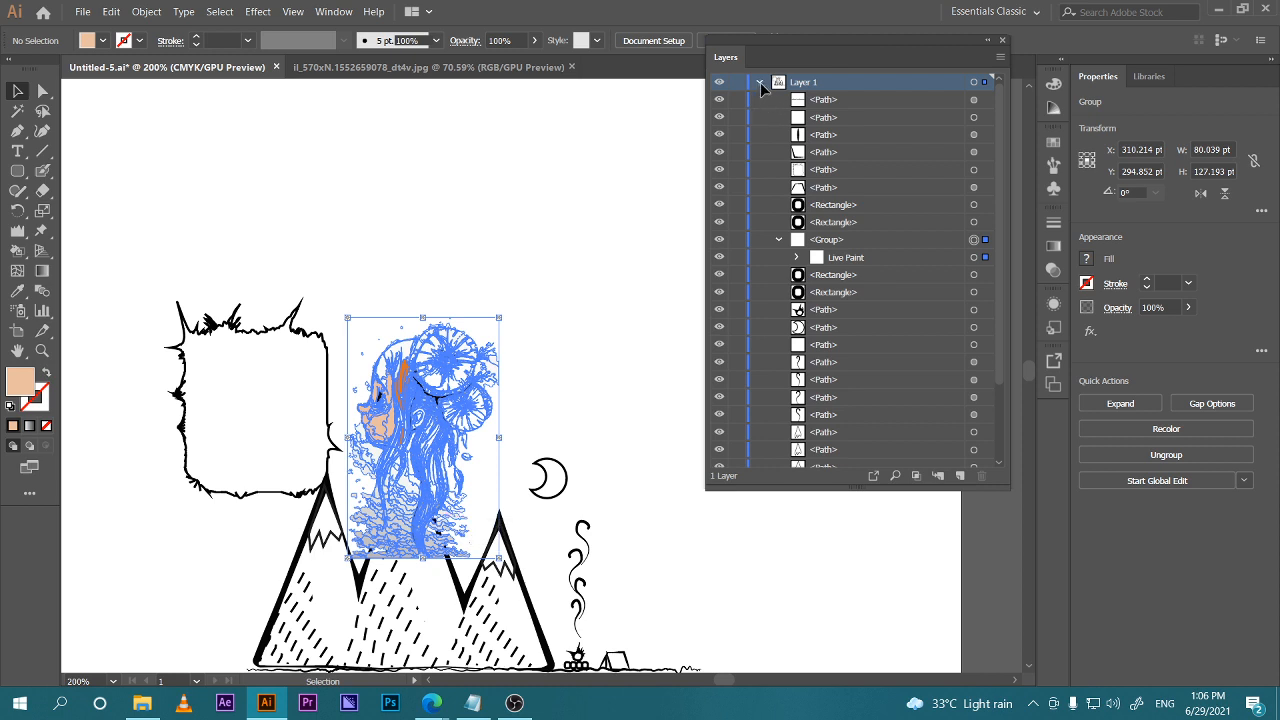
key("ctrl+bracketleft")
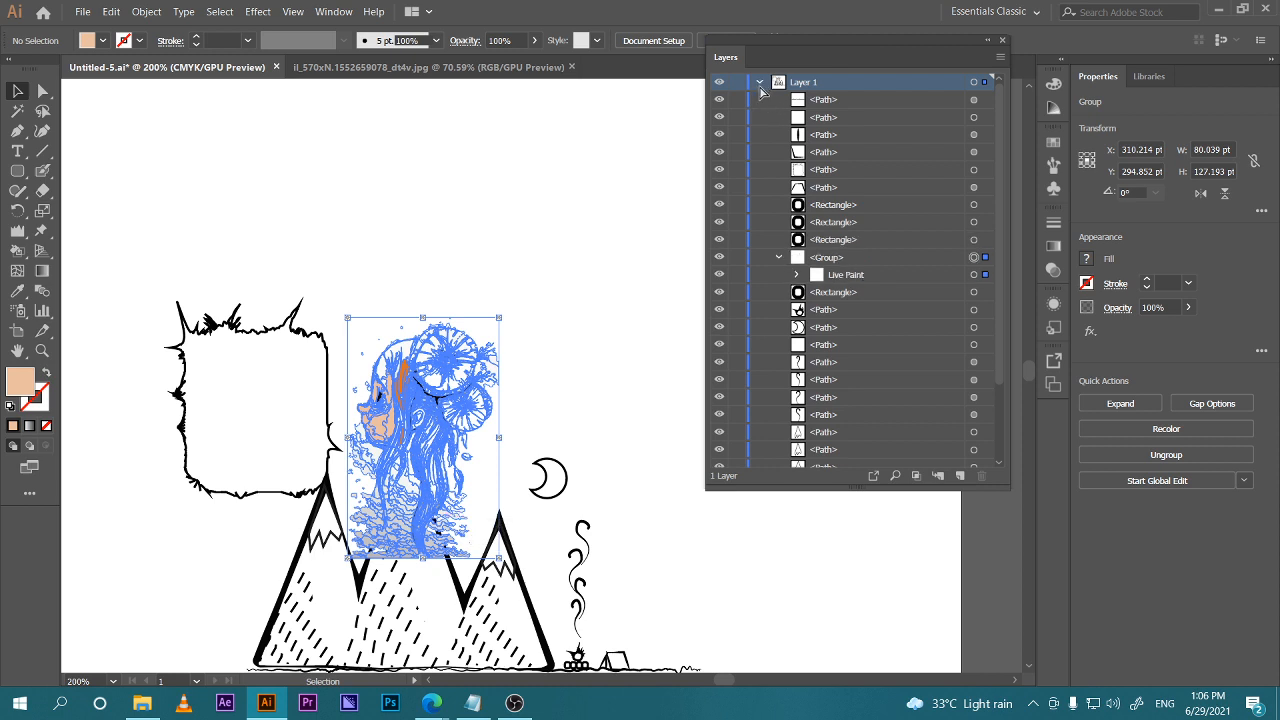
key("ctrl+bracketleft")
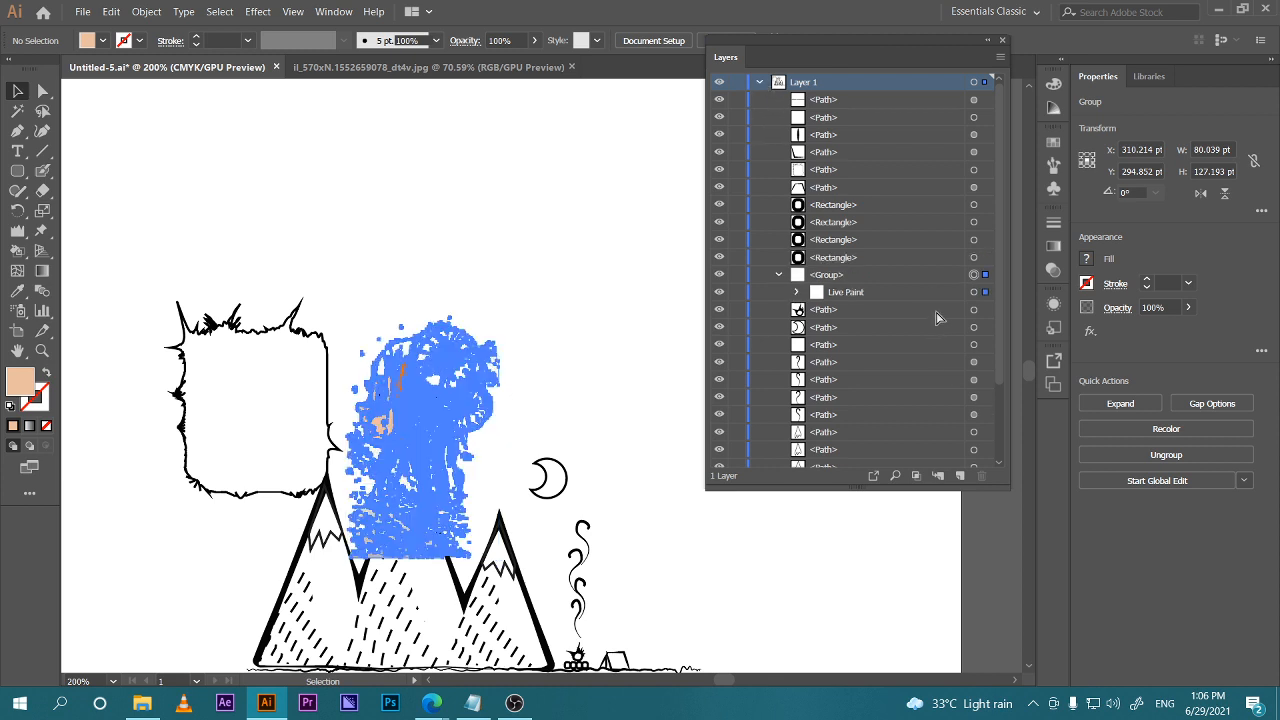
key("ctrl+bracketleft")
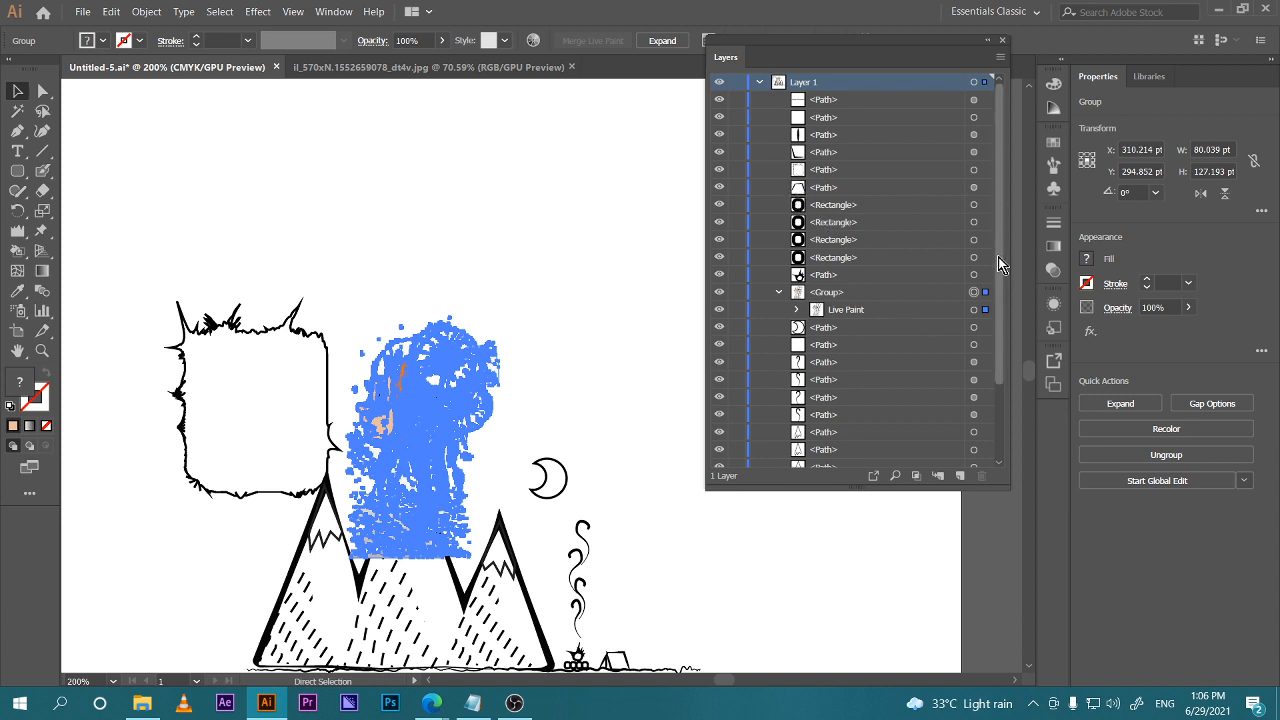
Collapse the girl's group in the layer list, move it down to directly above the clip groups, and deselect it
left_click_drag(1008, 131, 1022, 174)
left_click(780, 293)
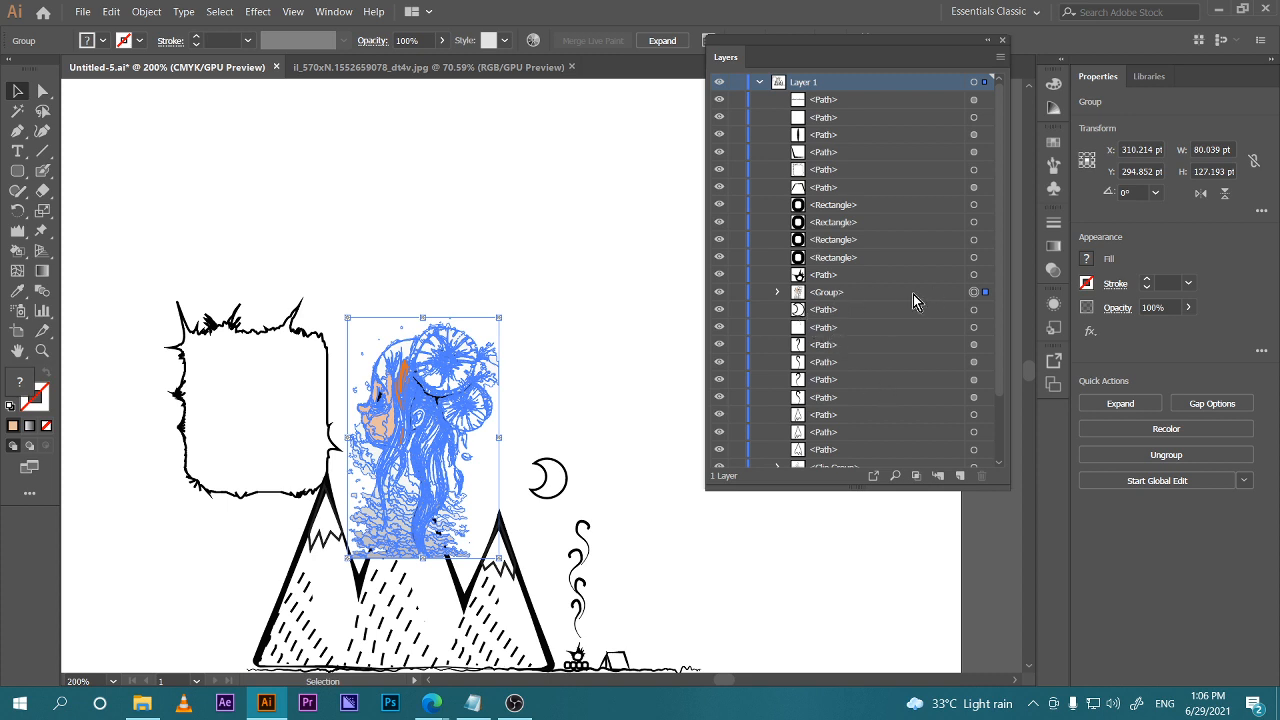
left_click(818, 293)
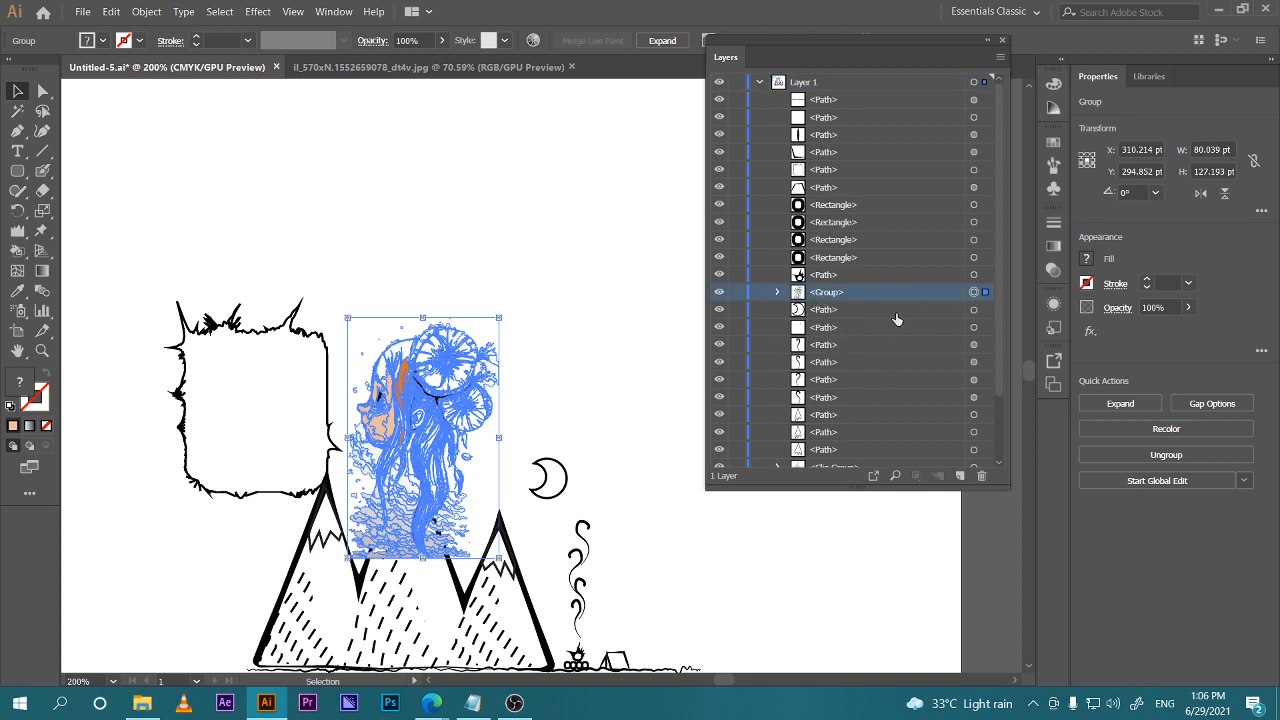
left_click_drag(864, 296, 845, 450)
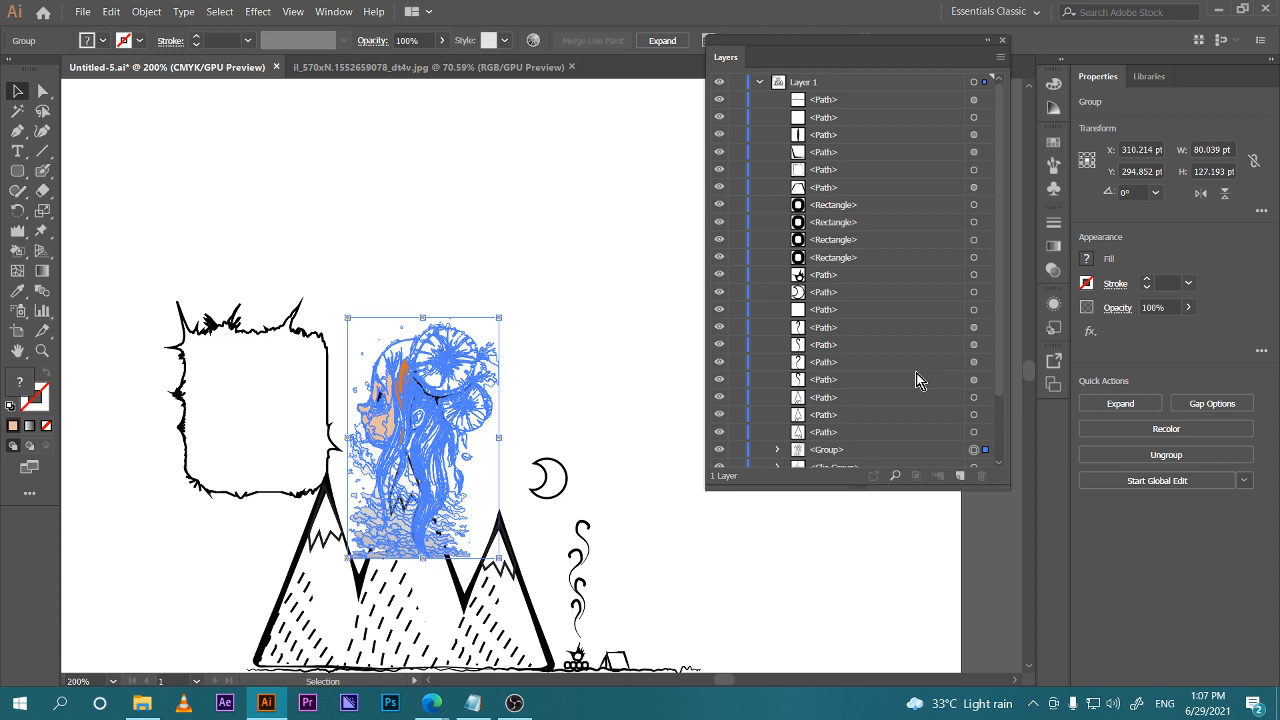
scroll(916, 380, "down", 3)
left_click(606, 390)
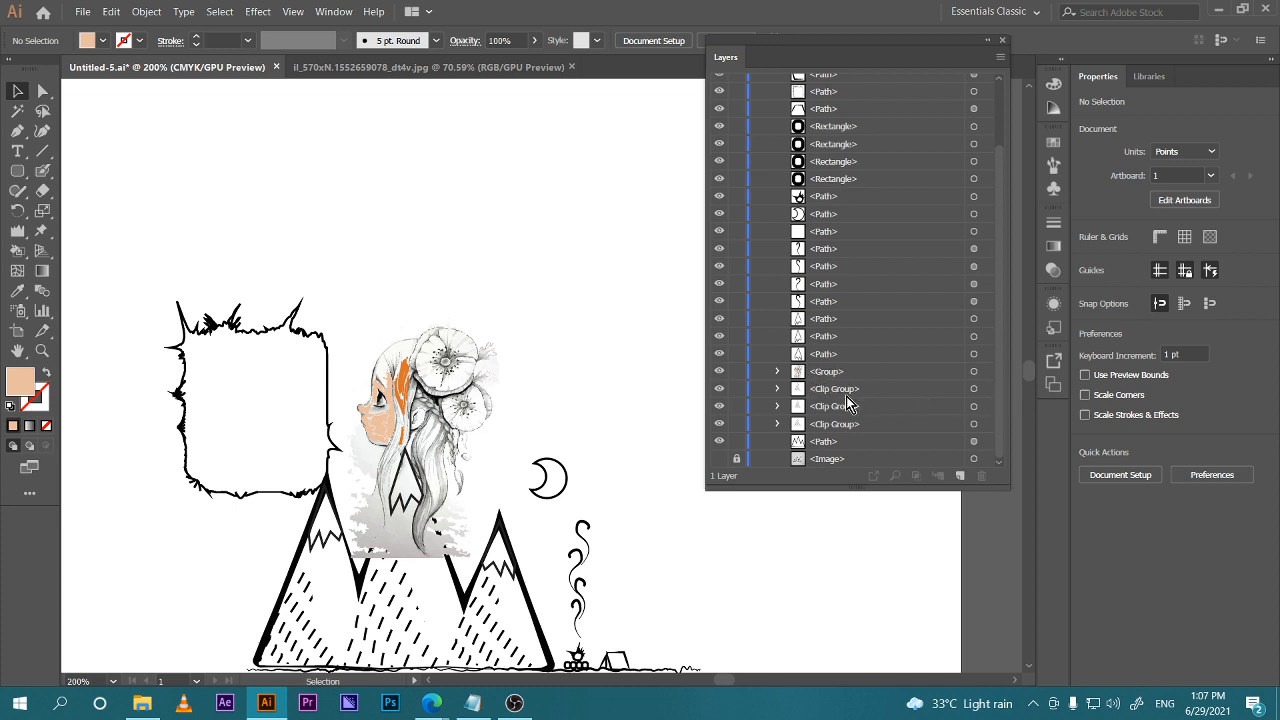
Move the girl's group below the clip groups and the mountain path, directly above the locked image in Layer 1
left_click(800, 373)
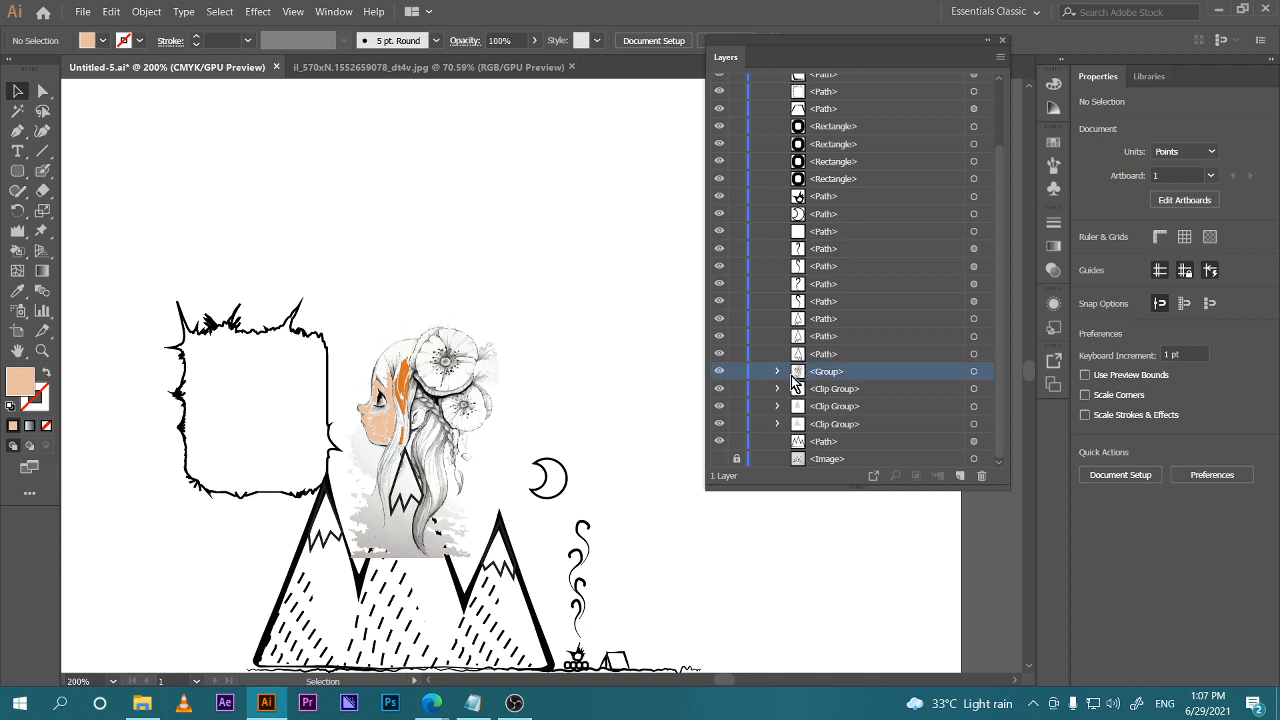
left_click(778, 372)
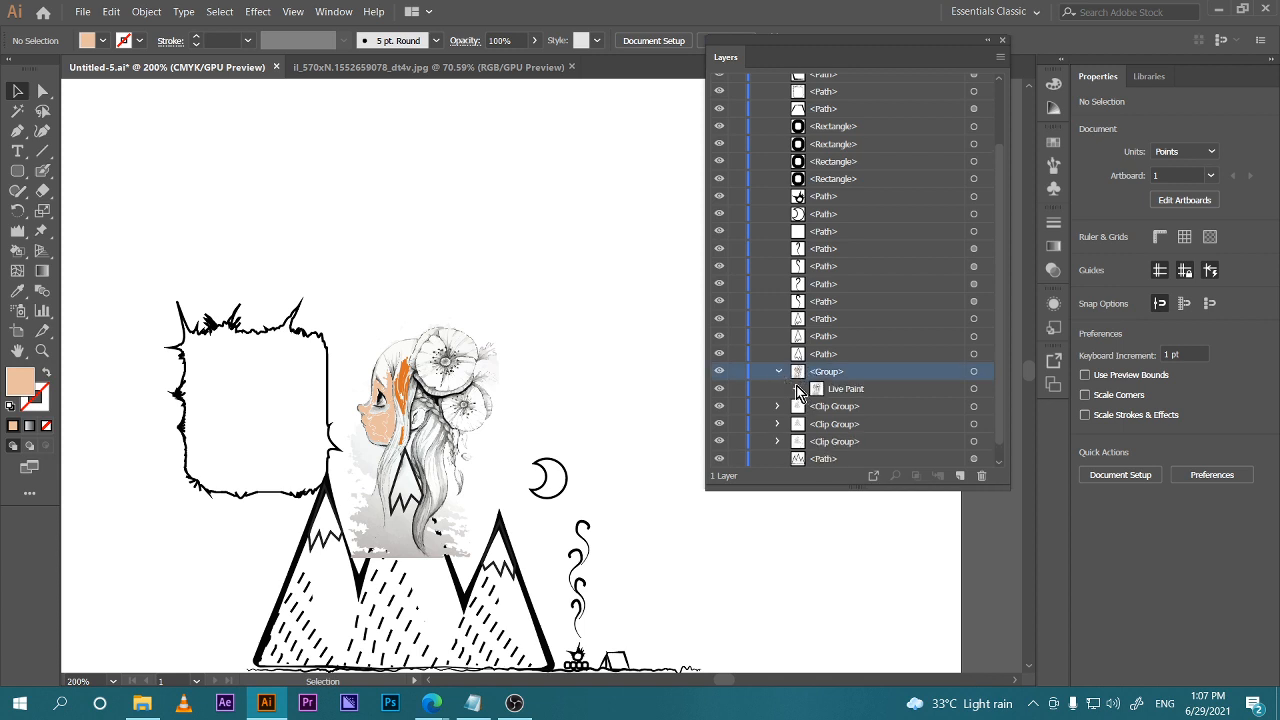
left_click(797, 390)
scroll(820, 392, "down", 3)
left_click(797, 232)
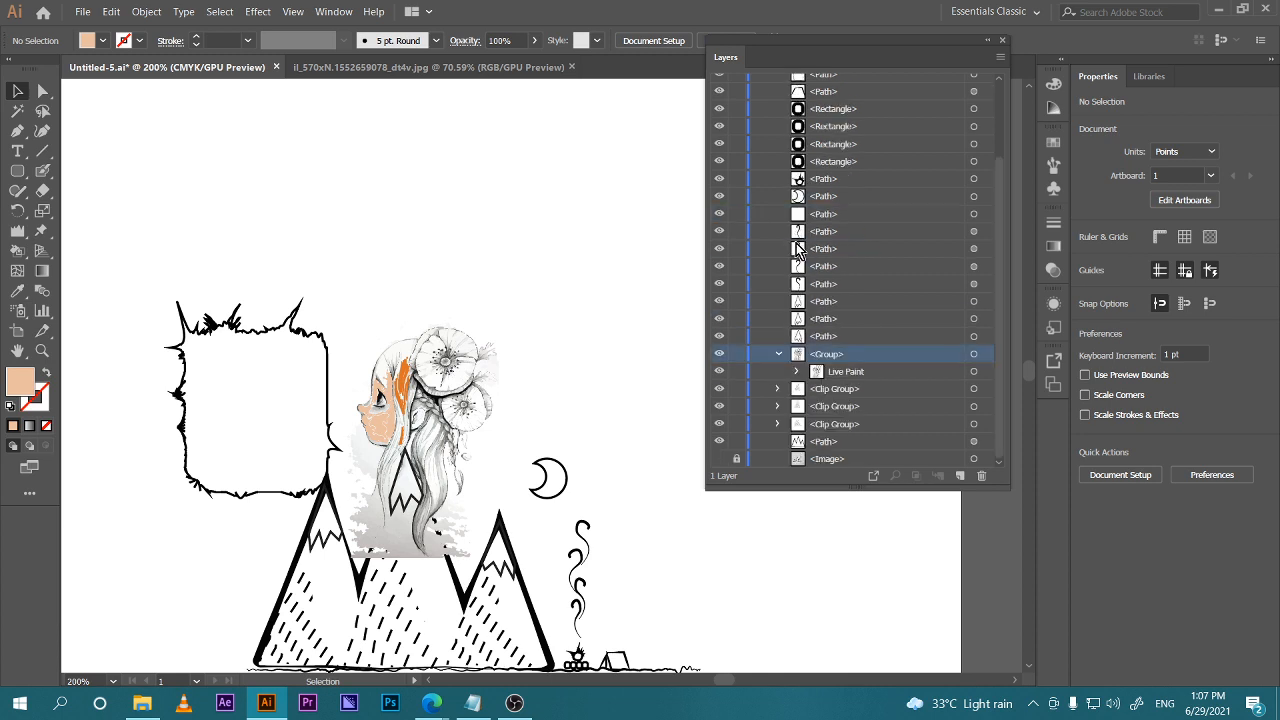
left_click(778, 354)
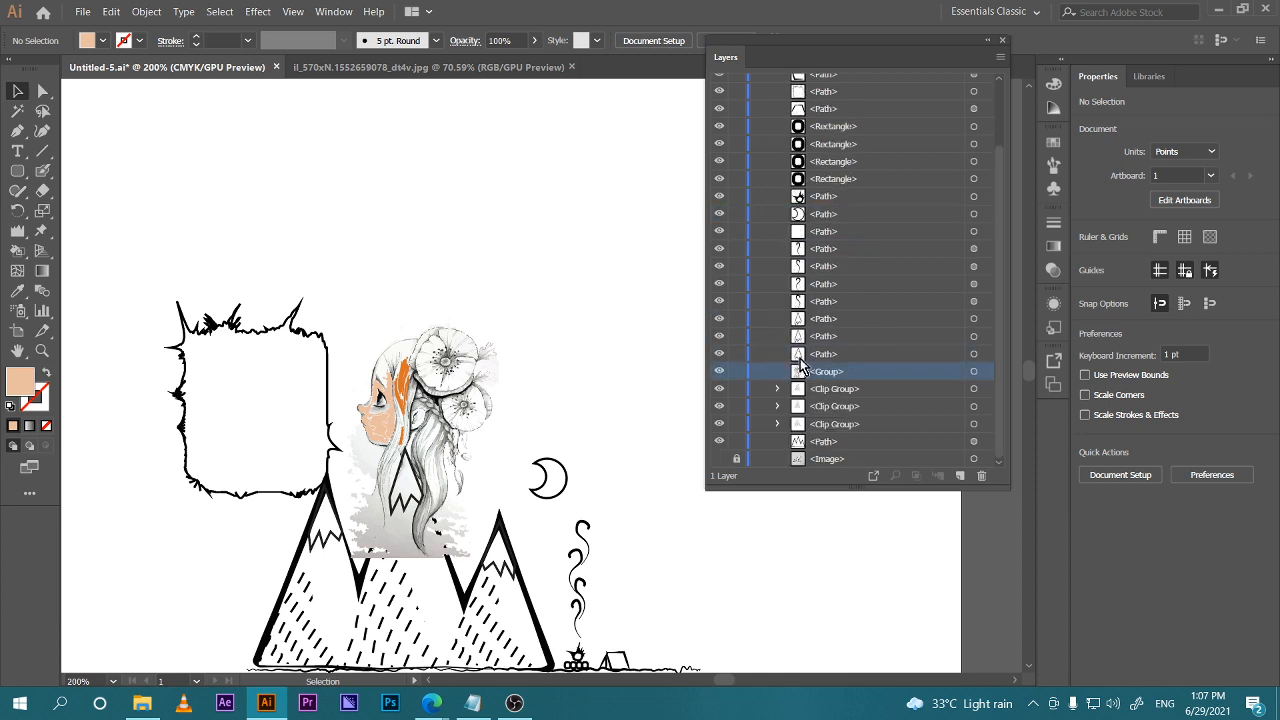
left_click_drag(843, 373, 850, 451)
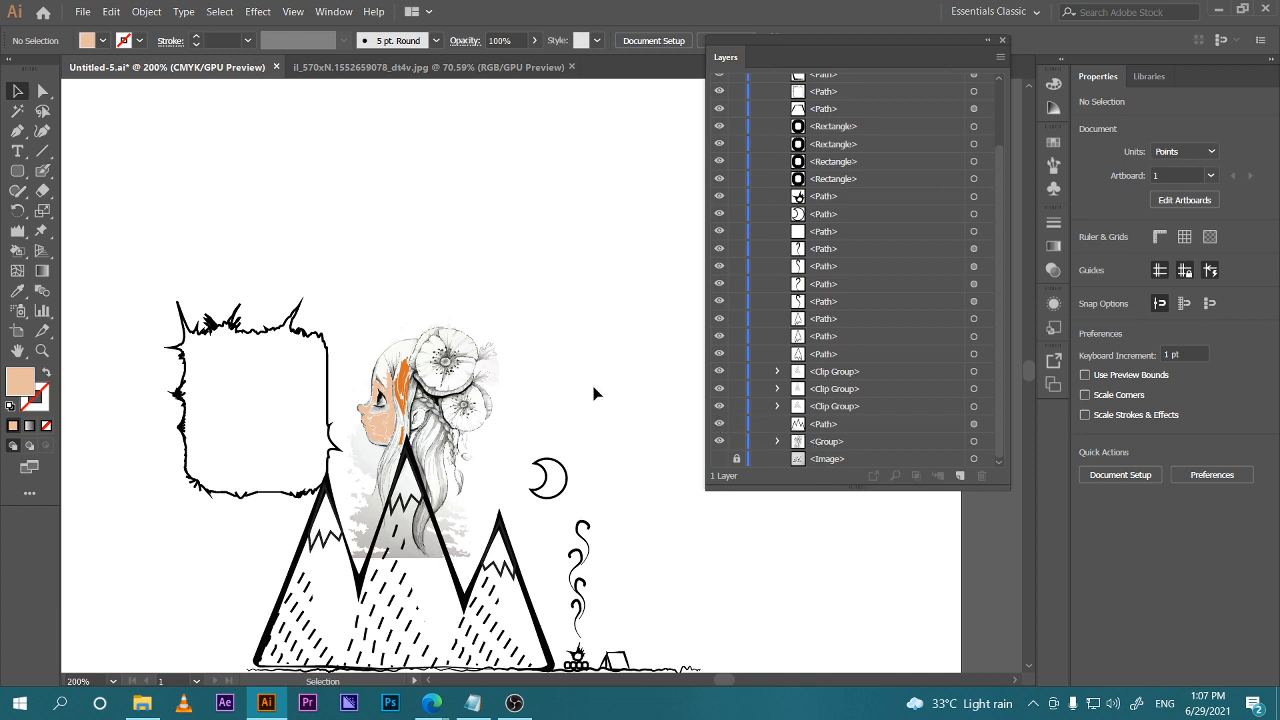
Select the girl's group on the artboard and scale it up proportionally to about 121 × 193 pt
key("ctrl+minus")
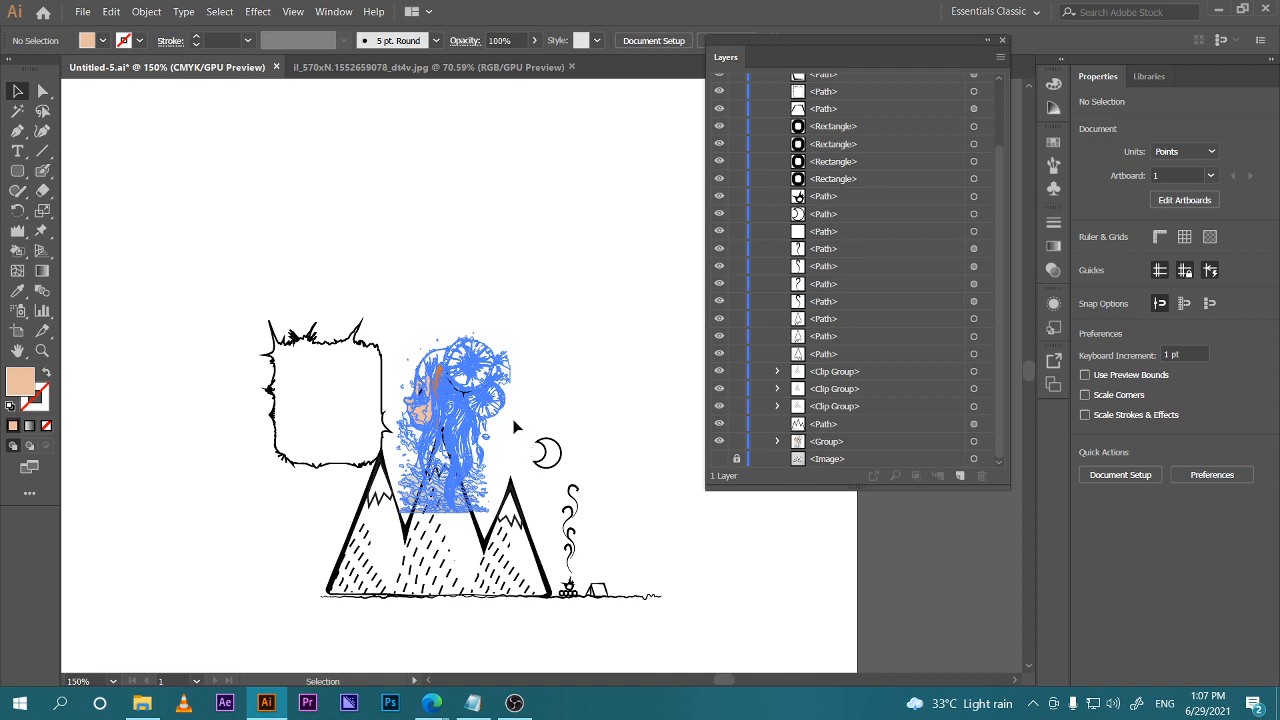
left_click(505, 407)
key("ctrl+t")
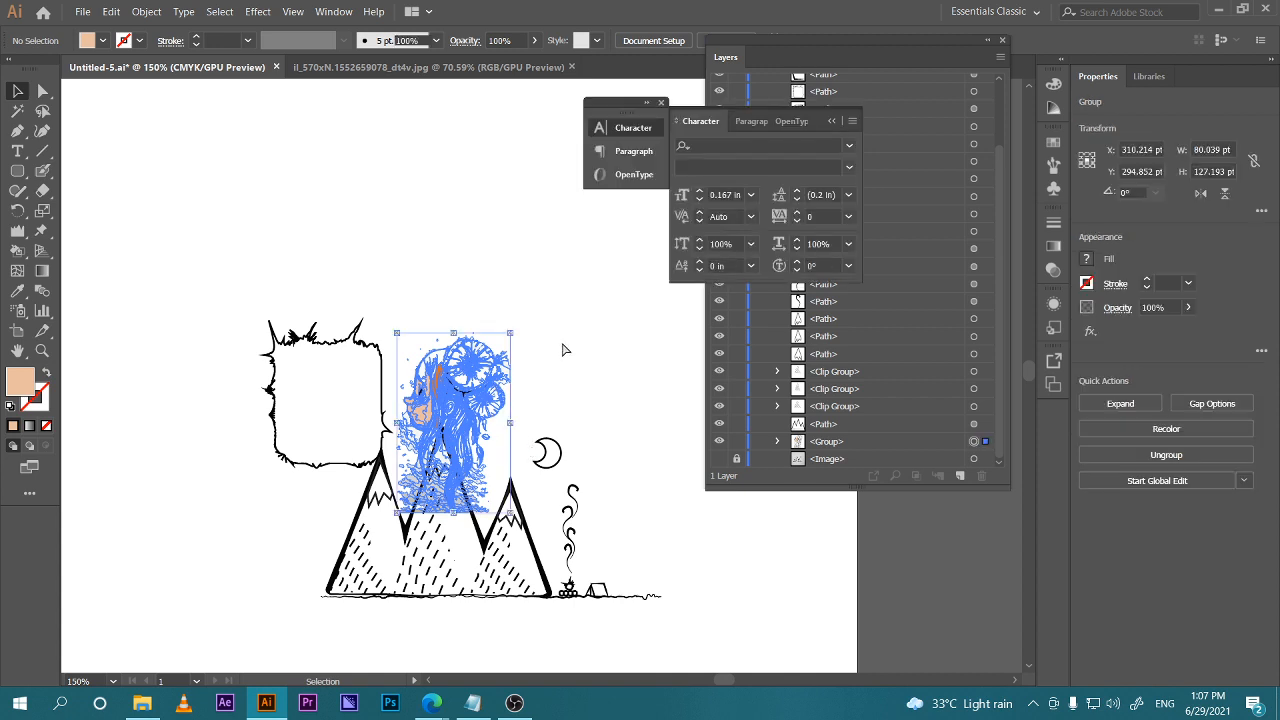
key("ctrl+minus")
left_click_drag(528, 336, 629, 275)
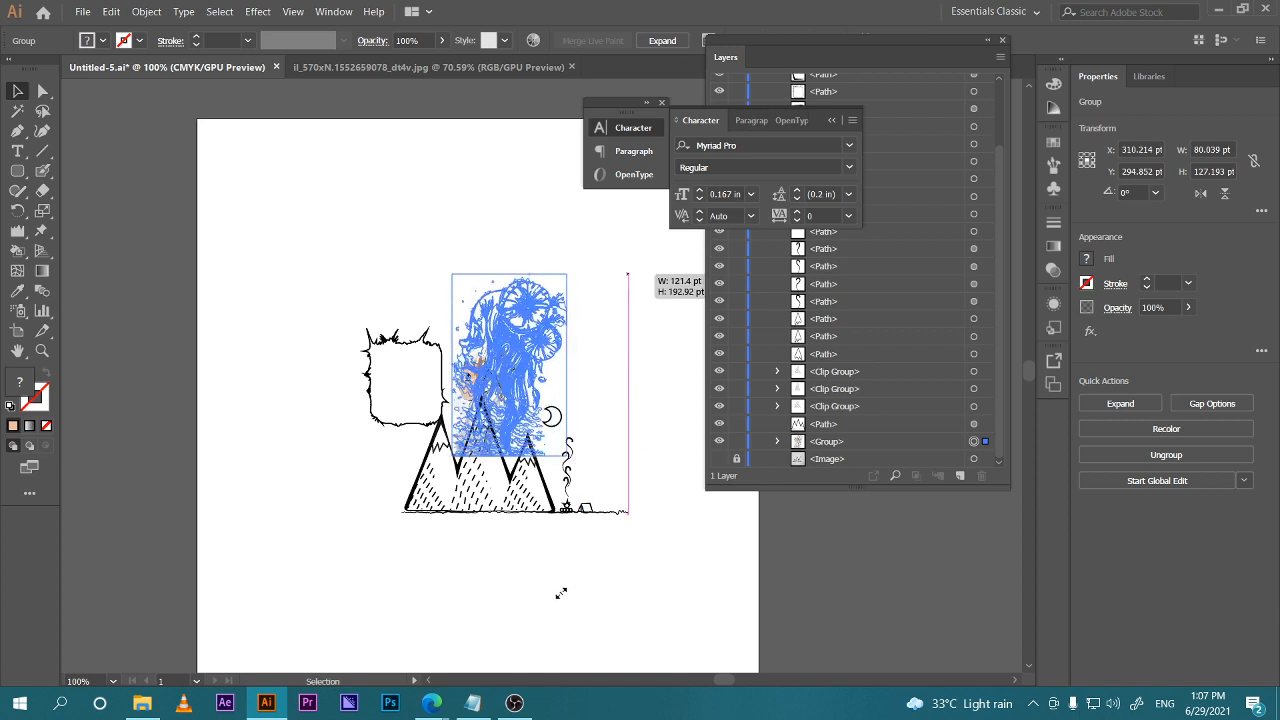
Switch to the Google Meet call to read the in-call messages, and return to Illustrator
mouse_move(432, 703)
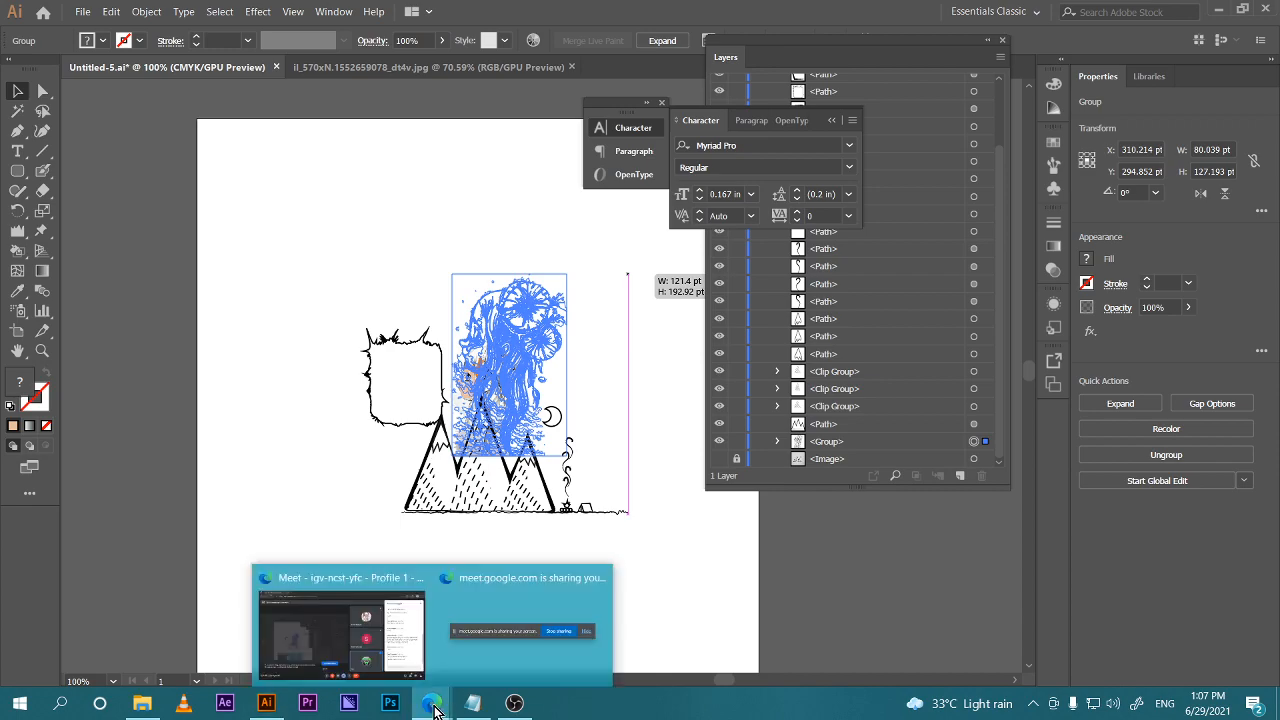
left_click(520, 625)
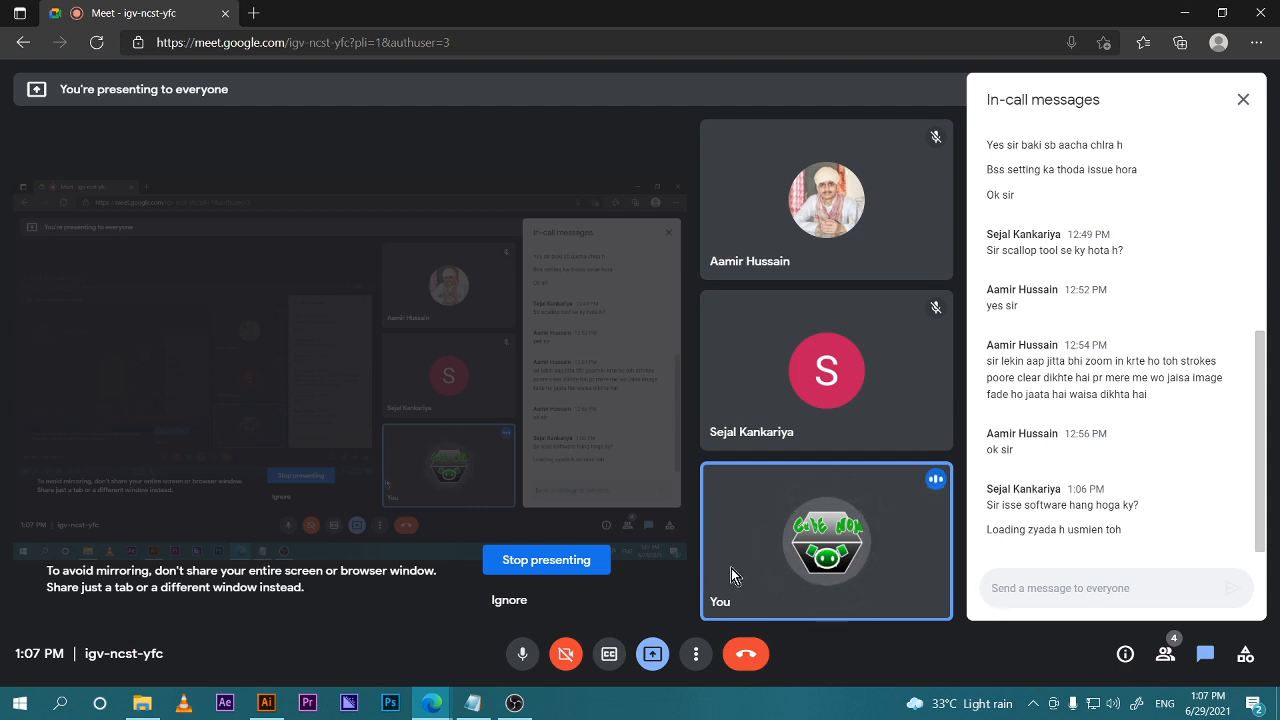
left_click(266, 703)
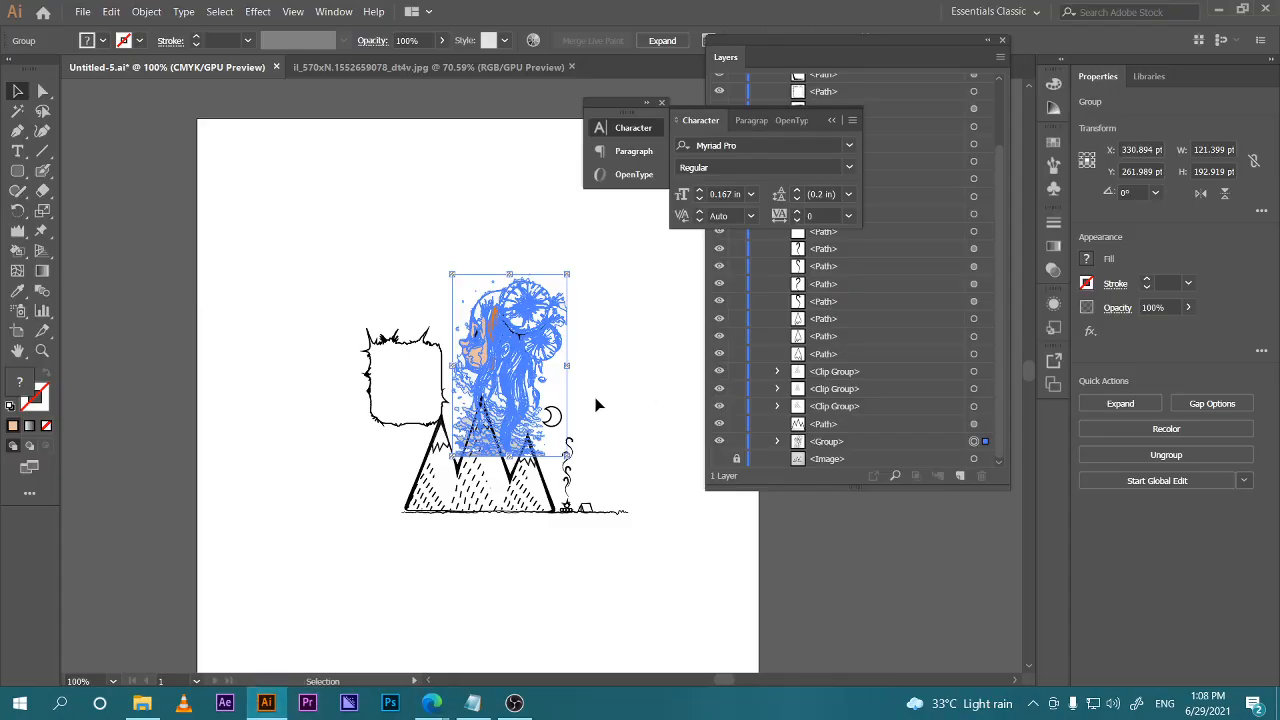
Deselect the girl and examine how she sits behind the mountains, both up close and on the whole artboard
left_click(596, 451)
scroll(624, 396, "up", 3)
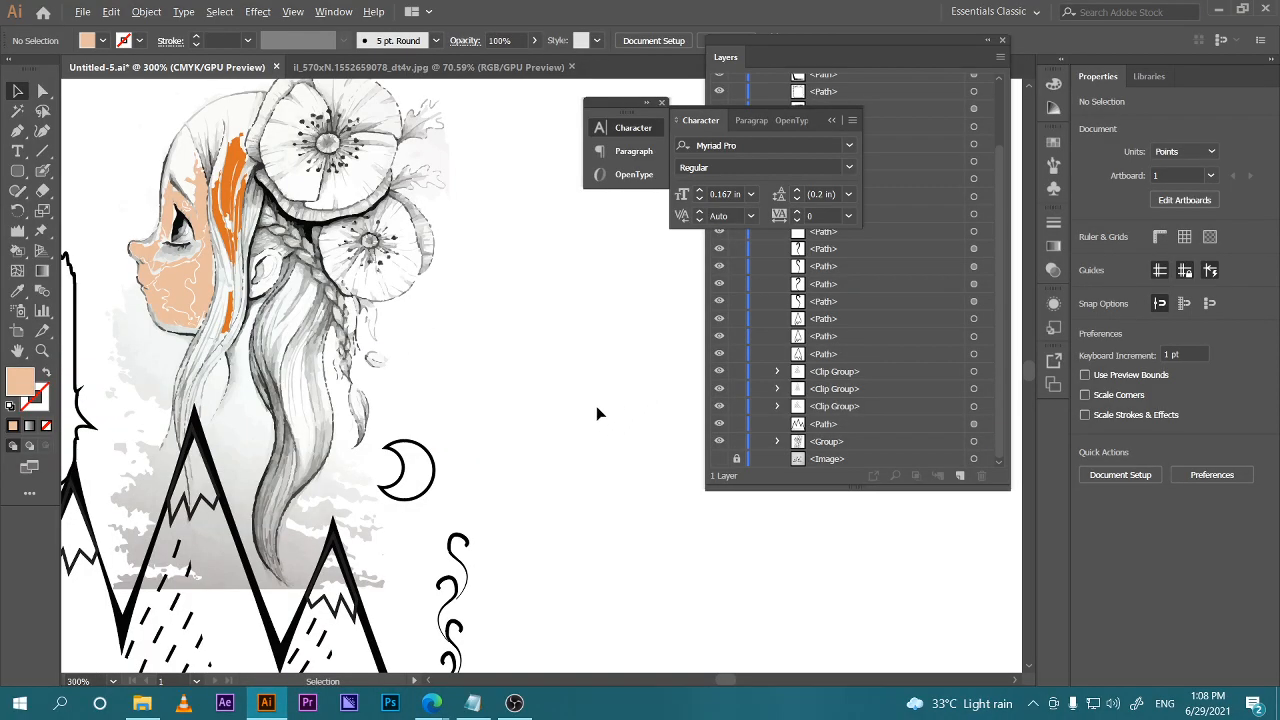
scroll(520, 470, "left", 4)
scroll(520, 470, "up", 1)
scroll(436, 535, "down", 2)
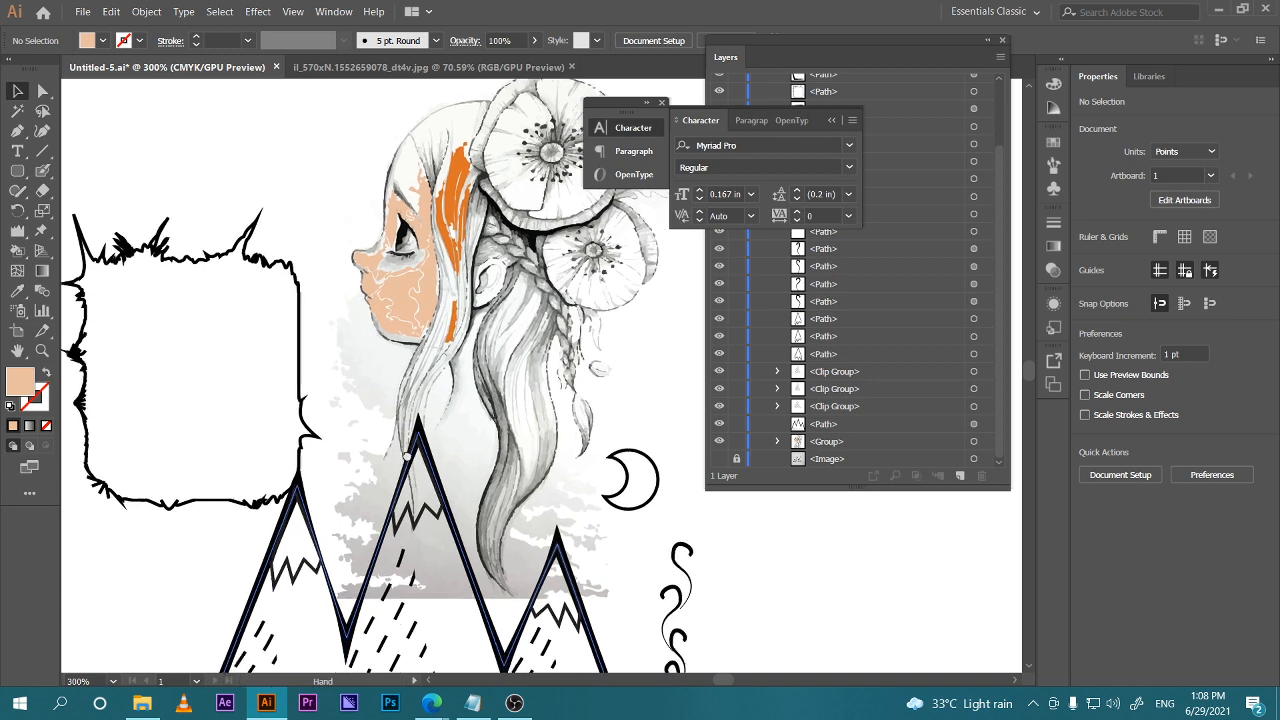
scroll(420, 500, "right", 2)
scroll(345, 392, "down", 5)
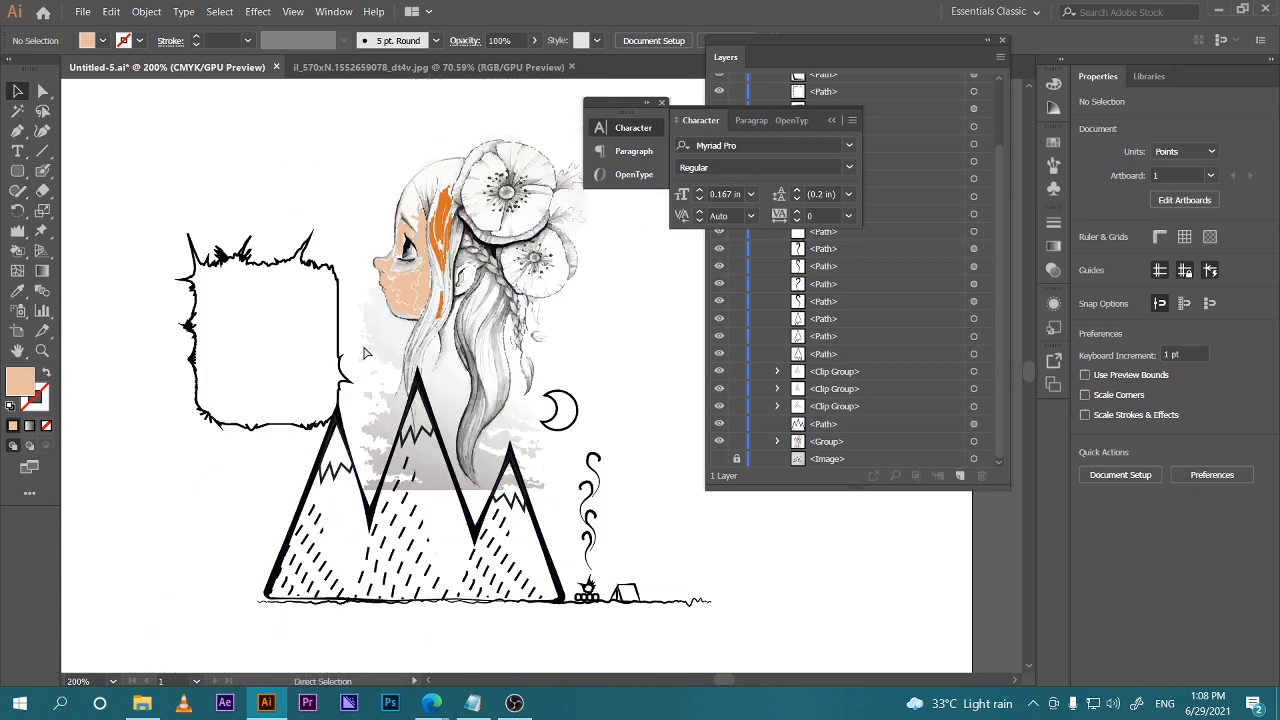
key("ctrl+minus")
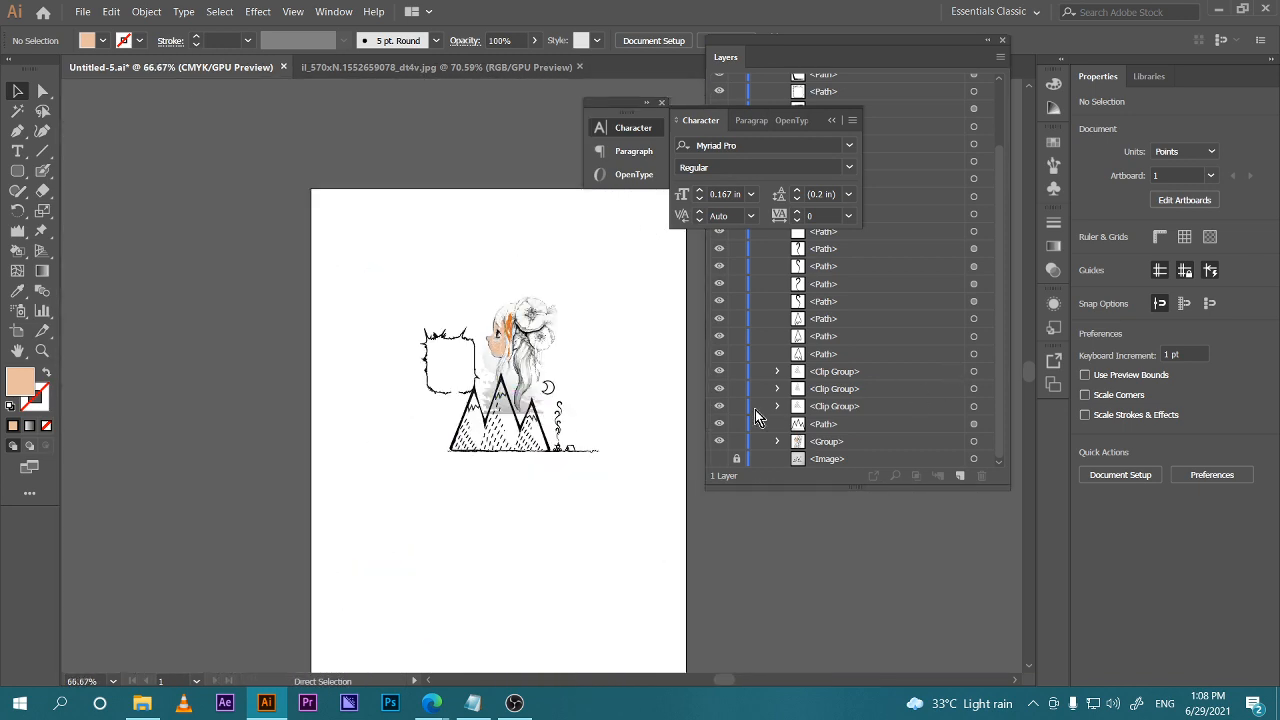
Draw a circle about 415 pt in diameter over the artwork and centre it at about X 304 pt, Y 320 pt
right_click(27, 178)
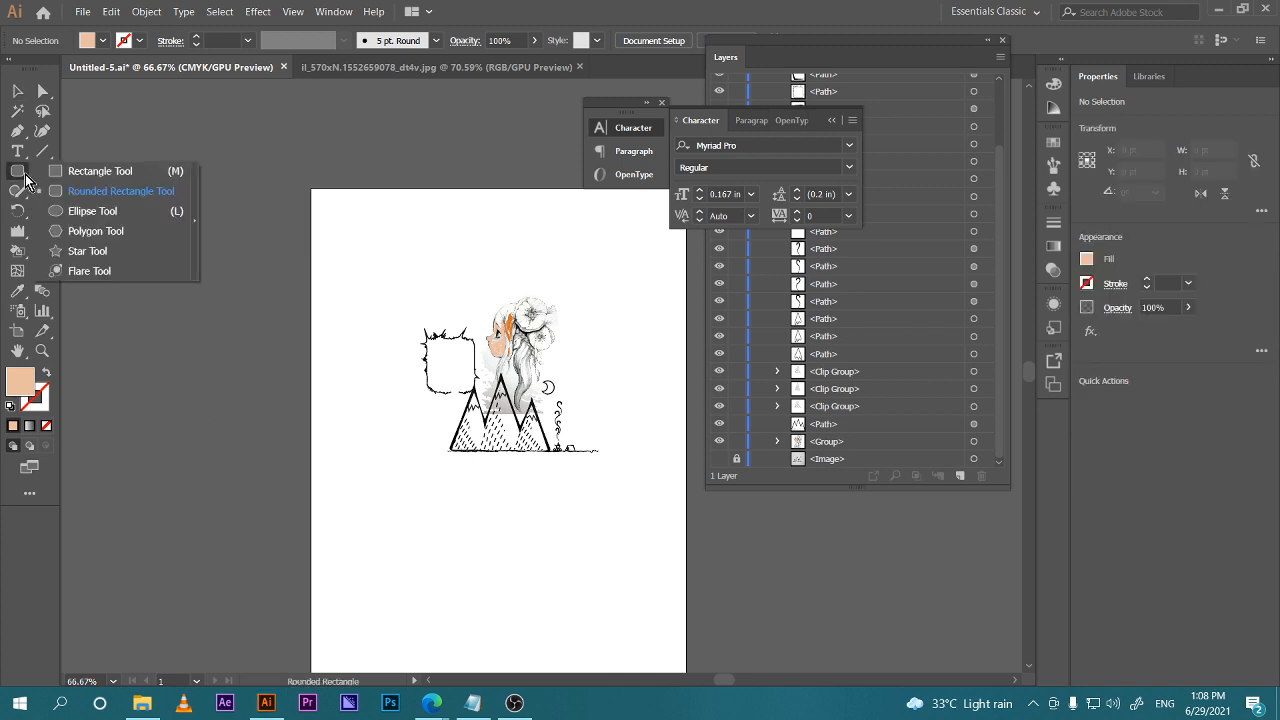
left_click(80, 210)
left_click_drag(493, 397, 626, 300)
key("v")
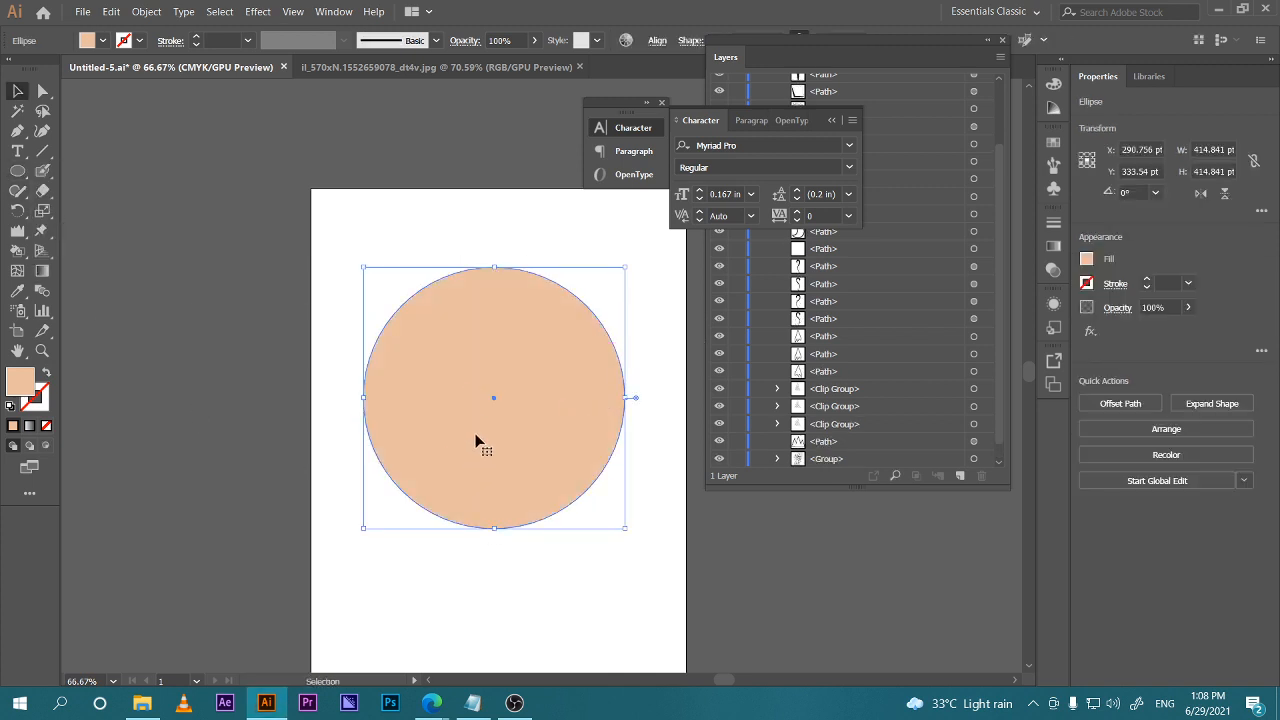
left_click_drag(478, 432, 487, 423)
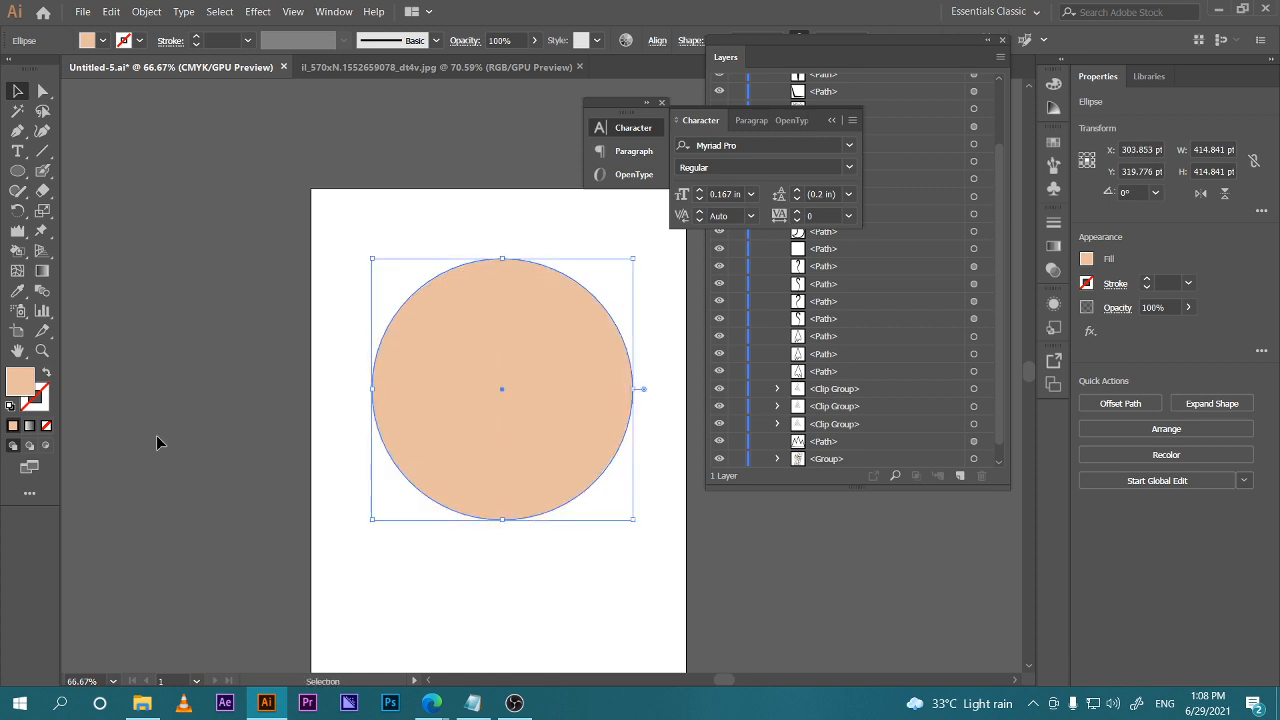
Fill the circle with black (000000) and send it behind the girl and the mountains
double_click(22, 388)
left_click(846, 394)
left_click_drag(846, 394, 717, 466)
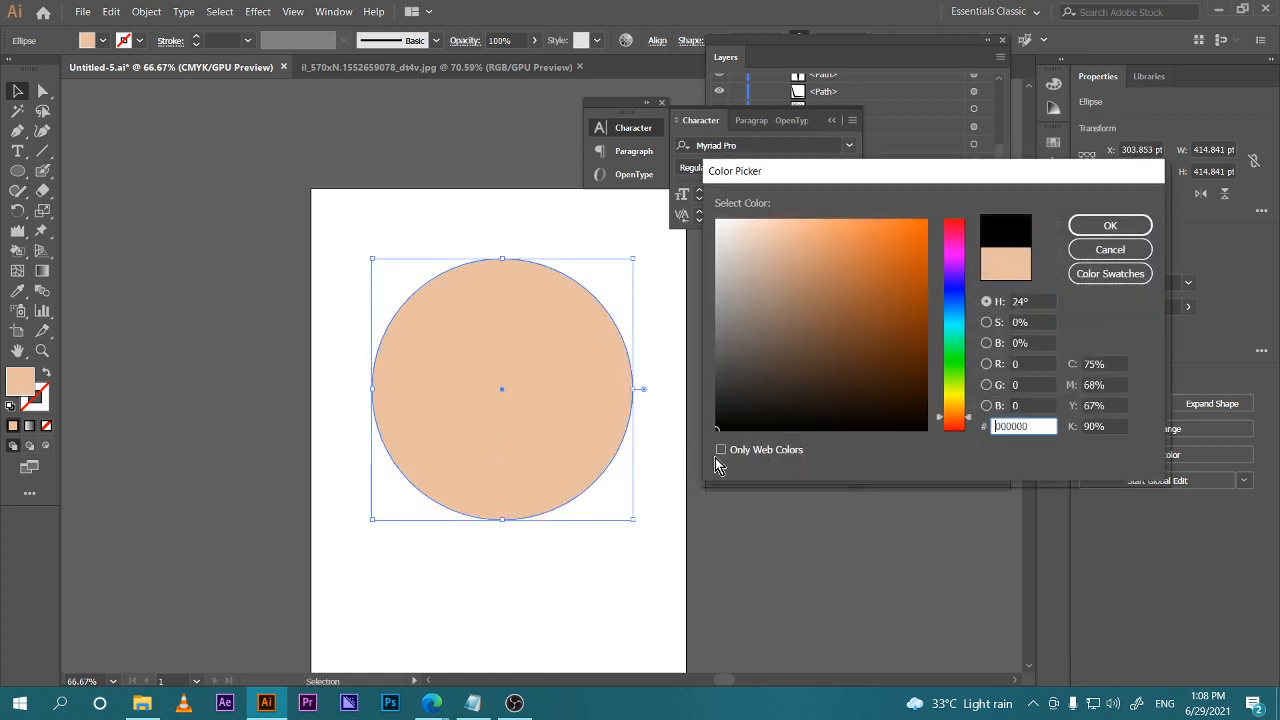
left_click(1086, 226)
key("a")
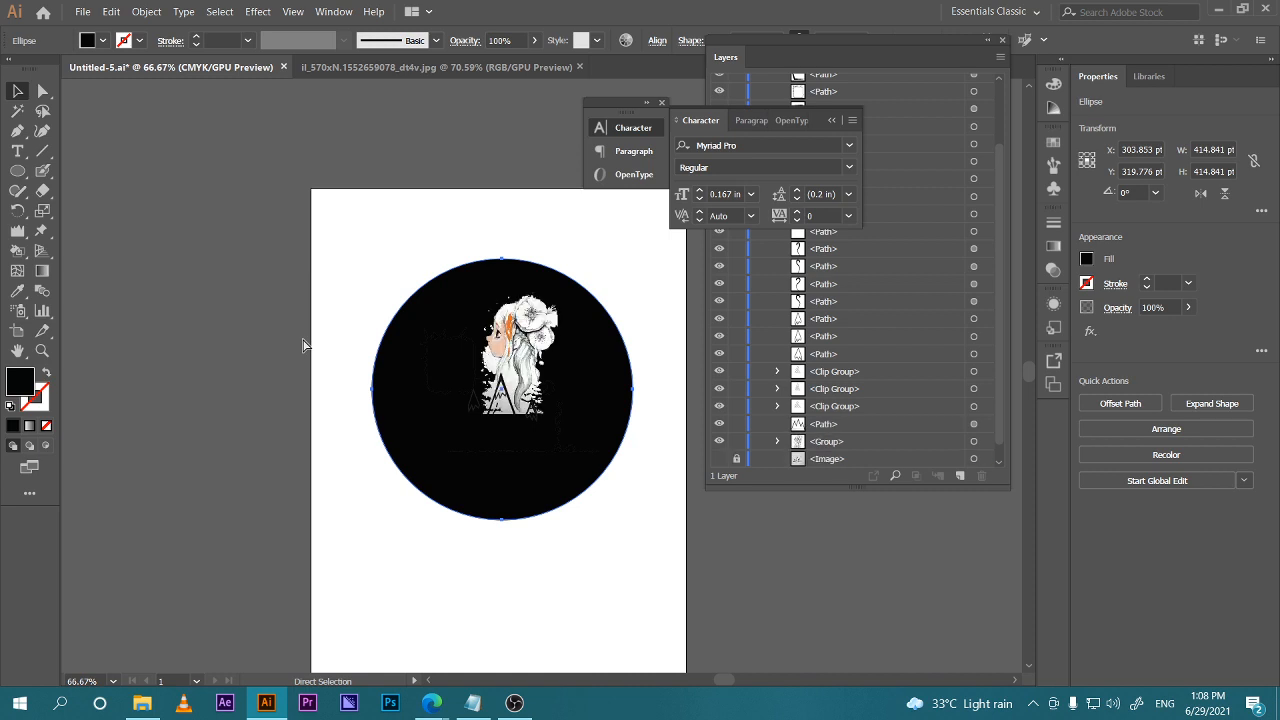
Change the background circle's fill to dark grey (2D2D2D) and deselect it
key("v")
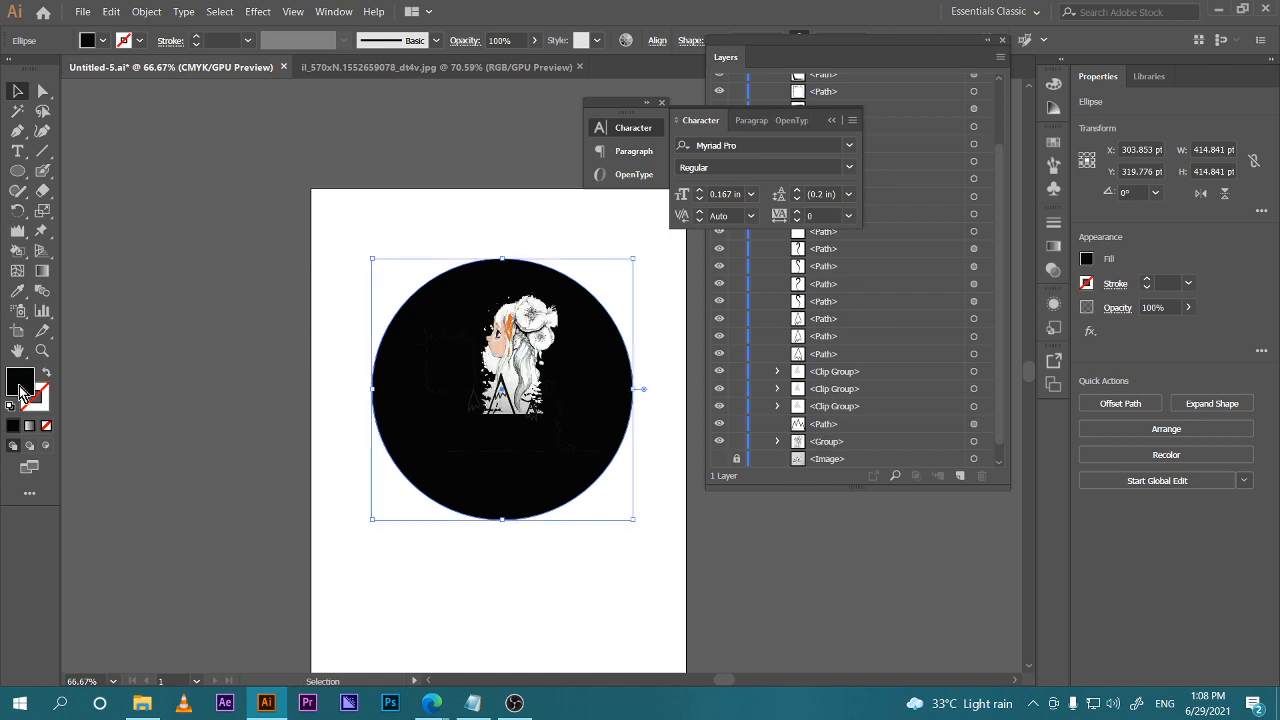
double_click(20, 390)
left_click_drag(800, 349, 704, 392)
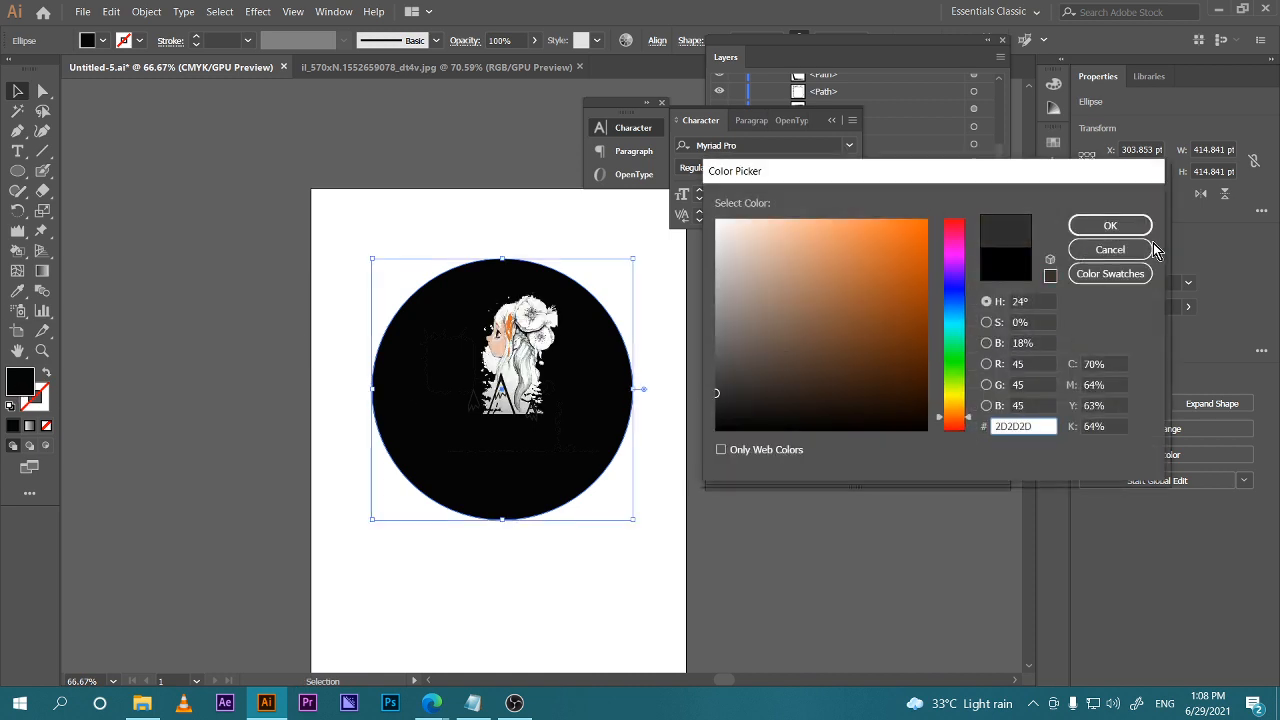
left_click(1110, 226)
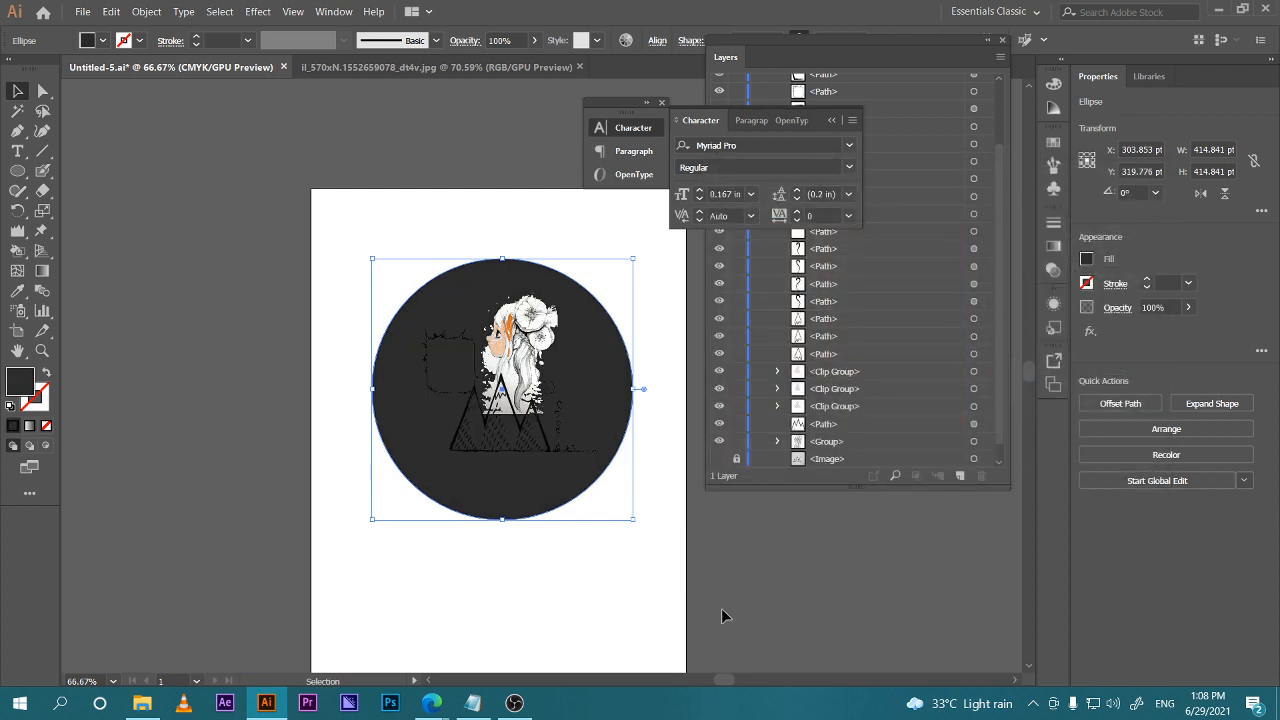
left_click(723, 610)
Move the dark grey circle slightly right and up to about Y 303 pt behind the artwork, and deselect it to review the composition
key("ctrl+equal")
key("ctrl+equal")
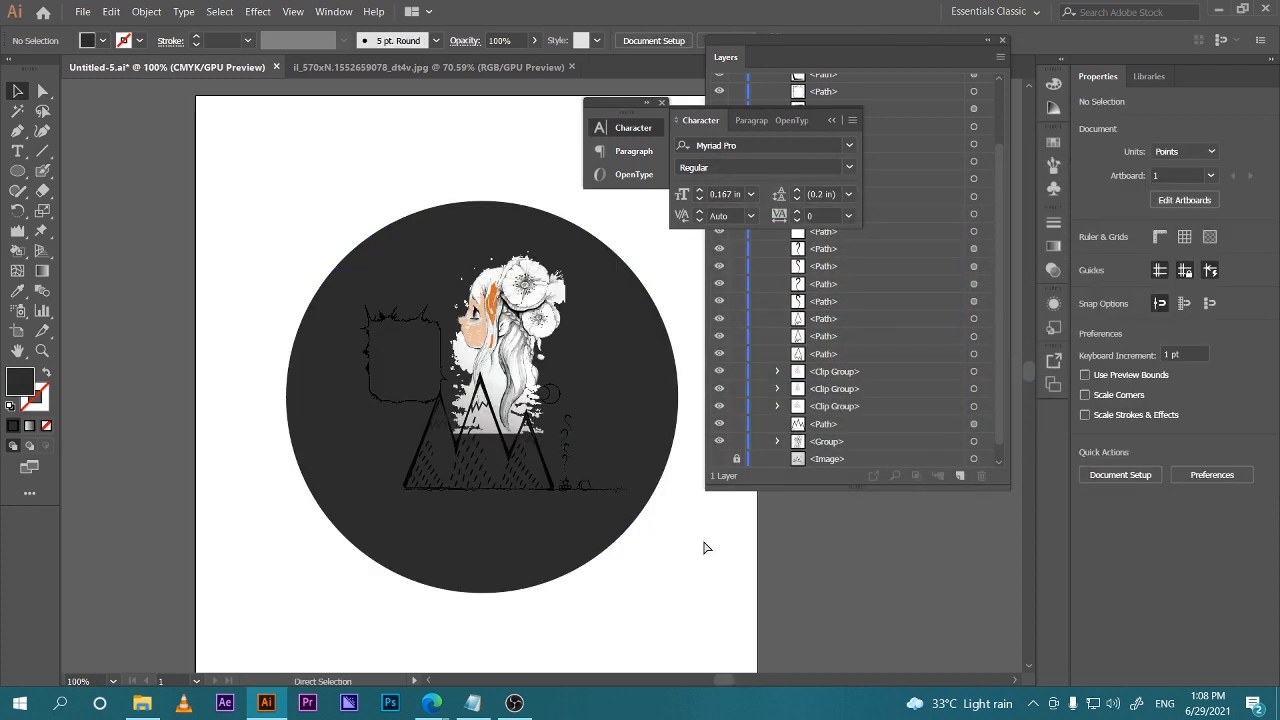
left_click(668, 445)
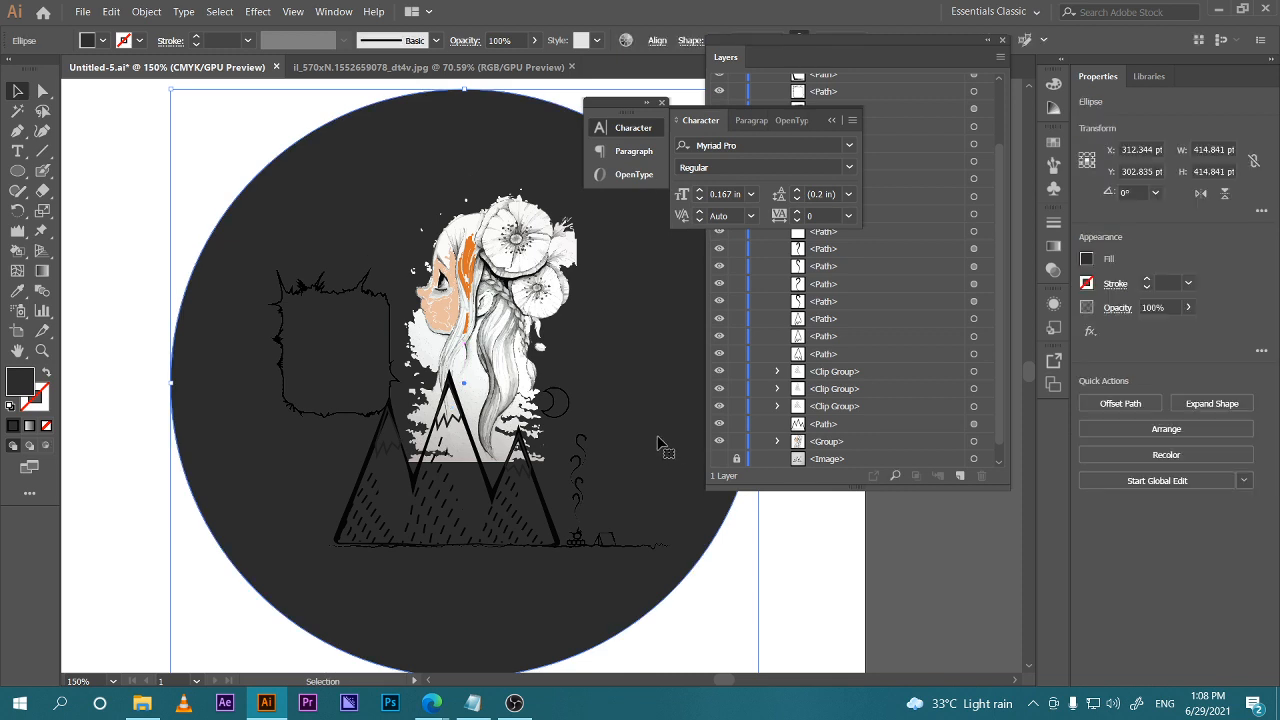
left_click(818, 598)
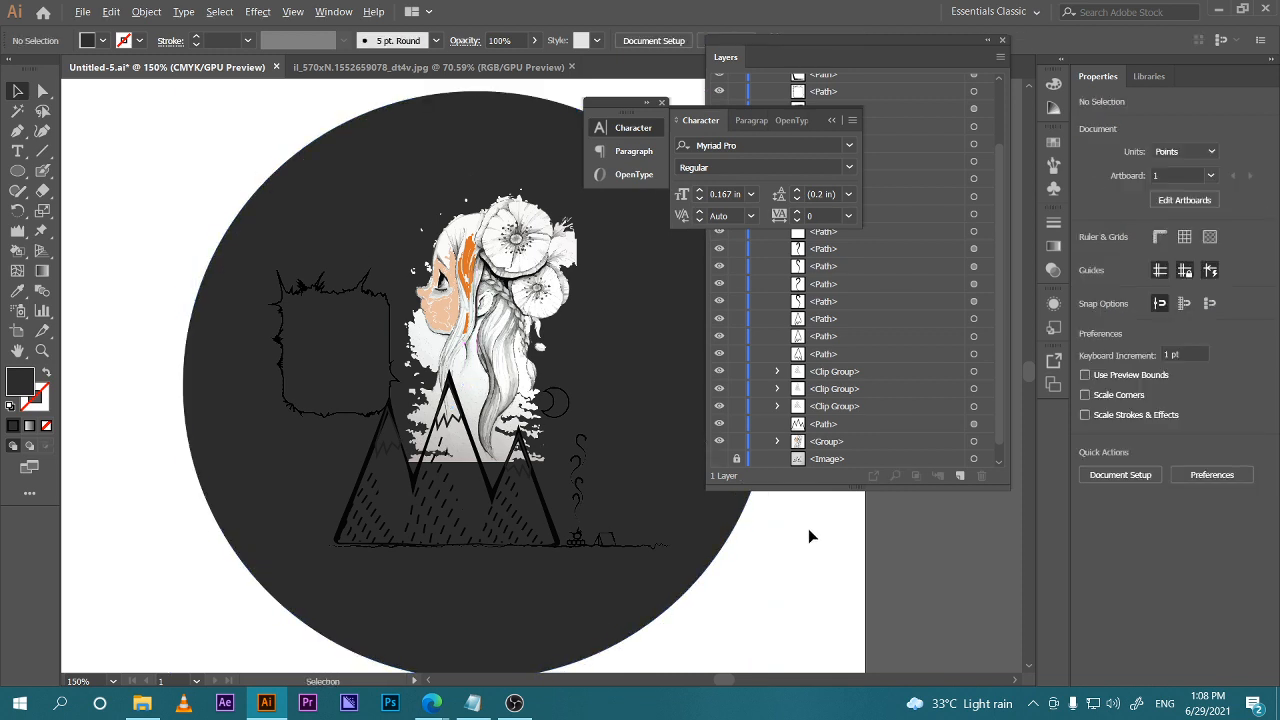
scroll(809, 530, "down", 3)
left_click_drag(646, 580, 552, 583)
scroll(594, 593, "up", 2)
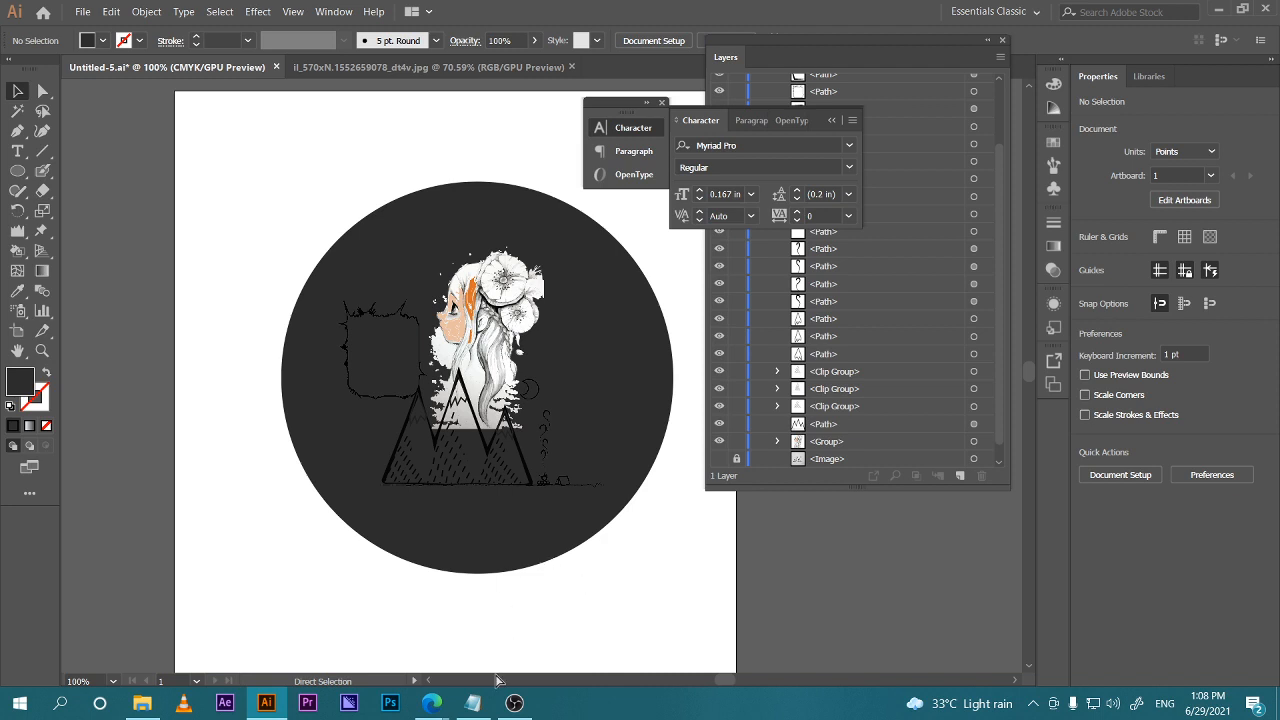
Switch to the Google Meet call to check the in-call messages, and bring up the OBS recording window
mouse_move(432, 703)
left_click(409, 657)
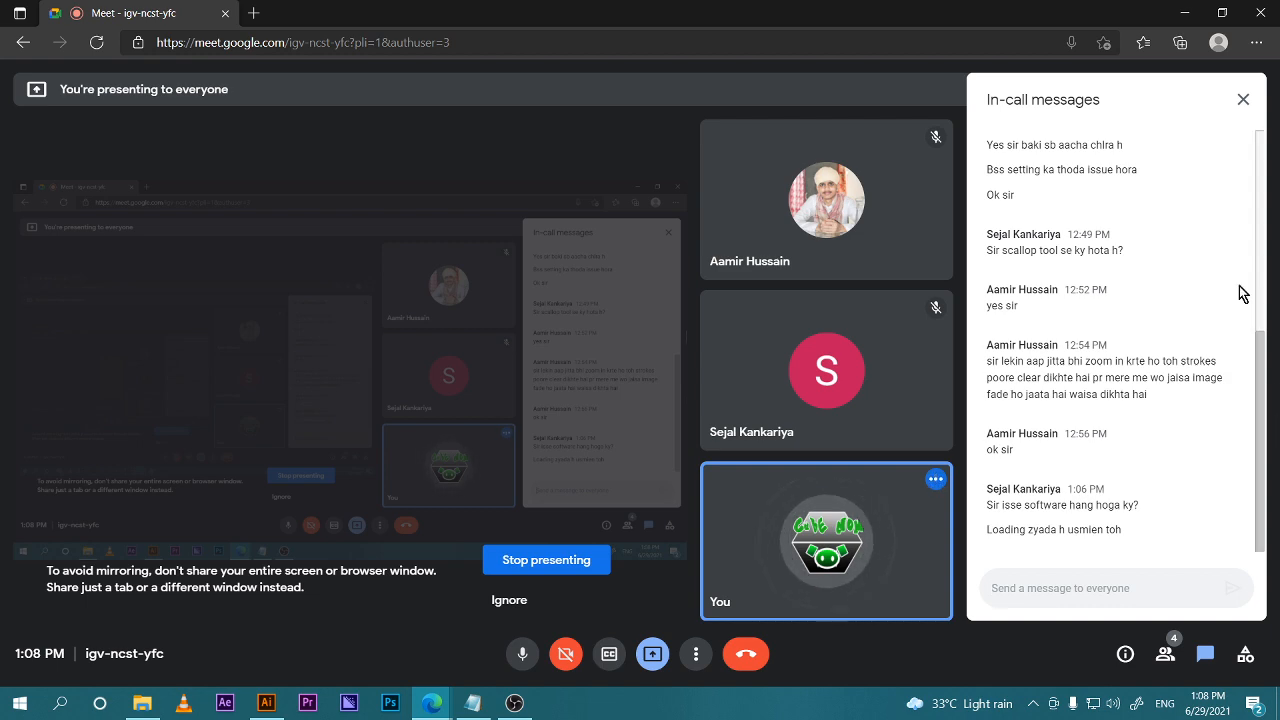
left_click(513, 703)
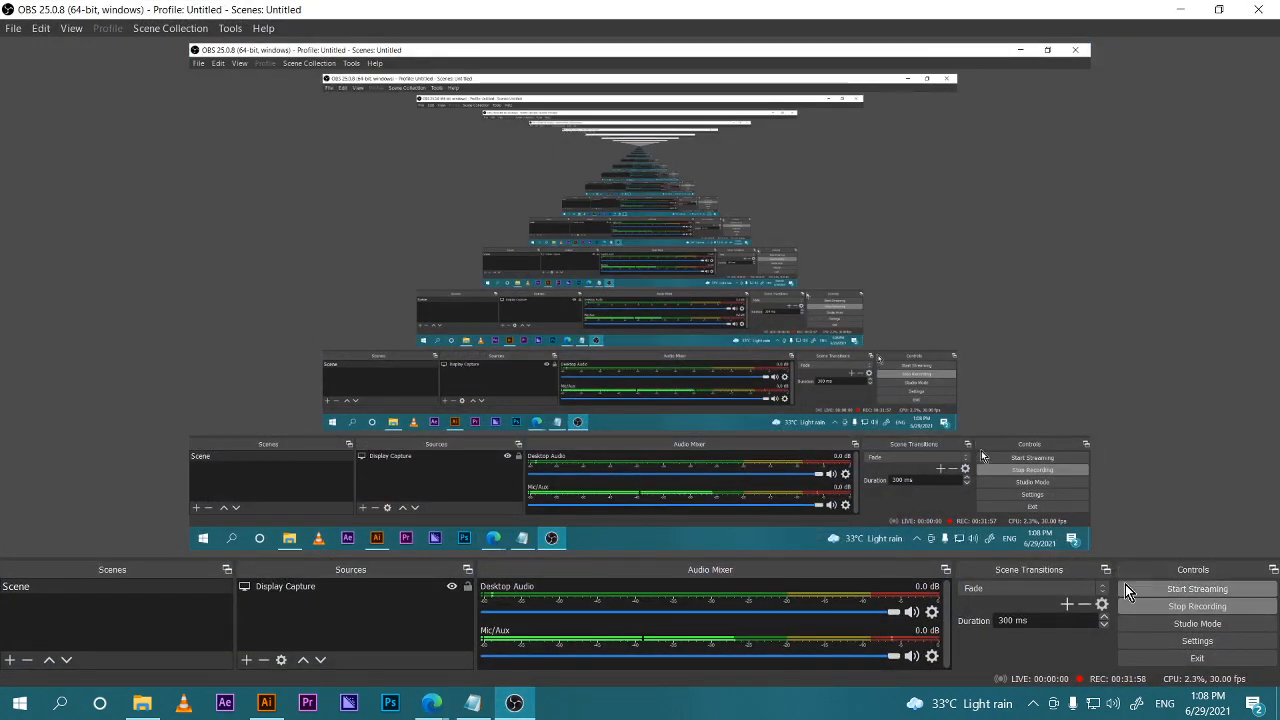